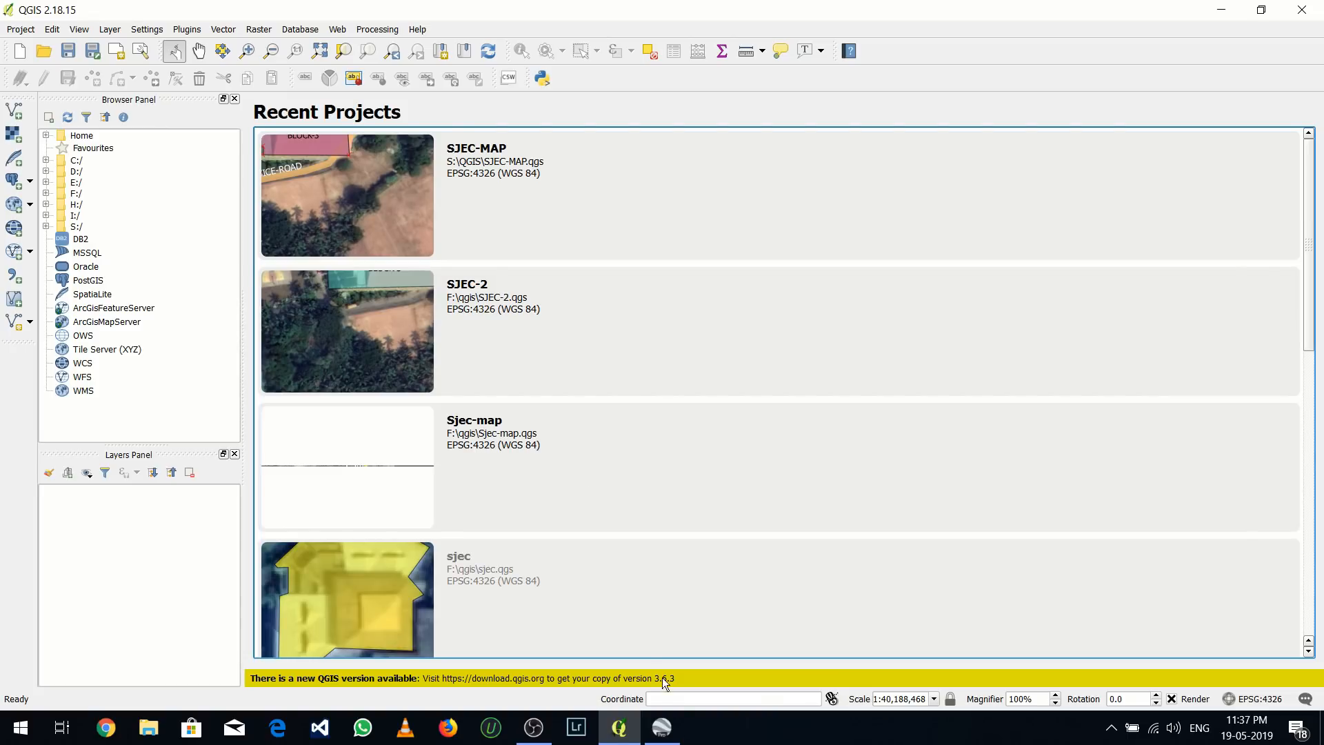
pyautogui.click(661, 727)
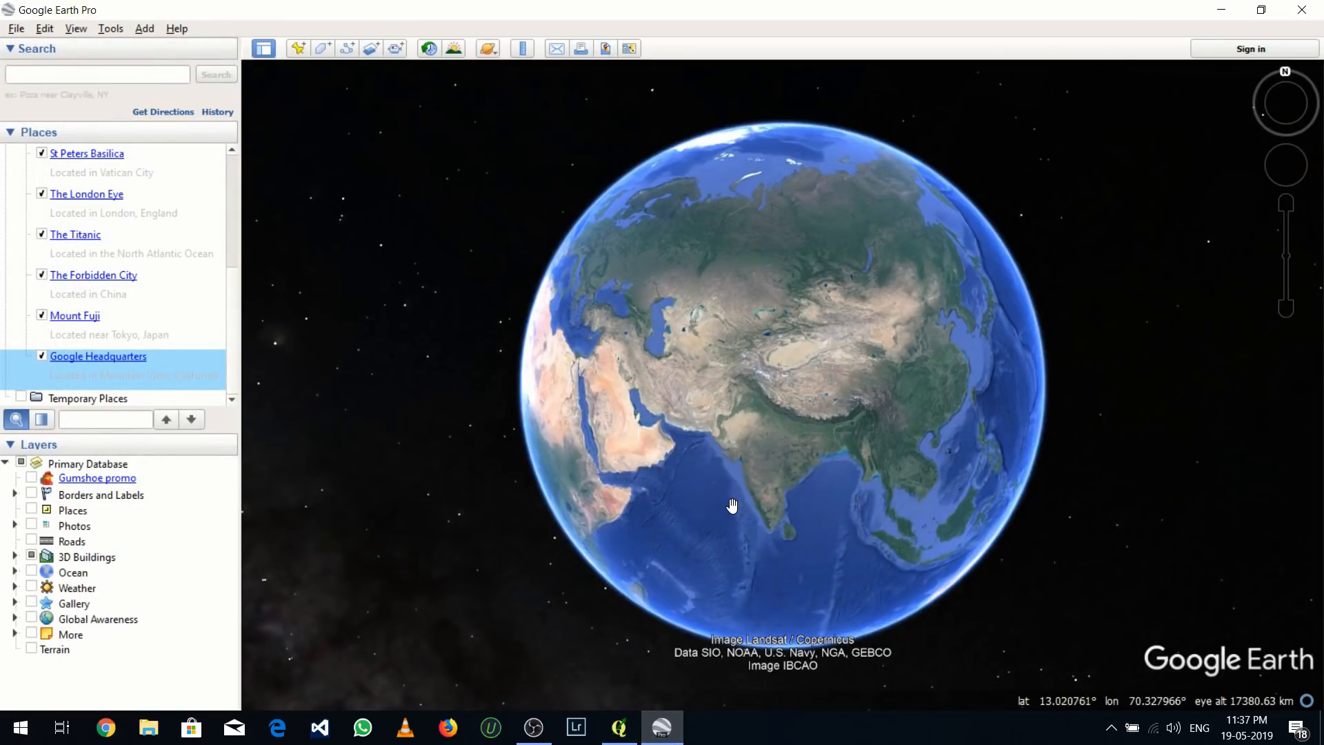
pyautogui.click(1211, 16)
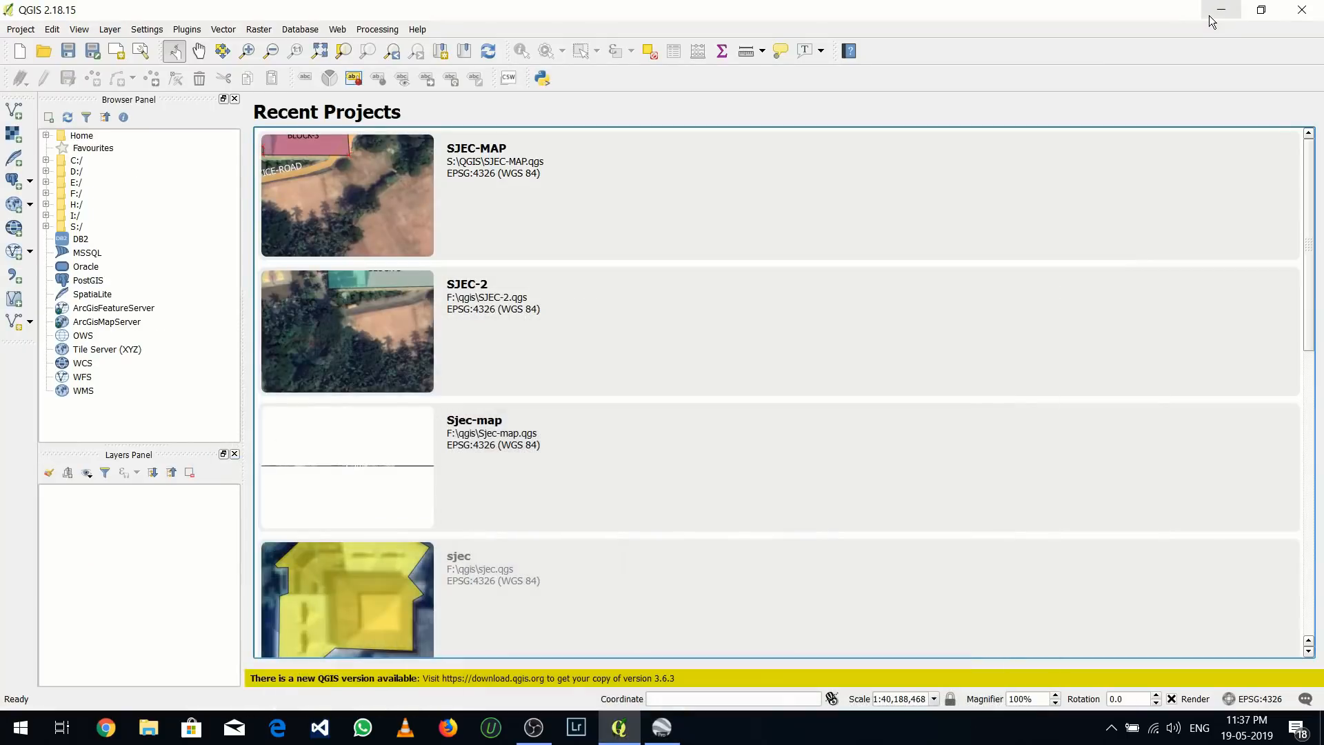
pyautogui.click(1211, 16)
pyautogui.click(1211, 16)
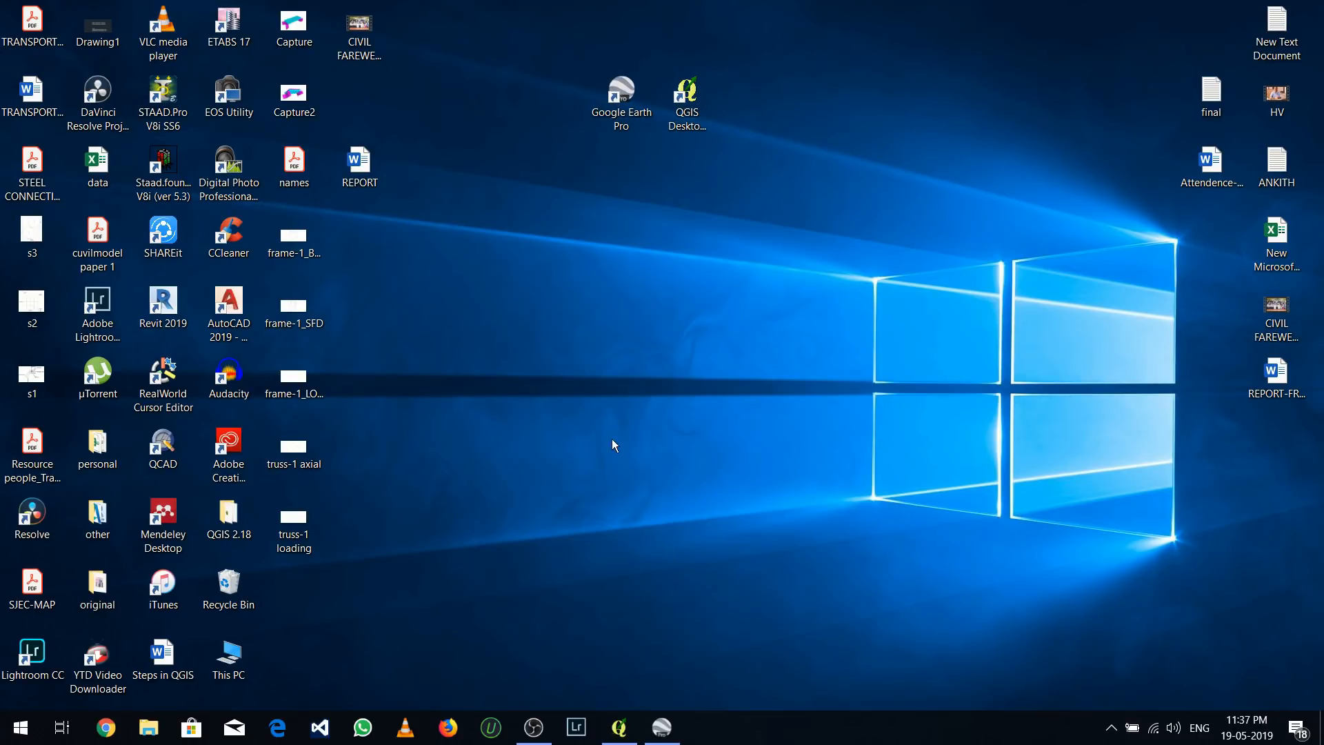
# Switch to Google Earth Pro and search for "st joseph engineering college"
pyautogui.click(661, 727)
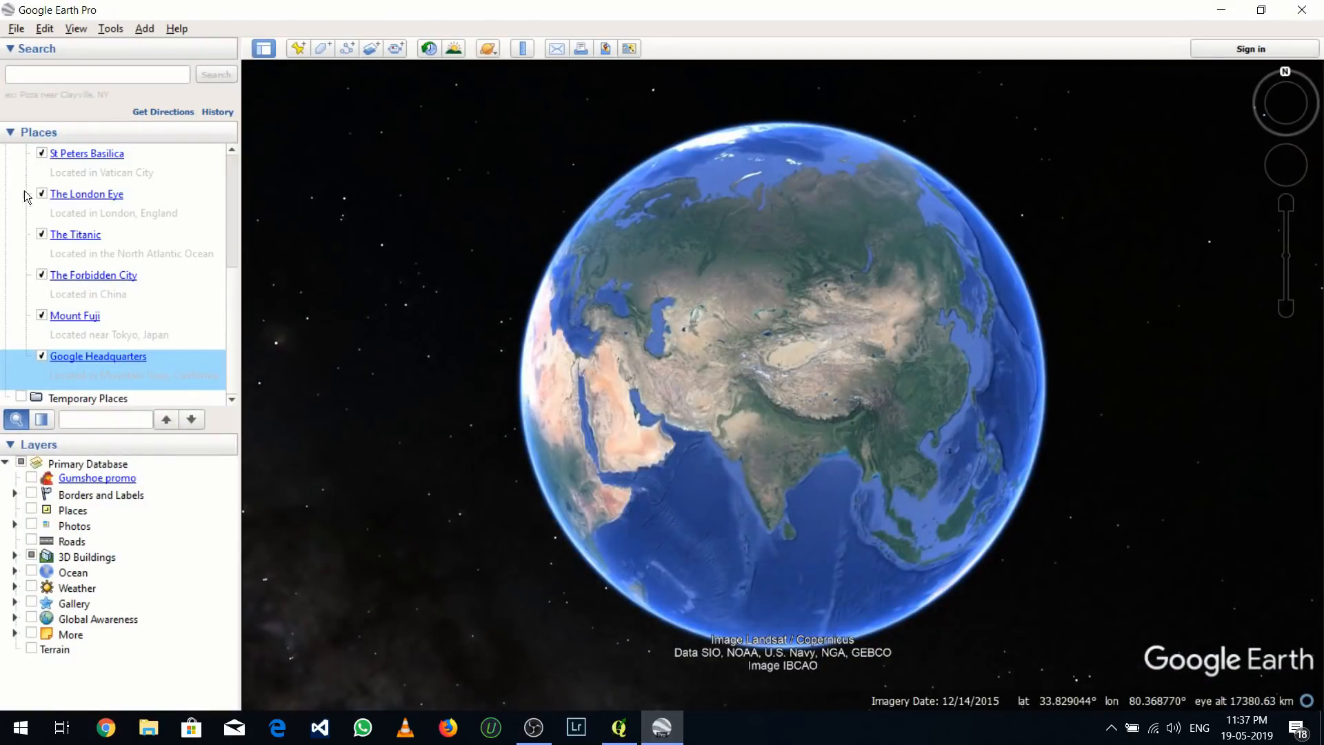
pyautogui.click(62, 76)
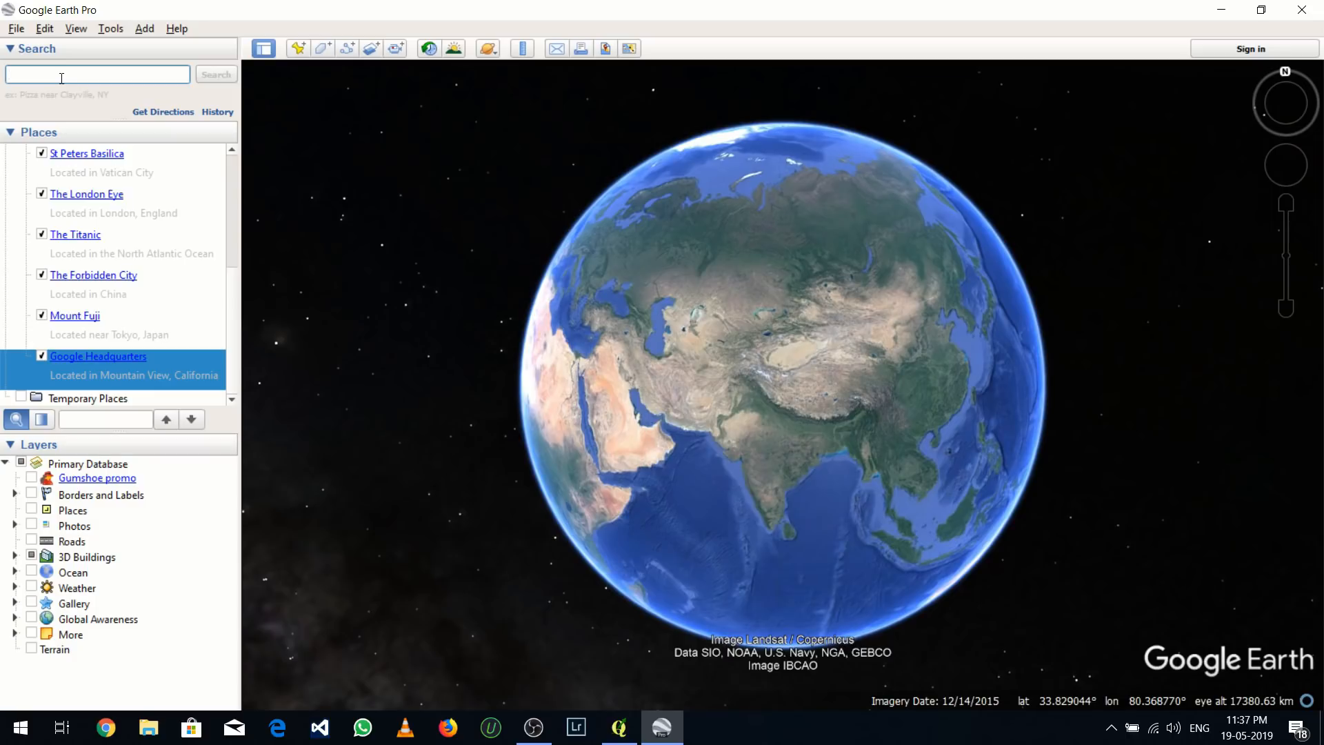
pyautogui.write('st')
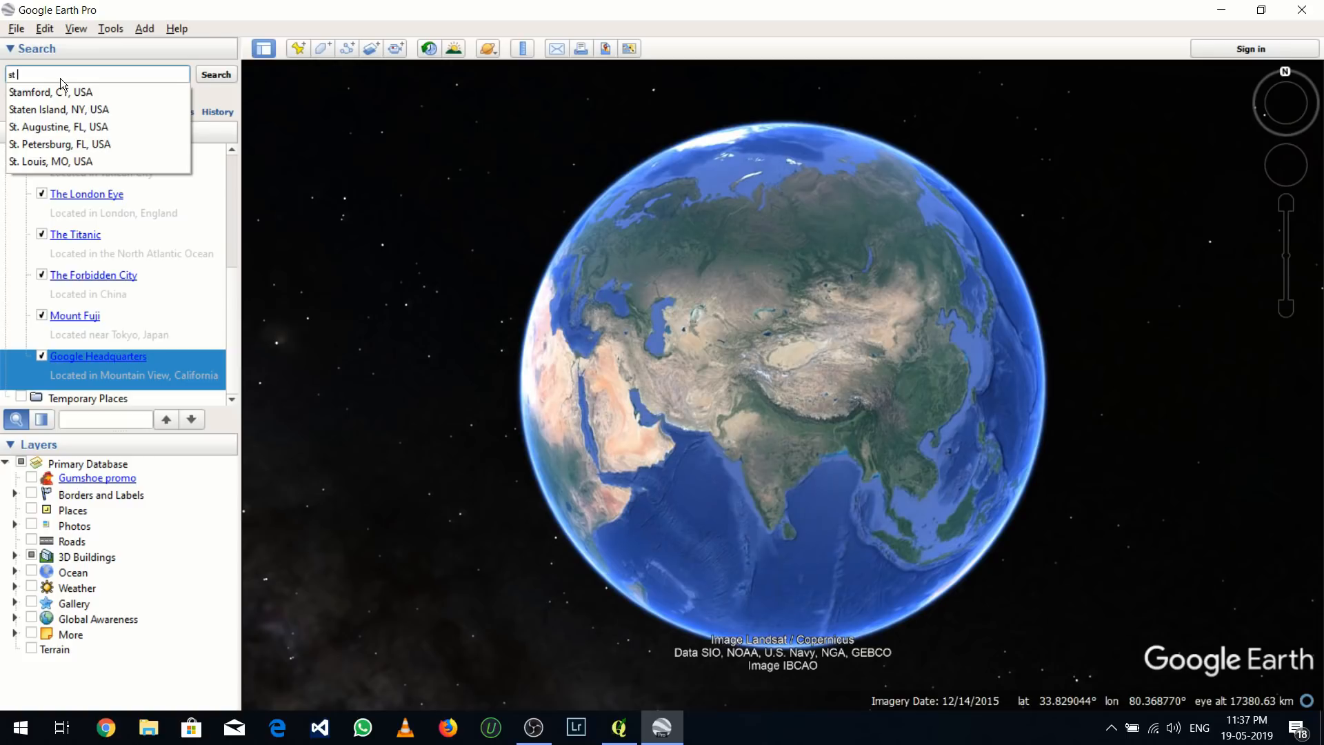
pyautogui.write(' jose')
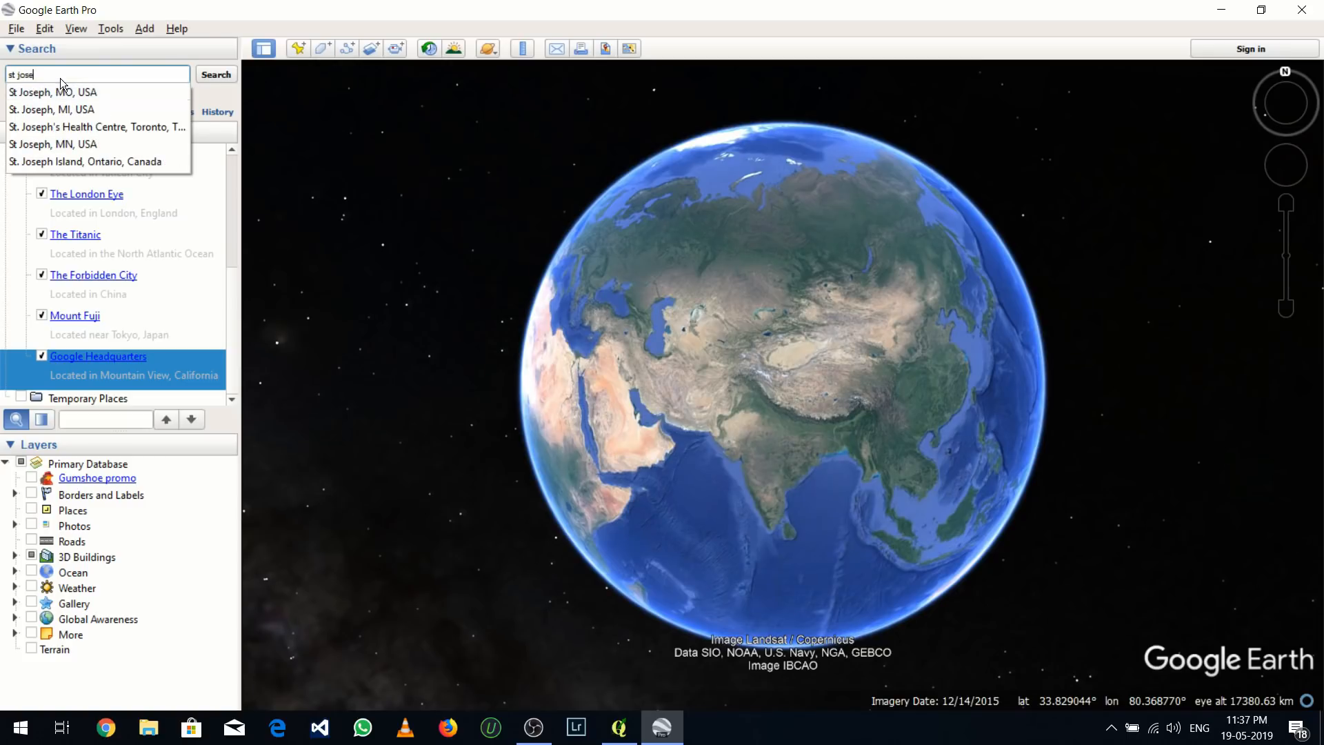
pyautogui.write('ph engine')
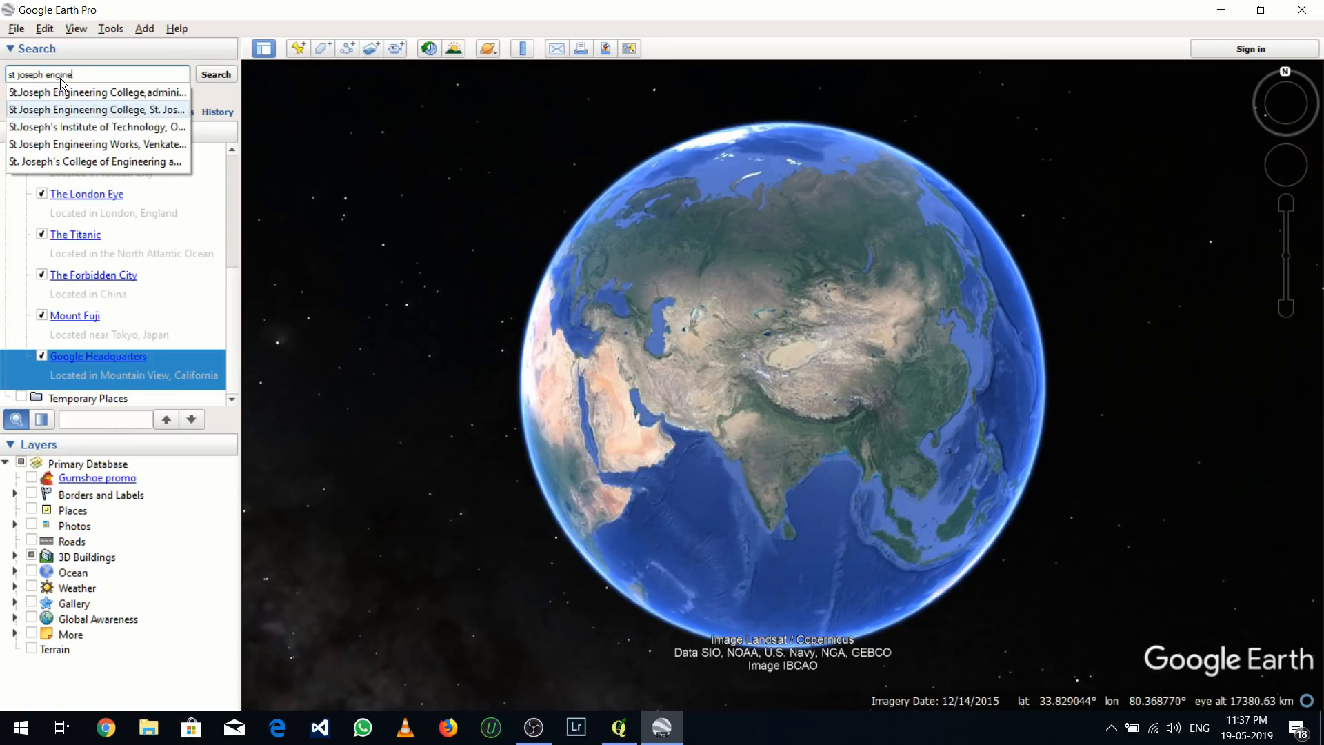
pyautogui.write('ering ')
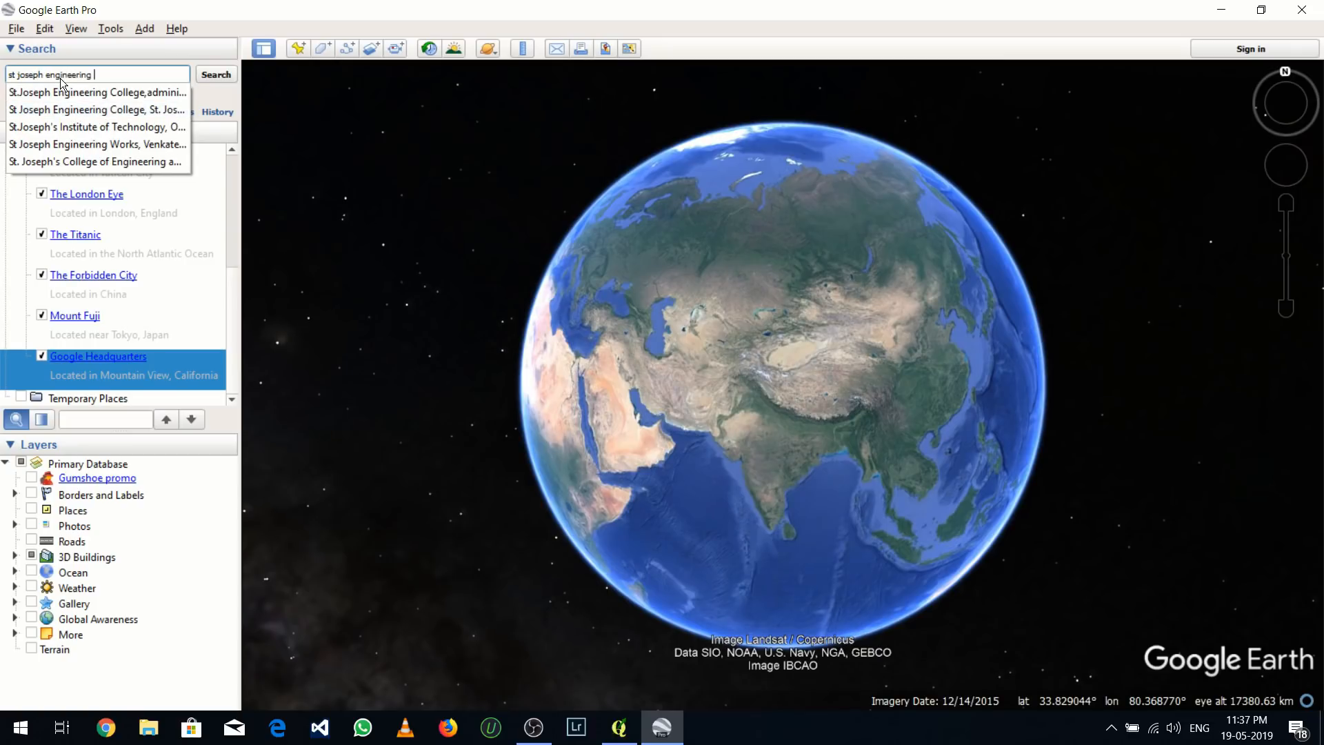
pyautogui.write('college')
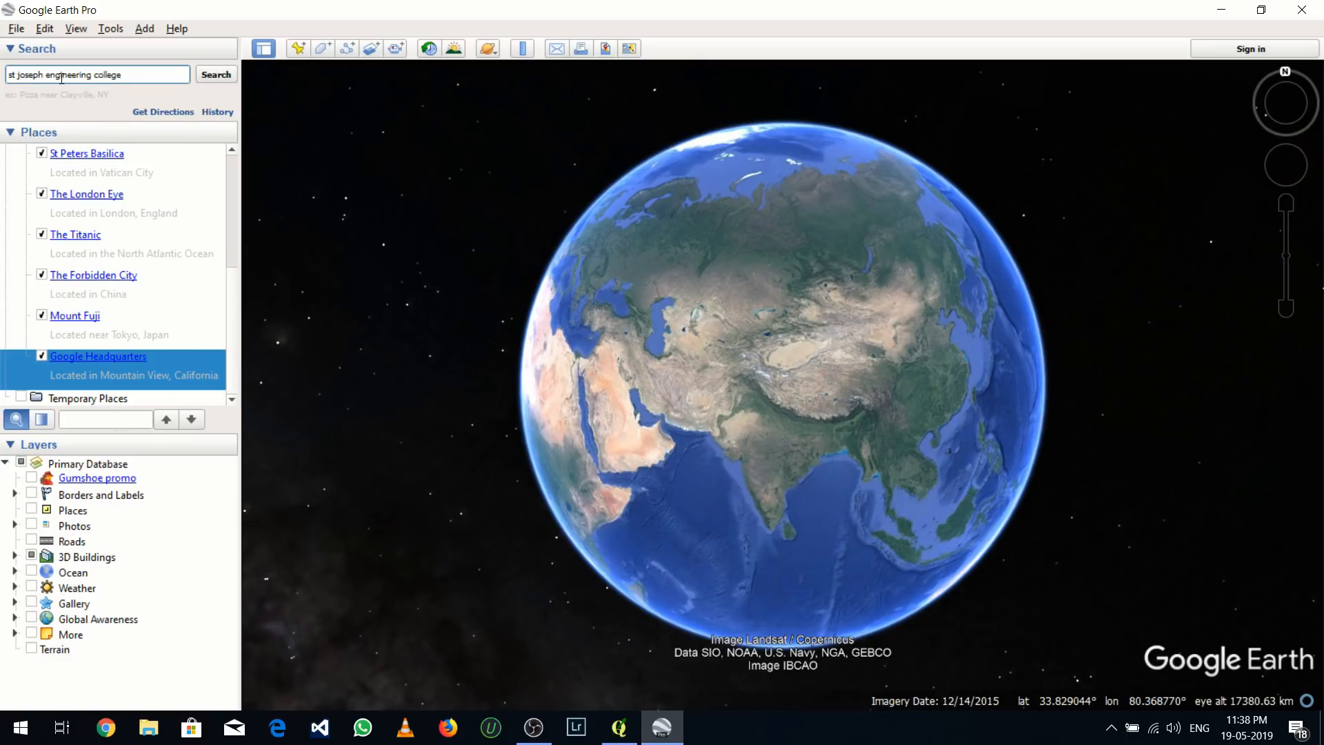
pyautogui.press('Return')
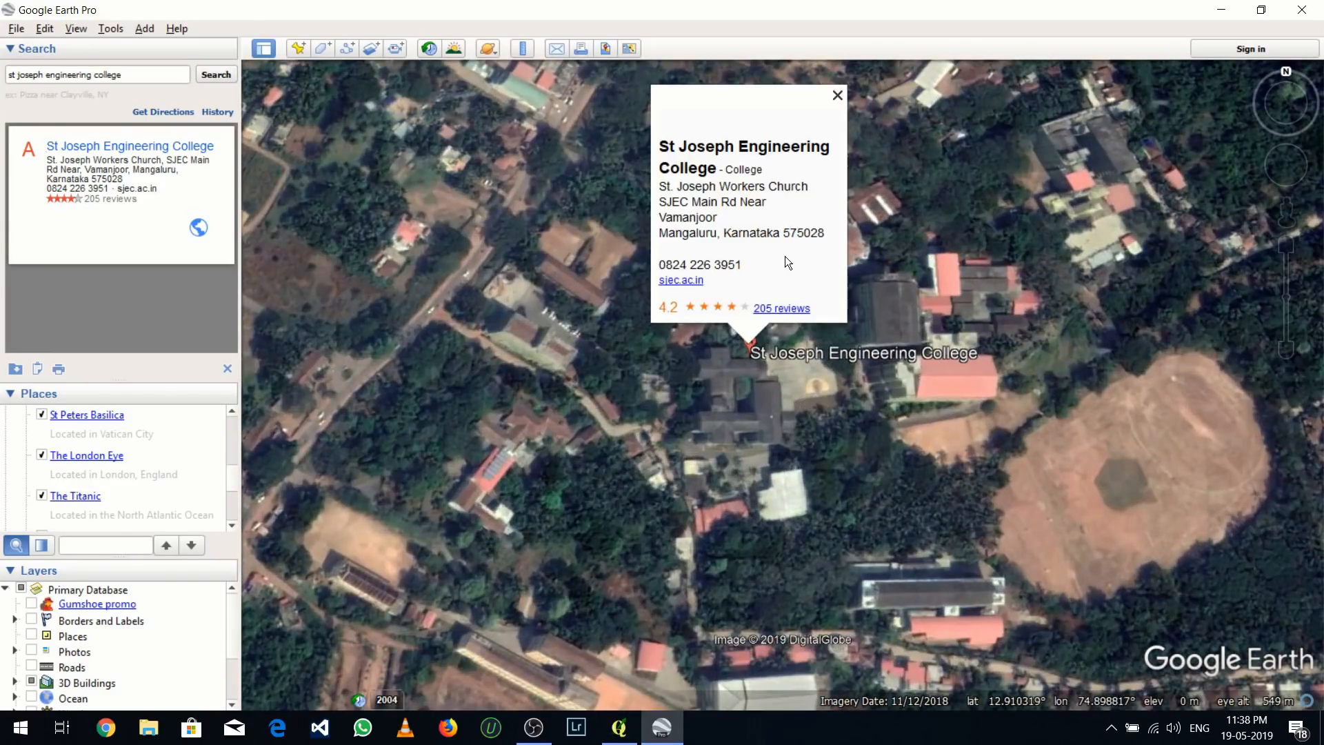
# Dismiss the college's info balloon and frame the campus together with its sports ground in the map view
pyautogui.click(944, 202)
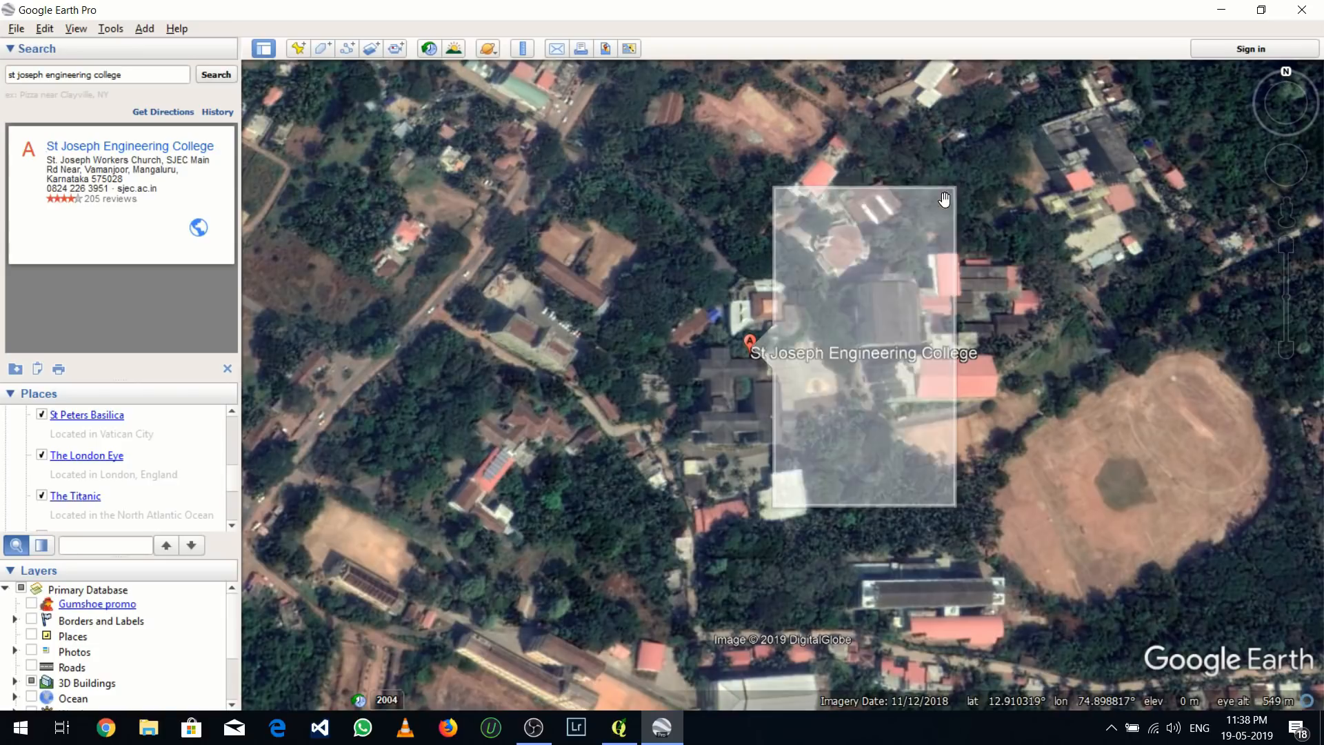
pyautogui.moveTo(745, 391); pyautogui.dragTo(564, 378)
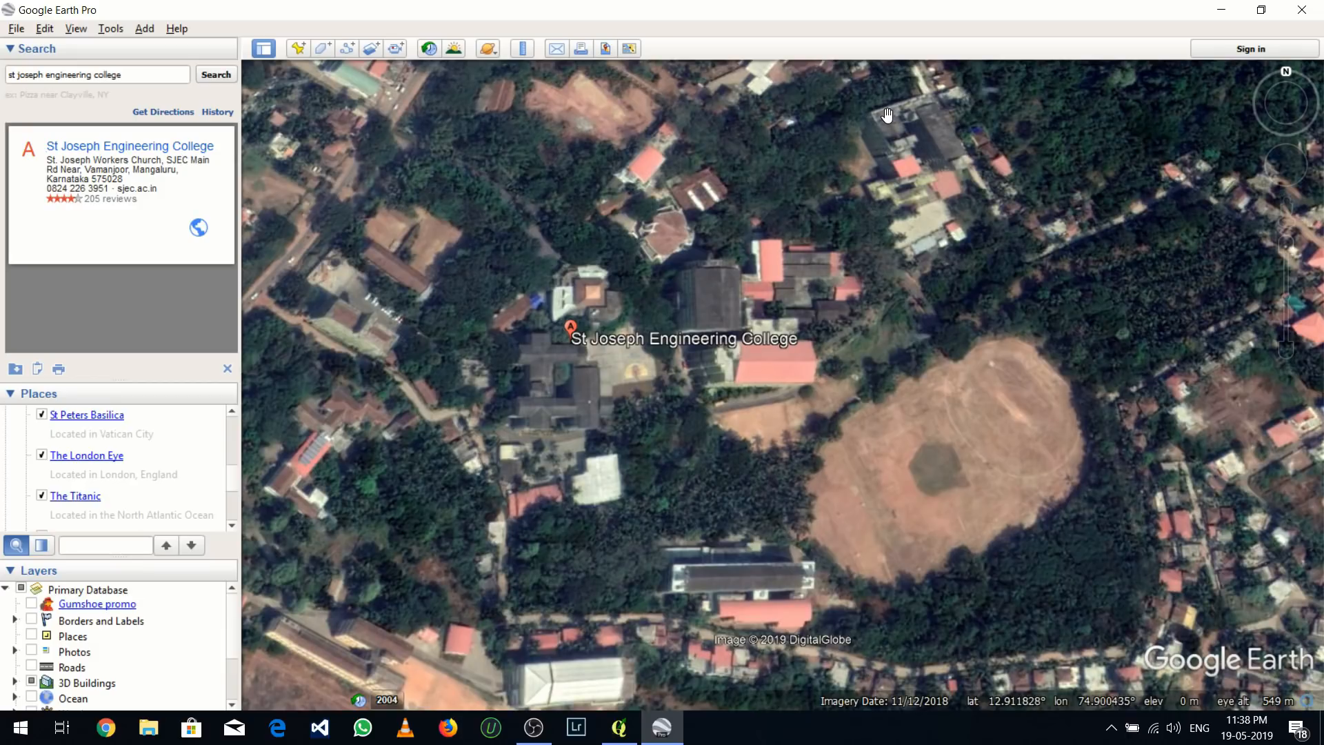
pyautogui.moveTo(680, 209); pyautogui.dragTo(695, 235)
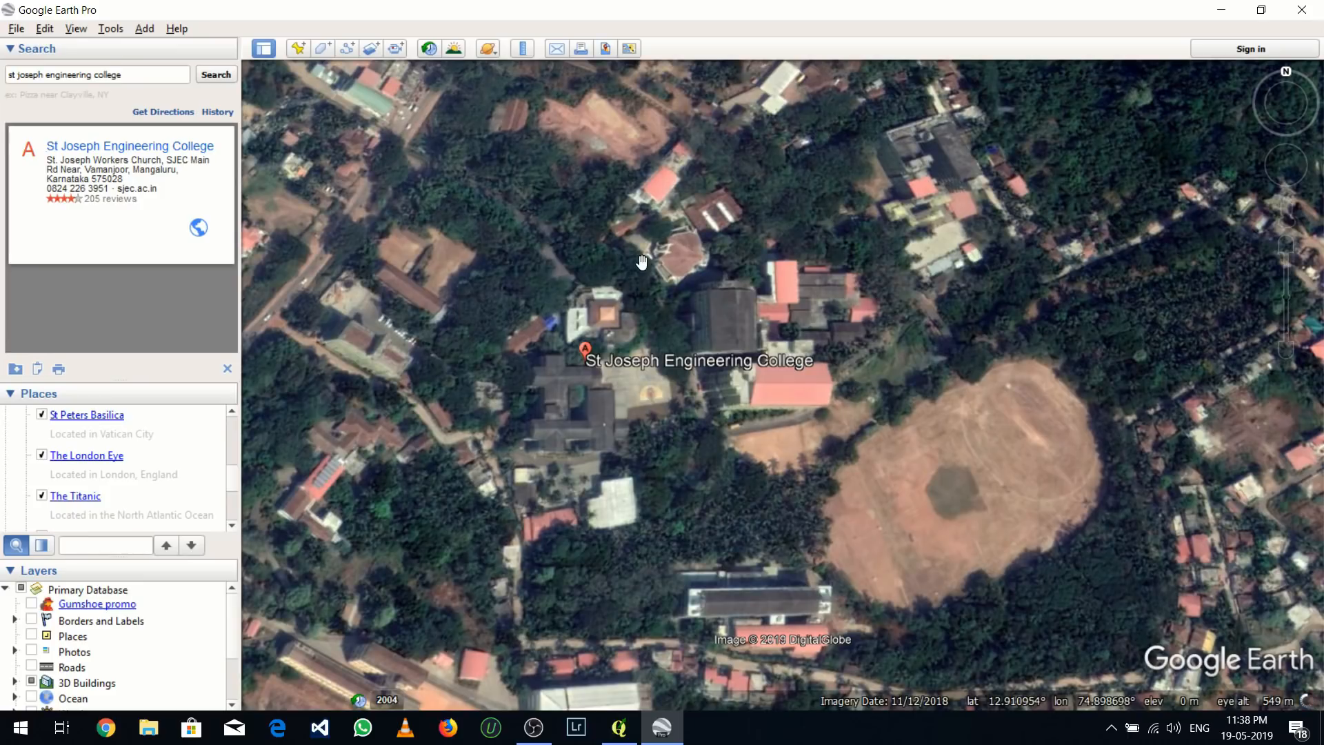
# Add a placemark named ref-1 at the north-west corner of the framed campus area, at about 12.91197°, 74.89680°
pyautogui.click(297, 50)
pyautogui.moveTo(490, 182); pyautogui.dragTo(992, 165)
pyautogui.moveTo(788, 378); pyautogui.dragTo(289, 119)
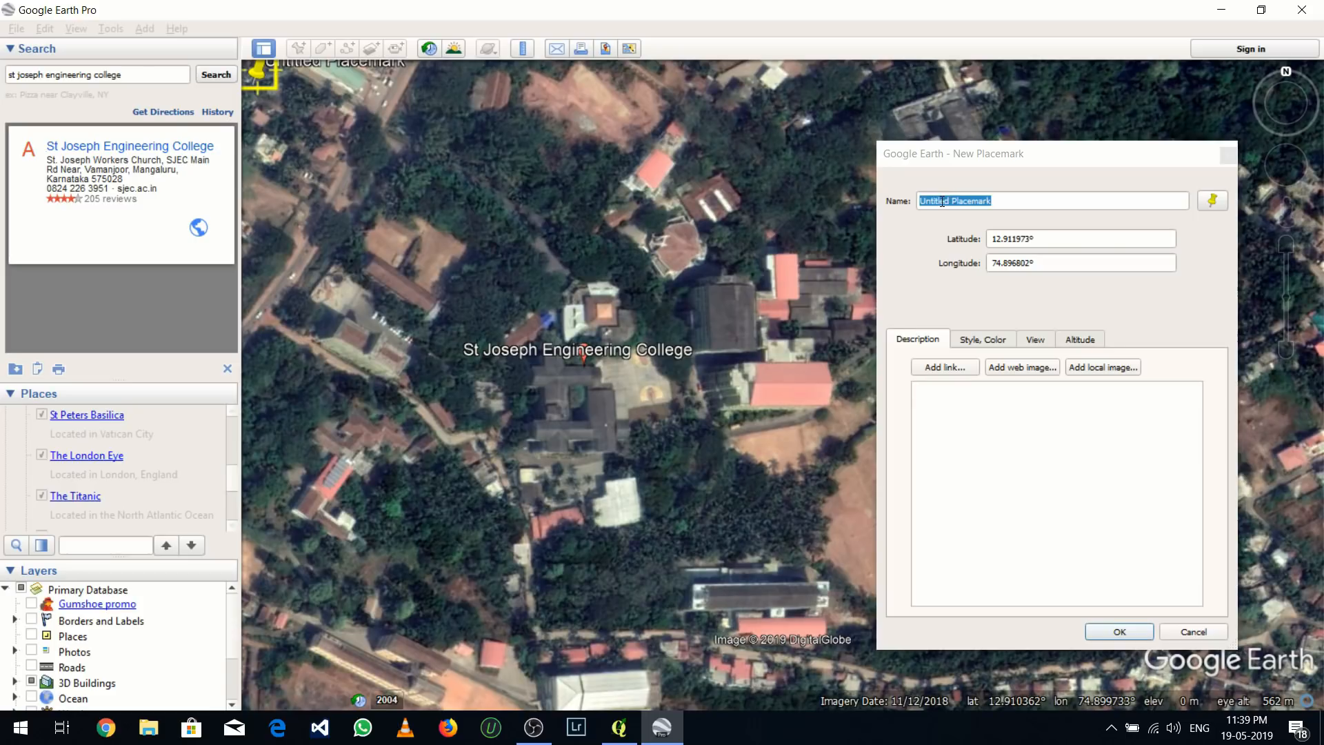
pyautogui.moveTo(997, 195); pyautogui.dragTo(899, 196)
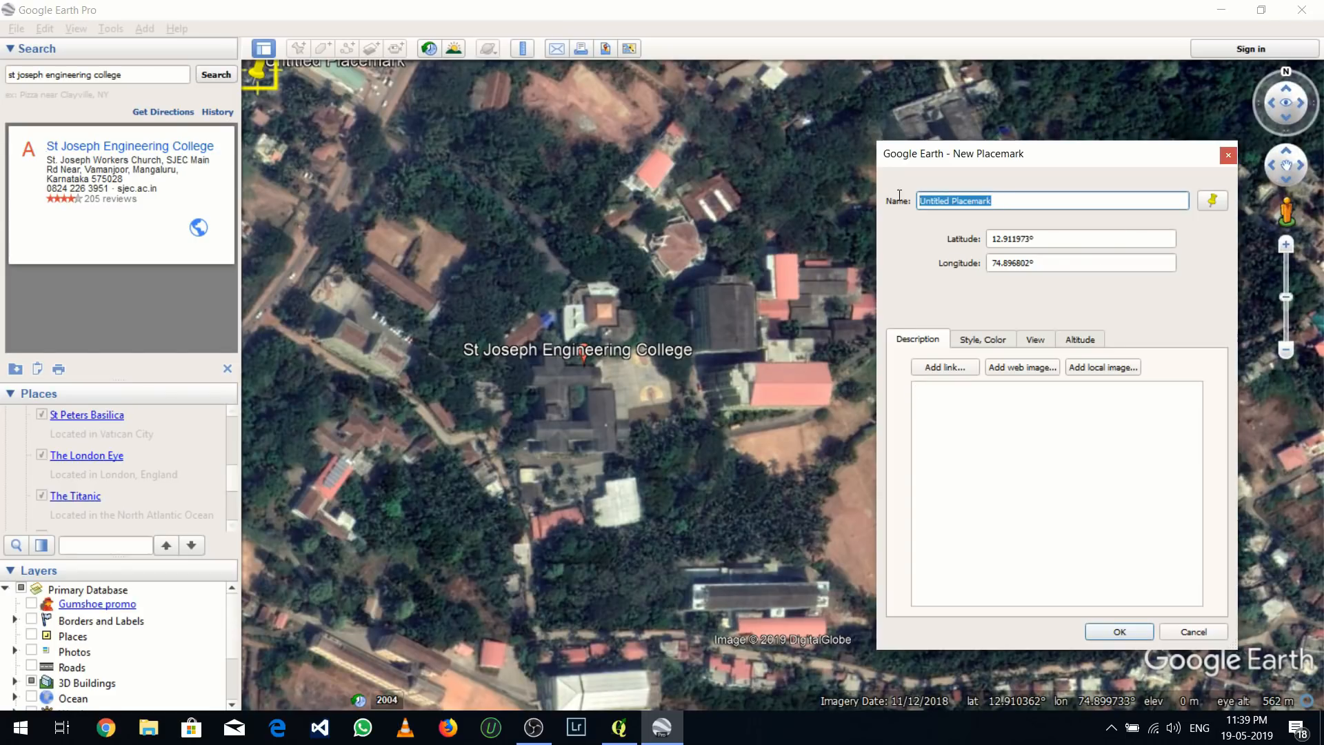
pyautogui.write('ref-1')
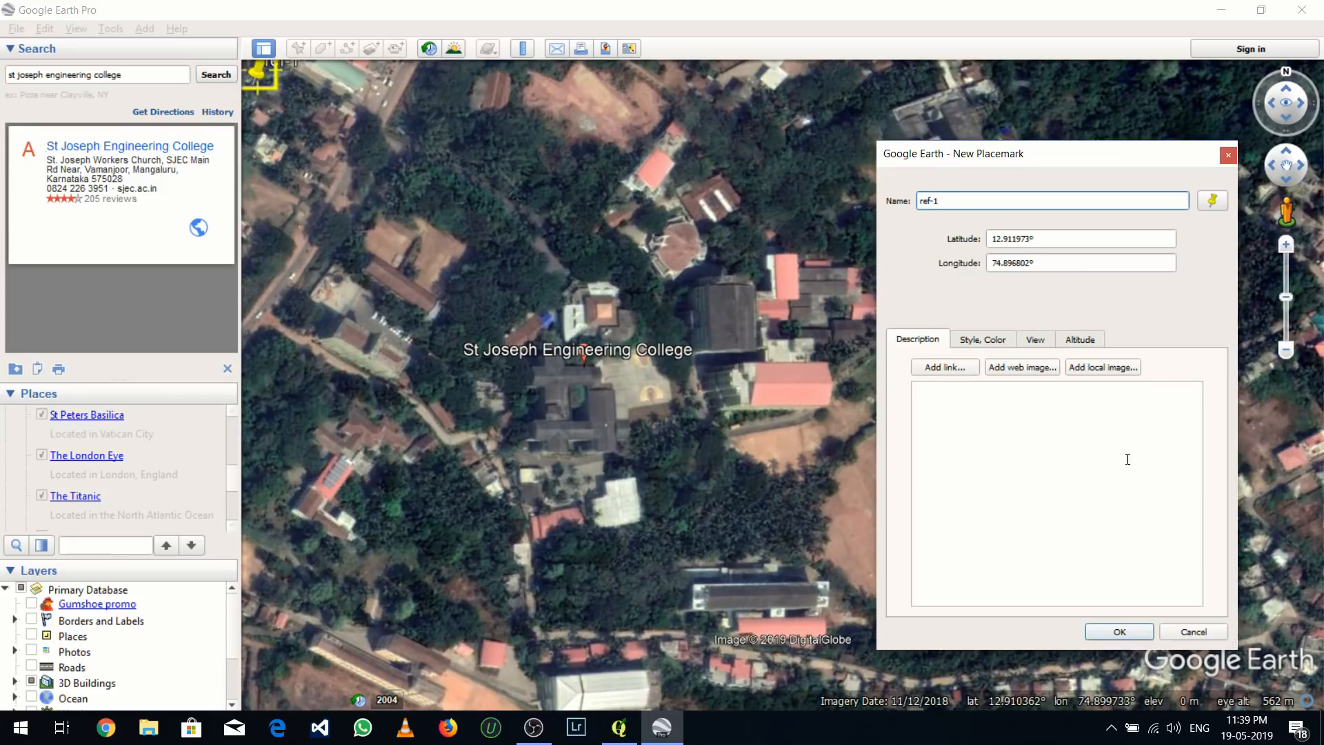
pyautogui.click(1133, 631)
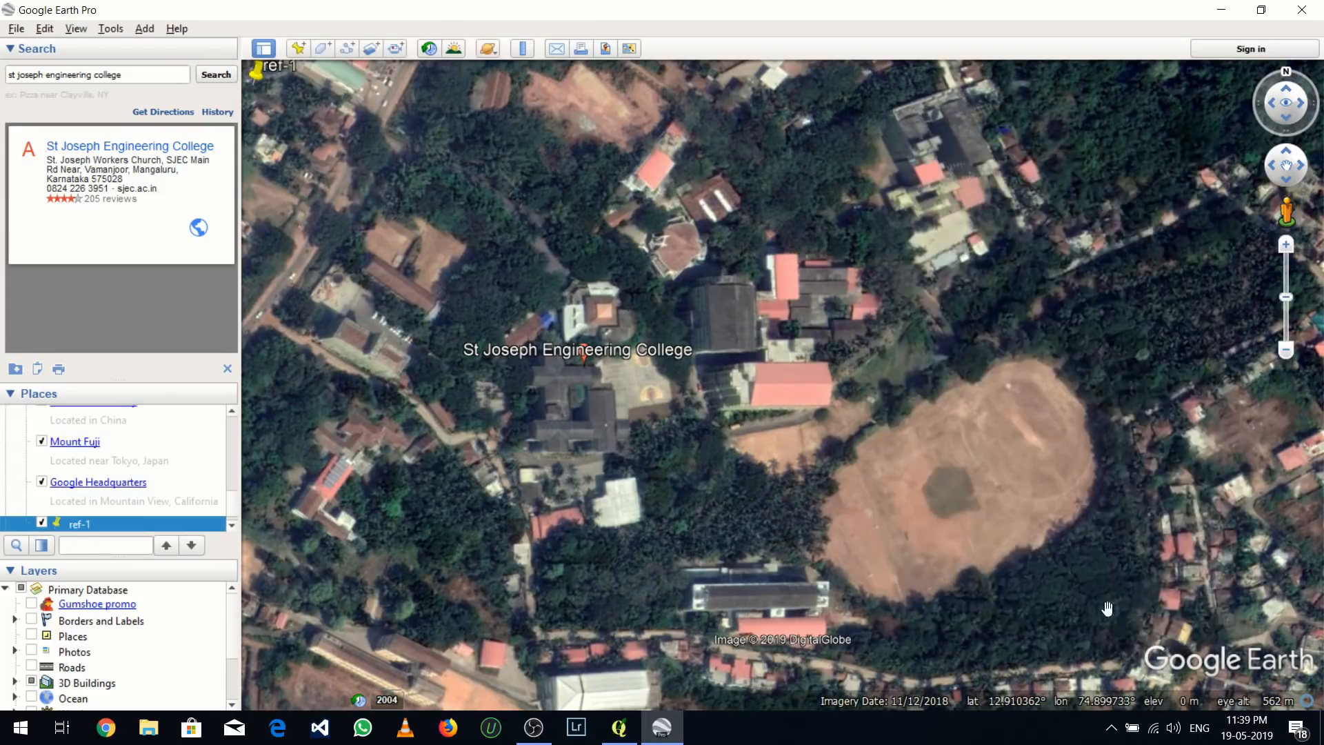
# Add a placemark named ref-2 at the north-east corner of the framed campus area, at about 12.91196°, 74.90176°
pyautogui.click(298, 50)
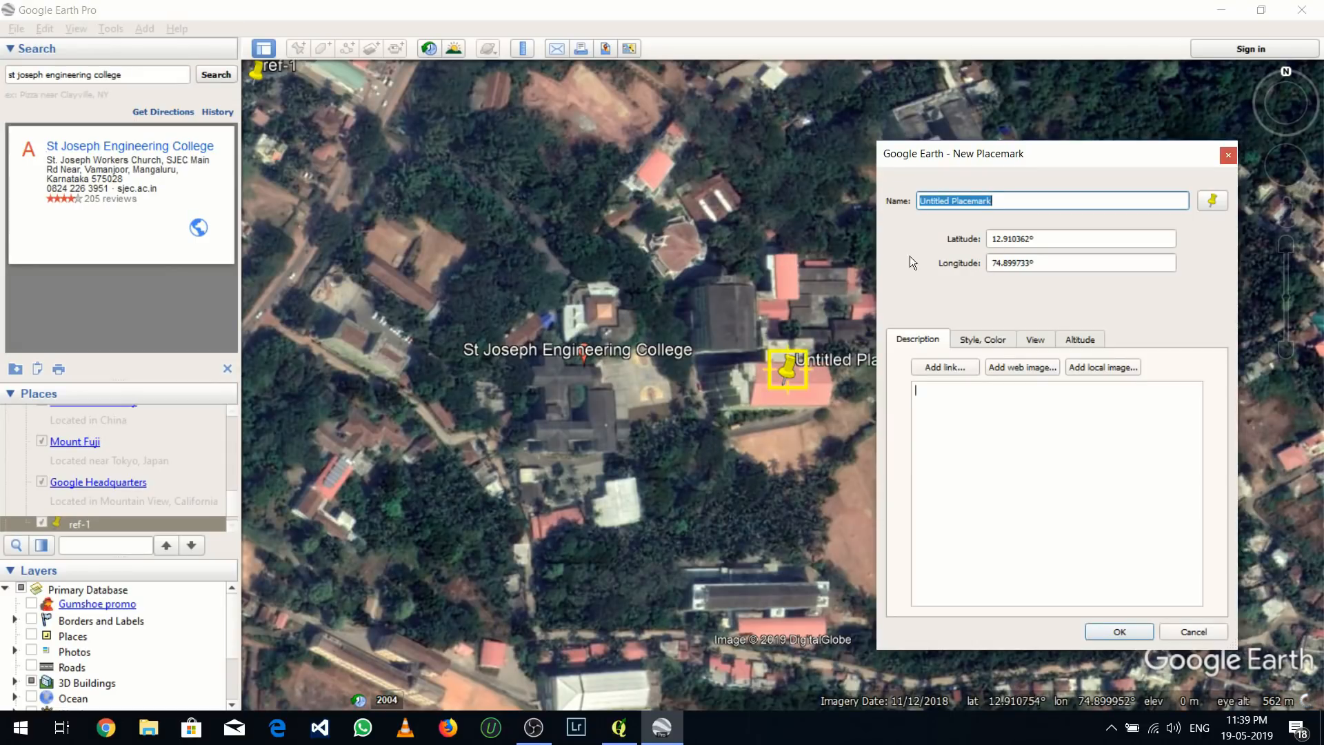
pyautogui.moveTo(961, 167); pyautogui.dragTo(504, 211)
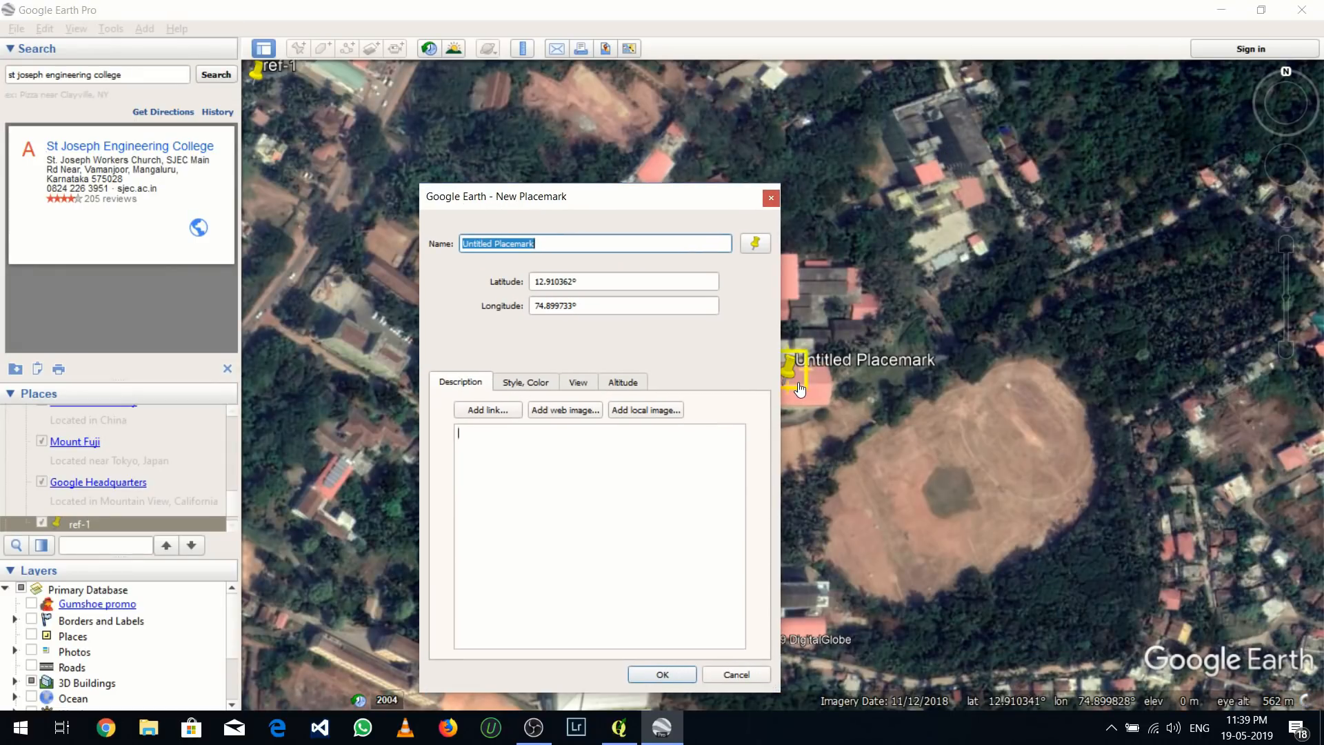
pyautogui.moveTo(892, 359); pyautogui.dragTo(1151, 98)
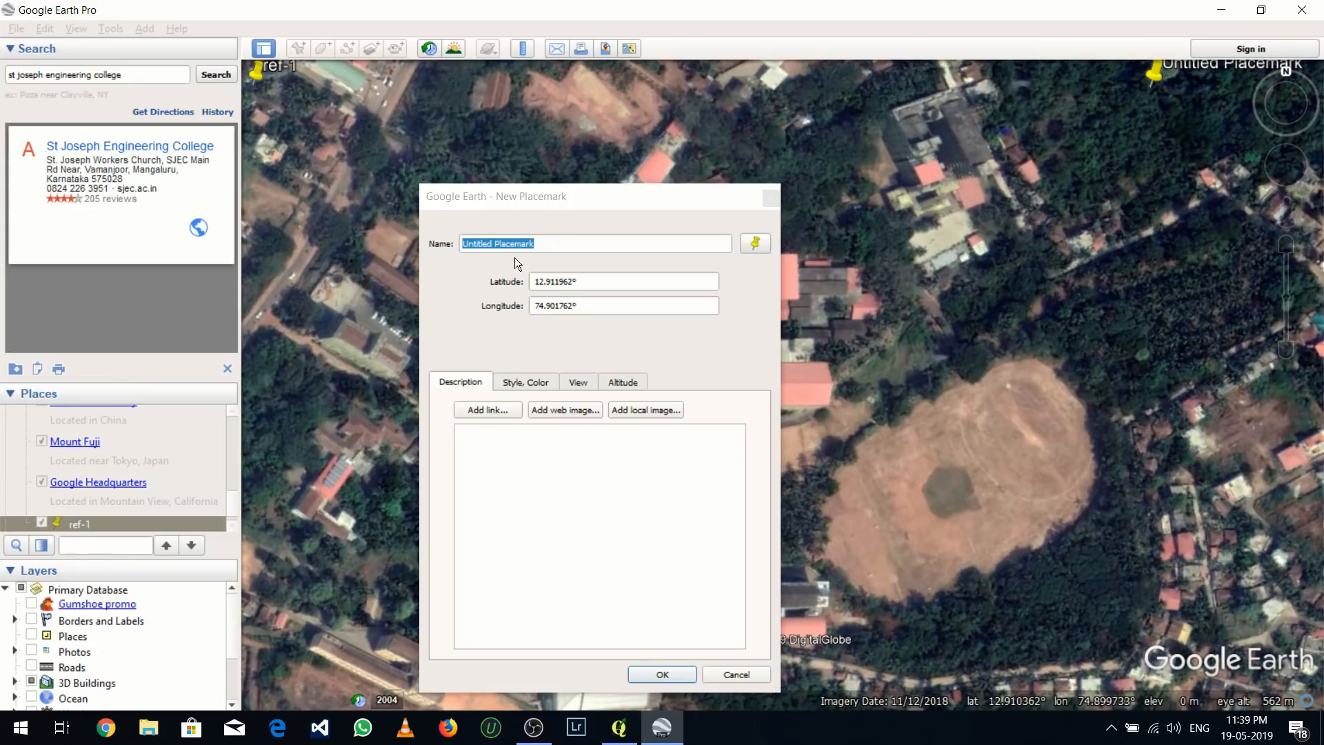
pyautogui.click(535, 241)
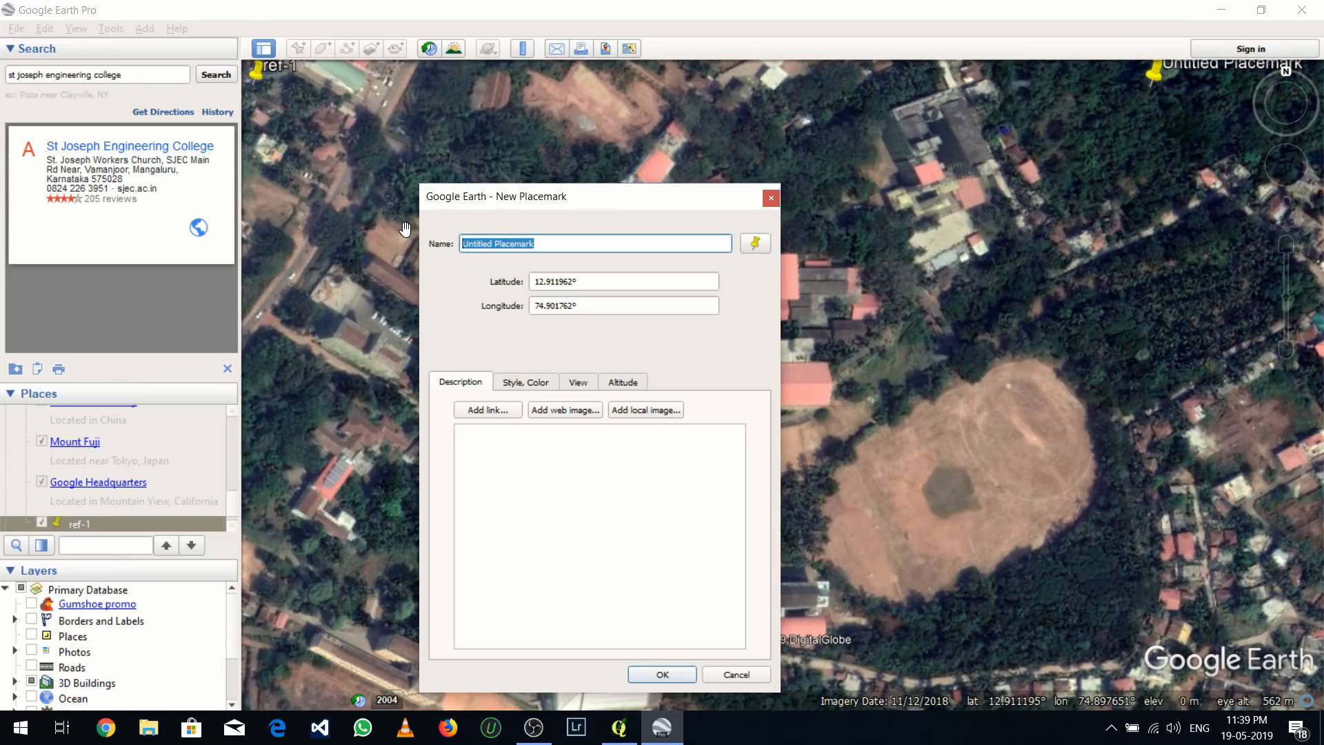
pyautogui.write('ref-')
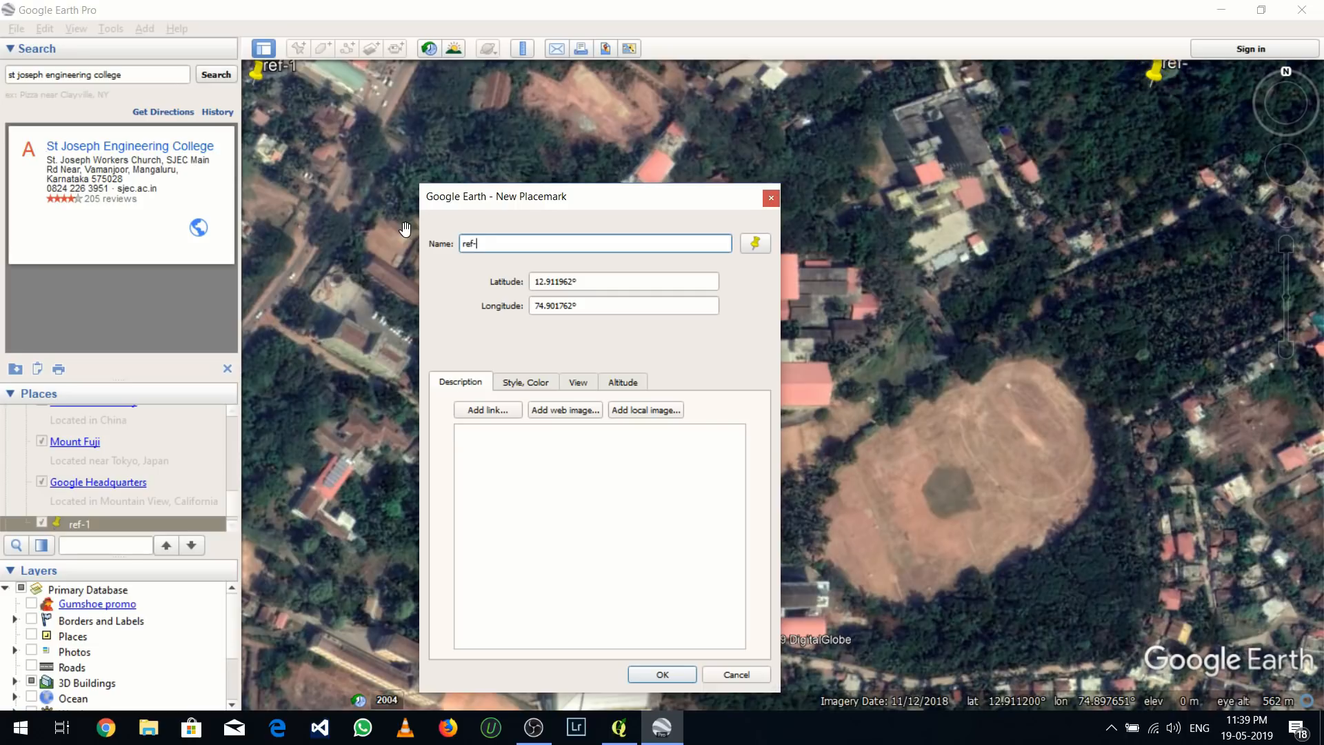
pyautogui.write('2')
pyautogui.click(659, 672)
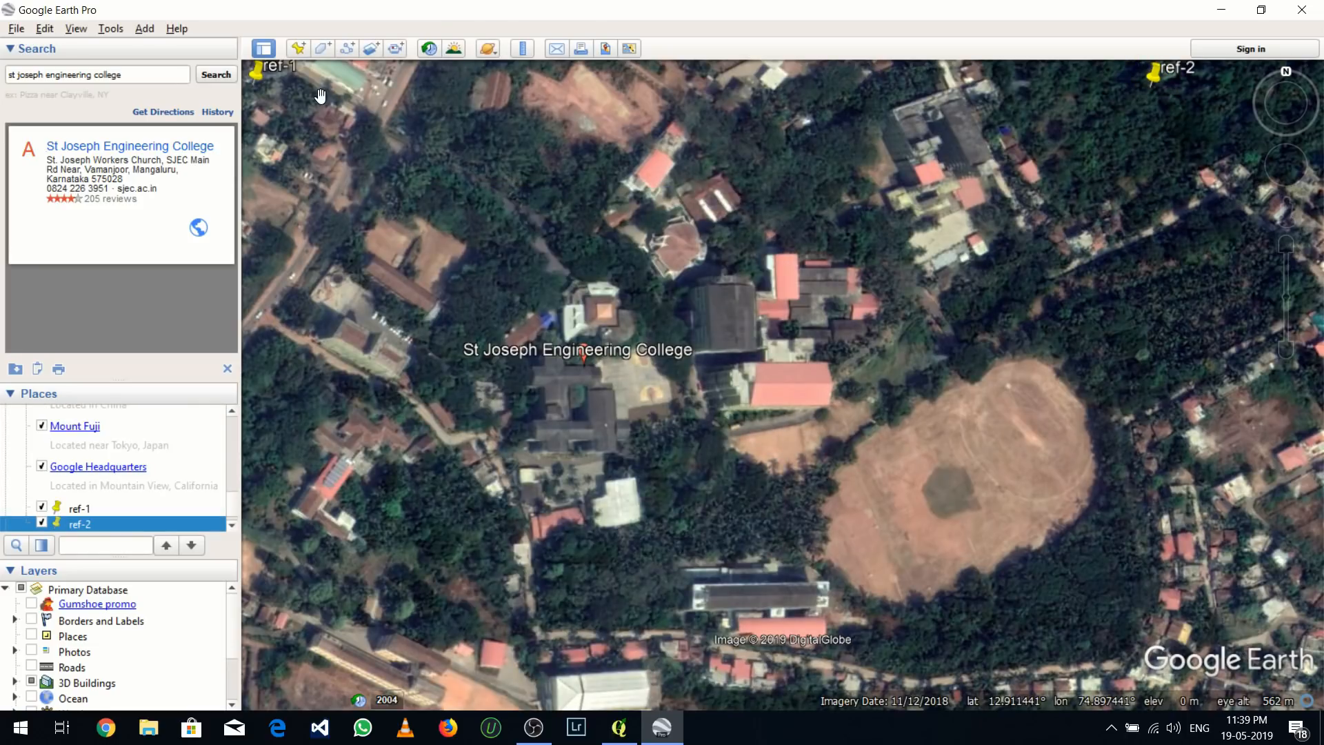
# Add a placemark named ref-3 at the south-east corner of the framed campus area, at about 12.90887°, 74.90186°
pyautogui.click(298, 48)
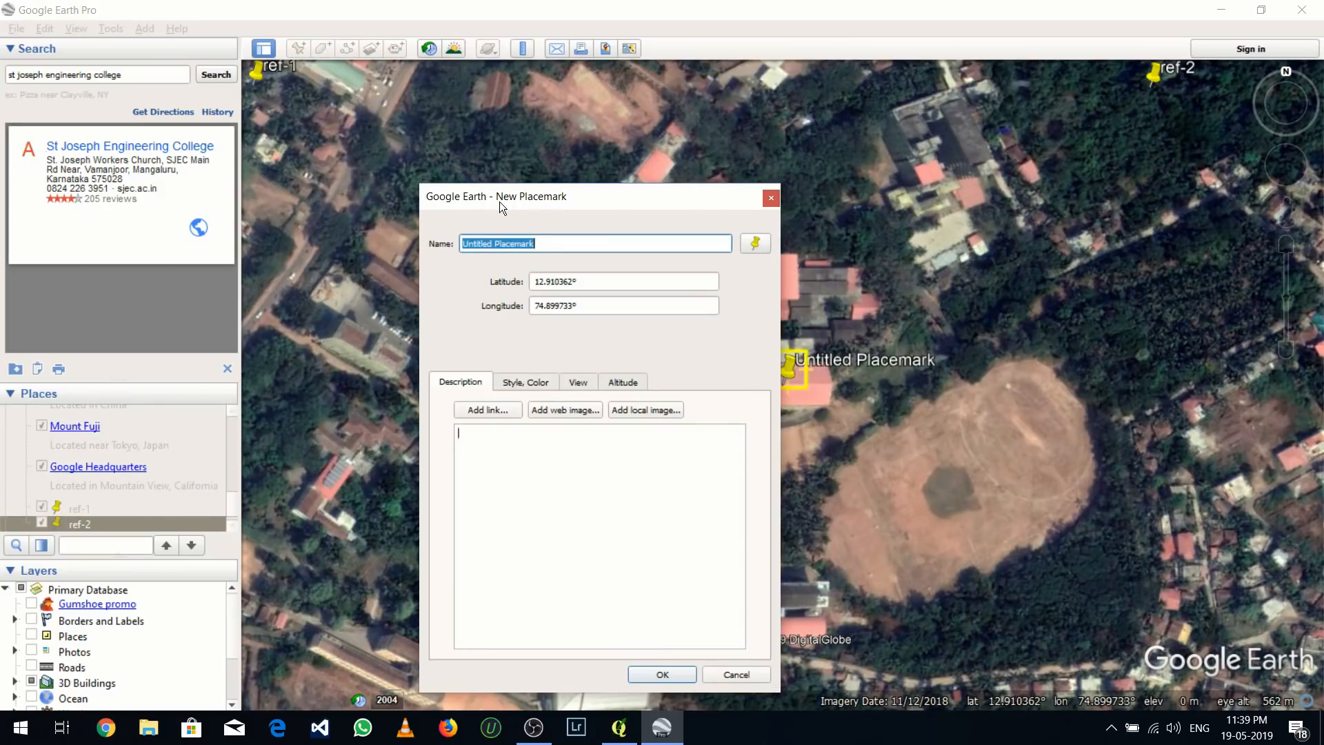
pyautogui.moveTo(499, 201); pyautogui.dragTo(458, 140)
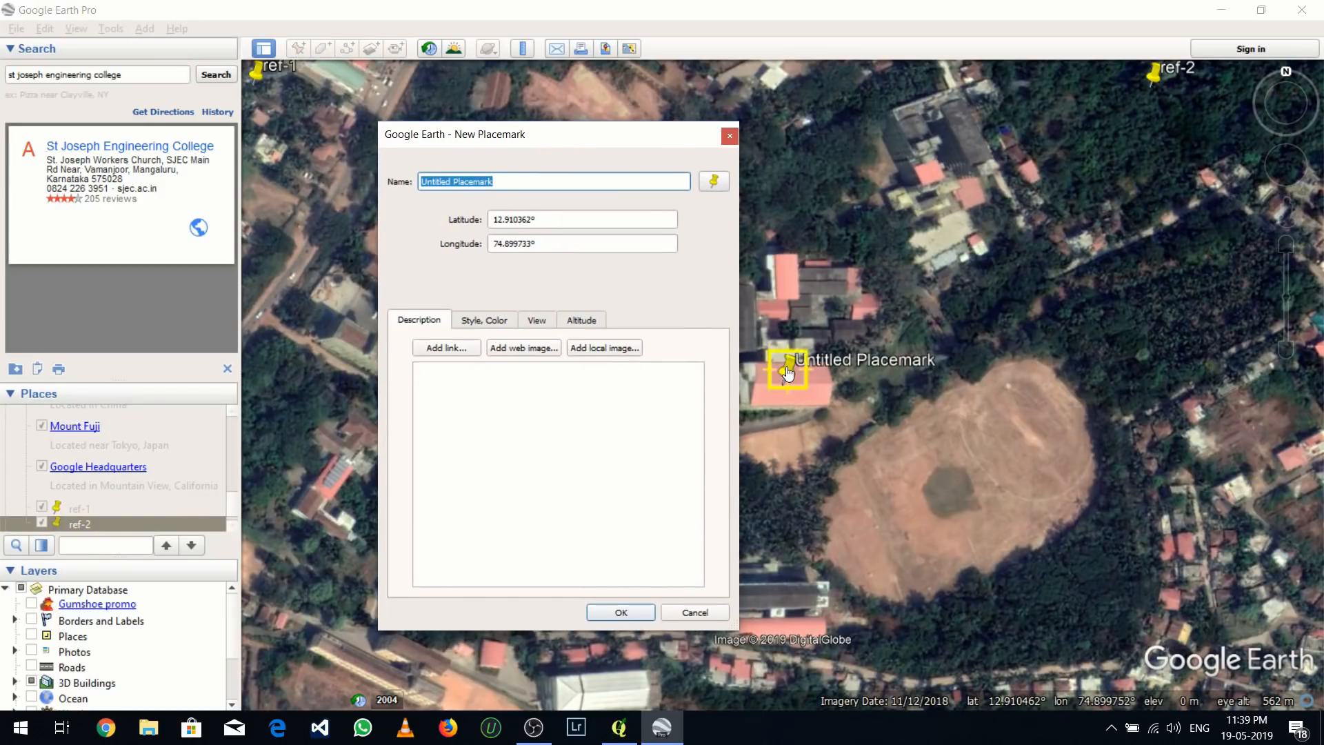
pyautogui.moveTo(786, 368); pyautogui.dragTo(855, 376)
pyautogui.moveTo(921, 424); pyautogui.dragTo(1169, 666)
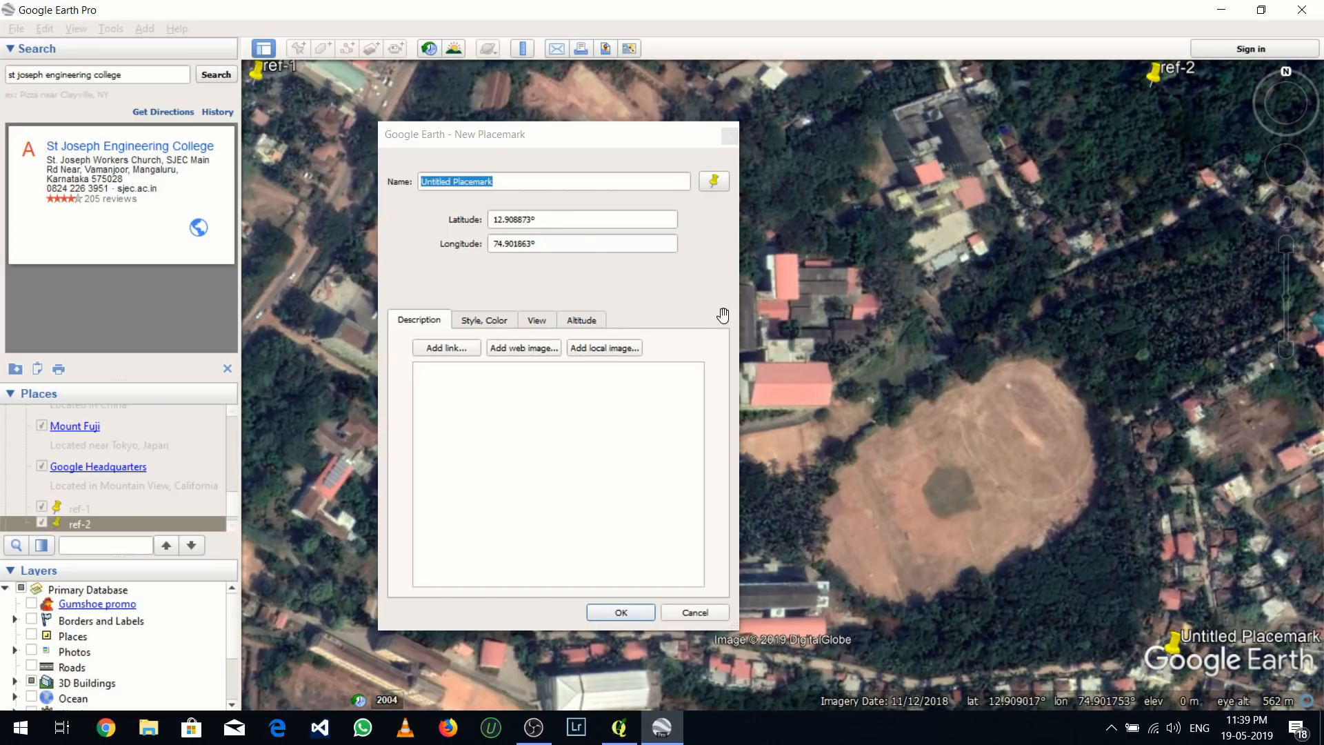
pyautogui.moveTo(504, 179); pyautogui.dragTo(416, 163)
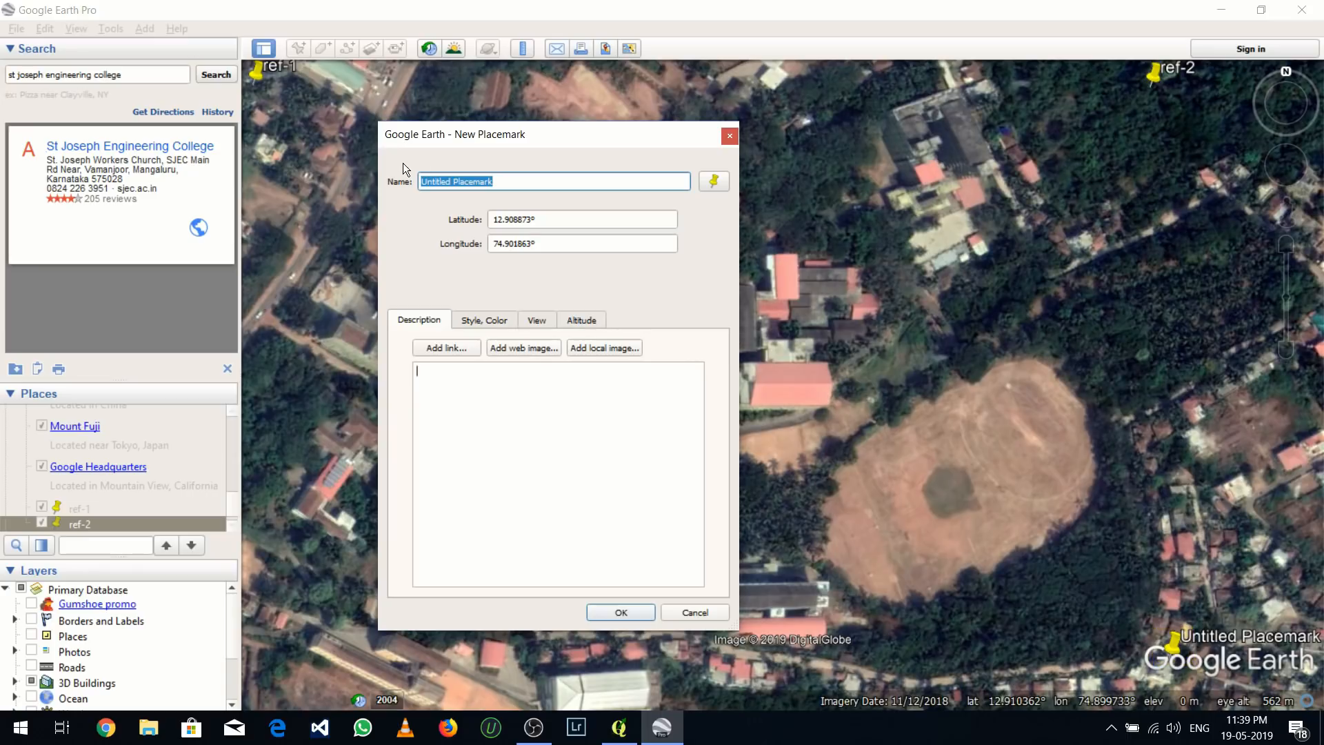
pyautogui.write('ref')
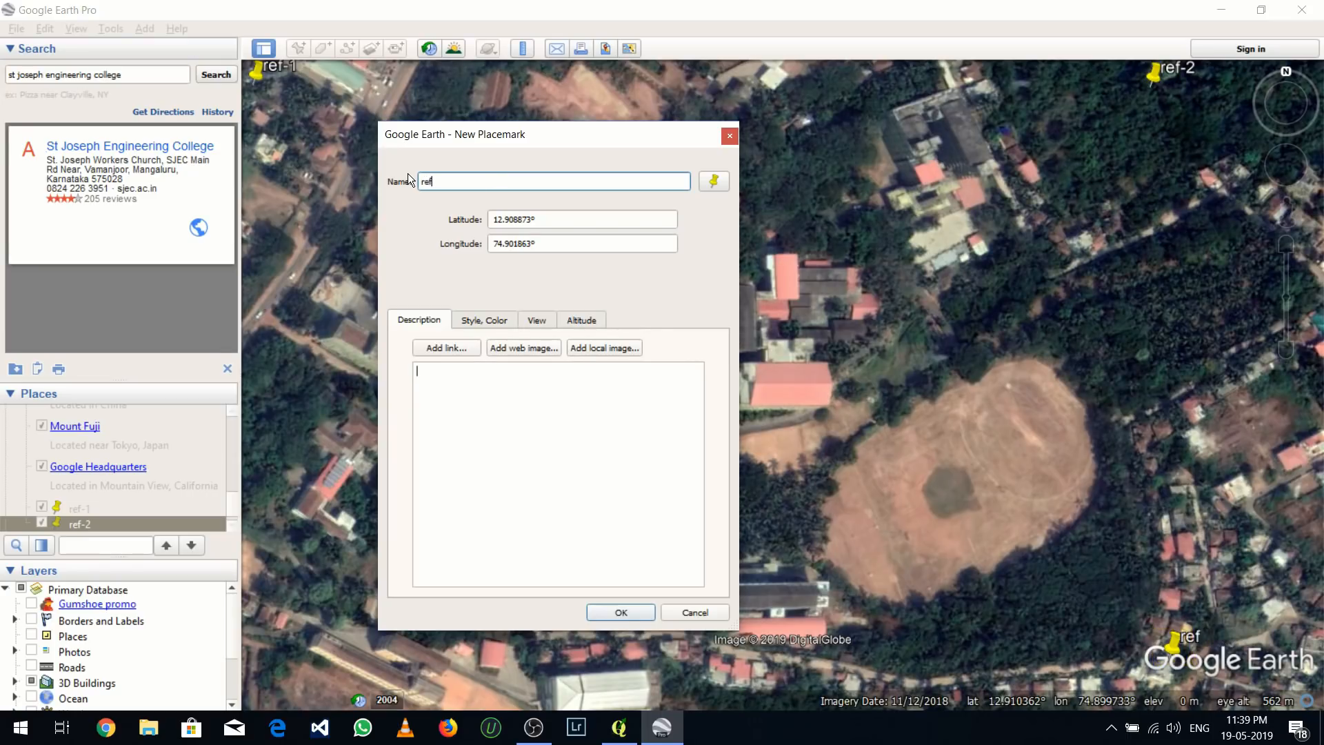
pyautogui.write('-3')
pyautogui.click(614, 611)
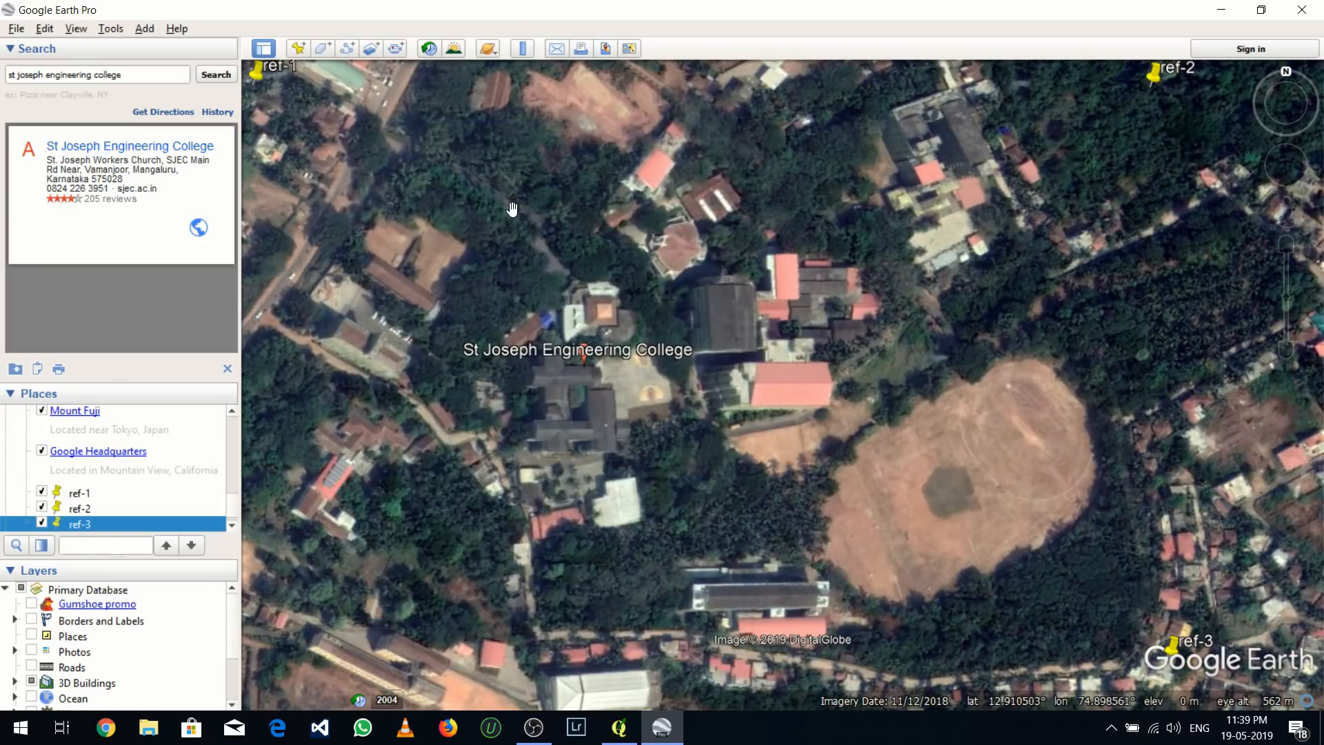
# Add a placemark named ref-4 at the south-west corner of the framed campus area, at about 12.90882°, 74.89692°
pyautogui.click(297, 50)
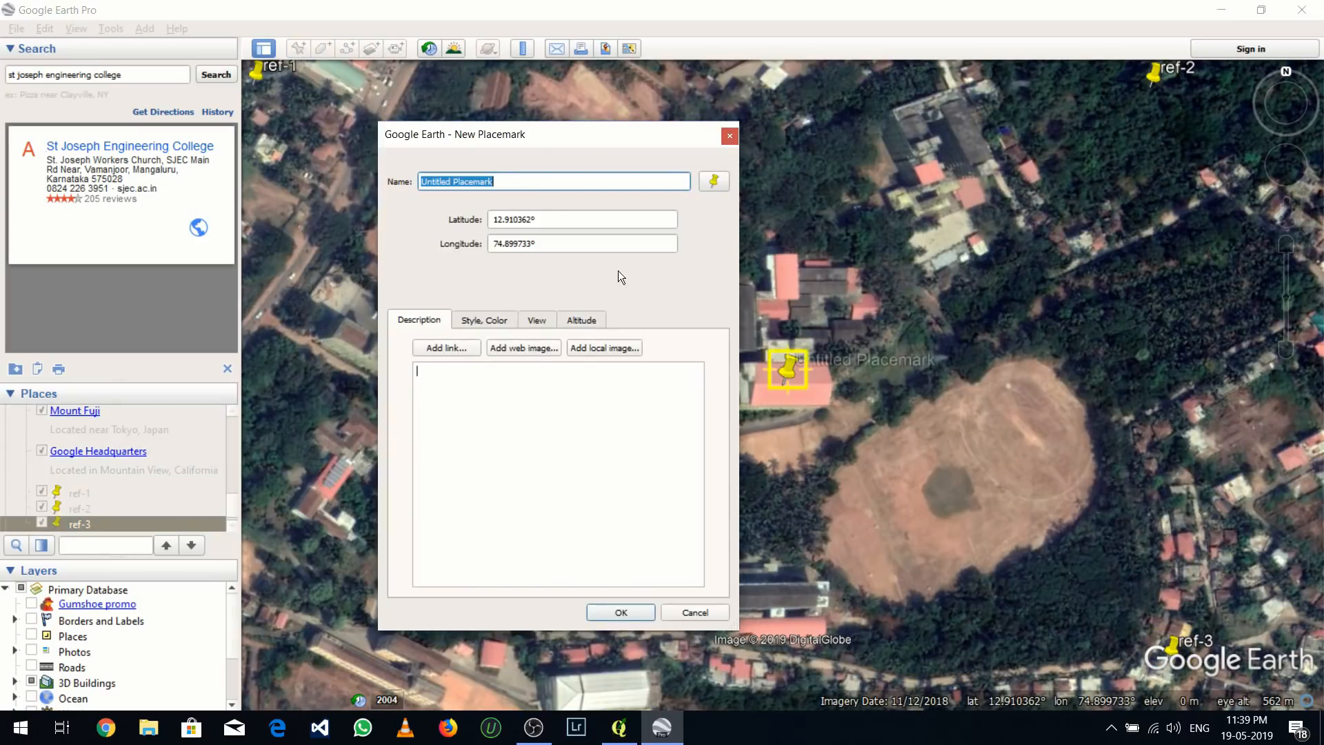
pyautogui.moveTo(778, 372); pyautogui.dragTo(278, 679)
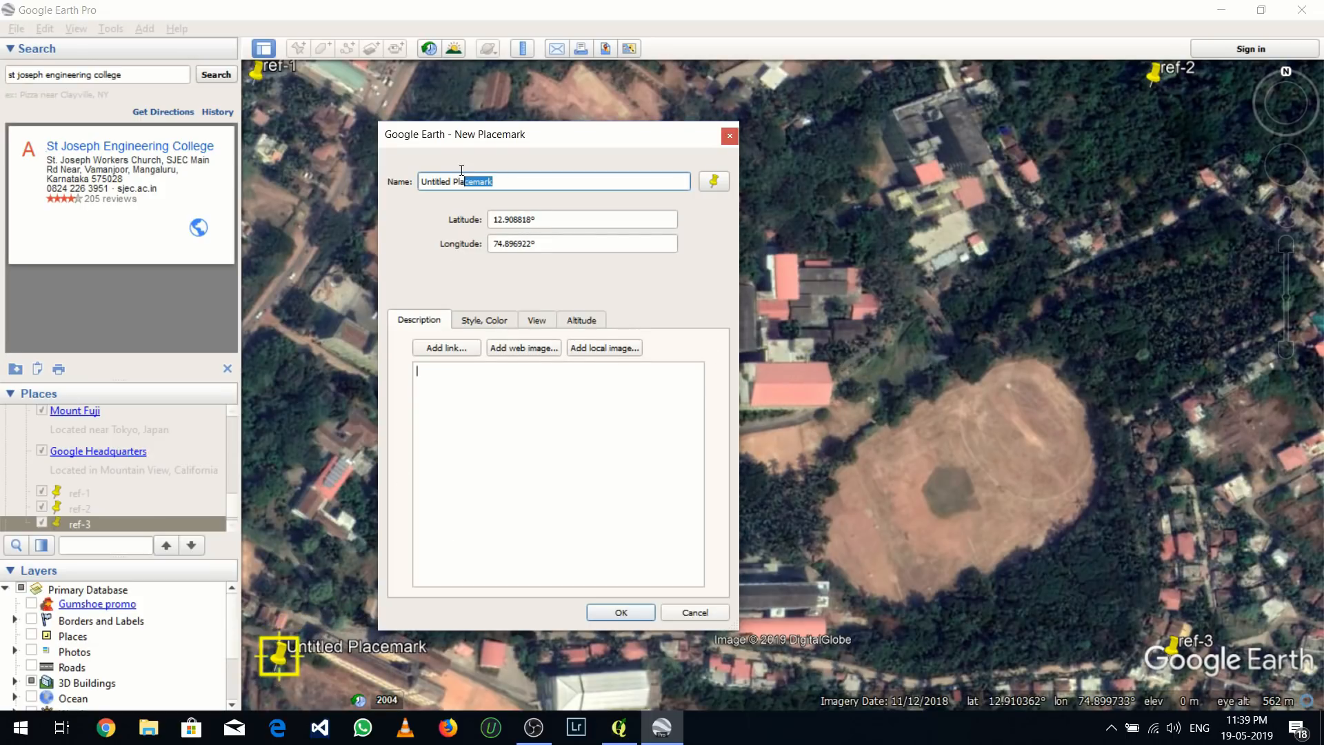
pyautogui.write('ref')
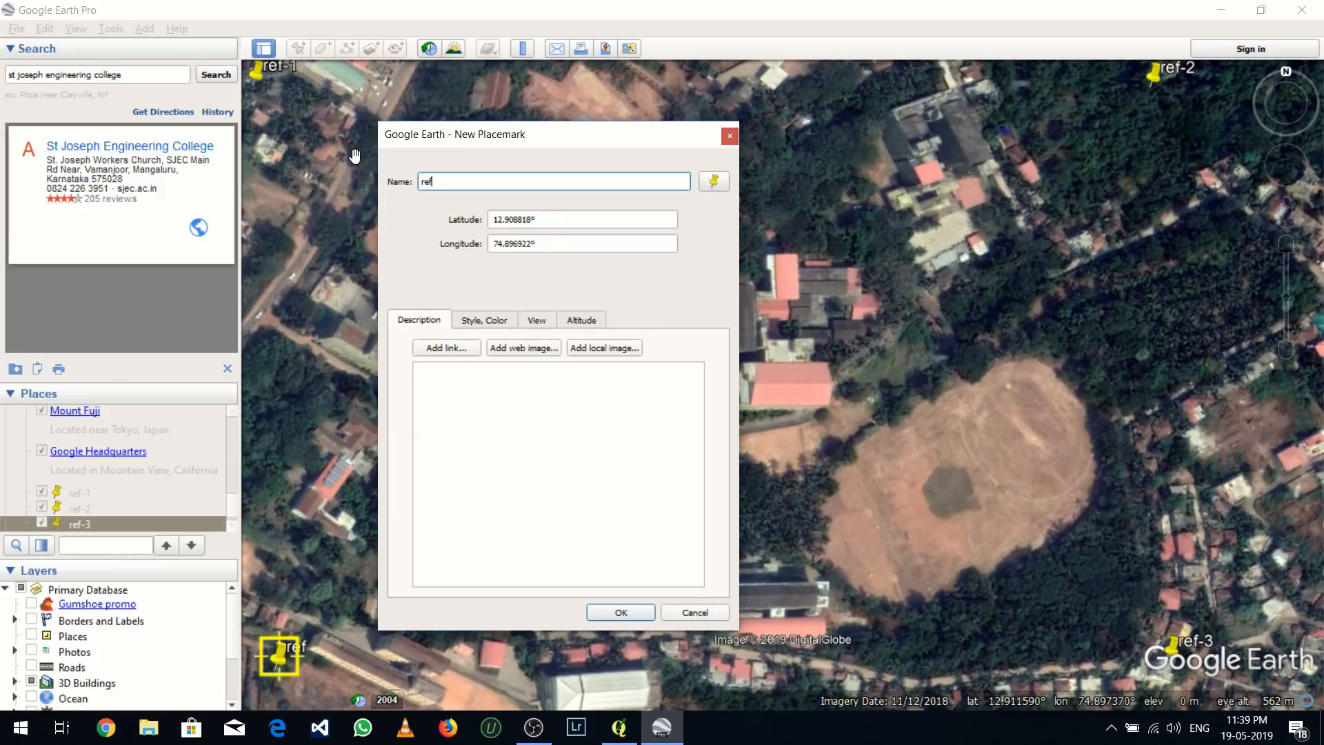
pyautogui.write('-4')
pyautogui.moveTo(537, 237); pyautogui.dragTo(497, 215)
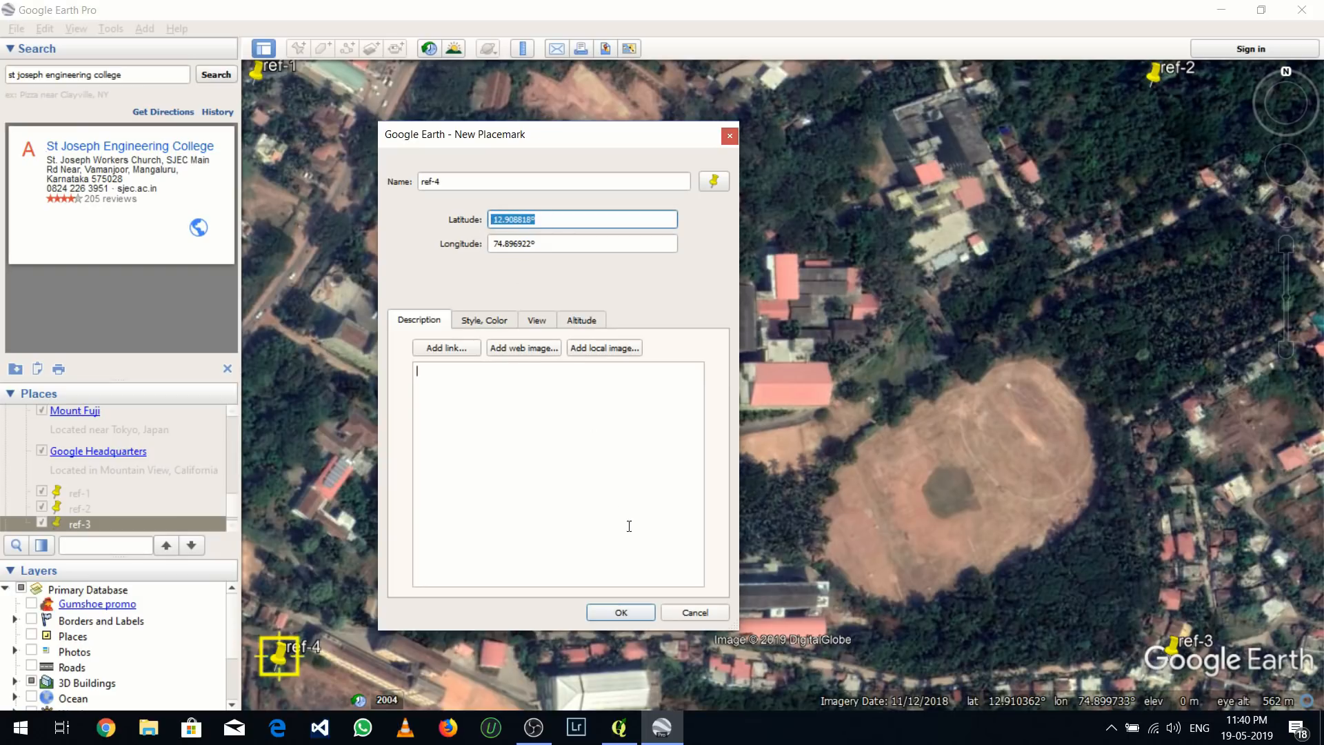
pyautogui.click(623, 611)
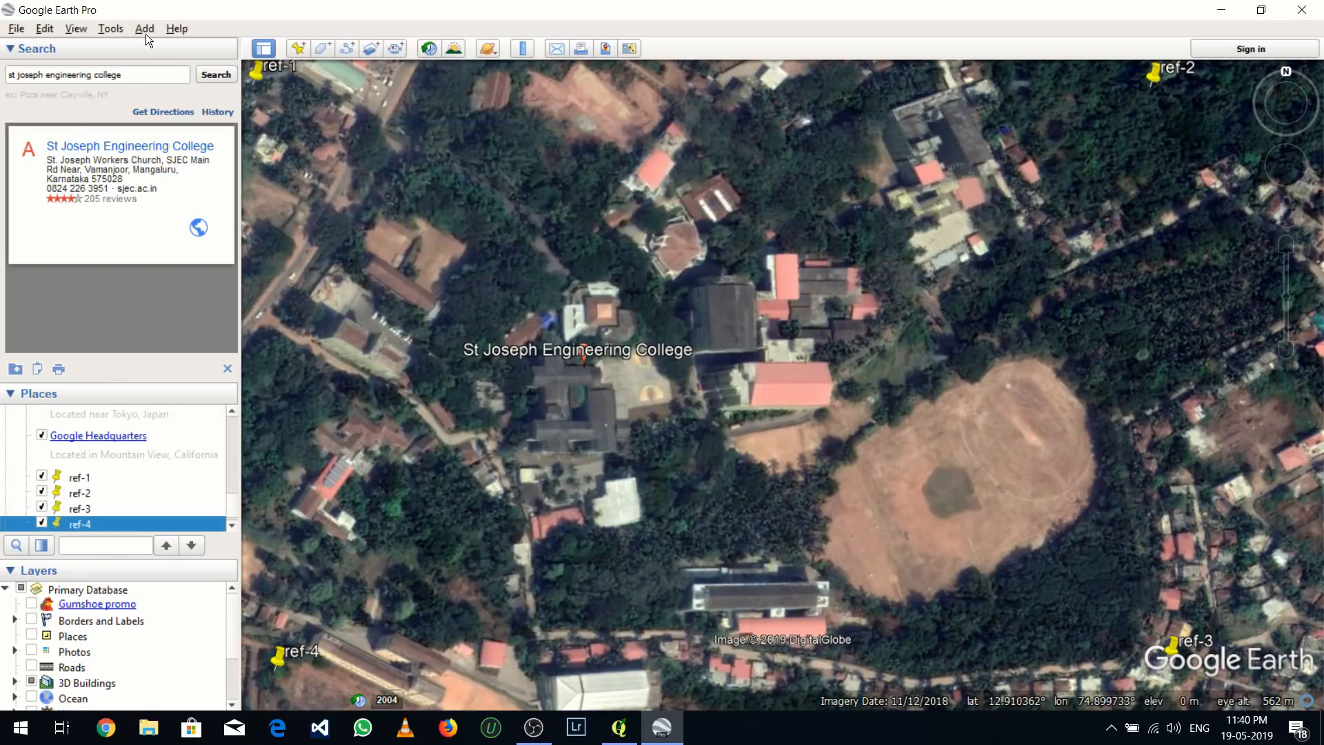
# Check in the program options that latitude and longitude are shown in decimal degrees
pyautogui.click(110, 31)
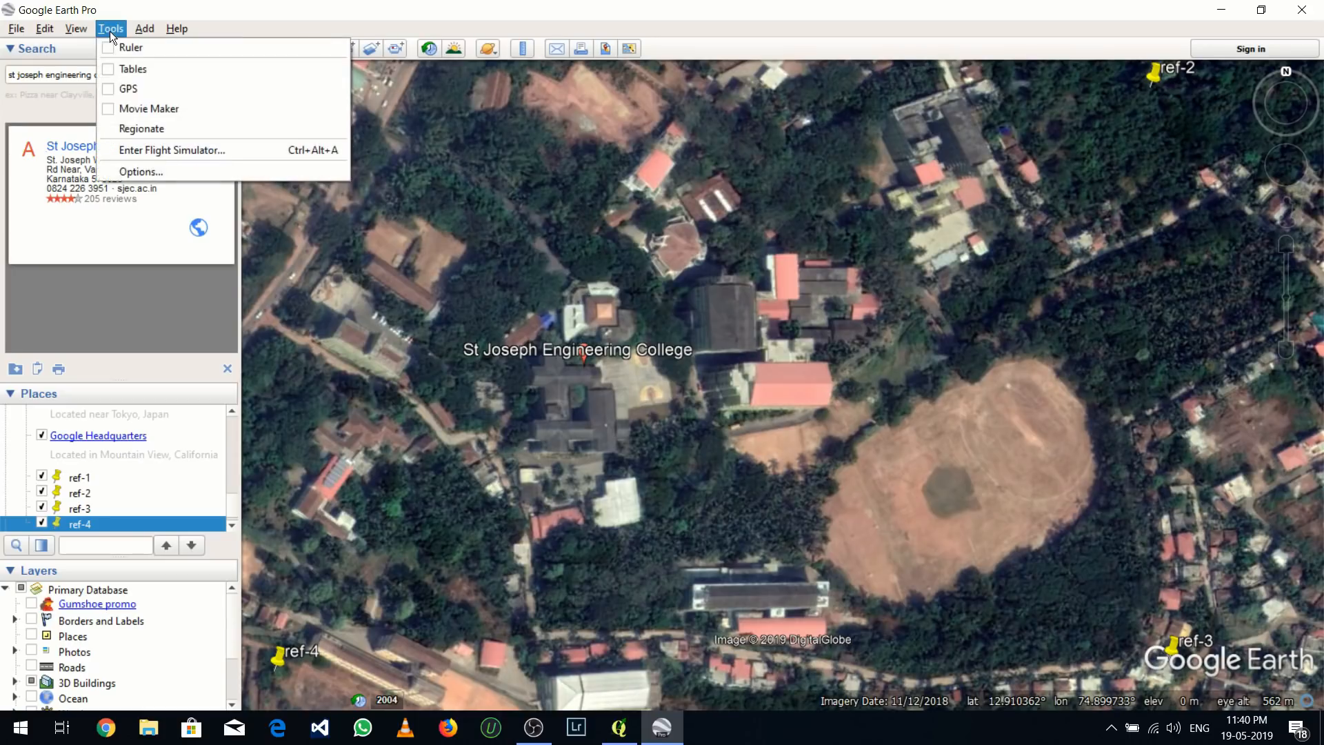
pyautogui.click(147, 170)
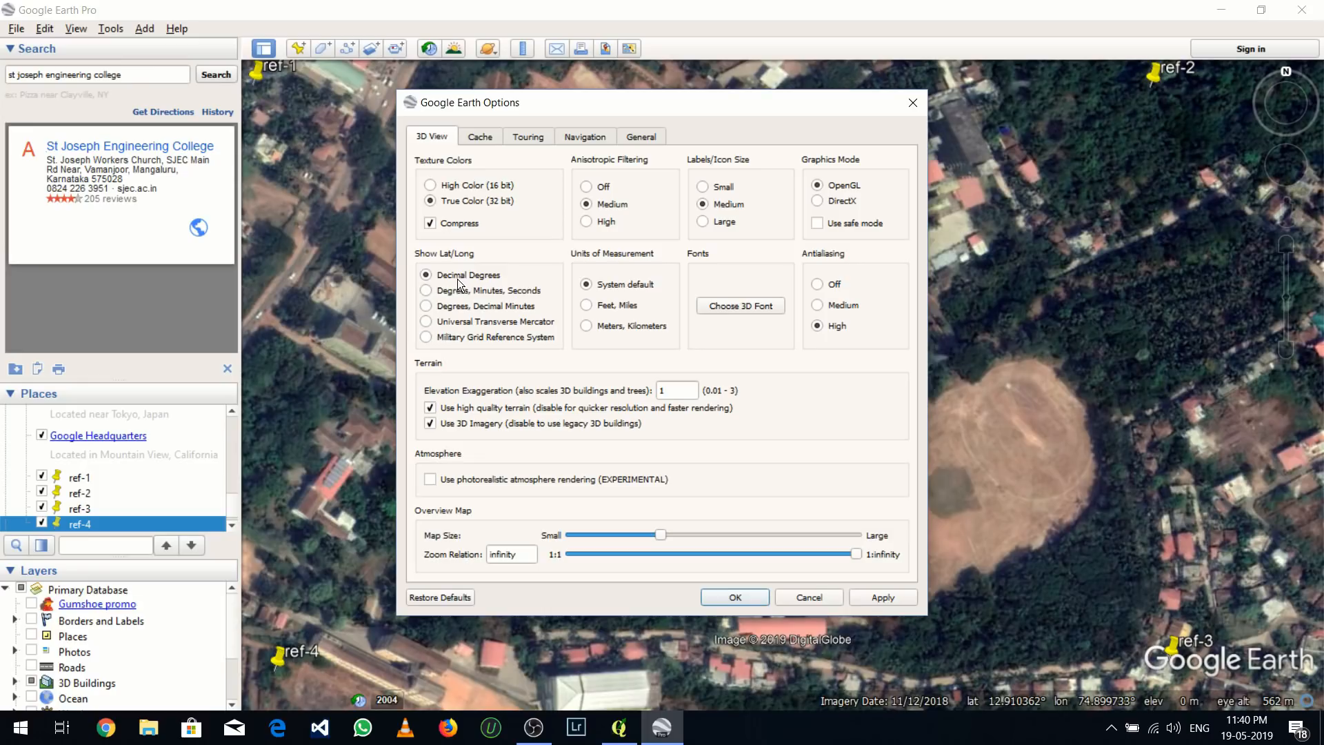
pyautogui.click(726, 598)
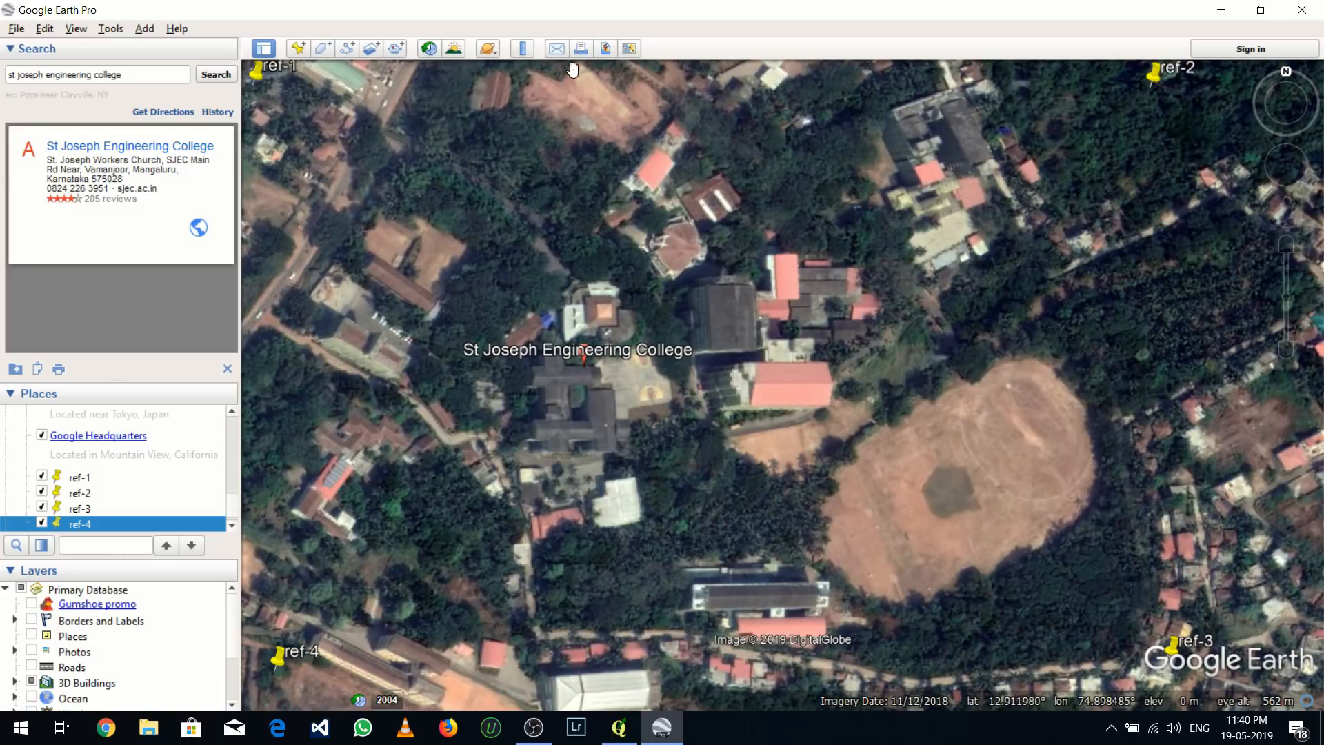
# Start saving the map view as an image and remove the title and description, legend, scale and compass from it
pyautogui.click(605, 50)
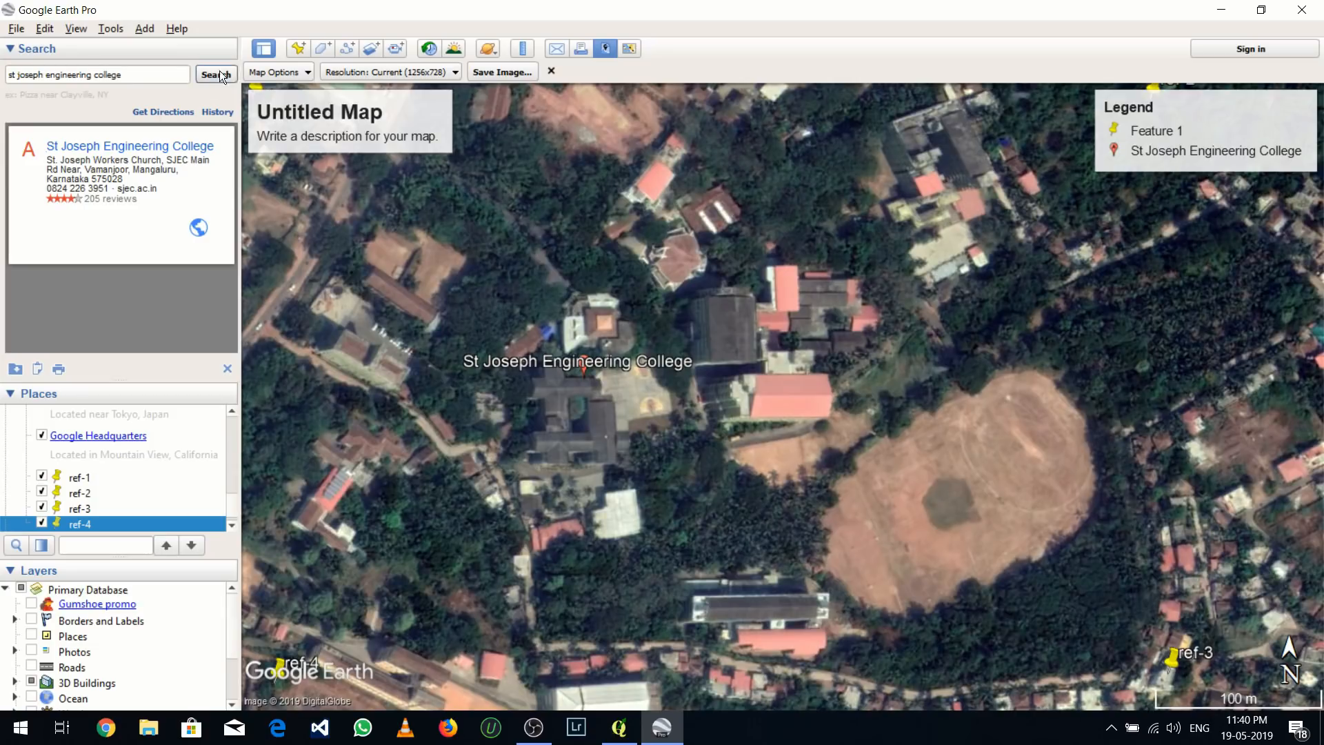
pyautogui.click(254, 73)
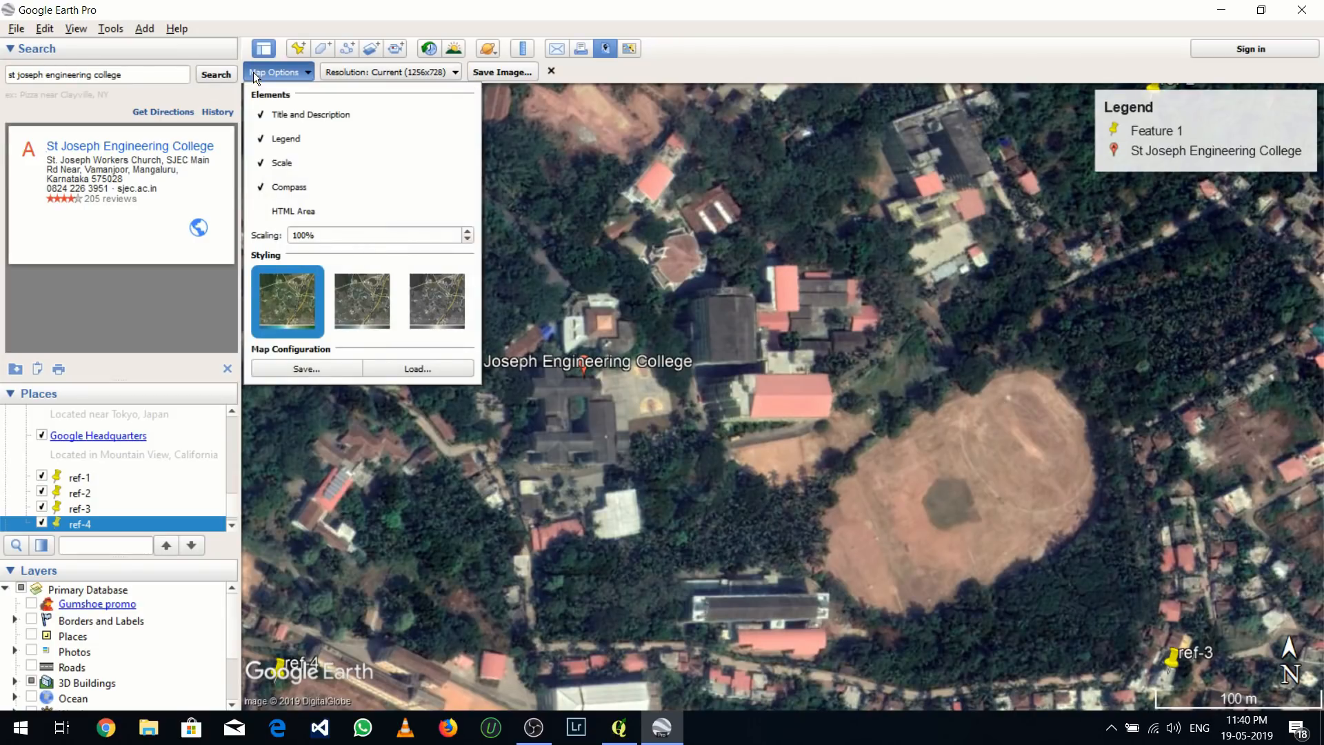
pyautogui.click(273, 139)
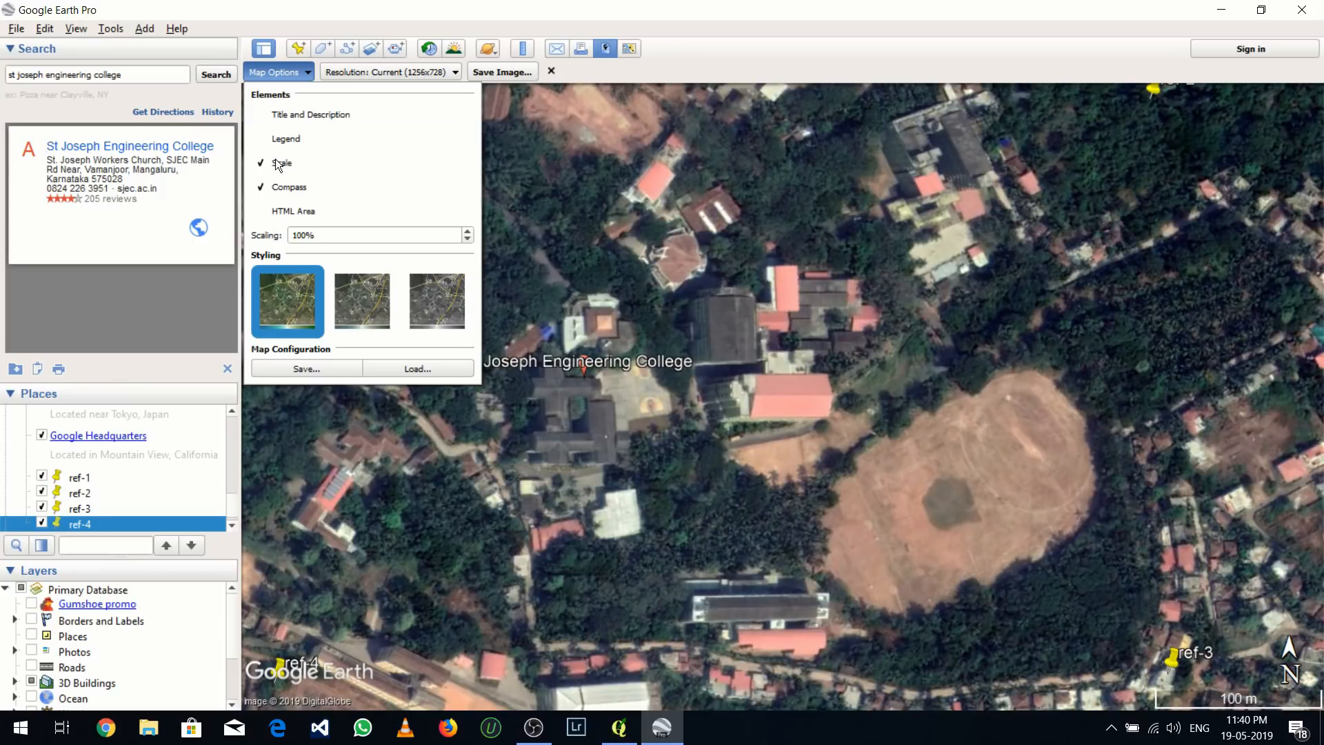
pyautogui.click(279, 164)
pyautogui.click(283, 190)
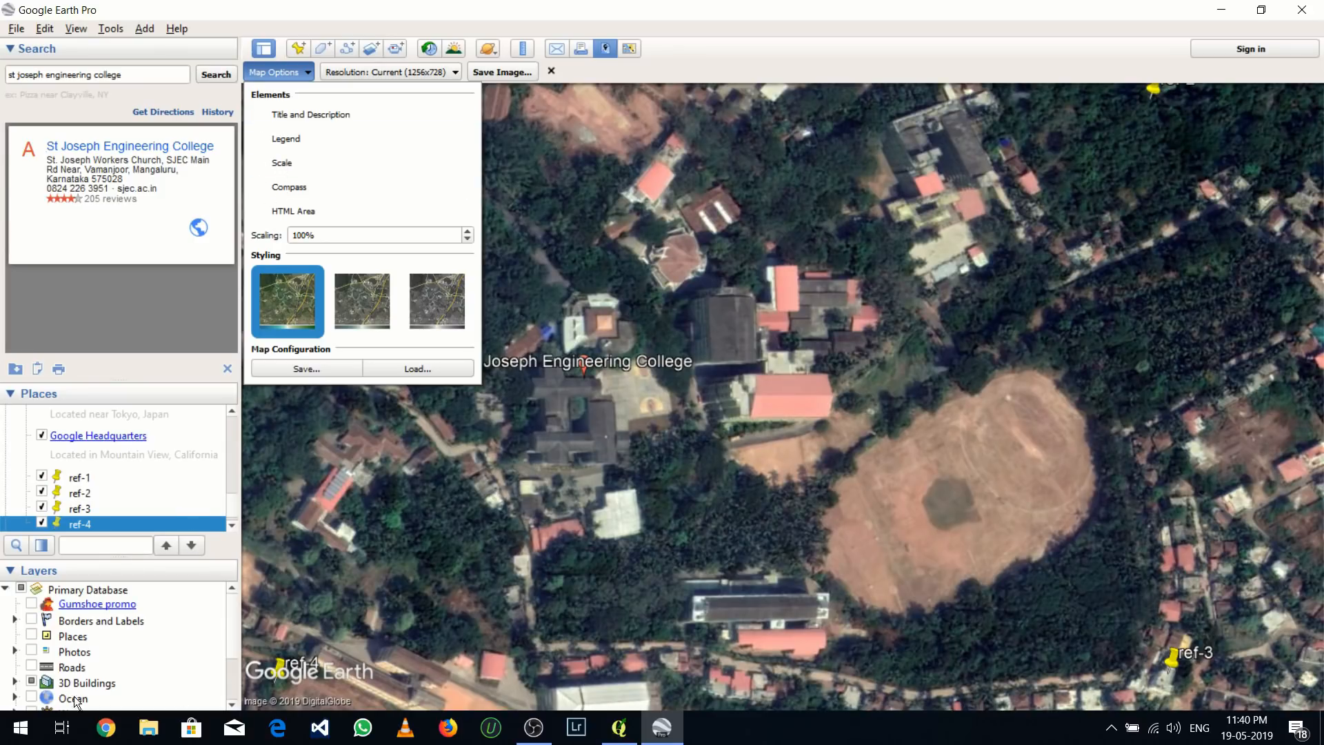
# Turn off the 3D Buildings layer and look through the remaining layers
pyautogui.click(31, 681)
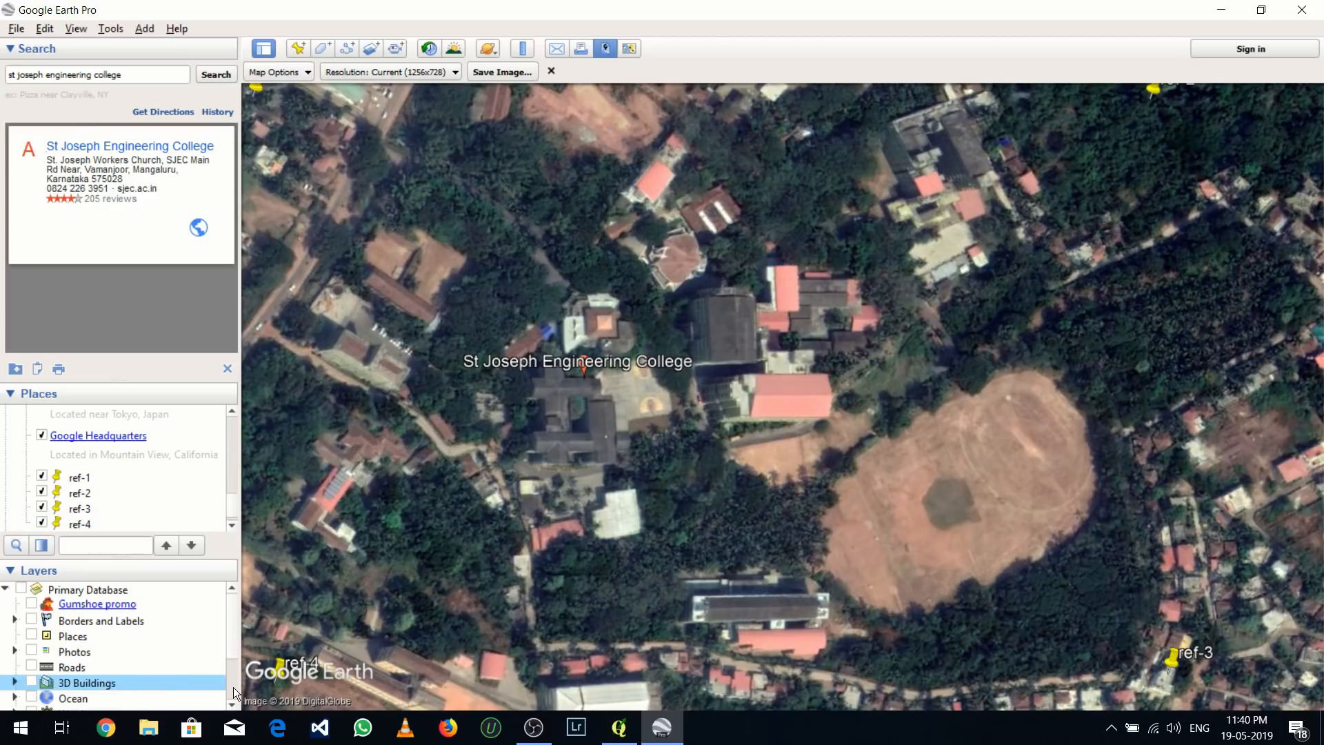
pyautogui.scroll(-2, 233, 687)
pyautogui.click(232, 588)
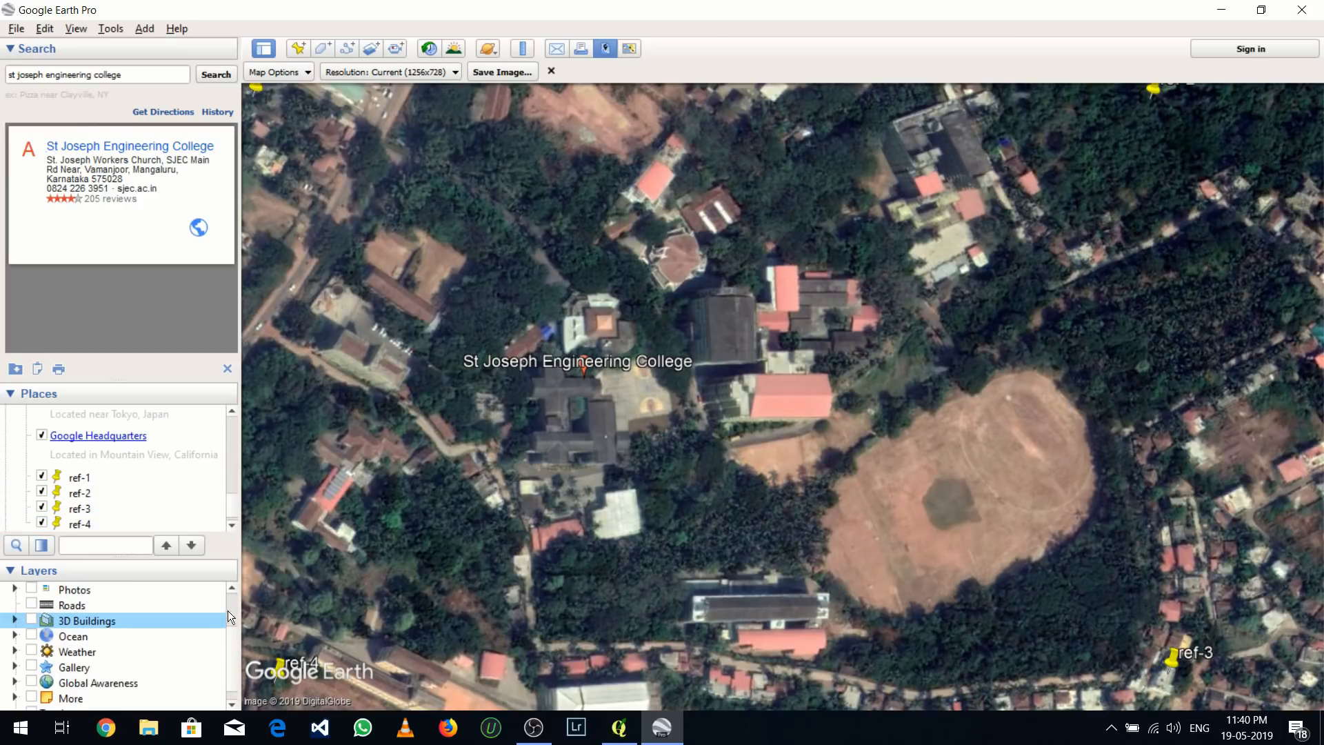
pyautogui.scroll(2, 235, 647)
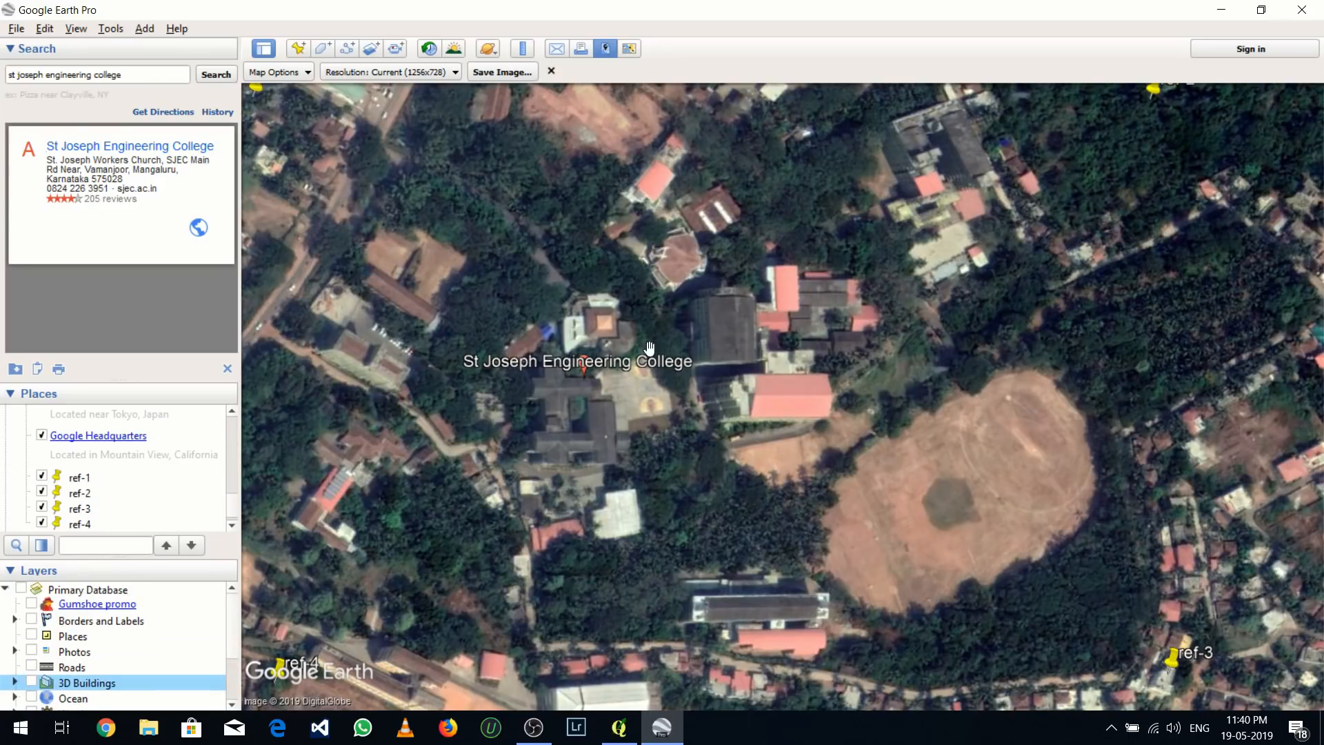
# Set the image resolution to Maximum (4800x2782) and shift the map so all four reference placemarks lie inside the frame
pyautogui.click(376, 72)
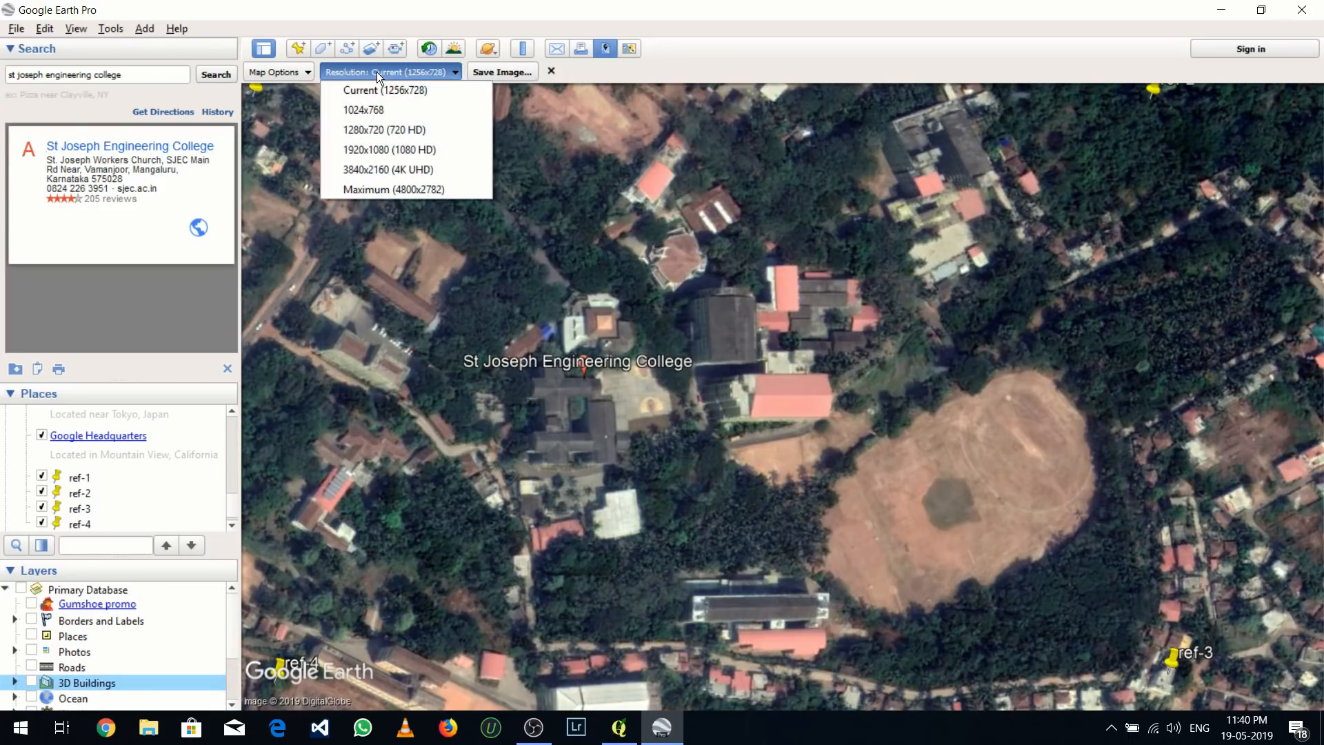
pyautogui.click(378, 187)
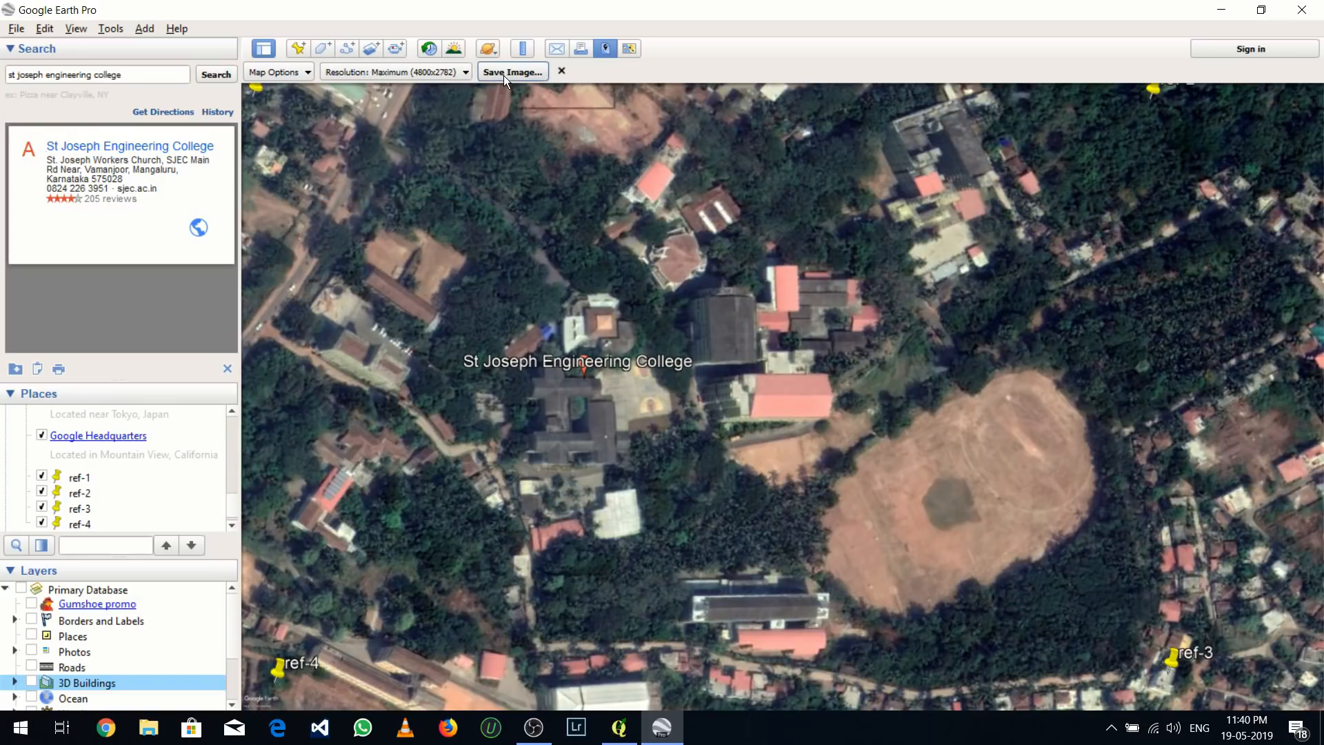
pyautogui.click(471, 169)
pyautogui.moveTo(471, 169); pyautogui.dragTo(482, 185)
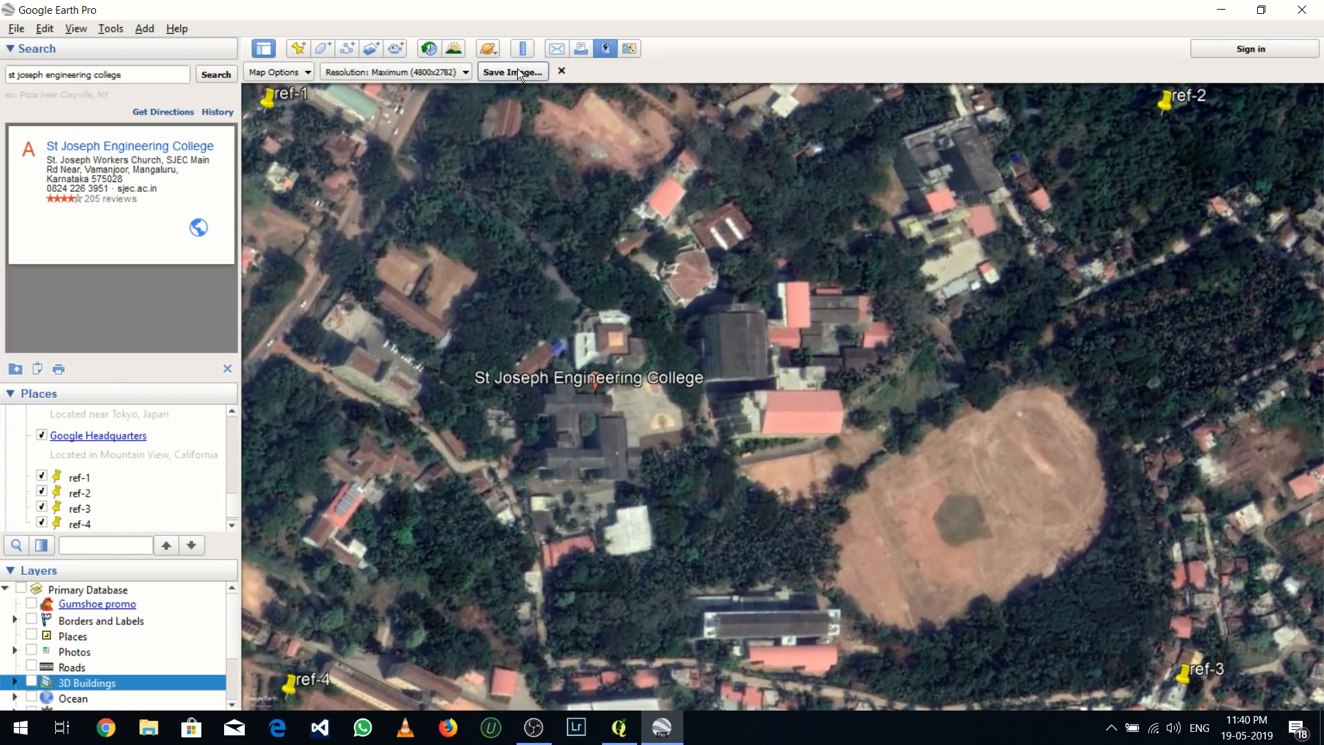
# Save the map image as a JPEG named sjecmap-2 in the QGIS folder on drive S
pyautogui.click(515, 75)
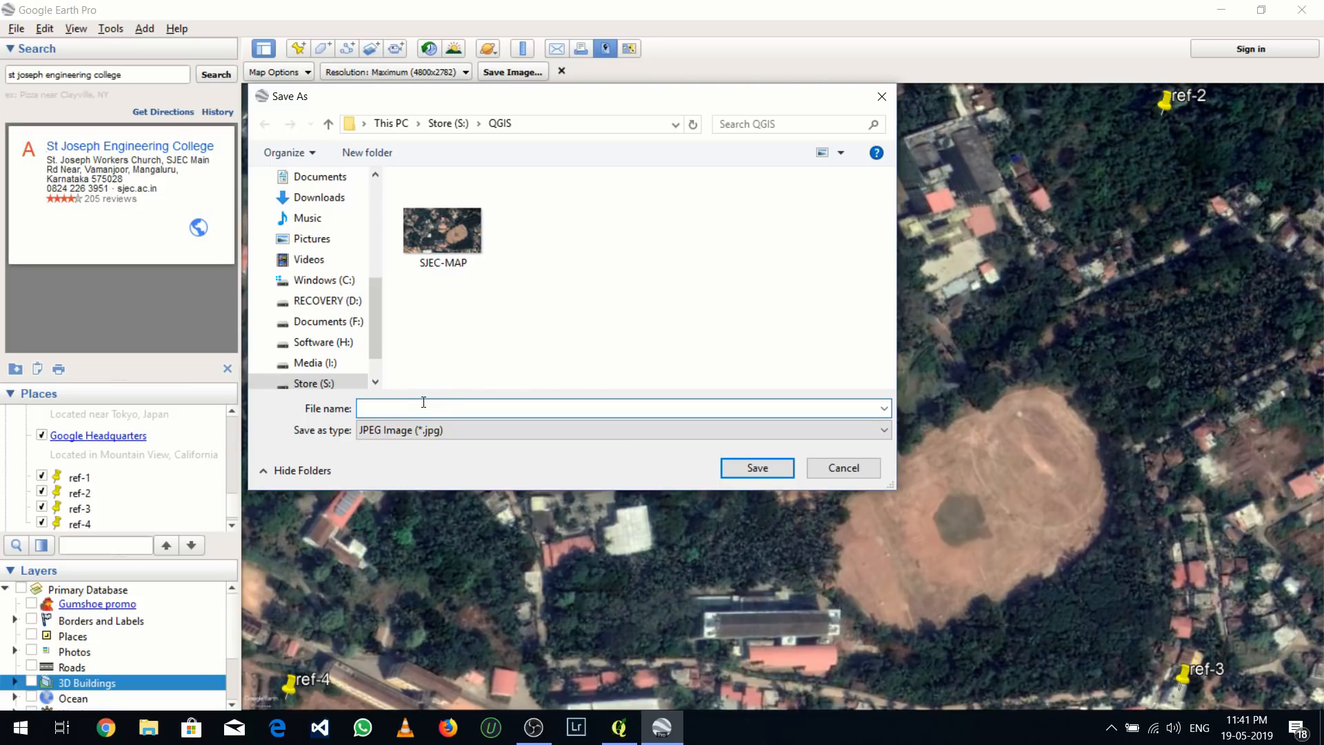
pyautogui.write('sjec')
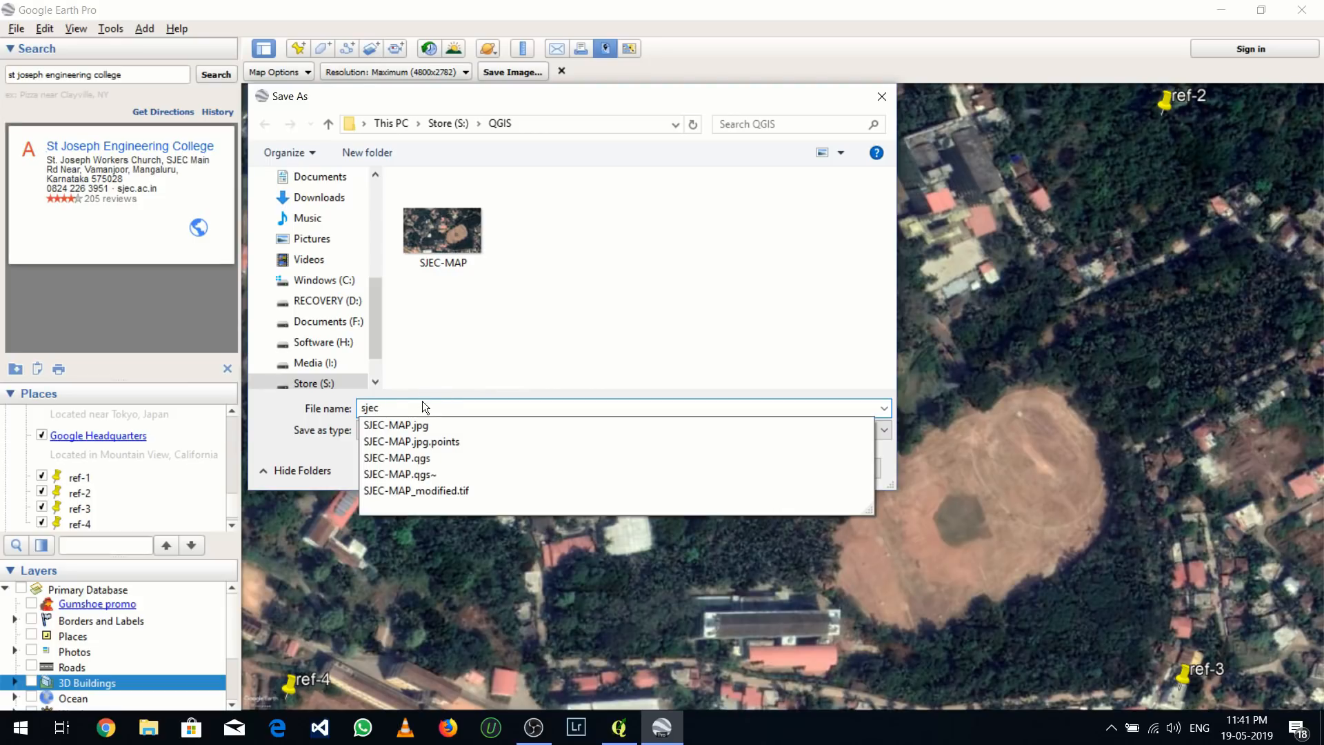
pyautogui.write('map-2')
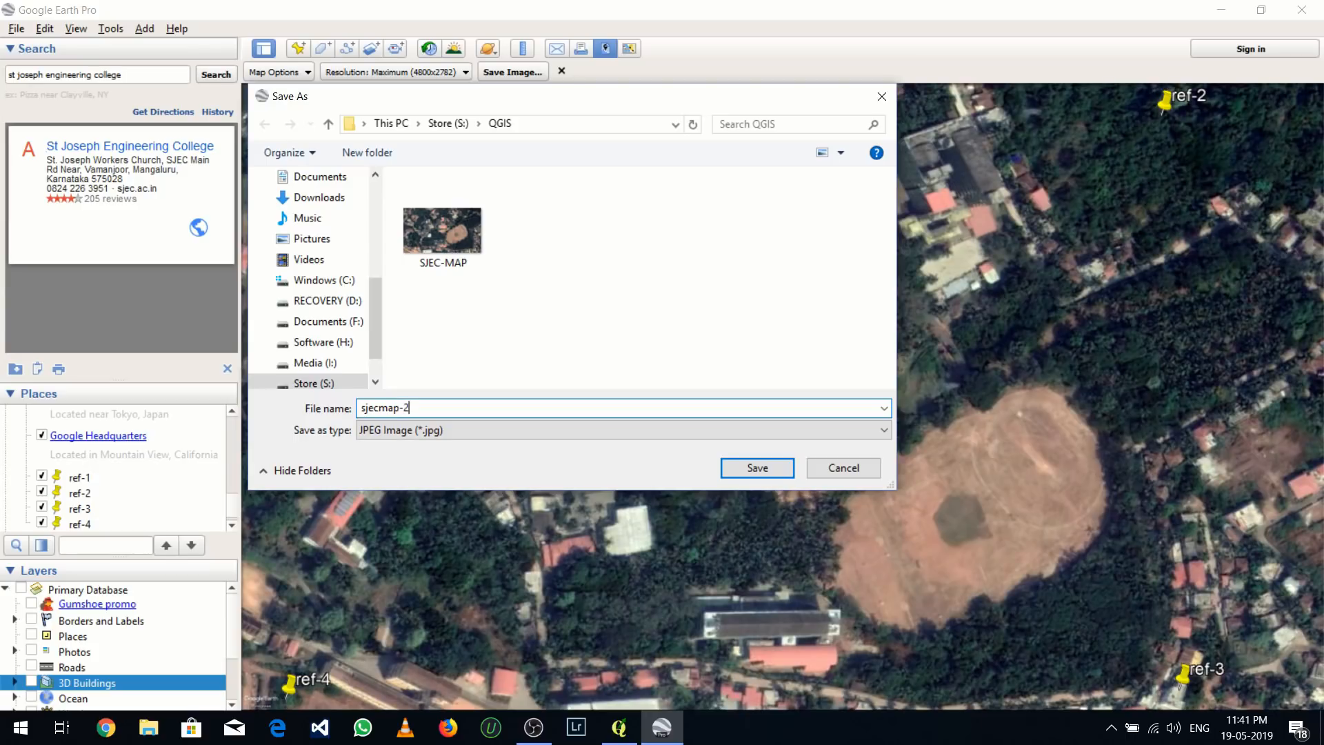
pyautogui.click(750, 467)
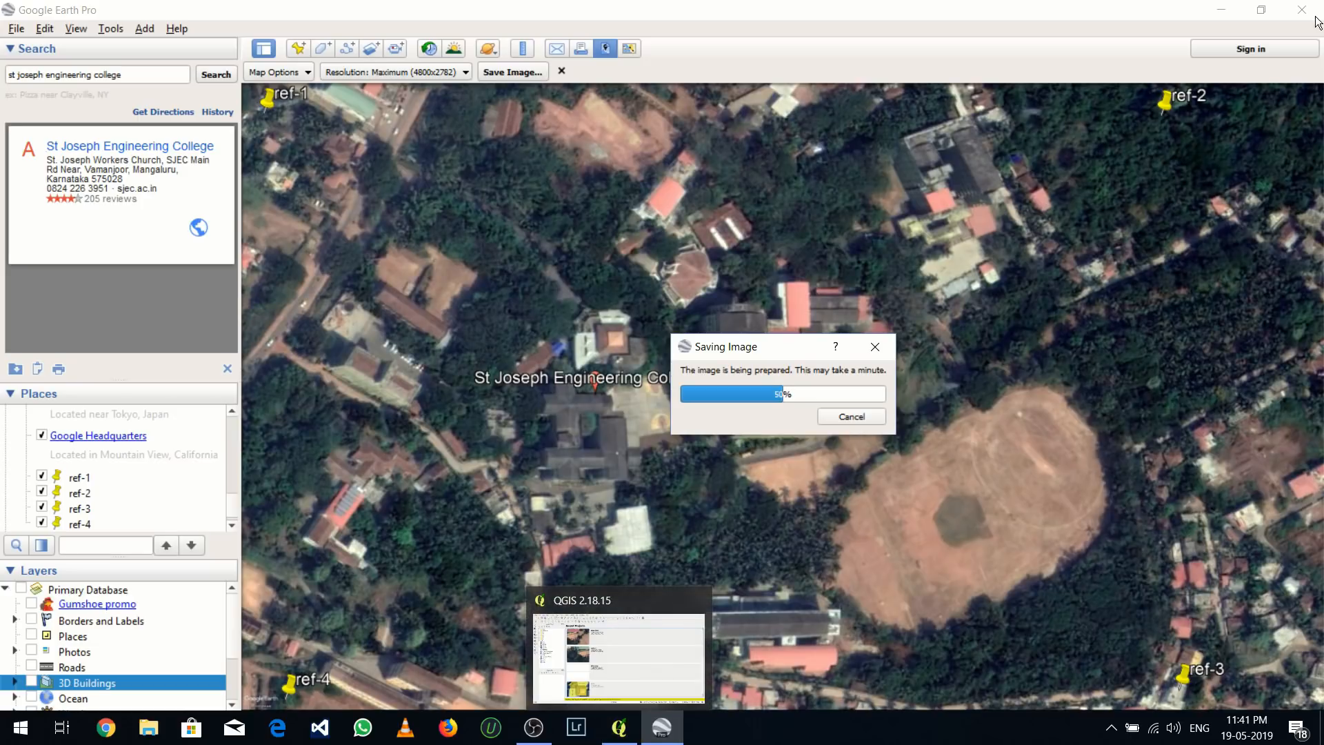
# Switch to QGIS and create a new empty project
pyautogui.click(620, 727)
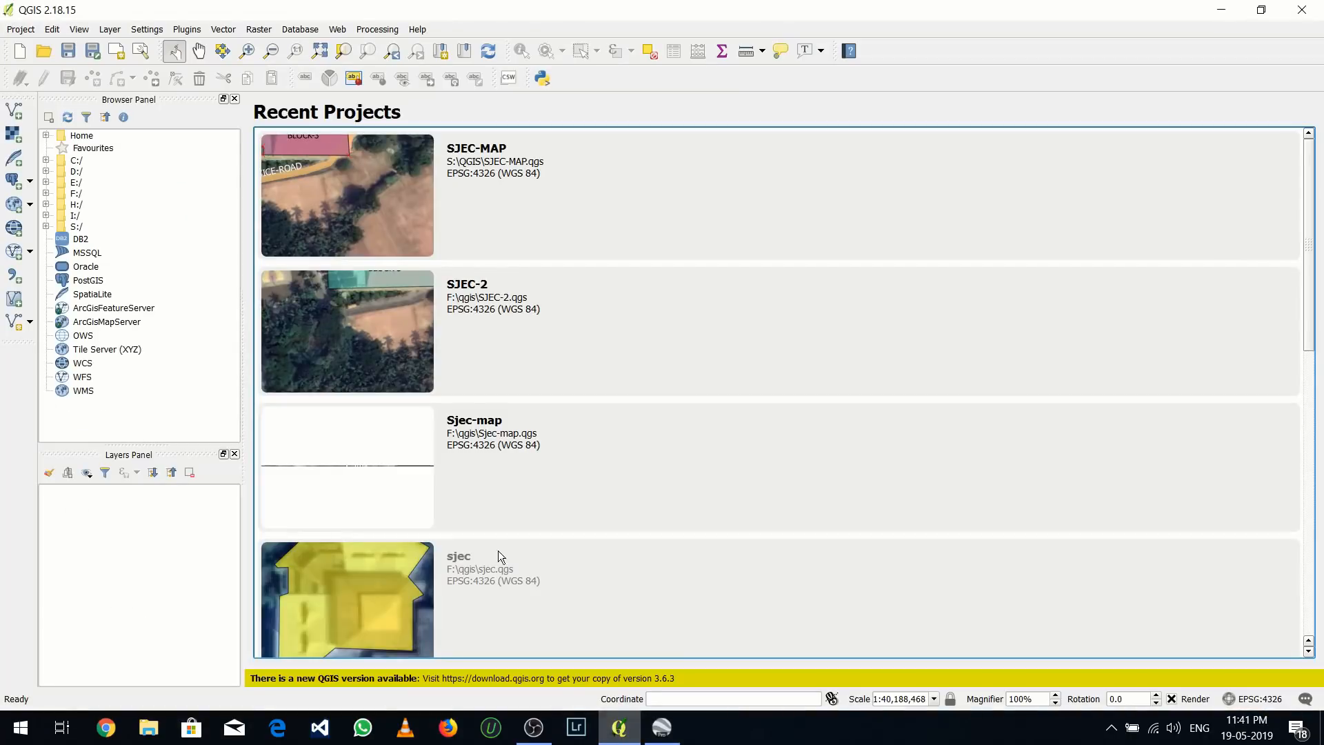
pyautogui.click(20, 30)
pyautogui.click(10, 45)
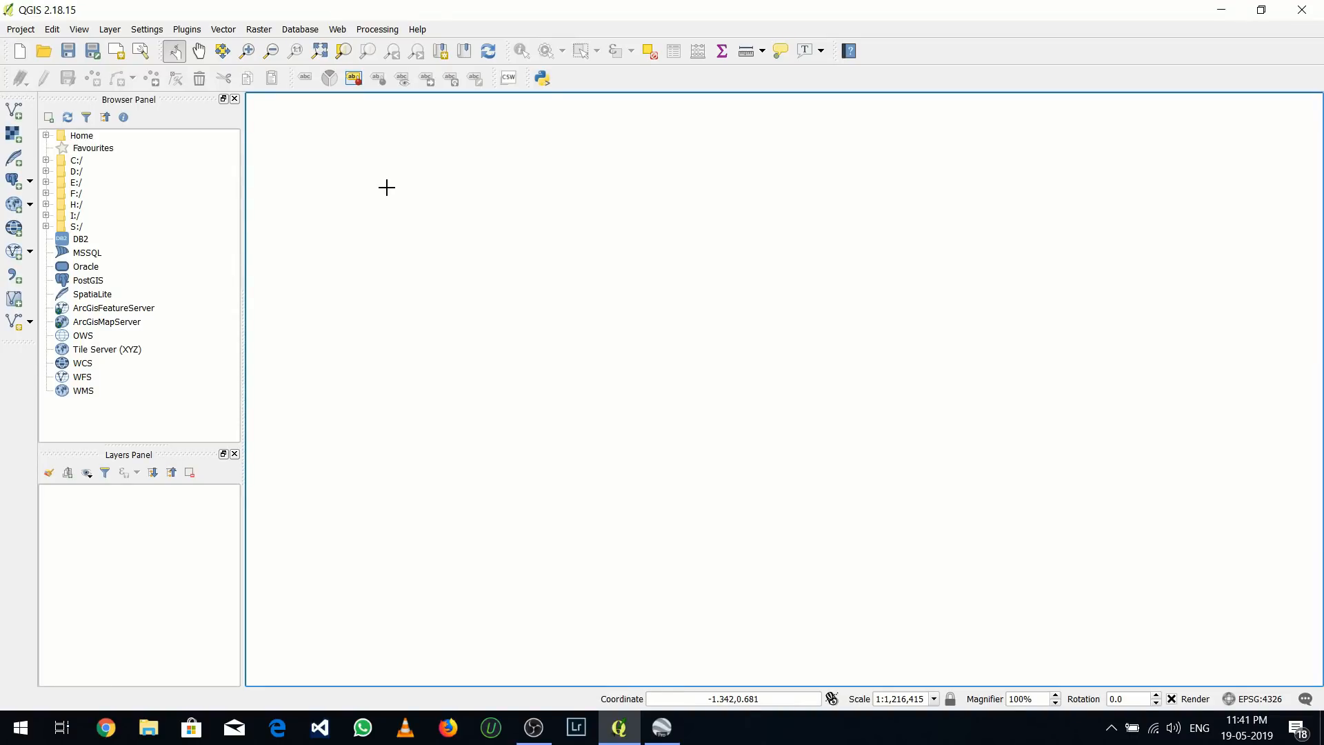
# Save the project as sjec-map-2 in the qgis folder on drive F
pyautogui.click(23, 29)
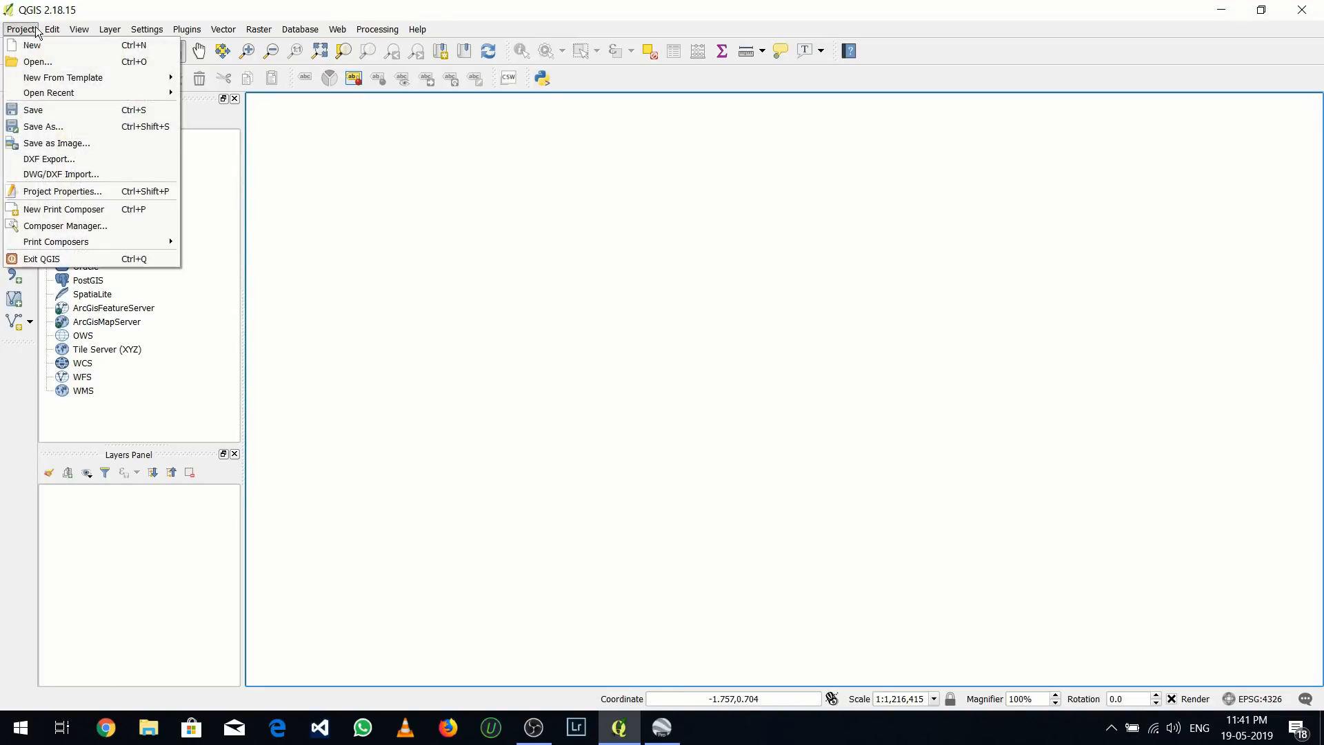
pyautogui.click(72, 109)
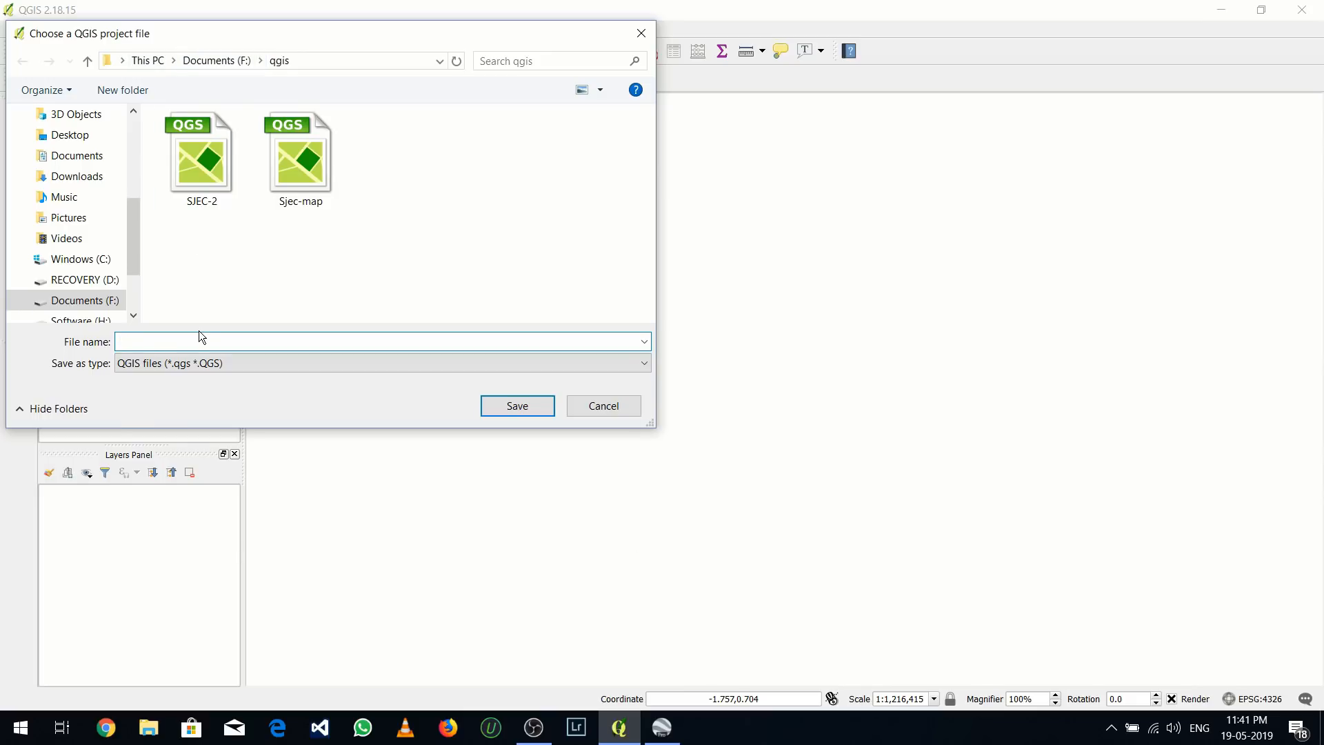
pyautogui.write('sjec')
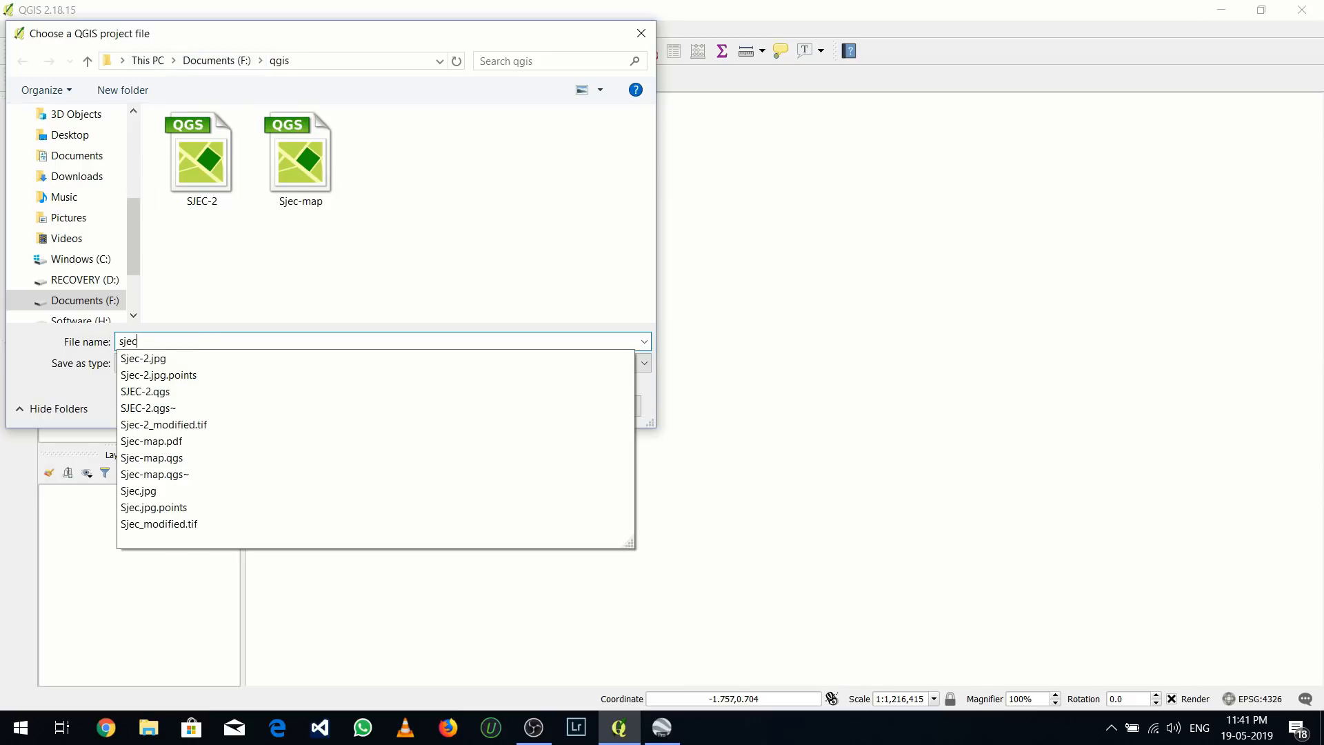
pyautogui.write('-map=')
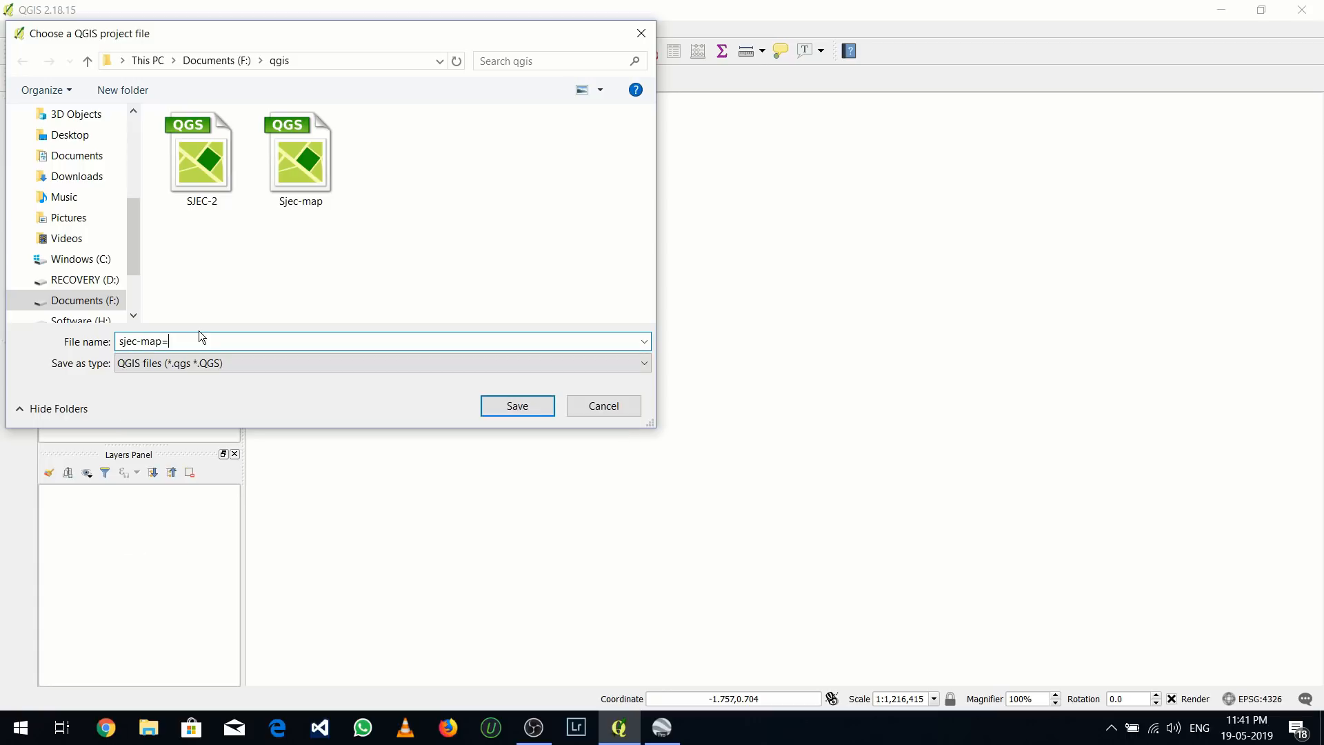
pyautogui.press('BackSpace')
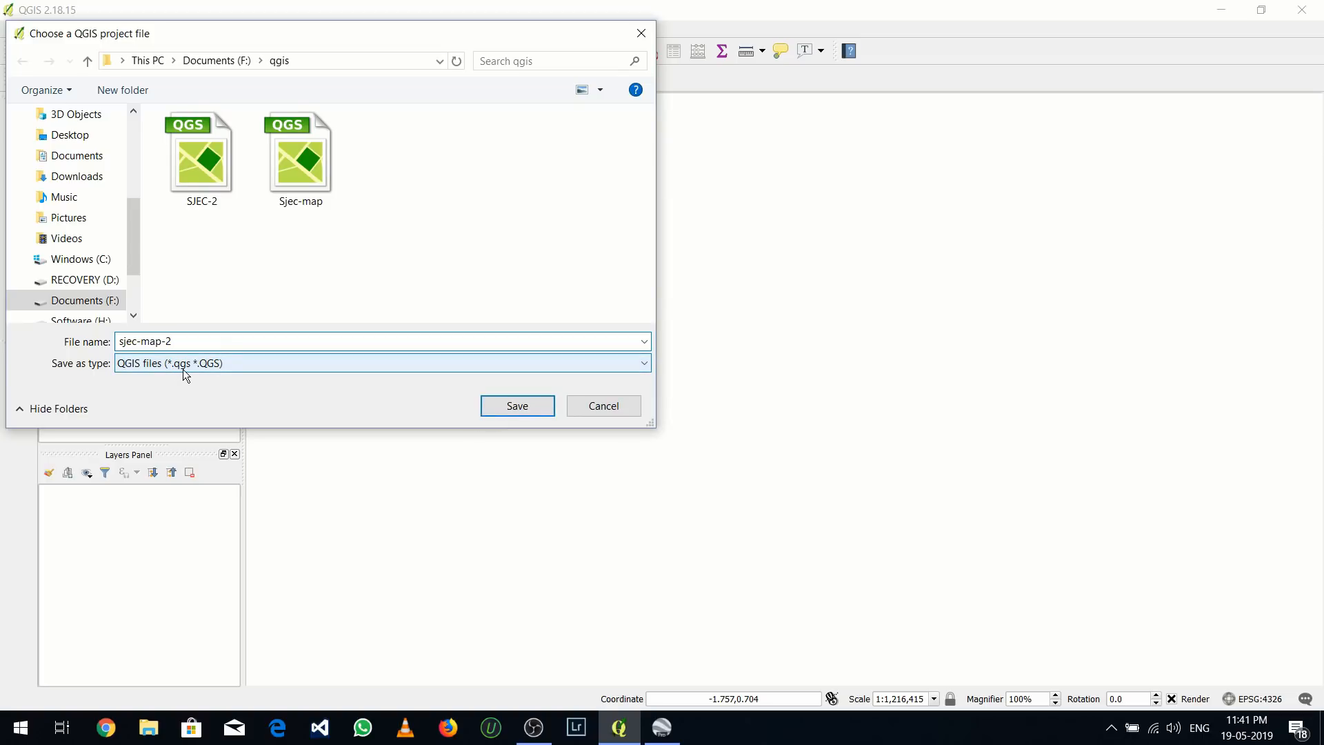
pyautogui.click(491, 407)
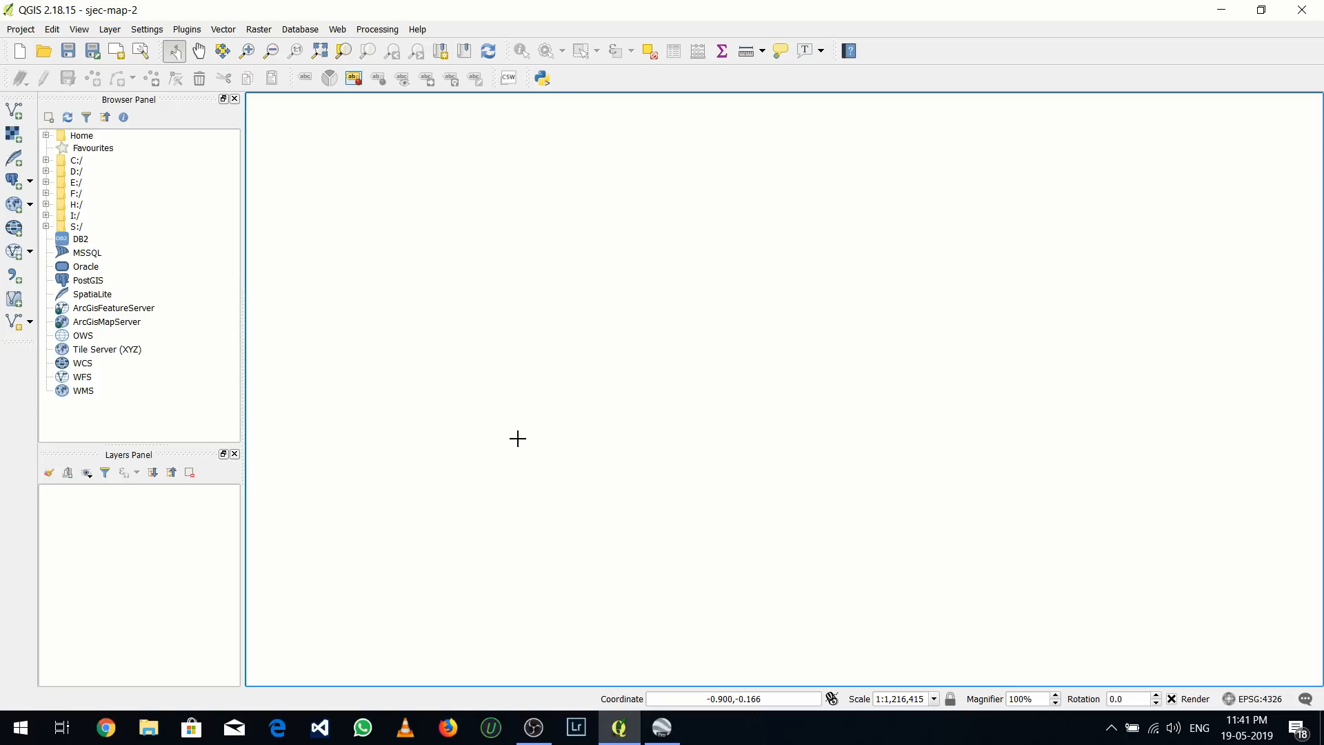
pyautogui.click(255, 34)
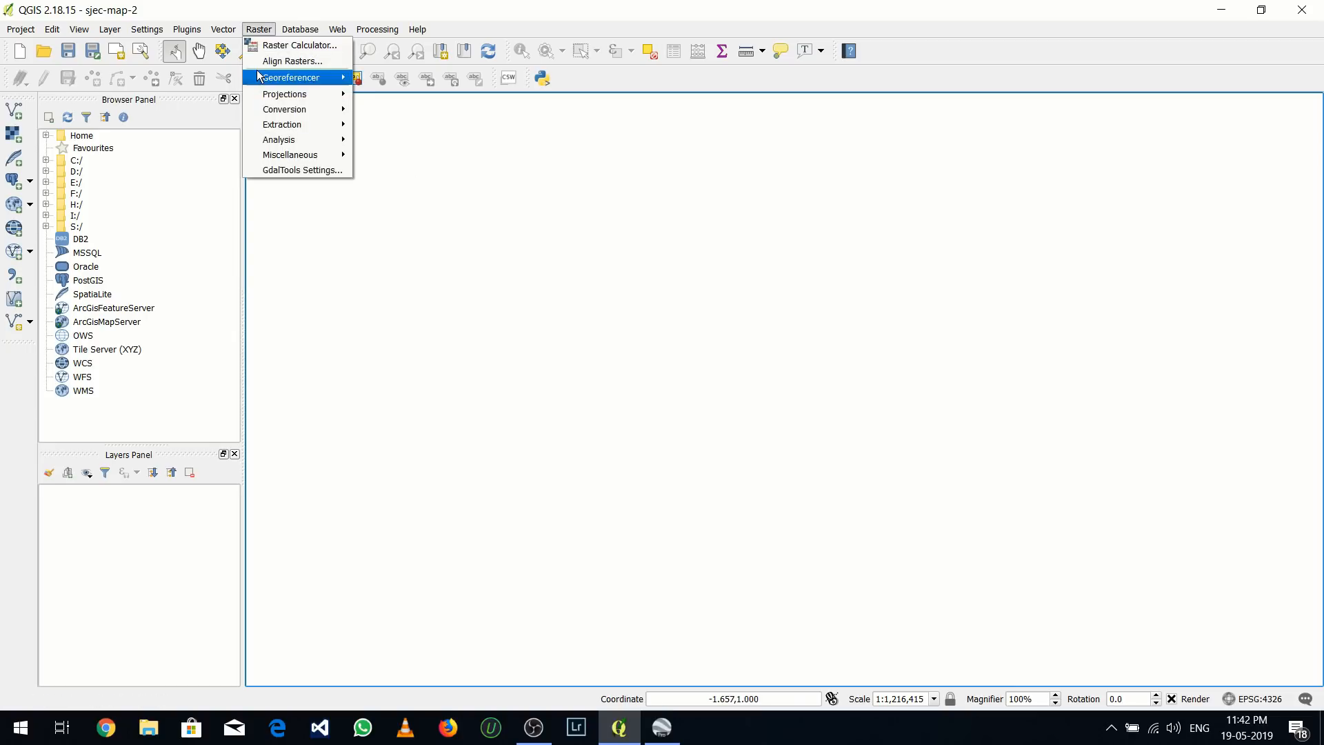
pyautogui.moveTo(259, 77)
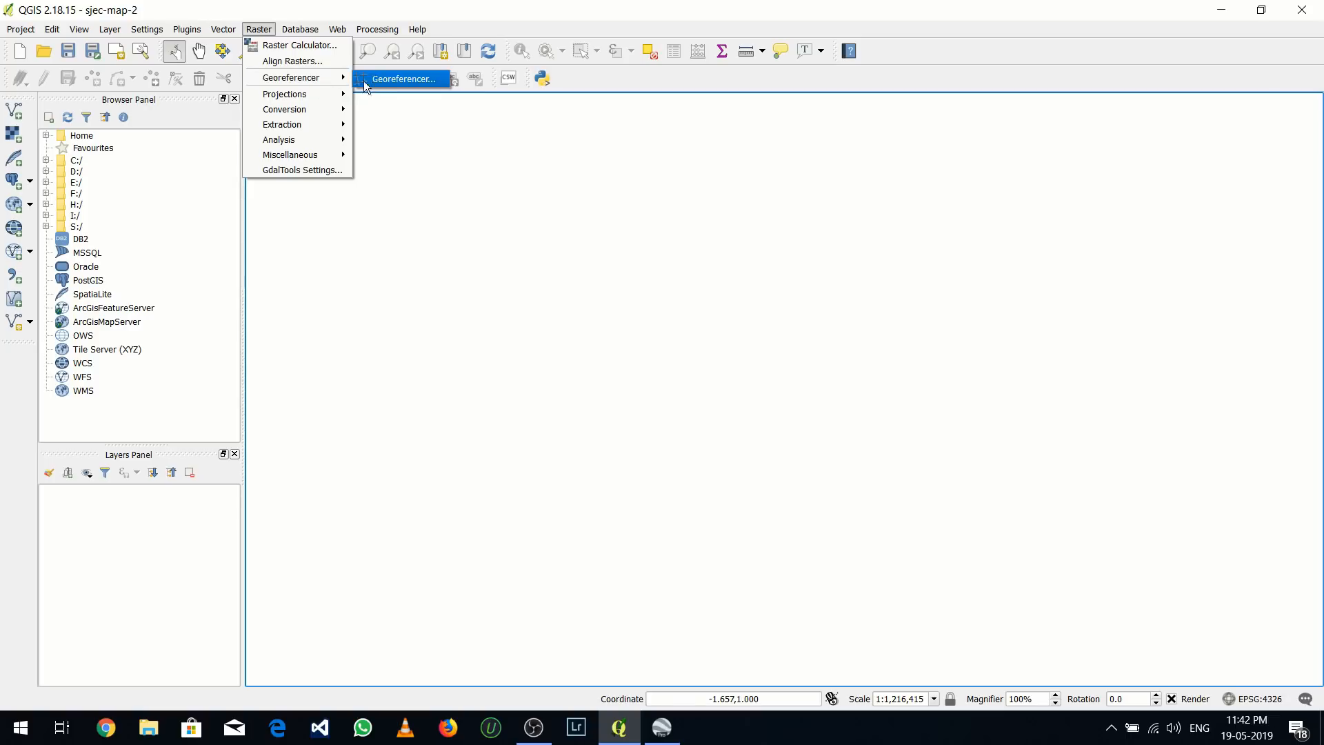
pyautogui.click(423, 198)
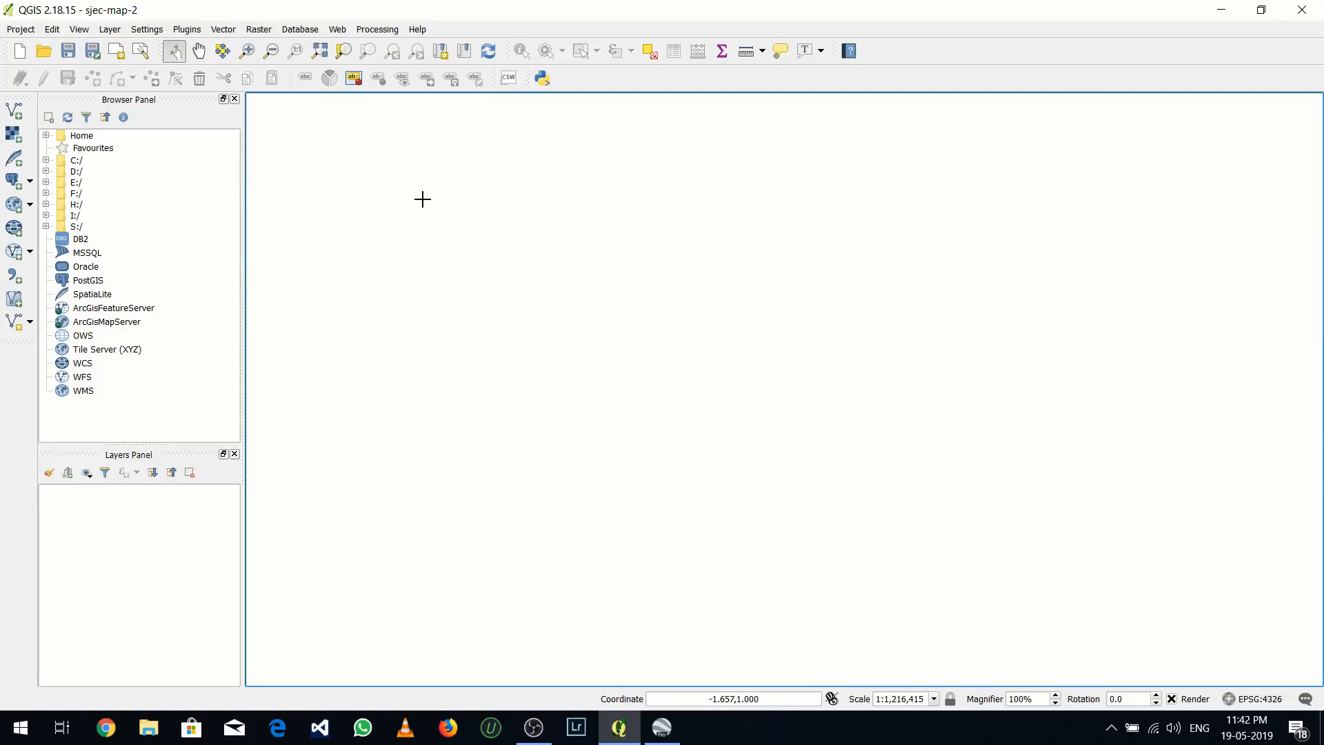
# Check in the plugin manager that the Georeferencer GDAL plugin is enabled
pyautogui.click(179, 30)
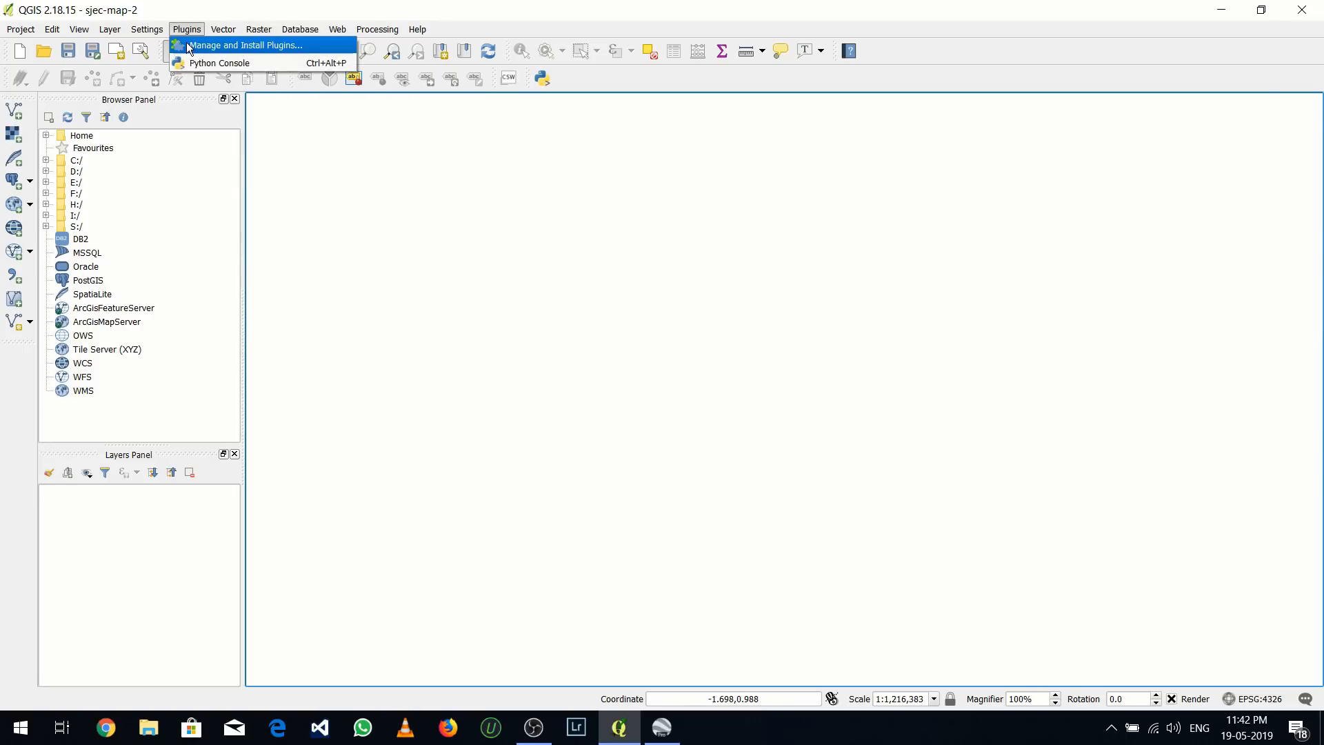
pyautogui.click(190, 46)
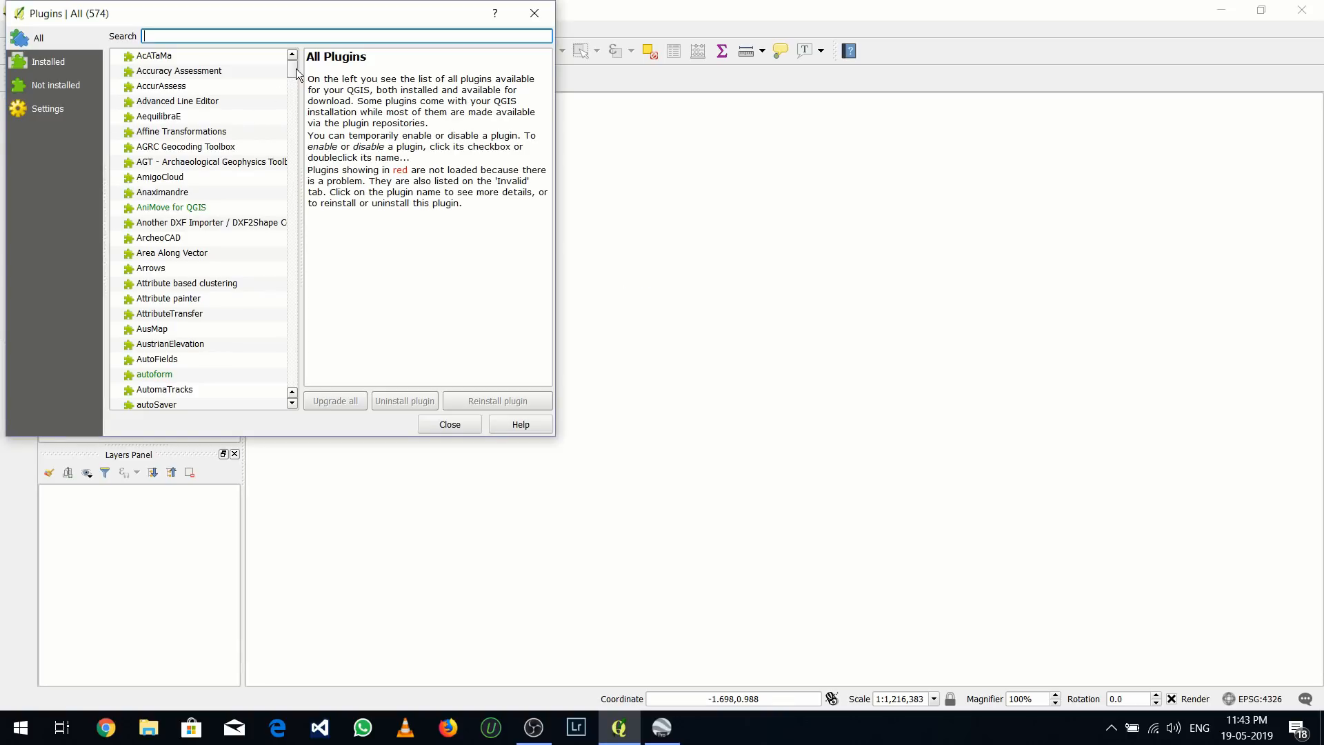
pyautogui.moveTo(295, 68); pyautogui.dragTo(311, 158)
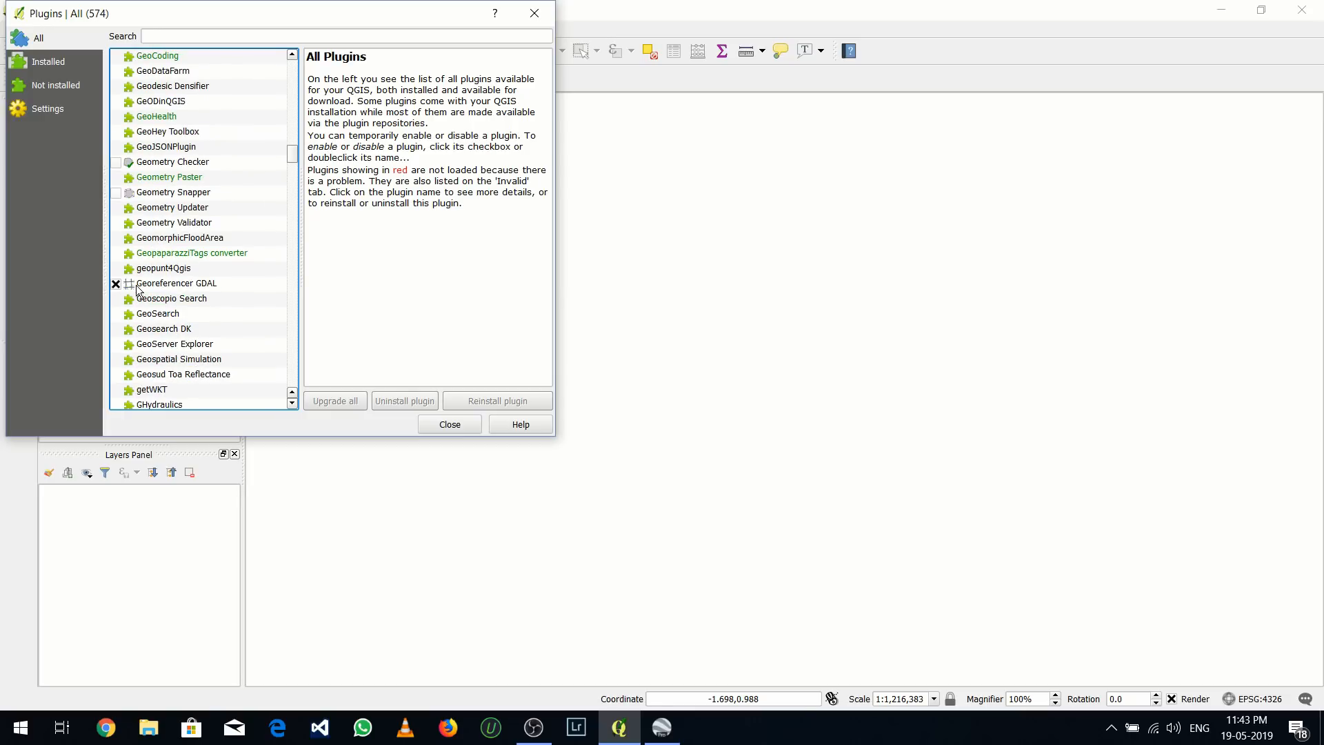
pyautogui.click(115, 284)
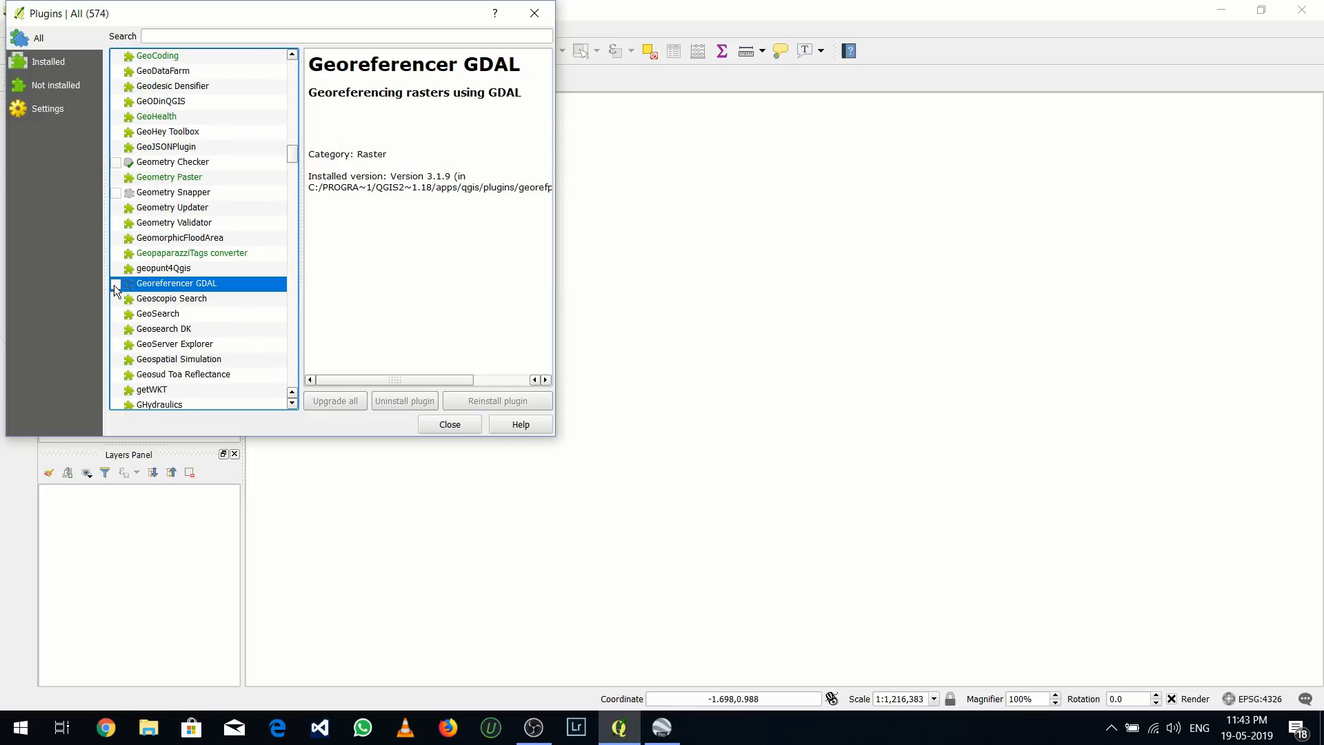
pyautogui.click(115, 284)
pyautogui.click(435, 425)
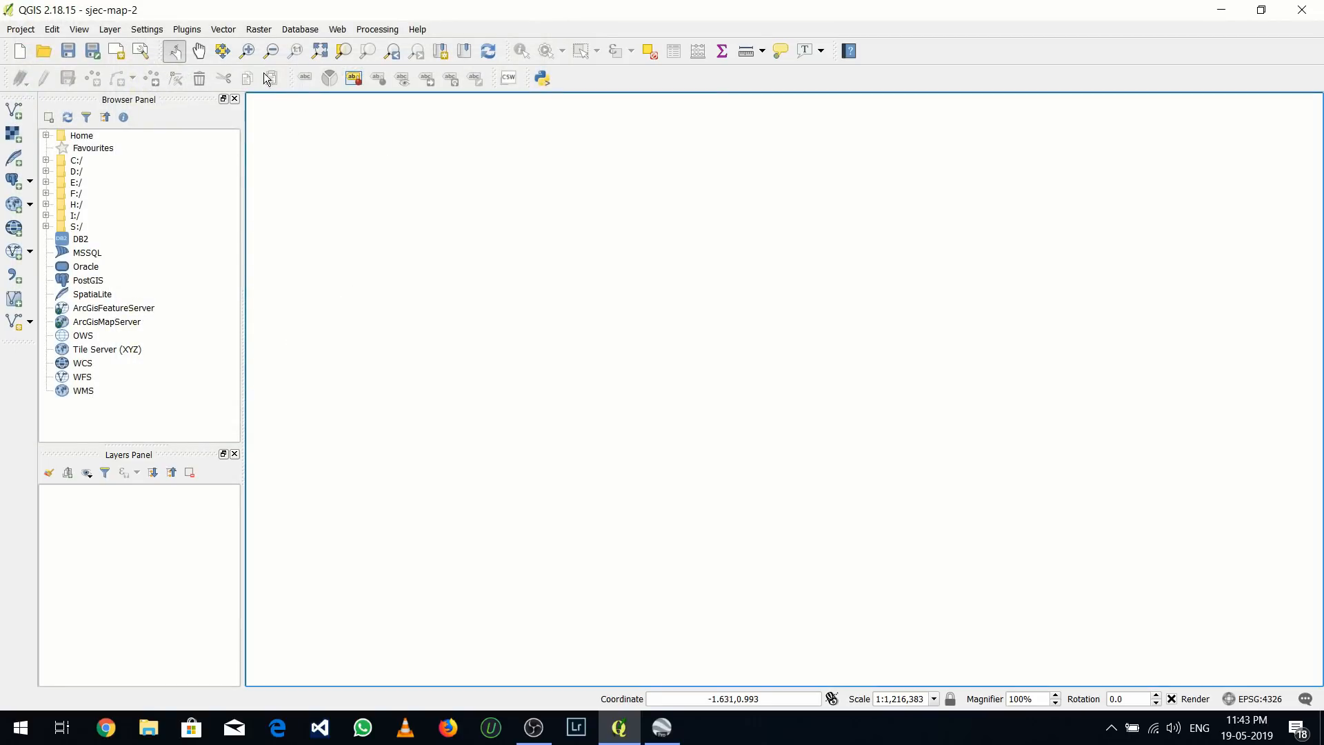
# Open the raster Georeferencer
pyautogui.click(251, 32)
pyautogui.moveTo(322, 81)
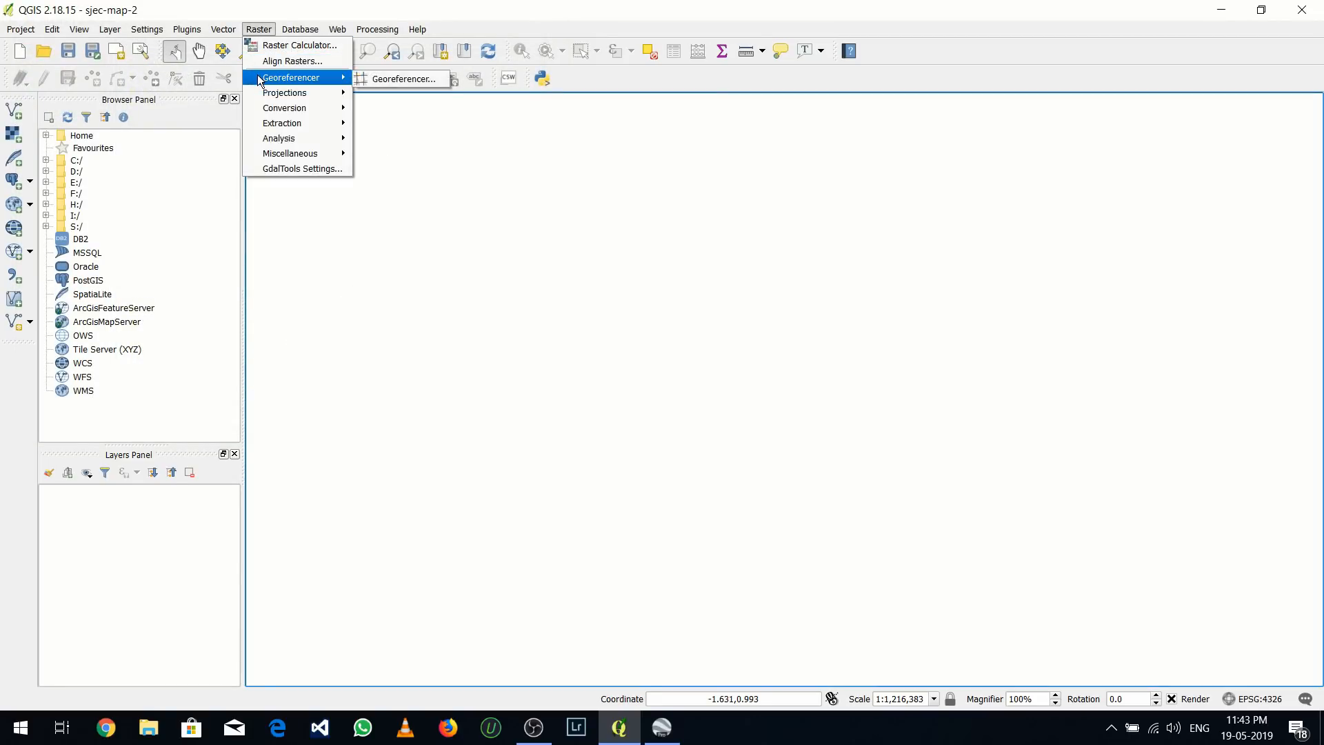
pyautogui.click(370, 79)
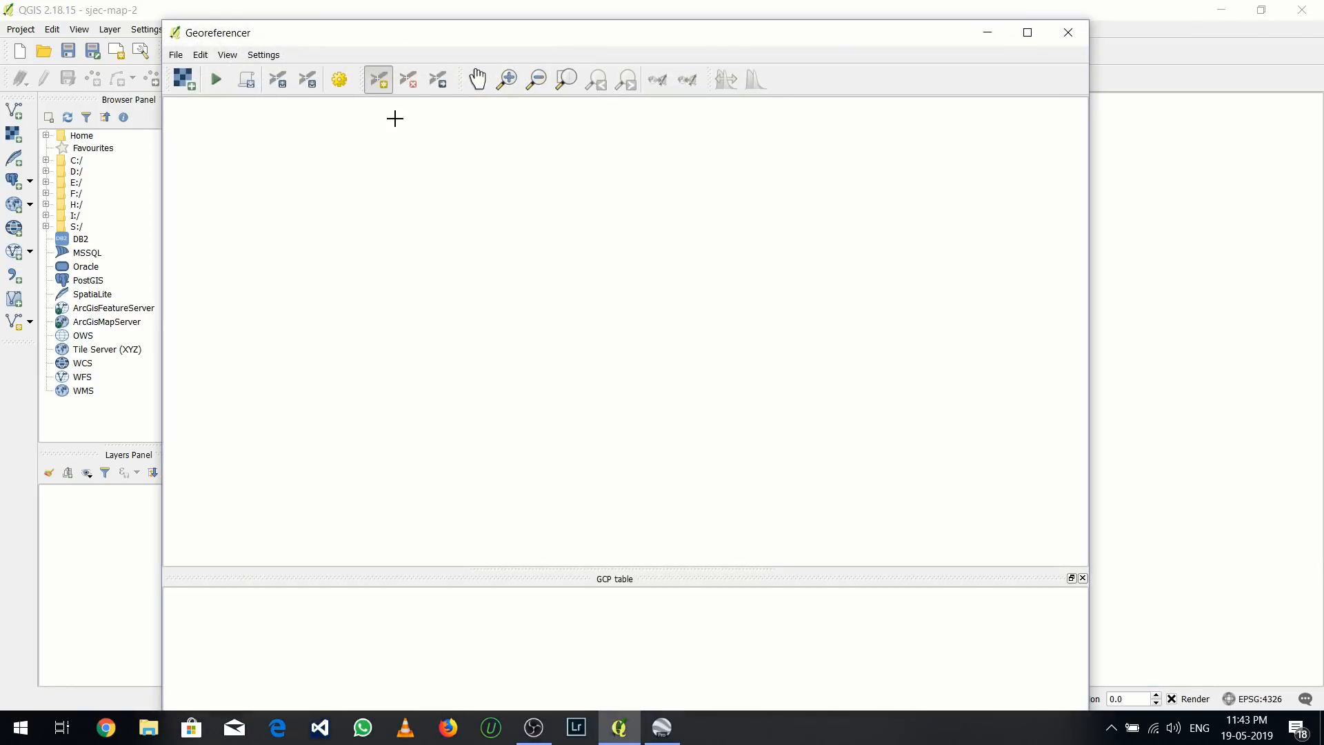
# Load the sjecmap-2 image from the QGIS folder on drive S as the raster, with WGS 84 (EPSG:4326) as its CRS
pyautogui.click(183, 79)
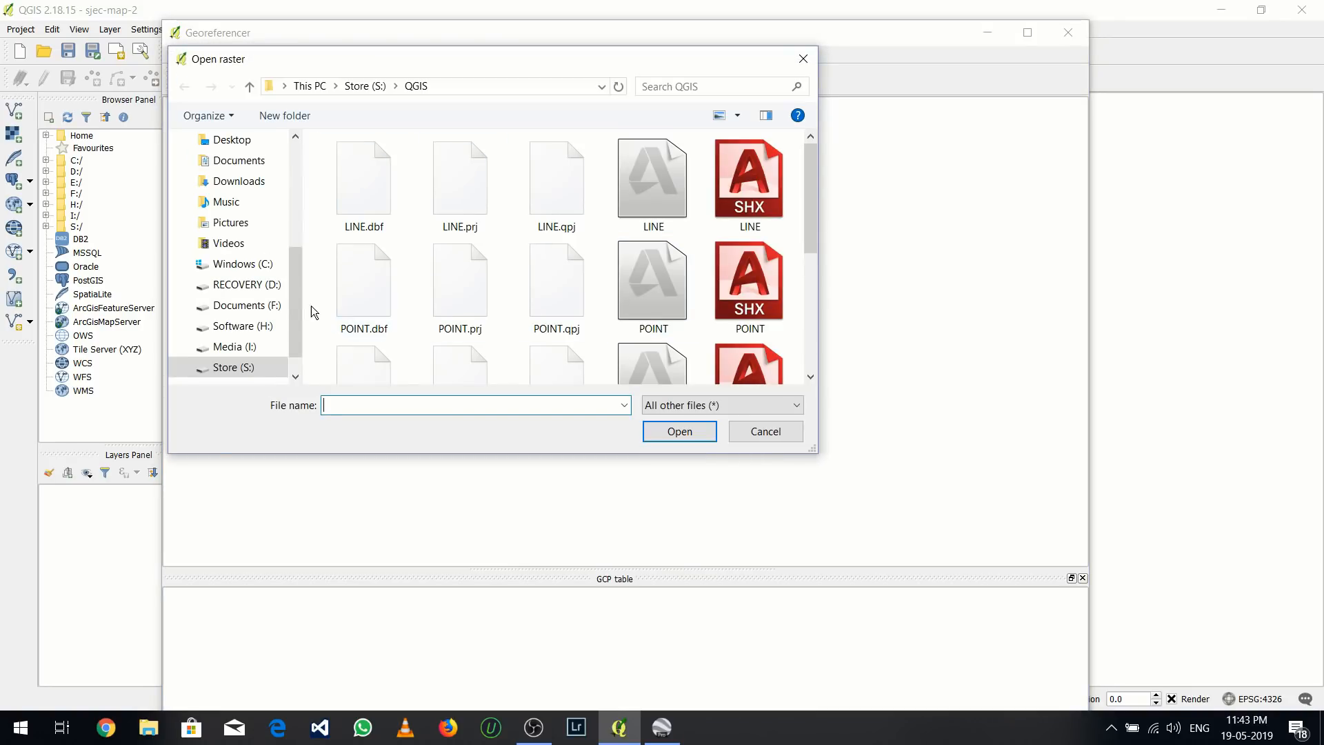
pyautogui.moveTo(298, 310); pyautogui.dragTo(300, 323)
pyautogui.click(275, 325)
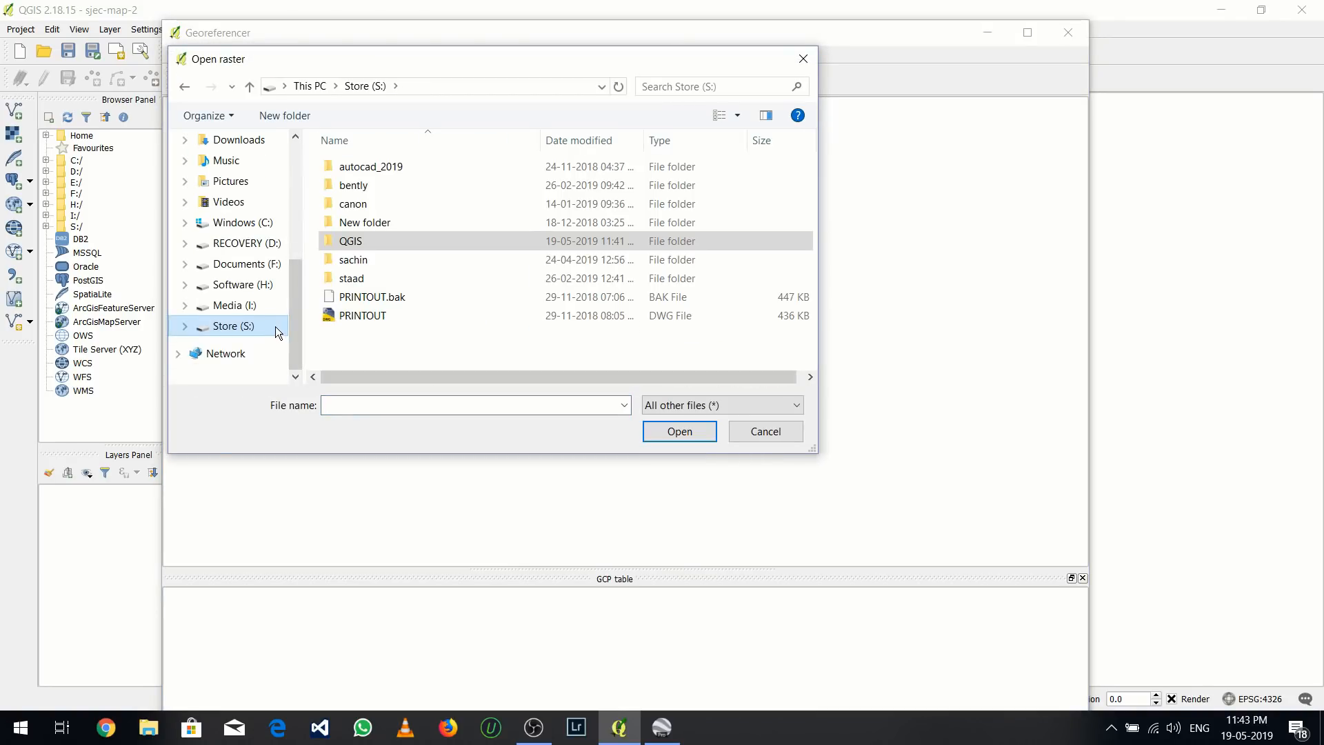
pyautogui.doubleClick(371, 242)
pyautogui.scroll(-3, 371, 242)
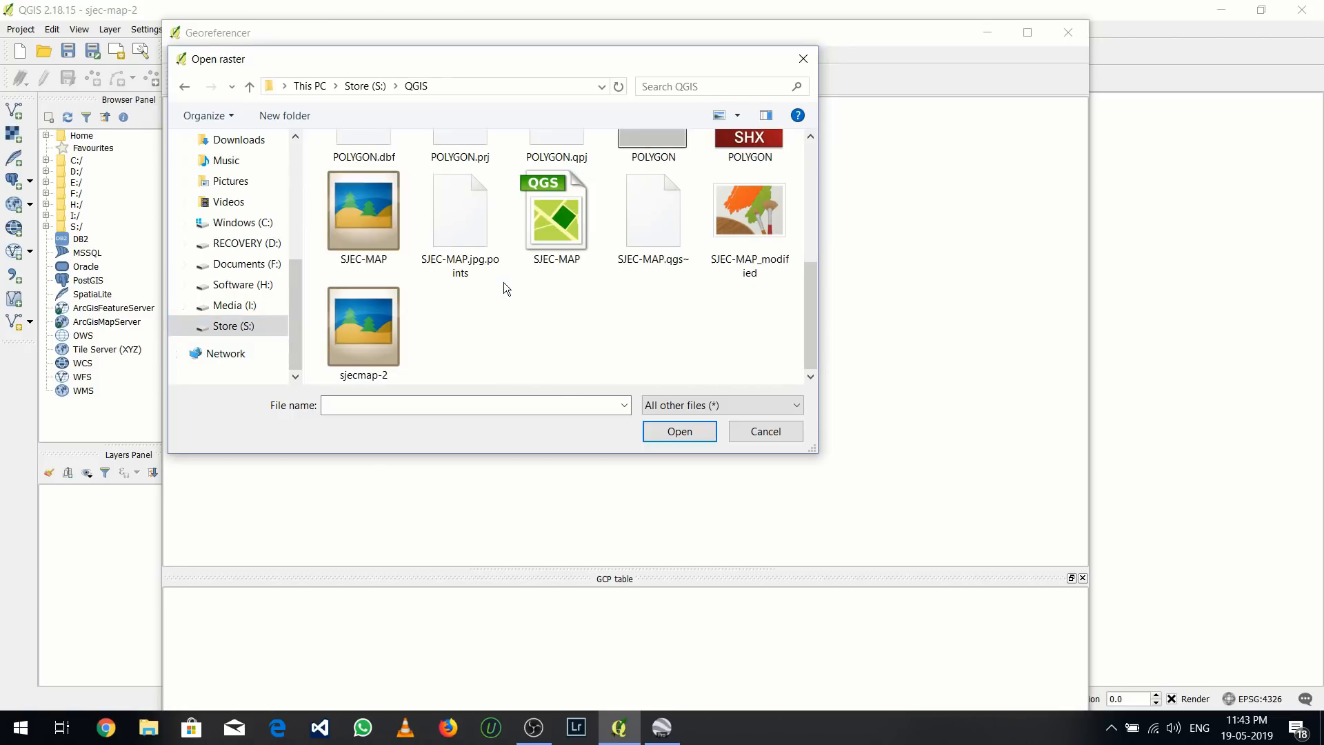
pyautogui.click(388, 341)
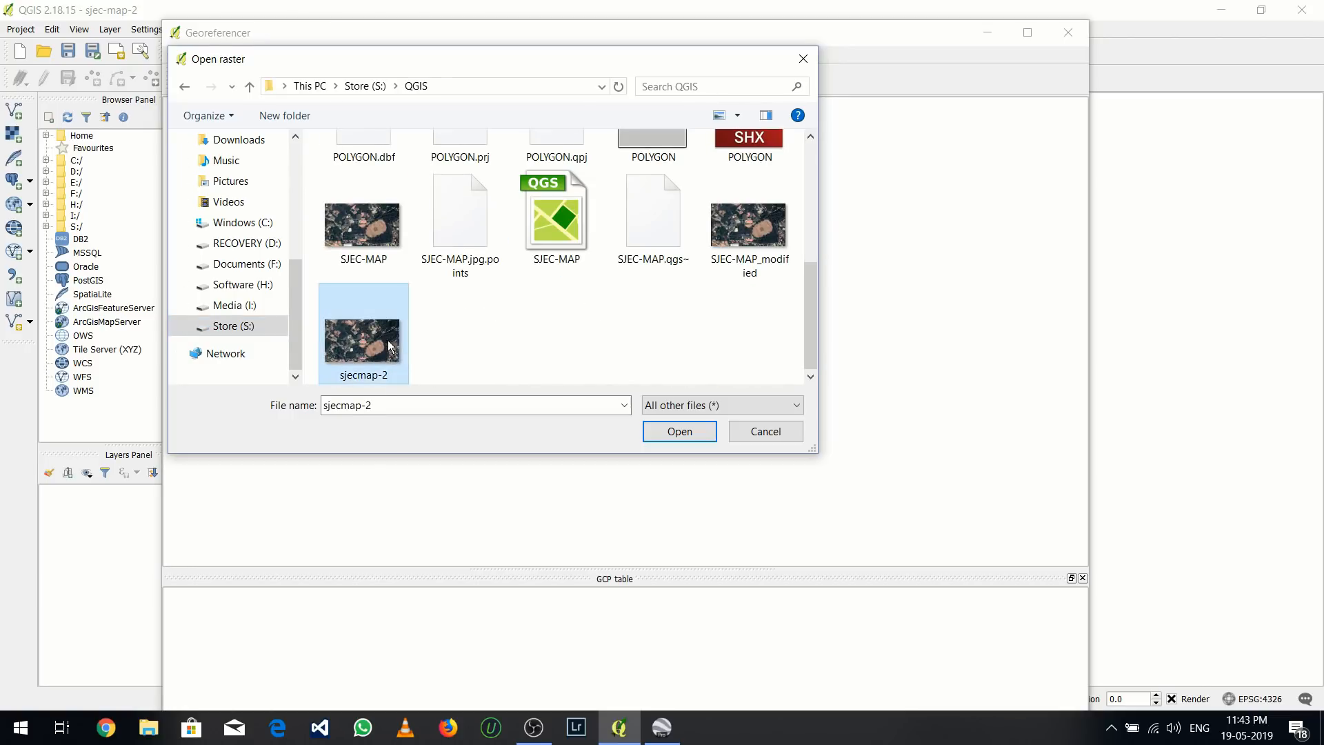
pyautogui.click(663, 435)
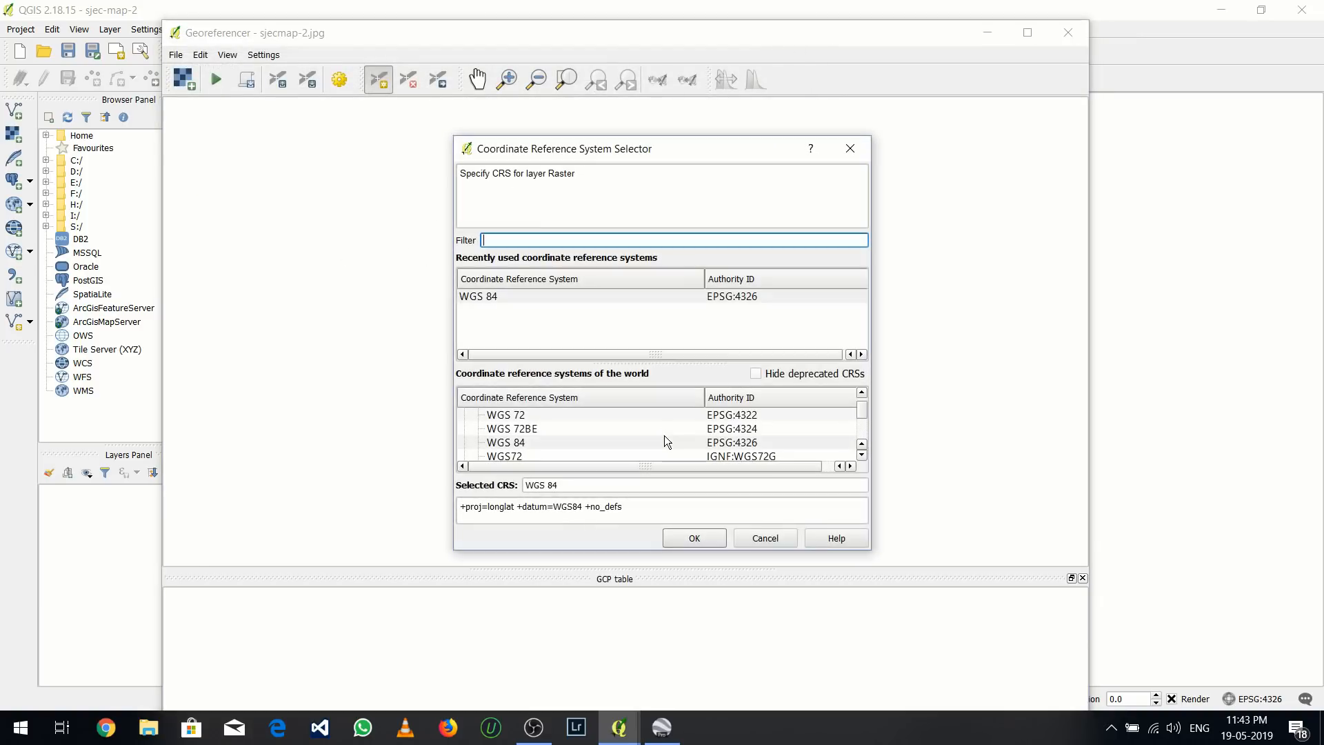
pyautogui.click(696, 539)
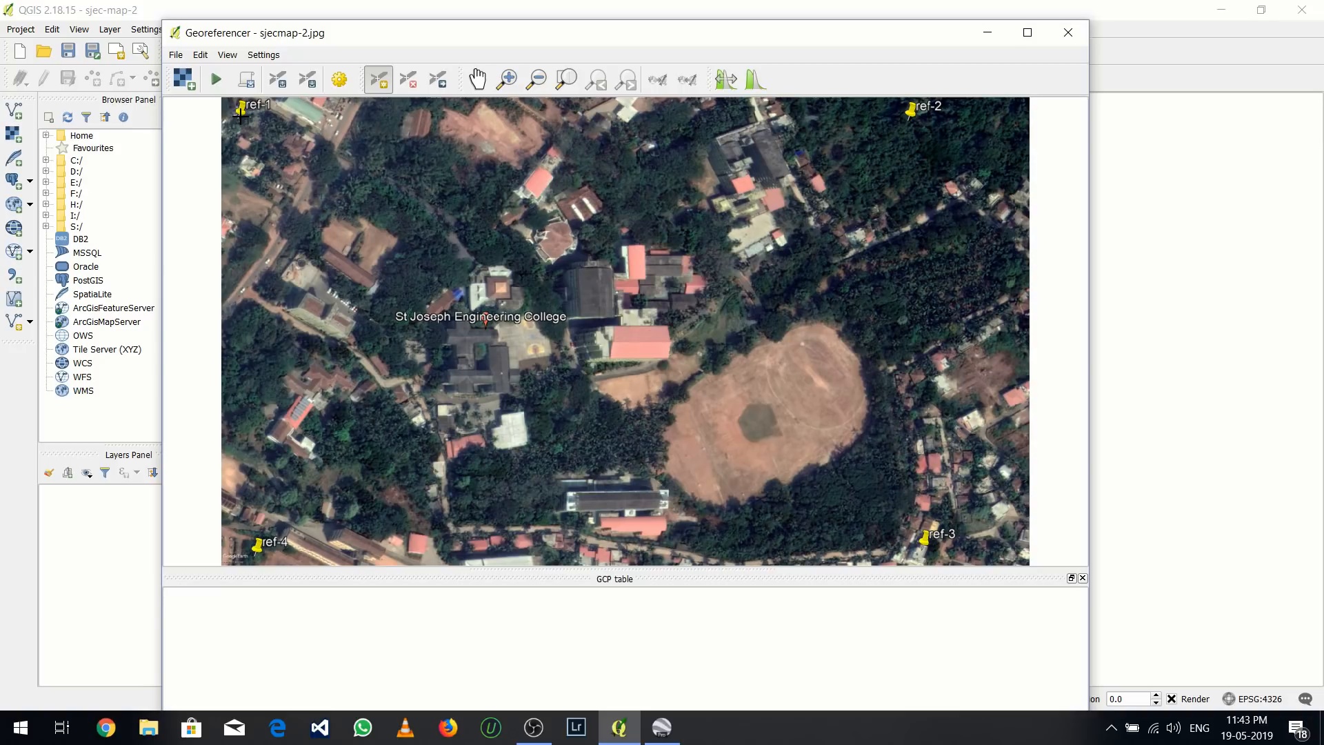
# Add a control point exactly at the tip of the ref-1 pin in the image
pyautogui.scroll(4, 240, 117)
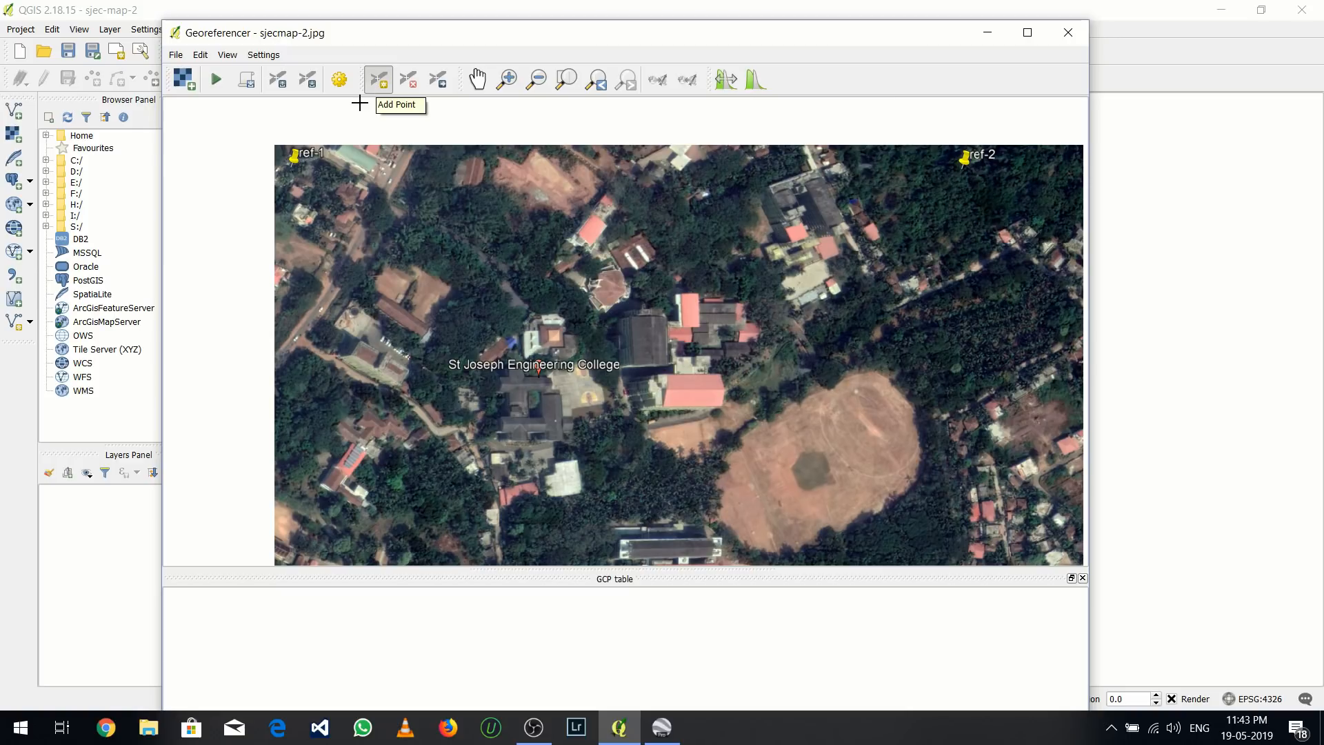
pyautogui.scroll(1, 288, 151)
pyautogui.scroll(1, 288, 152)
pyautogui.scroll(1, 276, 266)
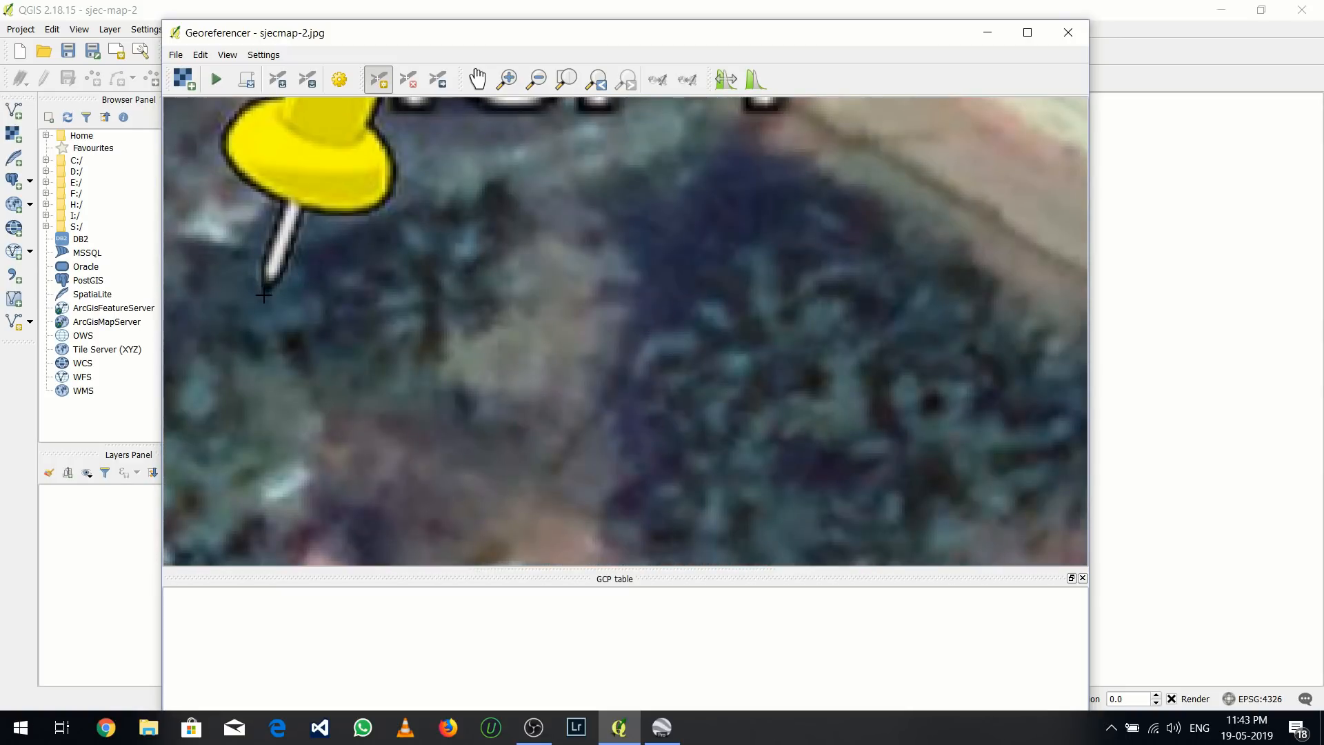
pyautogui.scroll(2, 263, 295)
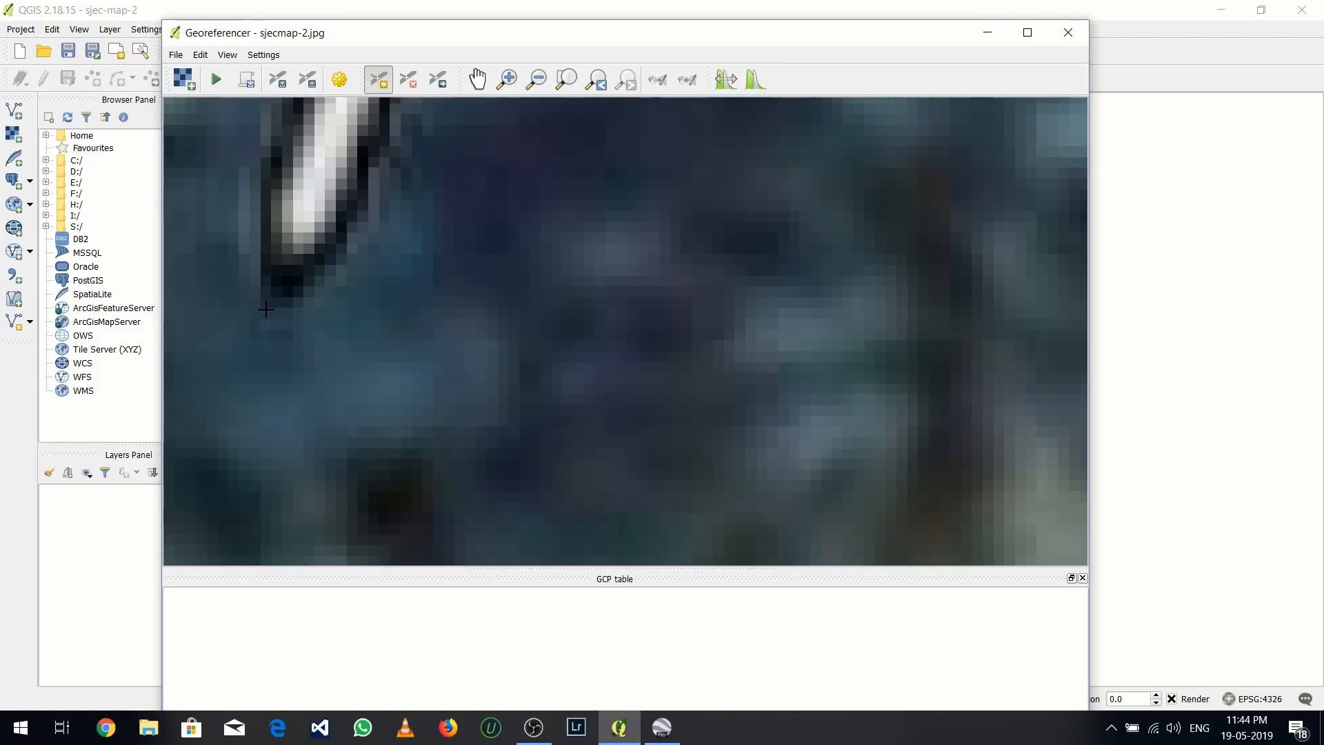
pyautogui.click(266, 308)
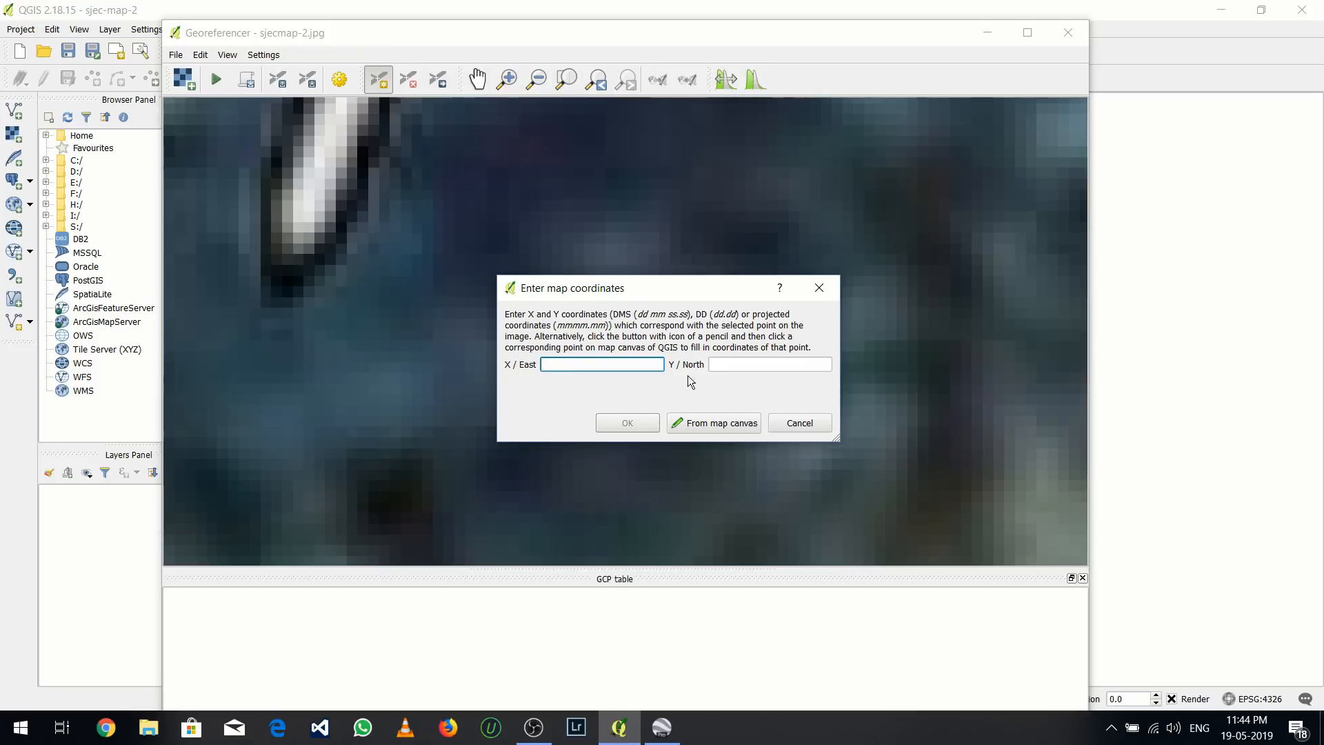
# Copy the longitude from the ref-1 placemark's properties in Google Earth and enter 74.896802 as the X / East coordinate in QGIS
pyautogui.click(664, 727)
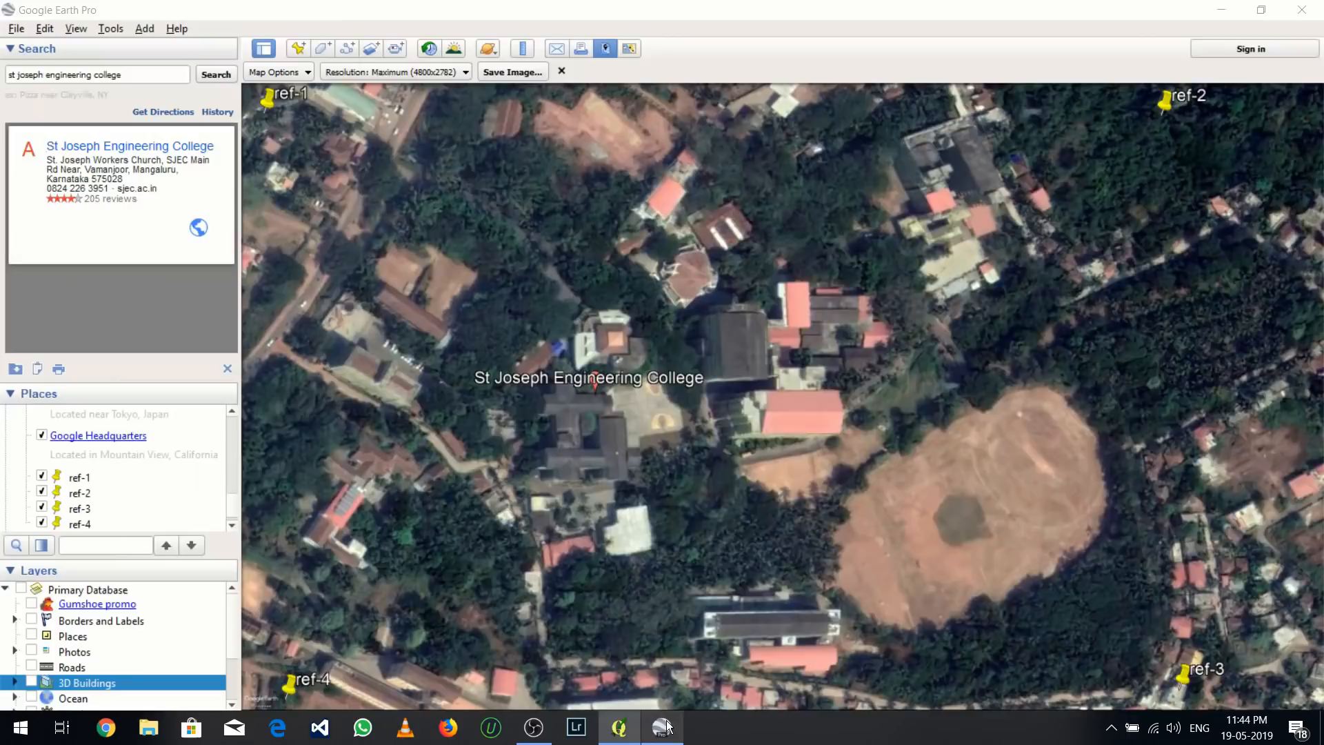
pyautogui.click(89, 483)
pyautogui.rightClick(88, 482)
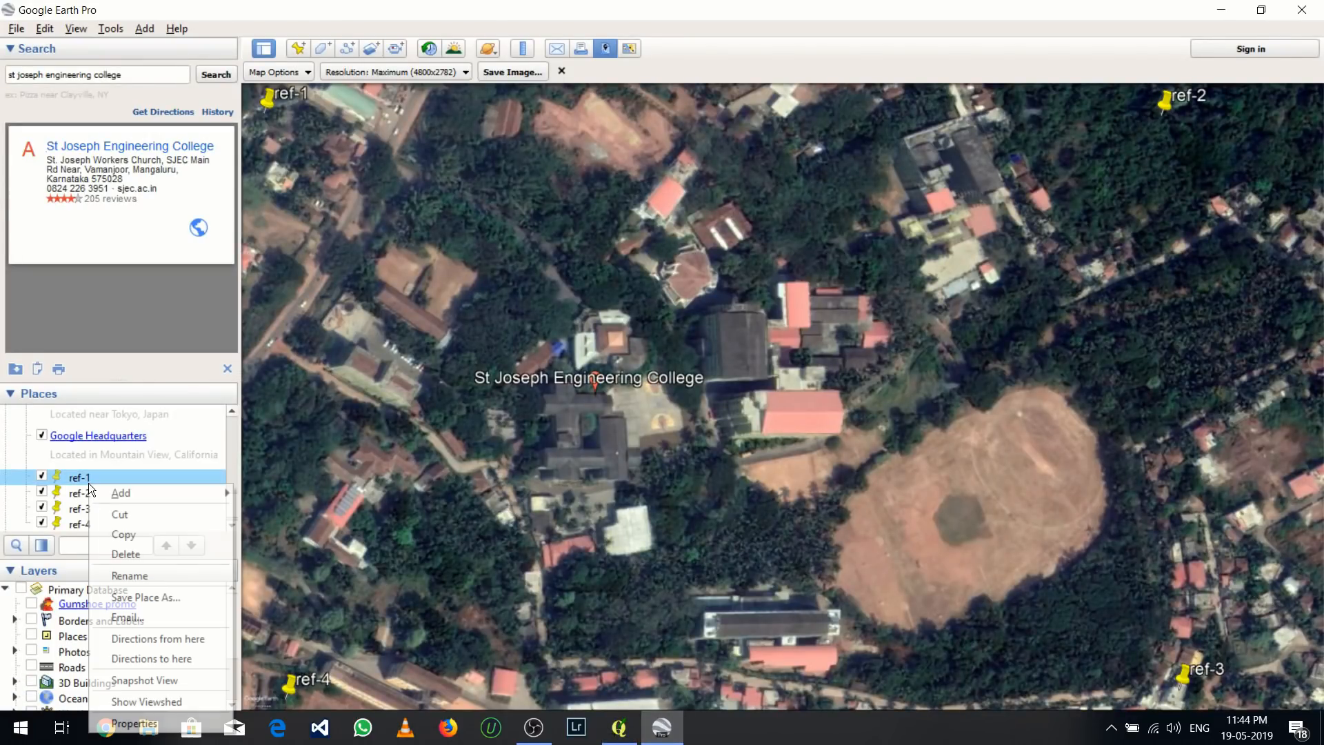
pyautogui.click(135, 723)
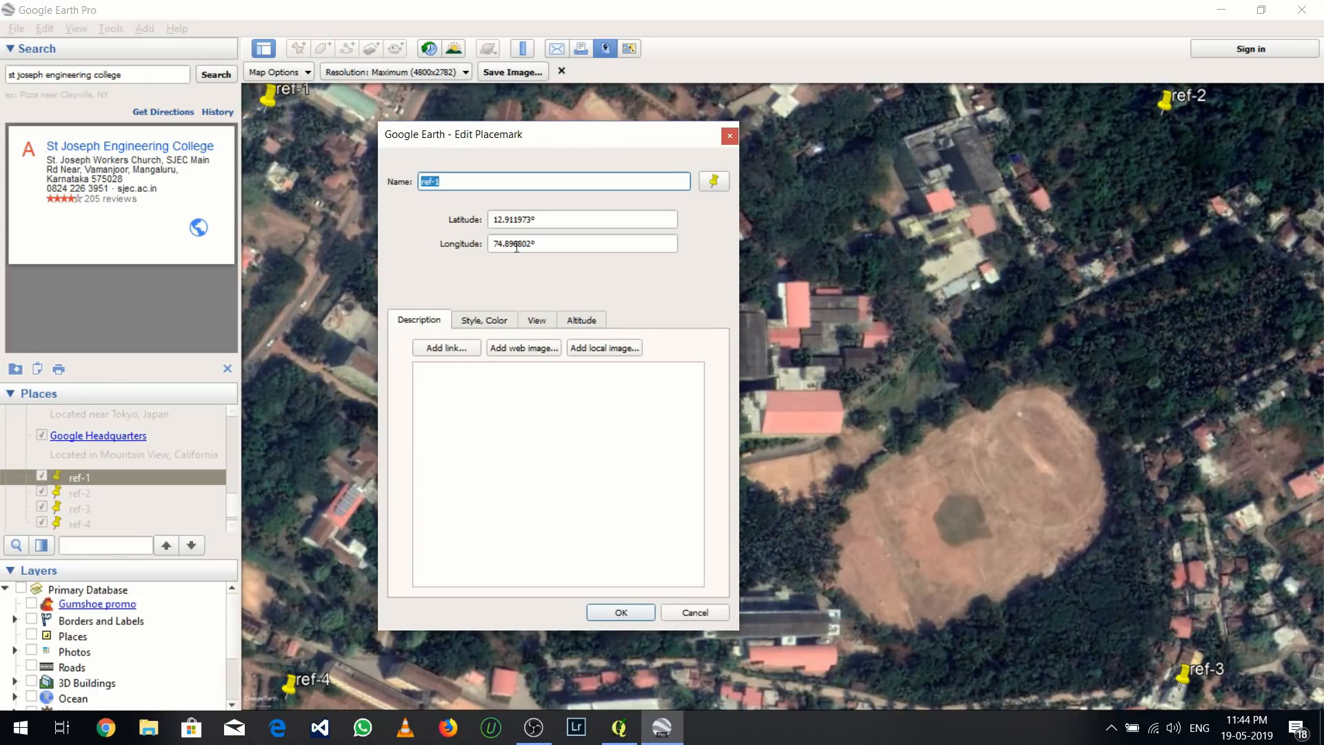
pyautogui.click(530, 244)
pyautogui.moveTo(531, 244); pyautogui.dragTo(493, 248)
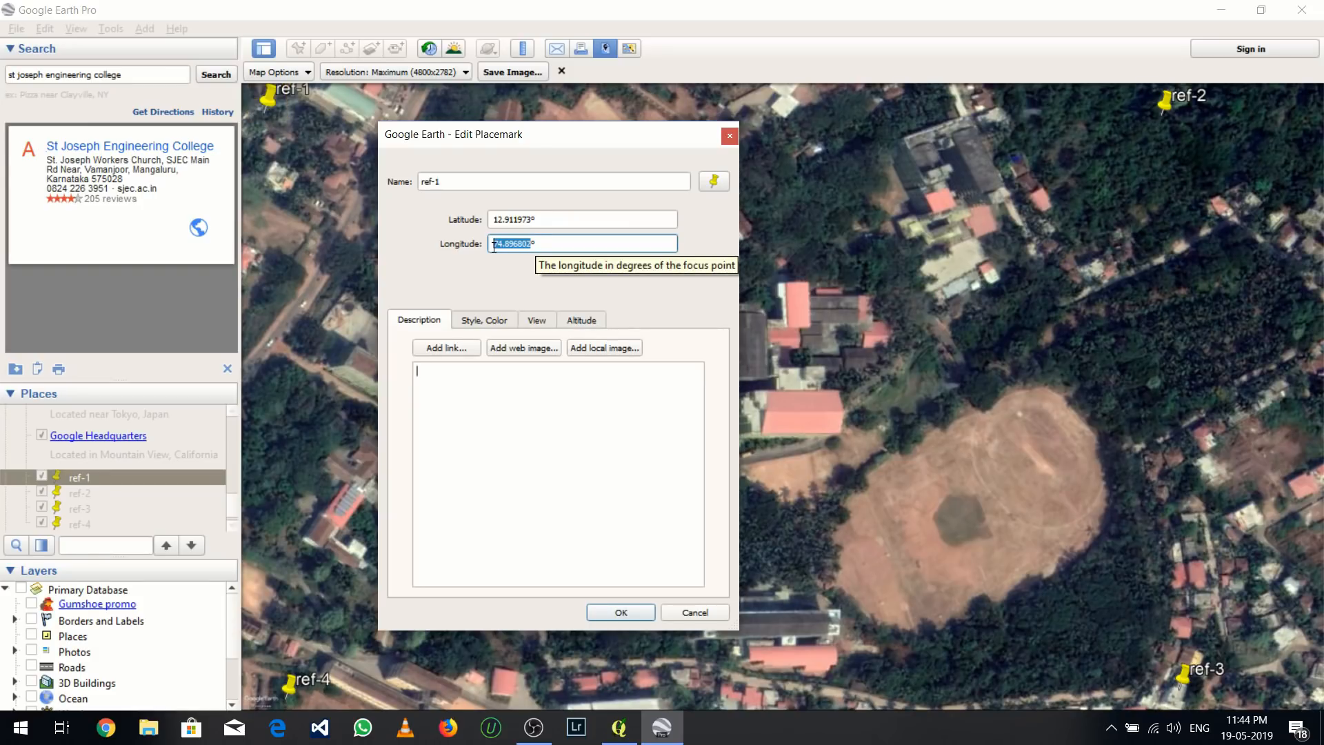
pyautogui.click(530, 245)
pyautogui.moveTo(530, 245); pyautogui.dragTo(494, 249)
pyautogui.hotkey('ctrl', 'c')
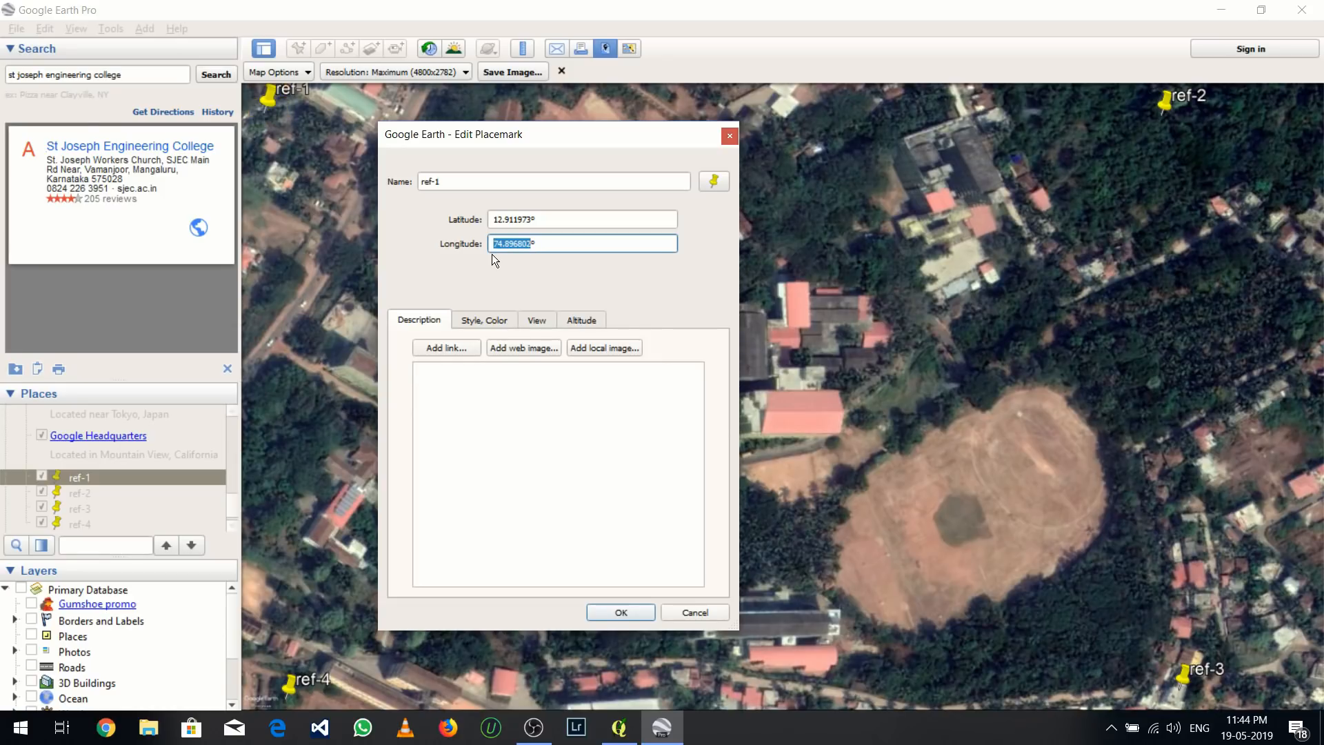
pyautogui.click(621, 728)
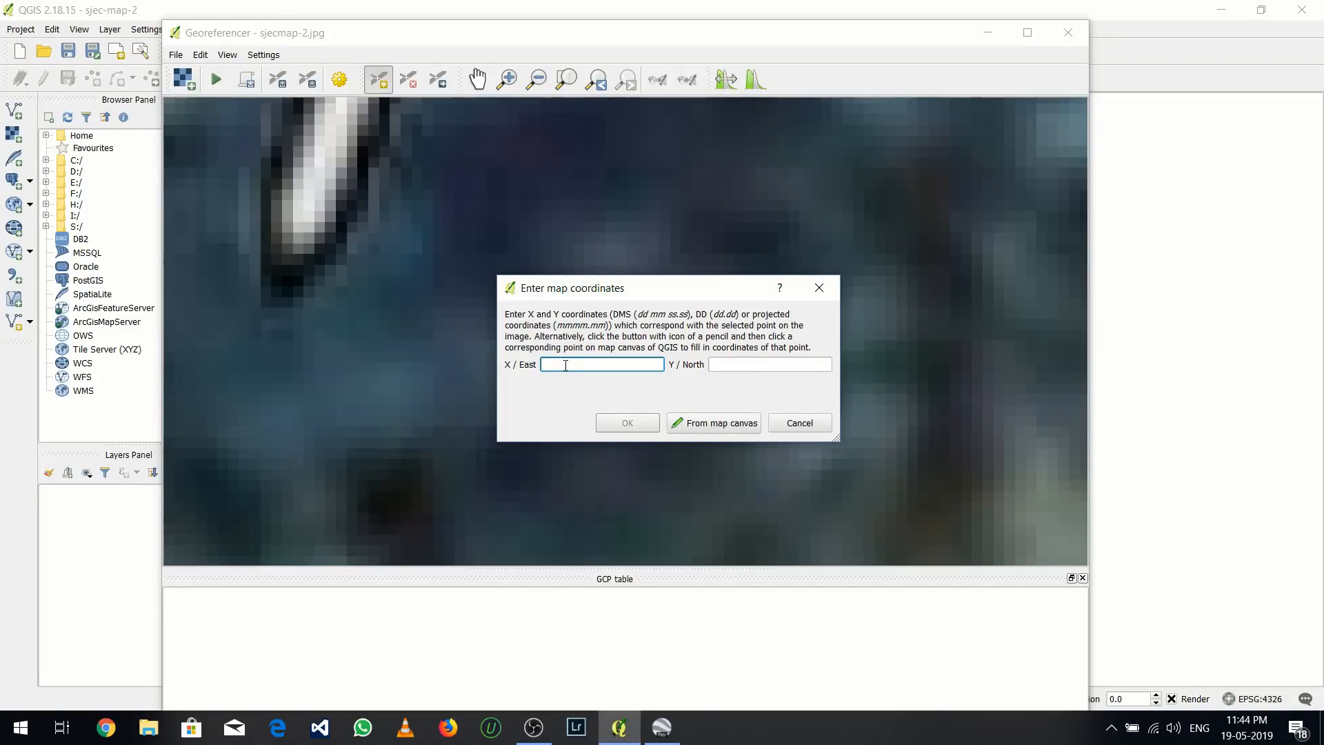
pyautogui.hotkey('ctrl', 'v')
# Copy ref-1's latitude from Google Earth, enter 12.911973 as the Y / North coordinate in QGIS and accept the point
pyautogui.click(723, 372)
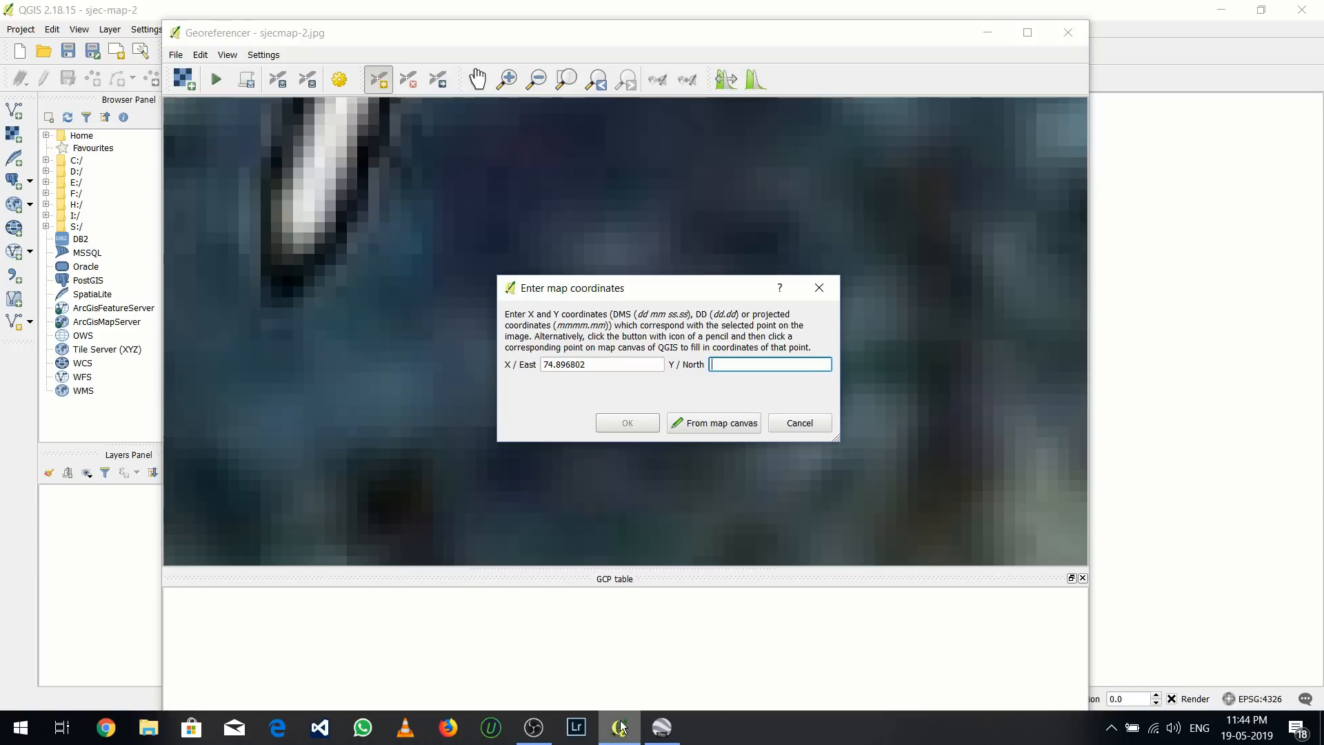
pyautogui.click(652, 735)
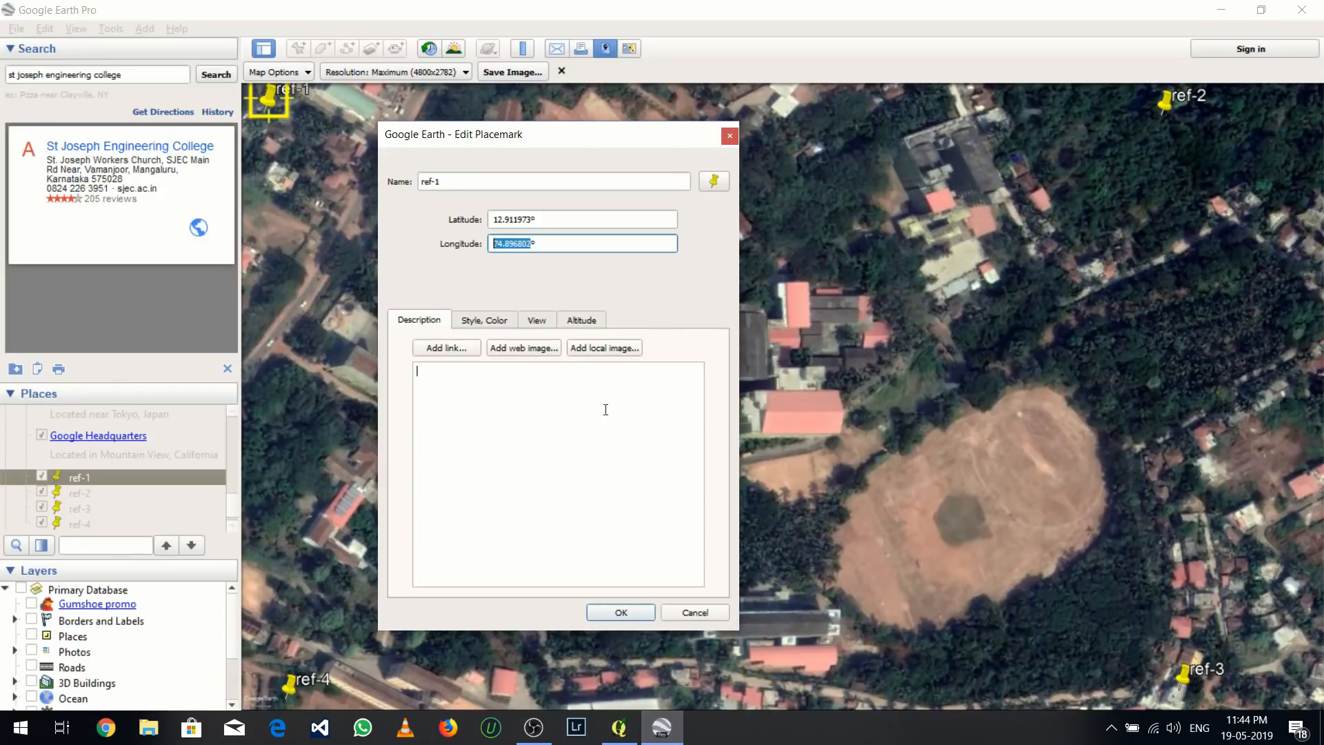
pyautogui.moveTo(531, 219); pyautogui.dragTo(496, 220)
pyautogui.hotkey('ctrl', 'c')
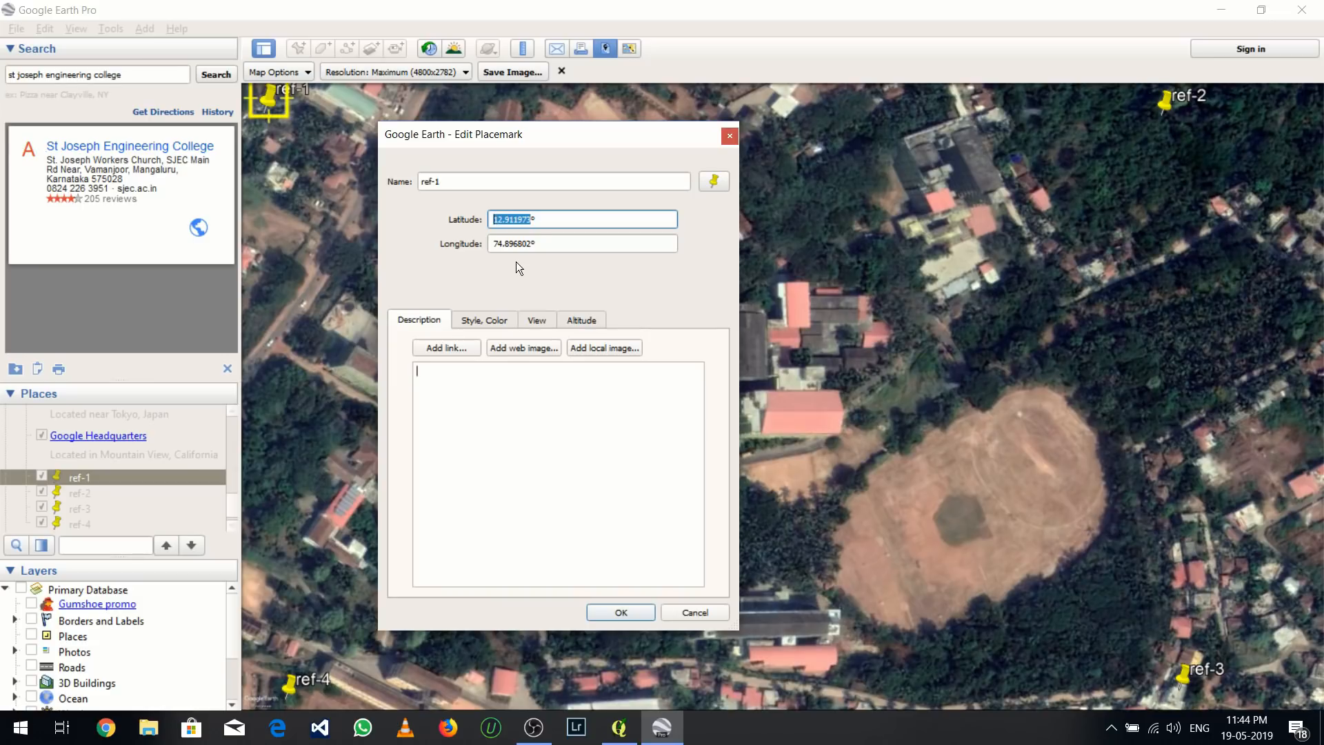
pyautogui.click(620, 727)
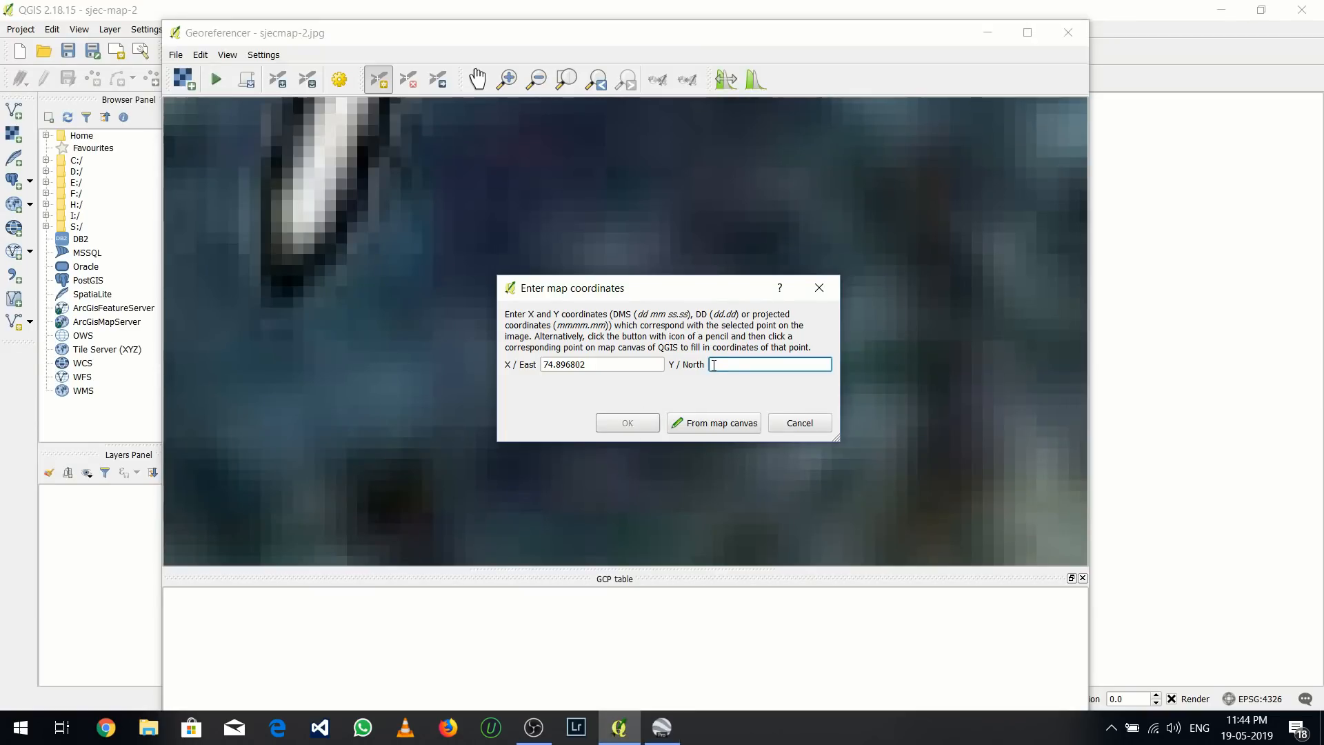
pyautogui.hotkey('ctrl', 'v')
pyautogui.click(637, 419)
# Add a second control point exactly at the tip of the ref-2 pin in the image
pyautogui.scroll(-5, 494, 363)
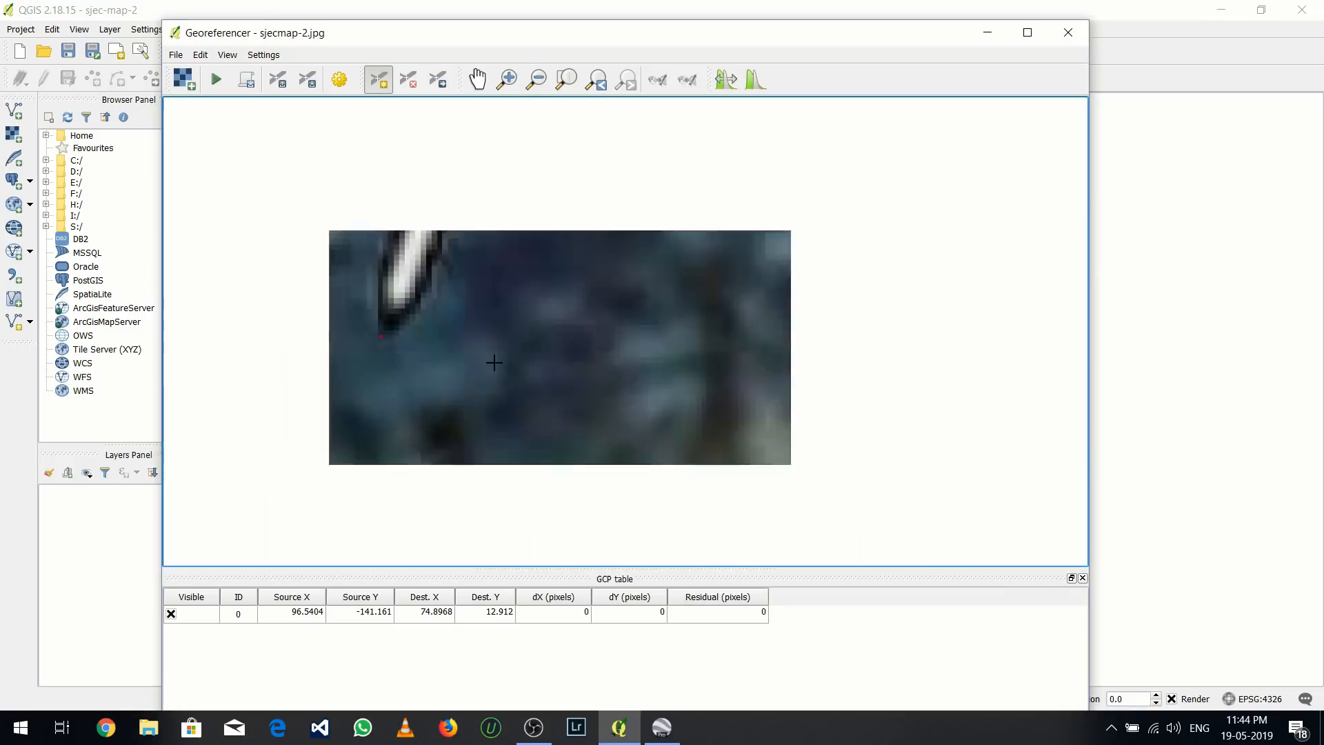
pyautogui.moveTo(849, 500); pyautogui.dragTo(713, 448)
pyautogui.moveTo(841, 455); pyautogui.dragTo(675, 400)
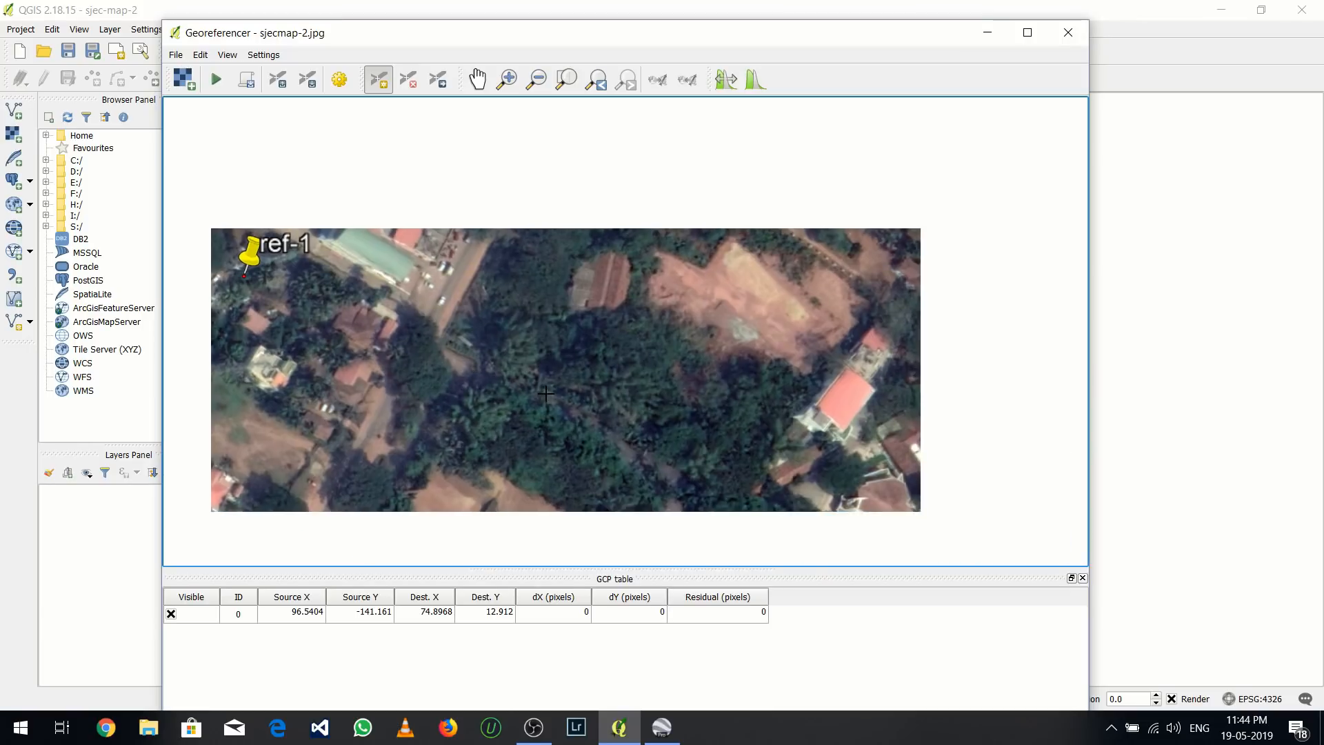
pyautogui.moveTo(914, 397); pyautogui.dragTo(653, 350)
pyautogui.moveTo(946, 285); pyautogui.dragTo(675, 311)
pyautogui.scroll(-1, 669, 312)
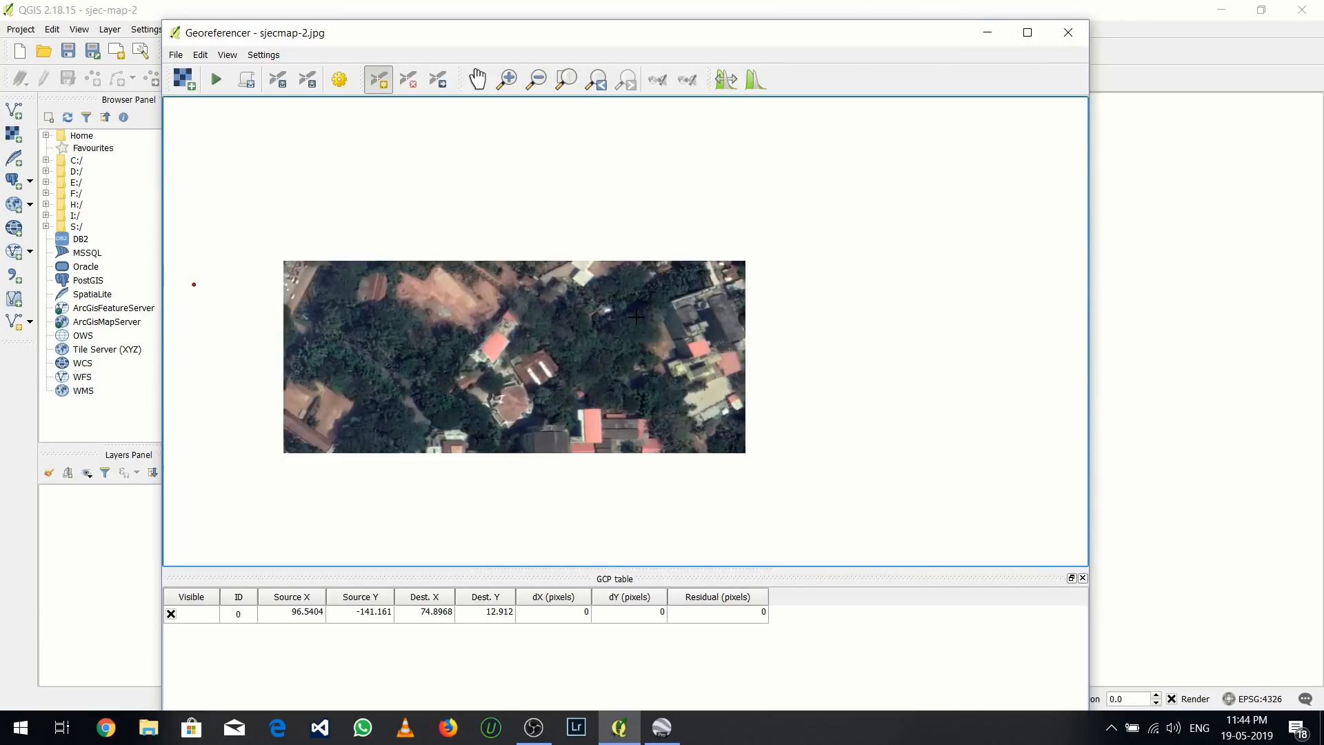
pyautogui.scroll(5, 899, 256)
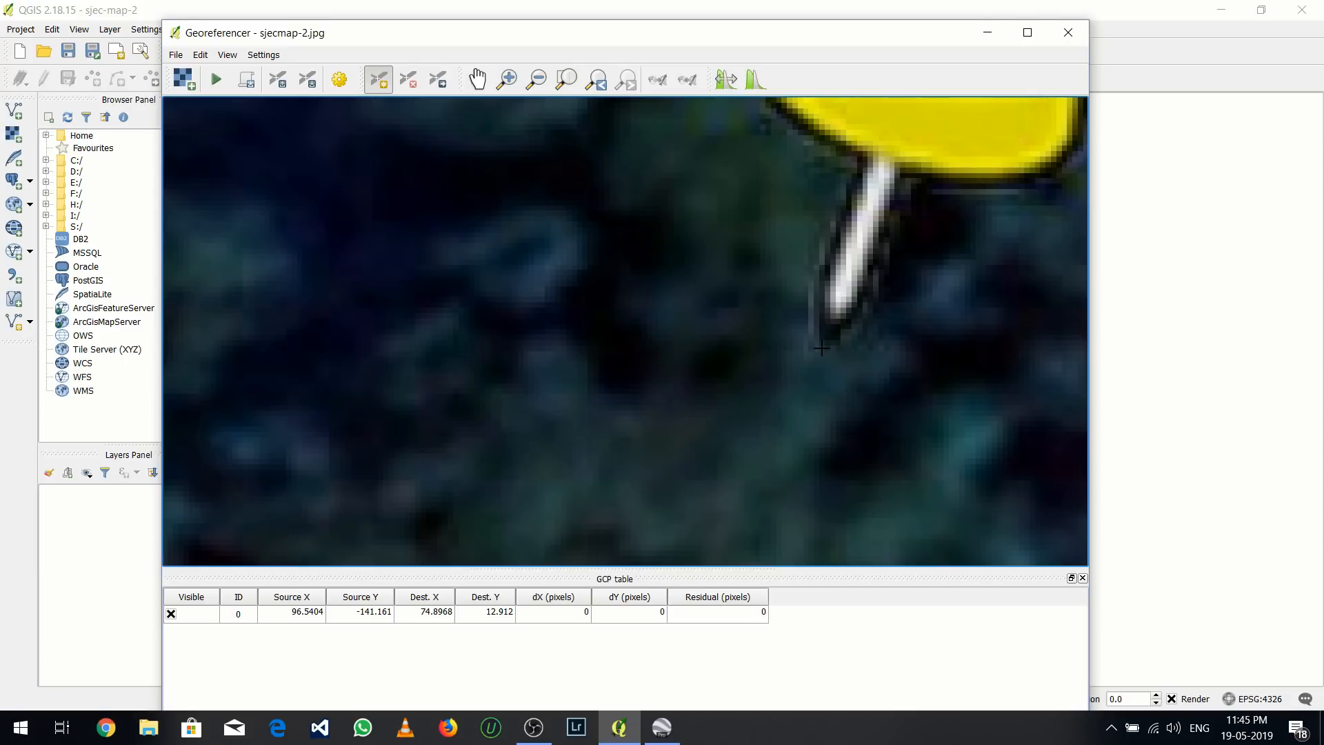
pyautogui.click(821, 348)
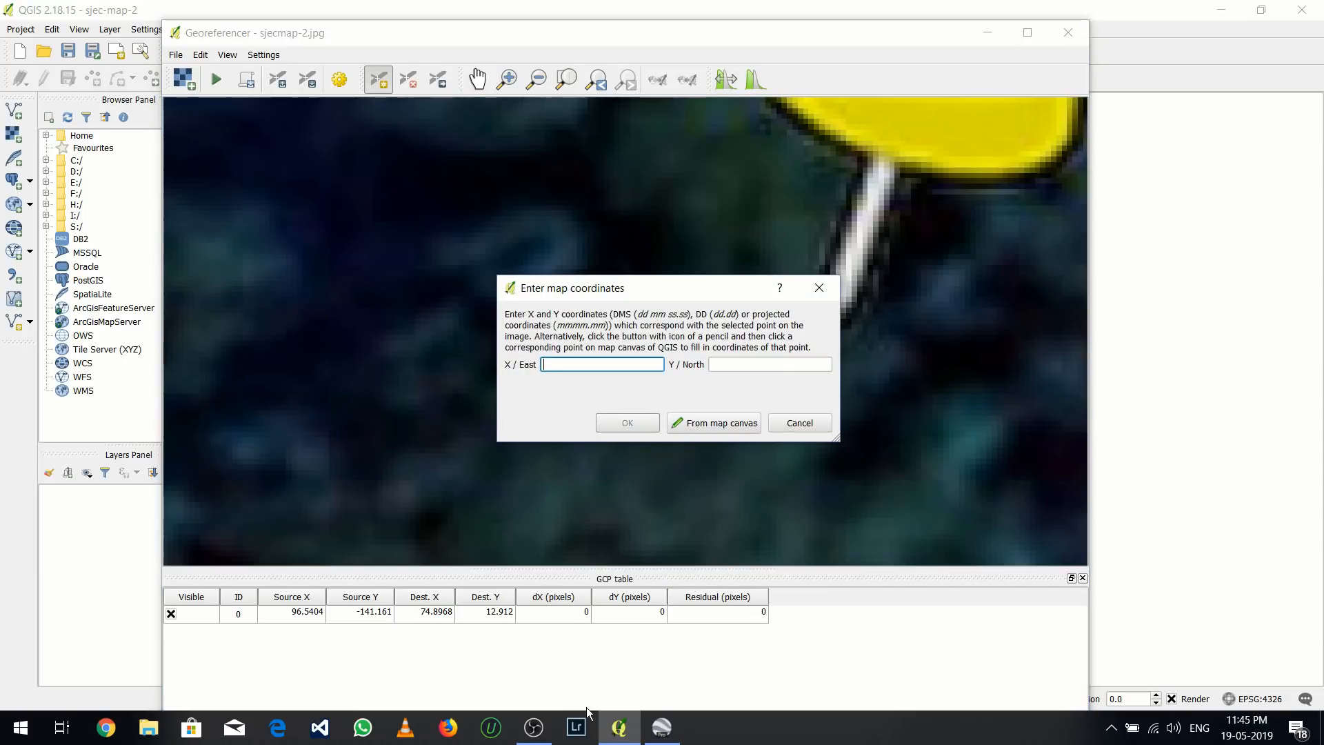
# Close ref-1's properties in Google Earth, copy the longitude from ref-2's properties and enter 74.901762 as the X / East coordinate in QGIS
pyautogui.click(661, 726)
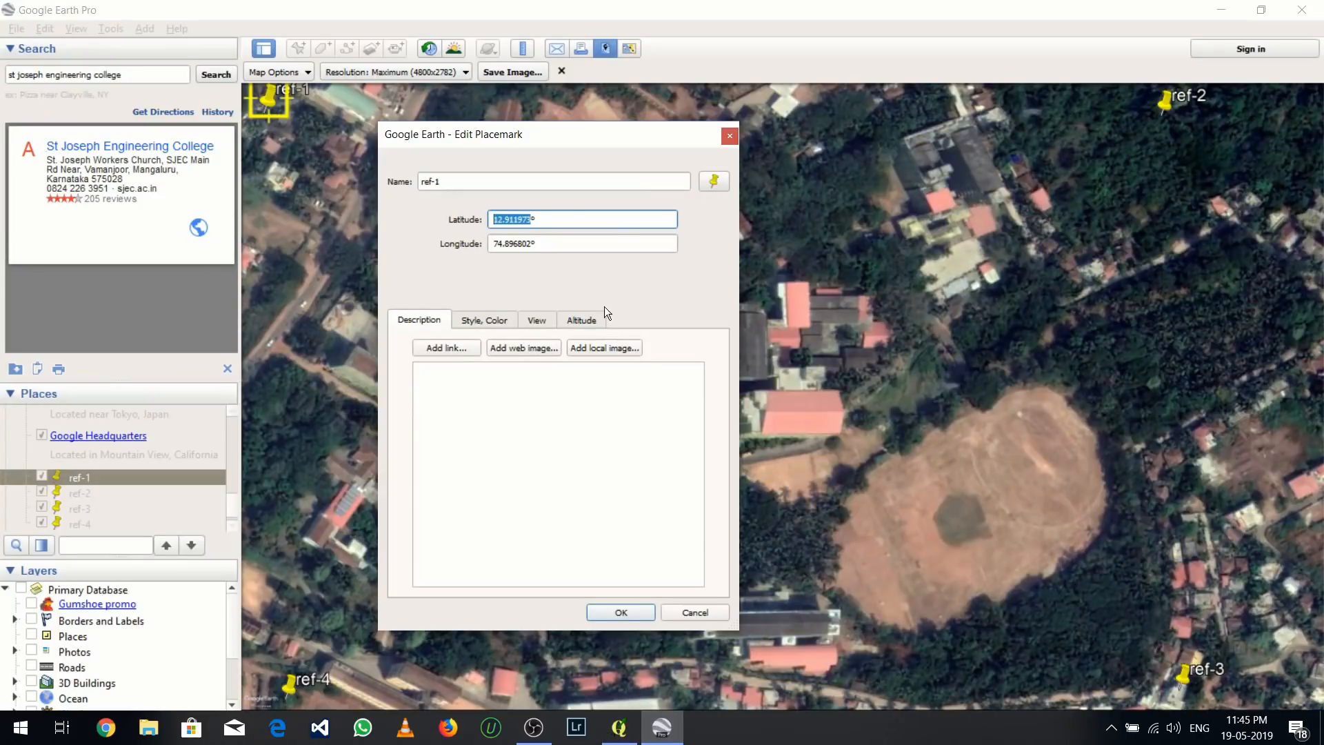
pyautogui.click(728, 136)
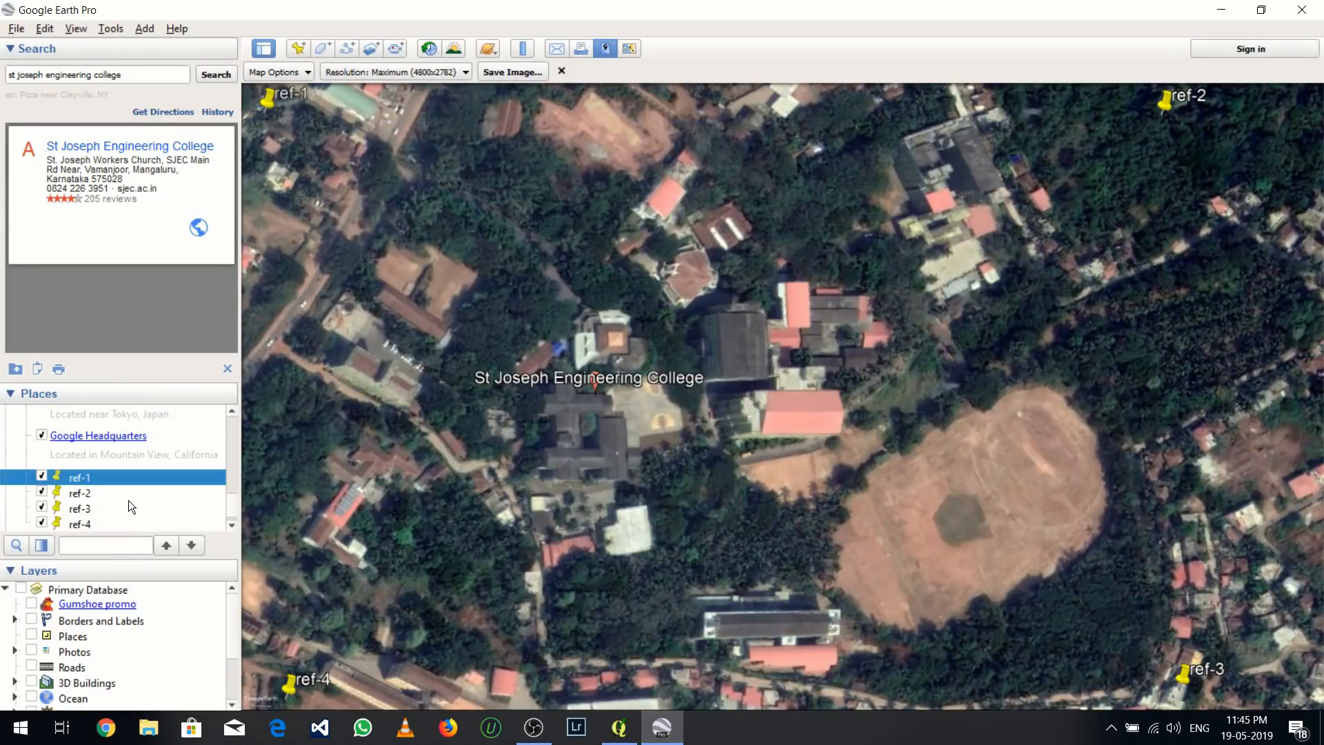
pyautogui.click(109, 488)
pyautogui.rightClick(109, 488)
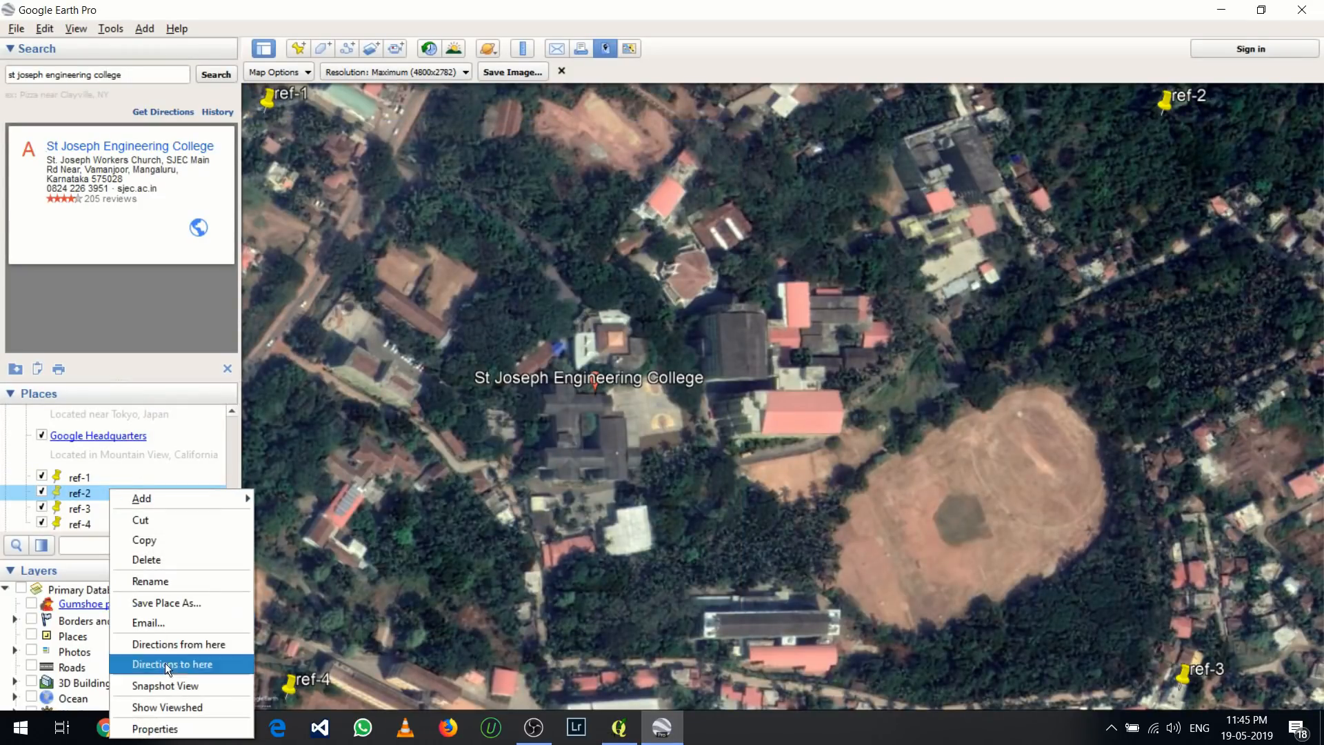
pyautogui.click(171, 725)
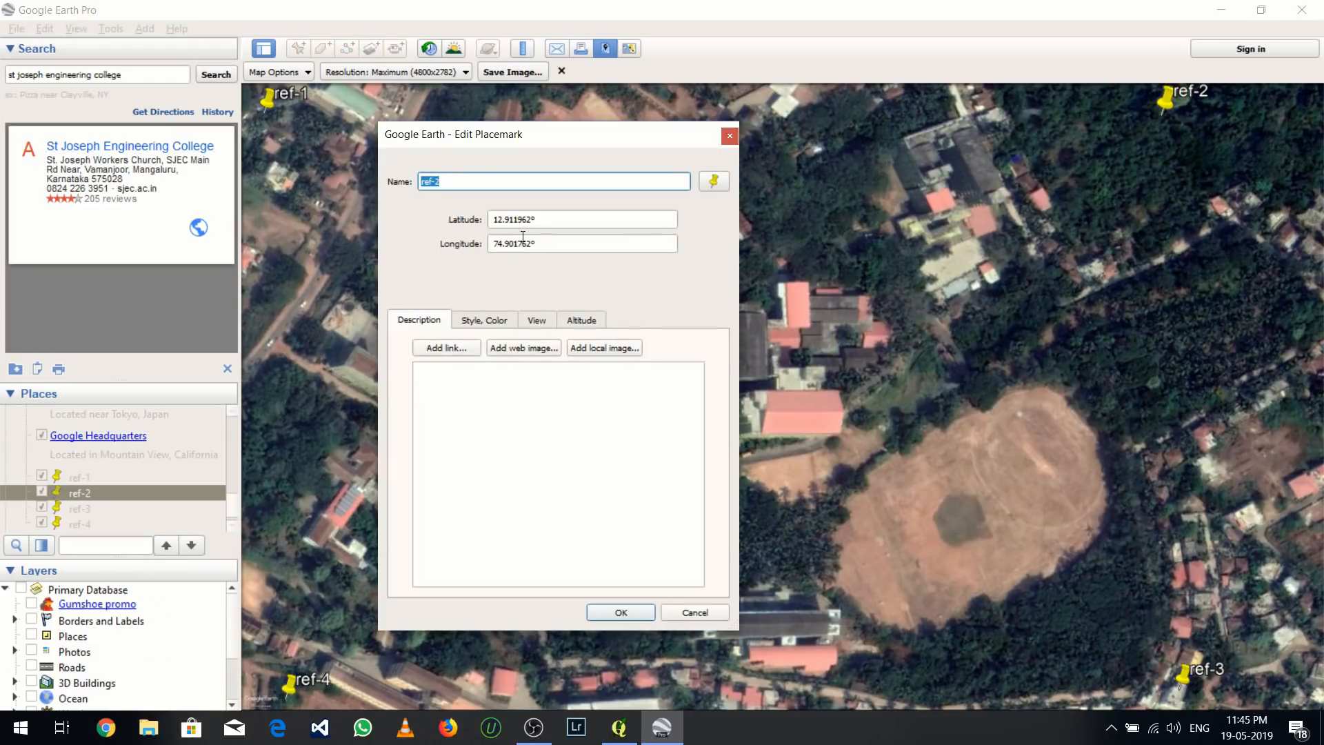
pyautogui.moveTo(531, 243); pyautogui.dragTo(494, 255)
pyautogui.hotkey('ctrl', 'c')
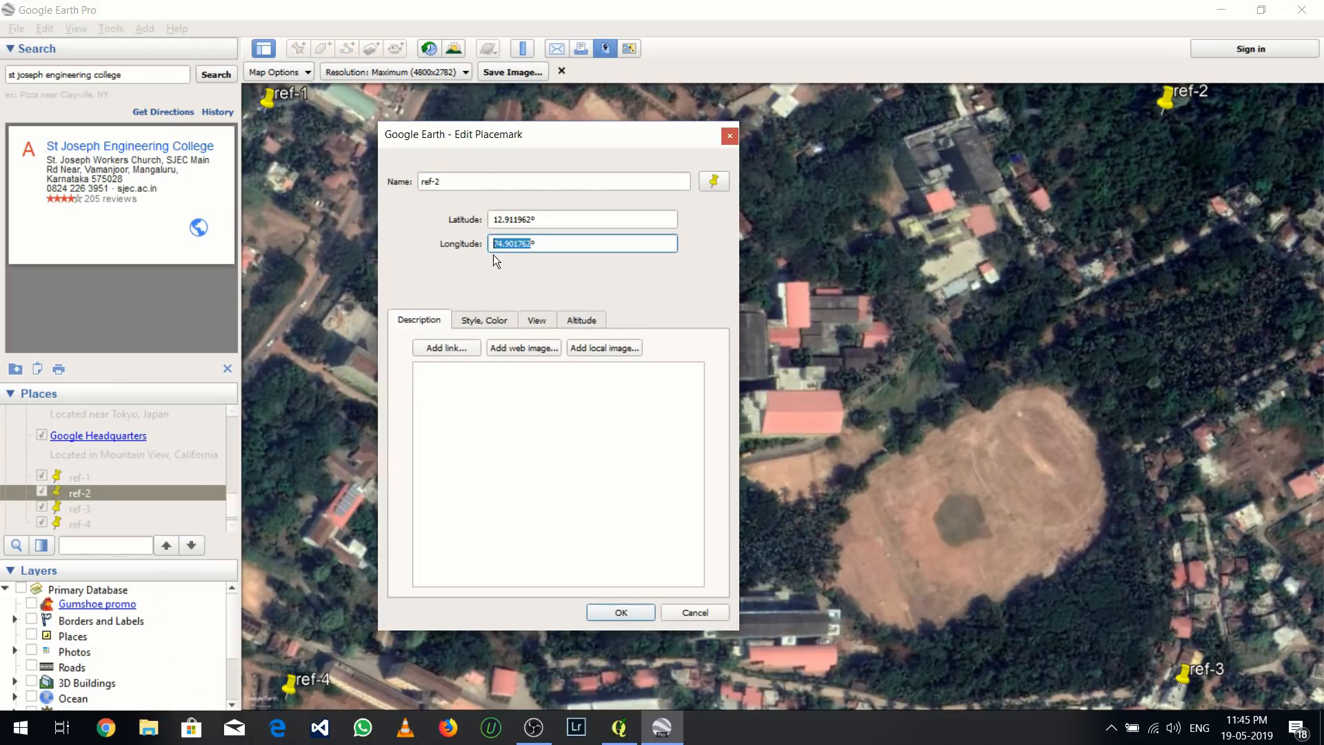
pyautogui.click(613, 721)
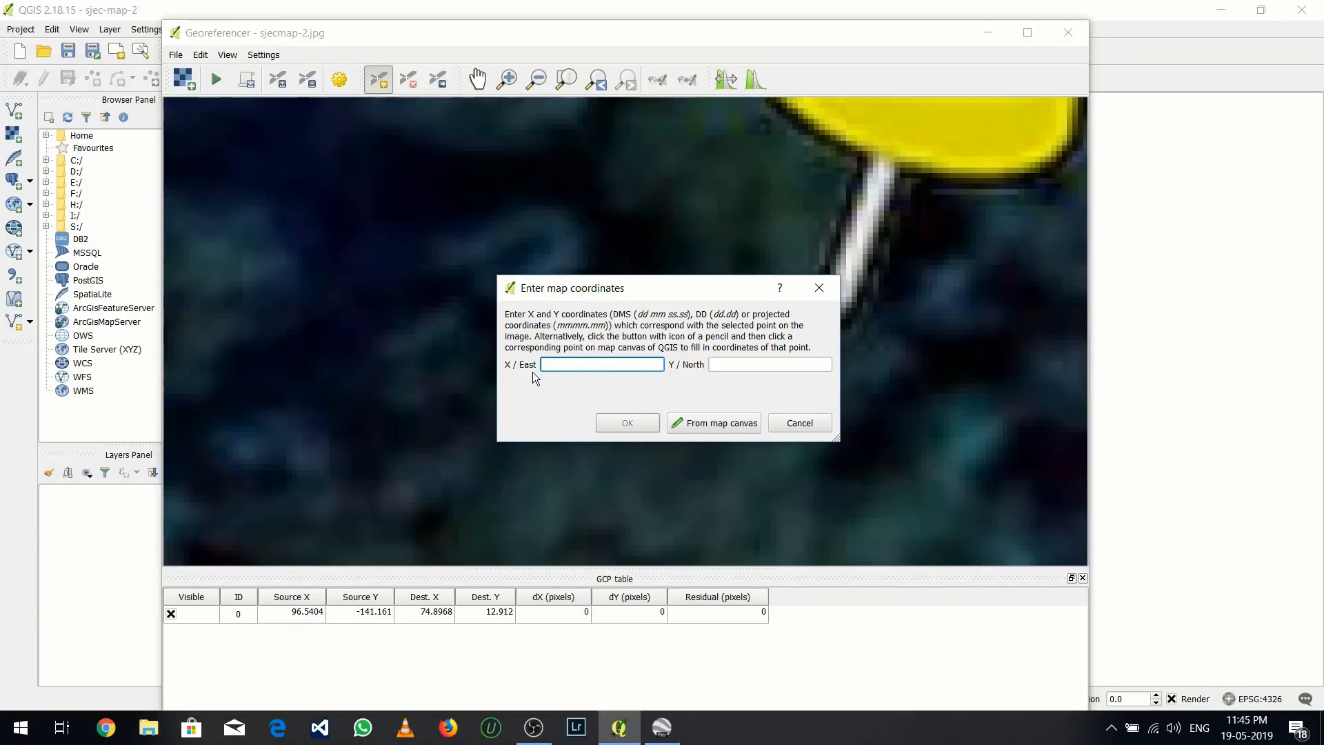
pyautogui.hotkey('ctrl', 'v')
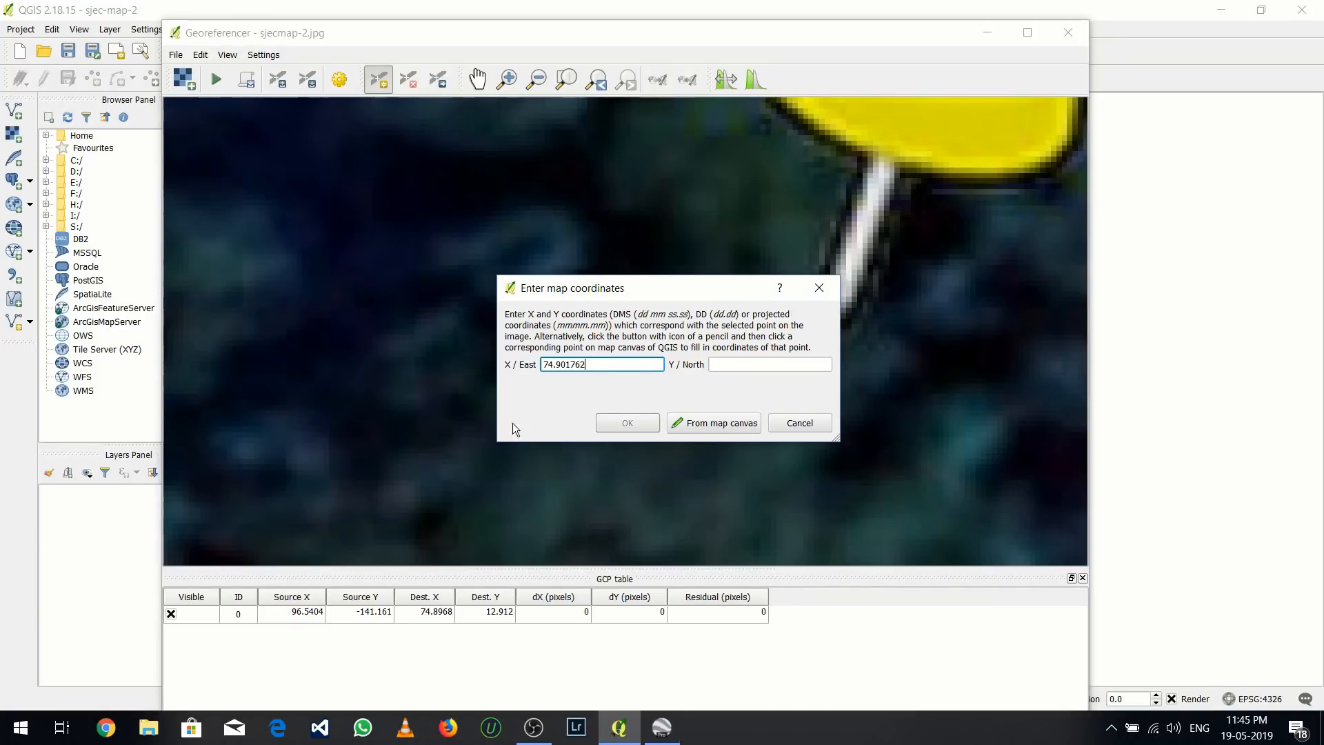
# Copy ref-2's latitude from Google Earth, enter 12.911962 as the Y / North coordinate in QGIS and accept the point
pyautogui.click(659, 730)
pyautogui.moveTo(530, 217); pyautogui.dragTo(495, 221)
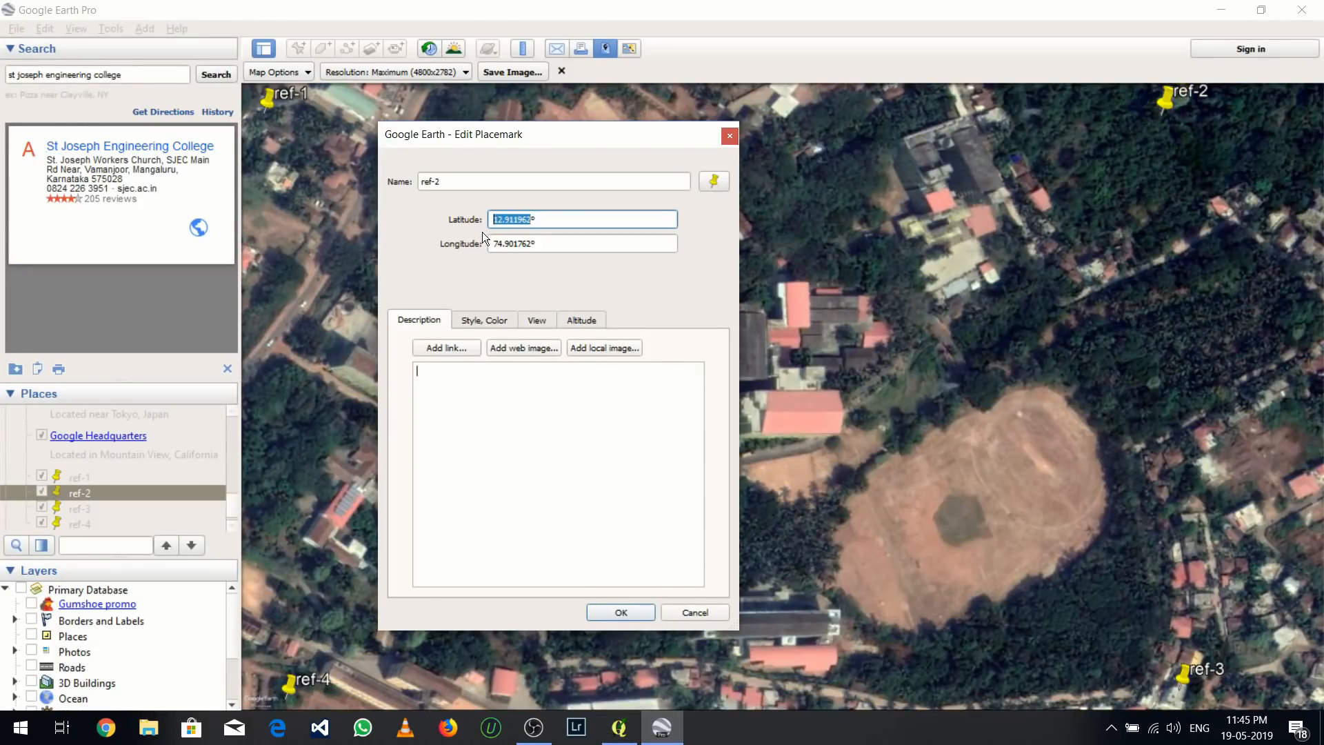
pyautogui.click(619, 727)
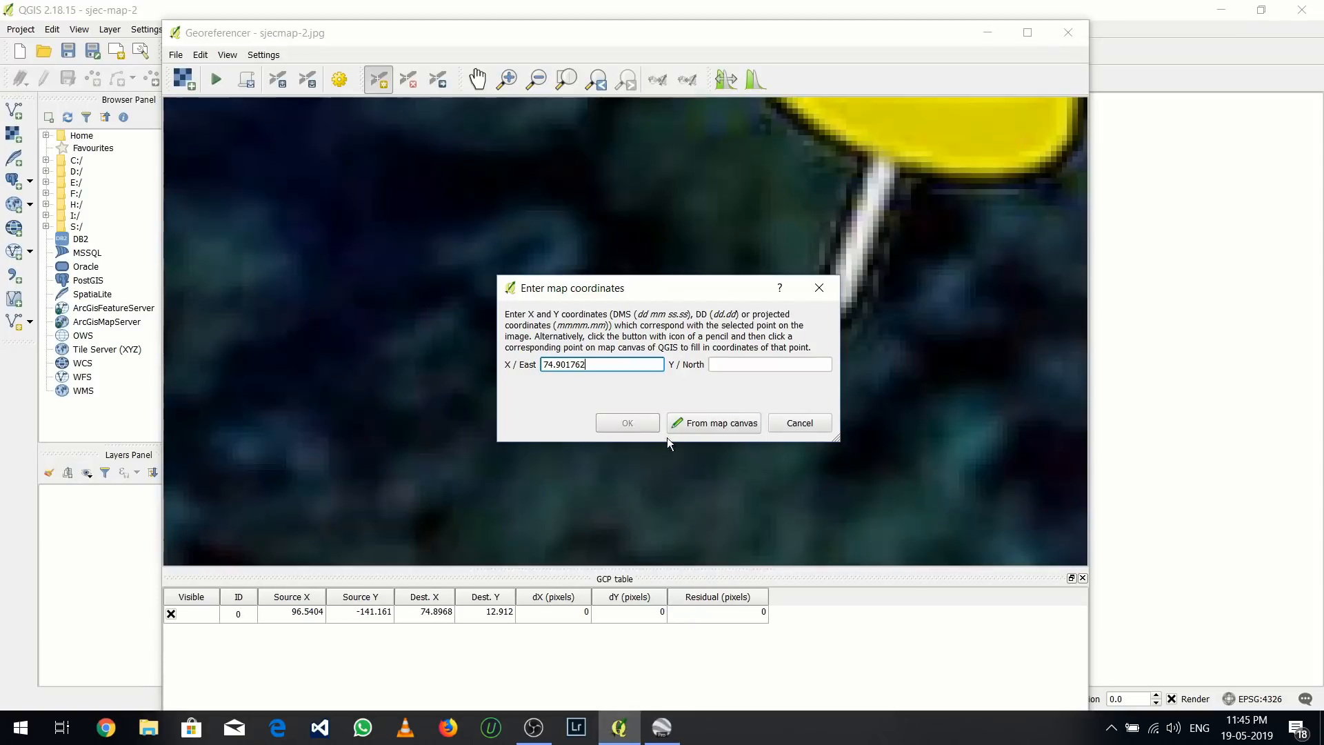
pyautogui.click(717, 366)
pyautogui.hotkey('ctrl', 'v')
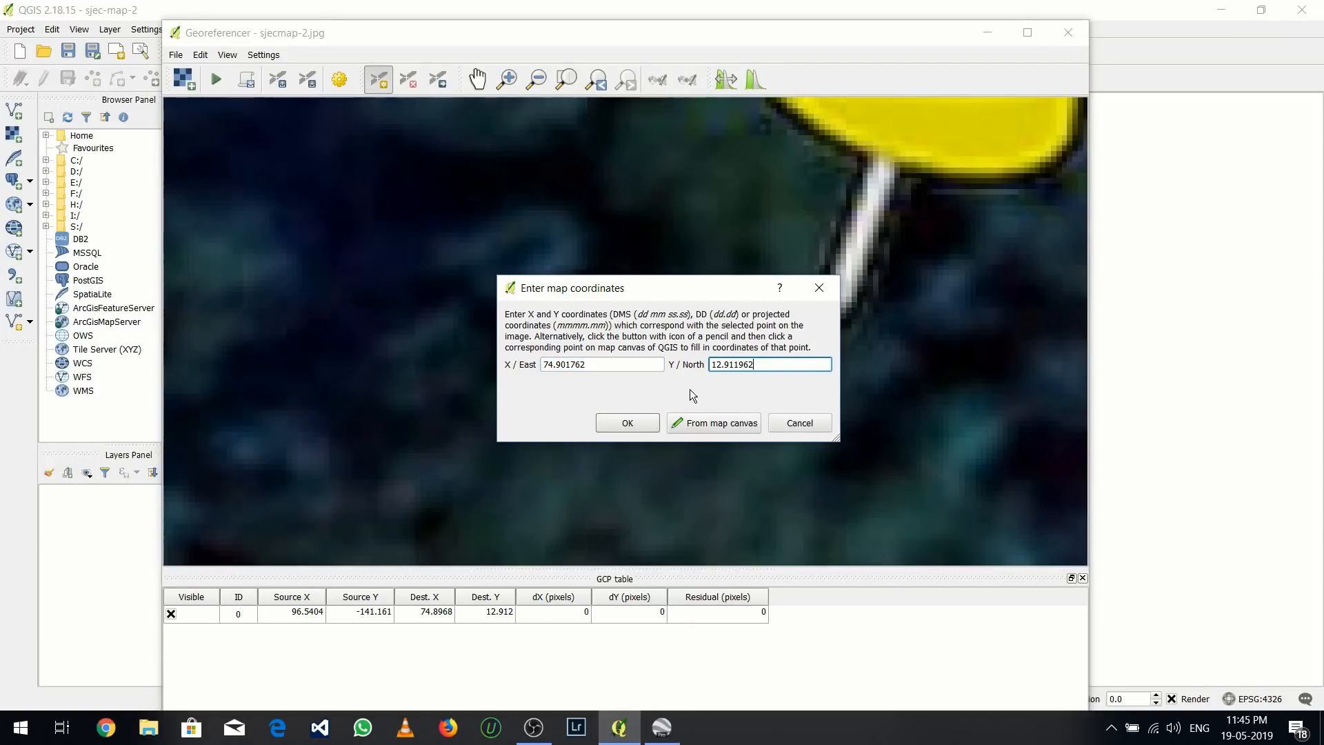
pyautogui.click(628, 423)
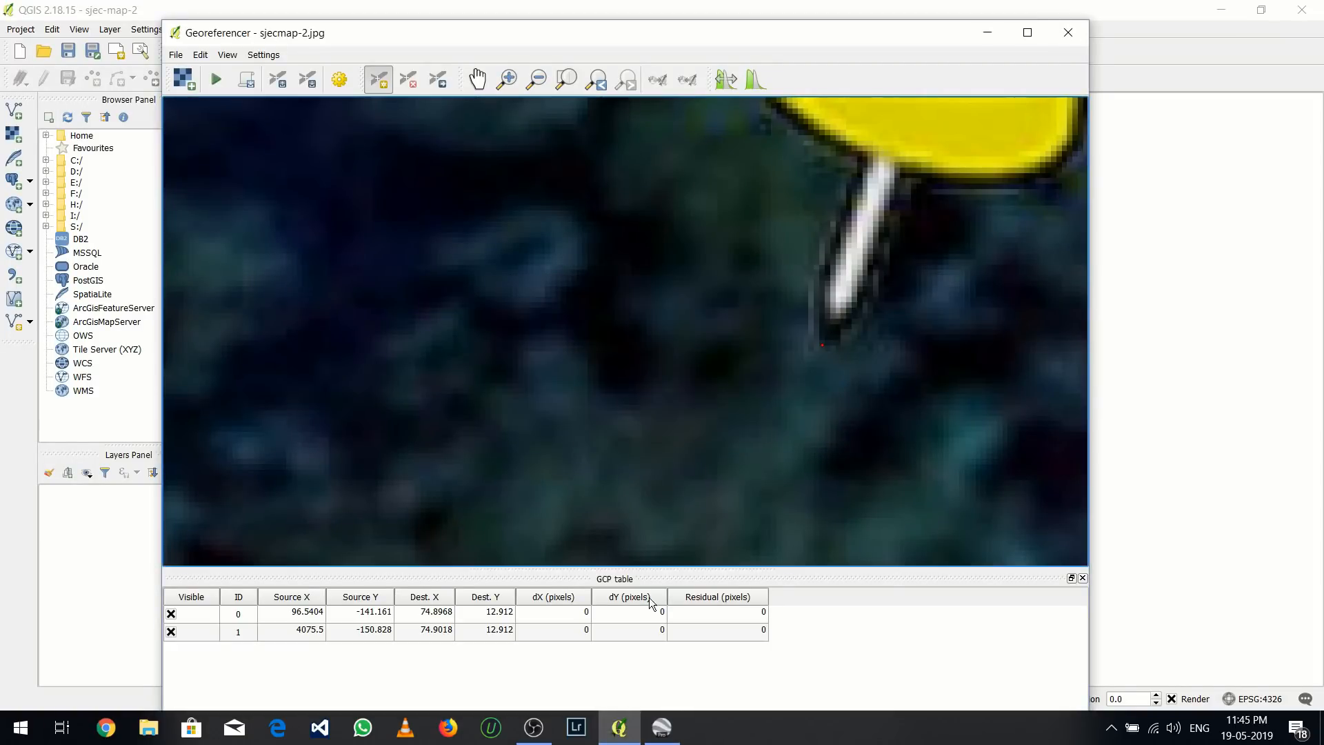
# Add a third control point at the tip of the ref-3 pin in the image
pyautogui.scroll(-4, 659, 363)
pyautogui.moveTo(683, 420); pyautogui.dragTo(668, 258)
pyautogui.scroll(-1, 668, 258)
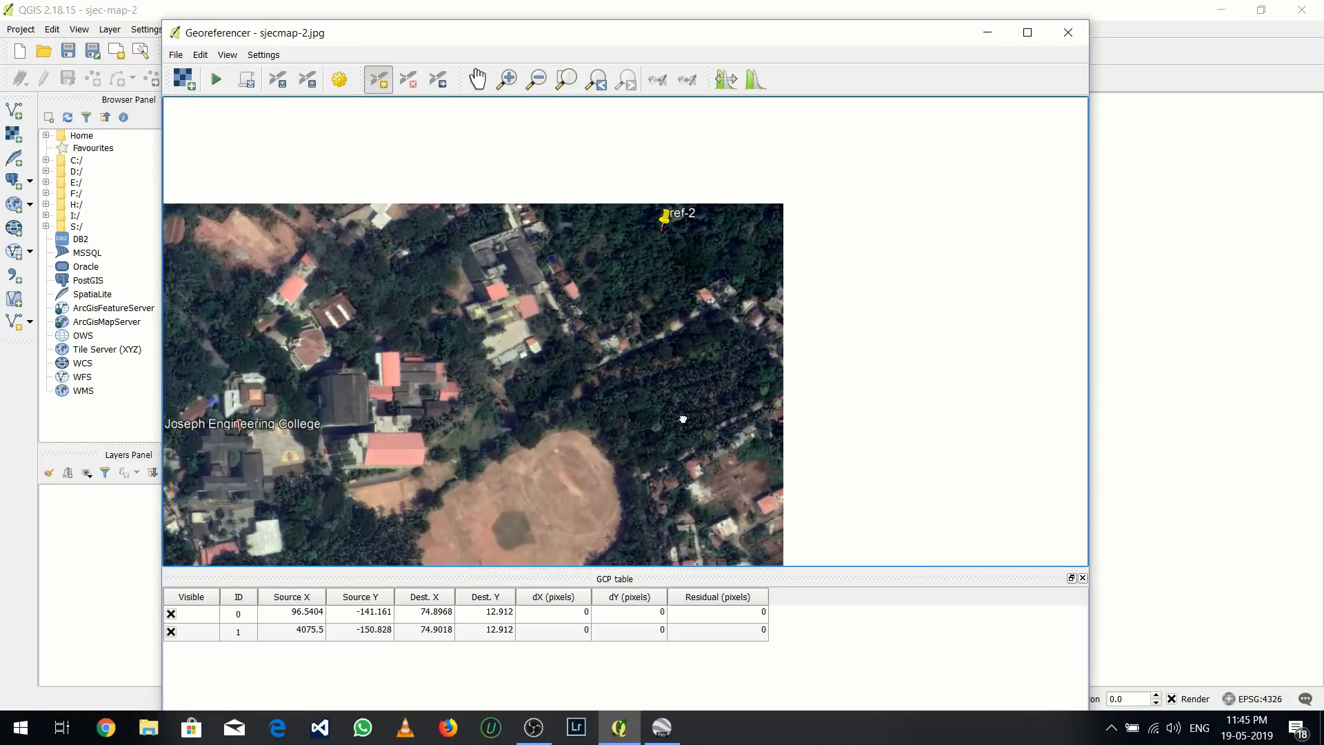
pyautogui.moveTo(683, 419); pyautogui.dragTo(697, 288)
pyautogui.moveTo(677, 499); pyautogui.dragTo(676, 400)
pyautogui.scroll(1, 677, 400)
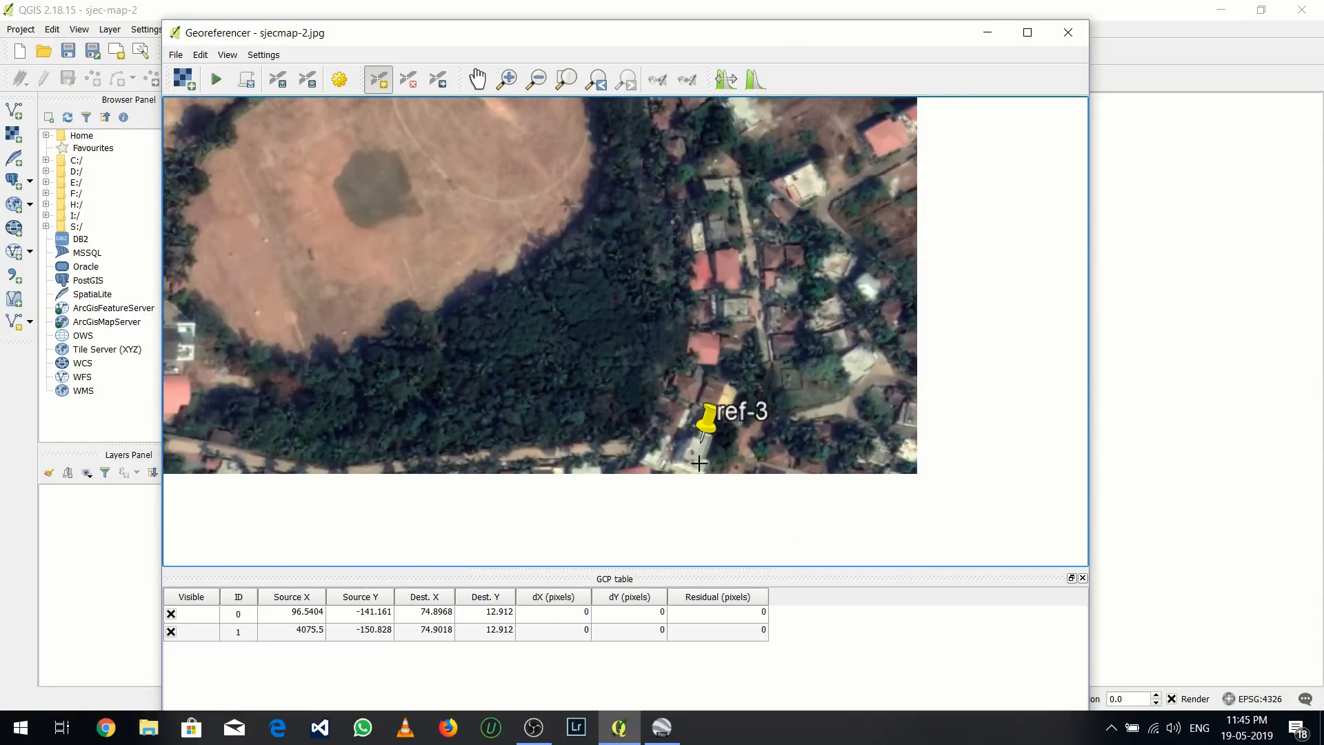
pyautogui.scroll(3, 703, 453)
pyautogui.scroll(2, 726, 347)
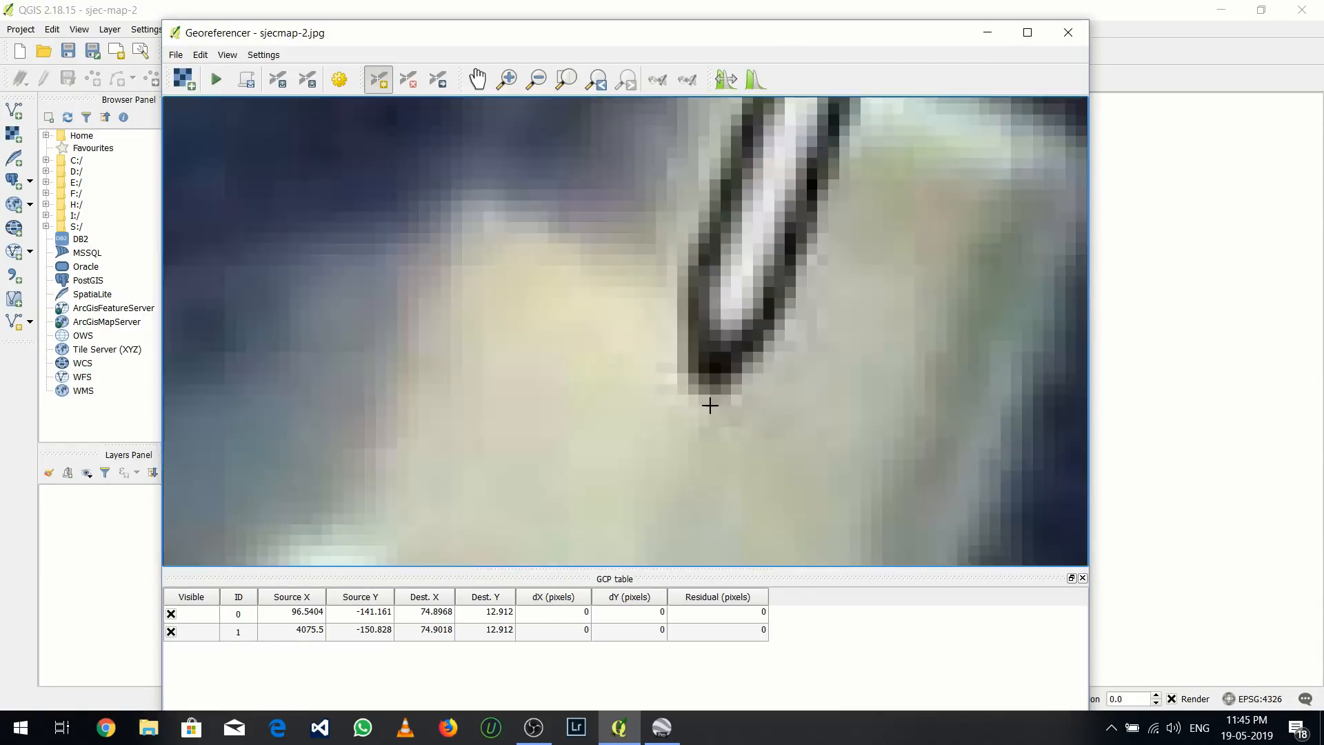
pyautogui.click(692, 388)
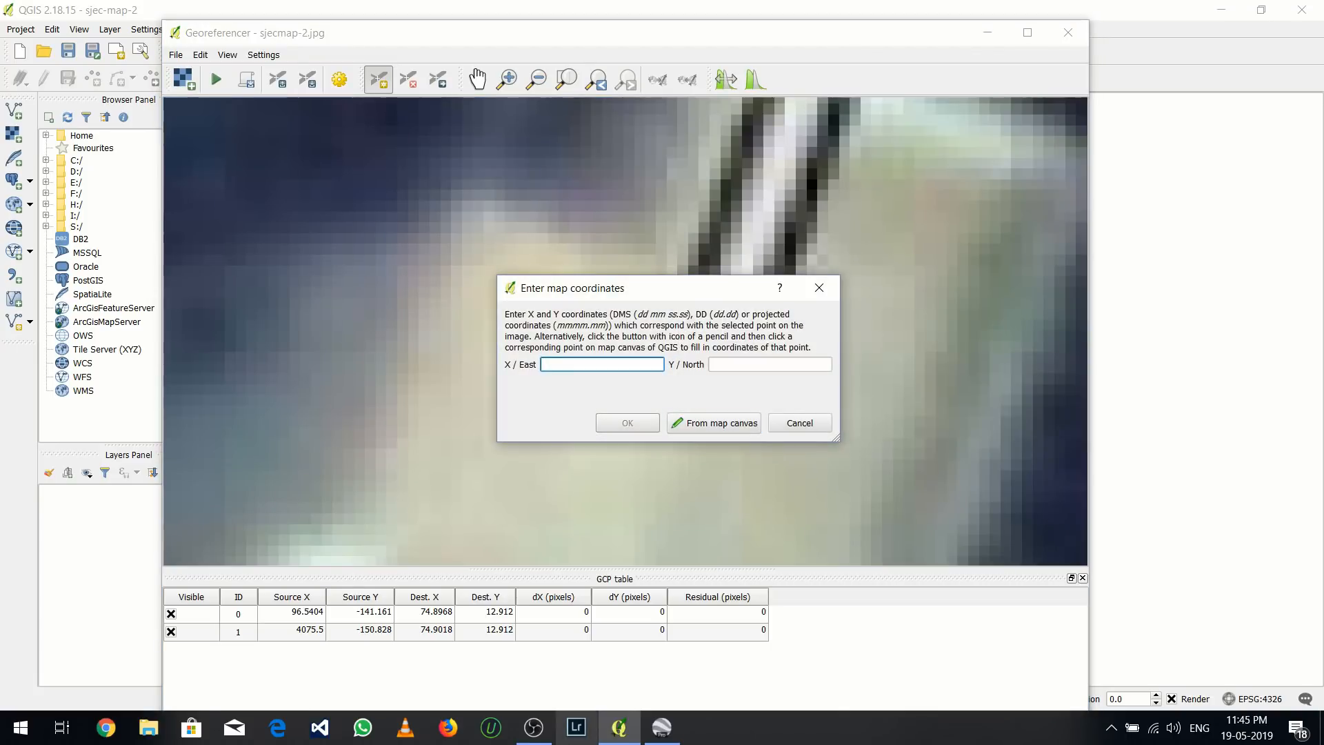
# Close ref-2's properties in Google Earth, copy the longitude from ref-3's properties and enter 74.901863 as the X / East coordinate in QGIS
pyautogui.click(662, 728)
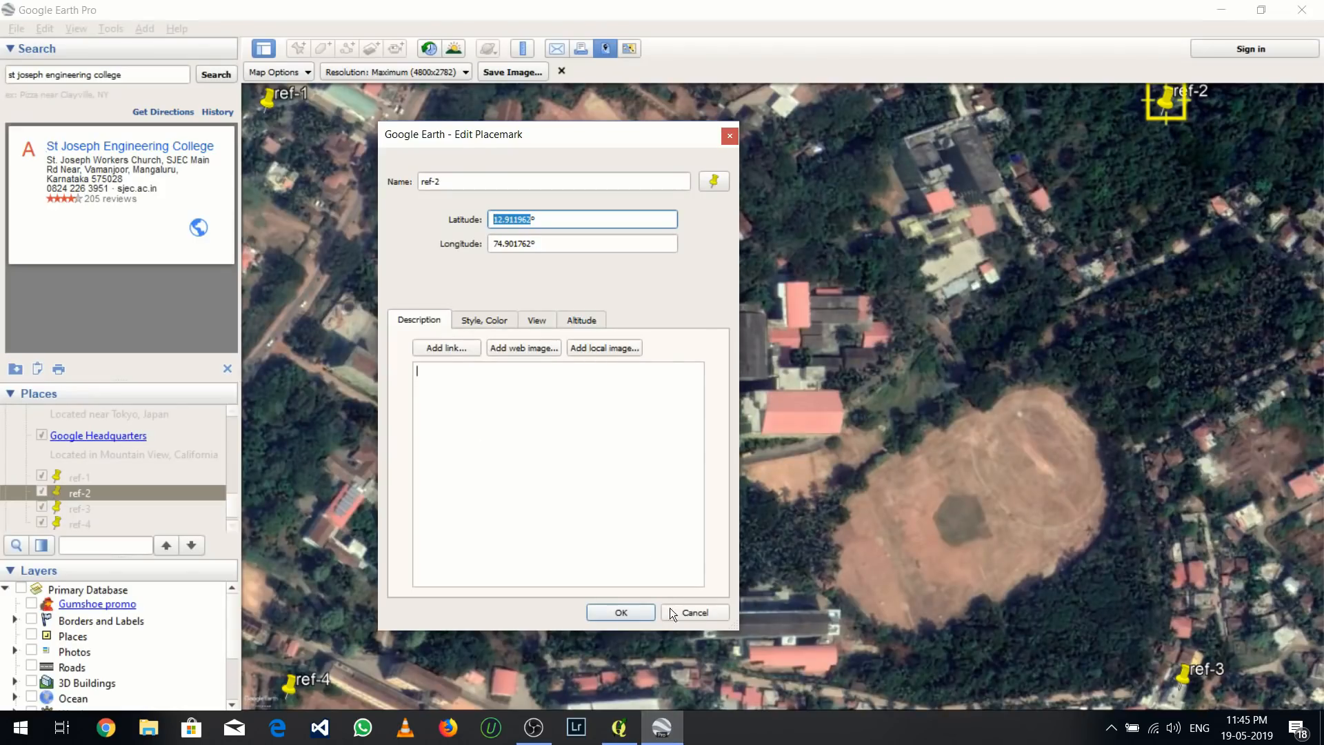
pyautogui.click(734, 137)
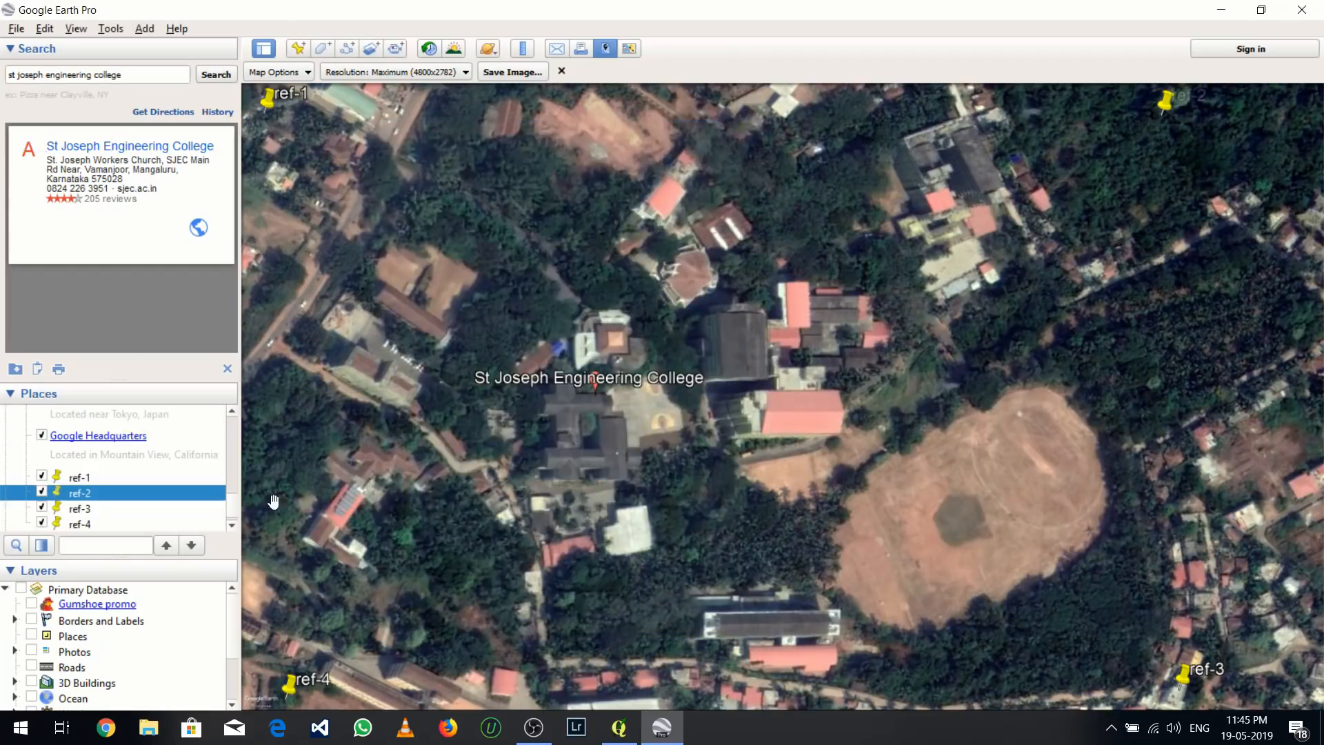
pyautogui.click(105, 507)
pyautogui.rightClick(104, 508)
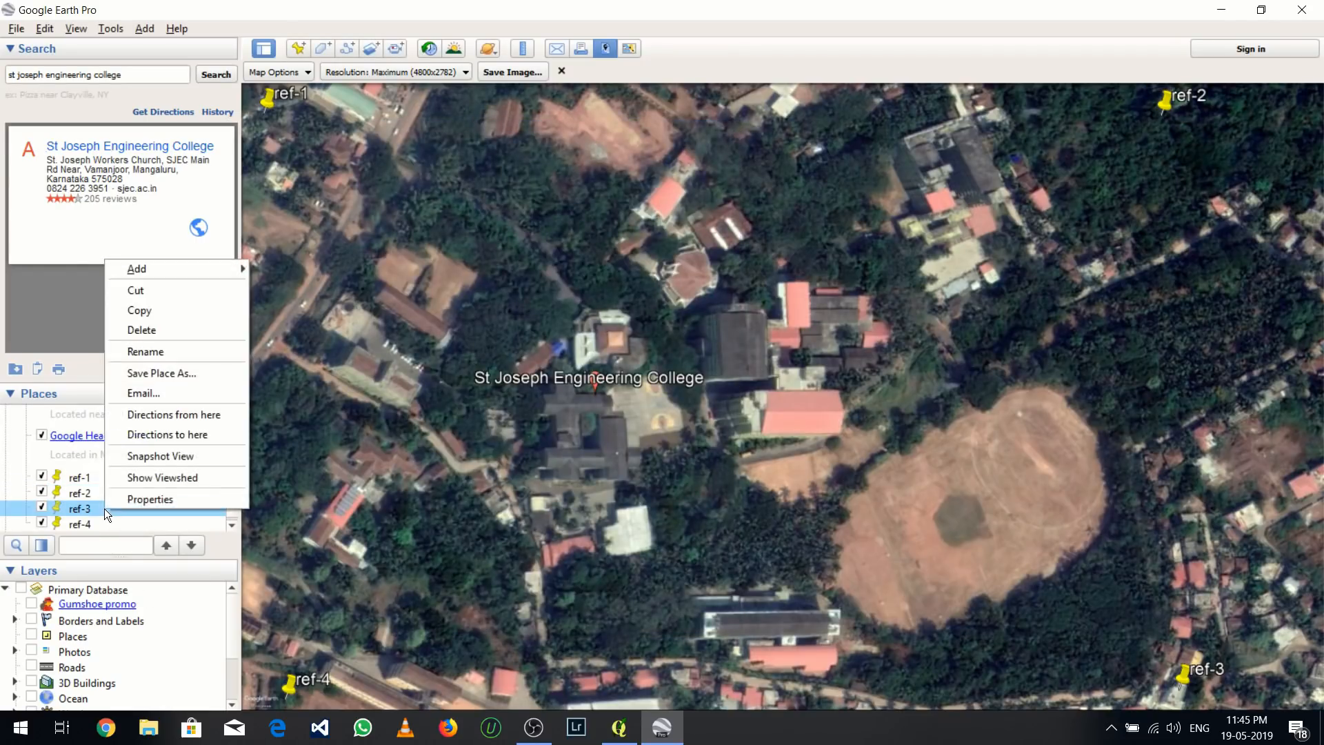
pyautogui.click(141, 499)
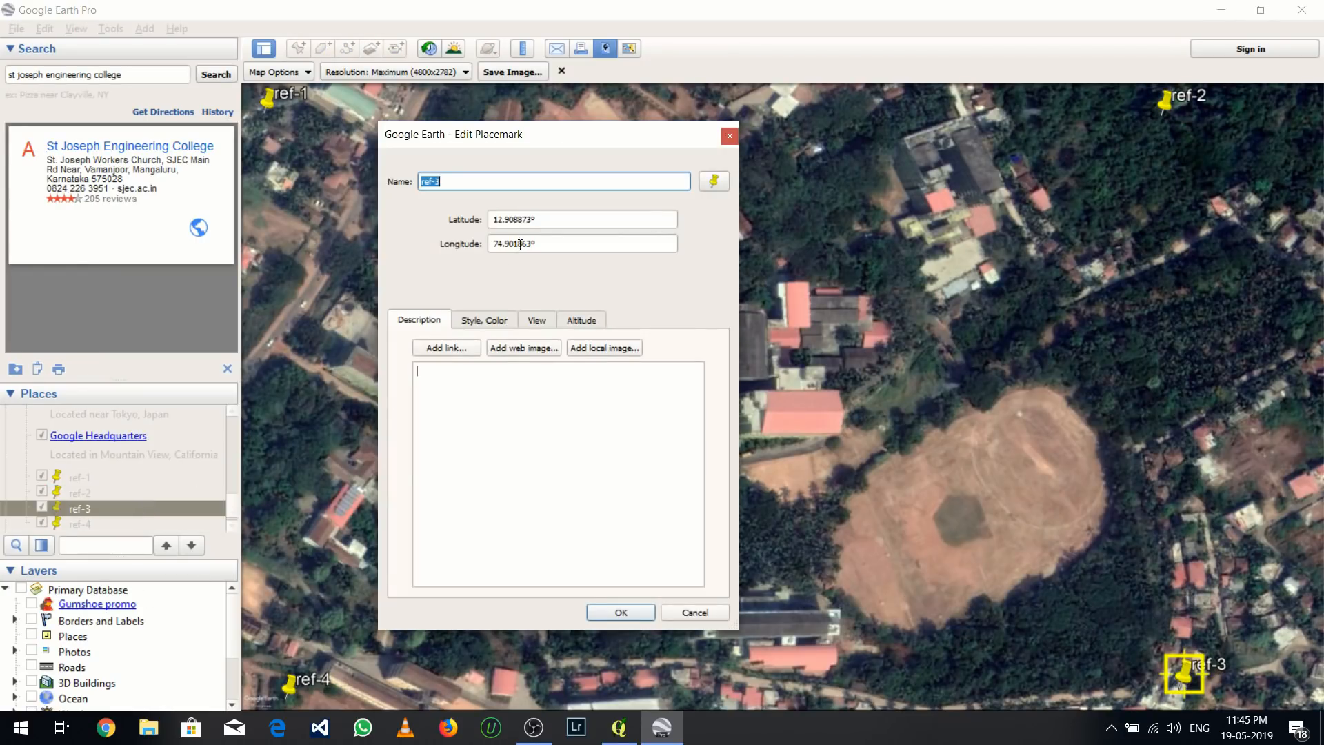
pyautogui.moveTo(531, 245); pyautogui.dragTo(491, 253)
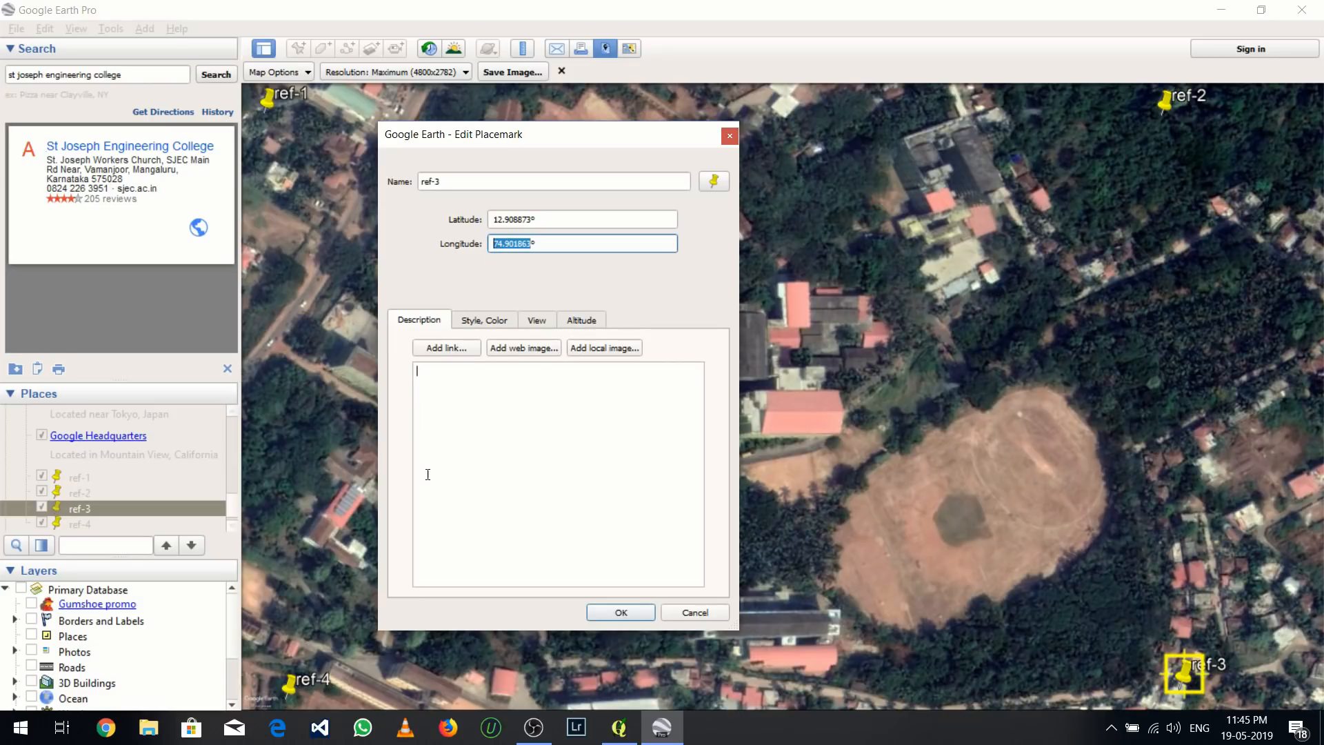
pyautogui.click(604, 733)
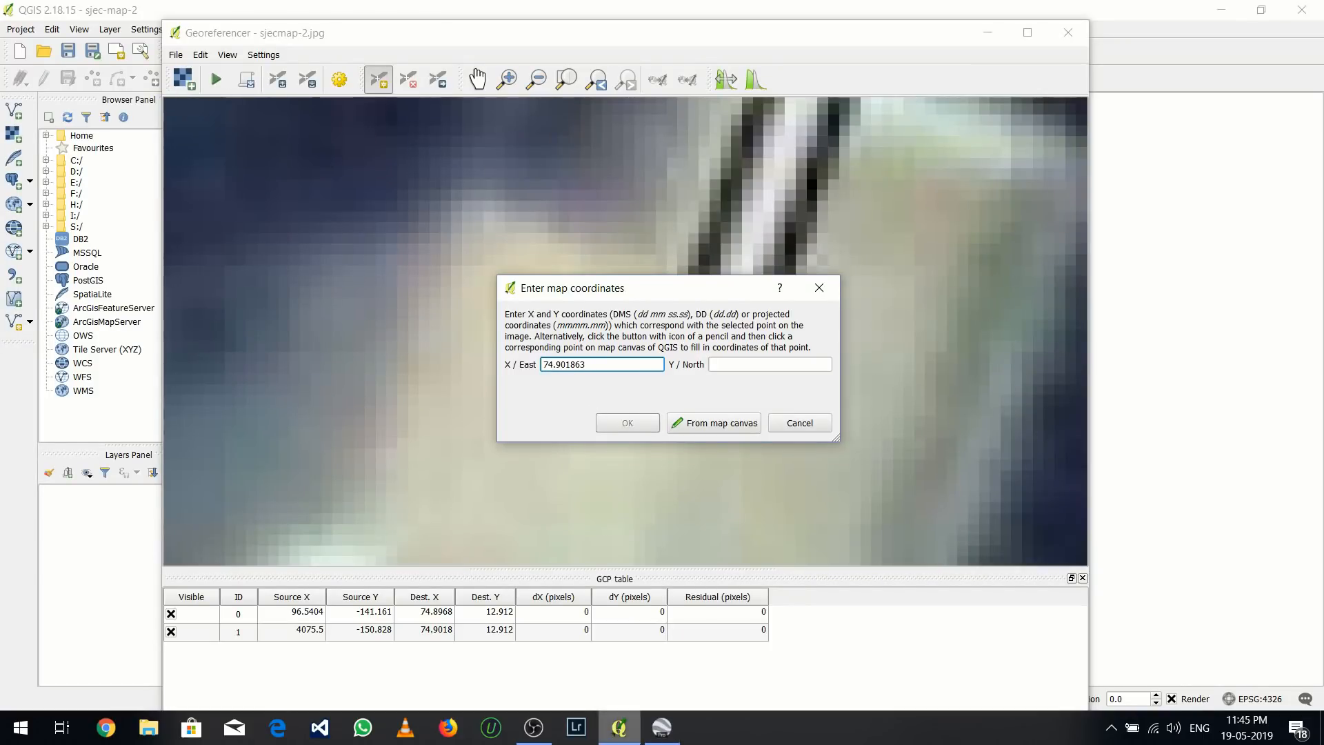
# Copy ref-3's latitude from Google Earth, enter 12.908873 as the Y / North coordinate in QGIS and accept the point
pyautogui.click(661, 728)
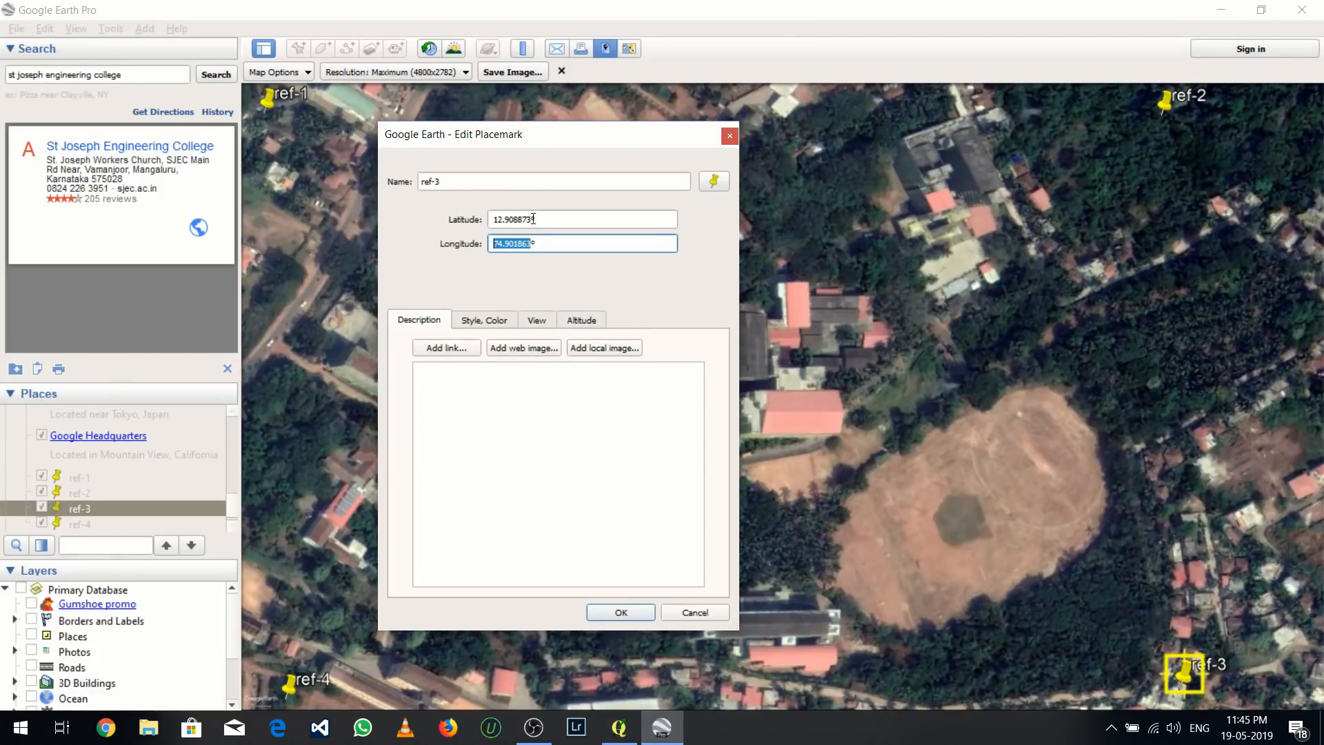
pyautogui.moveTo(532, 220); pyautogui.dragTo(511, 215)
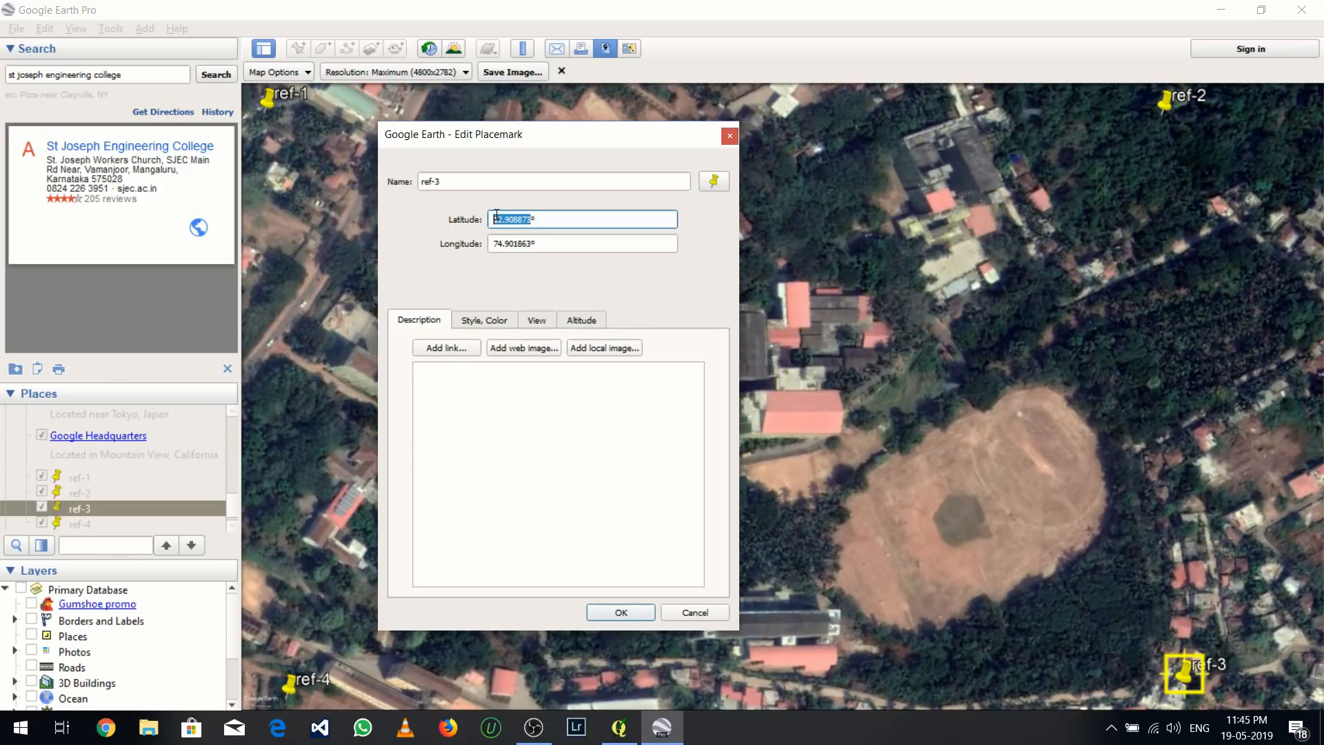
pyautogui.click(661, 727)
pyautogui.click(723, 364)
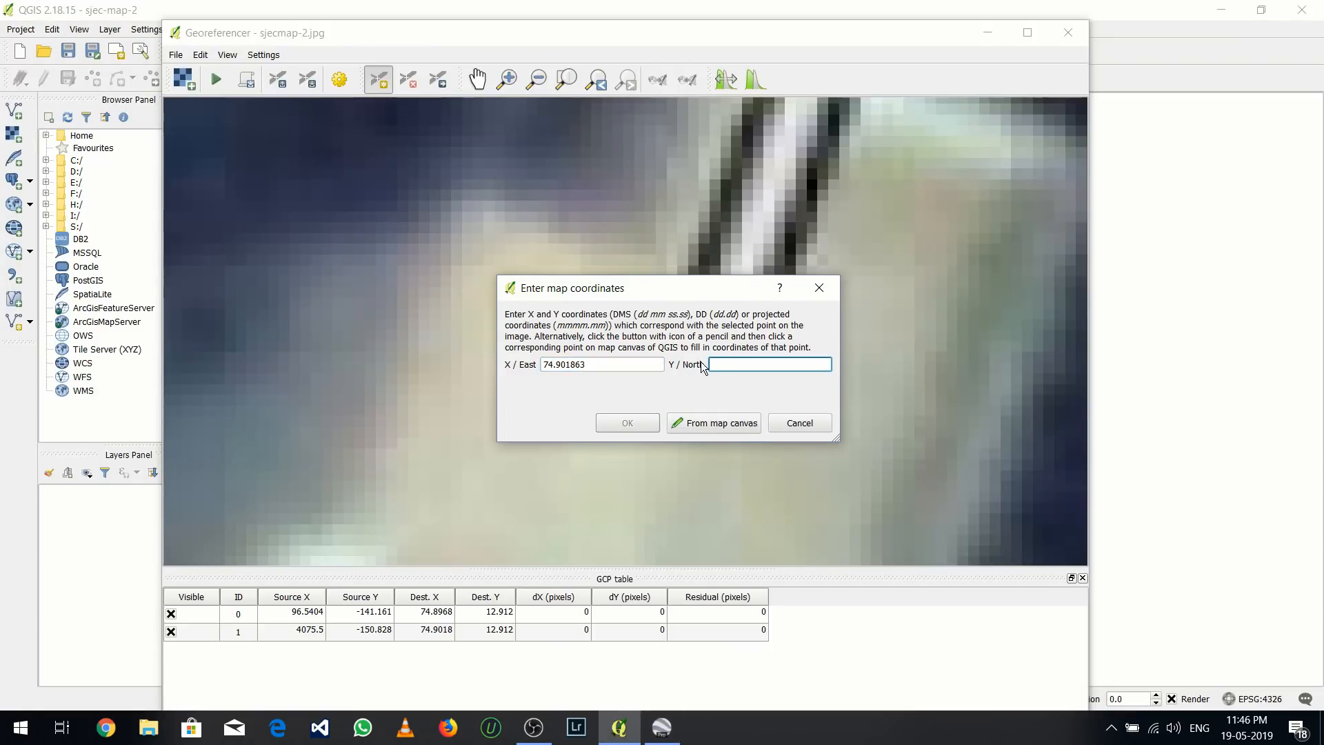
pyautogui.write('12.908873')
pyautogui.click(623, 425)
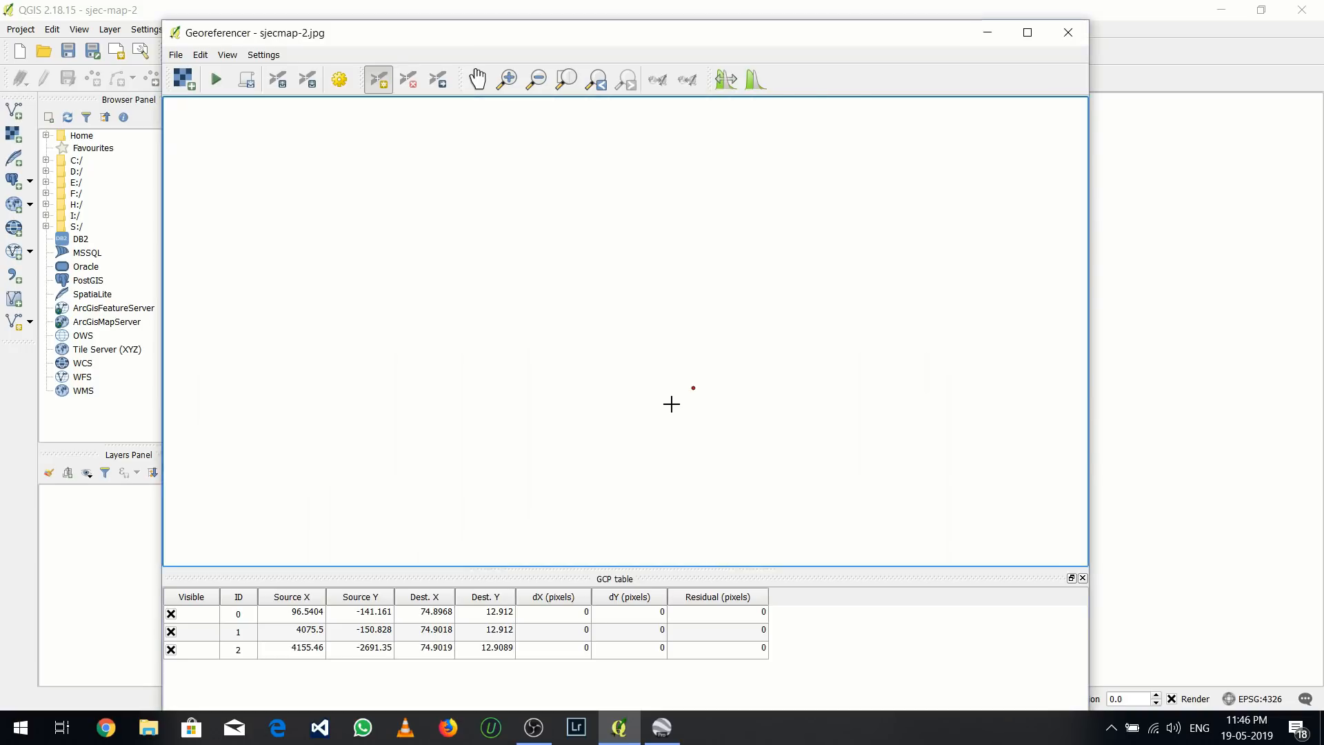
# Add a fourth control point at the tip of the ref-4 pin in the image
pyautogui.scroll(-4, 674, 402)
pyautogui.scroll(-2, 697, 389)
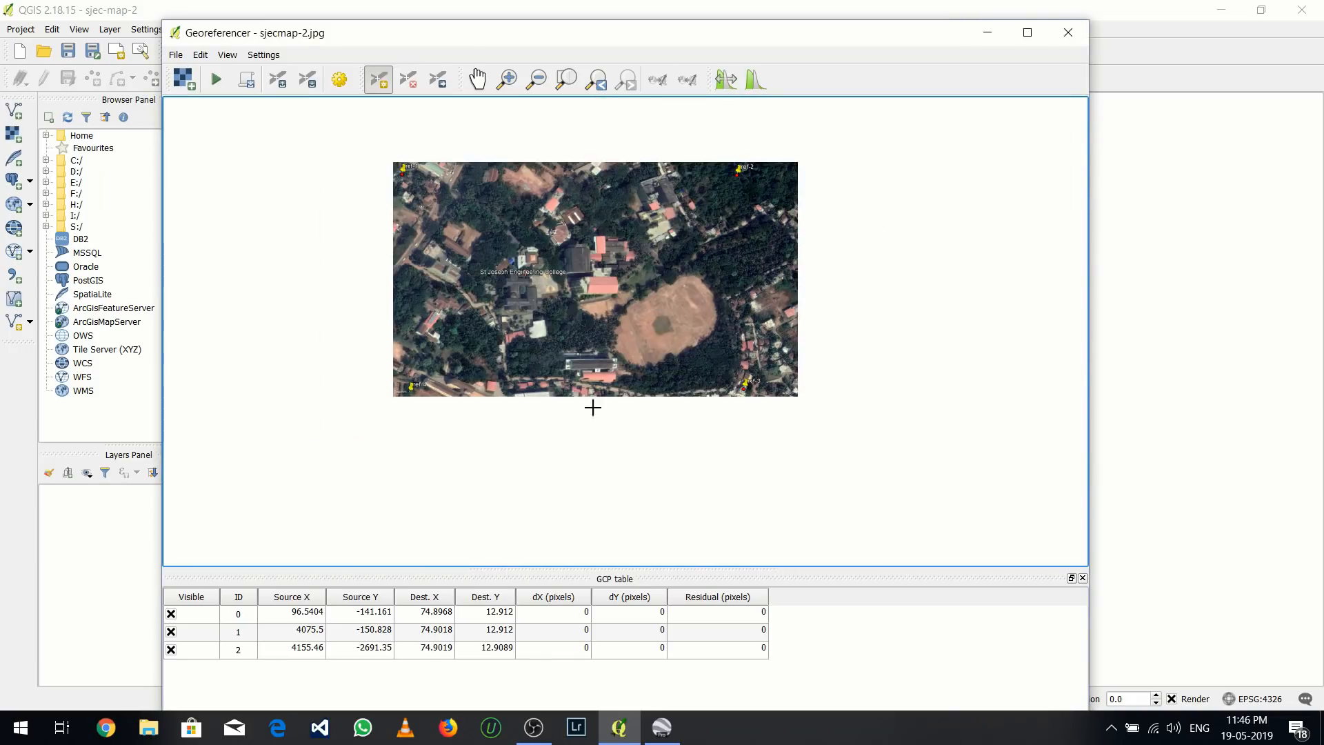
pyautogui.scroll(5, 464, 384)
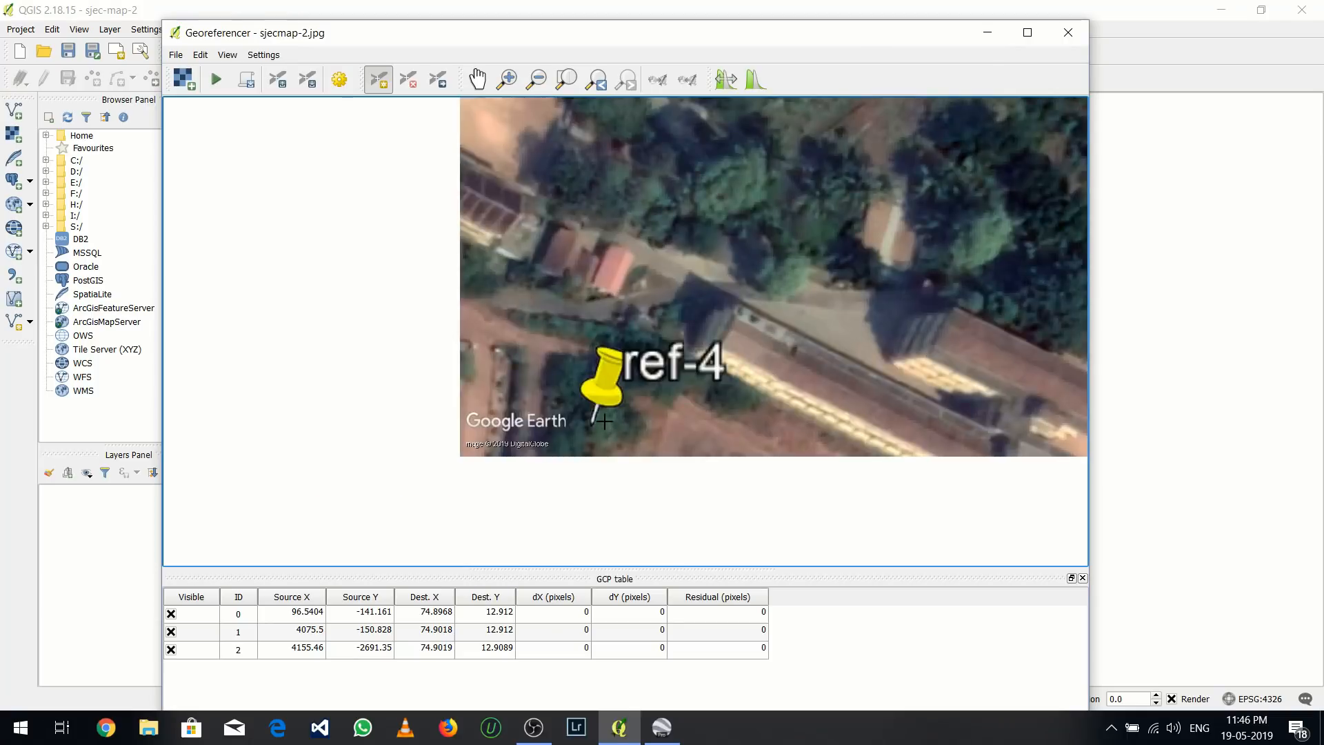
pyautogui.scroll(3, 544, 438)
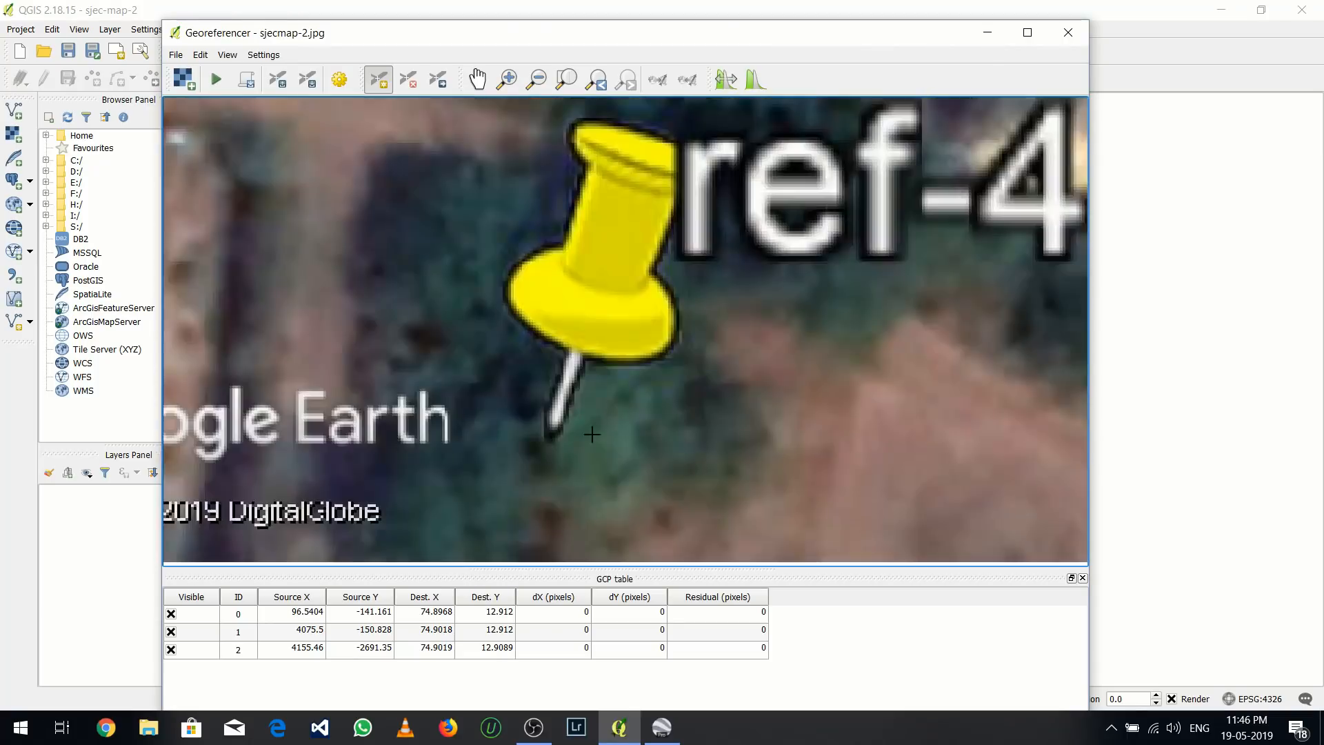
pyautogui.click(549, 441)
# Close ref-3's properties in Google Earth, copy the longitude from ref-4's properties and enter 74.896922 as the X / East coordinate in QGIS
pyautogui.click(661, 726)
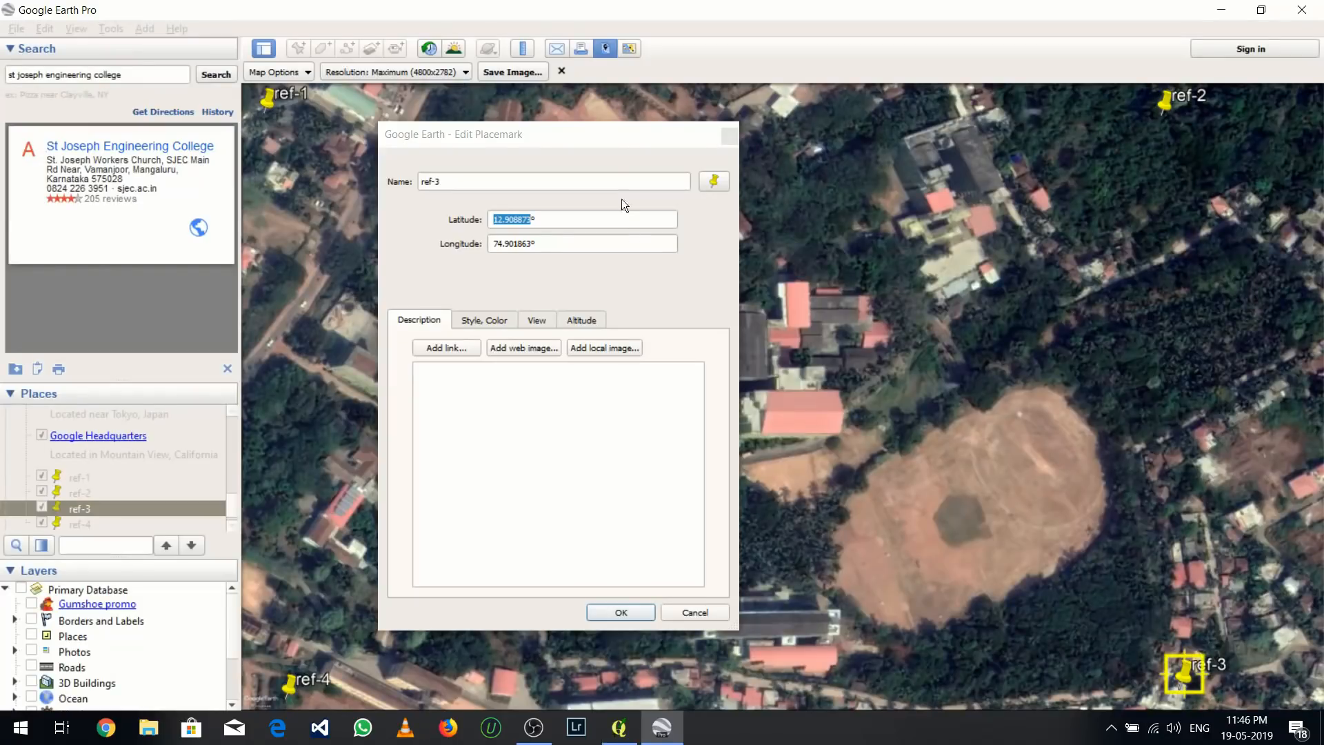
pyautogui.click(729, 136)
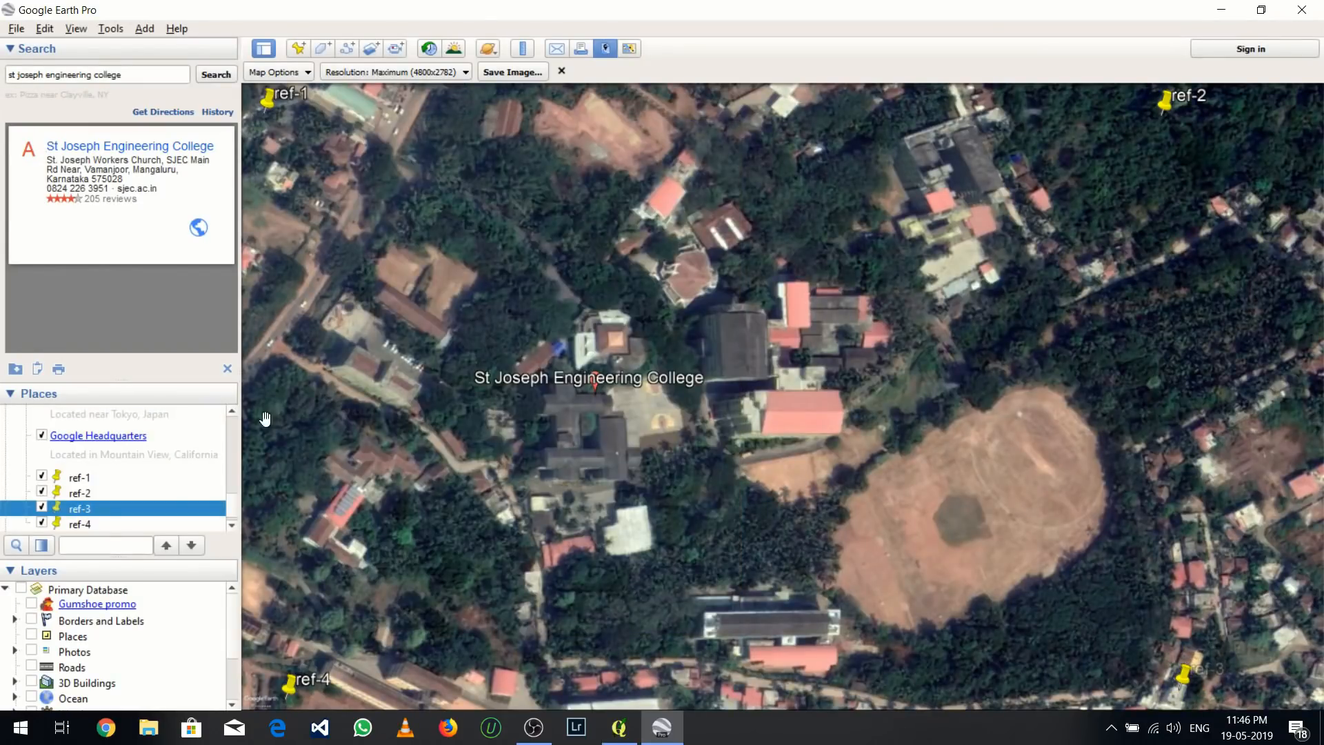
pyautogui.click(101, 528)
pyautogui.rightClick(100, 528)
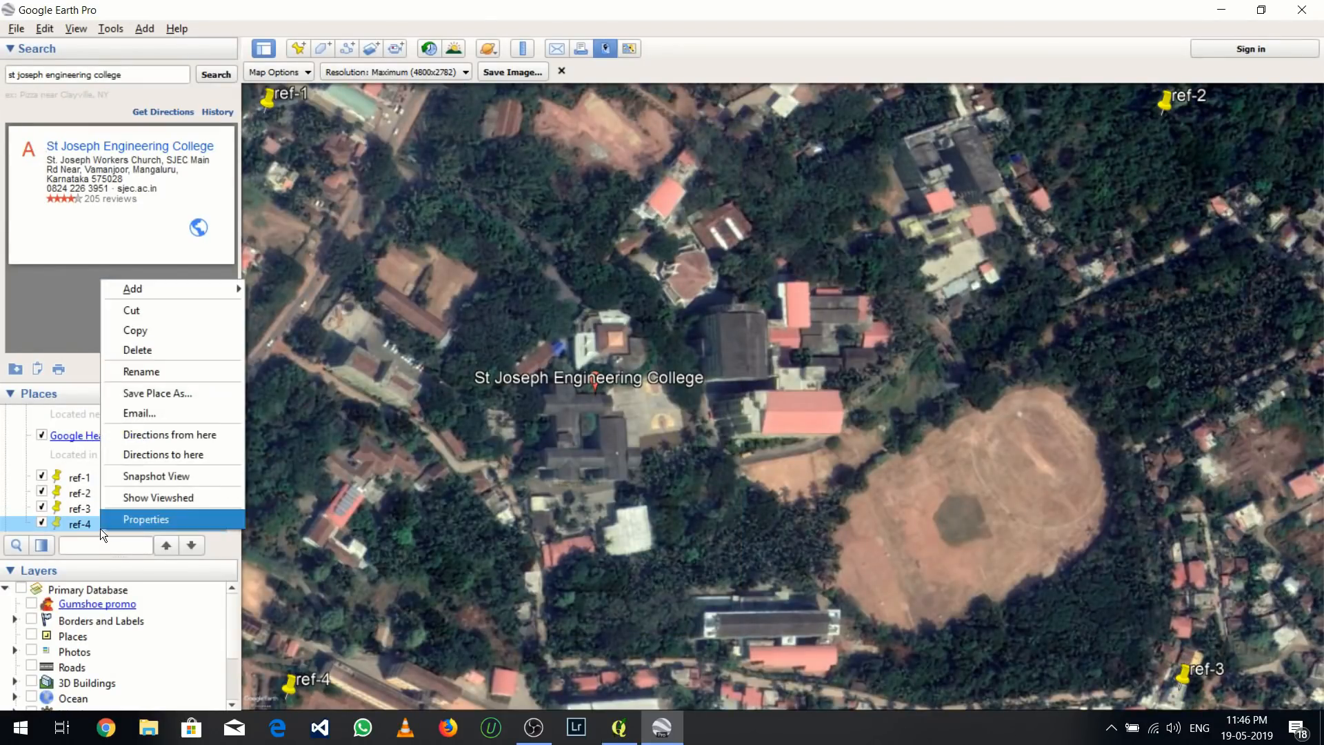
pyautogui.click(155, 518)
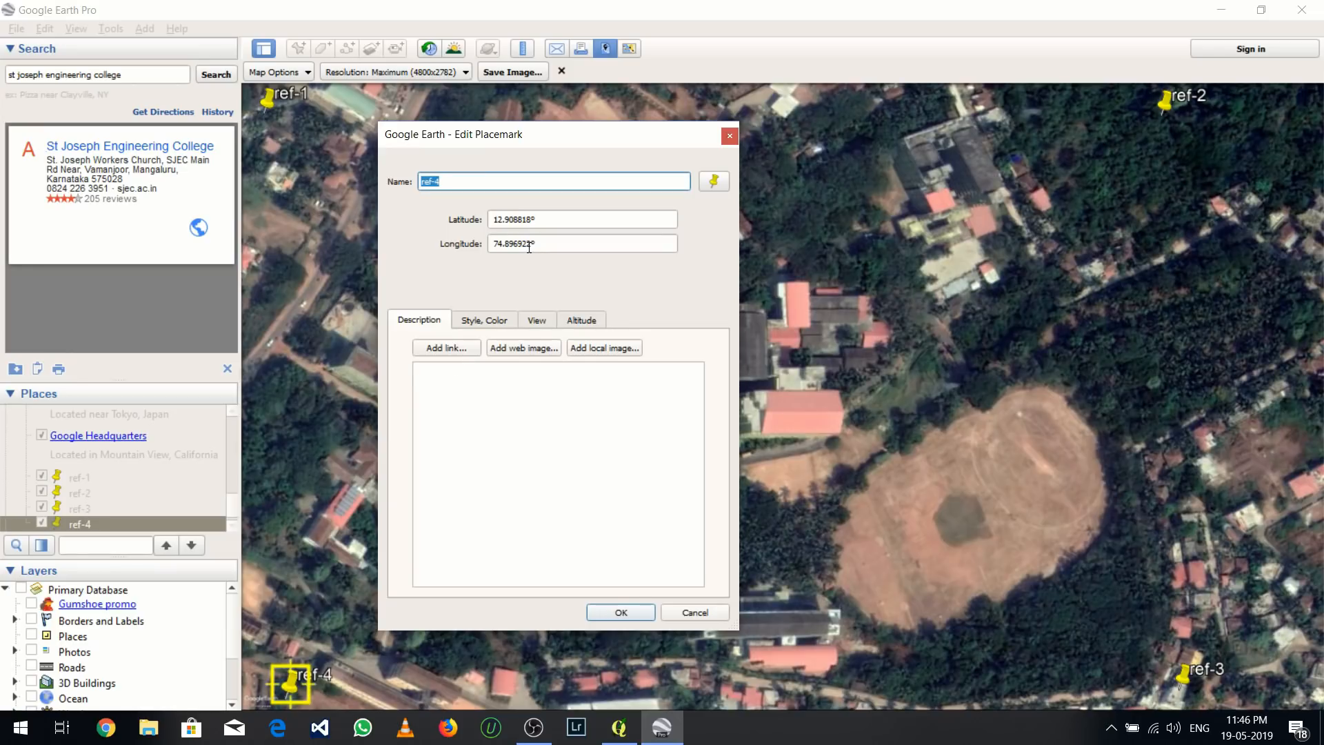
pyautogui.moveTo(528, 248); pyautogui.dragTo(494, 247)
pyautogui.hotkey('ctrl', 'c')
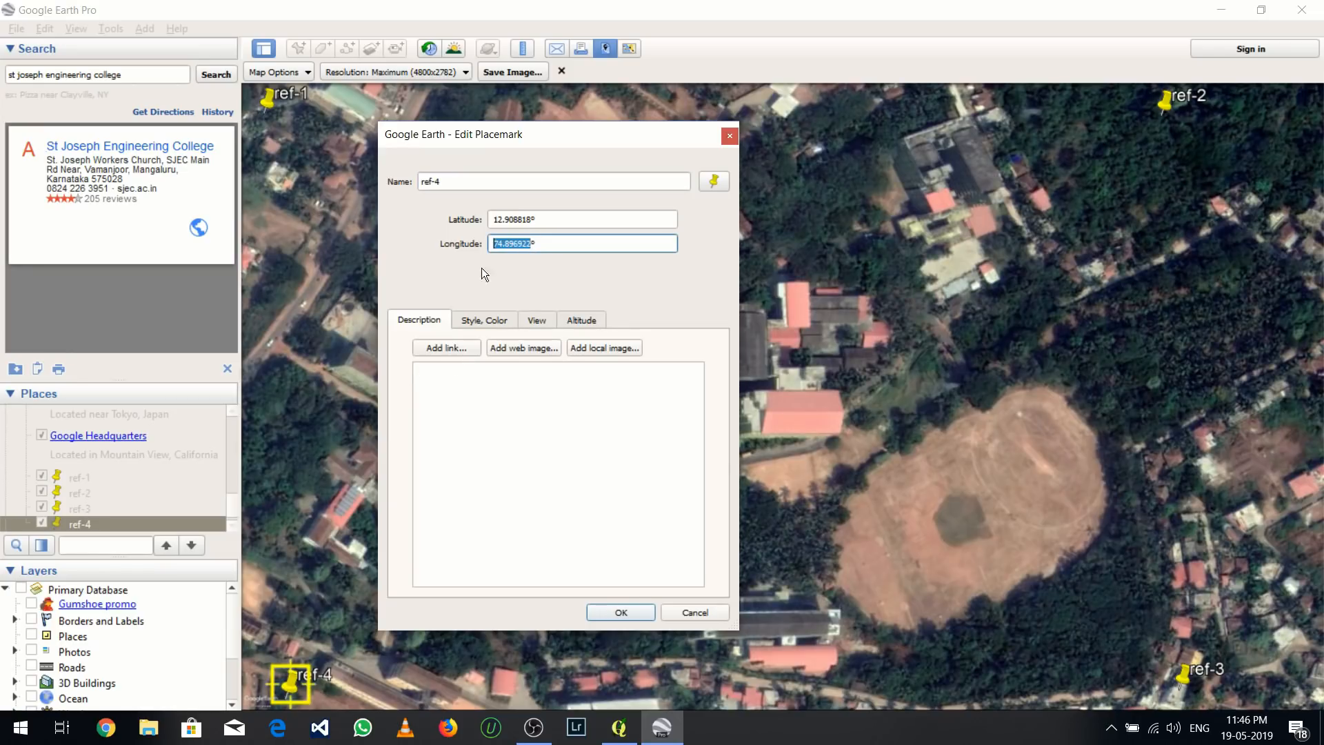
pyautogui.click(619, 727)
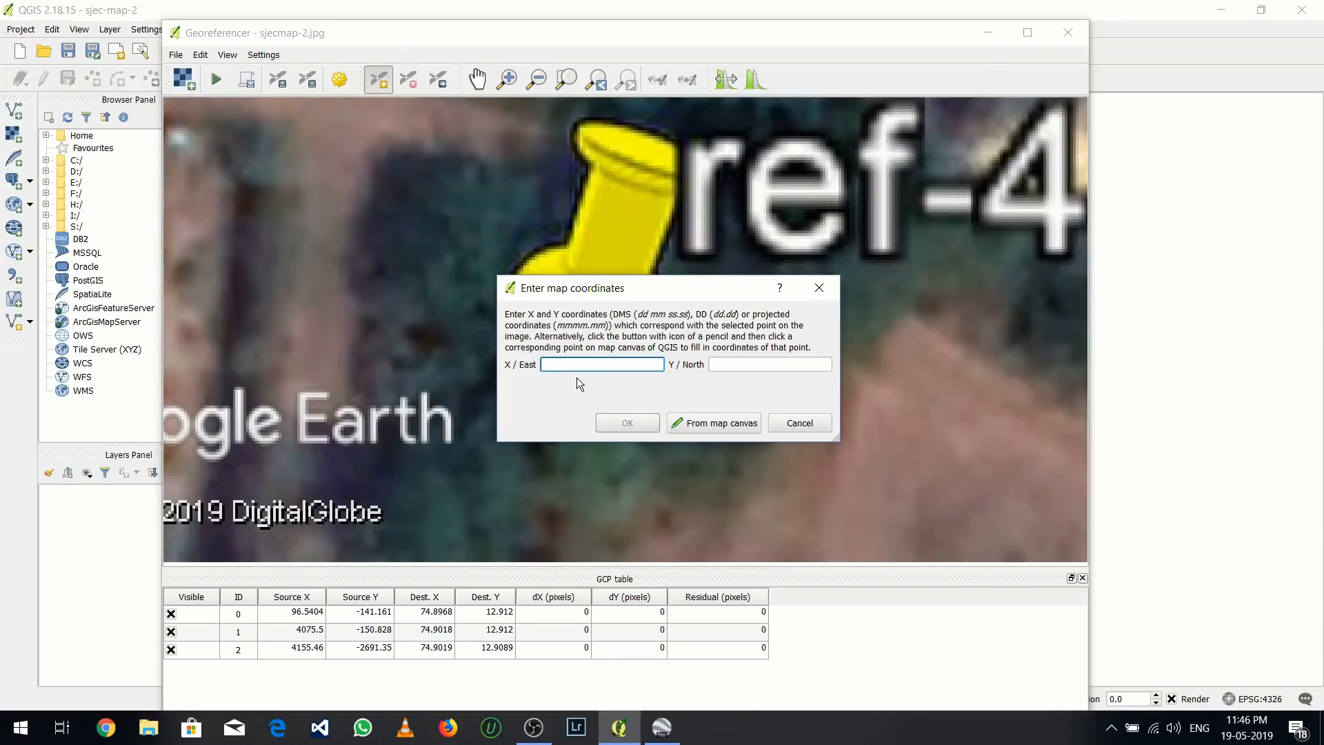
pyautogui.hotkey('ctrl', 'v')
# Copy ref-4's latitude from Google Earth, enter 12.908818 as the Y / North coordinate in QGIS and accept the point
pyautogui.click(662, 727)
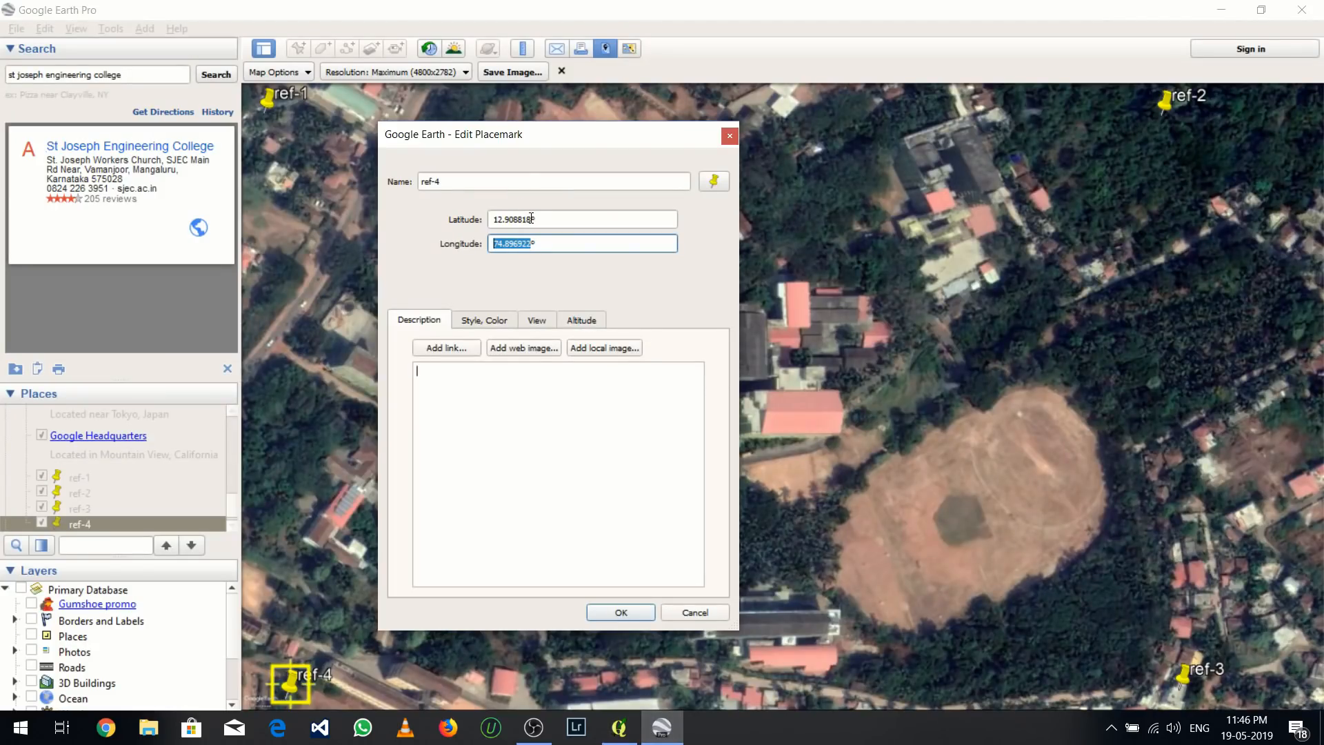
pyautogui.moveTo(531, 219); pyautogui.dragTo(496, 213)
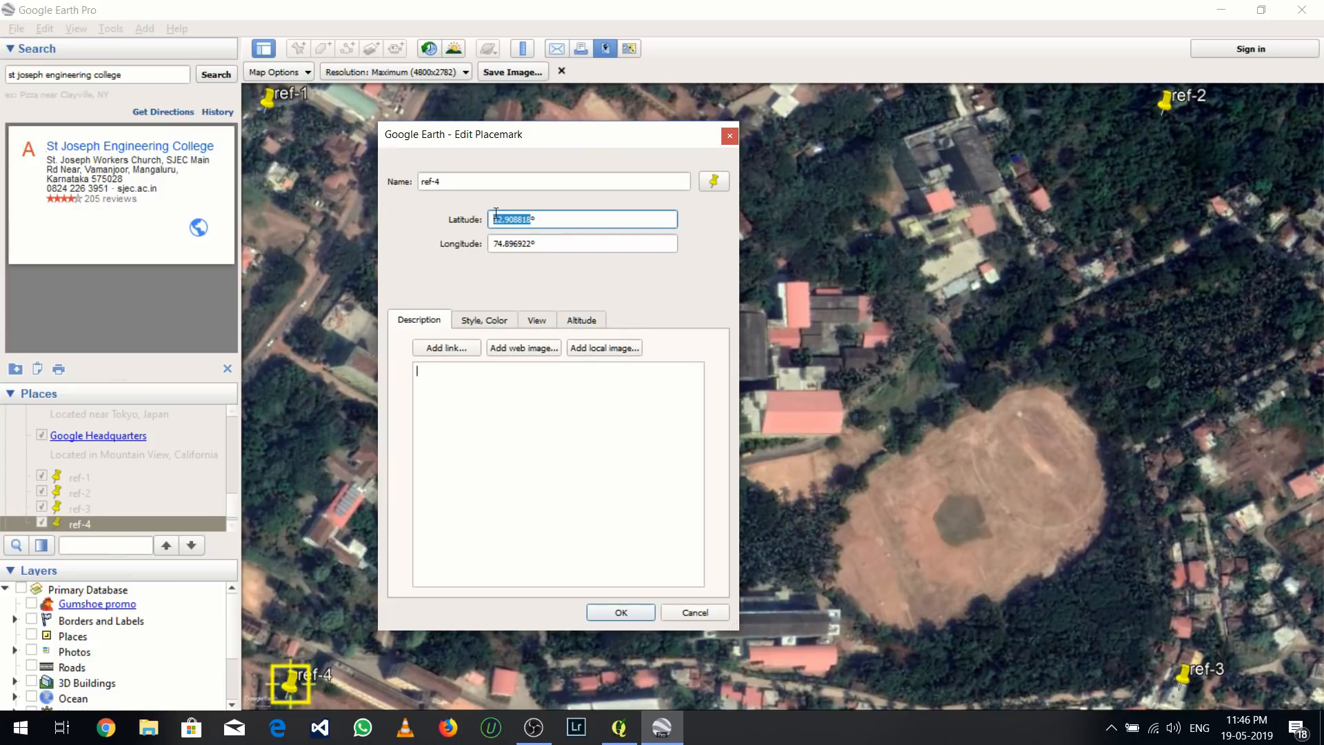
pyautogui.hotkey('ctrl', 'c')
pyautogui.click(619, 727)
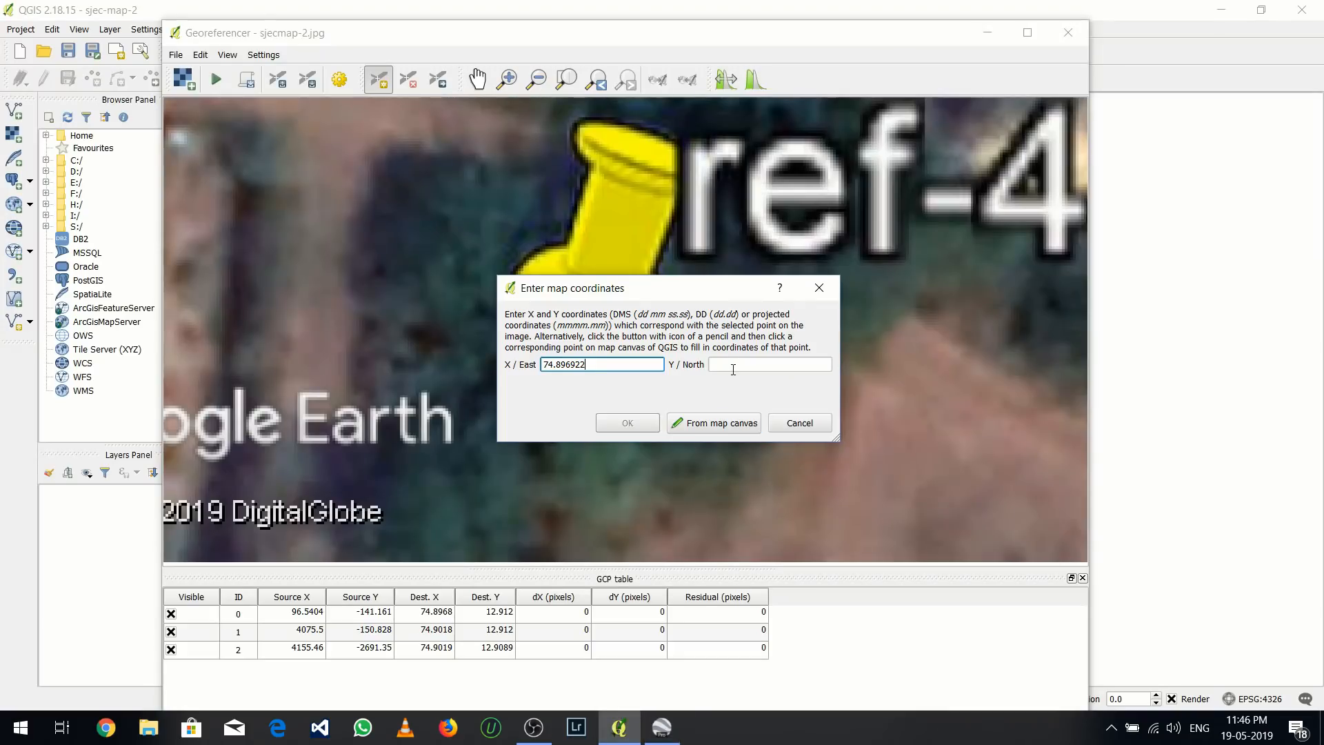
pyautogui.click(734, 365)
pyautogui.hotkey('ctrl', 'v')
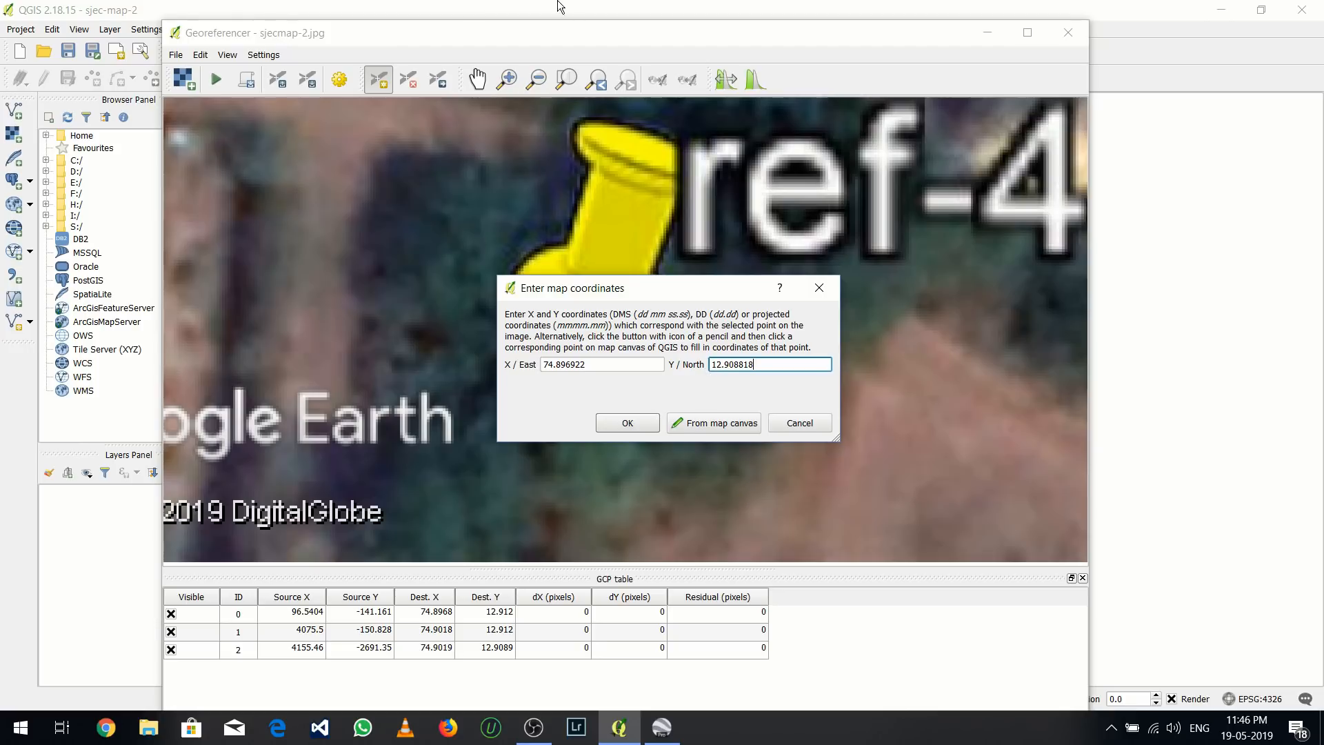
pyautogui.click(629, 424)
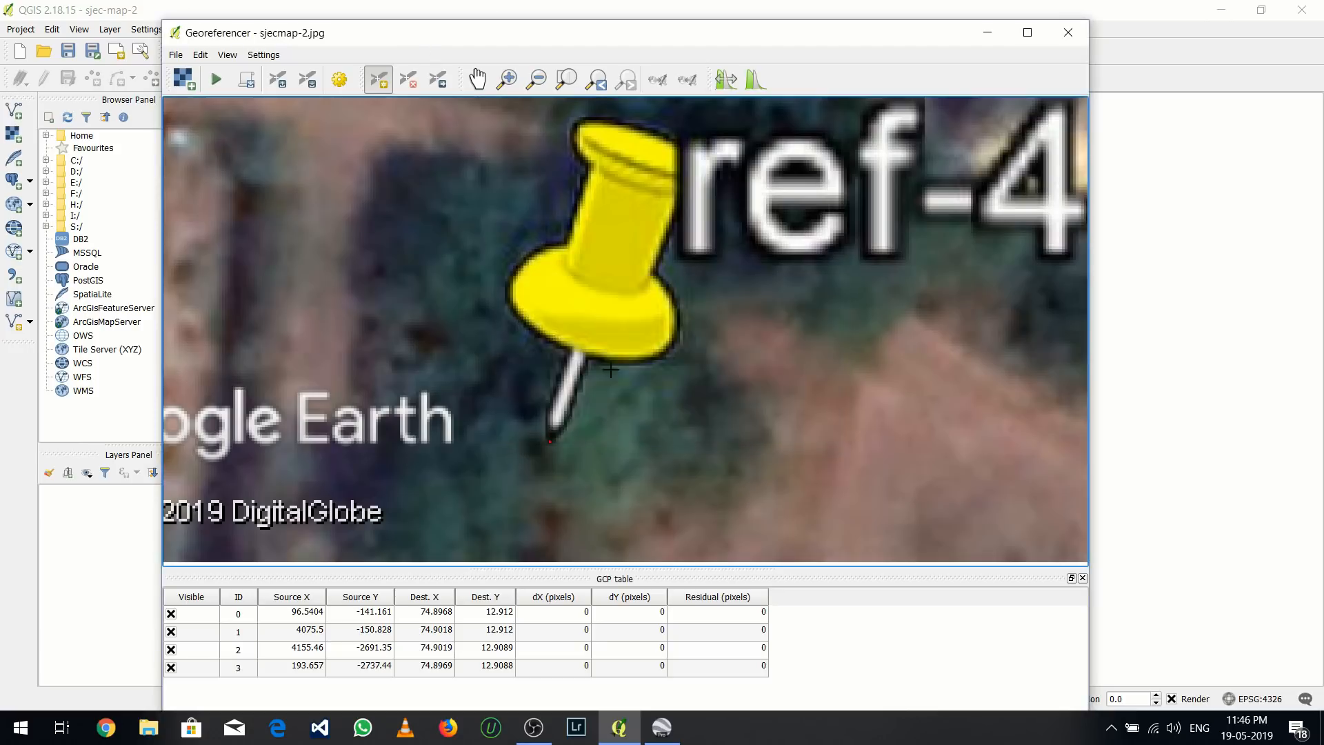
# Set the georeferencing transformation type to Polynomial 1, resampling to Nearest neighbour and the target SRS to the default CRS, EPSG:4326 WGS 84
pyautogui.scroll(-5, 606, 364)
pyautogui.moveTo(615, 329); pyautogui.dragTo(457, 392)
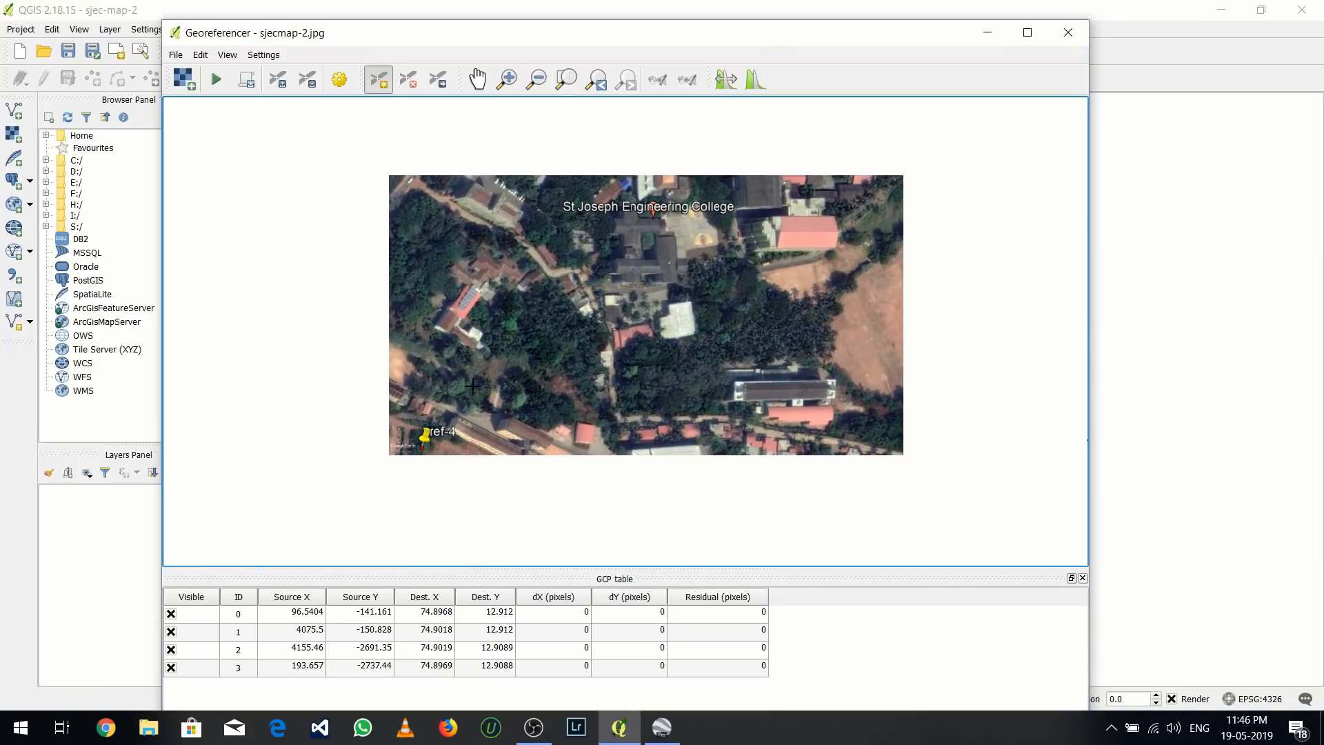
pyautogui.moveTo(563, 360); pyautogui.dragTo(529, 398)
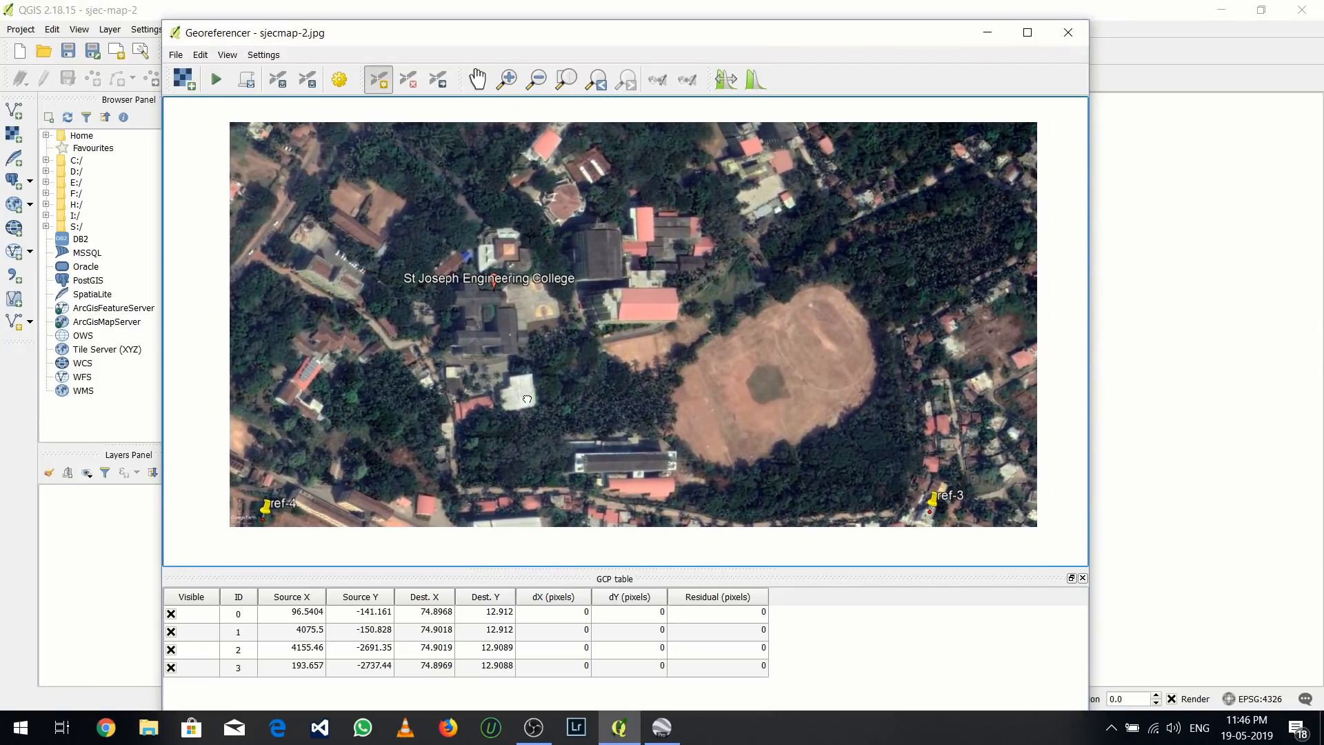
pyautogui.click(340, 79)
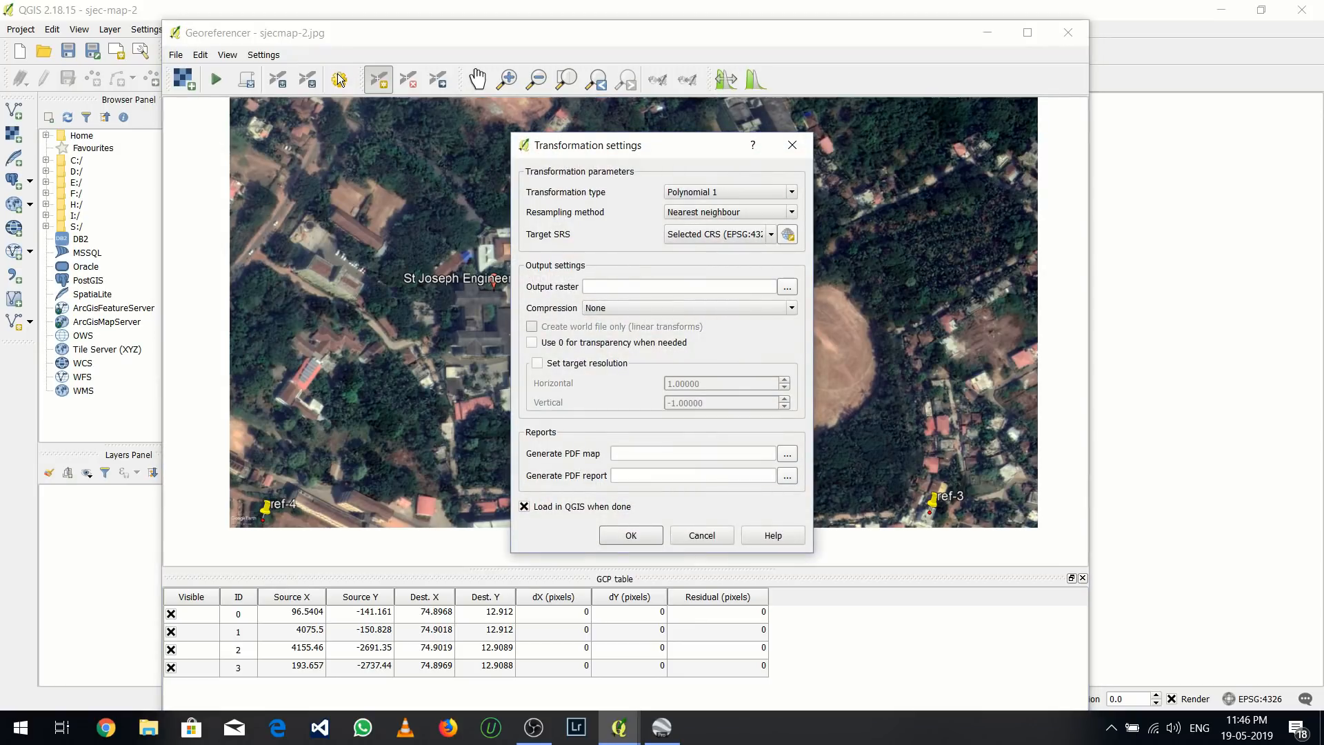
pyautogui.click(732, 192)
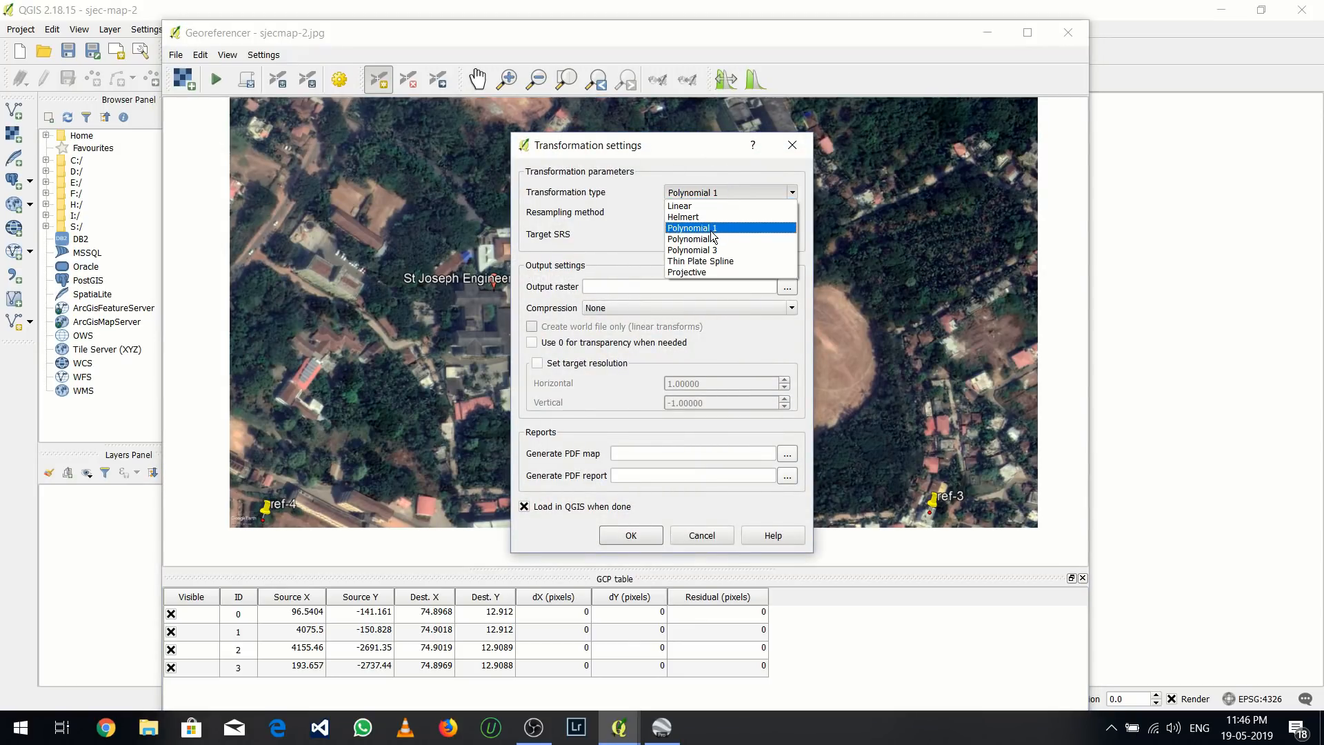
pyautogui.click(712, 232)
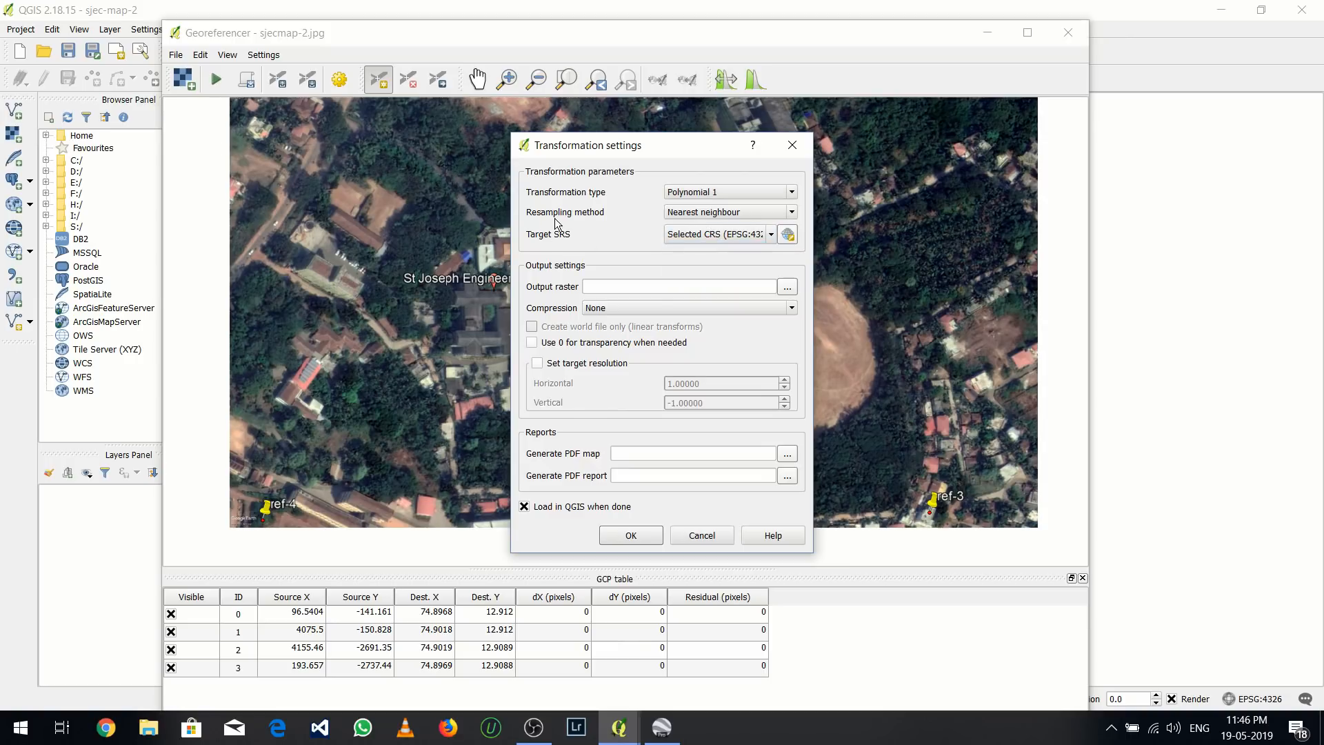
pyautogui.click(712, 211)
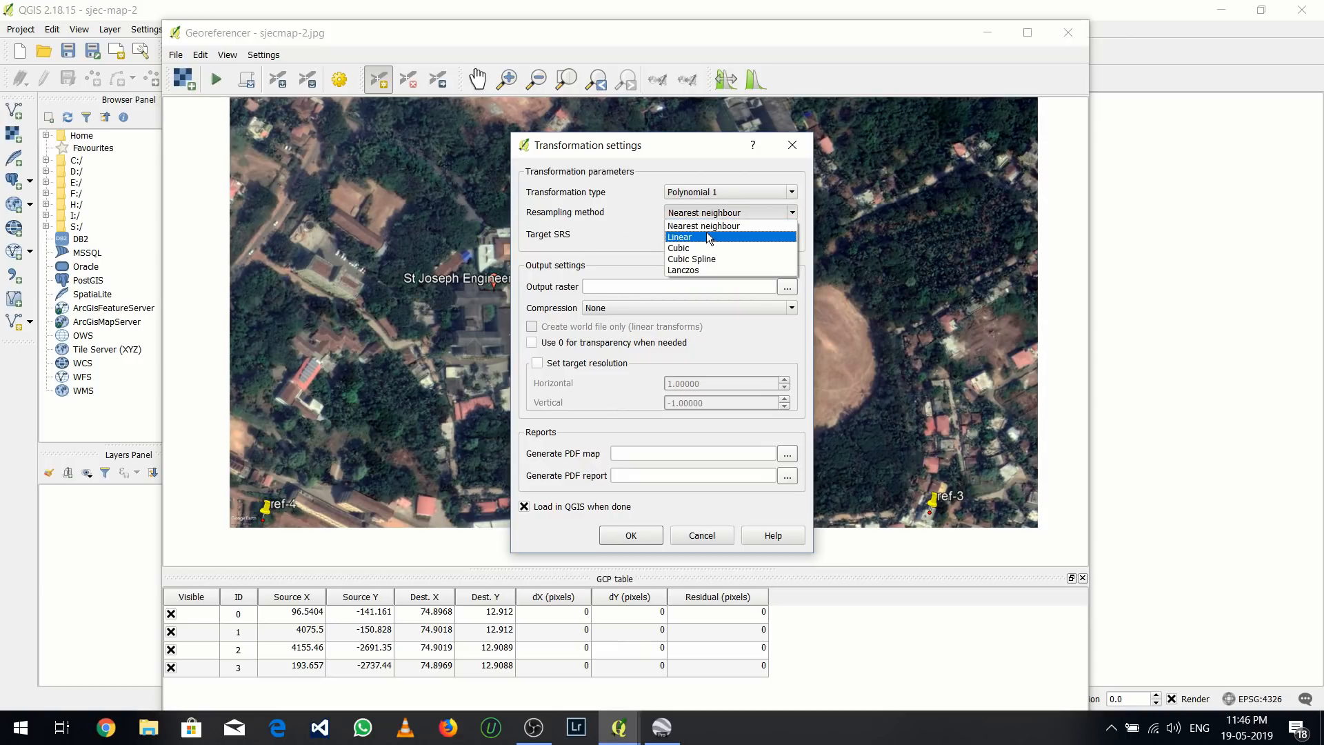
pyautogui.click(706, 228)
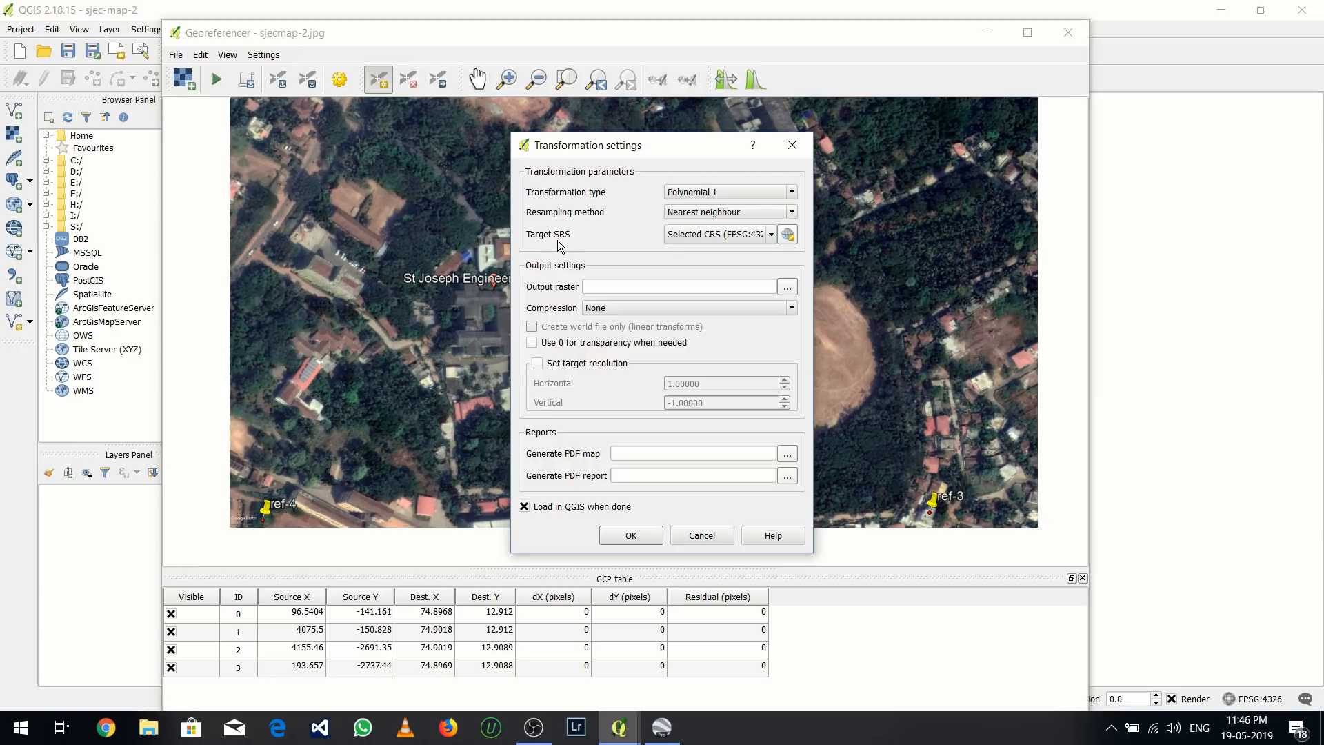
pyautogui.click(690, 232)
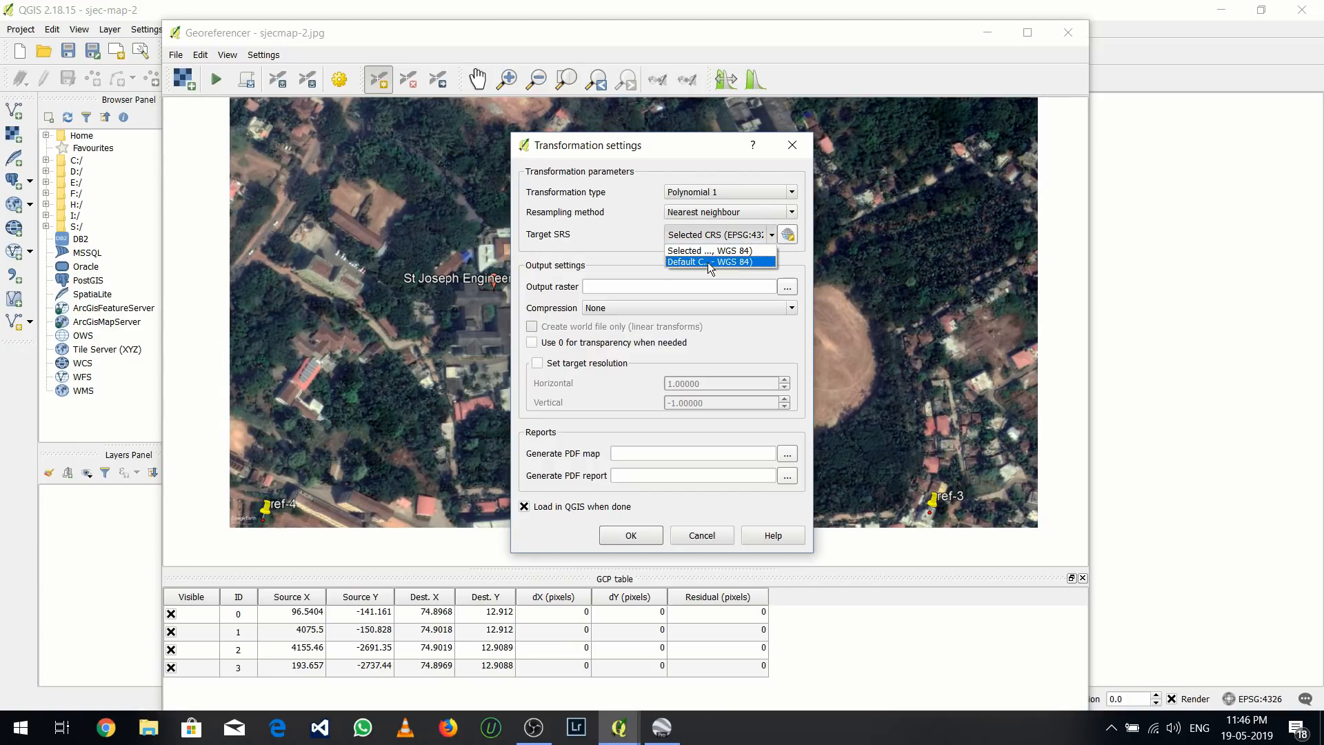
pyautogui.click(710, 262)
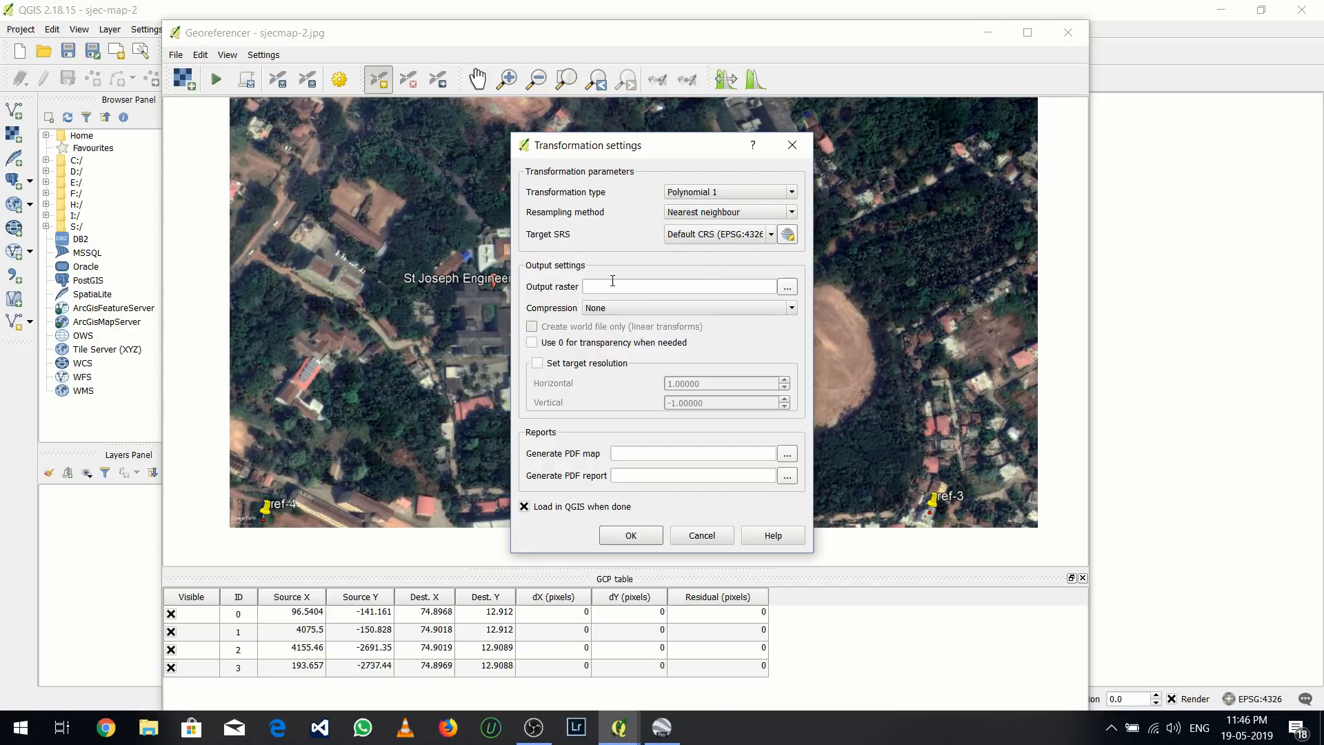
# Set the output raster to sjecmap-2_modified.tif in the S:/QGIS folder and accept the transformation settings
pyautogui.click(787, 287)
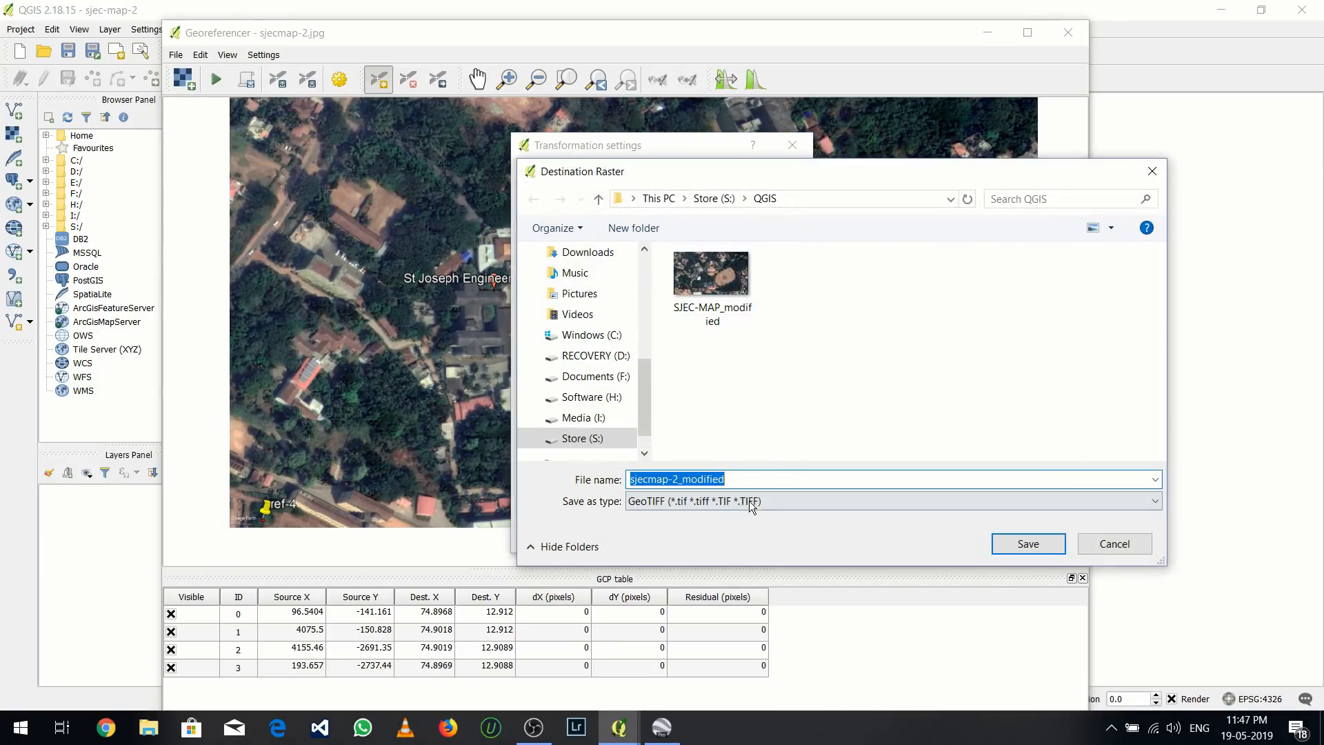
pyautogui.click(1028, 543)
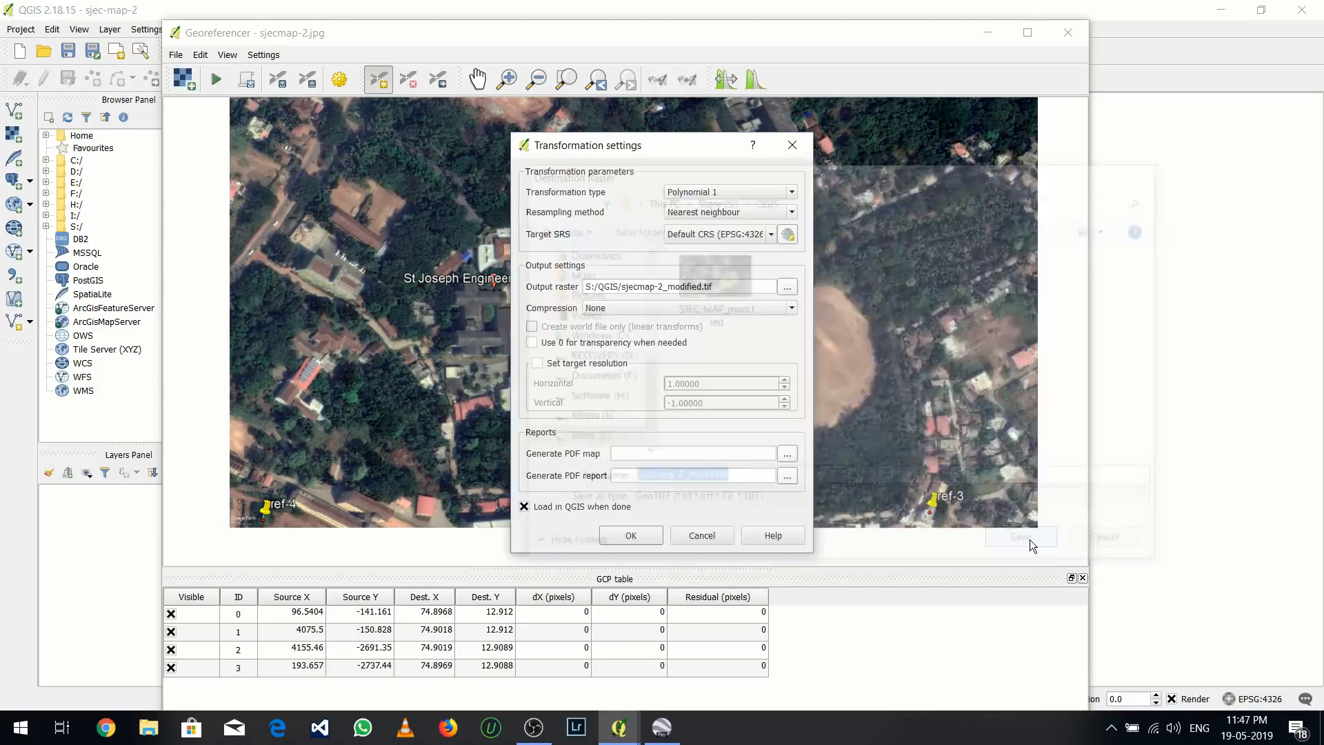
pyautogui.click(794, 291)
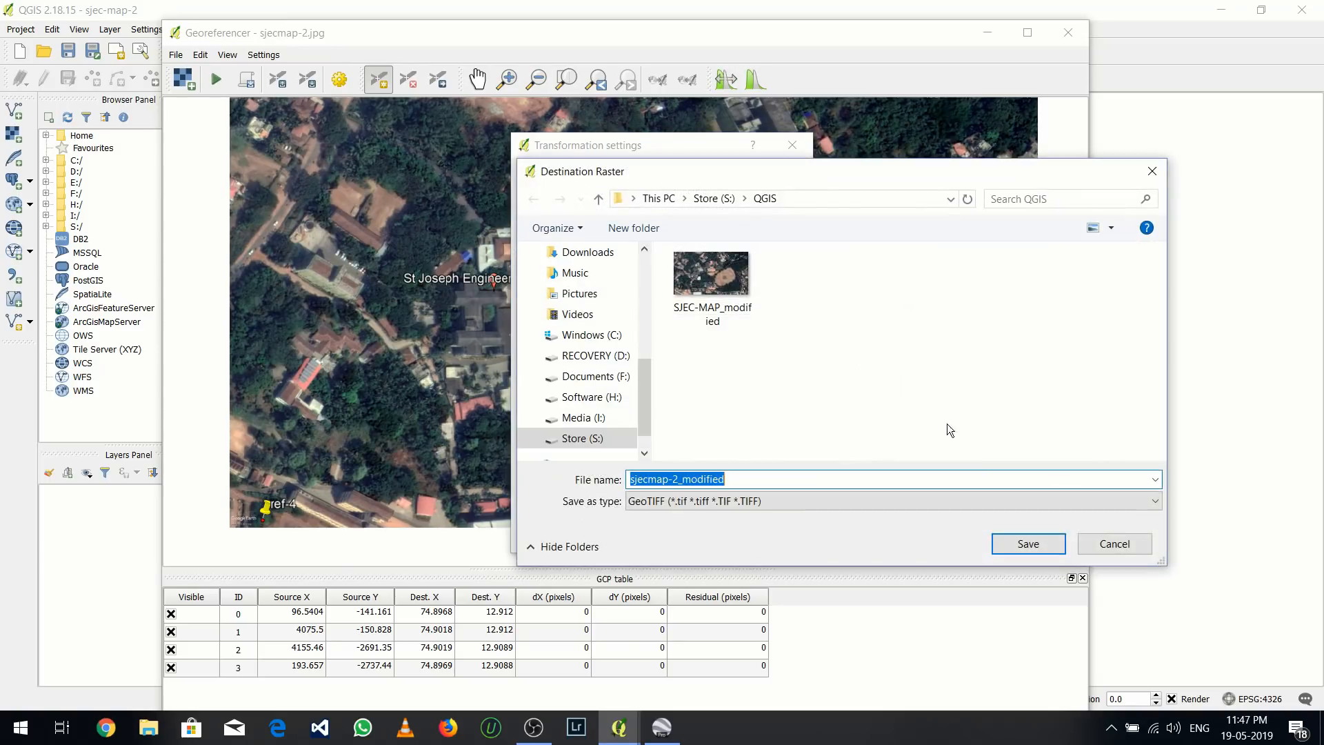
pyautogui.click(1028, 545)
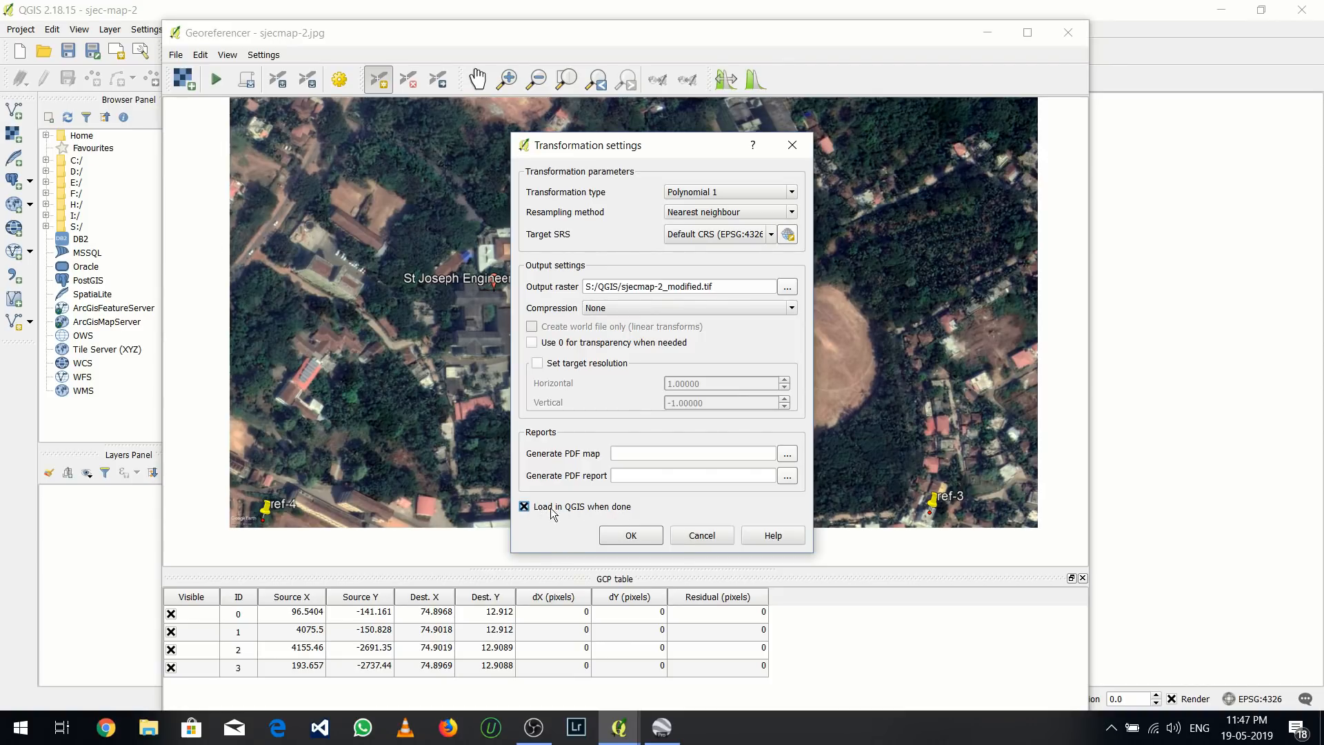
pyautogui.click(631, 530)
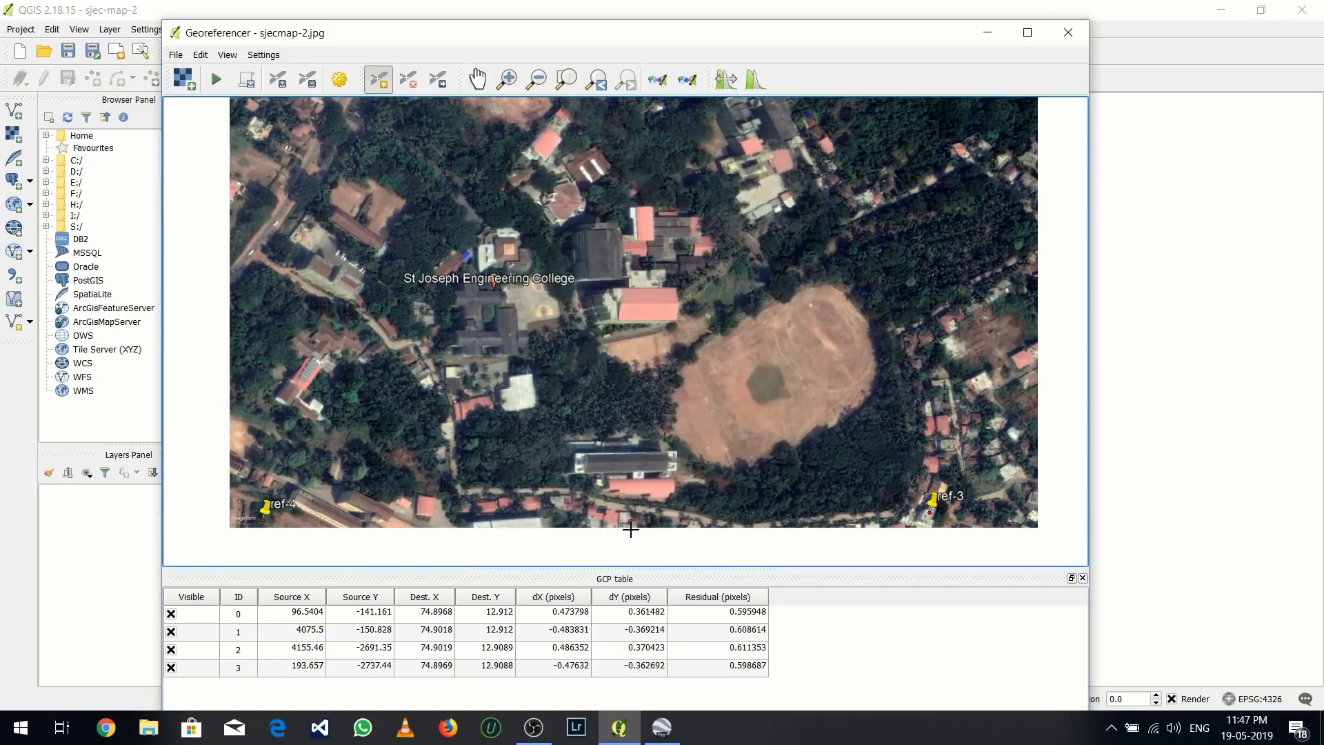
# Run the georeferencing, then close the Georeferencer and save the GCP points
pyautogui.moveTo(433, 251); pyautogui.dragTo(404, 271)
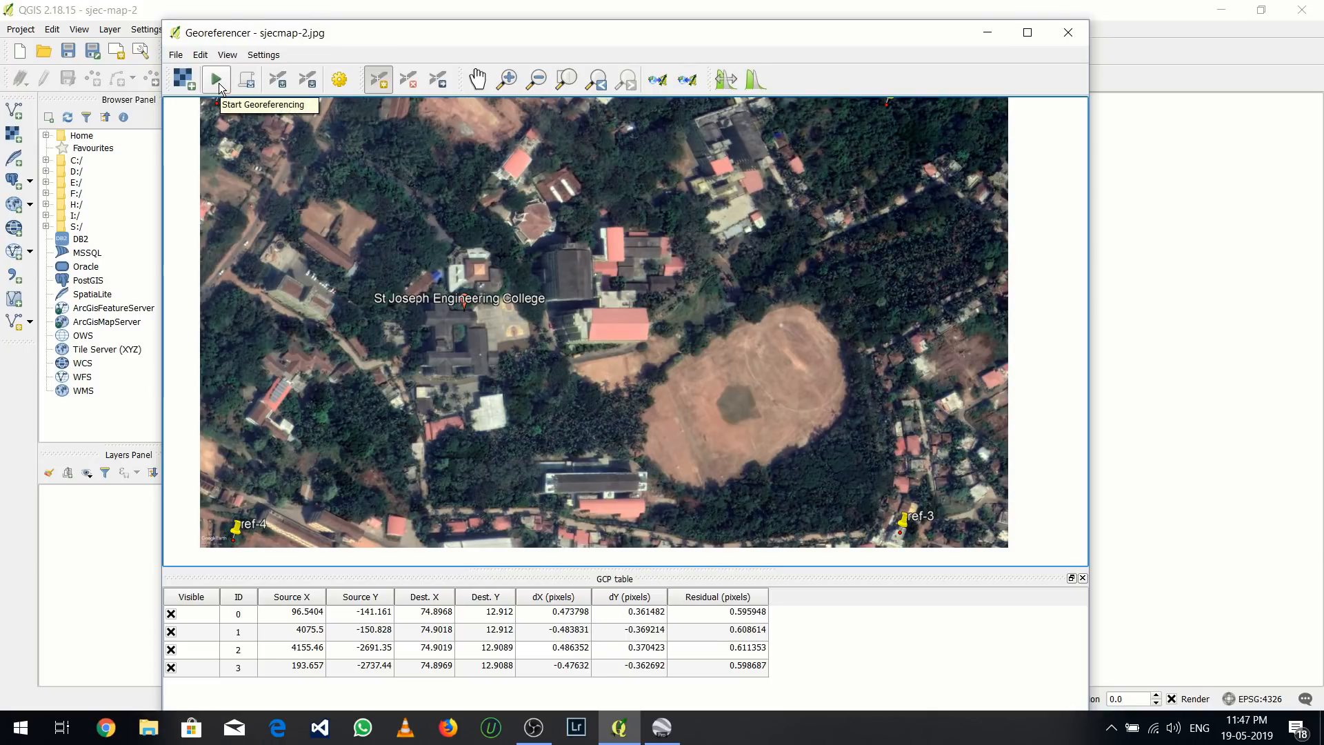
pyautogui.click(217, 81)
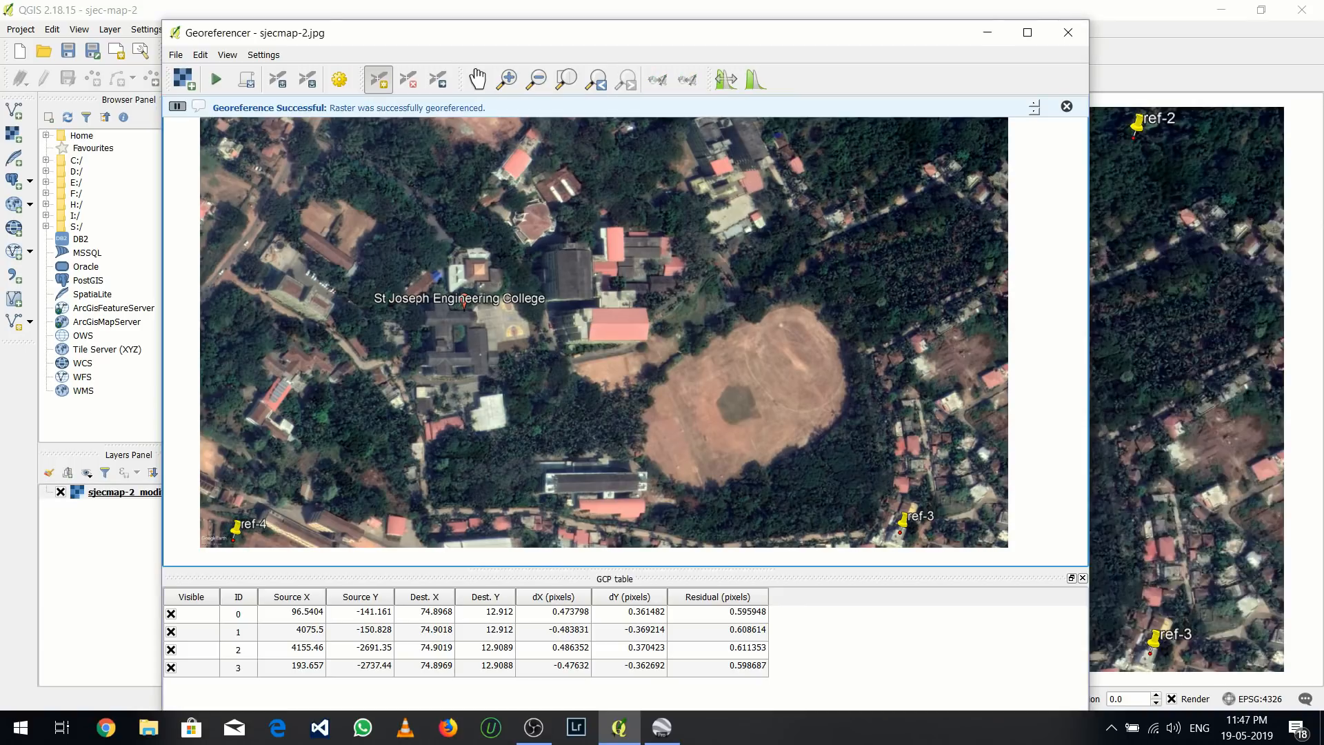
pyautogui.moveTo(891, 35); pyautogui.dragTo(699, 119)
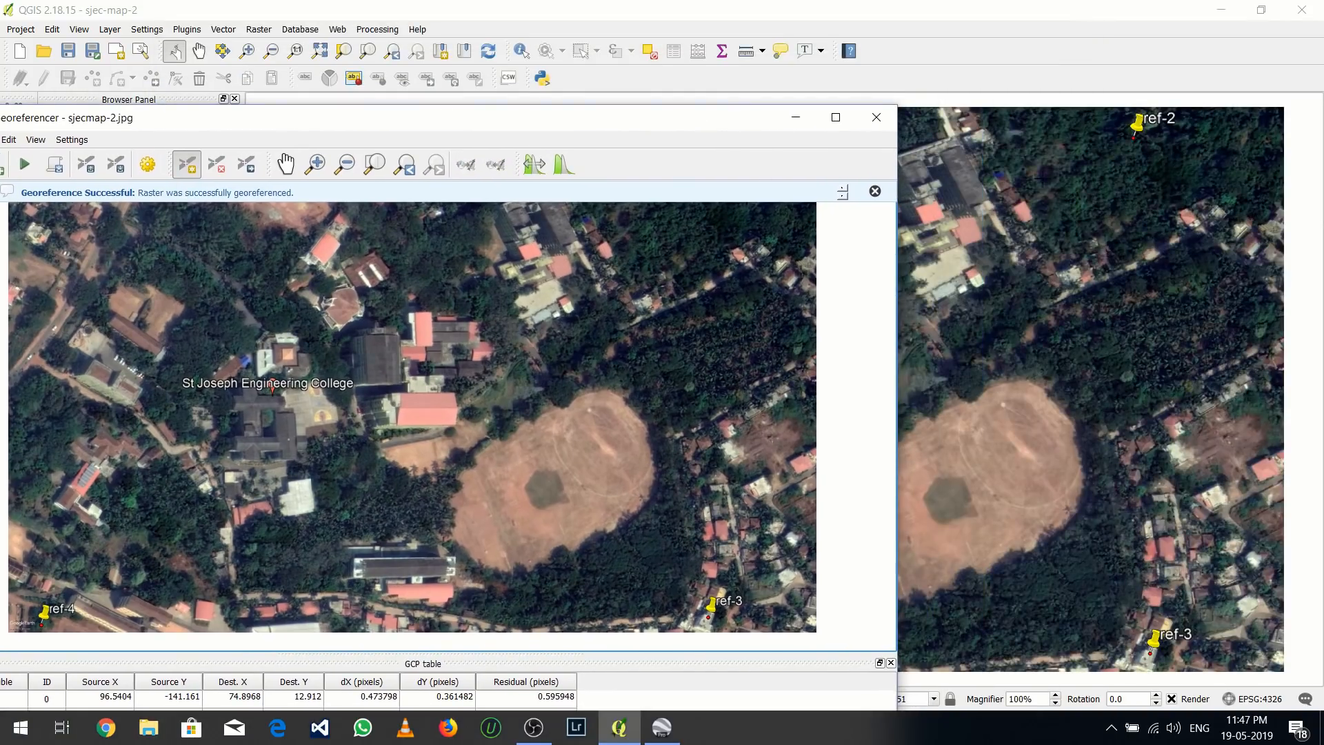
pyautogui.click(876, 122)
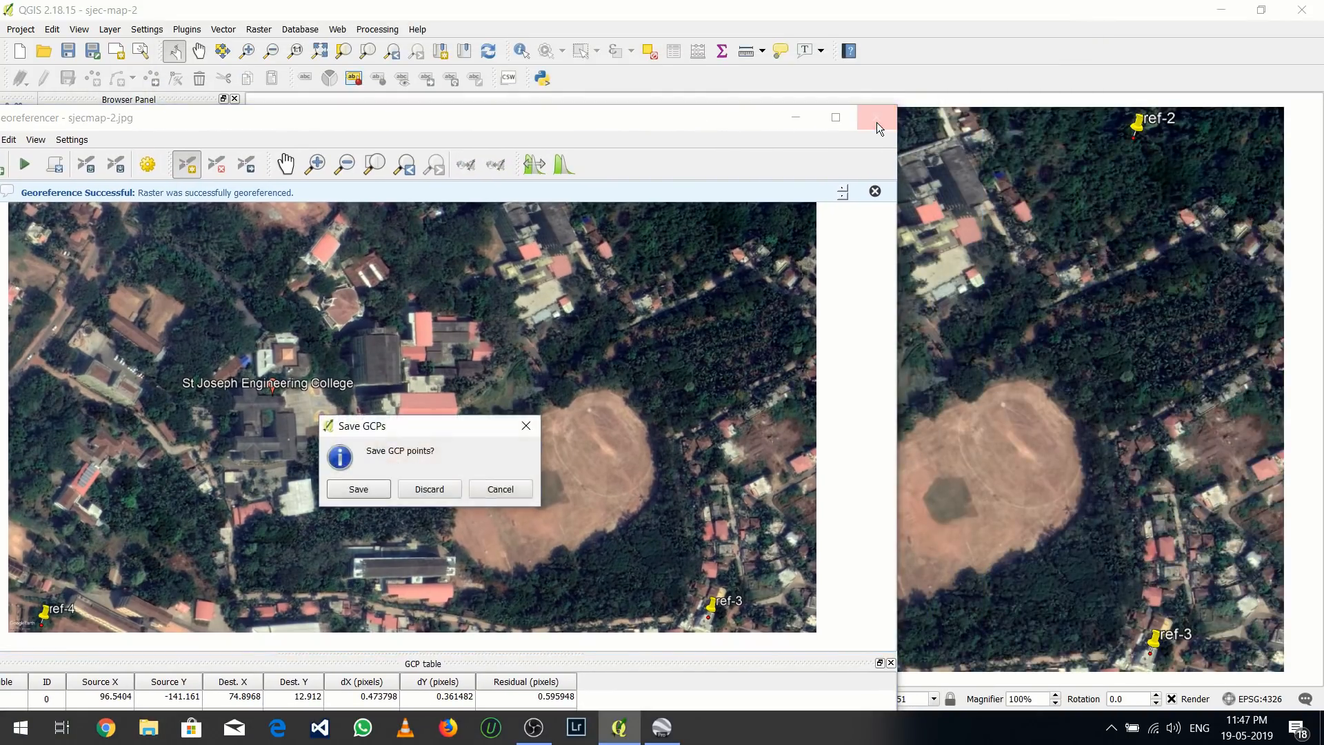
pyautogui.click(359, 489)
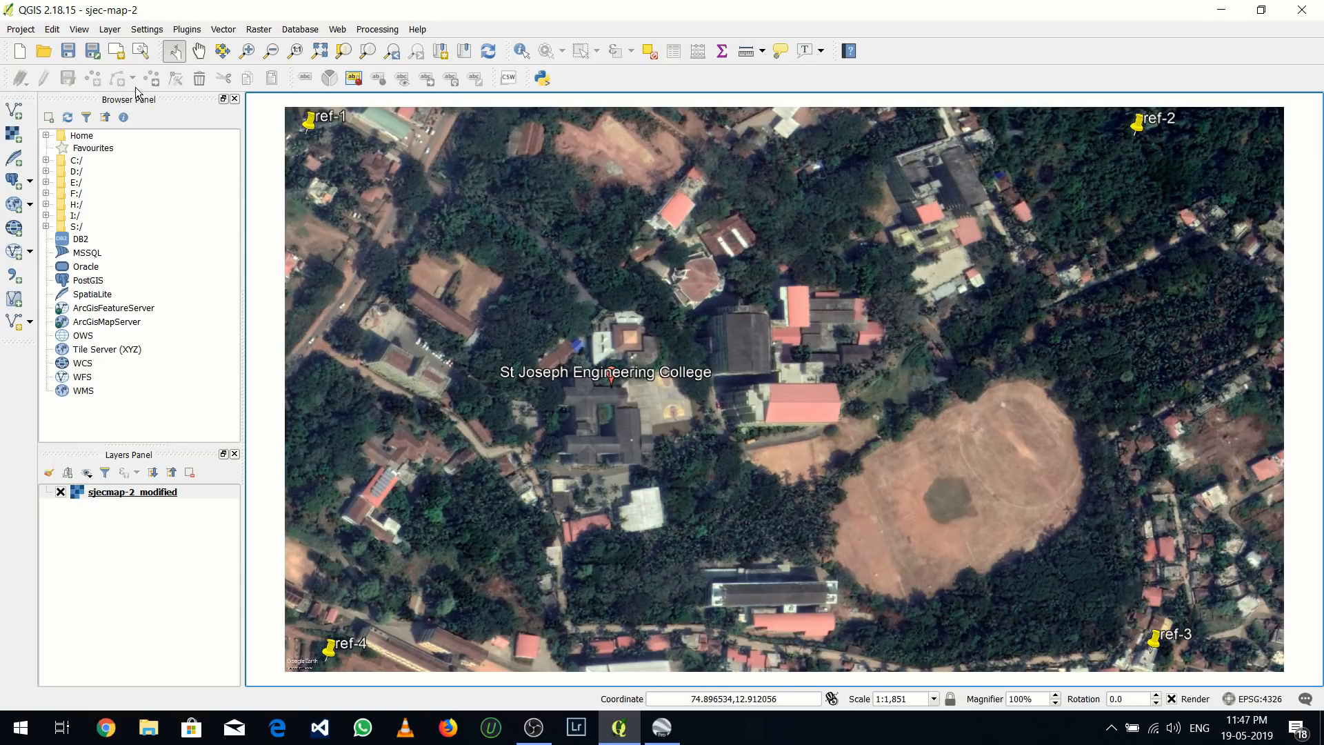
# Define a new point shapefile layer with the default CRS EPSG:4326 - WGS 84 and an additional text field of length 80
pyautogui.click(109, 33)
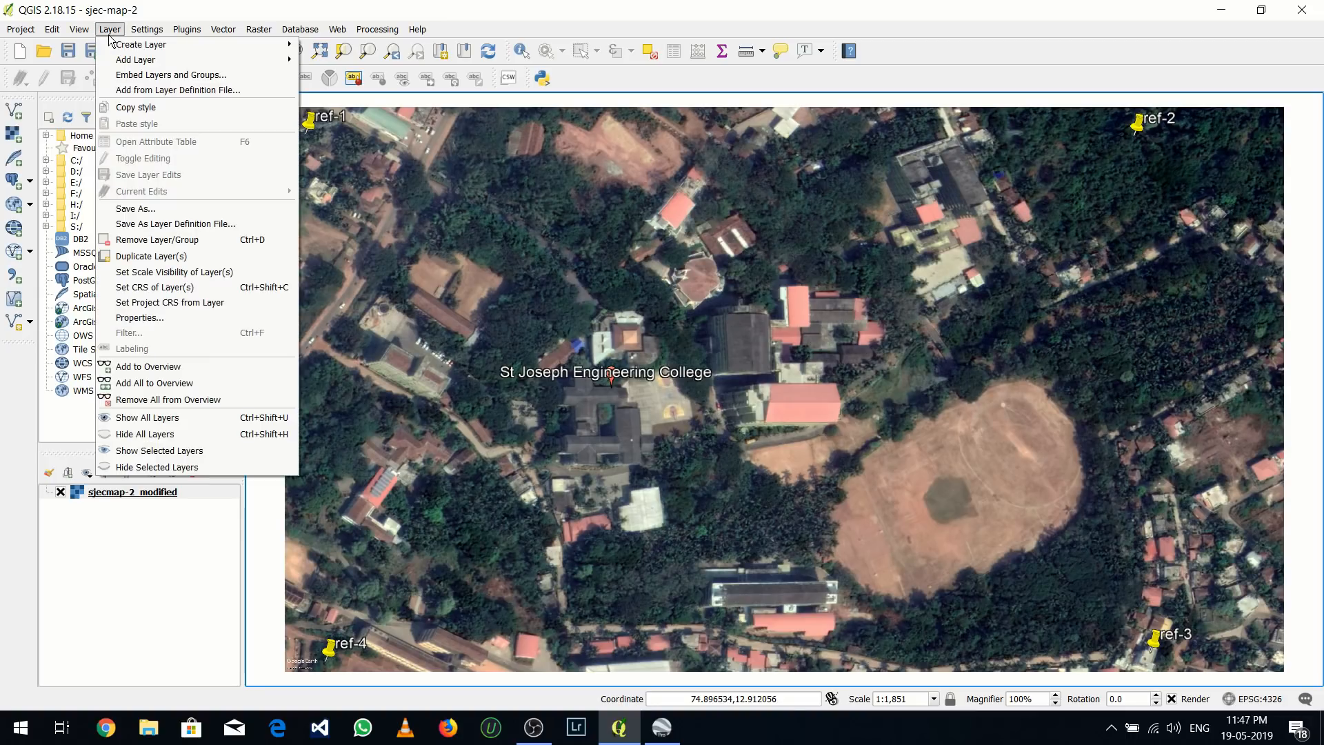
pyautogui.moveTo(112, 47)
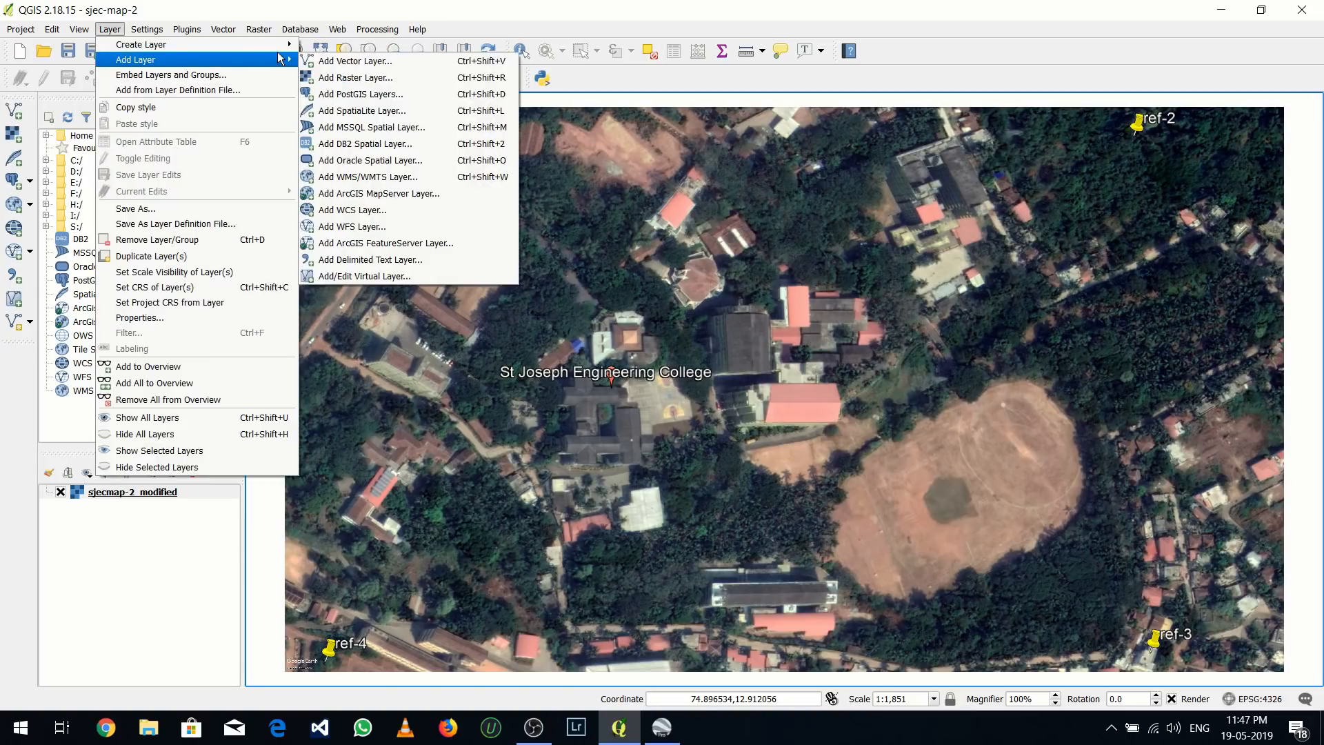
pyautogui.click(321, 45)
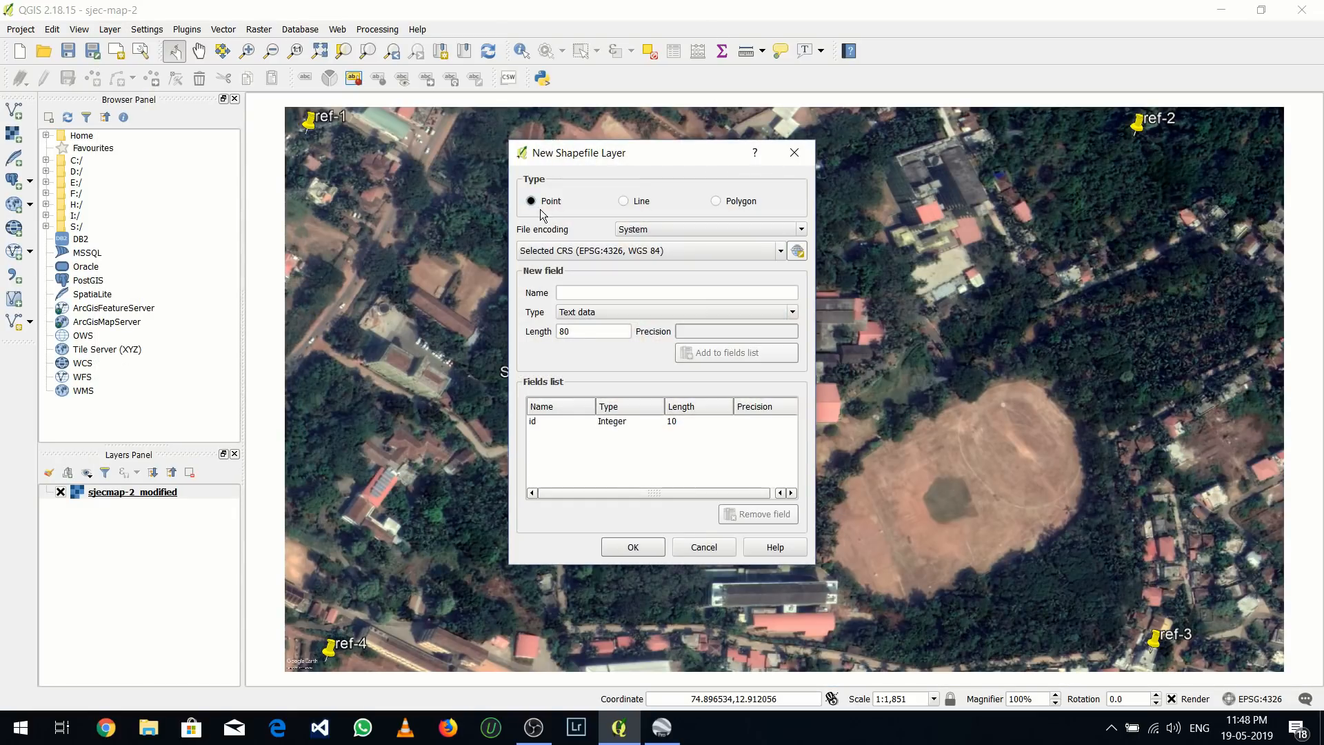
pyautogui.click(608, 297)
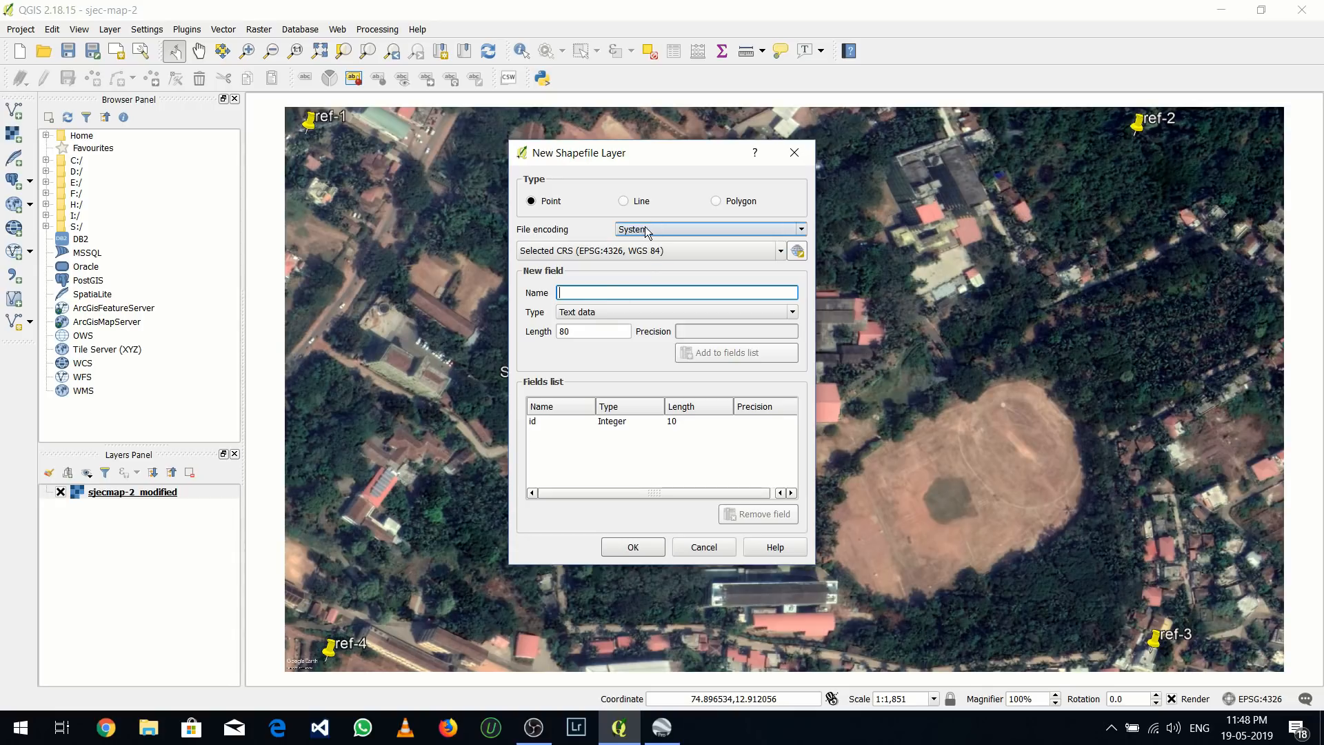
pyautogui.click(683, 245)
pyautogui.click(658, 278)
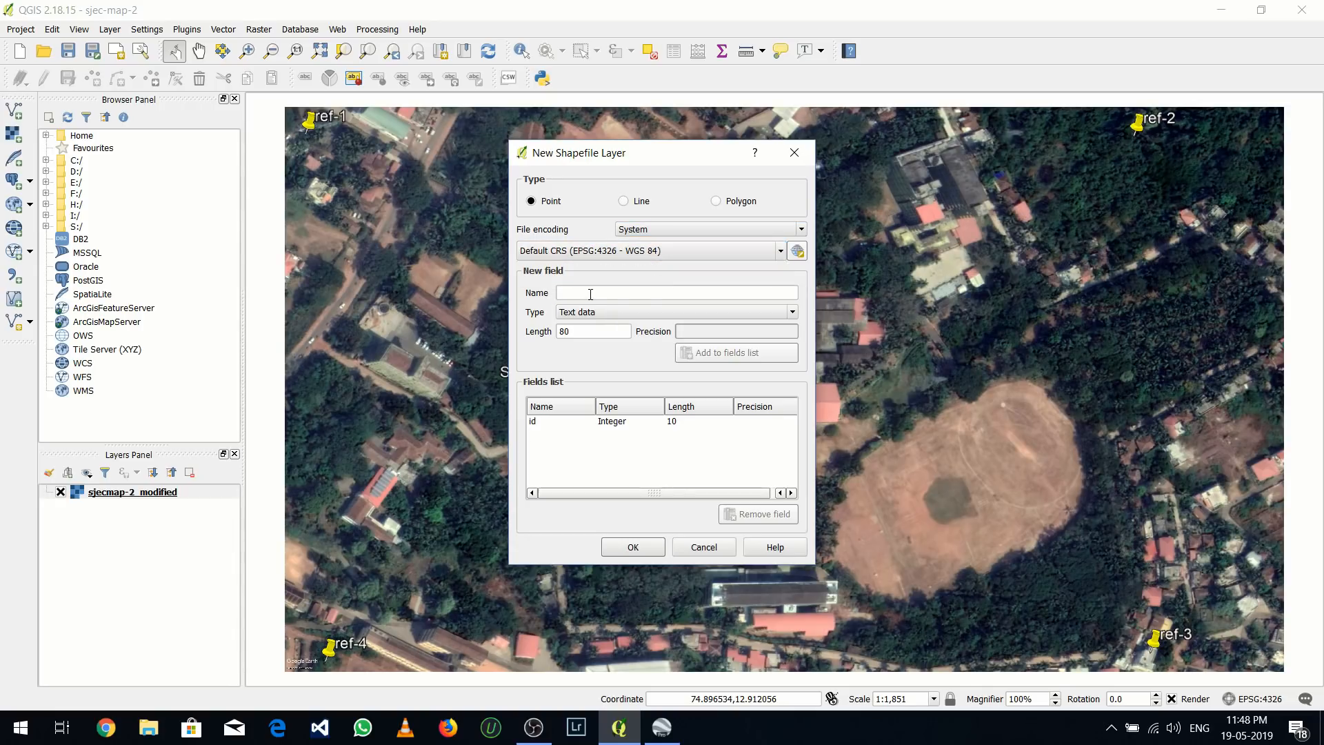
pyautogui.click(590, 293)
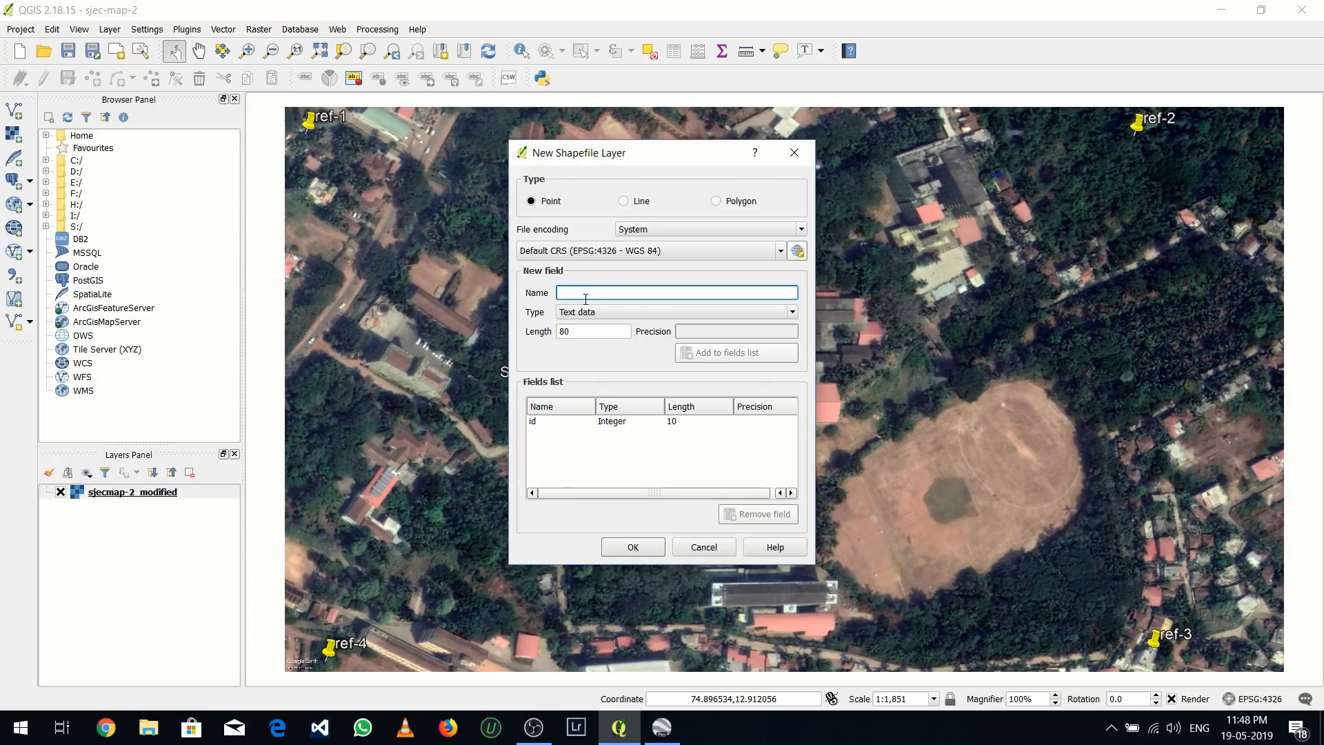
pyautogui.write('POINT')
pyautogui.click(698, 358)
pyautogui.click(645, 549)
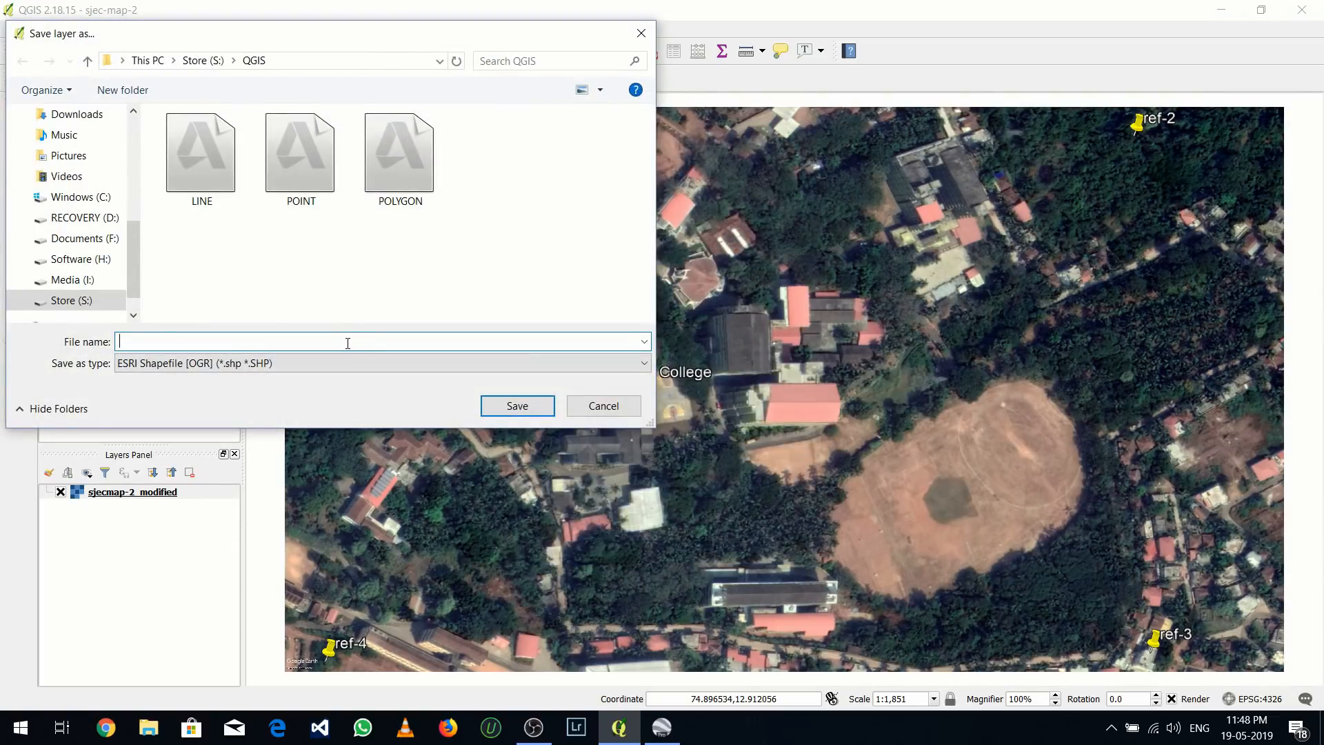
# Save the point layer as POINT.shp in the QGIS folder, replacing the existing file
pyautogui.write('POINT')
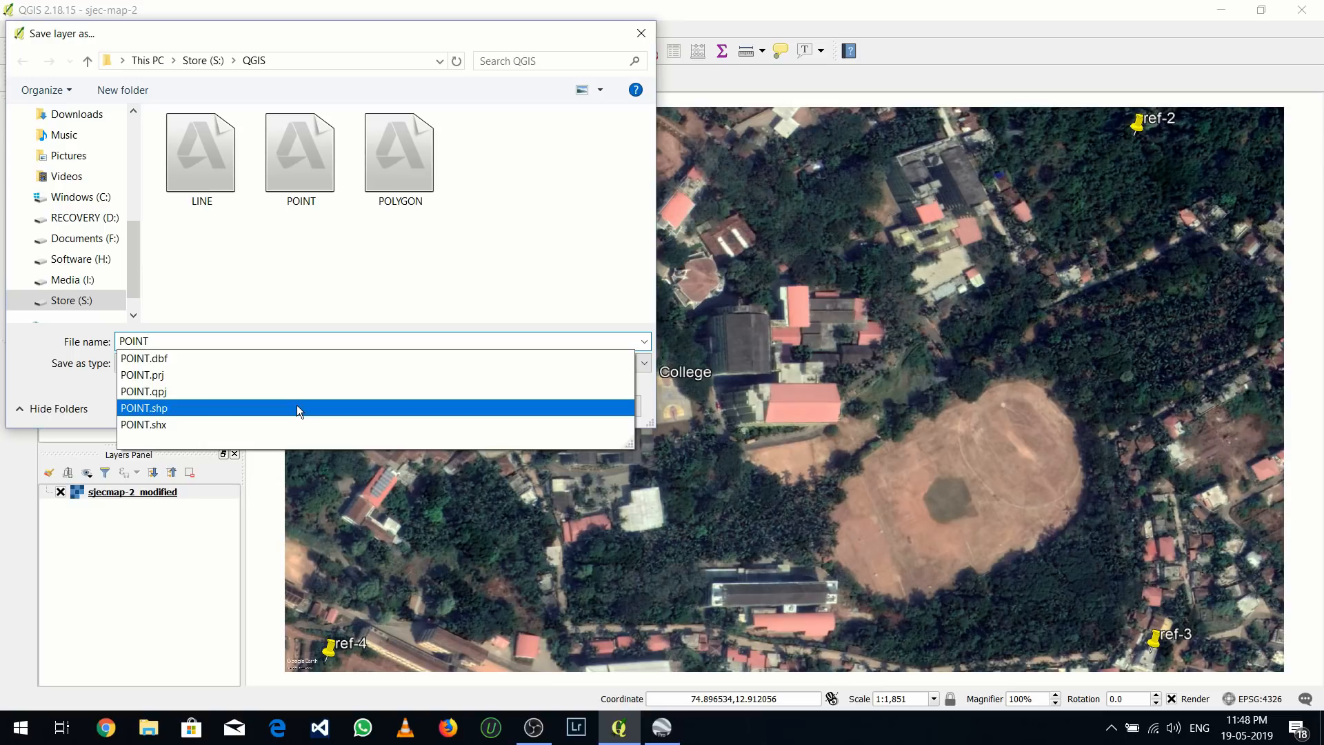
pyautogui.click(325, 409)
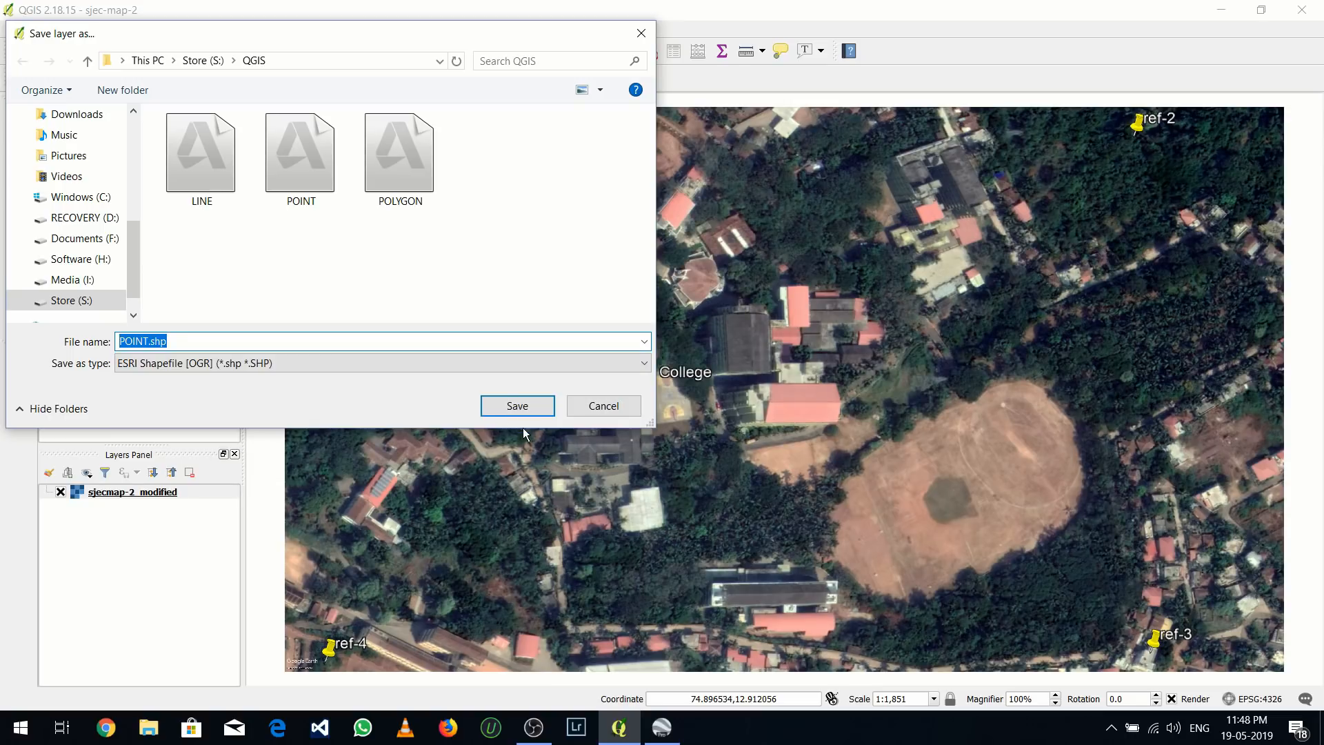
pyautogui.click(527, 407)
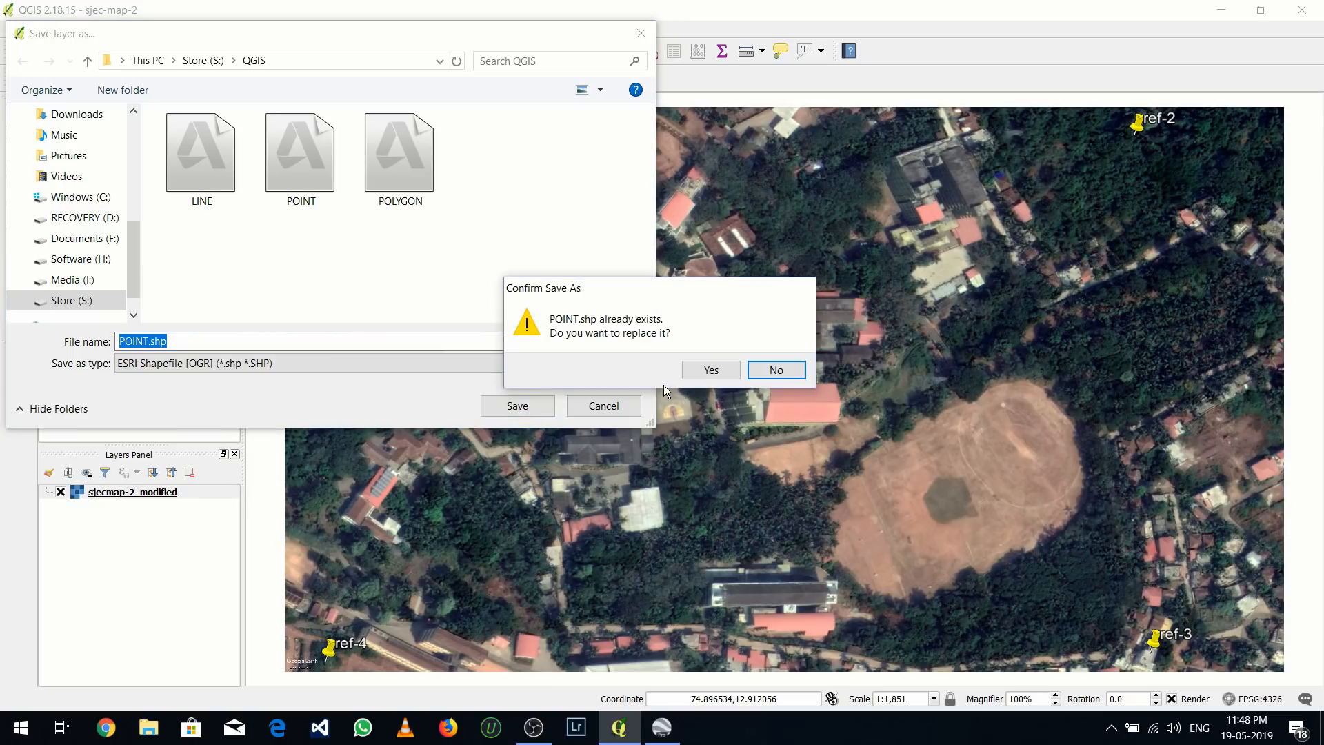
pyautogui.click(704, 372)
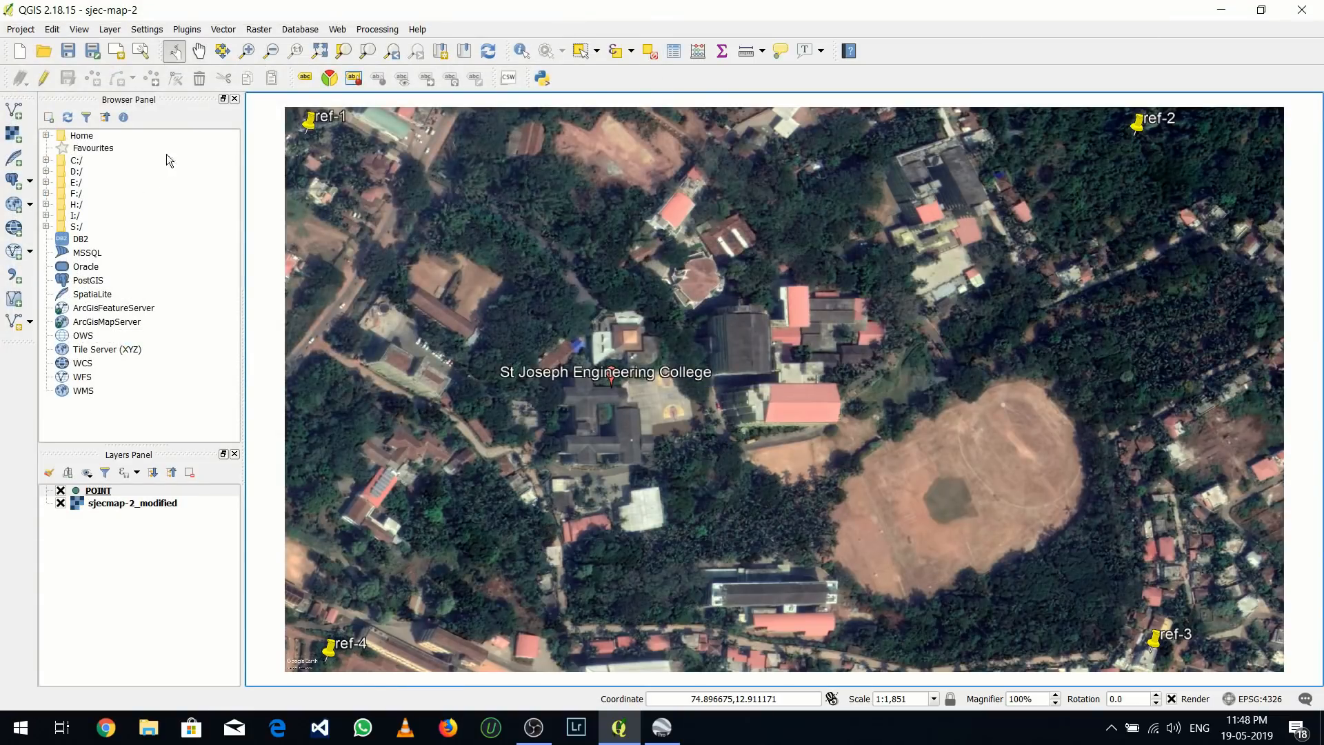
# Define a new line shapefile layer in EPSG:4326, WGS 84 with an additional text field named LINE and accept the definition
pyautogui.click(109, 31)
pyautogui.moveTo(117, 45)
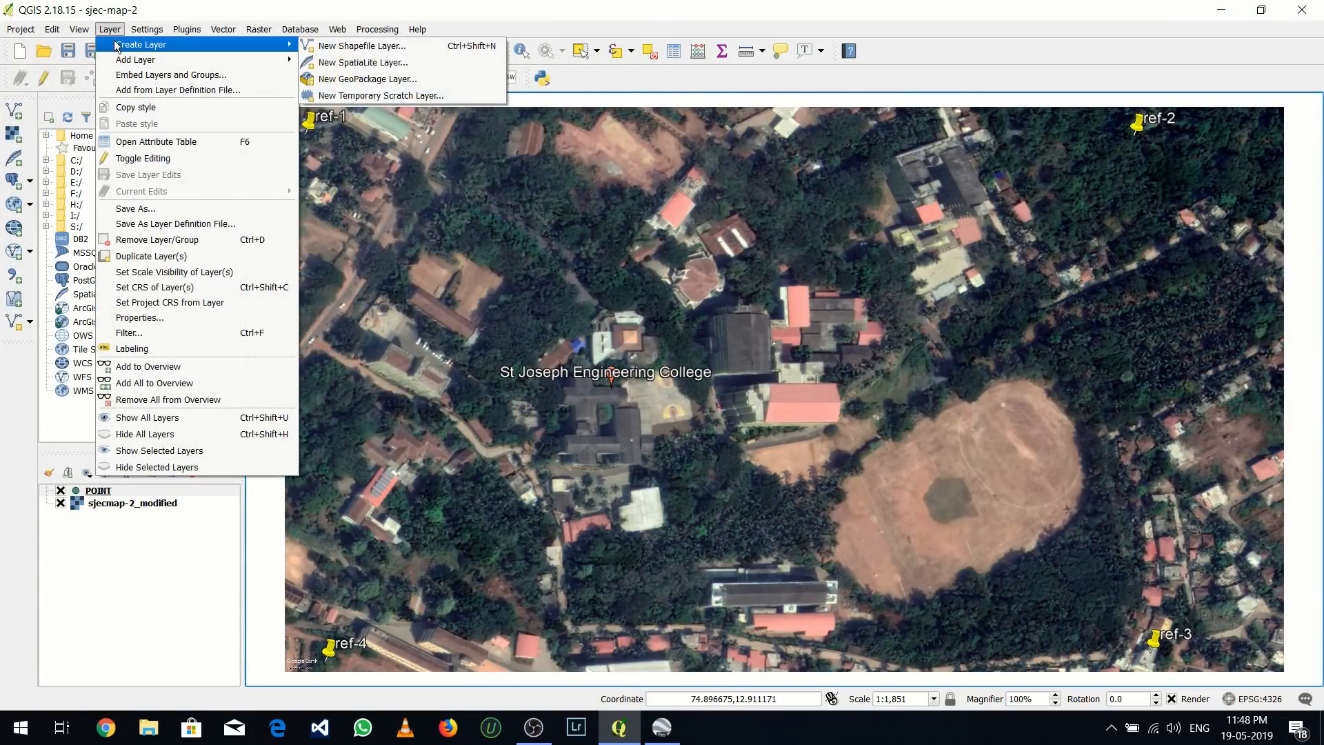
pyautogui.click(326, 47)
pyautogui.click(622, 200)
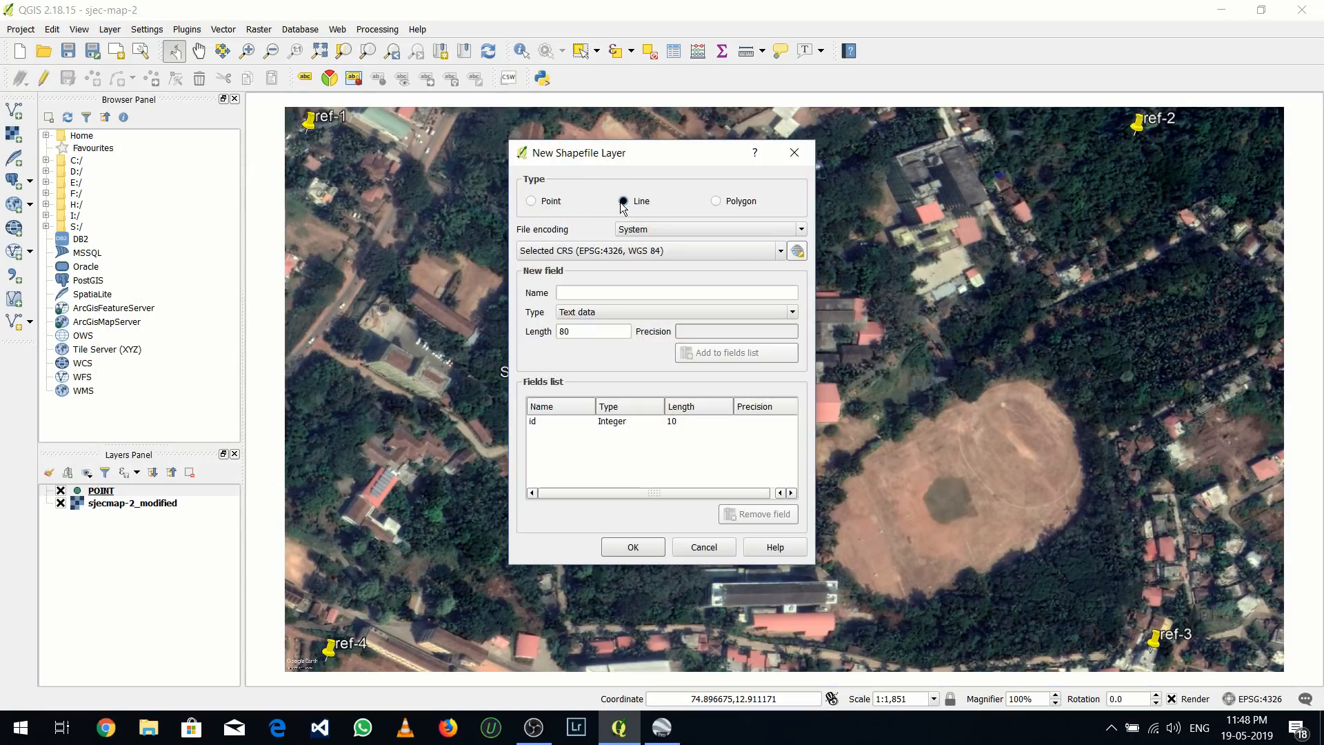
pyautogui.click(593, 291)
pyautogui.write('Li')
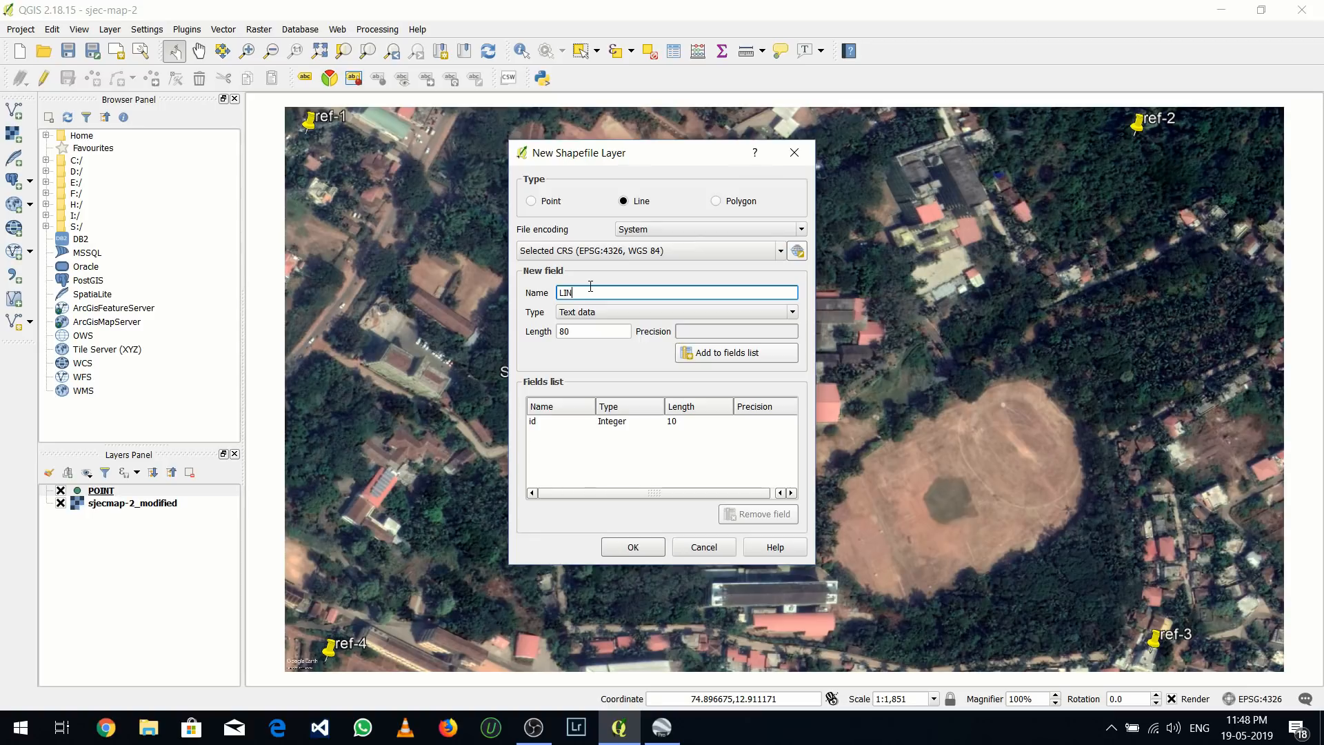
pyautogui.click(710, 364)
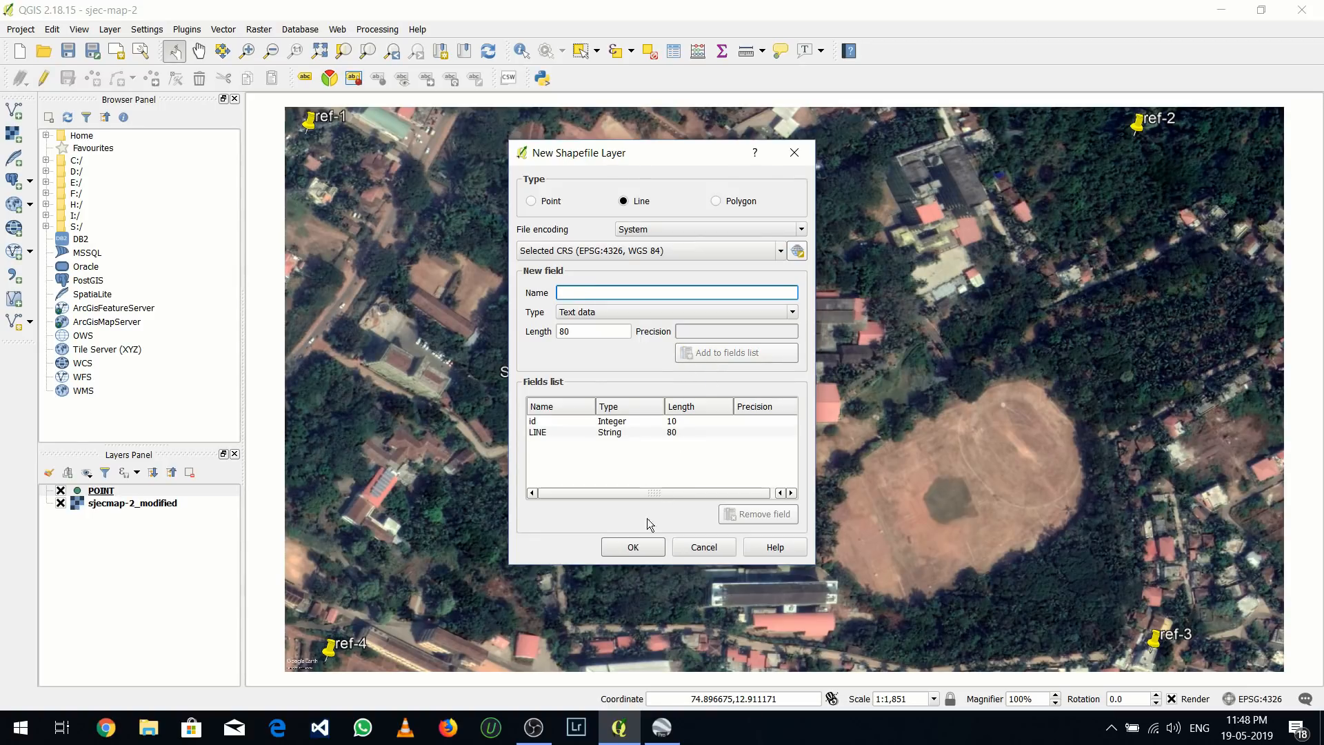
pyautogui.click(632, 546)
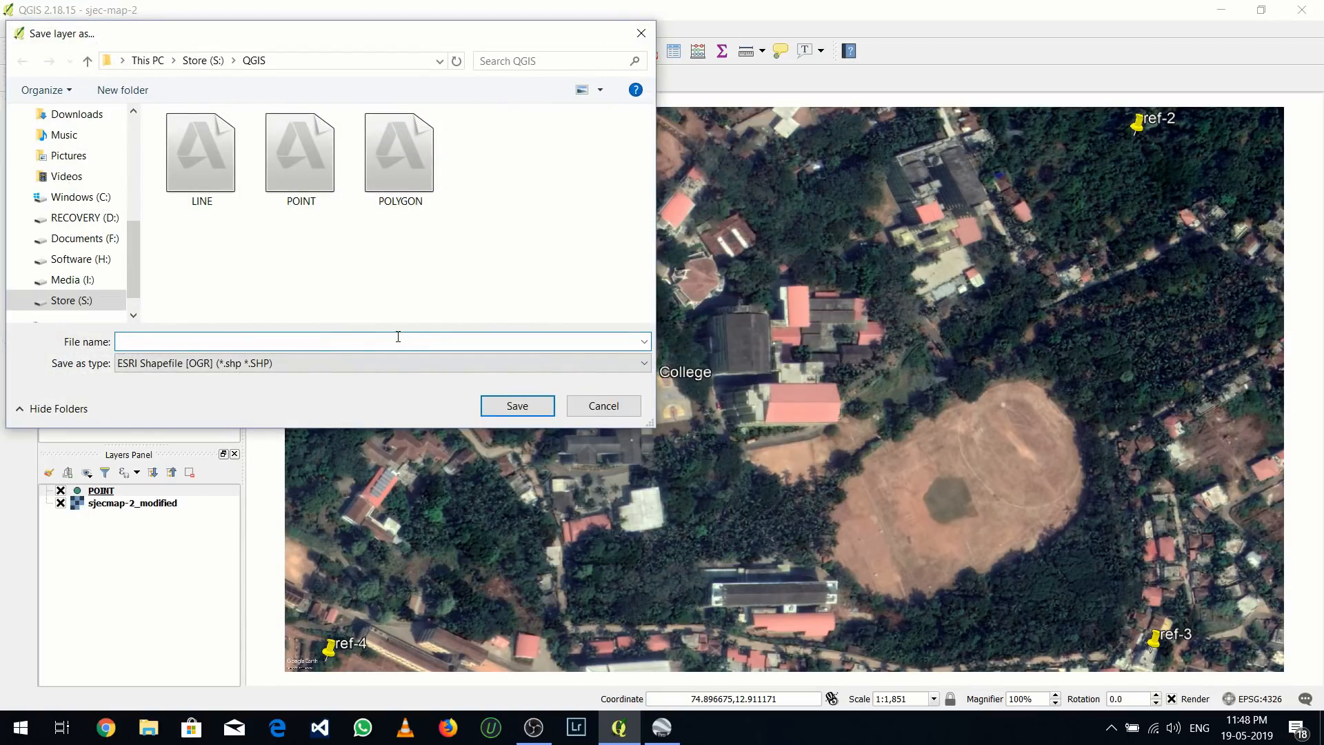
# Save the line layer as LINE.shp in the QGIS folder, replacing the existing file
pyautogui.write('LINE')
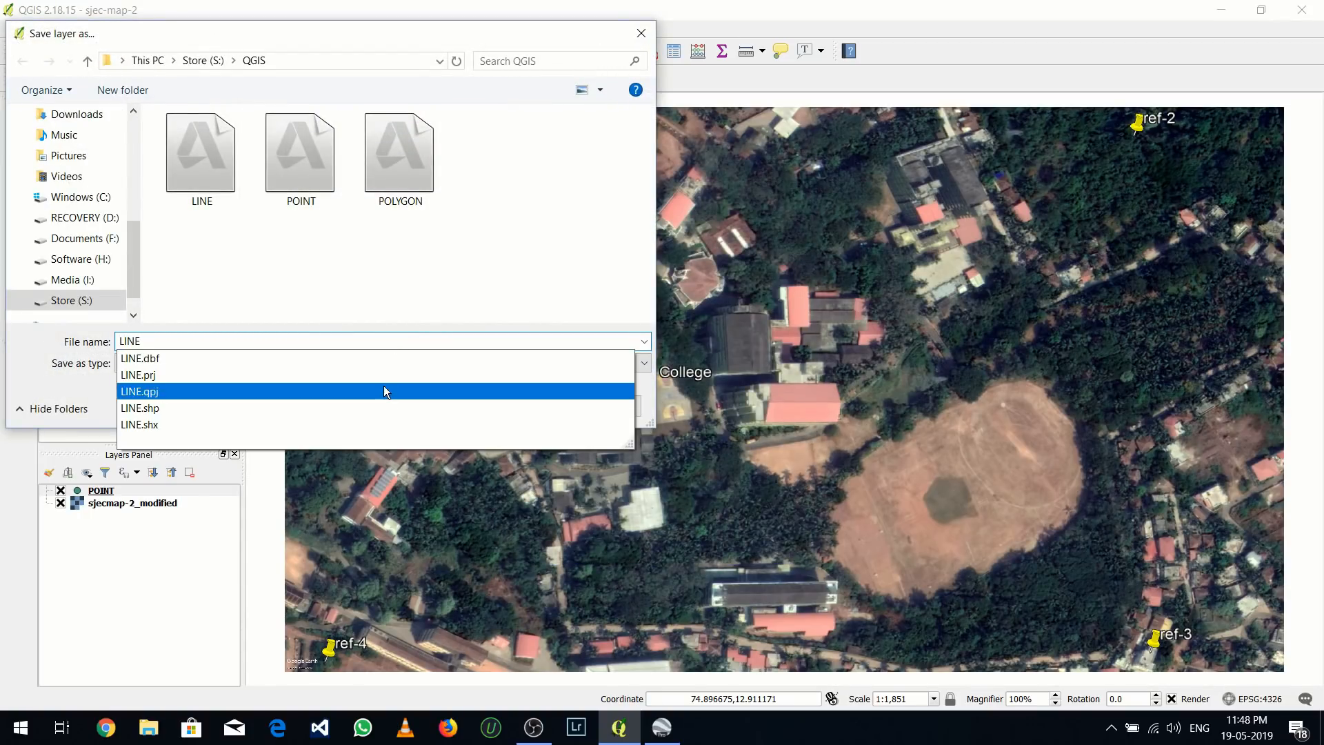
pyautogui.click(472, 406)
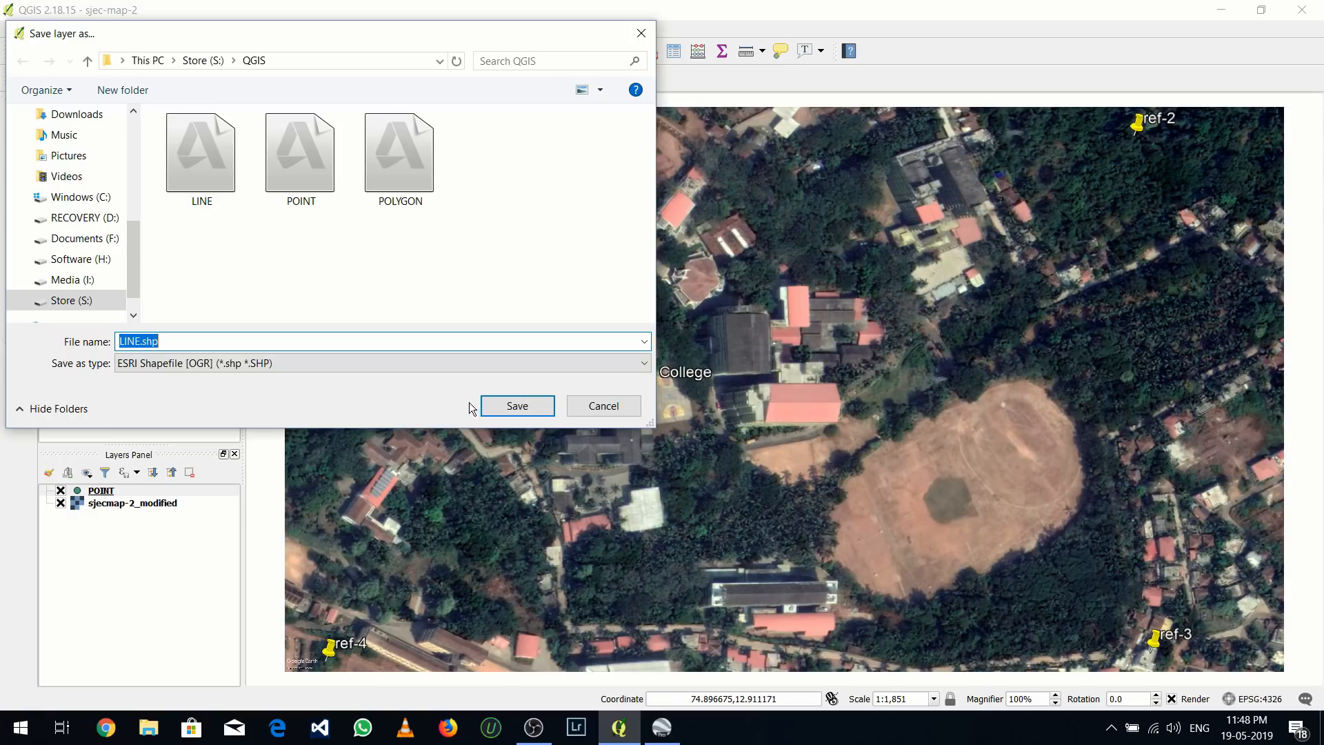
pyautogui.click(516, 406)
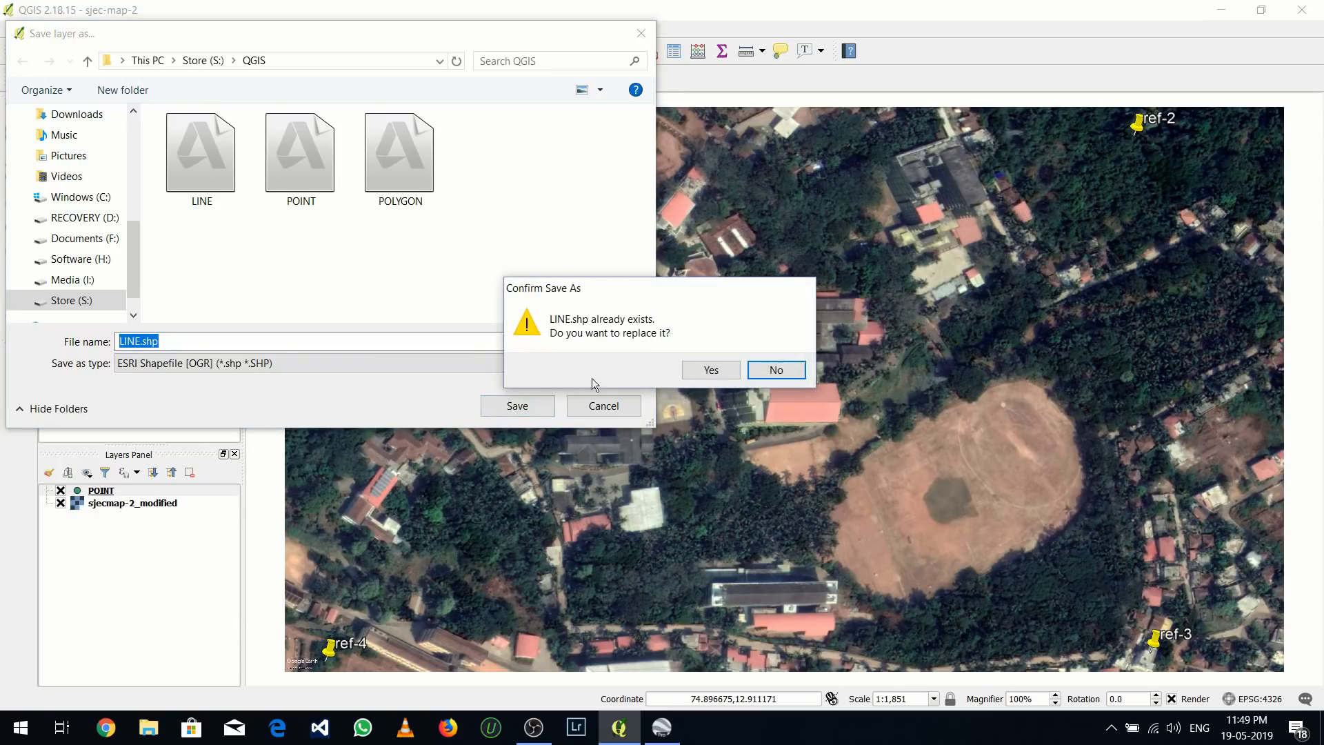
pyautogui.click(709, 371)
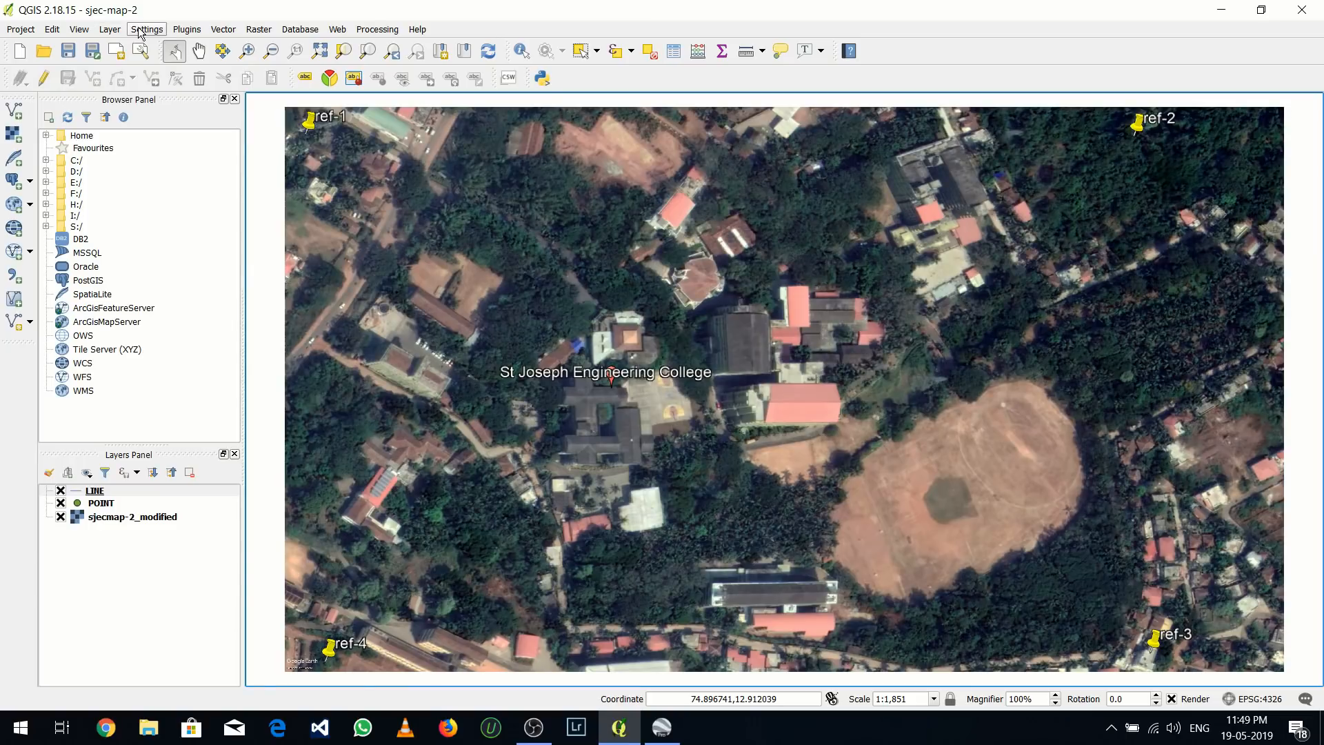
# Define a new polygon shapefile layer in EPSG:4326, WGS 84 with an additional text field named POLYGON, and accept the definition
pyautogui.click(112, 31)
pyautogui.moveTo(231, 46)
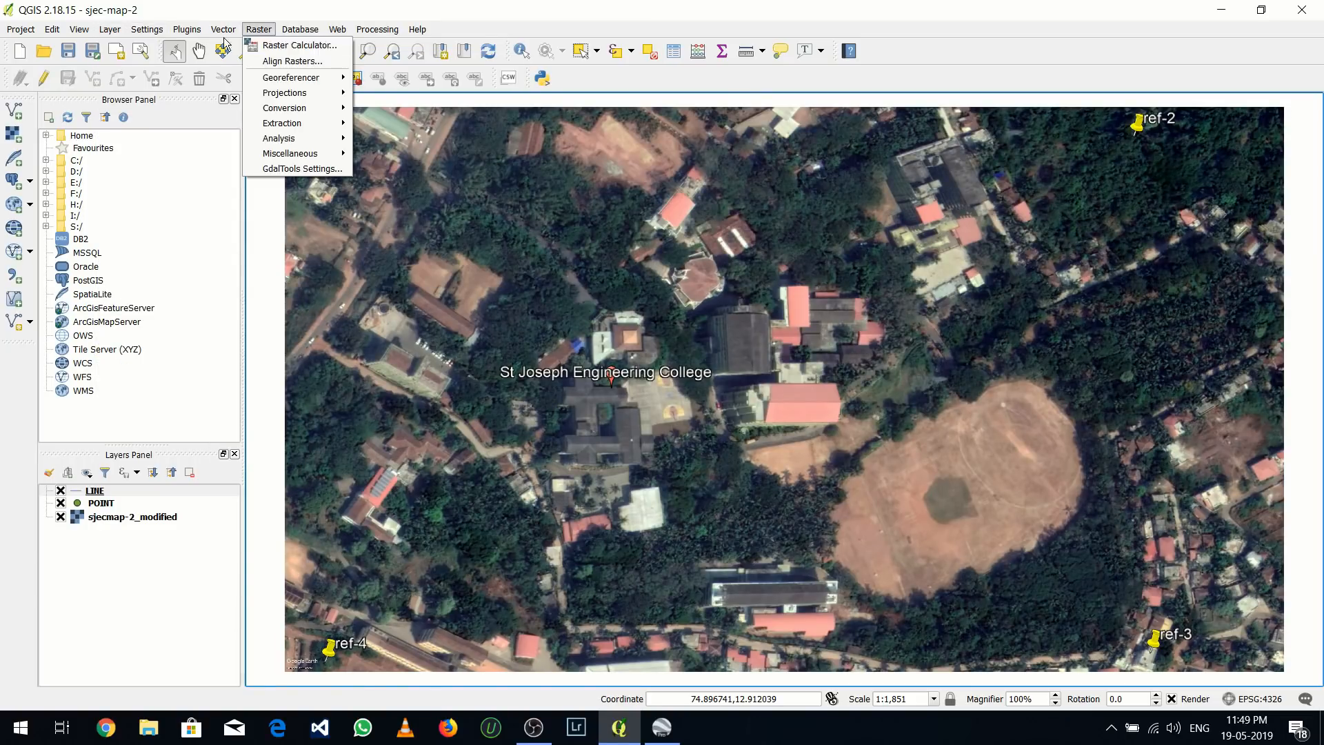
pyautogui.moveTo(146, 32)
pyautogui.moveTo(282, 44)
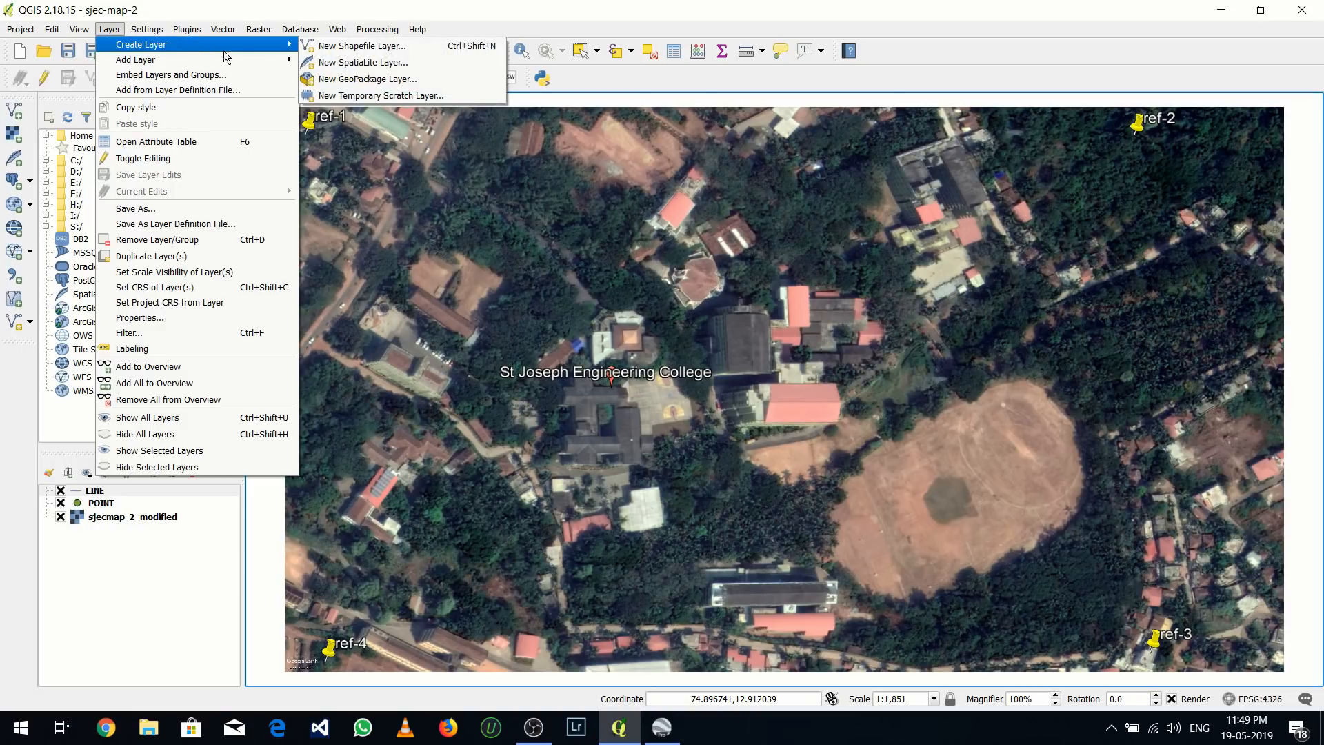
pyautogui.click(331, 45)
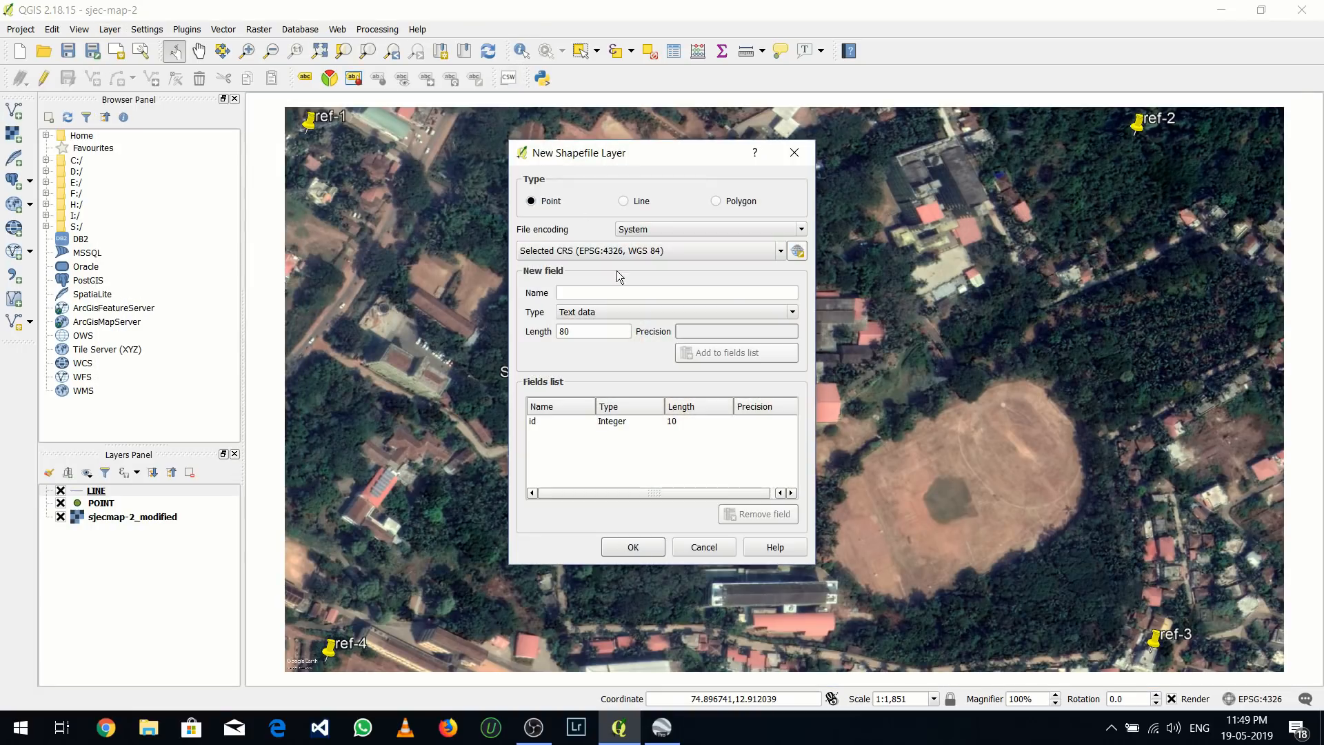
pyautogui.click(715, 200)
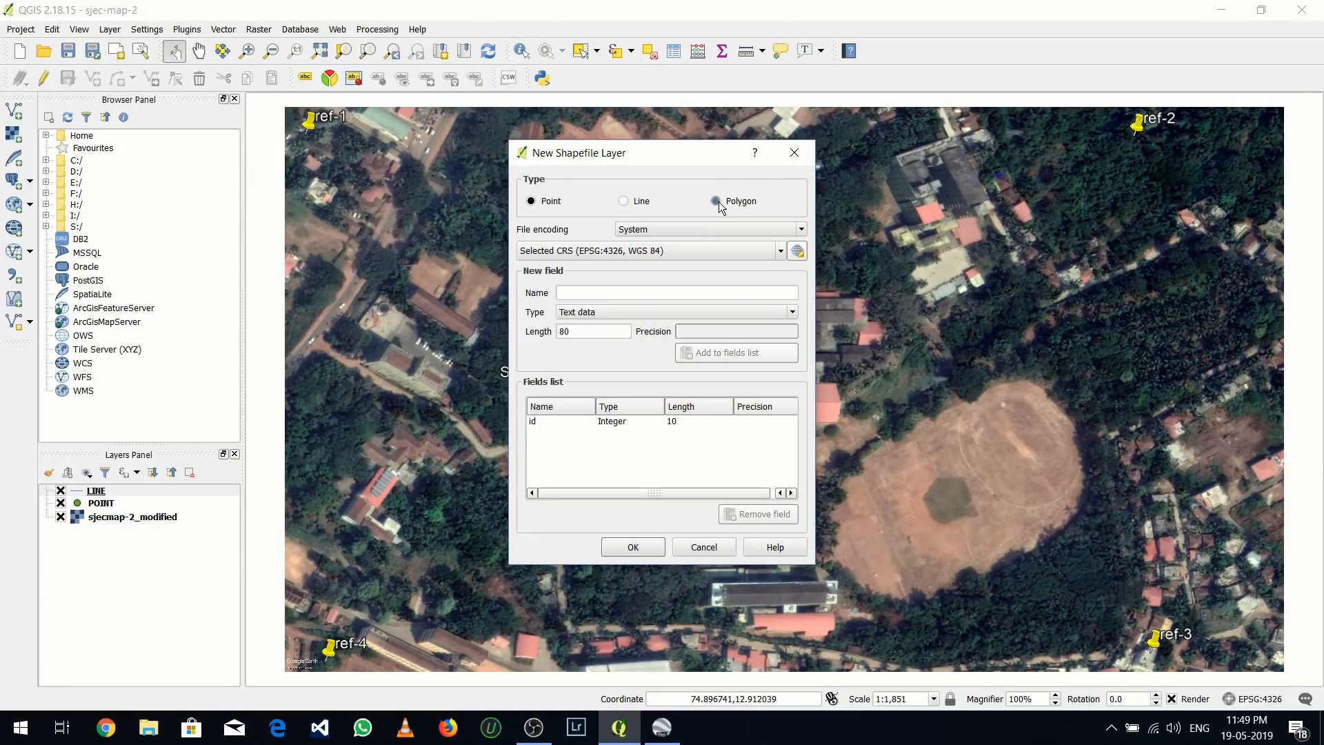
pyautogui.click(654, 285)
pyautogui.write('POL')
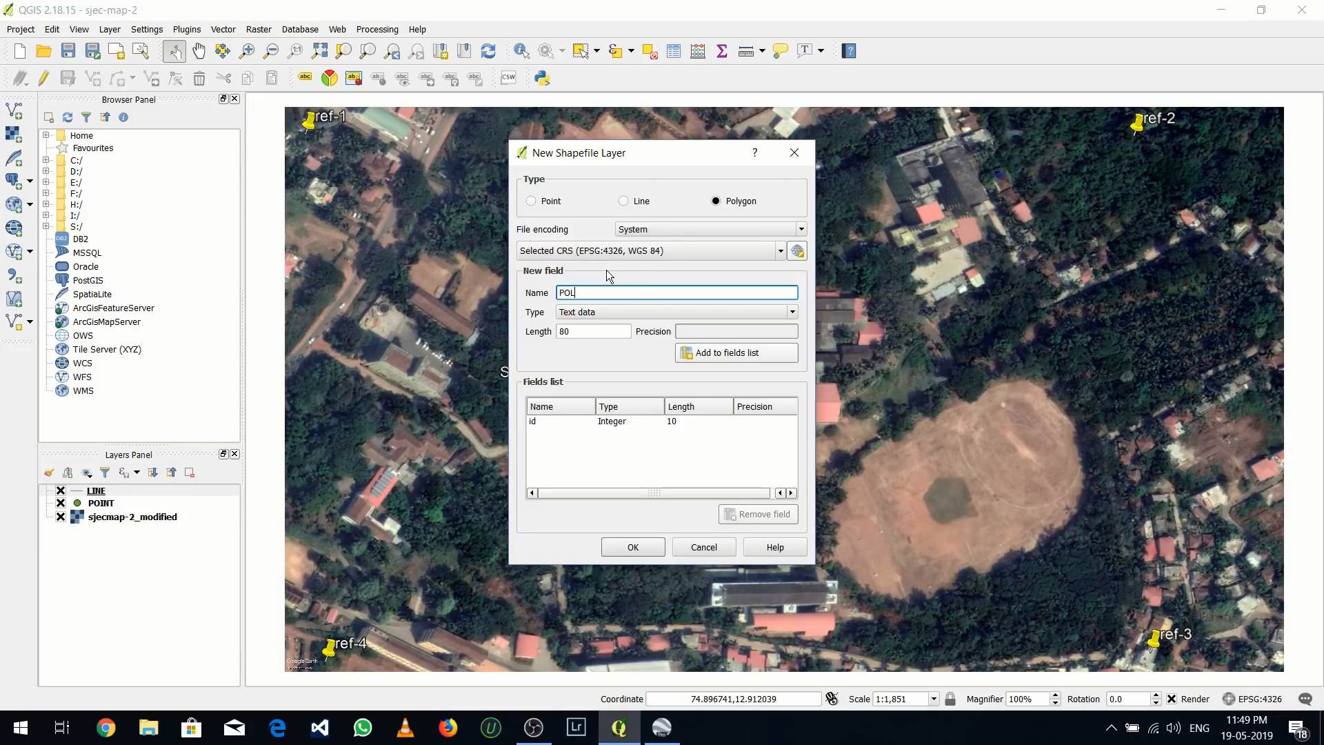
pyautogui.write('YGON')
pyautogui.click(704, 359)
pyautogui.click(646, 545)
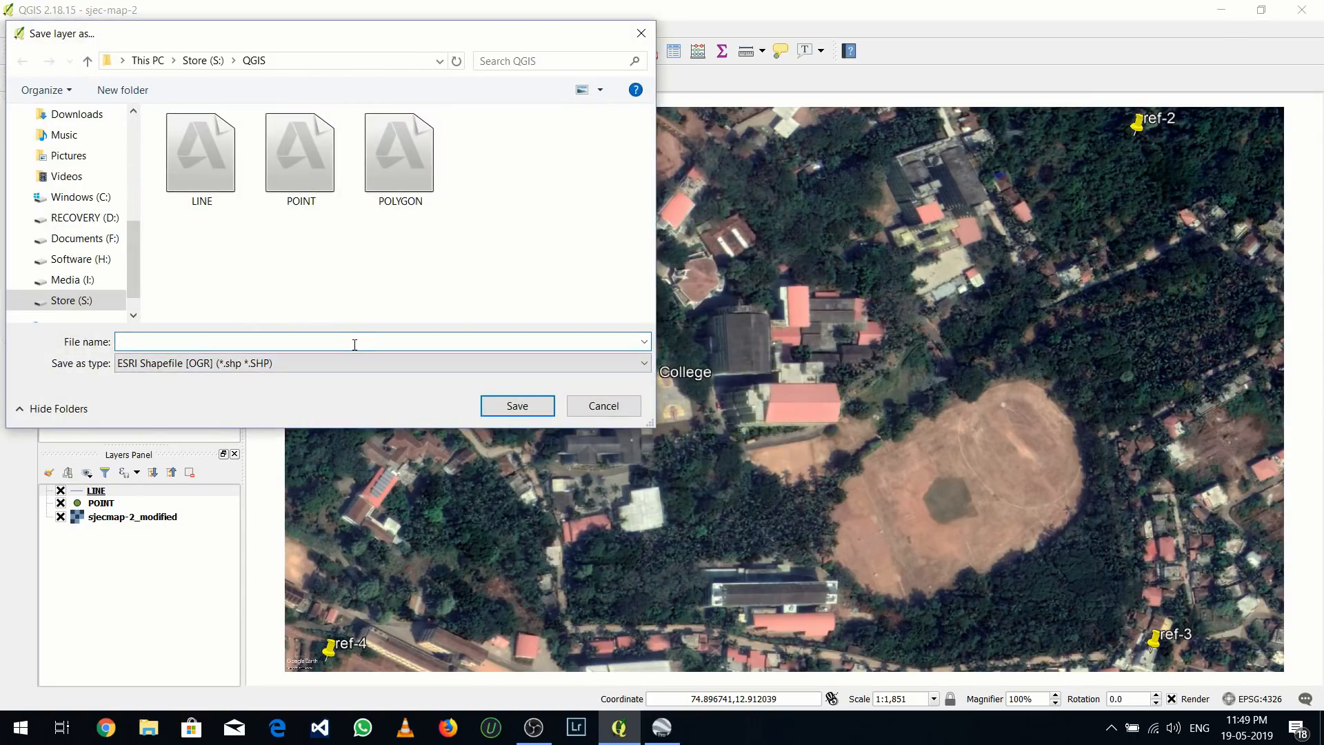
# Save the polygon layer as POLYGON.shp in the QGIS folder, replacing the existing file
pyautogui.write('POL')
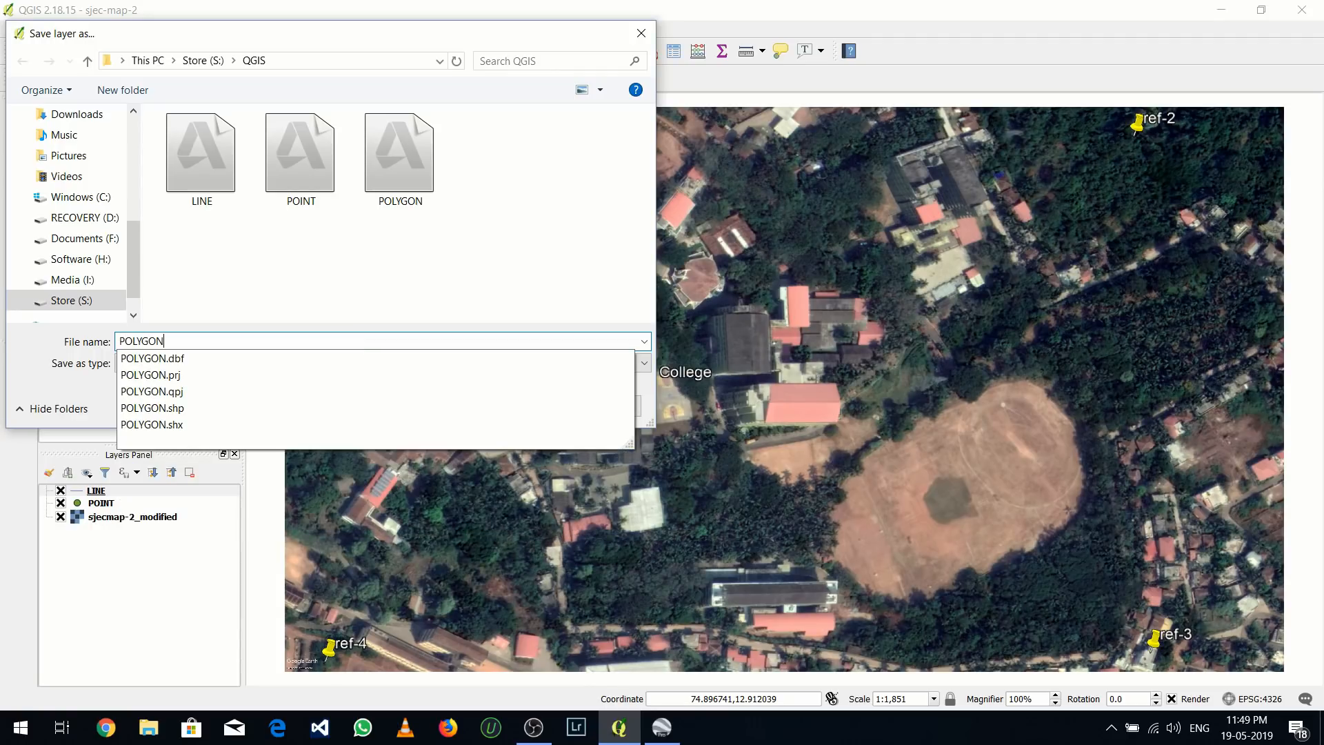
pyautogui.write('YGON')
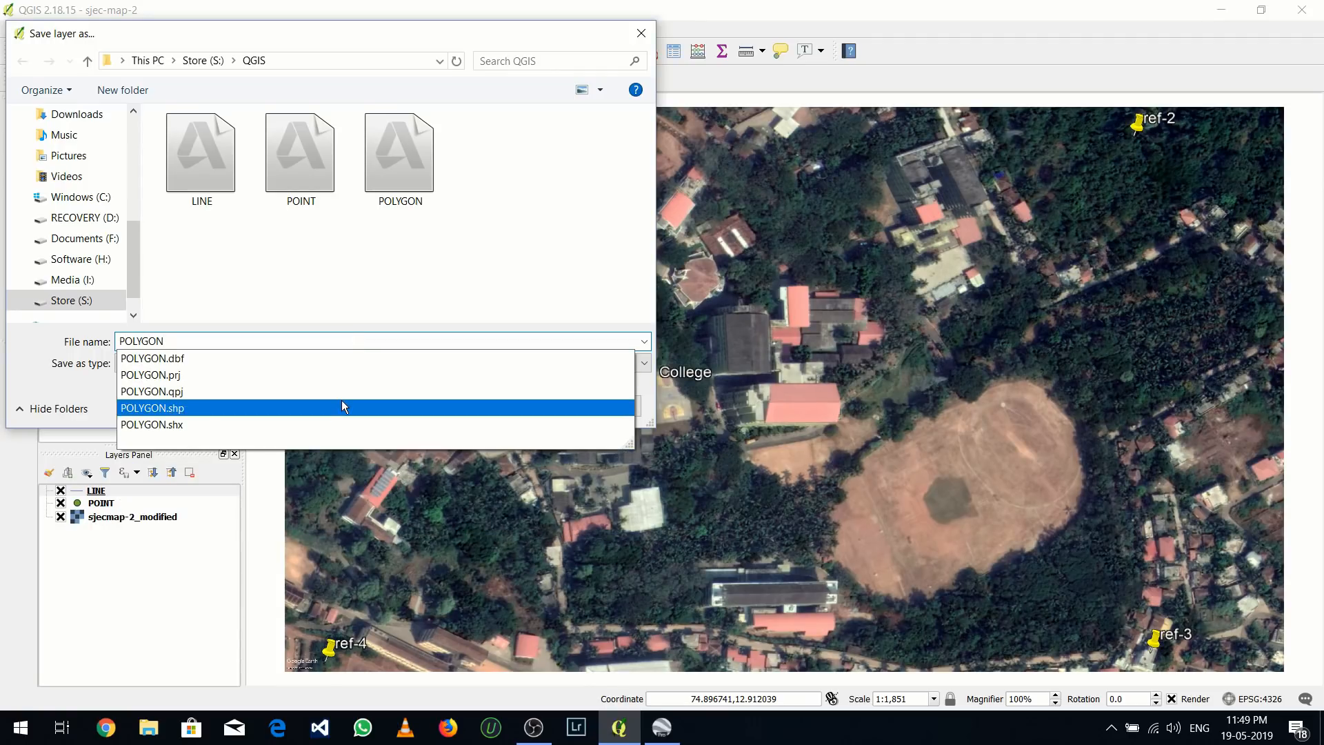
pyautogui.click(420, 407)
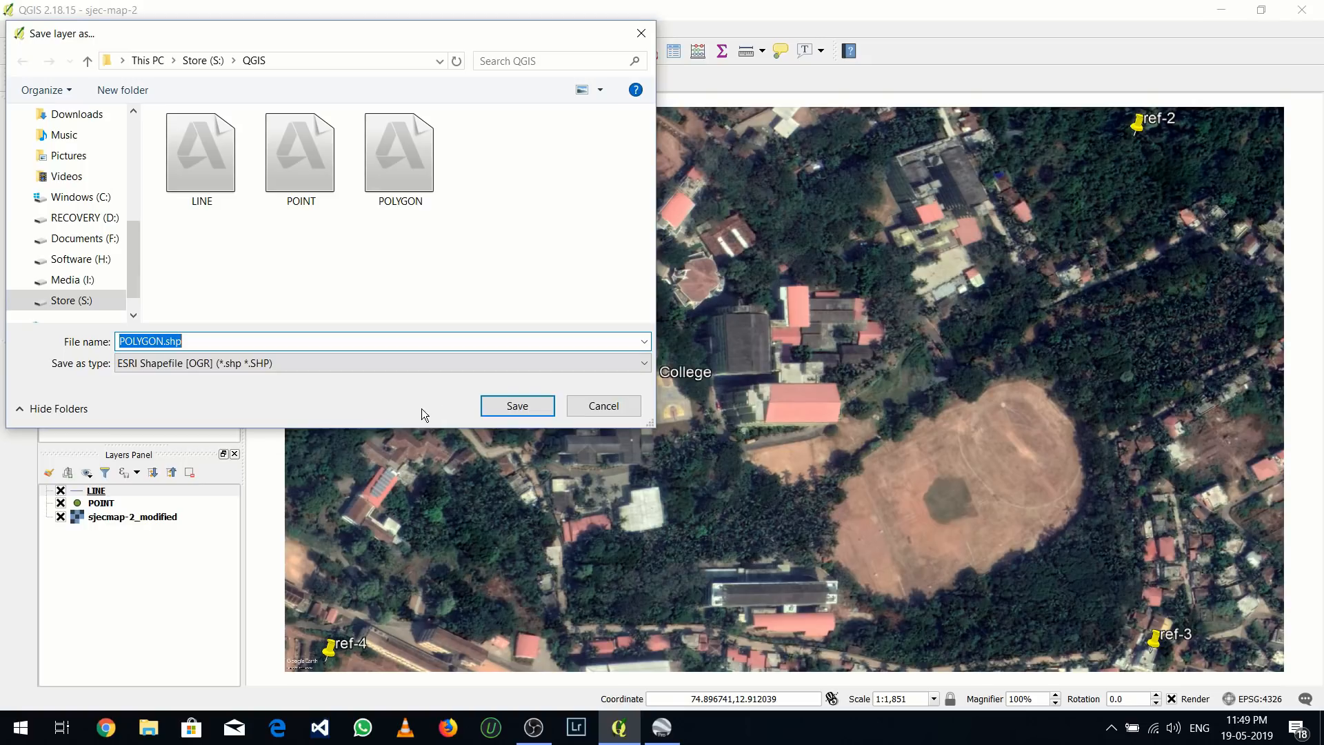
pyautogui.click(511, 407)
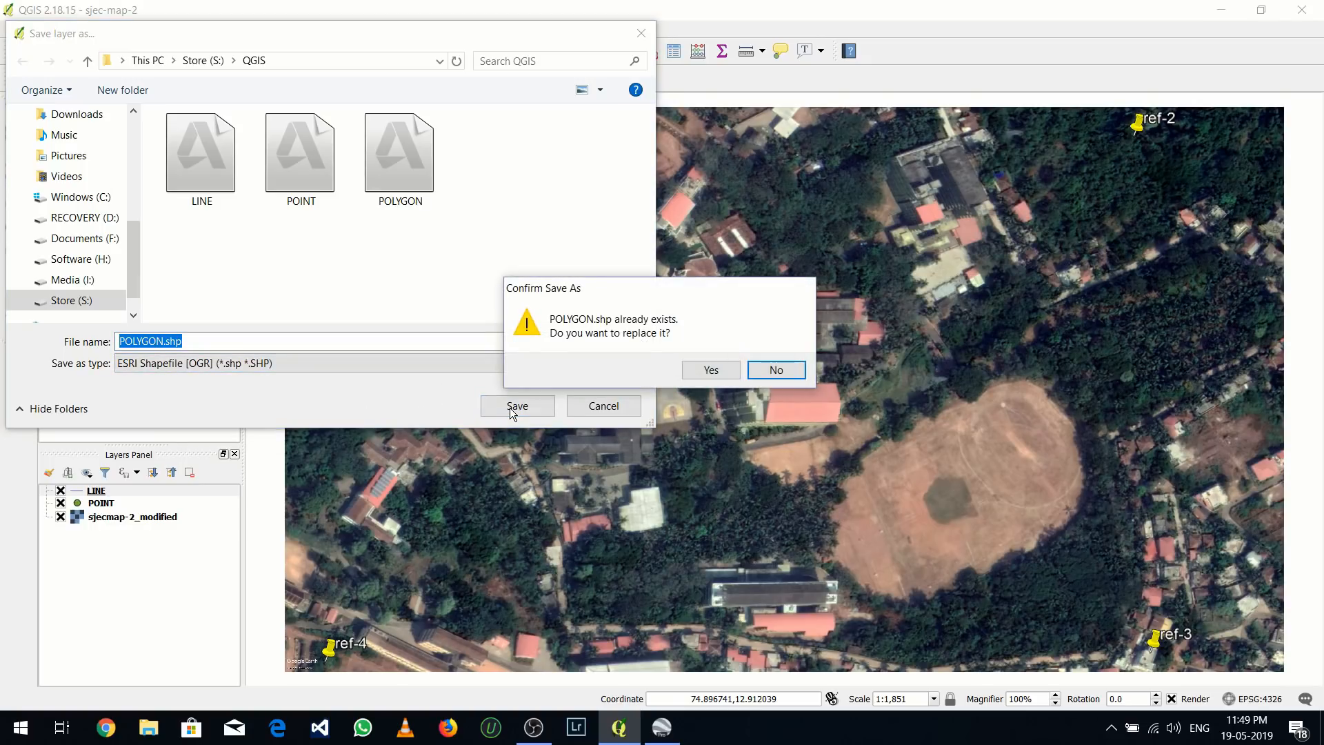
pyautogui.click(713, 371)
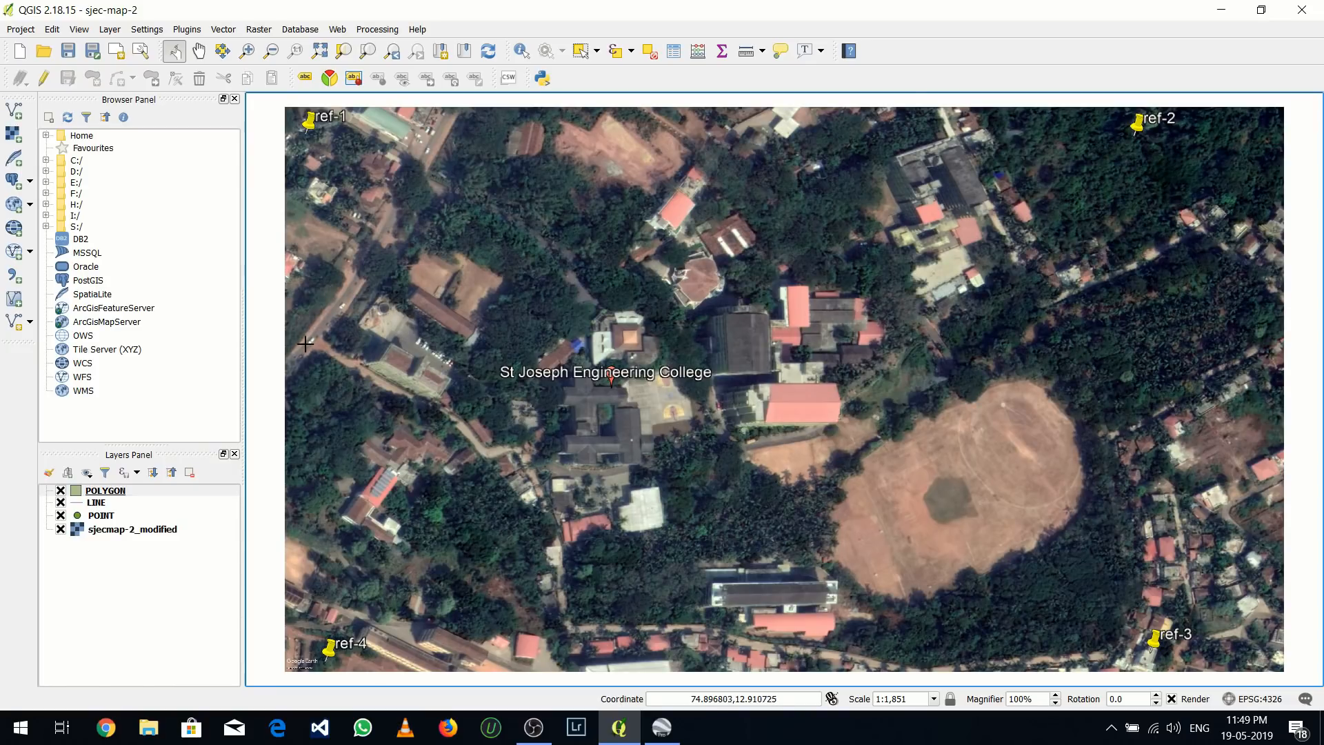
# Turn on editing for the POINT layer and activate the Add Feature tool
pyautogui.click(115, 522)
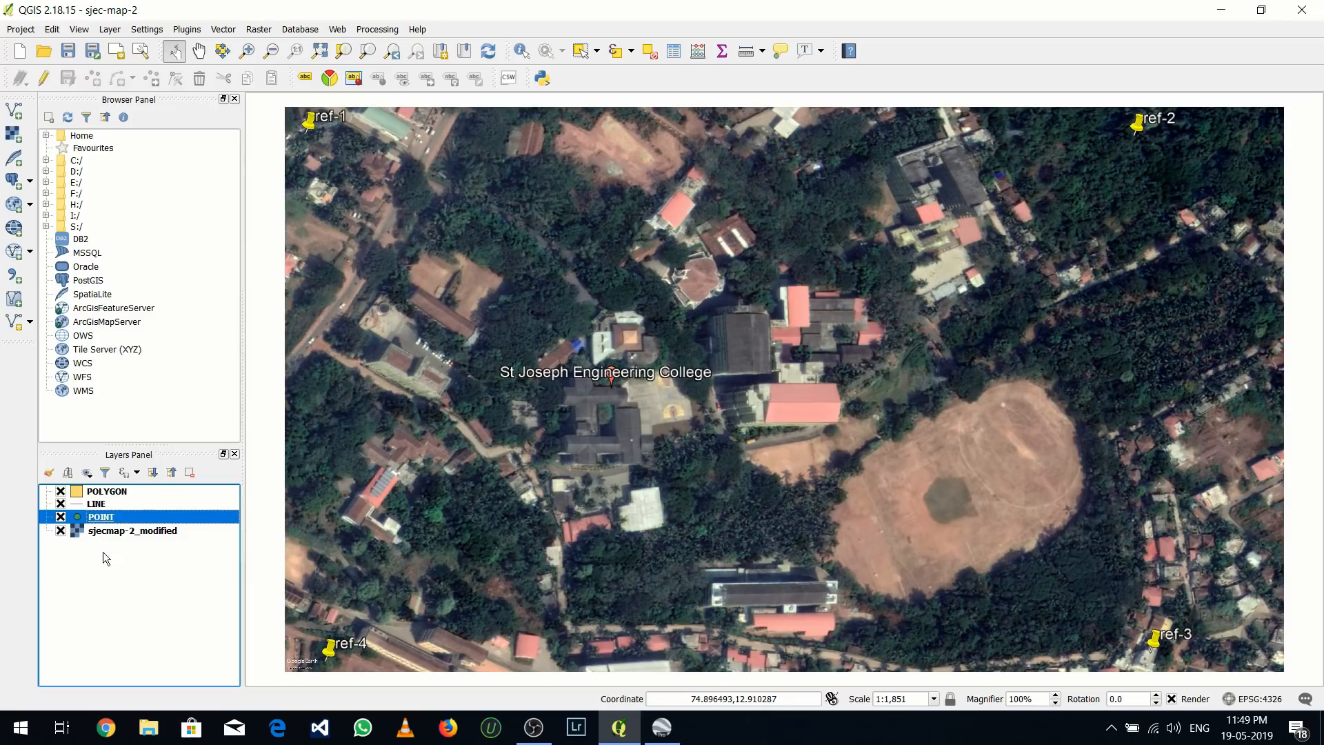
pyautogui.rightClick(133, 524)
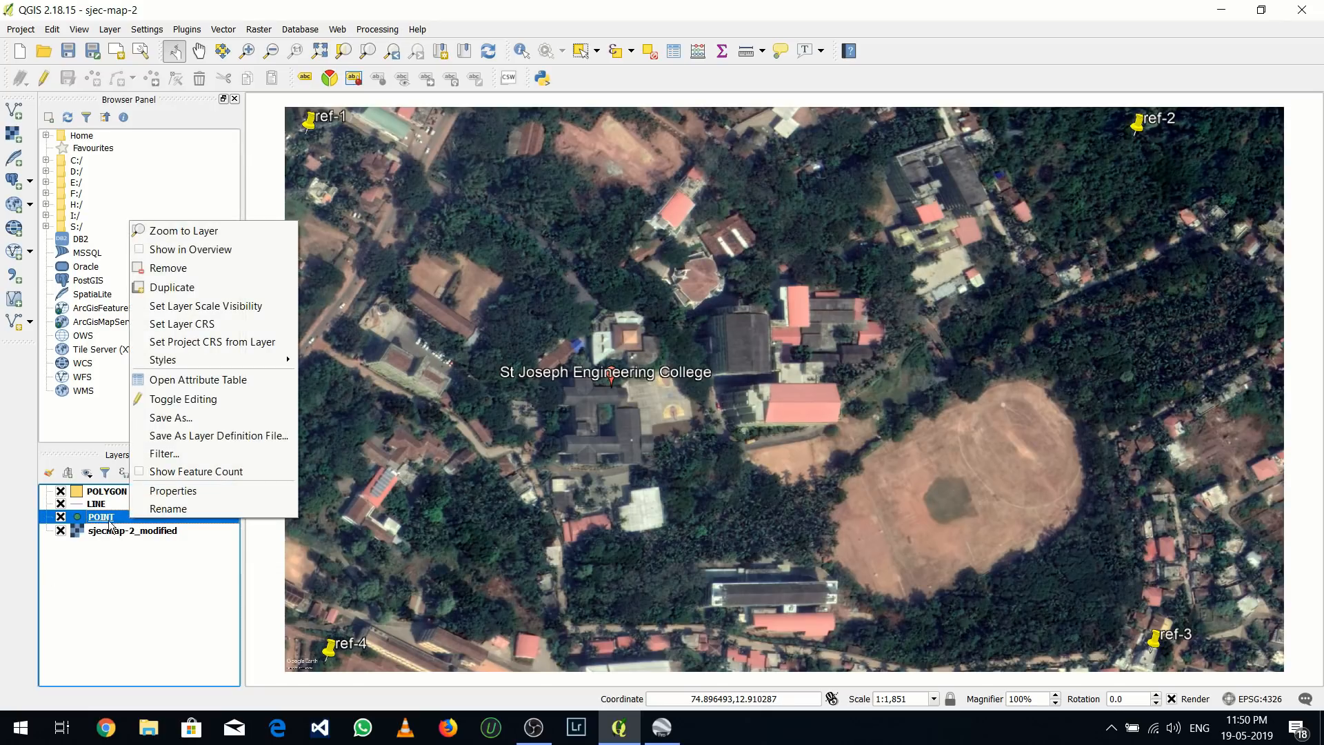
pyautogui.click(109, 521)
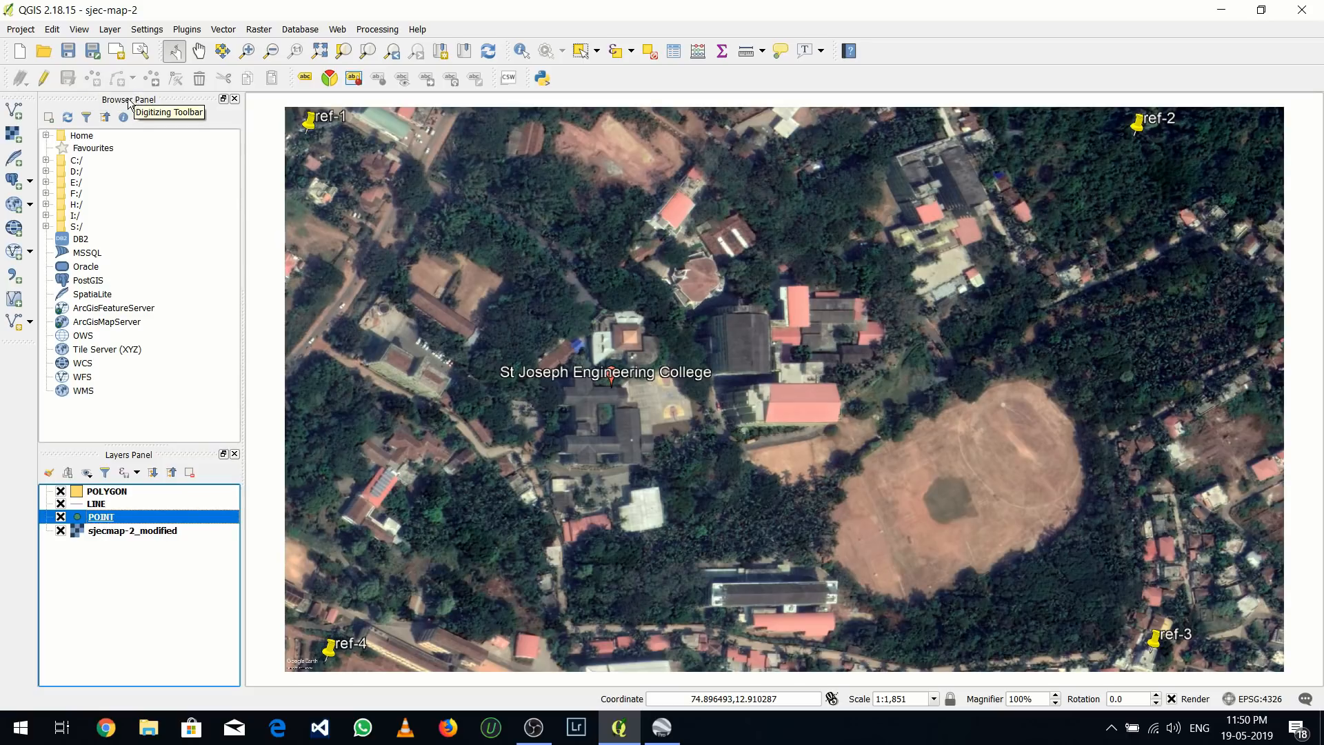
pyautogui.rightClick(131, 522)
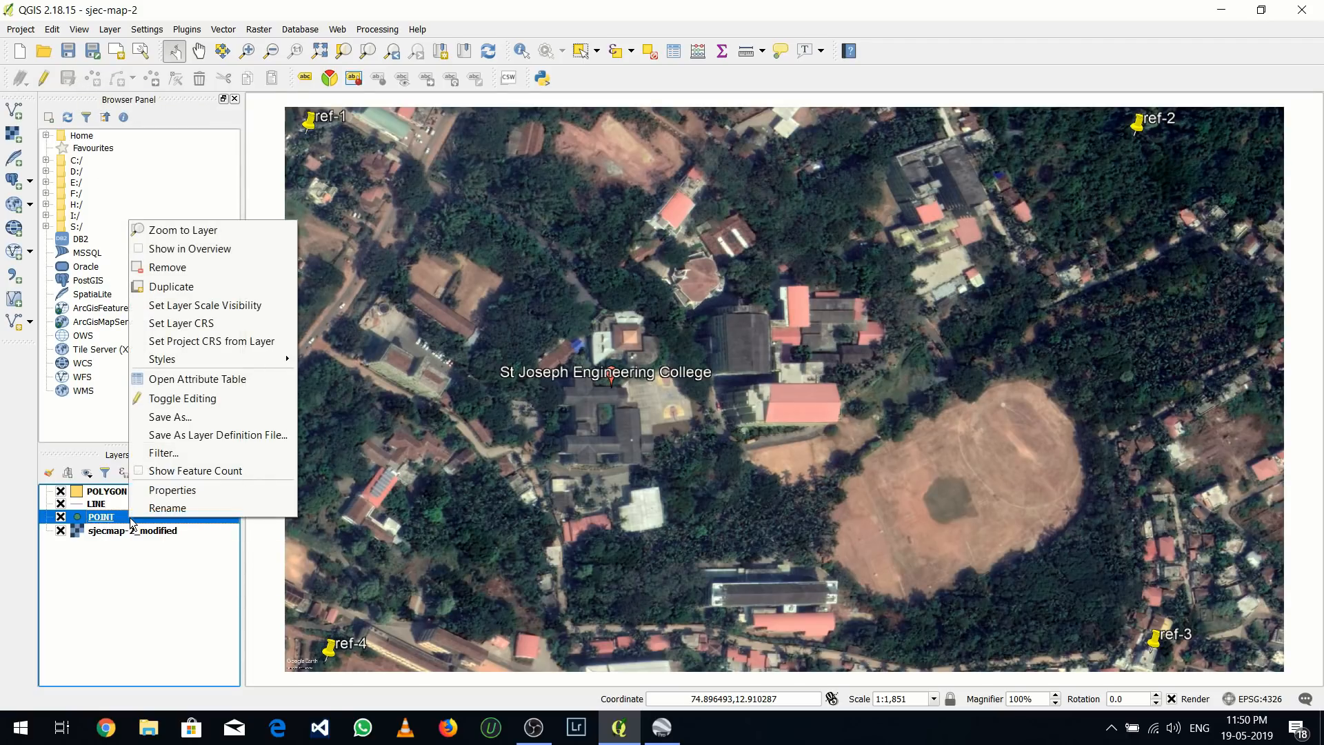
pyautogui.click(171, 400)
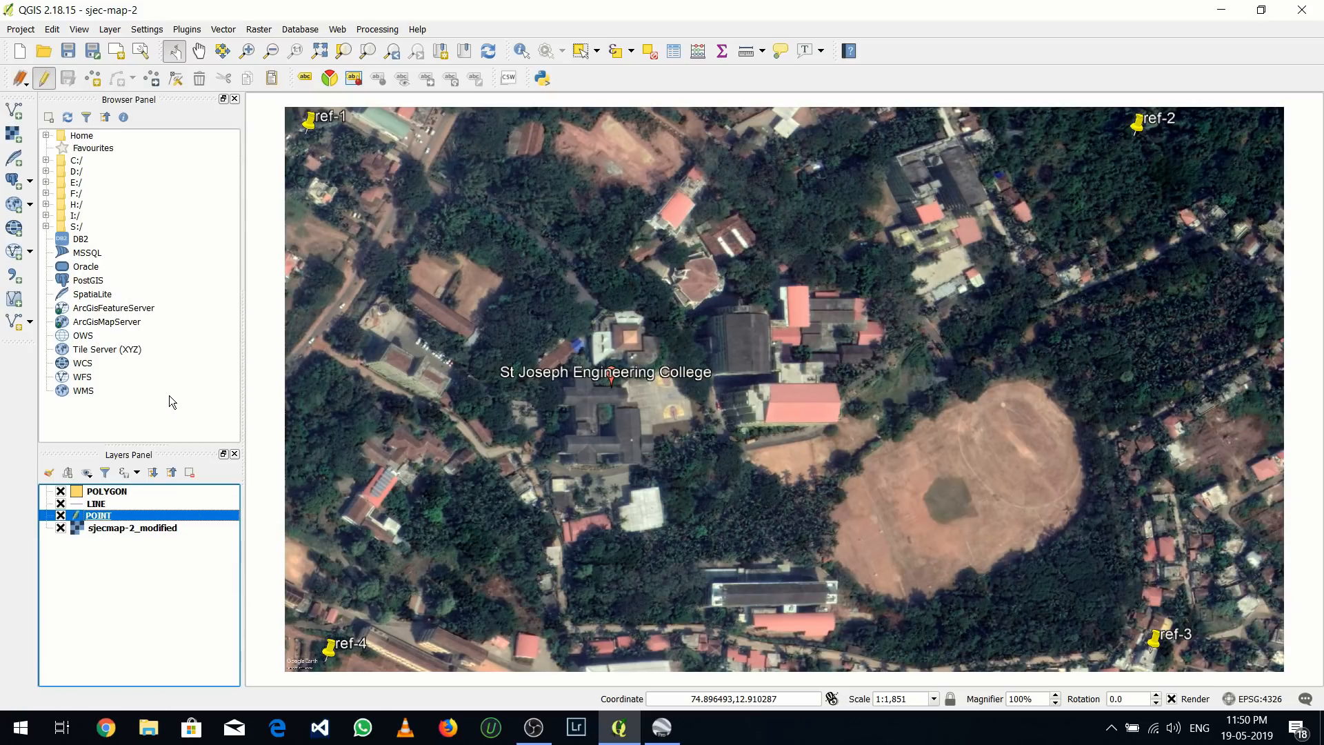
pyautogui.click(94, 80)
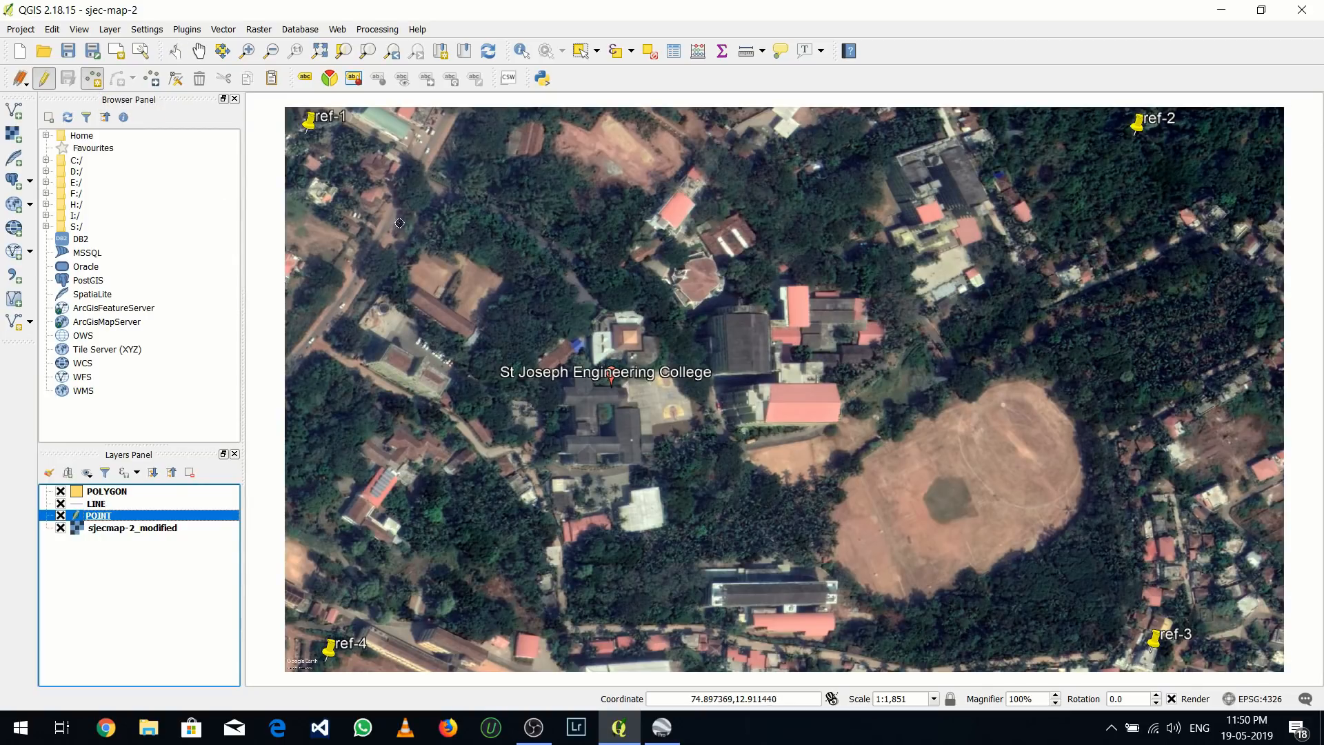
# Add a point beside the red-roofed houses near the road northwest of the college, with id 1 and POINT value BUS-STAND
pyautogui.scroll(1, 403, 163)
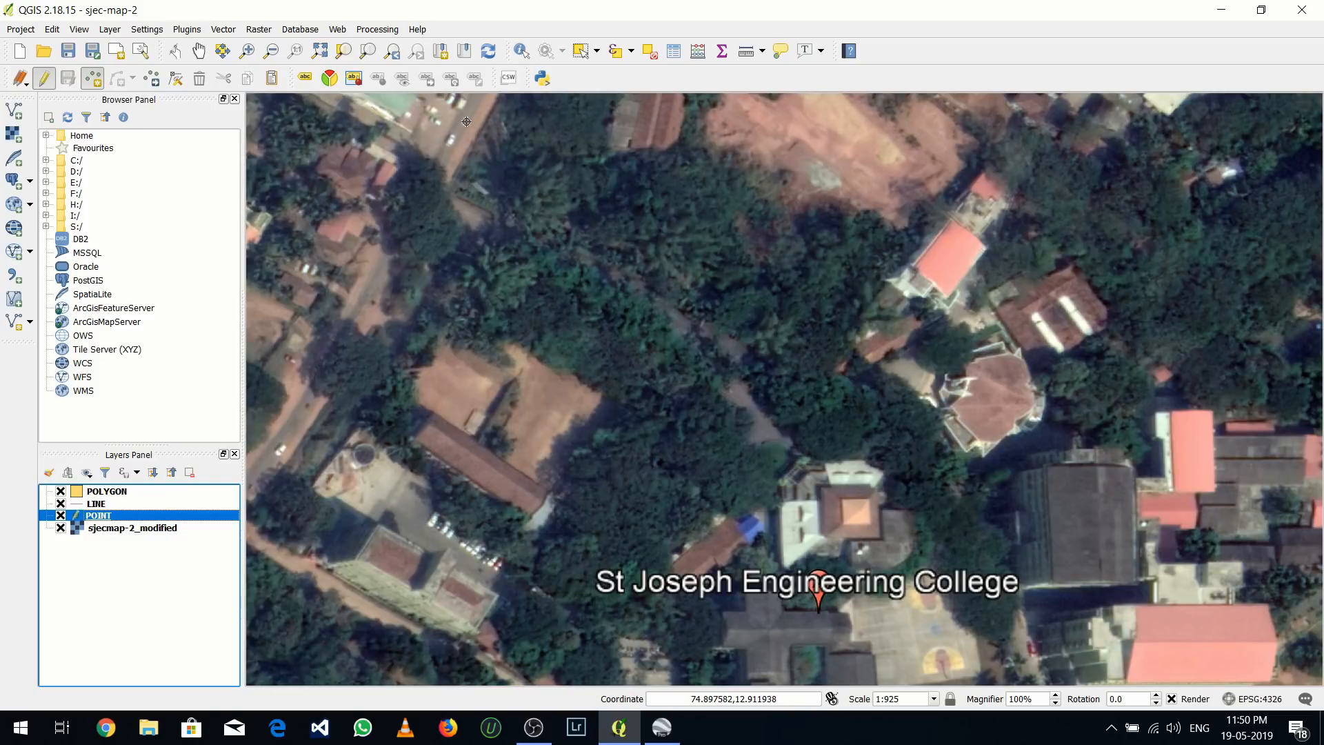
pyautogui.click(384, 207)
pyautogui.click(385, 207)
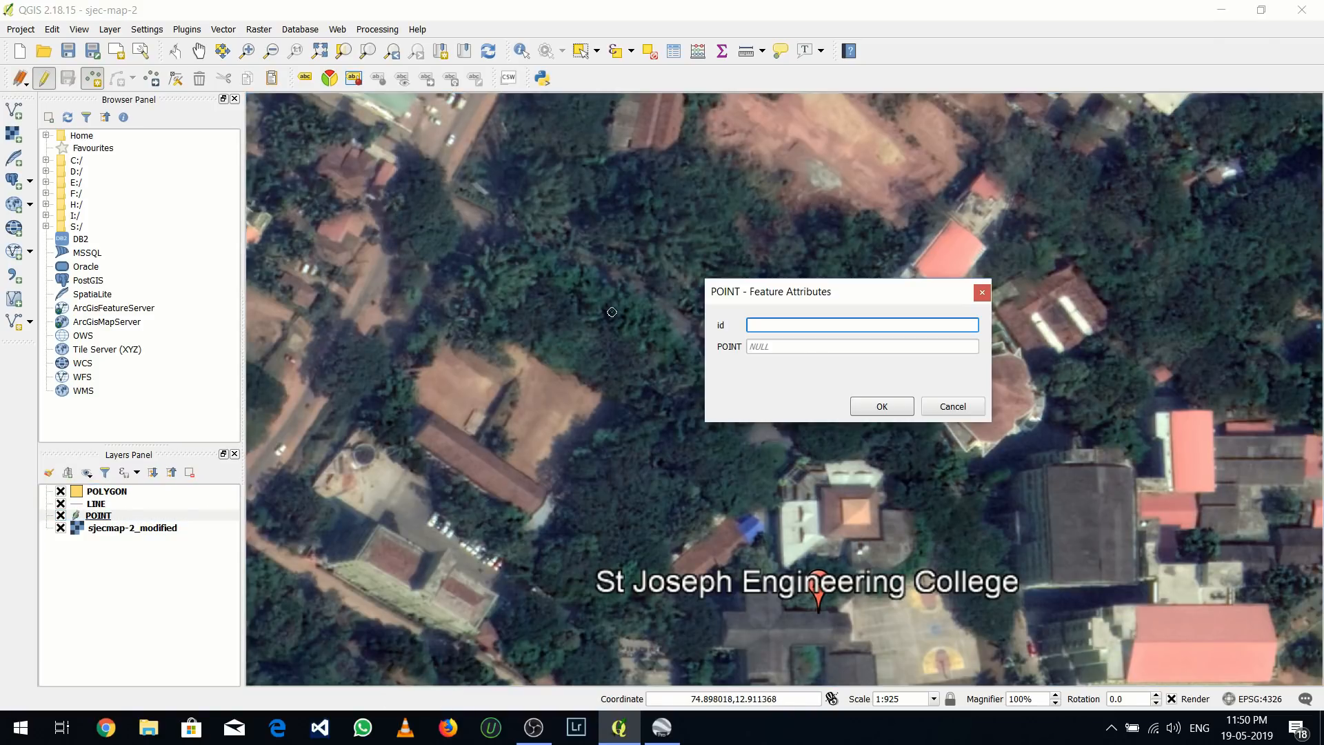
pyautogui.write('1')
pyautogui.press('Tab')
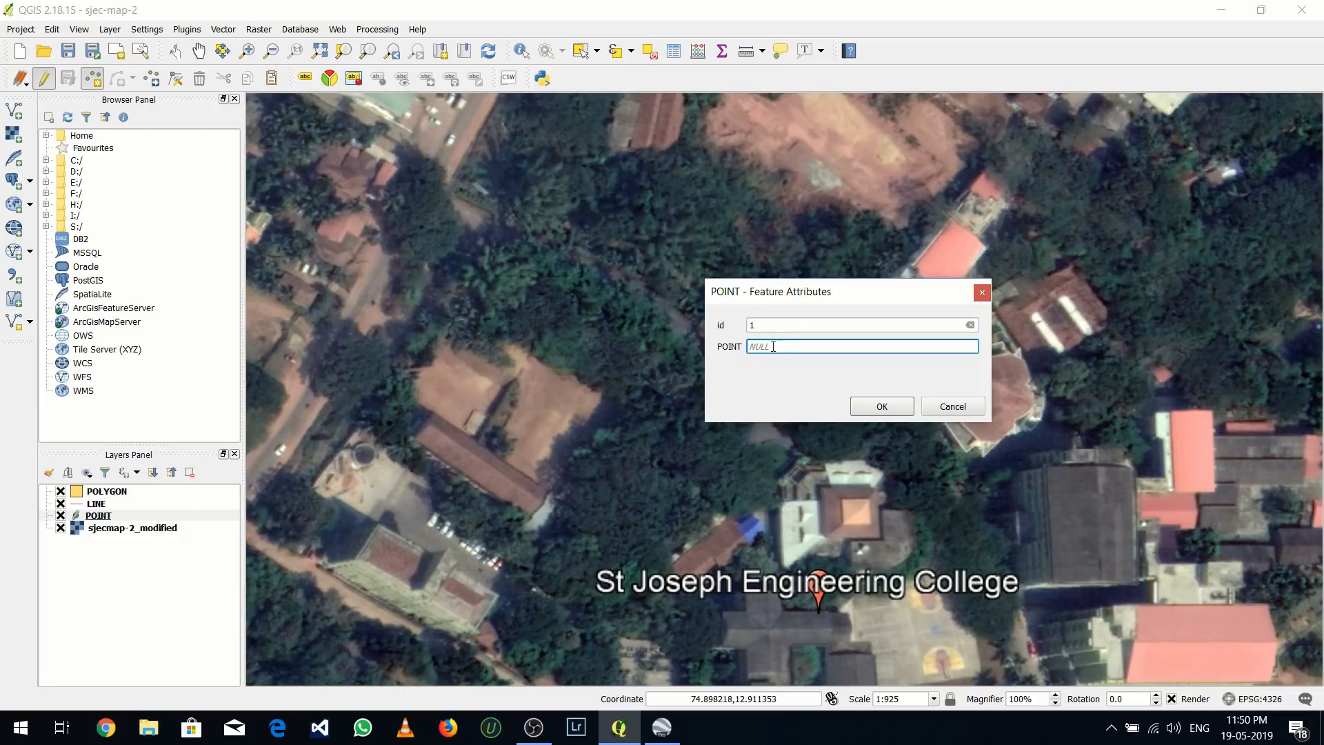
pyautogui.moveTo(773, 347); pyautogui.dragTo(738, 352)
pyautogui.write('BUS-STAND')
pyautogui.click(889, 405)
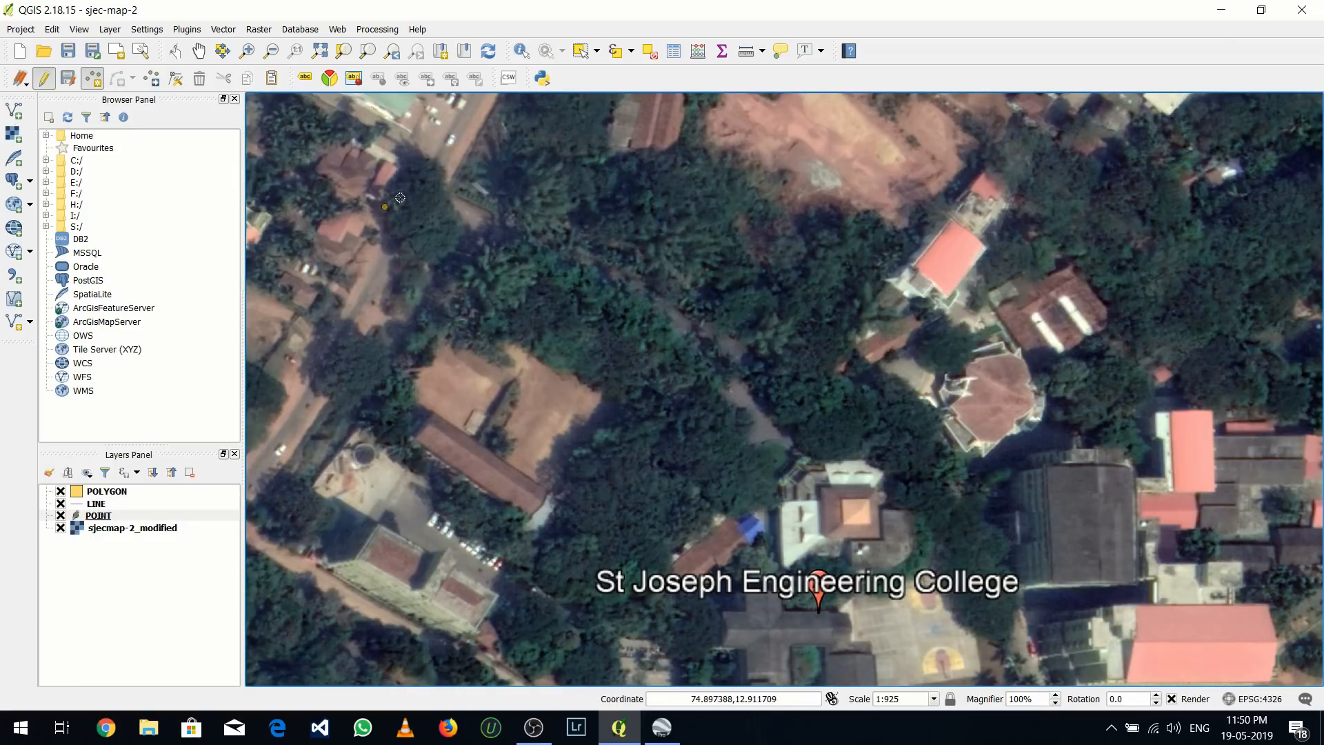
# Set the POINT layer's marker size to 4 mm in its style properties and apply it
pyautogui.click(115, 516)
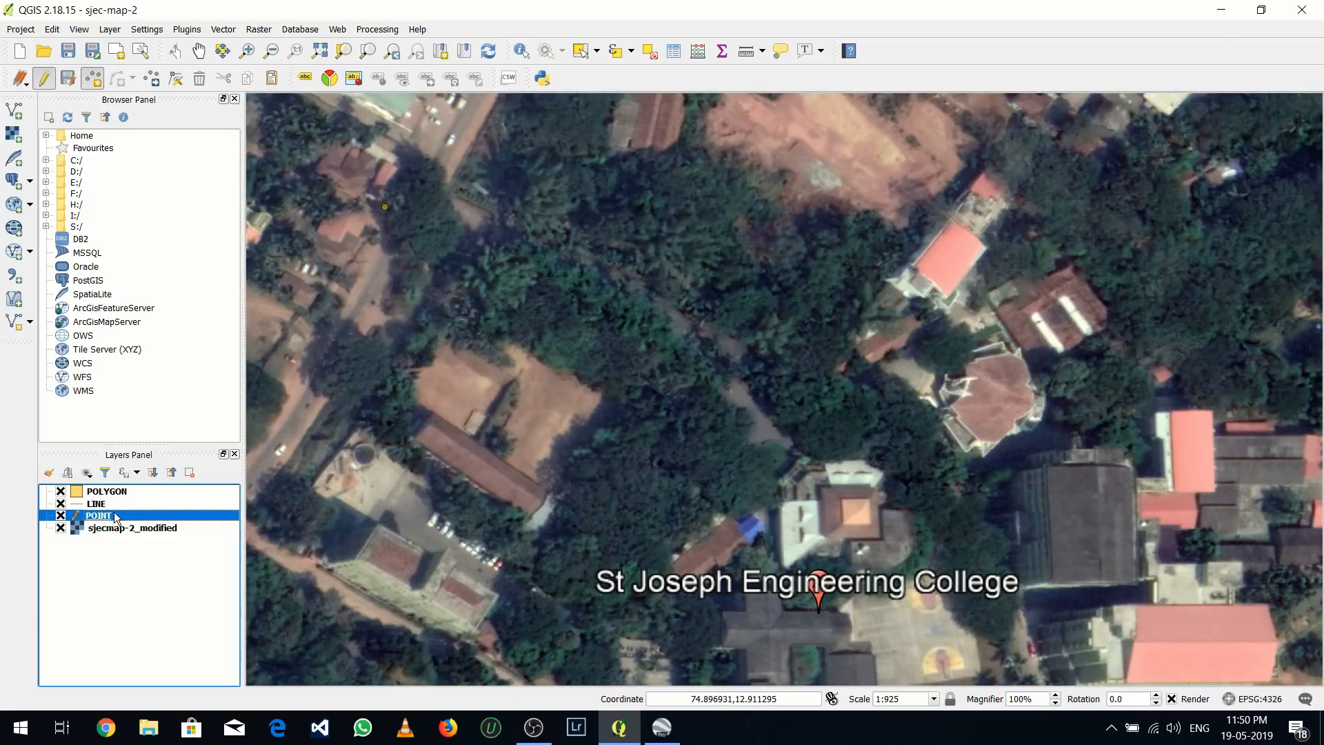
pyautogui.rightClick(116, 517)
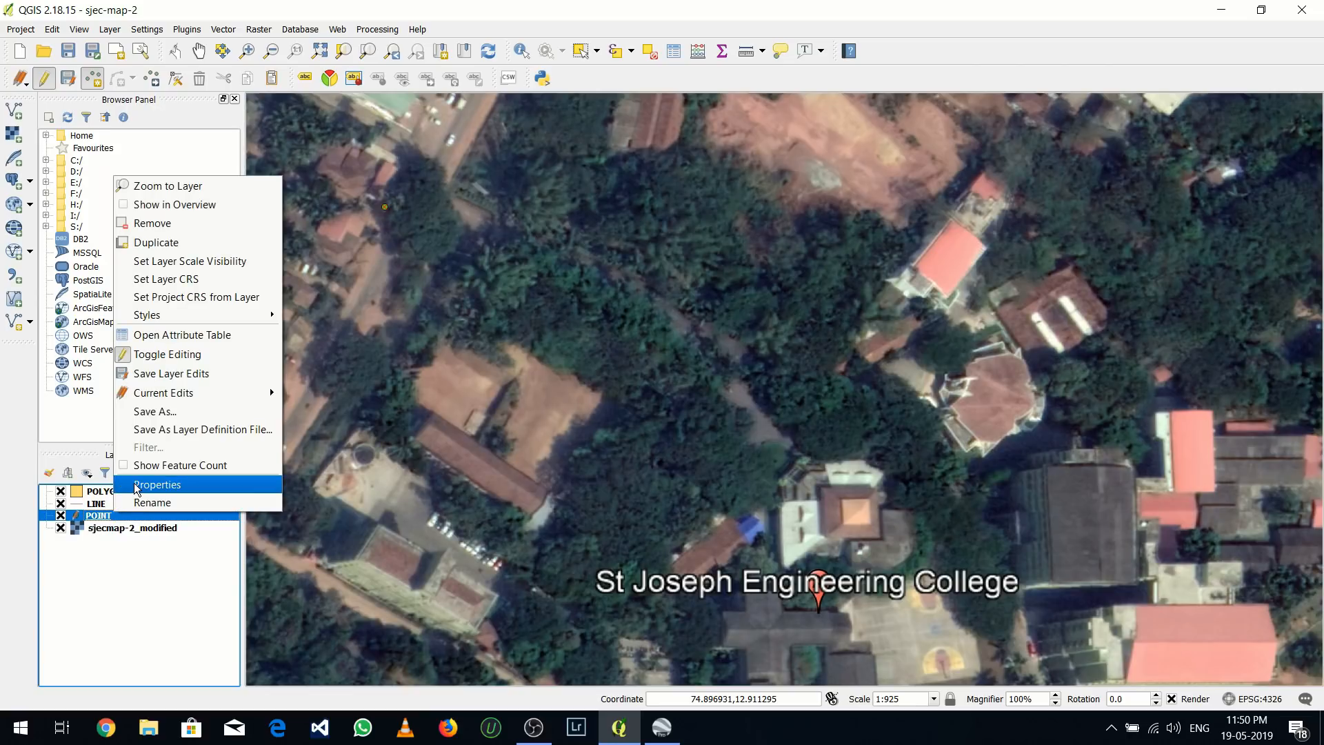
pyautogui.click(135, 484)
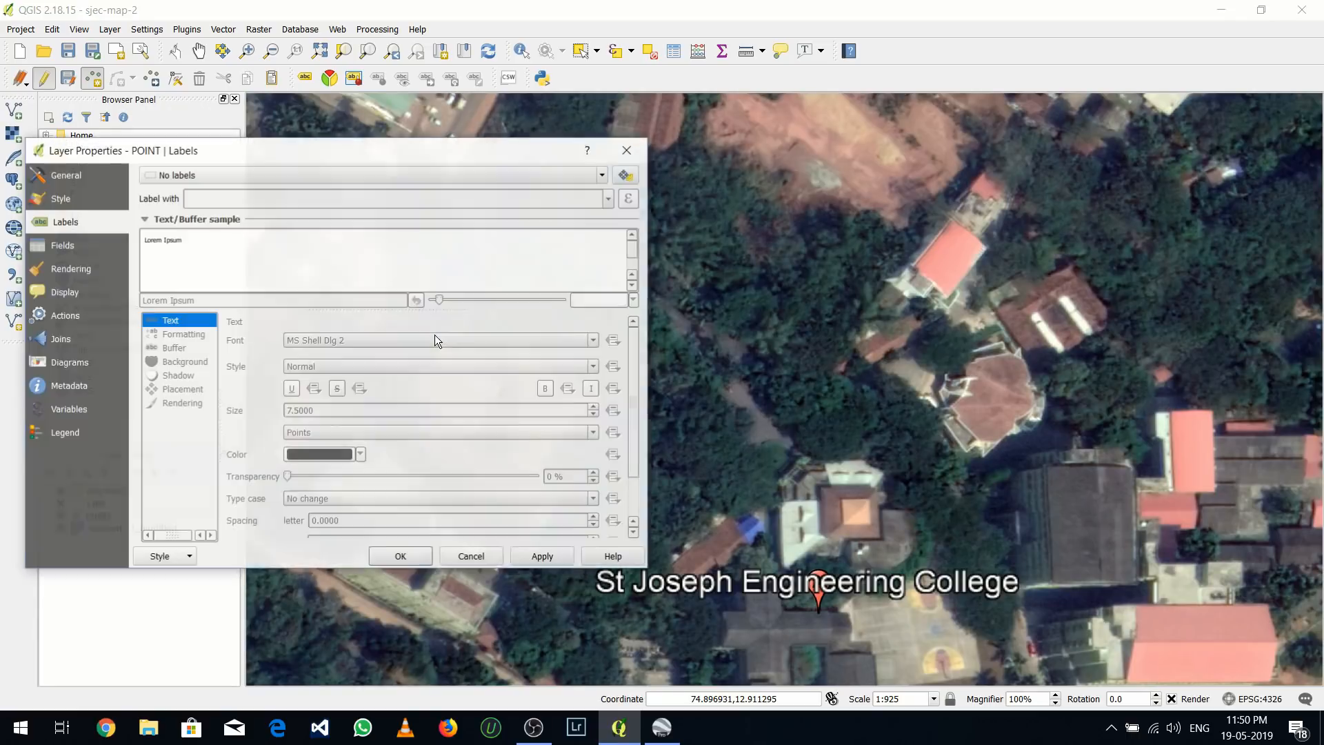
pyautogui.moveTo(345, 156); pyautogui.dragTo(1003, 126)
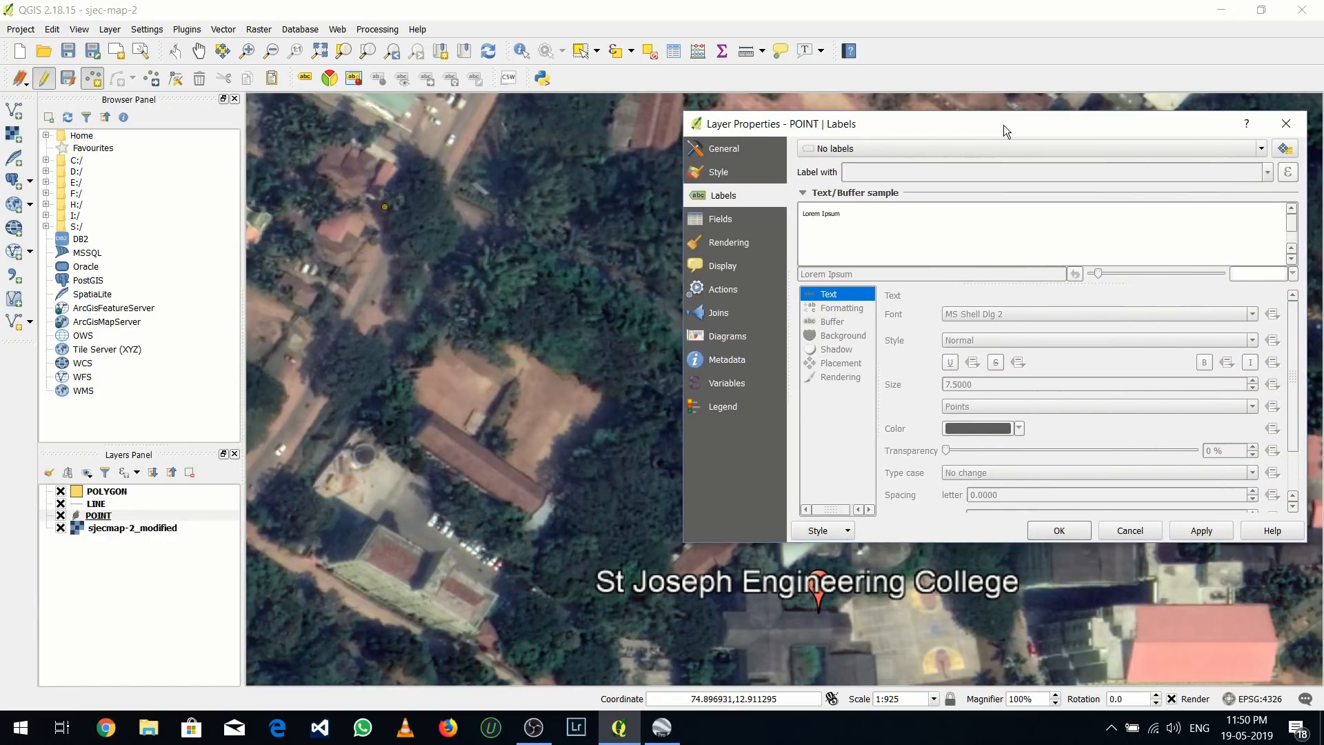
pyautogui.click(720, 173)
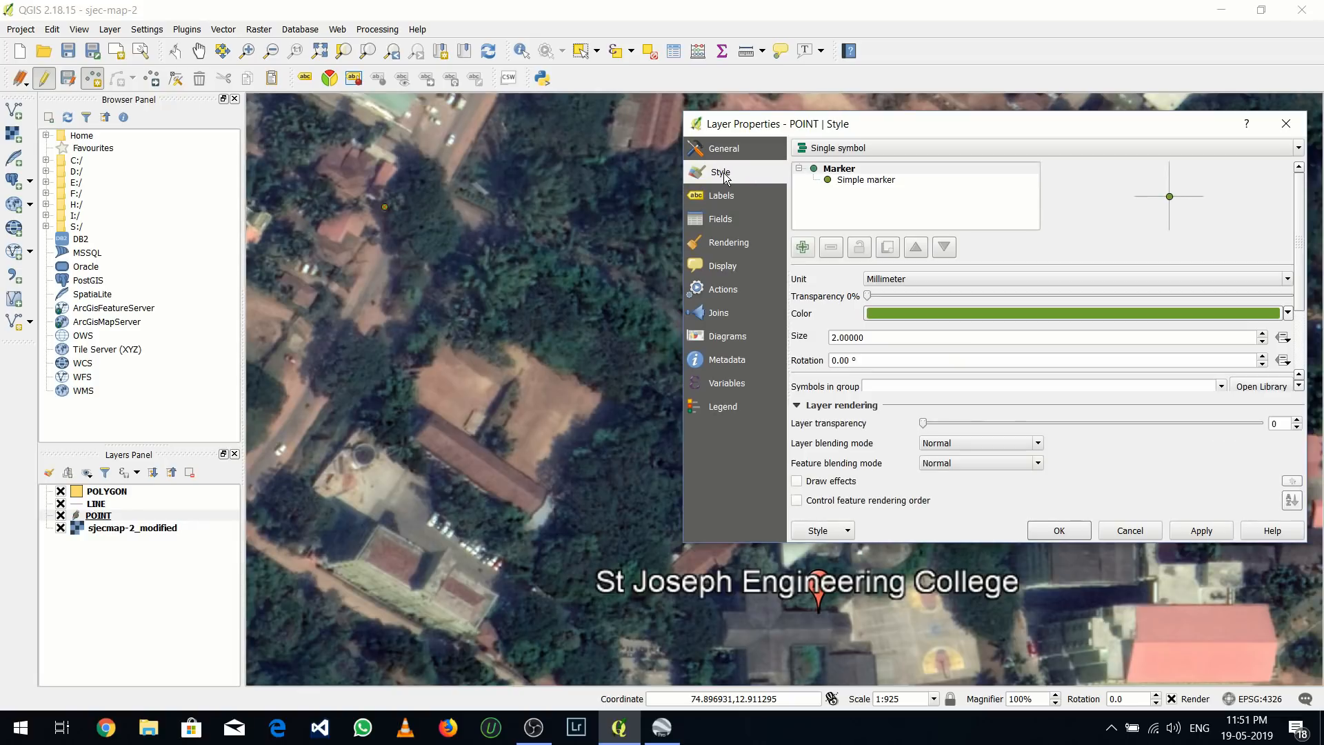
pyautogui.moveTo(903, 132); pyautogui.dragTo(854, 113)
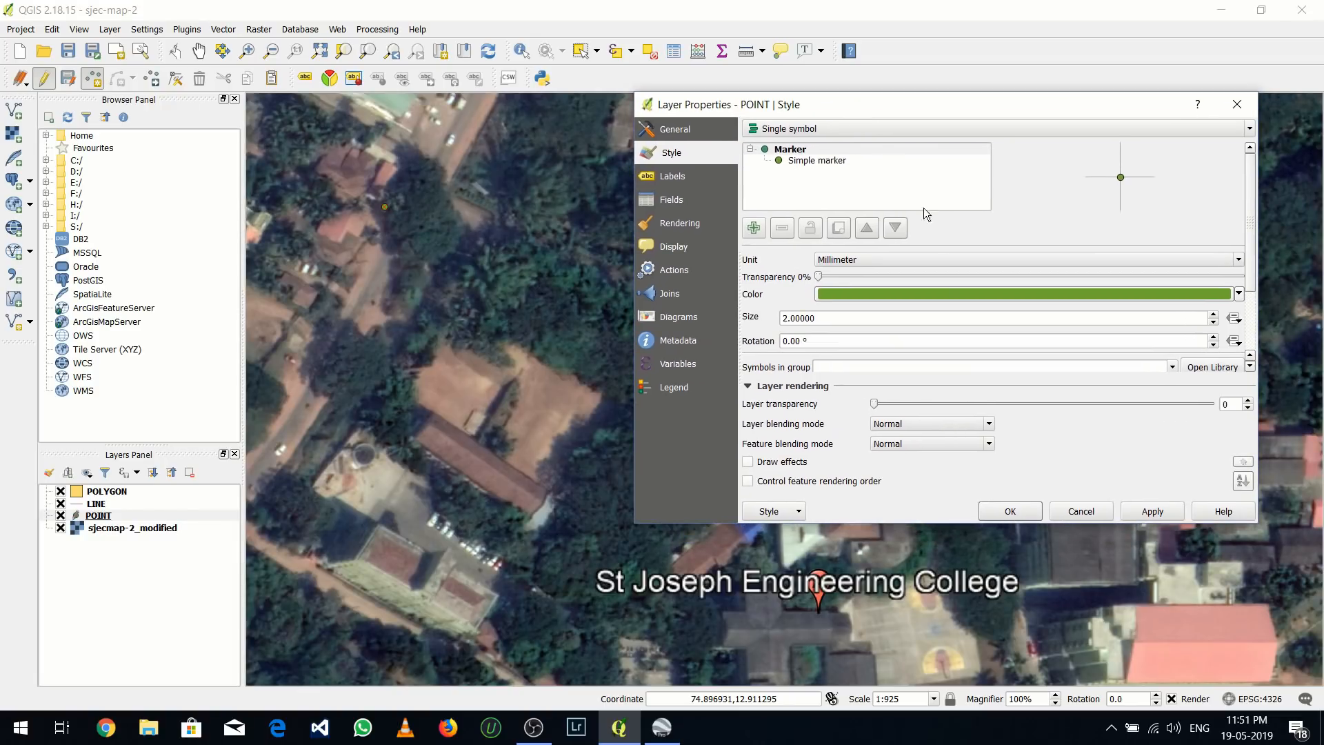
pyautogui.click(1212, 314)
pyautogui.click(1213, 314)
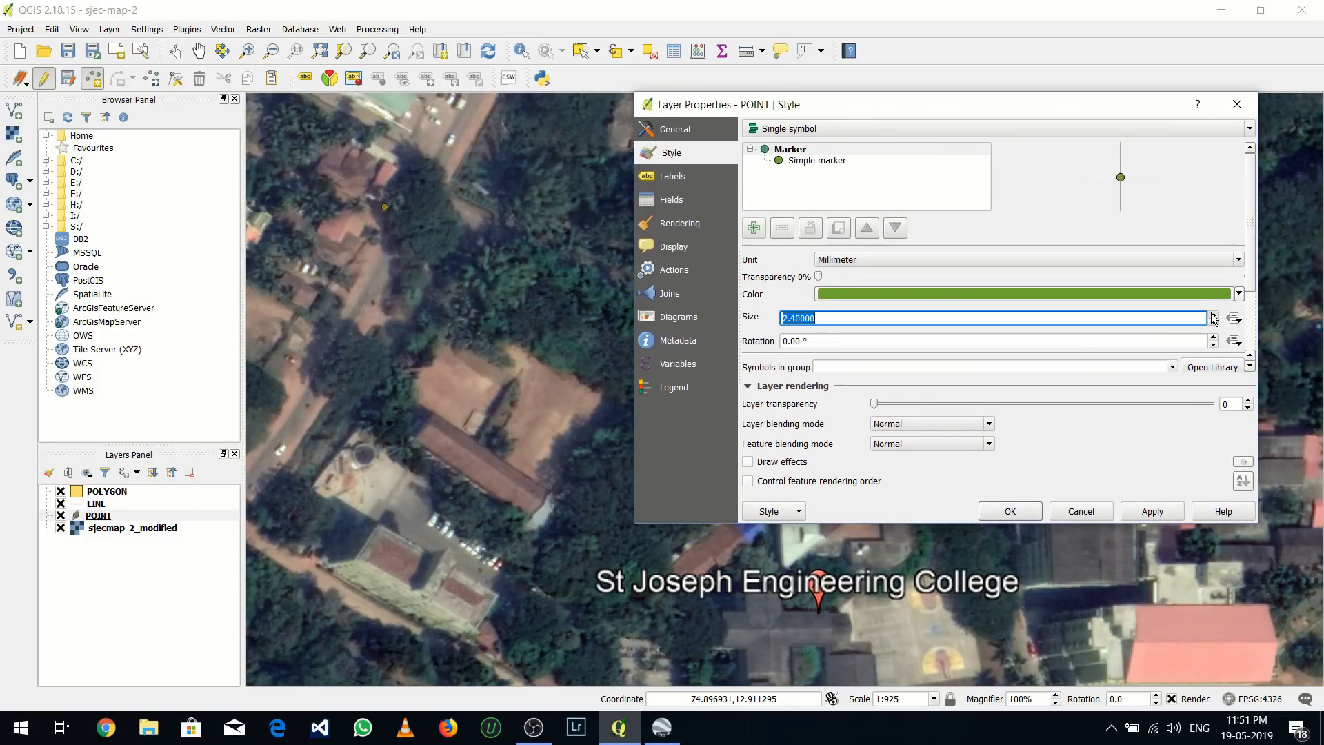
pyautogui.click(1213, 314)
pyautogui.click(1213, 314)
pyautogui.click(1213, 314)
pyautogui.click(1213, 314)
pyautogui.click(1213, 314)
pyautogui.click(1213, 322)
pyautogui.click(1213, 322)
pyautogui.click(1150, 506)
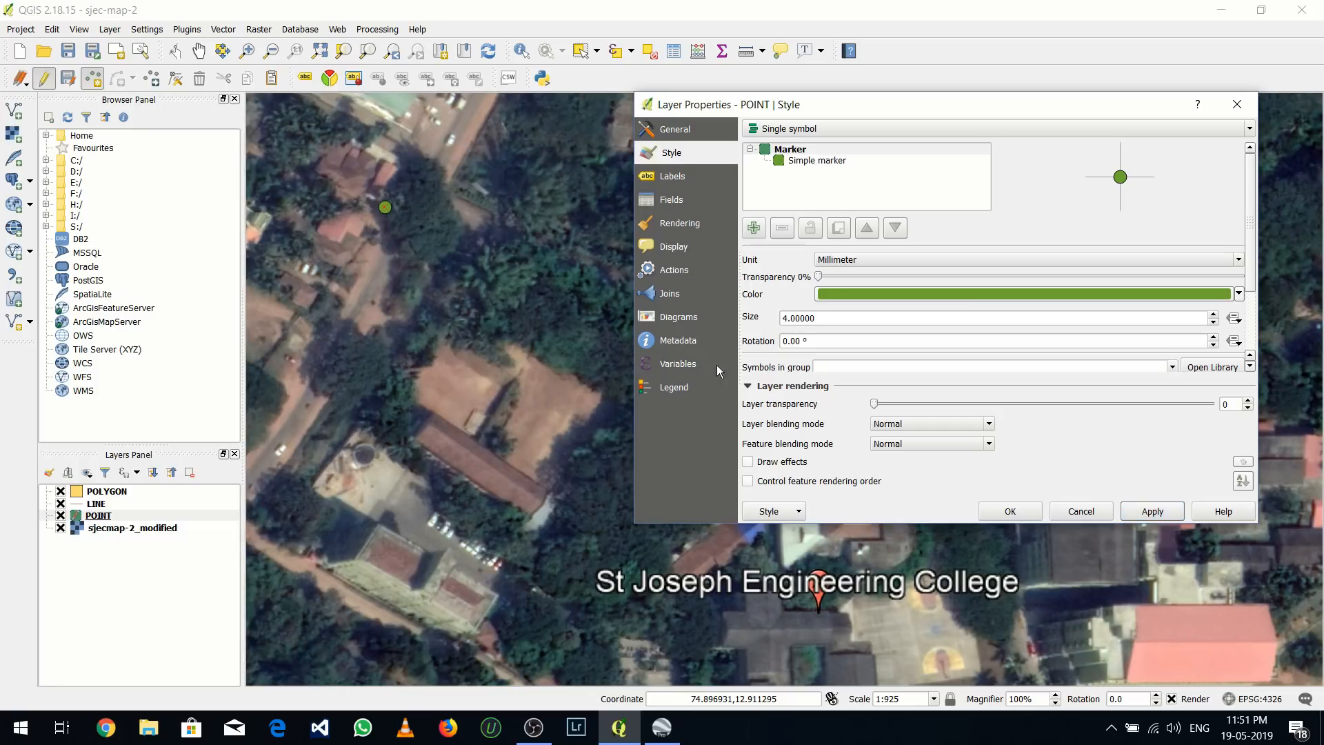
# Set the POINT layer's marker color to orange and apply it
pyautogui.click(1238, 295)
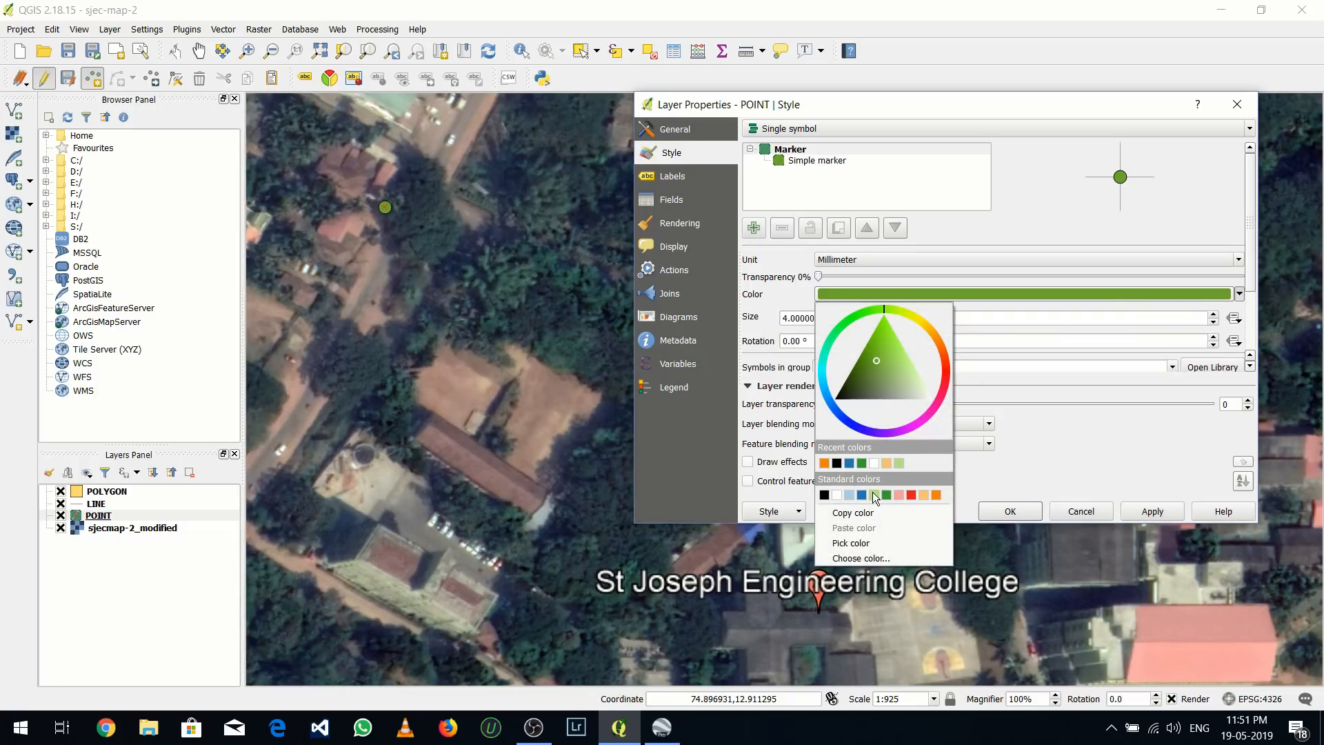
pyautogui.click(824, 464)
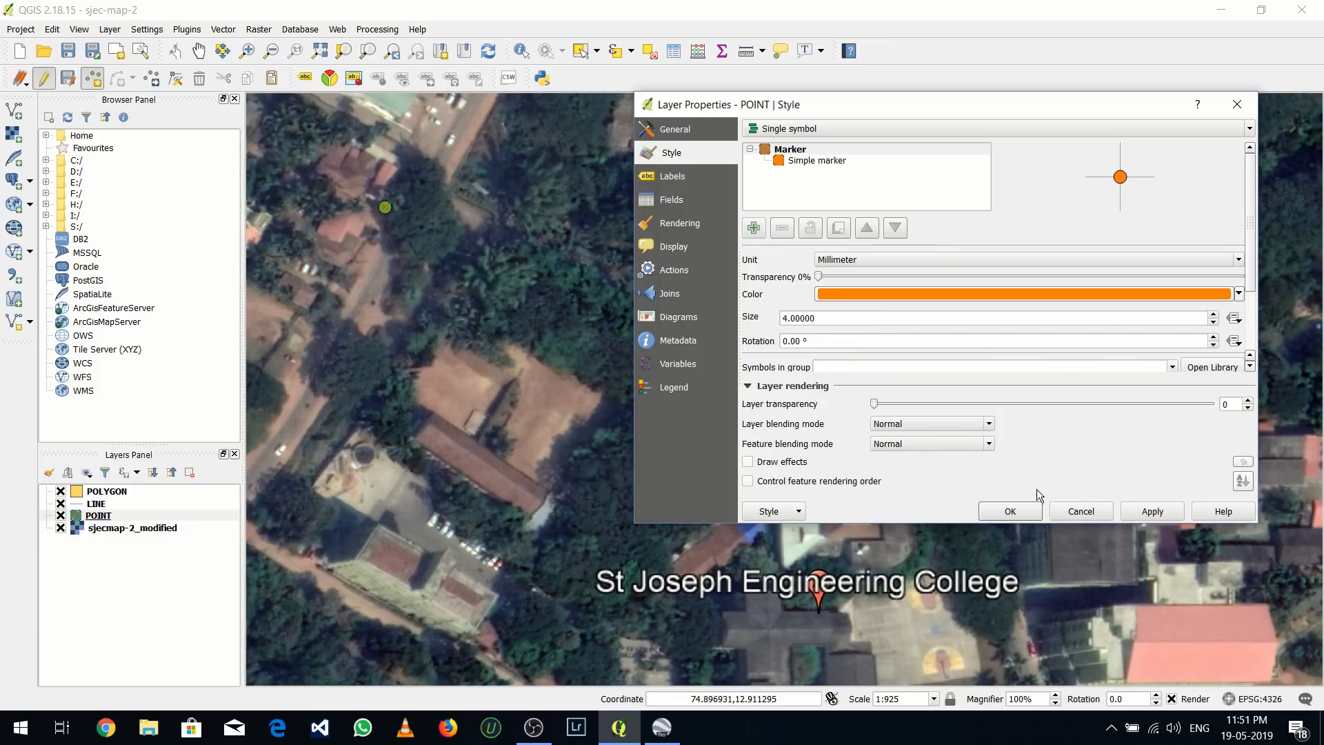
pyautogui.click(1144, 509)
# Turn on labels for the POINT layer, using the POINT field as the label text, and apply them
pyautogui.click(655, 181)
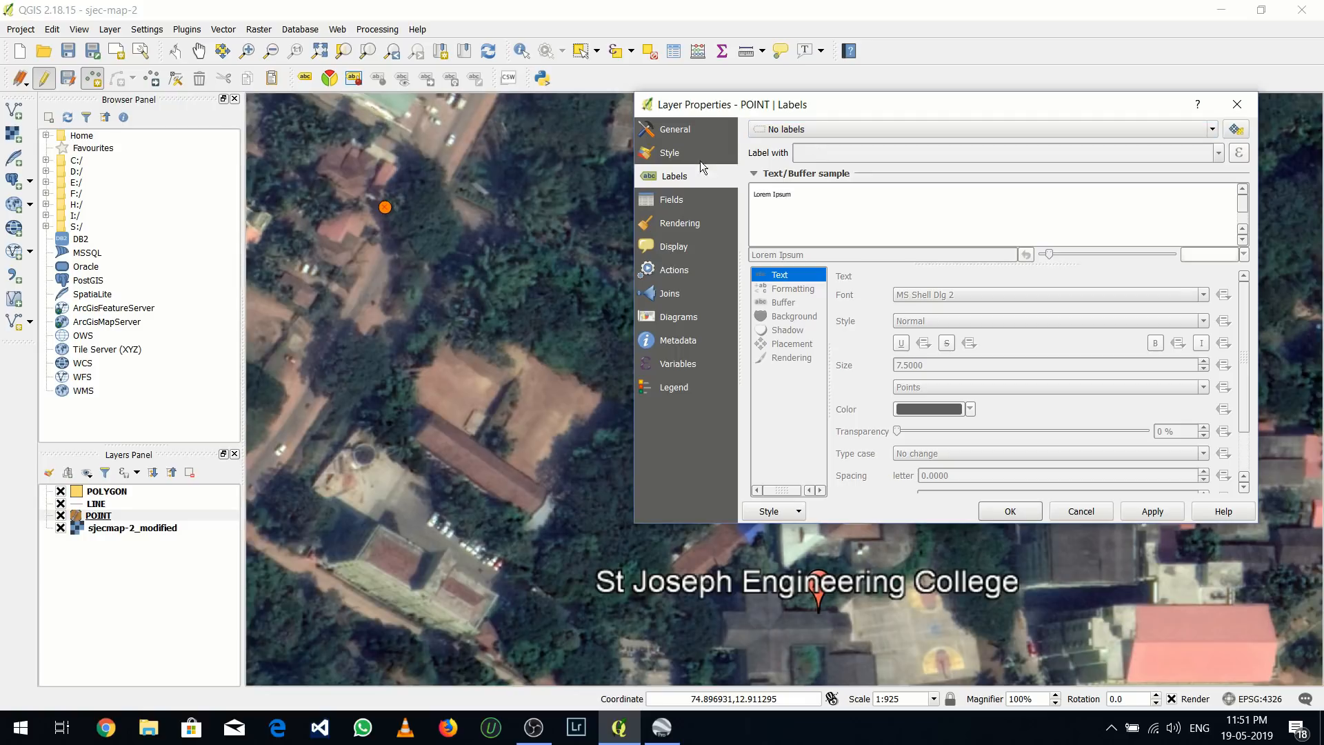
pyautogui.click(657, 155)
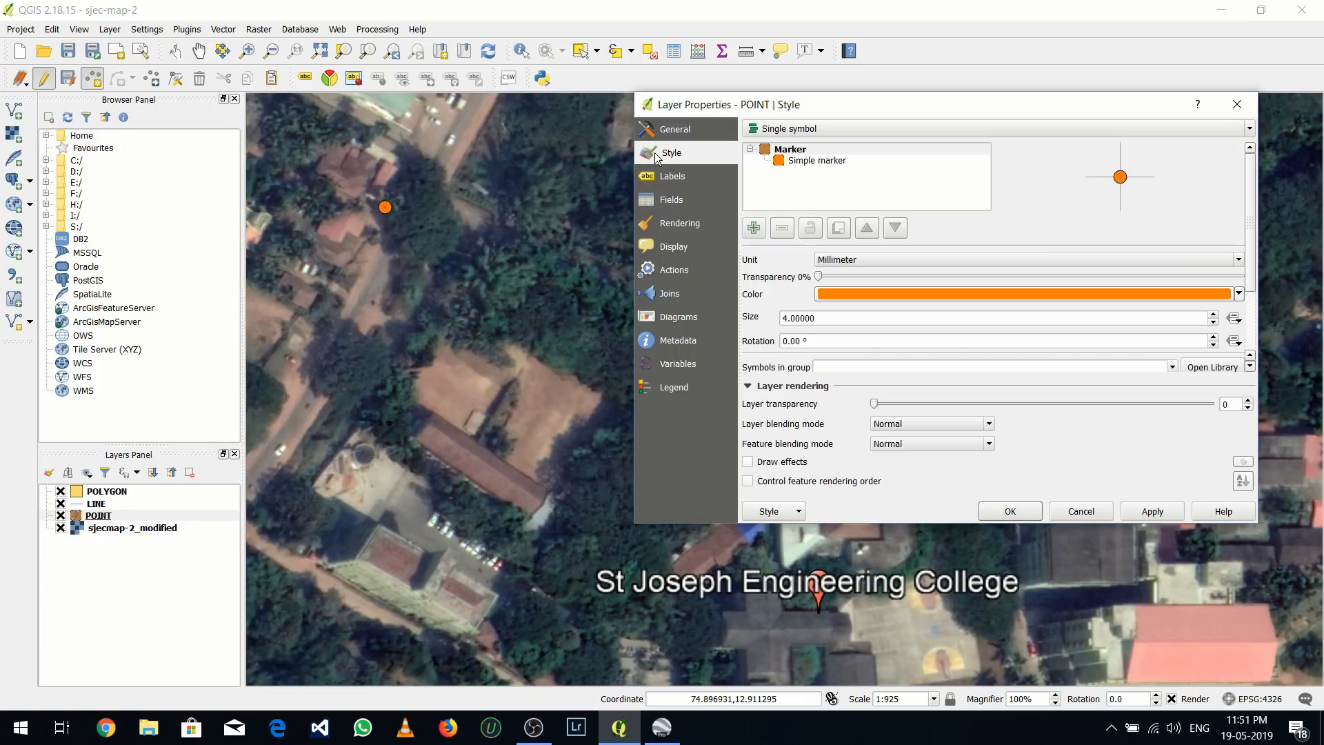
pyautogui.click(673, 178)
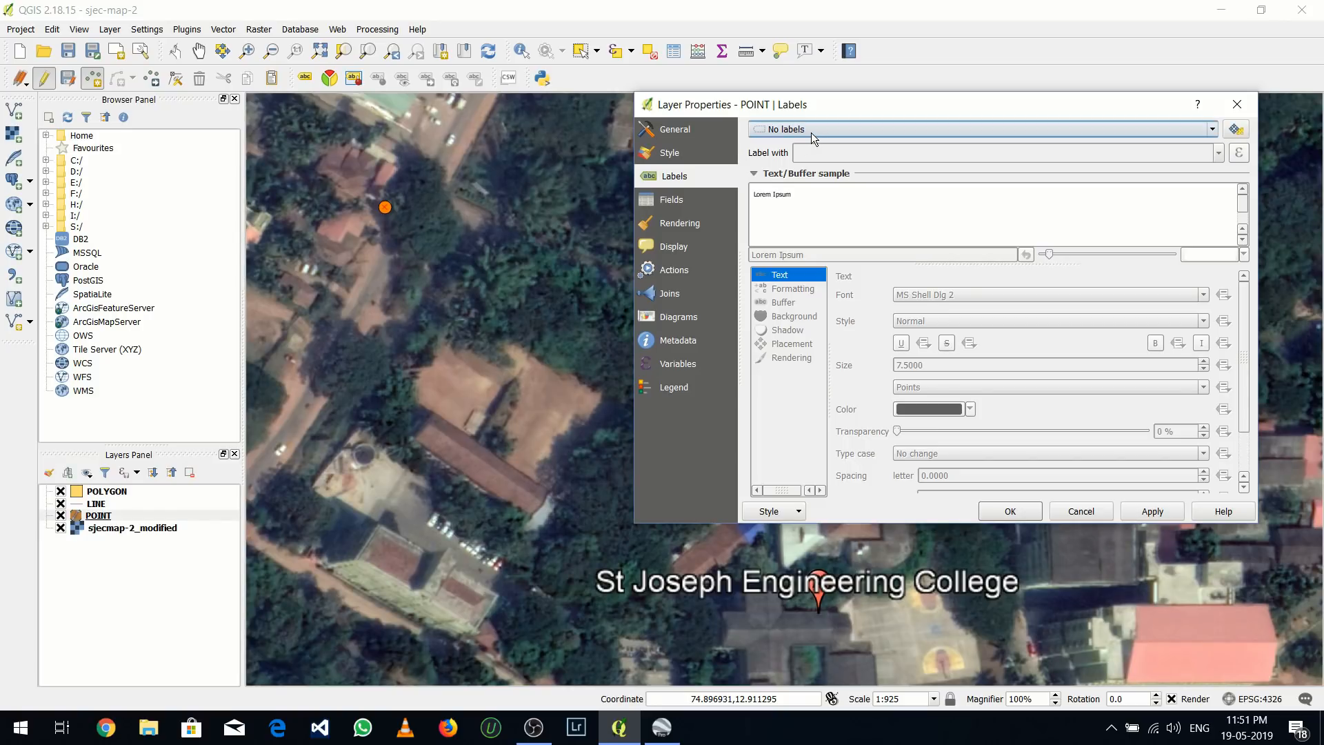
pyautogui.click(811, 132)
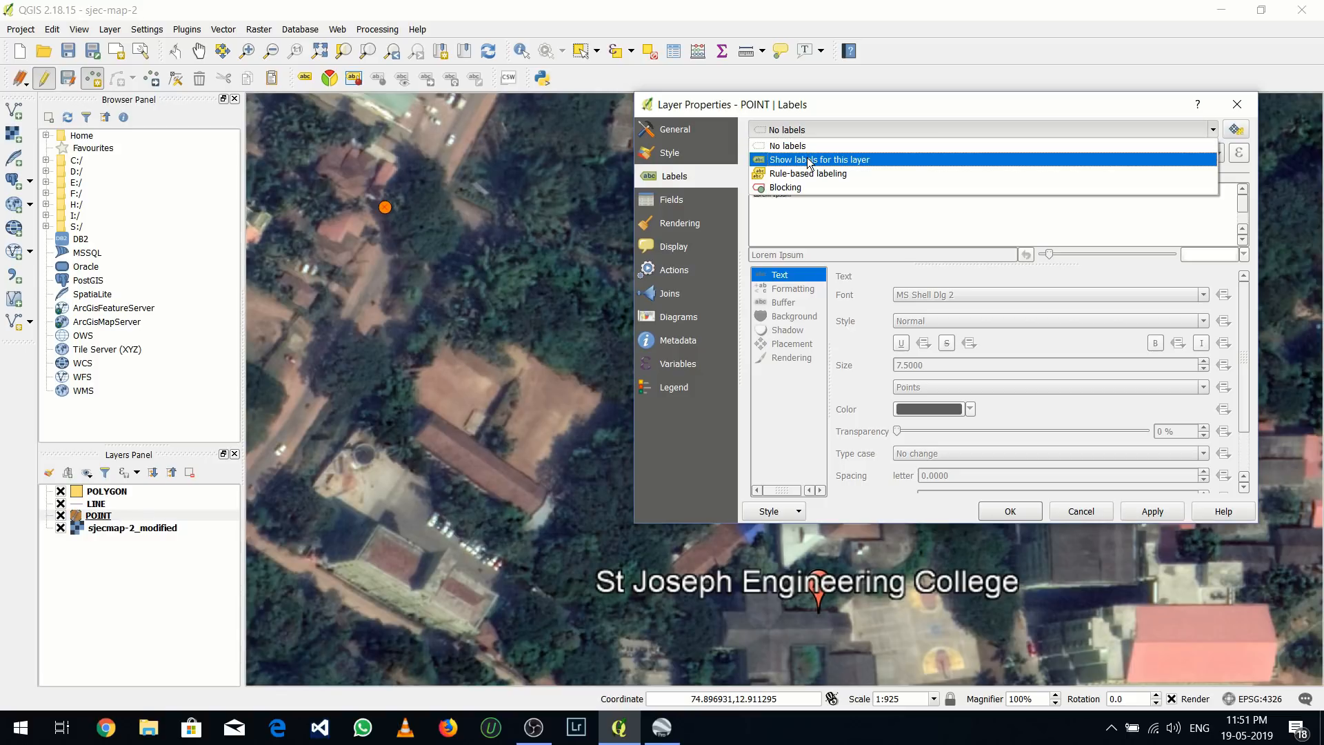
pyautogui.click(810, 162)
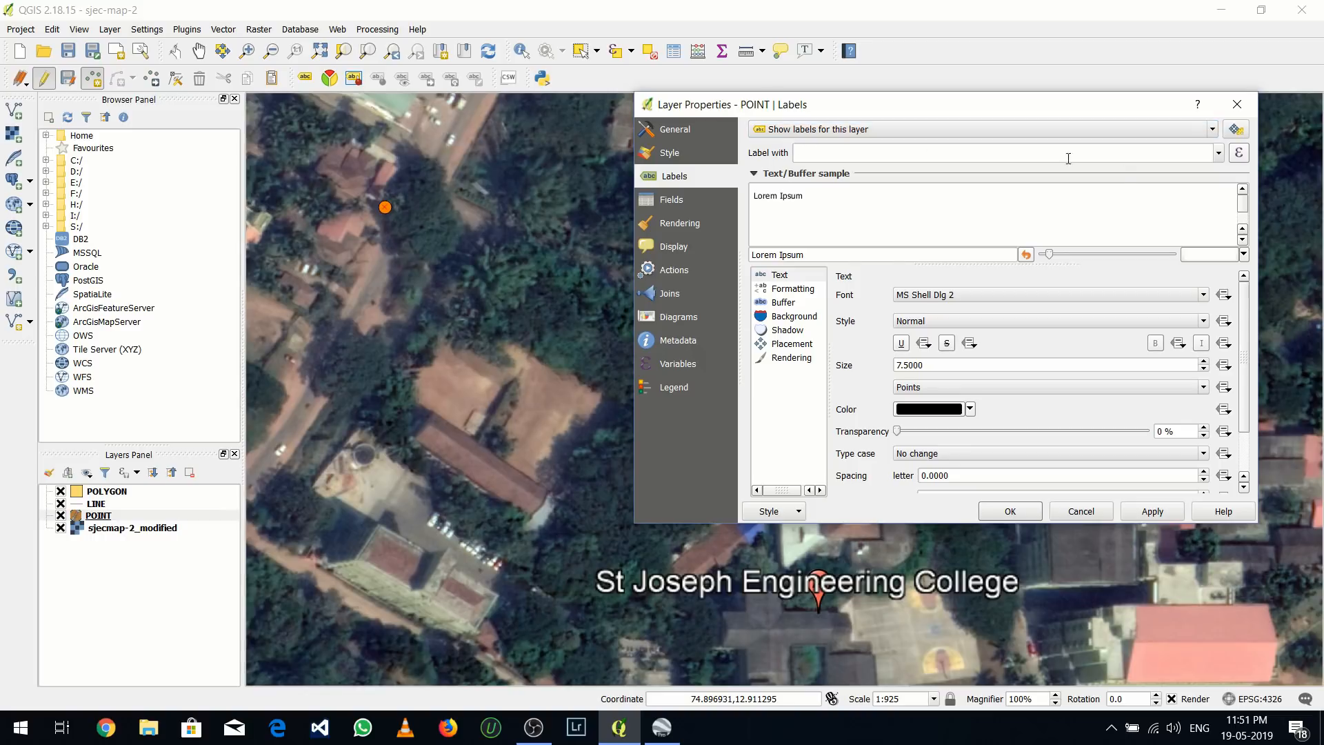
pyautogui.click(1218, 153)
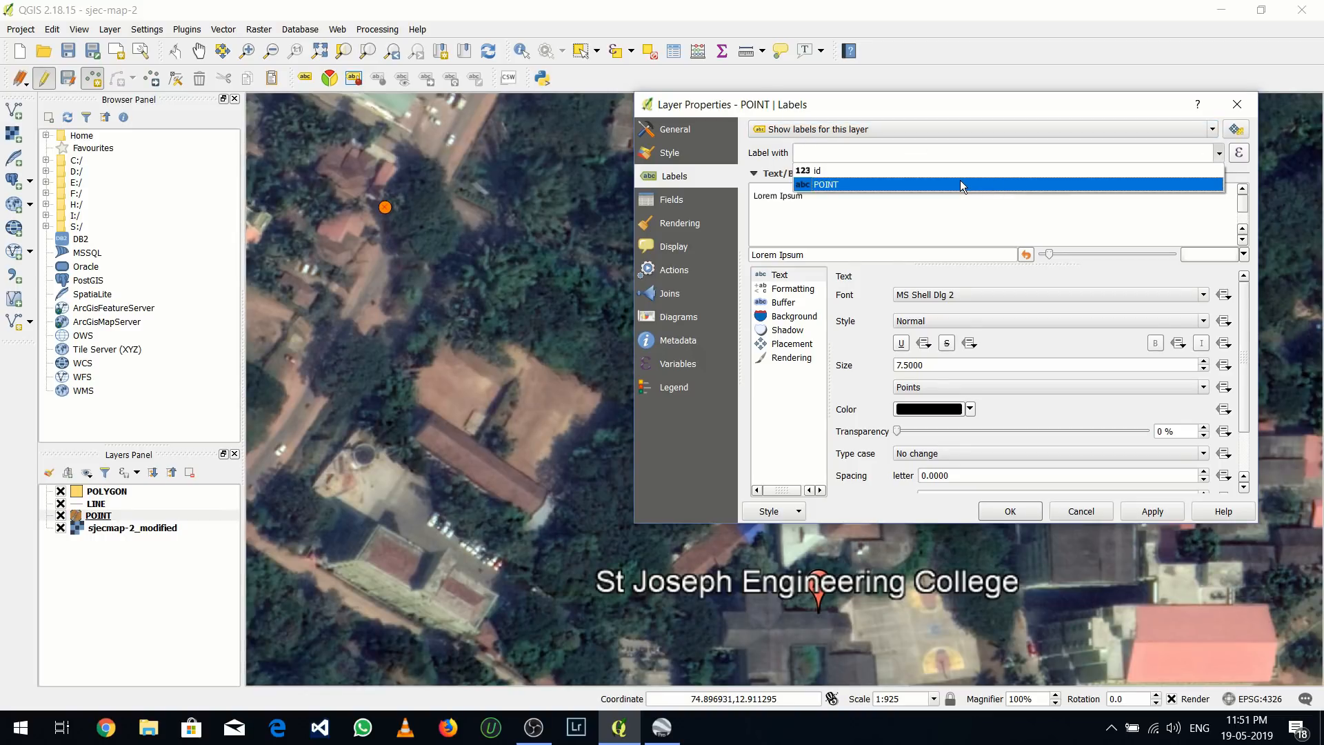
pyautogui.click(959, 183)
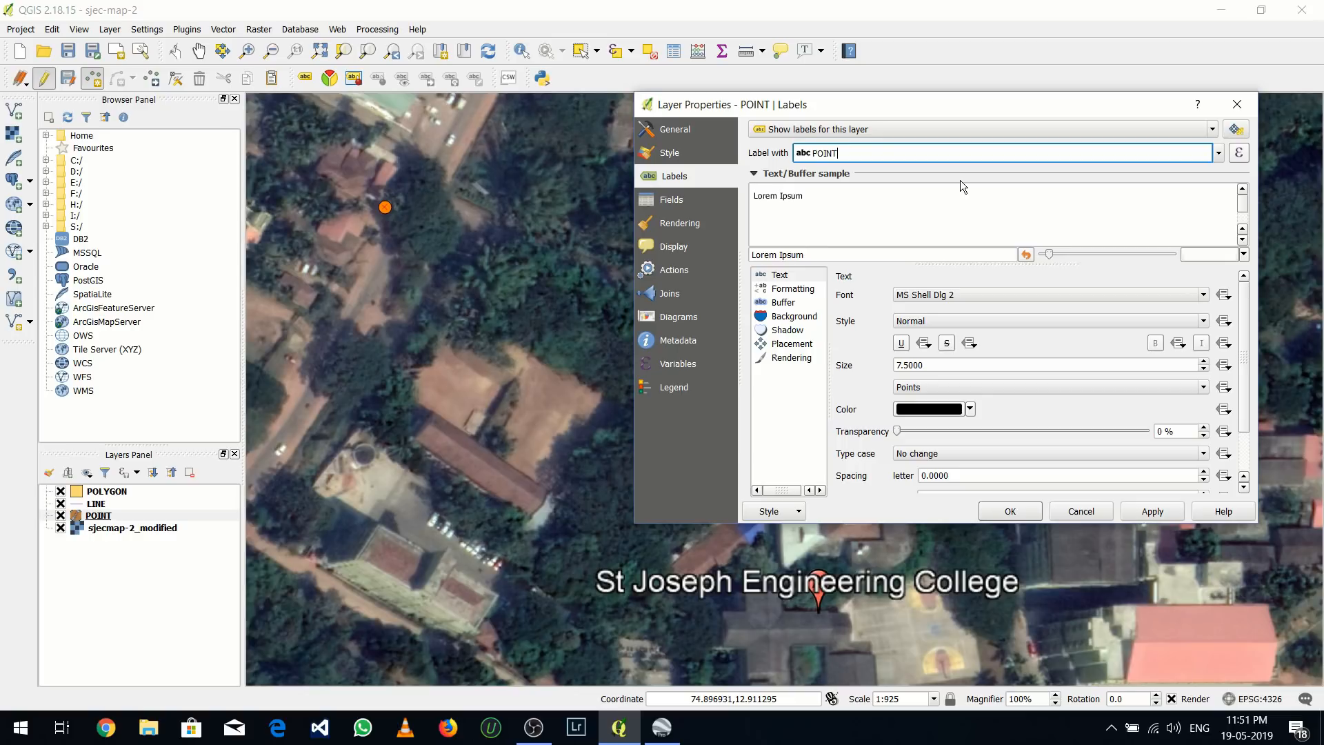
pyautogui.click(1156, 511)
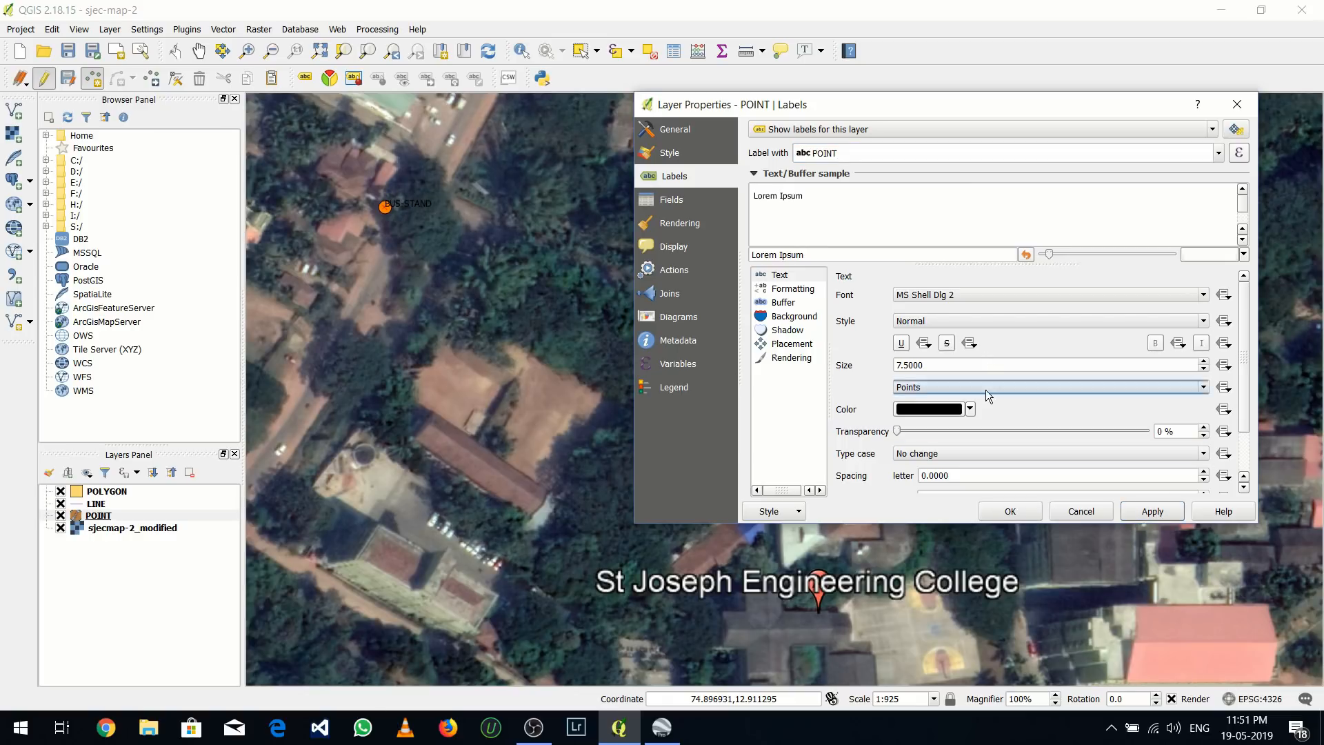
# Change the POINT layer's label text color to white, apply it and close the layer properties
pyautogui.click(969, 409)
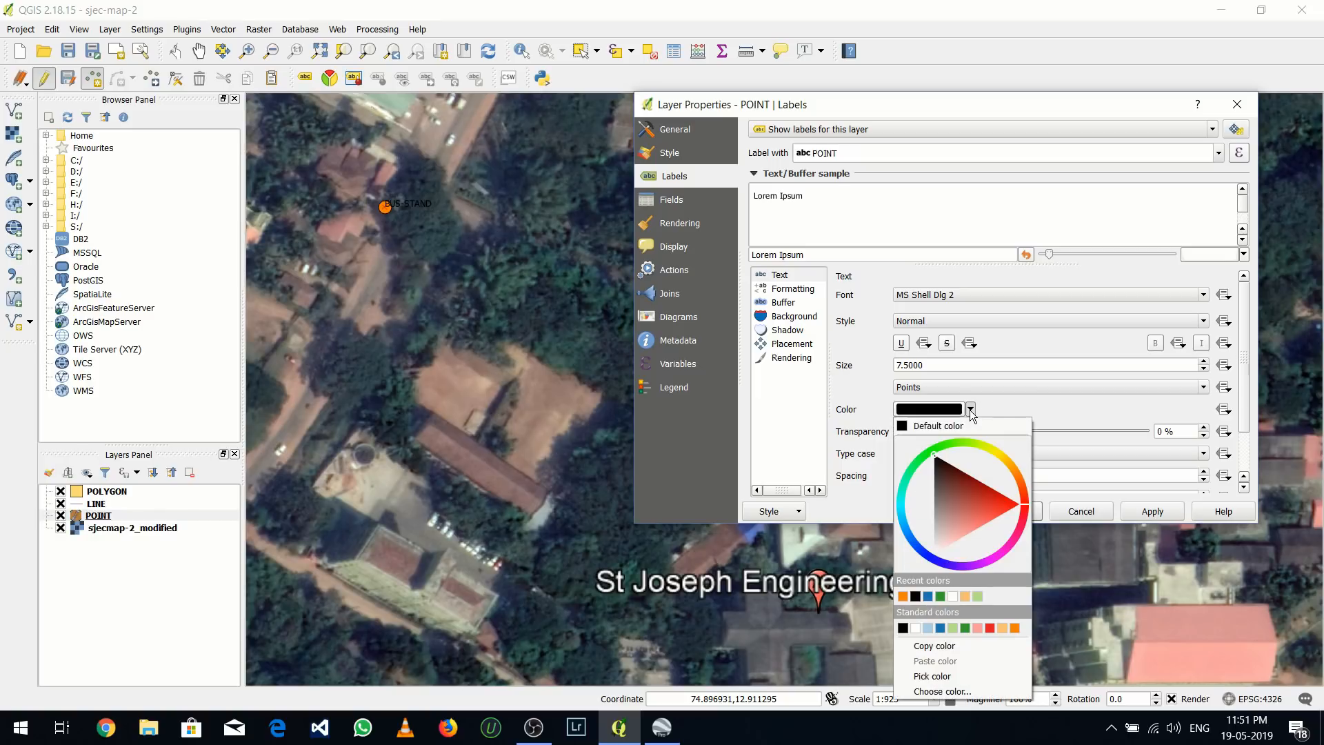
pyautogui.click(927, 628)
pyautogui.click(1167, 511)
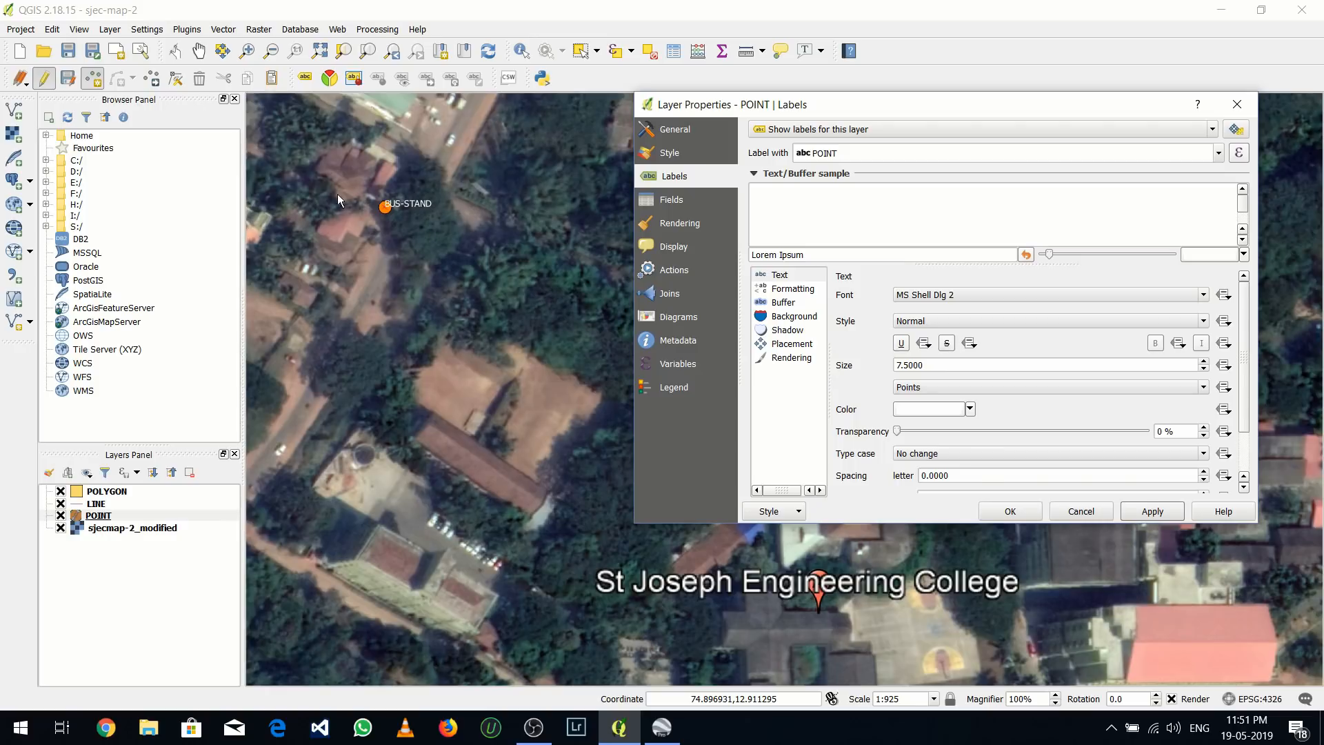
pyautogui.click(1009, 511)
# Add a point at the end of the road just northwest of the college building, with id 2 and POINT value STATUE
pyautogui.scroll(-1, 528, 345)
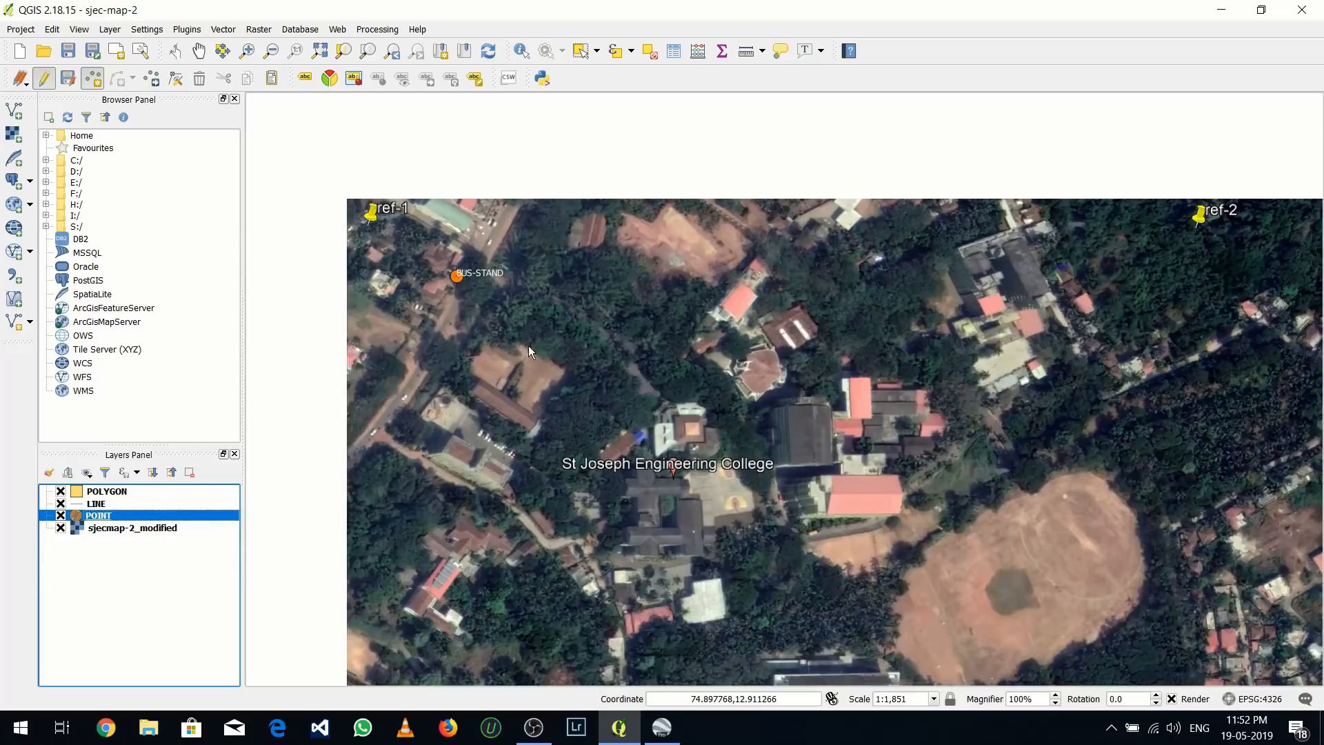
pyautogui.scroll(-1, 526, 353)
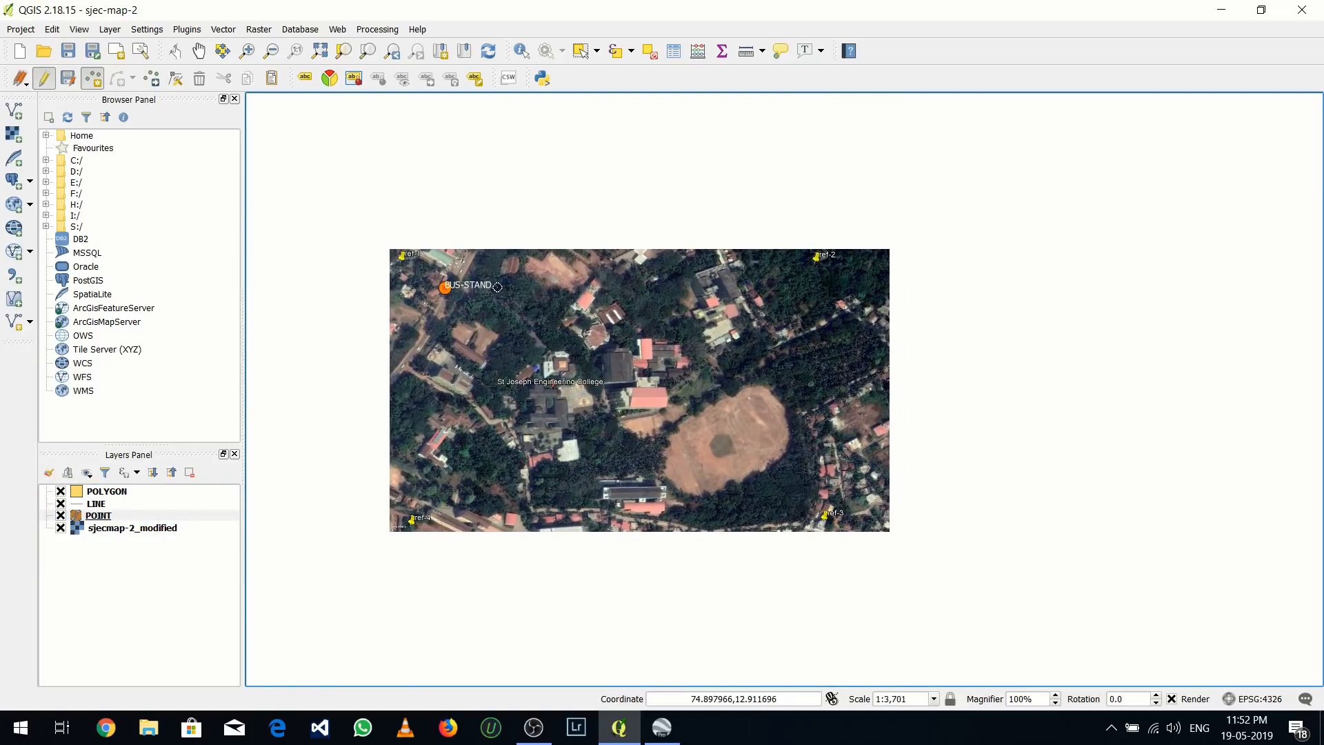
pyautogui.scroll(1, 541, 336)
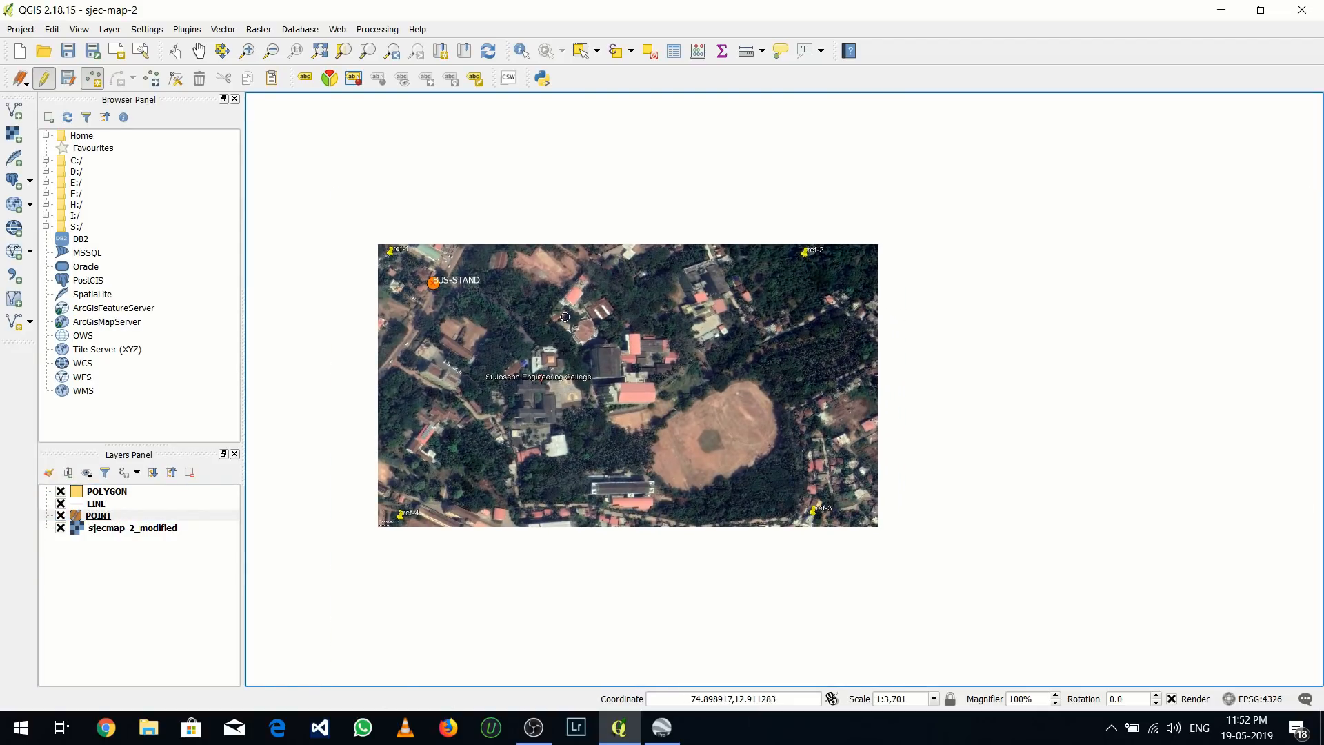
pyautogui.scroll(1, 542, 335)
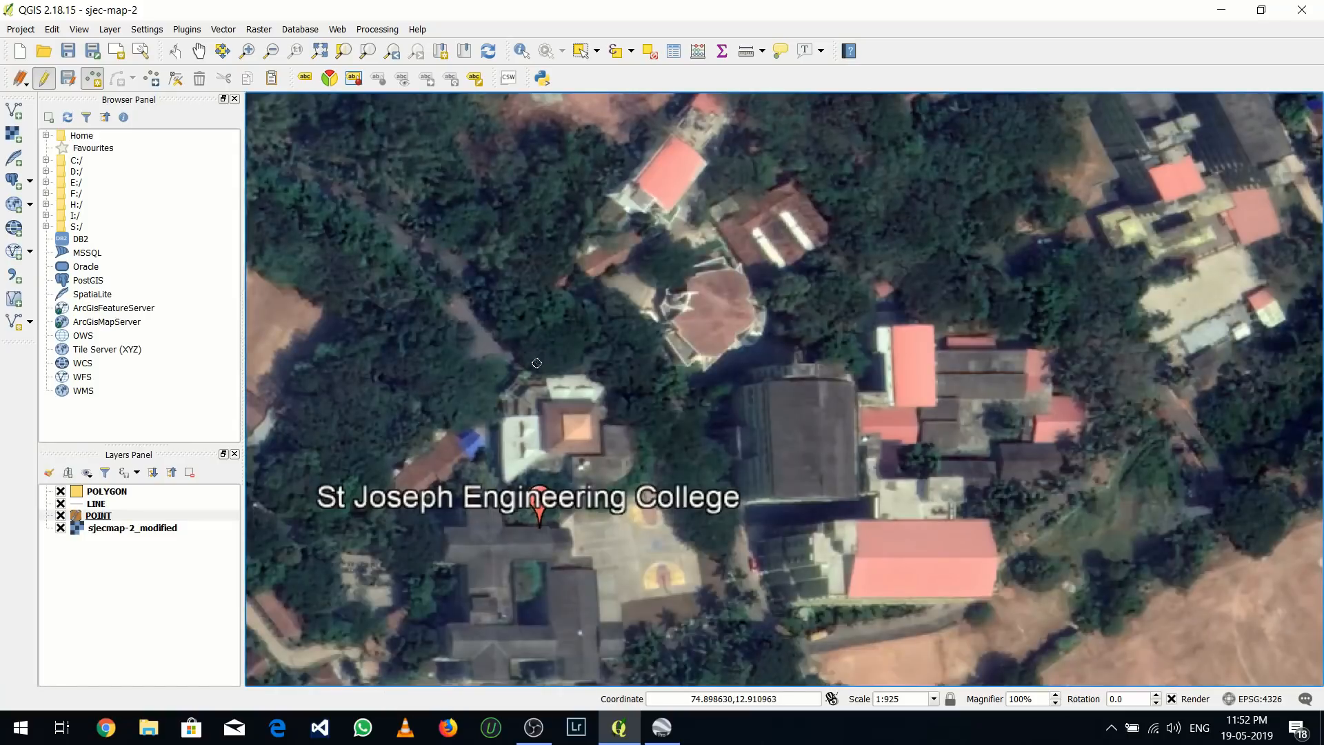
pyautogui.click(494, 374)
pyautogui.write('2')
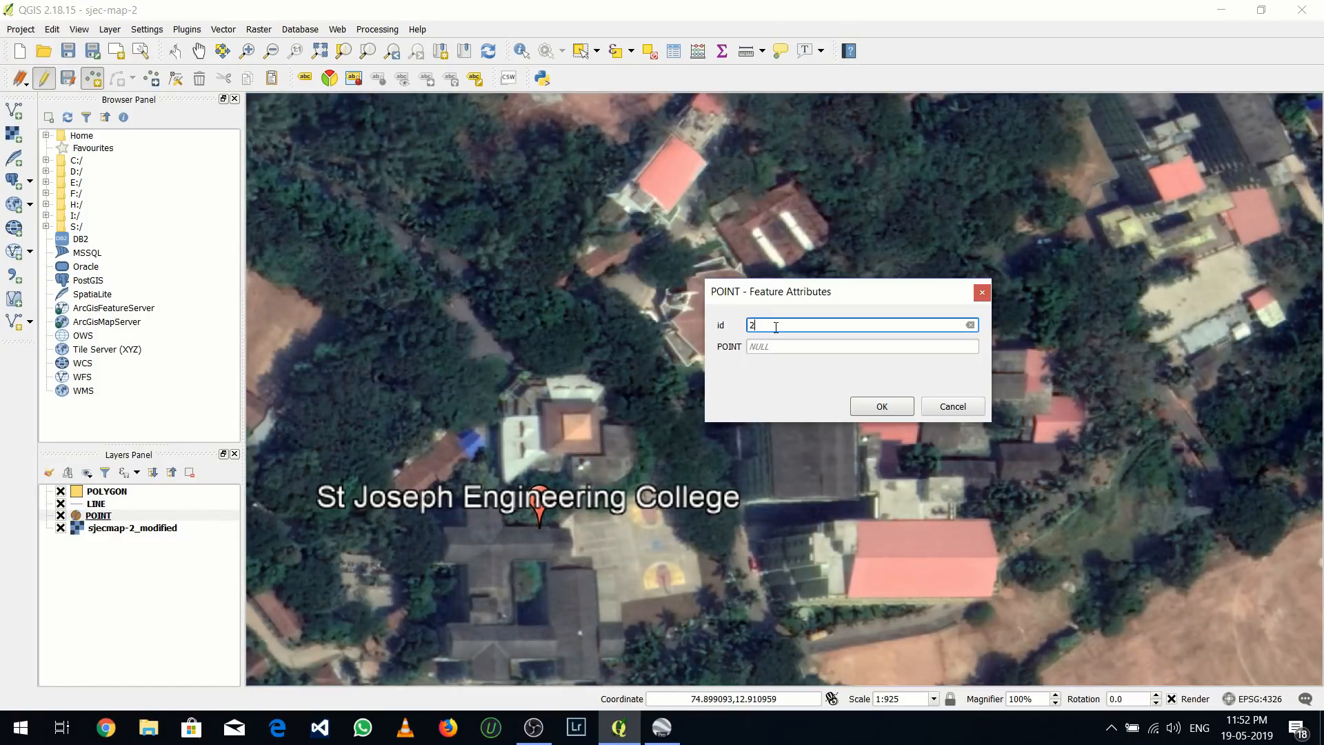
pyautogui.click(781, 346)
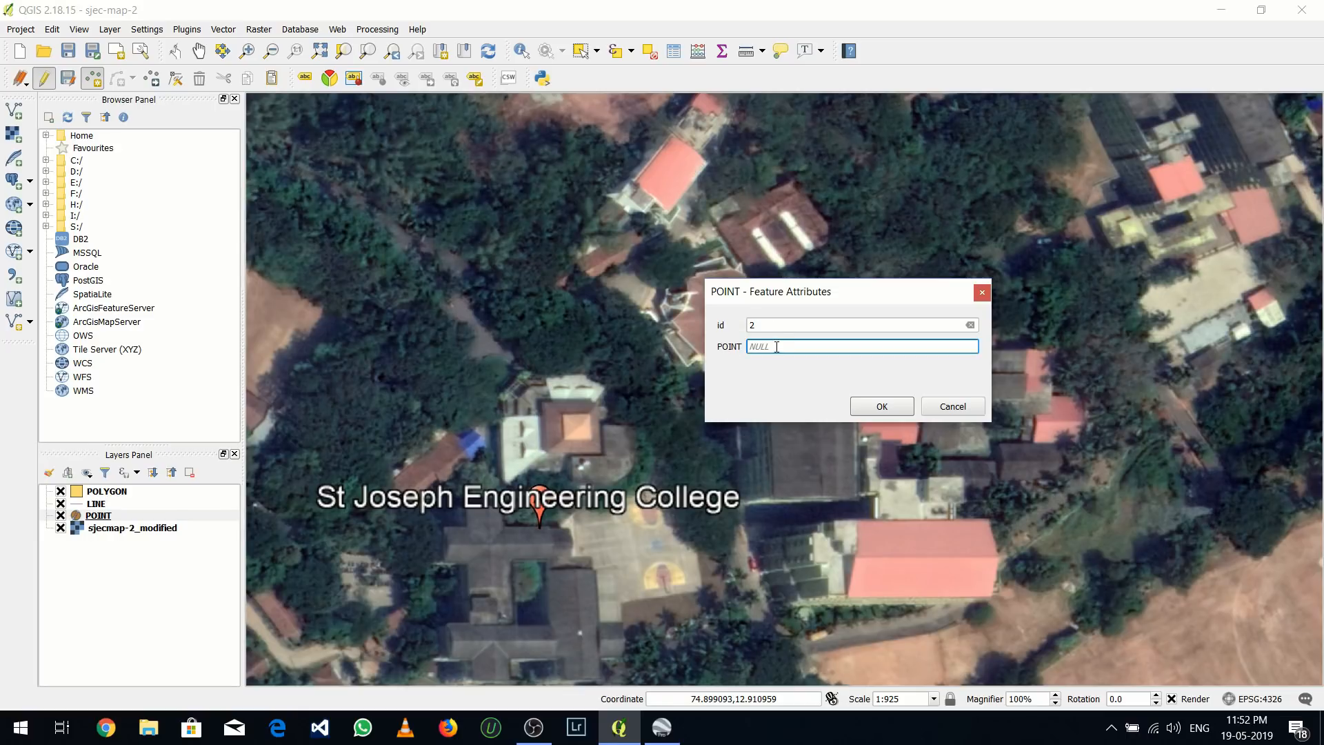
pyautogui.moveTo(771, 346); pyautogui.dragTo(743, 348)
pyautogui.write('STATUE')
pyautogui.click(883, 406)
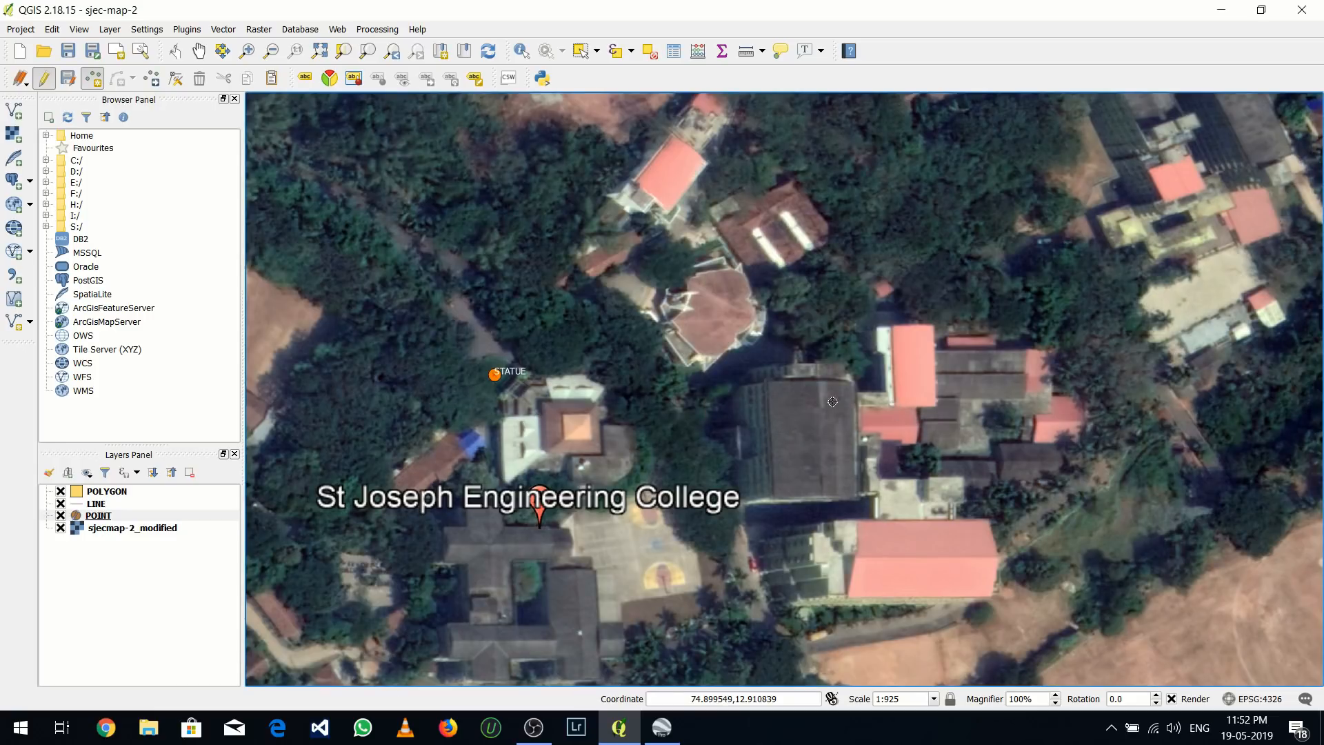
# Add a point beside the road west of the college's main building, with id 3 and POINT value JUICE-CENTER
pyautogui.scroll(-1, 583, 361)
pyautogui.moveTo(583, 361); pyautogui.dragTo(686, 309)
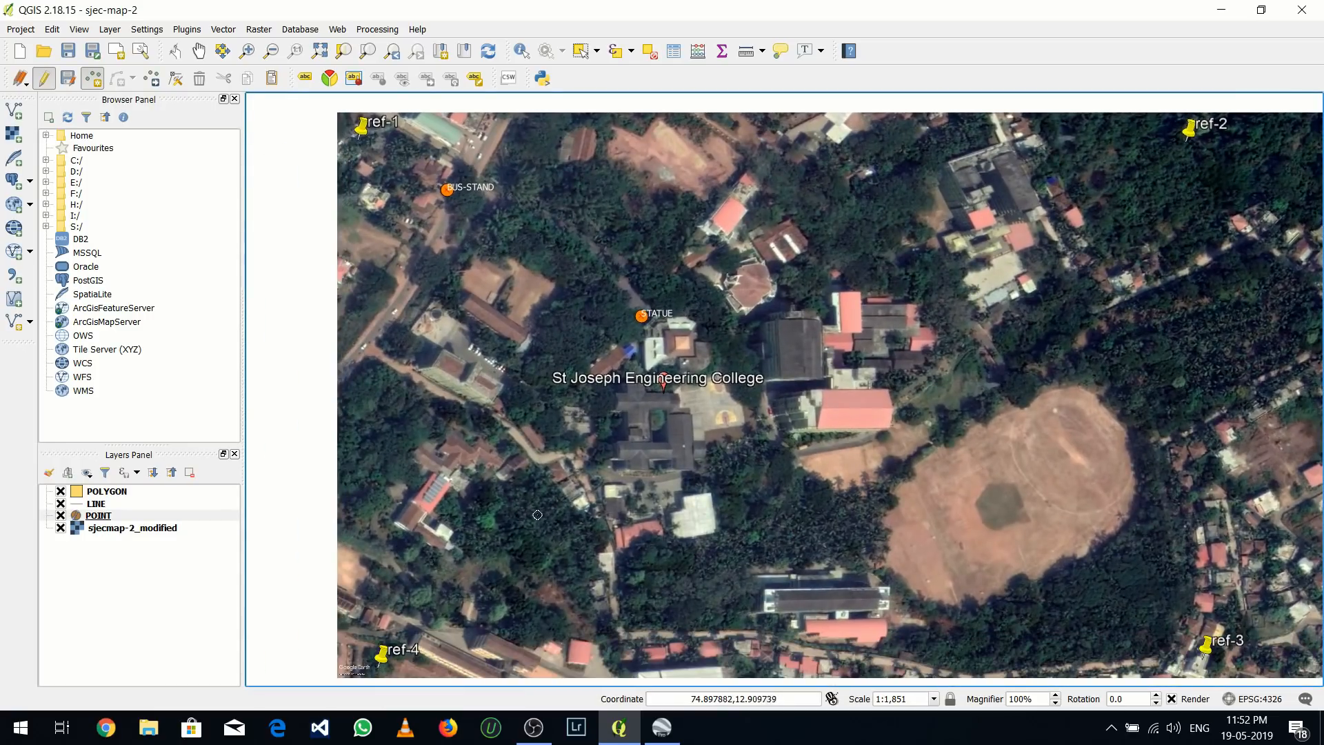
pyautogui.moveTo(531, 508); pyautogui.dragTo(510, 466)
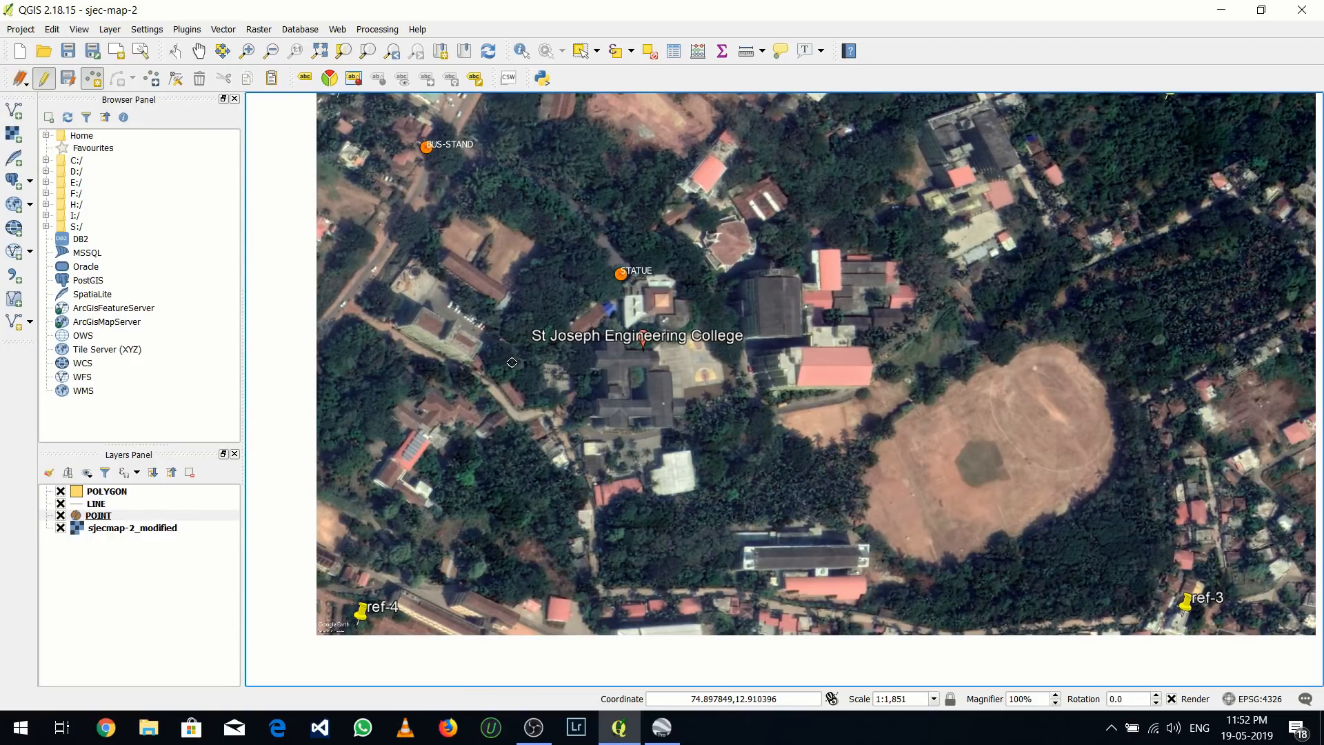
pyautogui.click(511, 362)
pyautogui.write('3')
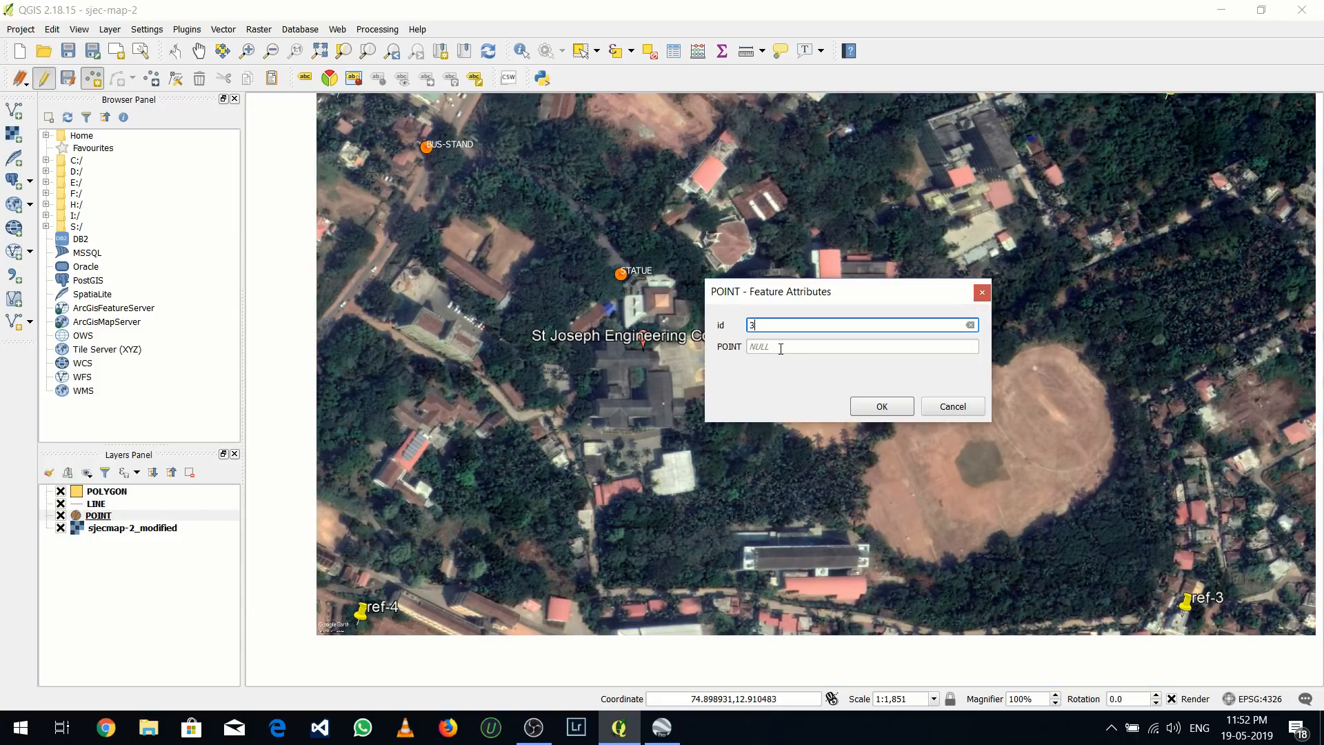
pyautogui.press('Tab')
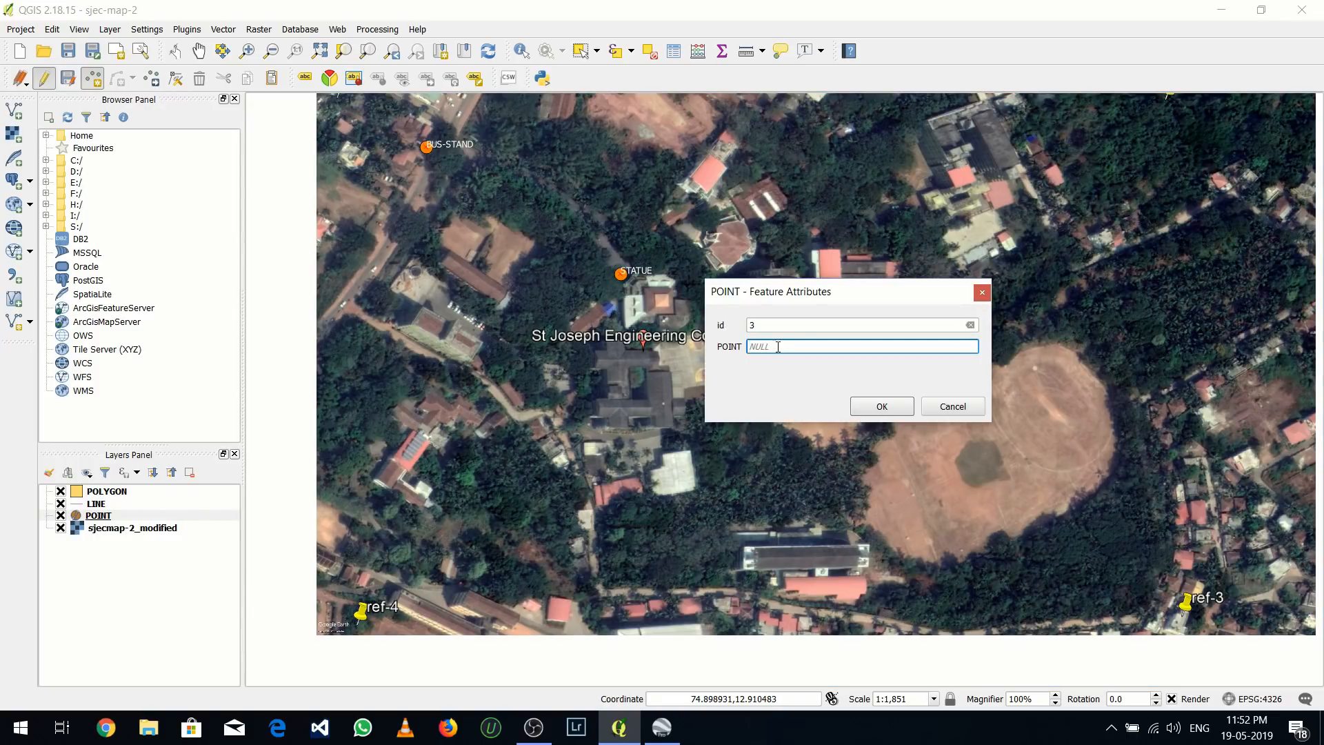
pyautogui.moveTo(776, 347); pyautogui.dragTo(748, 348)
pyautogui.write('UUICE-CENTER')
pyautogui.click(882, 406)
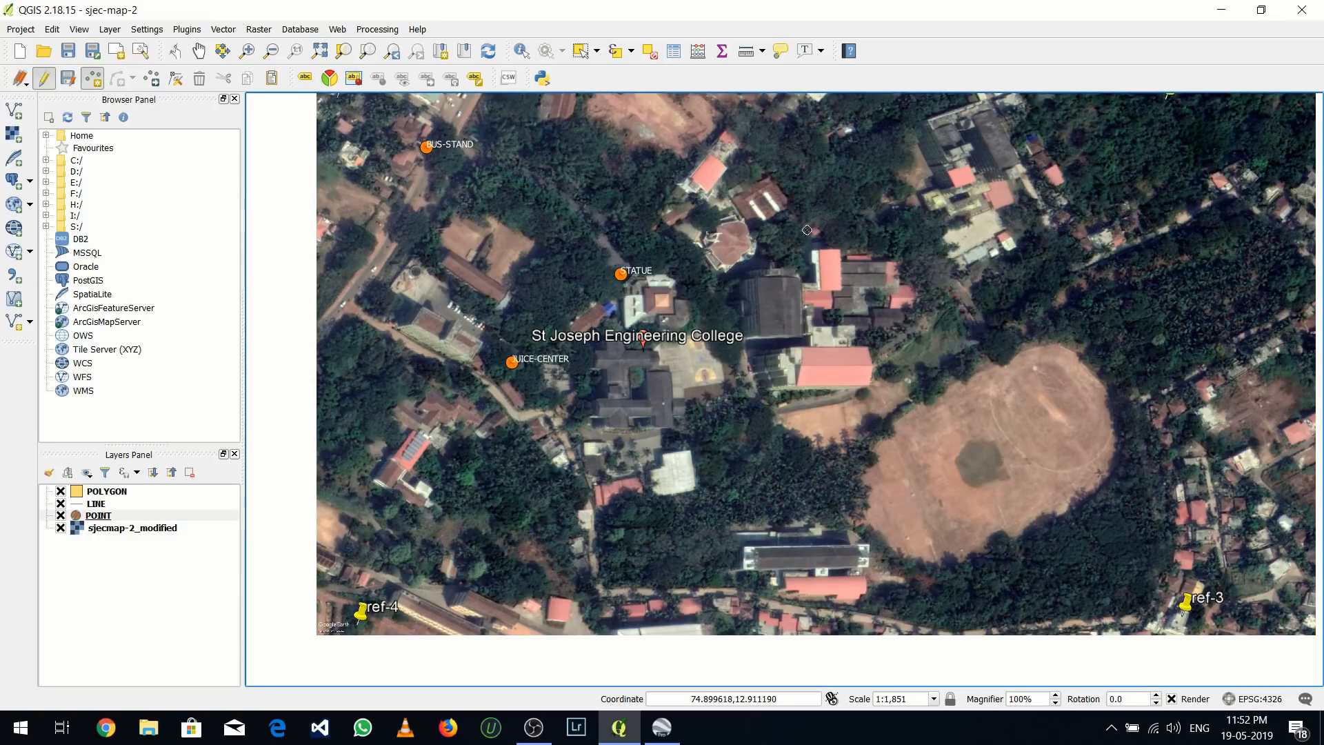
# Add a point just north of the red-roofed building northeast of the college, with id 4 and POINT value TEA-SHOP
pyautogui.moveTo(807, 230); pyautogui.dragTo(763, 283)
pyautogui.moveTo(764, 221); pyautogui.dragTo(705, 322)
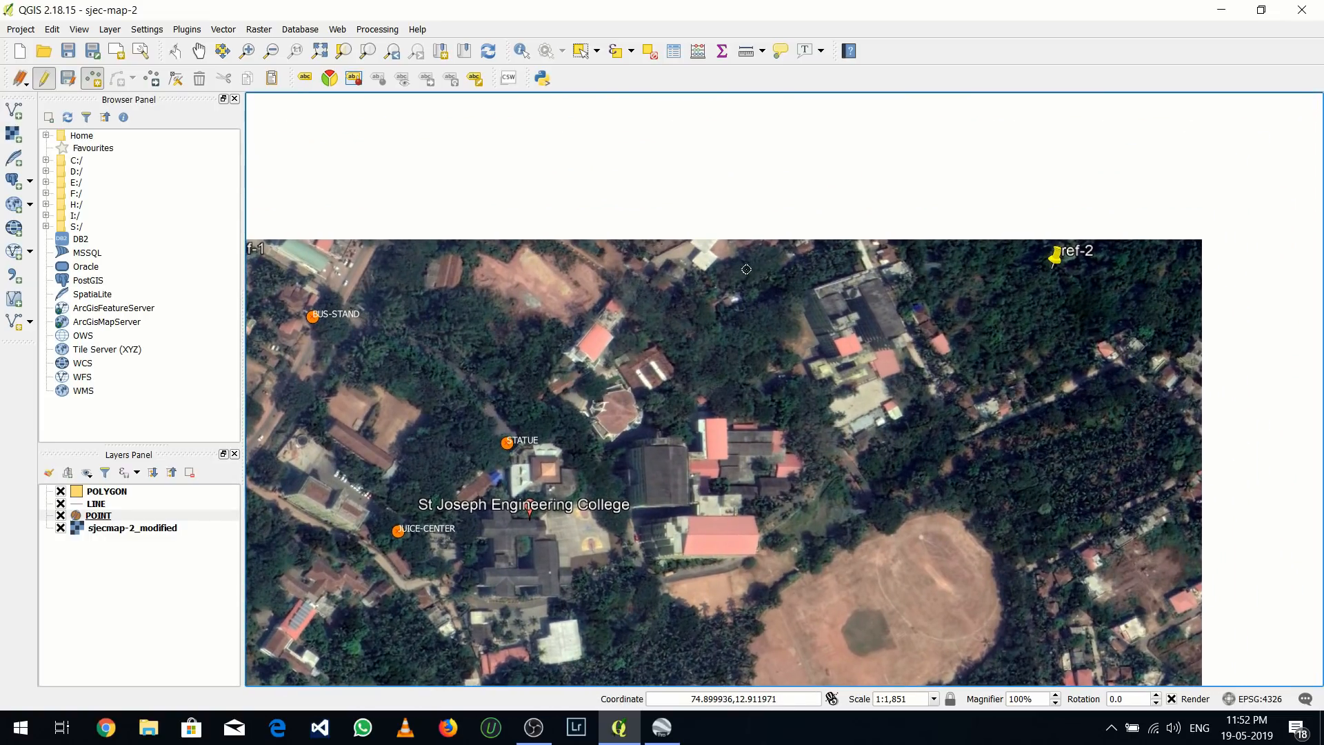
pyautogui.scroll(1, 746, 269)
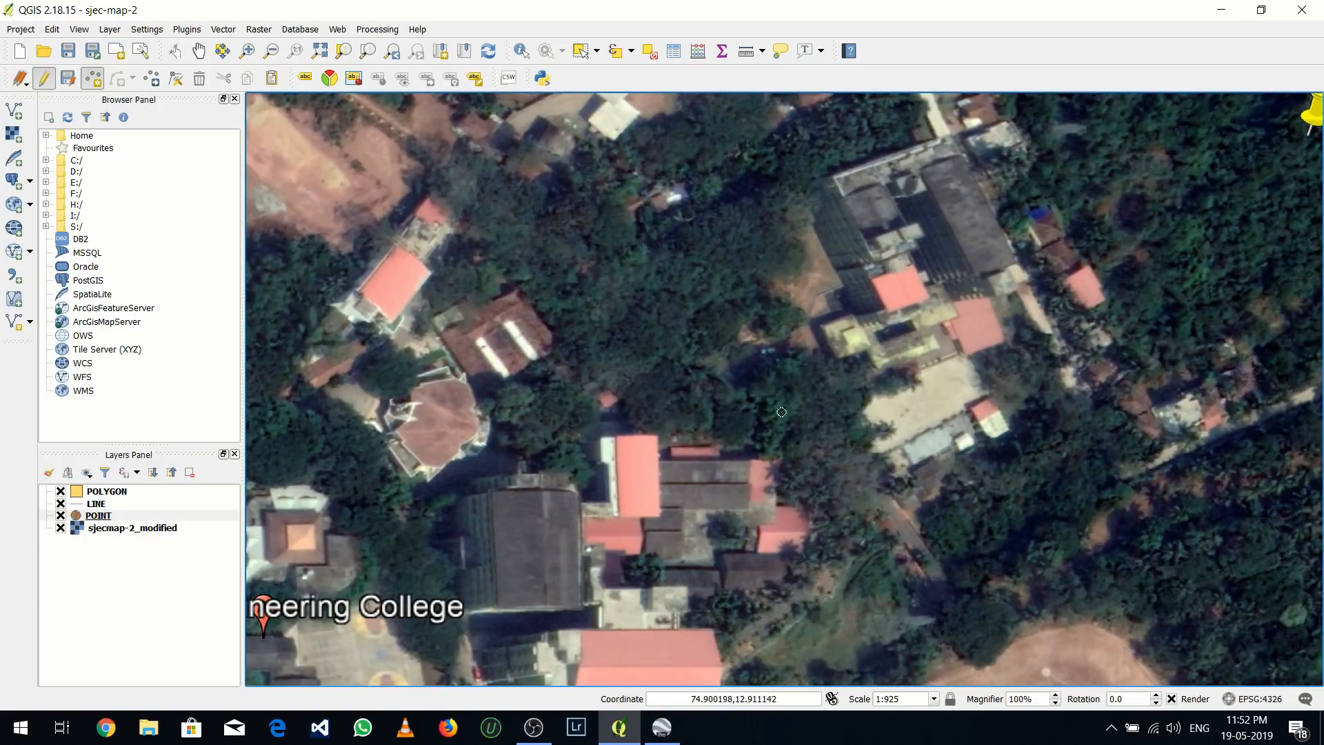
pyautogui.click(607, 399)
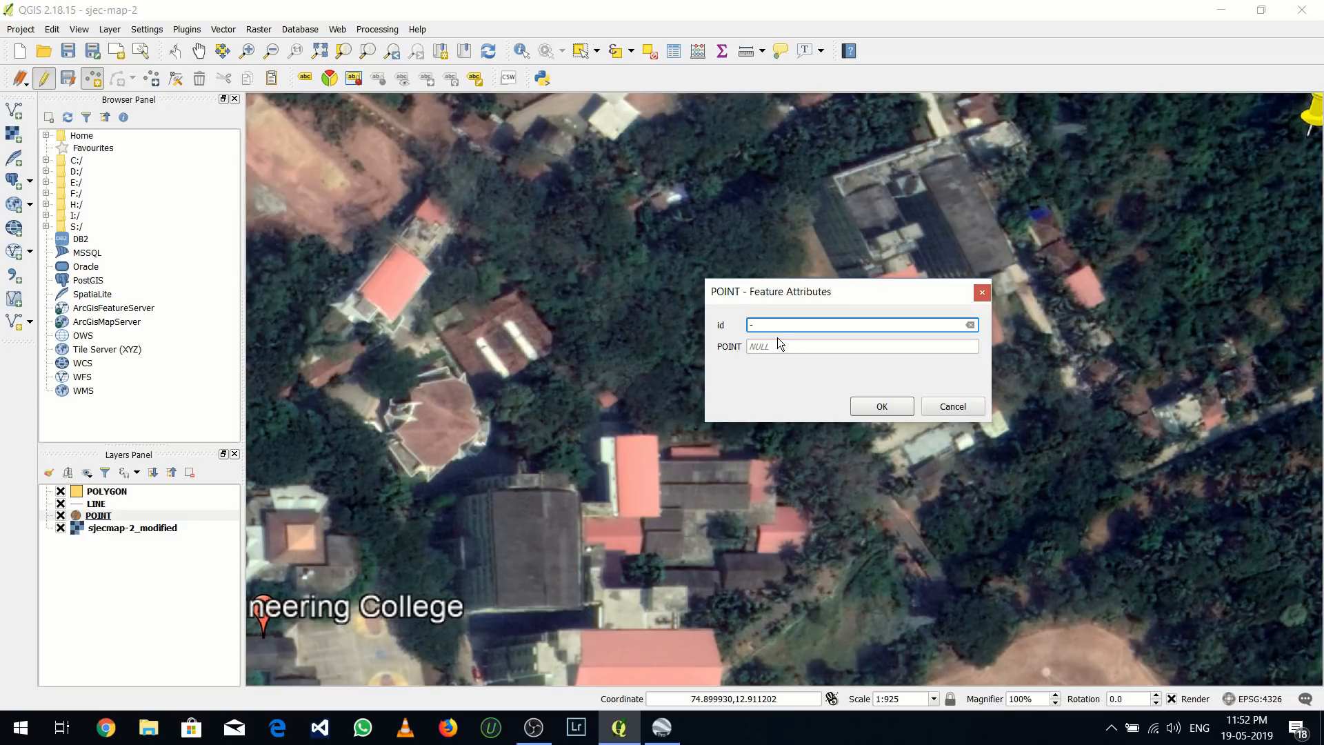
pyautogui.moveTo(775, 326); pyautogui.dragTo(701, 321)
pyautogui.click(775, 347)
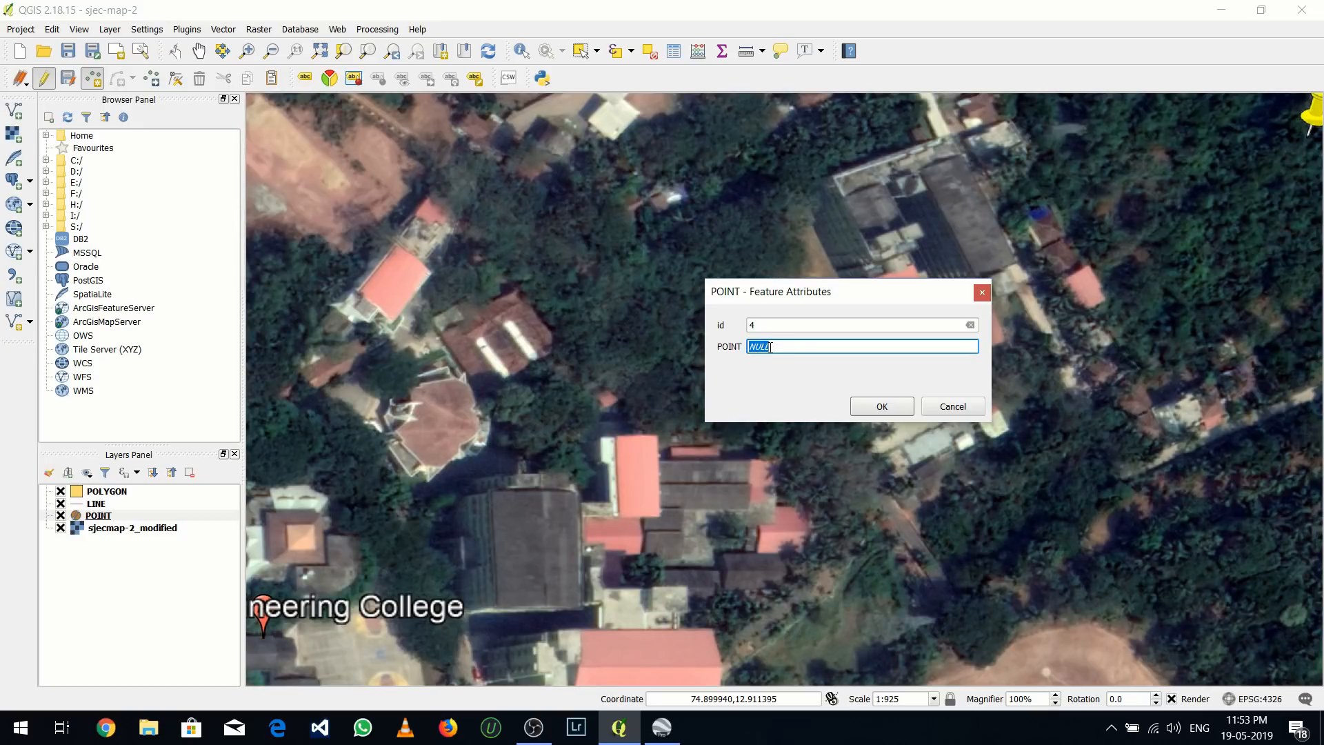
pyautogui.write('TEA-SHOP')
pyautogui.click(882, 406)
# Add a point on the paved court just southeast of the college's map pin, with id 5 and POINT value BASKET-BALL
pyautogui.scroll(-1, 807, 338)
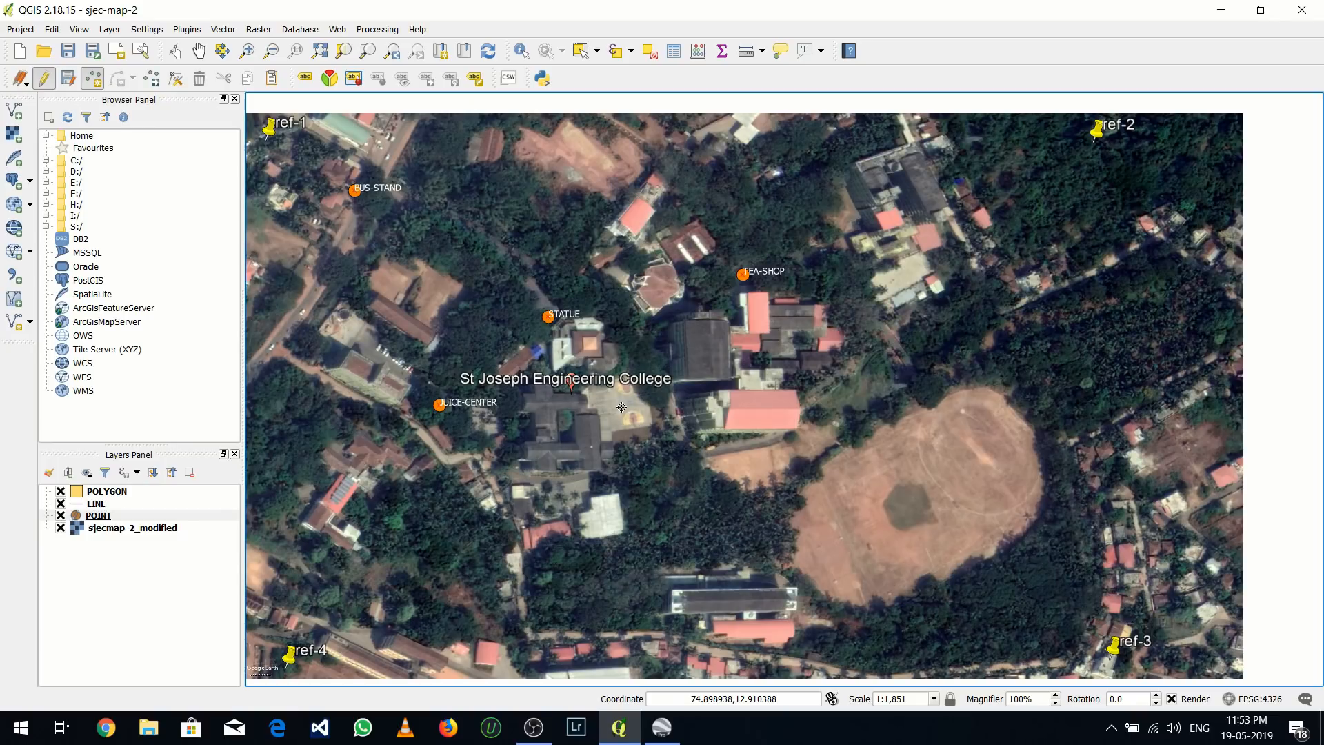
pyautogui.click(717, 383)
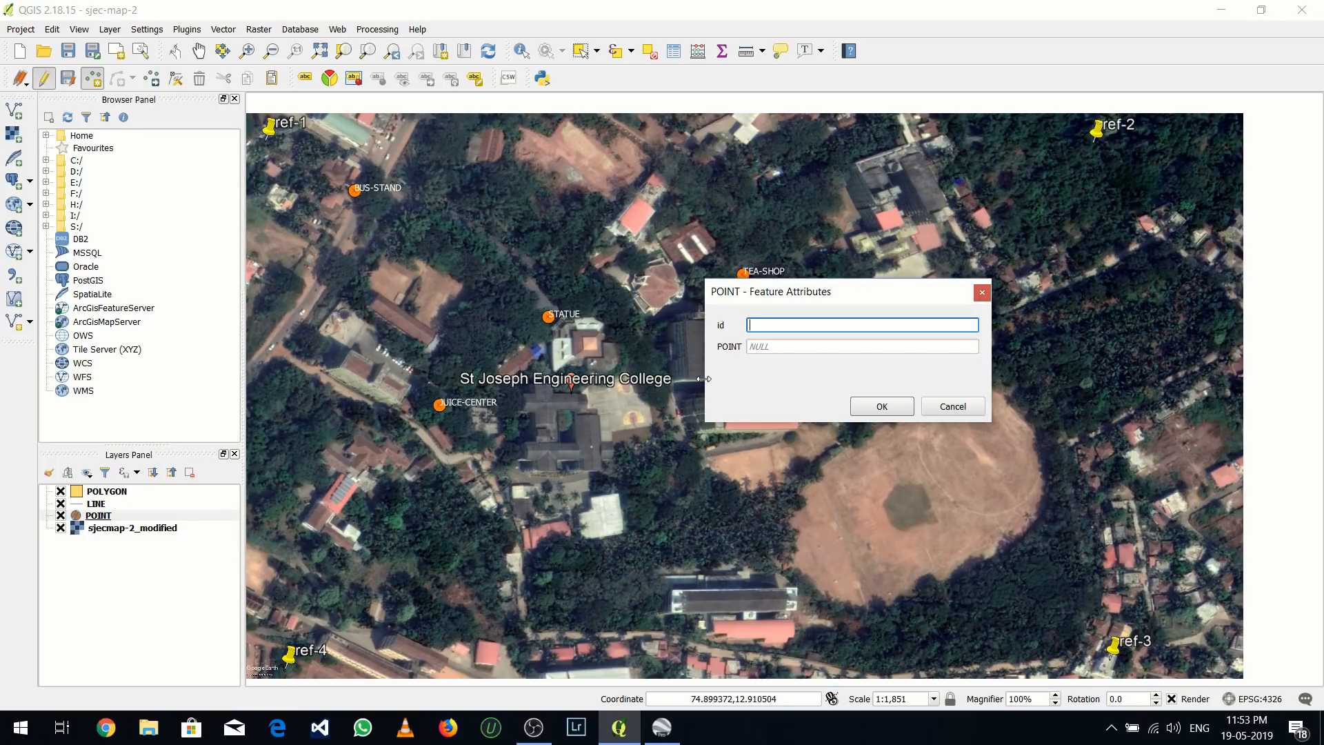
pyautogui.write('5')
pyautogui.click(800, 342)
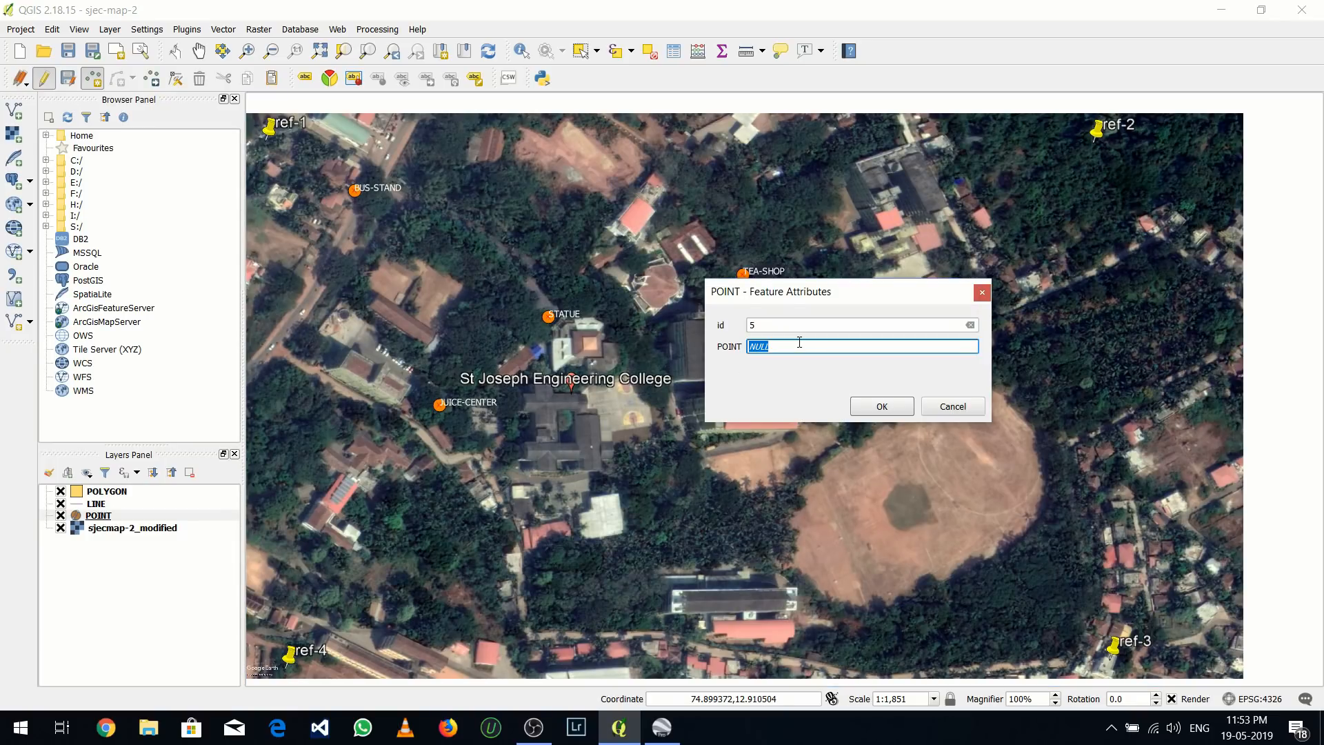
pyautogui.write('BAS')
pyautogui.write('KET-BALL')
pyautogui.click(879, 407)
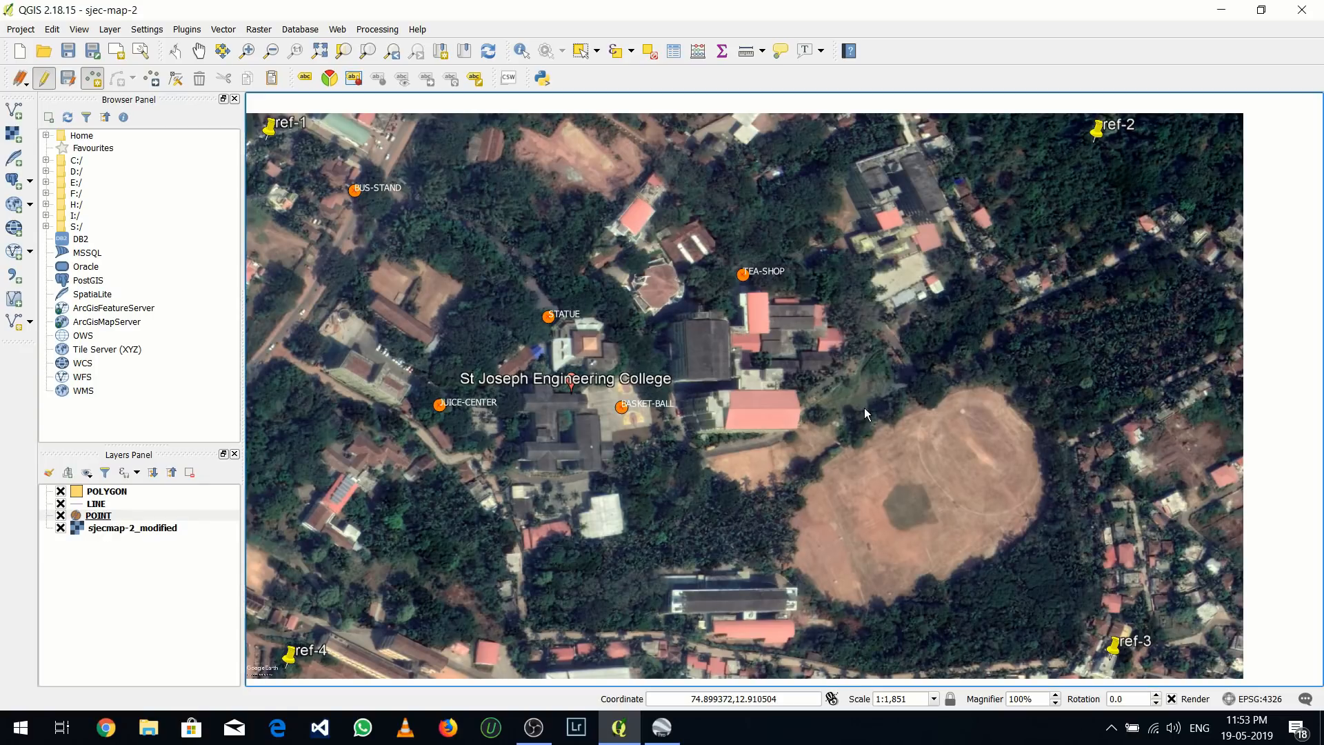
# Open the attribute table of the POINT layer
pyautogui.moveTo(663, 453)
pyautogui.mouseDown()
pyautogui.moveTo(665, 470)
pyautogui.moveTo(655, 456)
pyautogui.mouseUp()
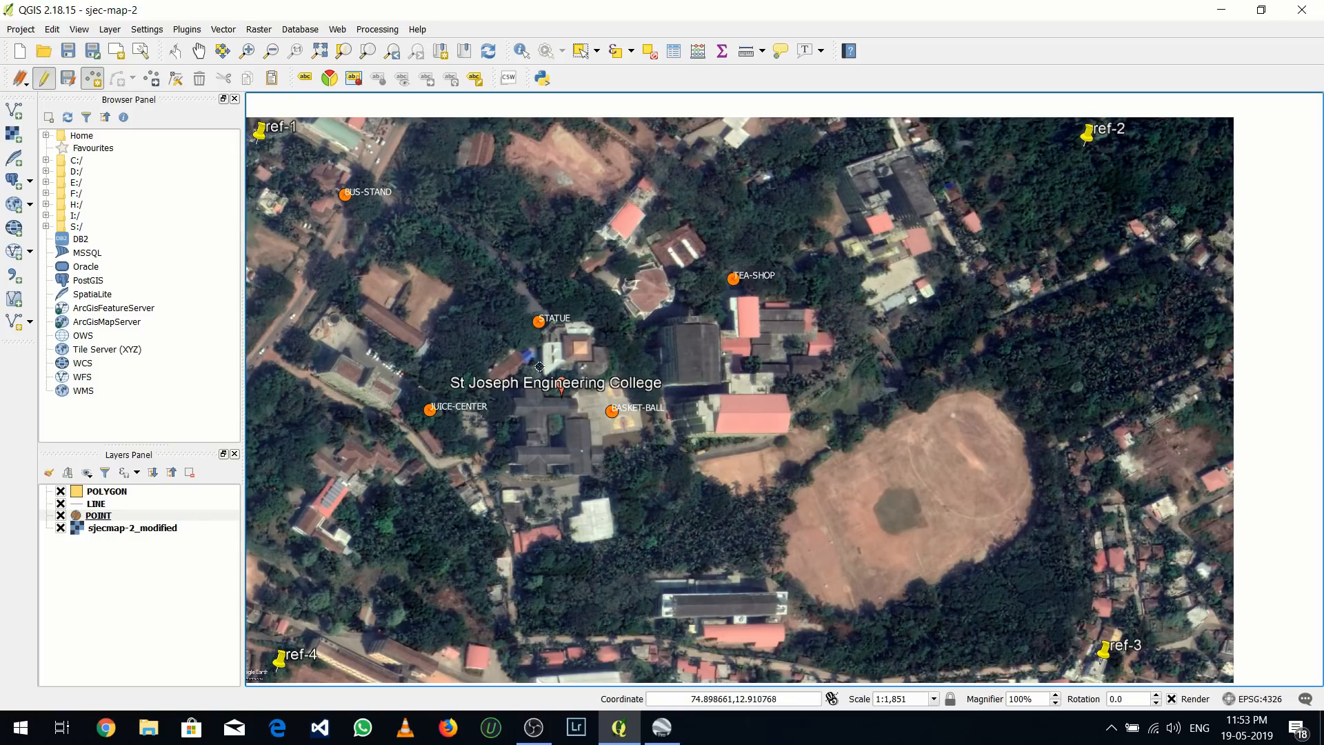
pyautogui.click(96, 517)
pyautogui.rightClick(95, 522)
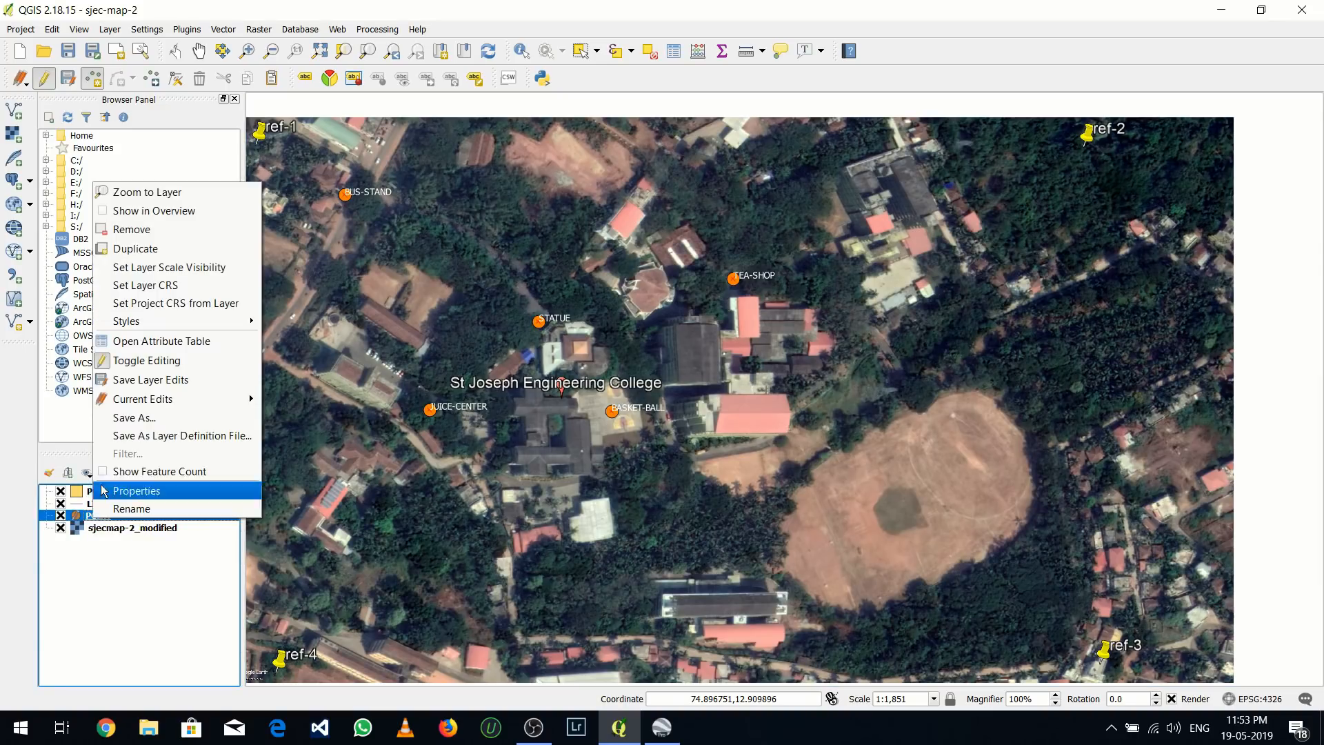
pyautogui.click(126, 351)
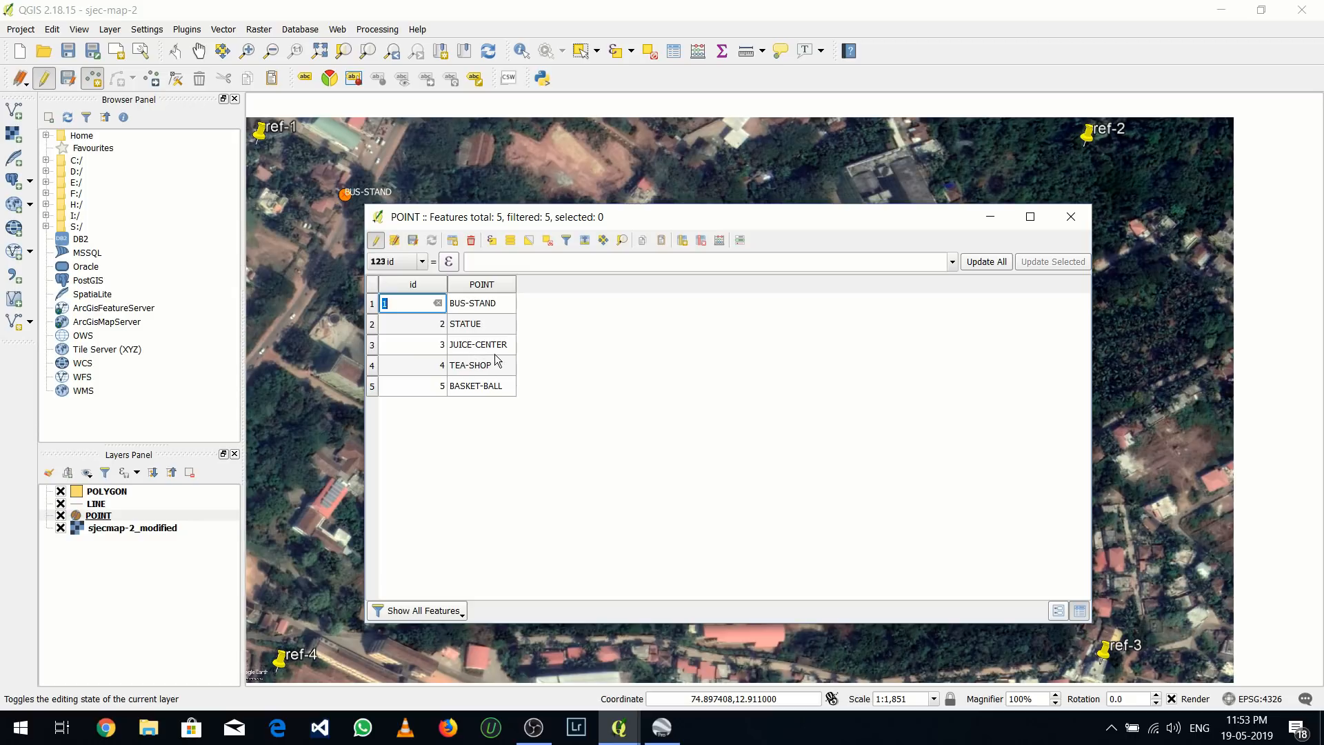
# Set up a new virtual field named LONGITUDE in the field calculator, as Decimal number (real) with precision 6
pyautogui.click(718, 245)
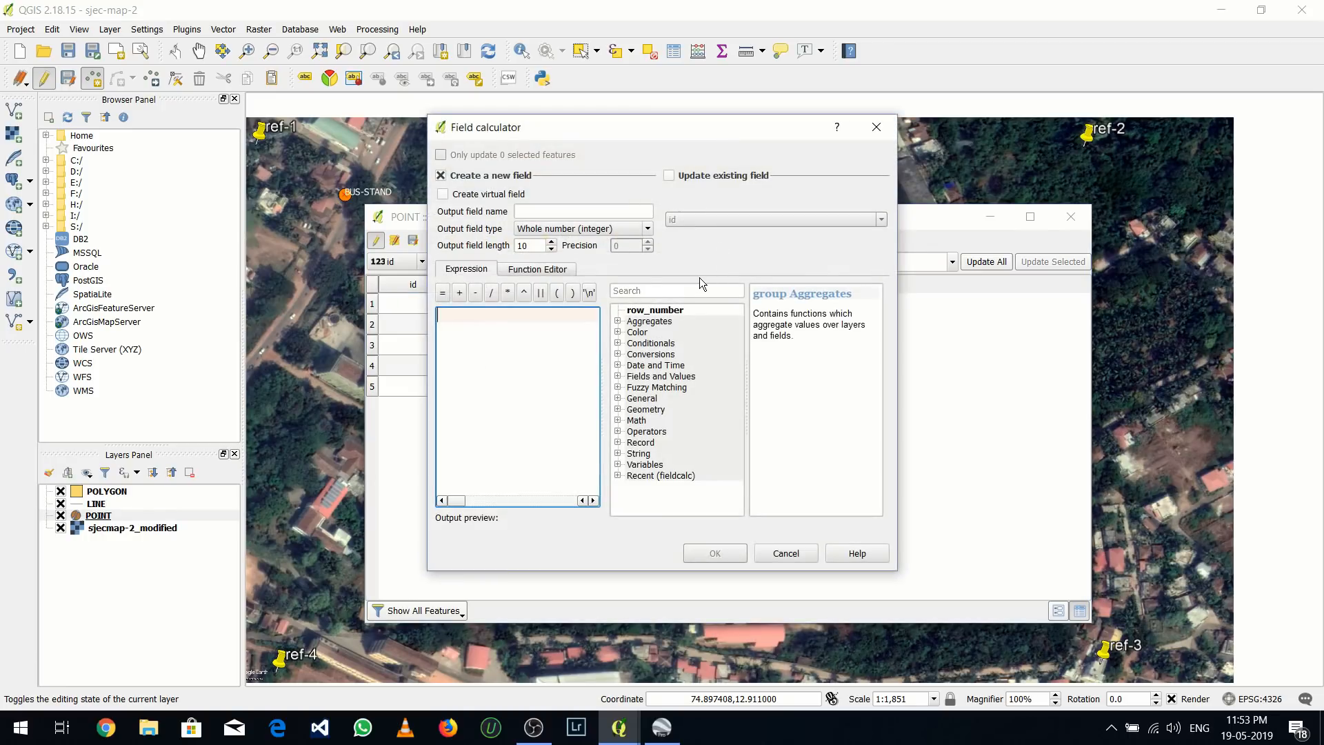
pyautogui.click(452, 195)
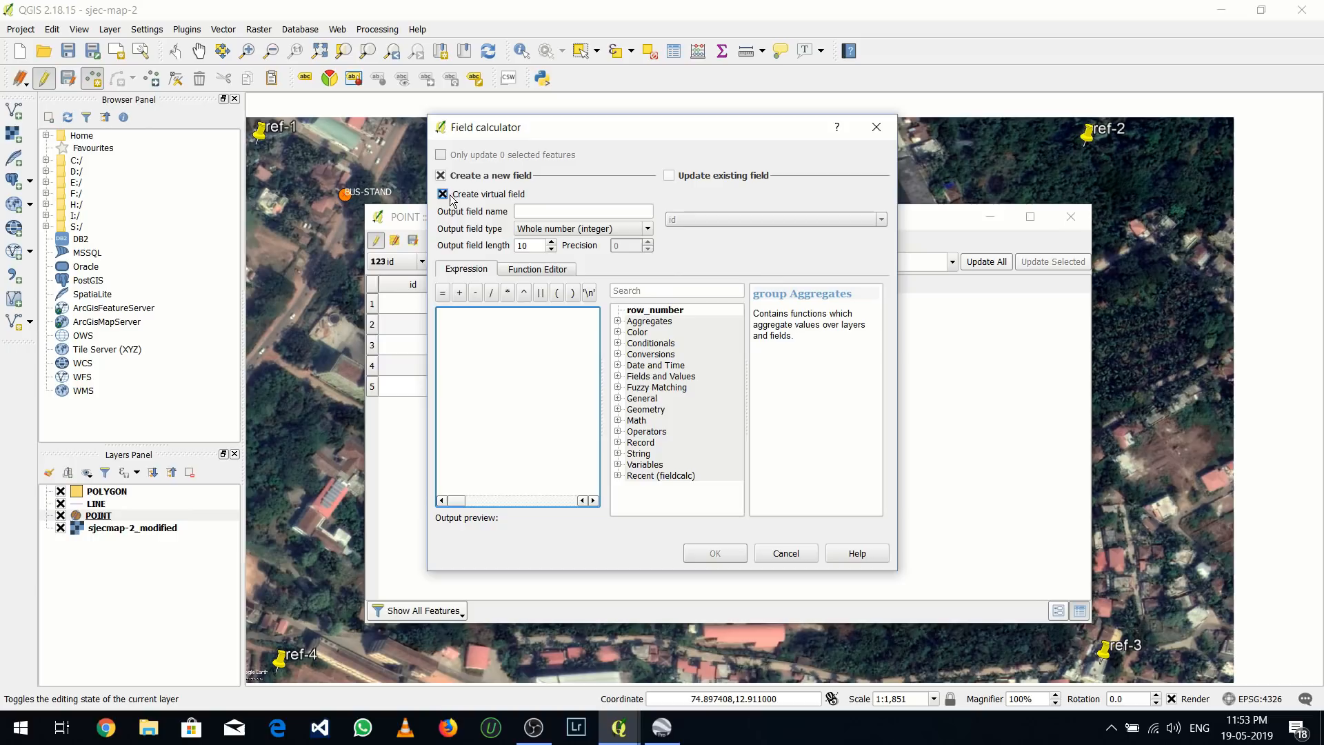
pyautogui.click(560, 211)
pyautogui.write('L')
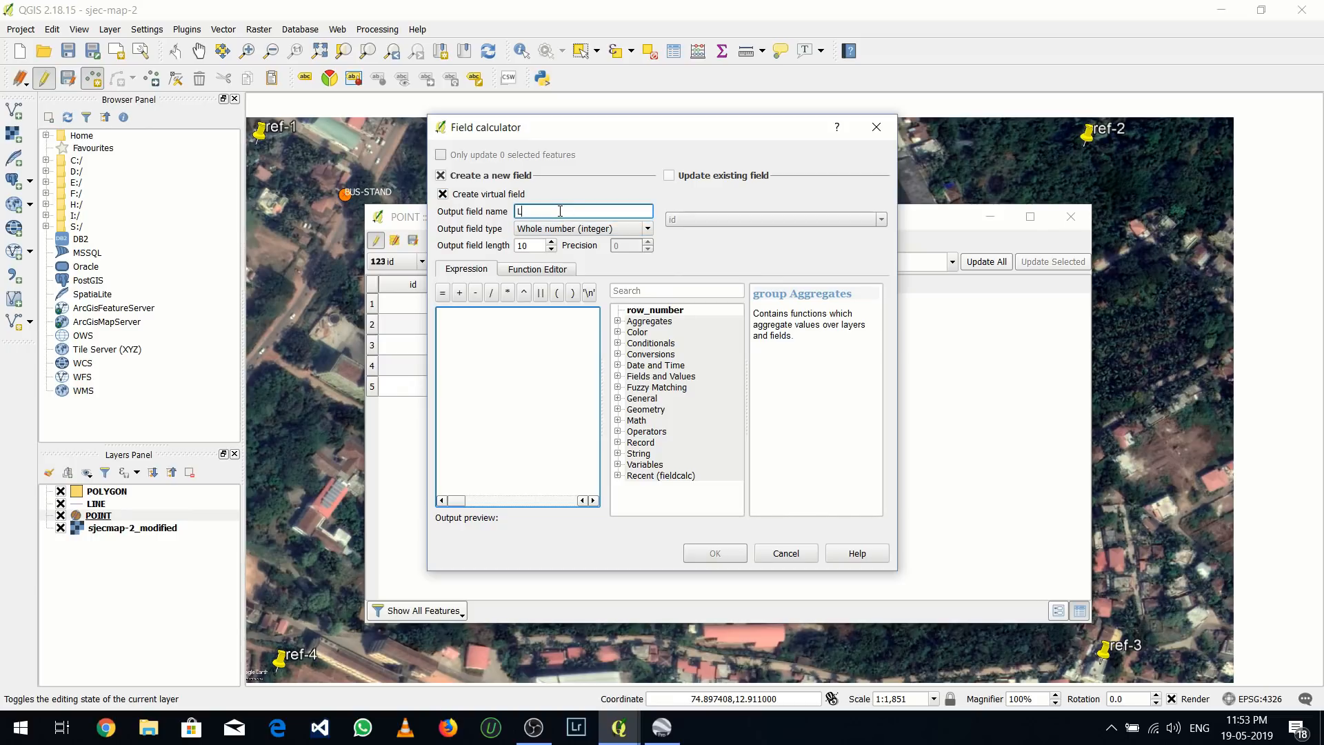
pyautogui.write('ONGITUDE')
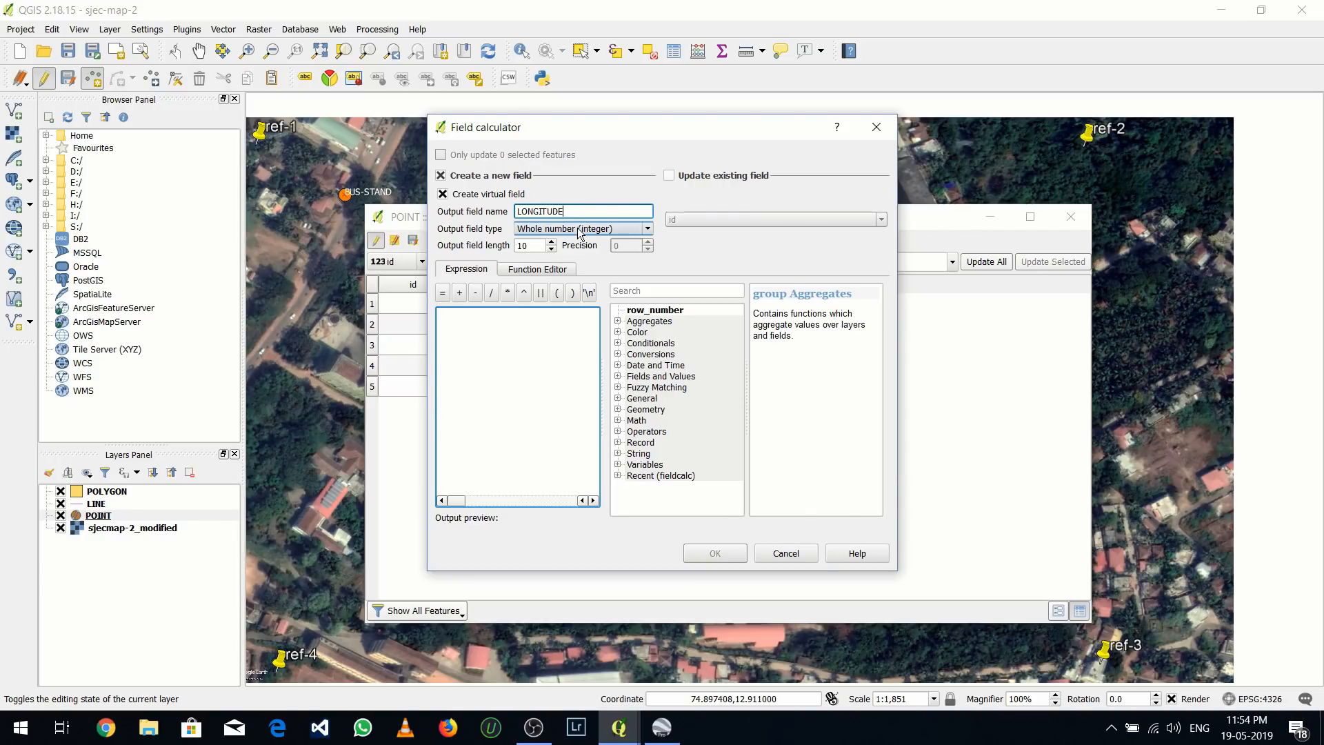
pyautogui.click(577, 231)
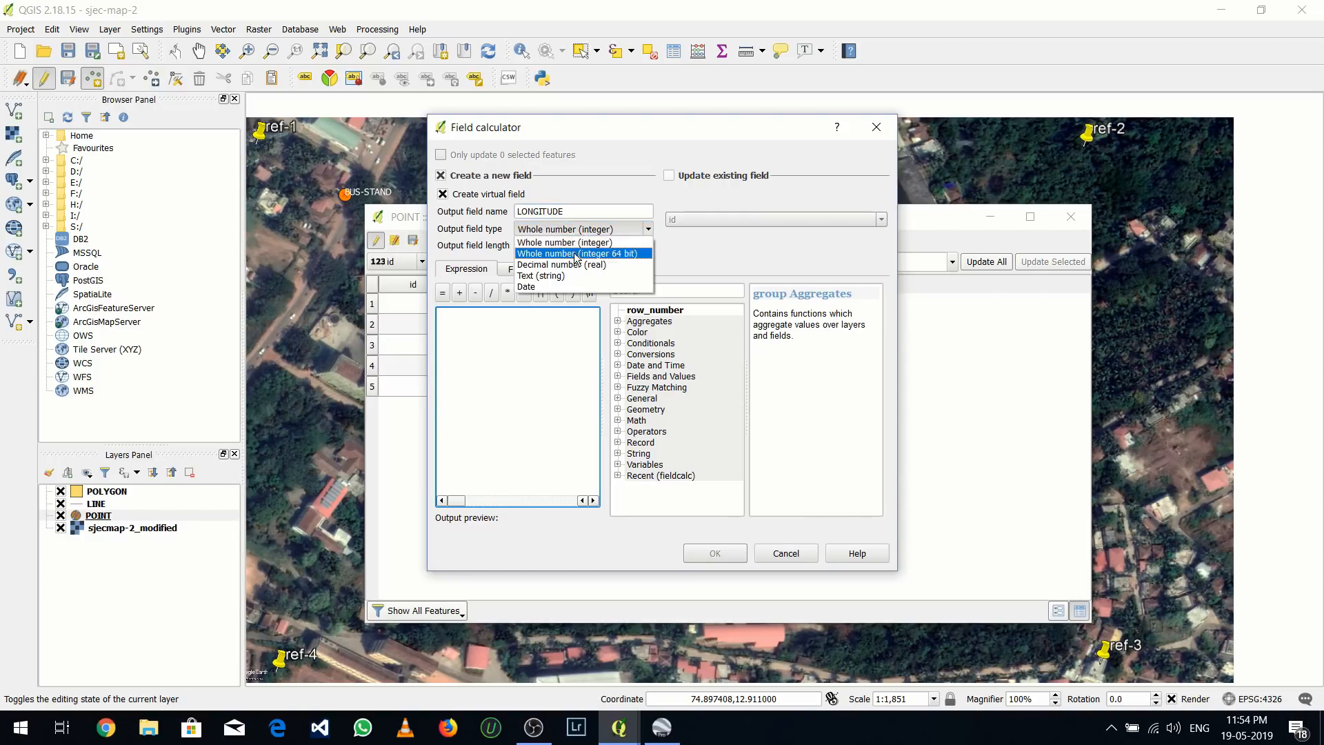
pyautogui.click(571, 265)
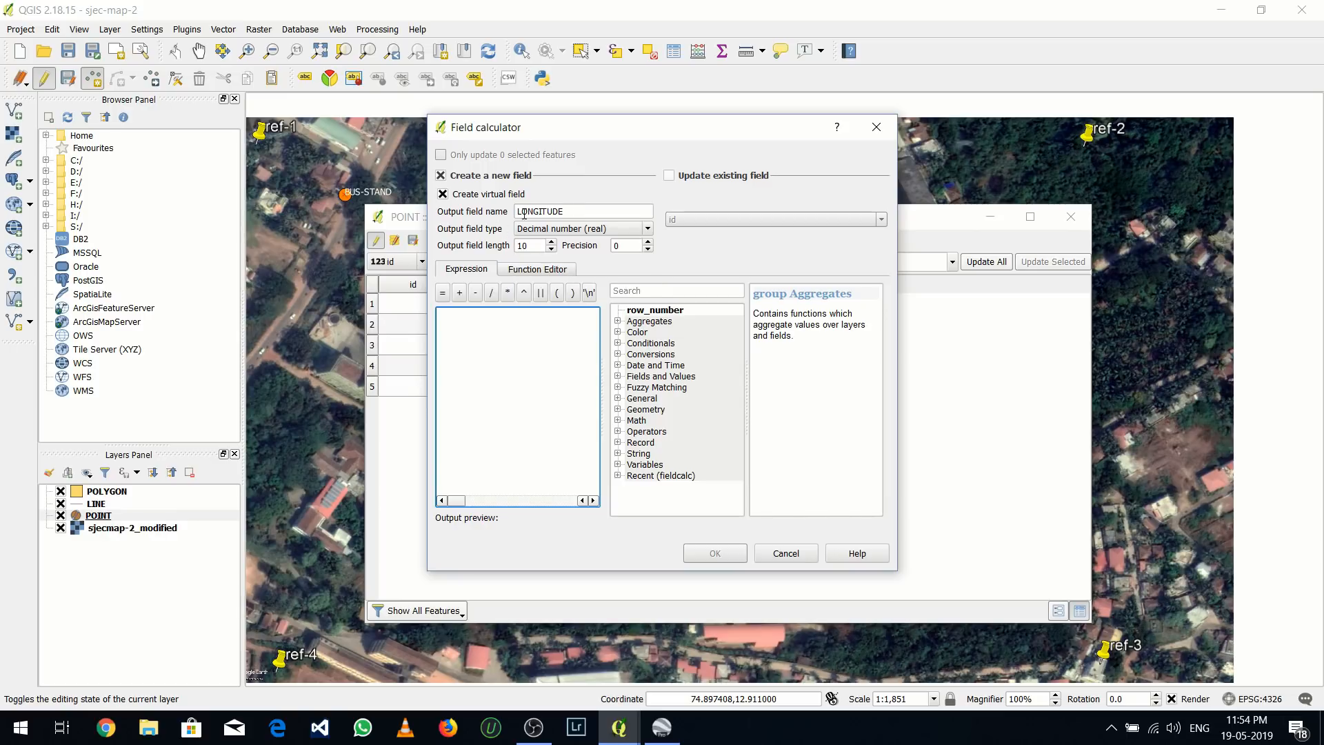
pyautogui.click(646, 243)
# Use the geometry function $x as the LONGITUDE expression and create the field
pyautogui.click(618, 410)
pyautogui.scroll(-10, 683, 455)
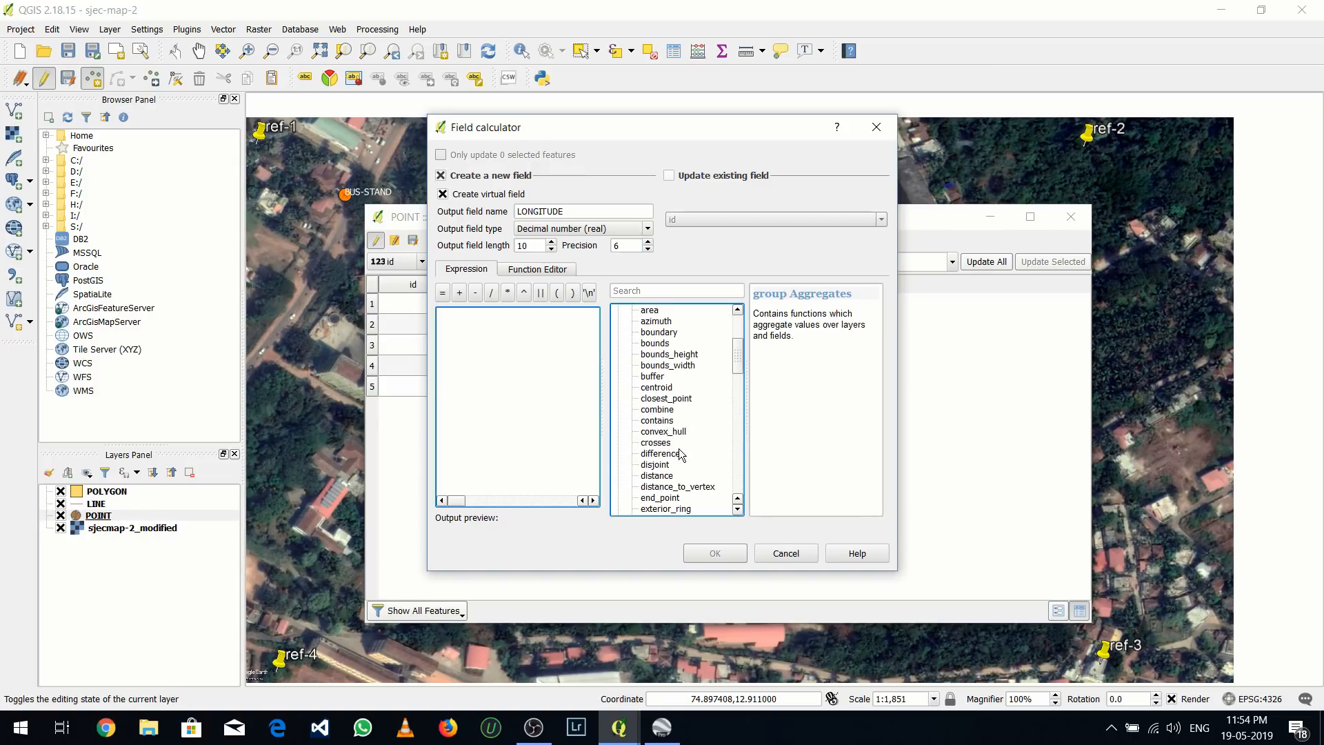
pyautogui.scroll(-12, 681, 455)
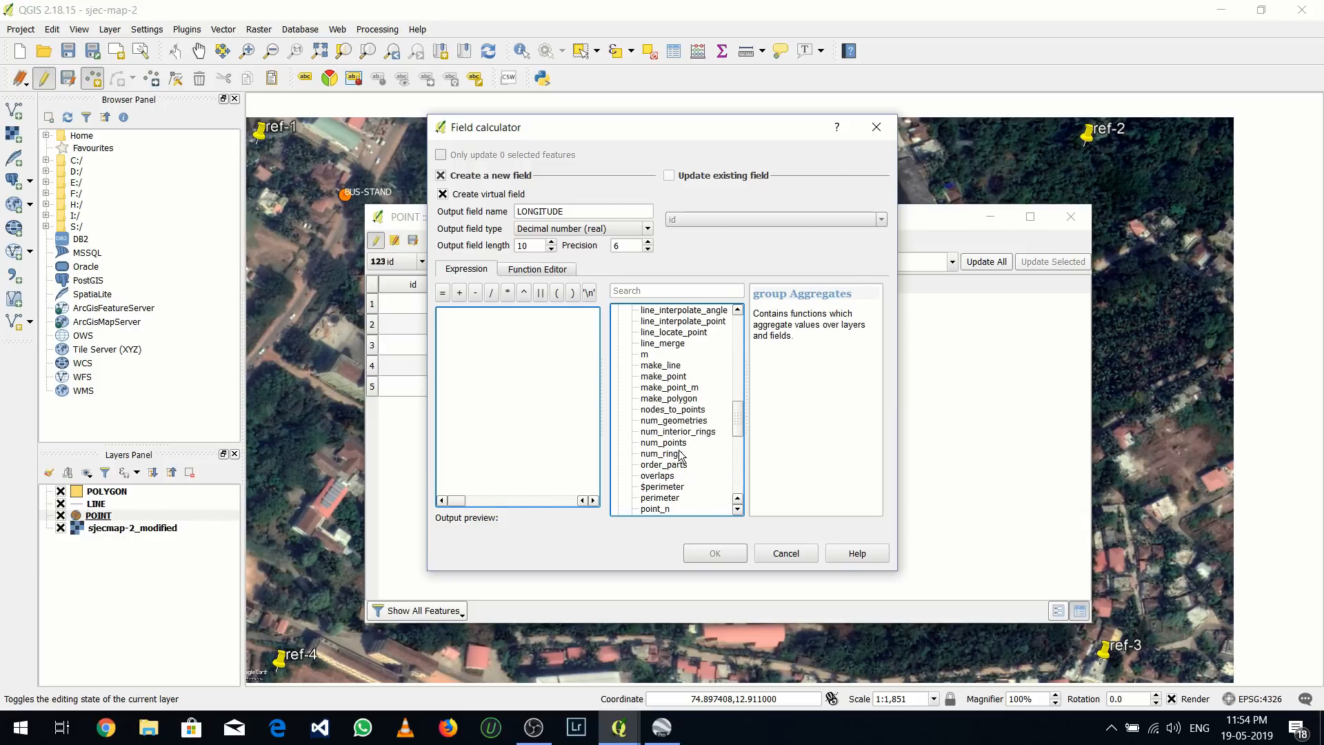
pyautogui.scroll(-2, 678, 455)
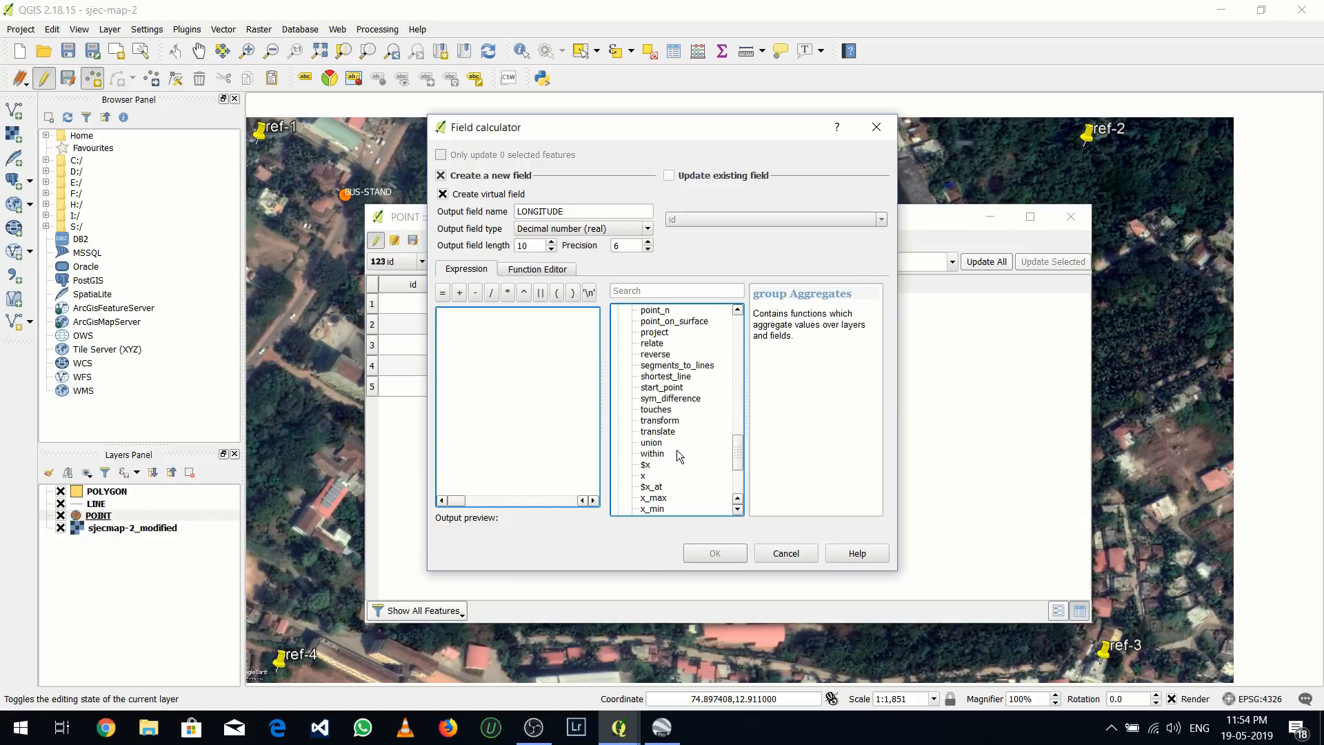
pyautogui.doubleClick(646, 466)
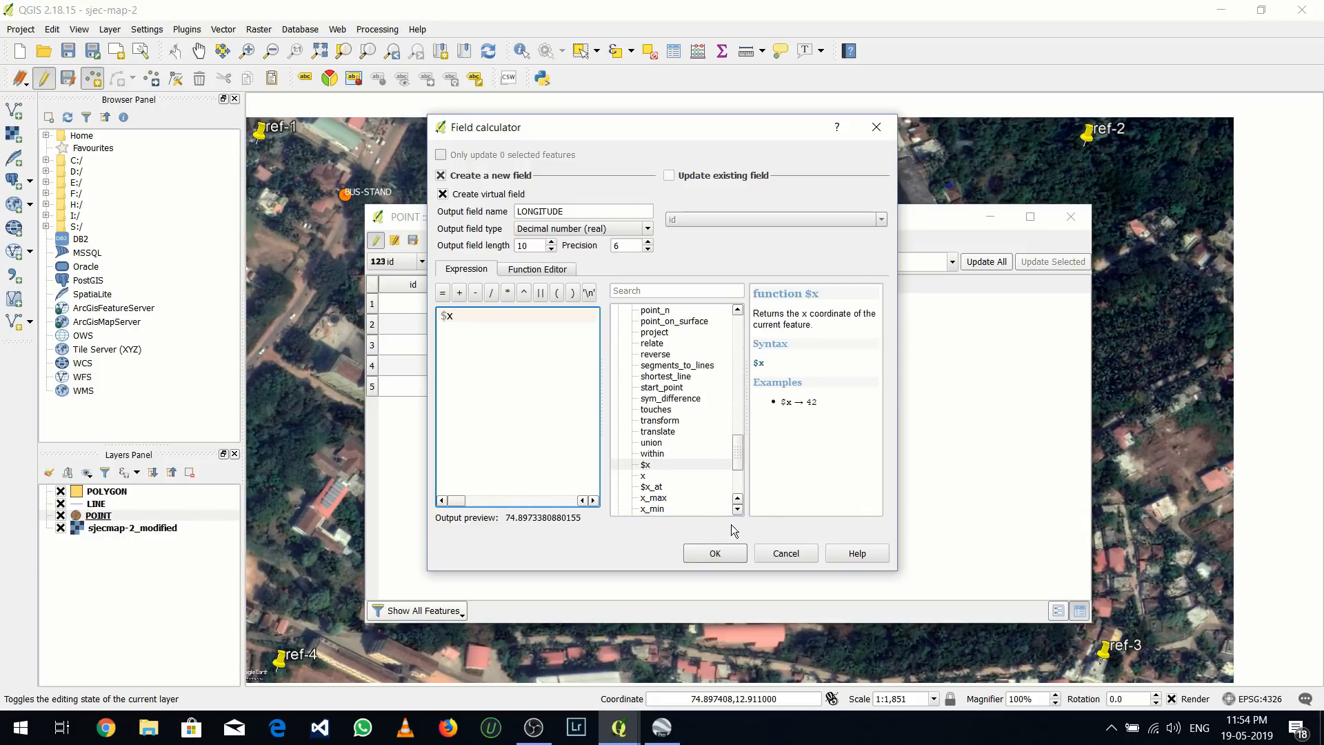
pyautogui.click(721, 550)
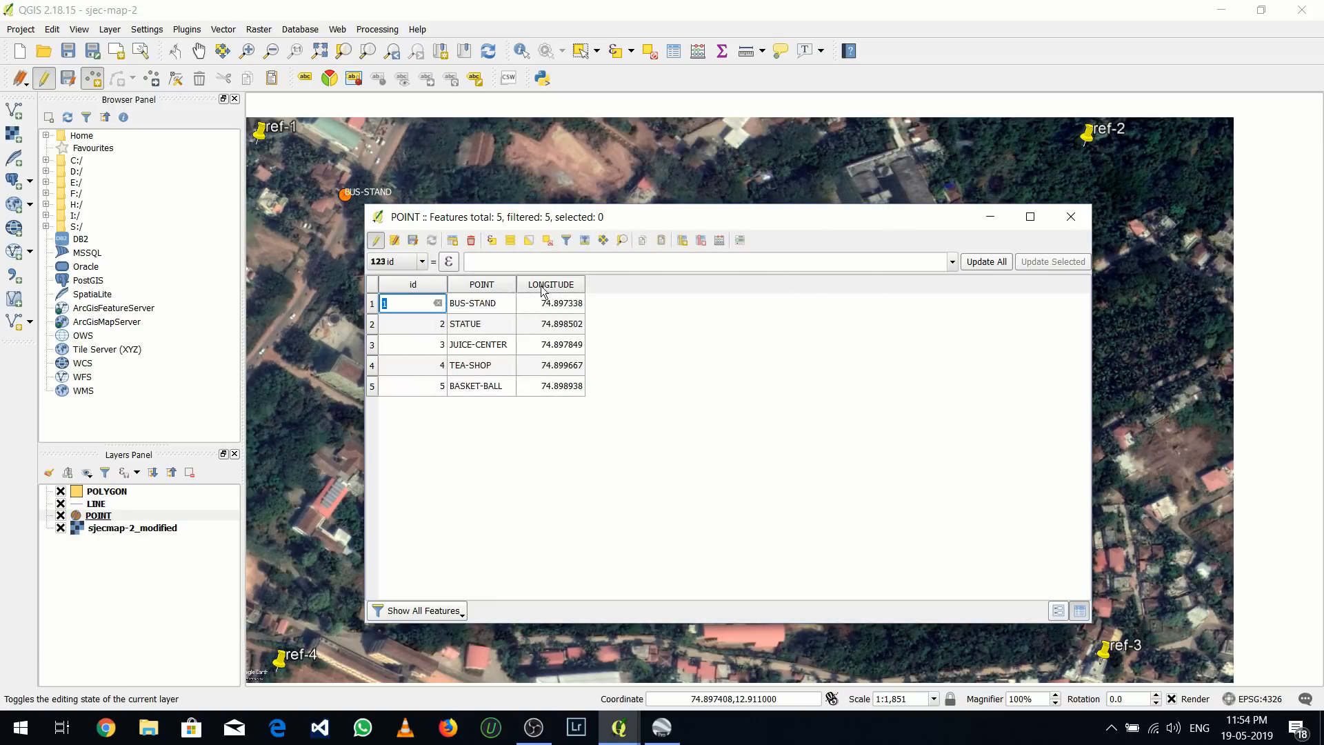
# Set up another virtual field named LATITUDE in the field calculator, as Decimal number (real) with precision 6
pyautogui.click(714, 246)
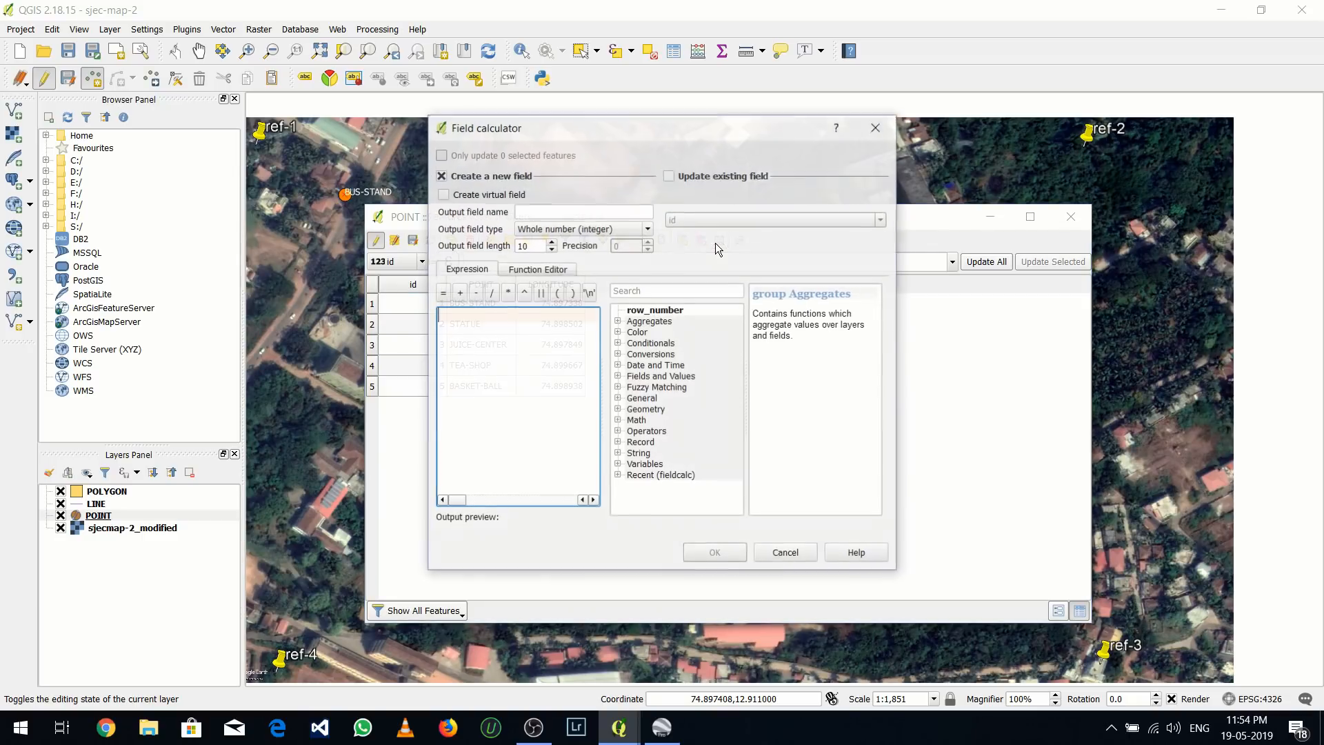
pyautogui.click(445, 197)
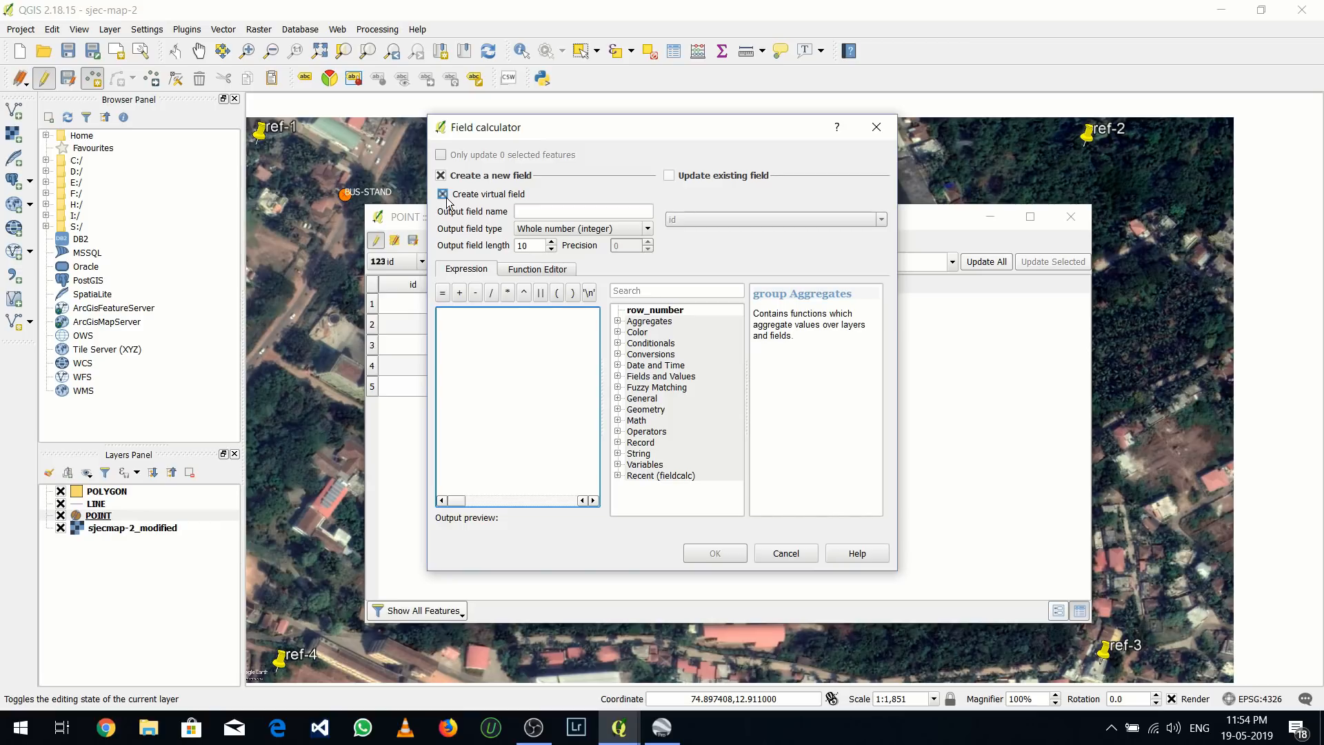
pyautogui.click(550, 218)
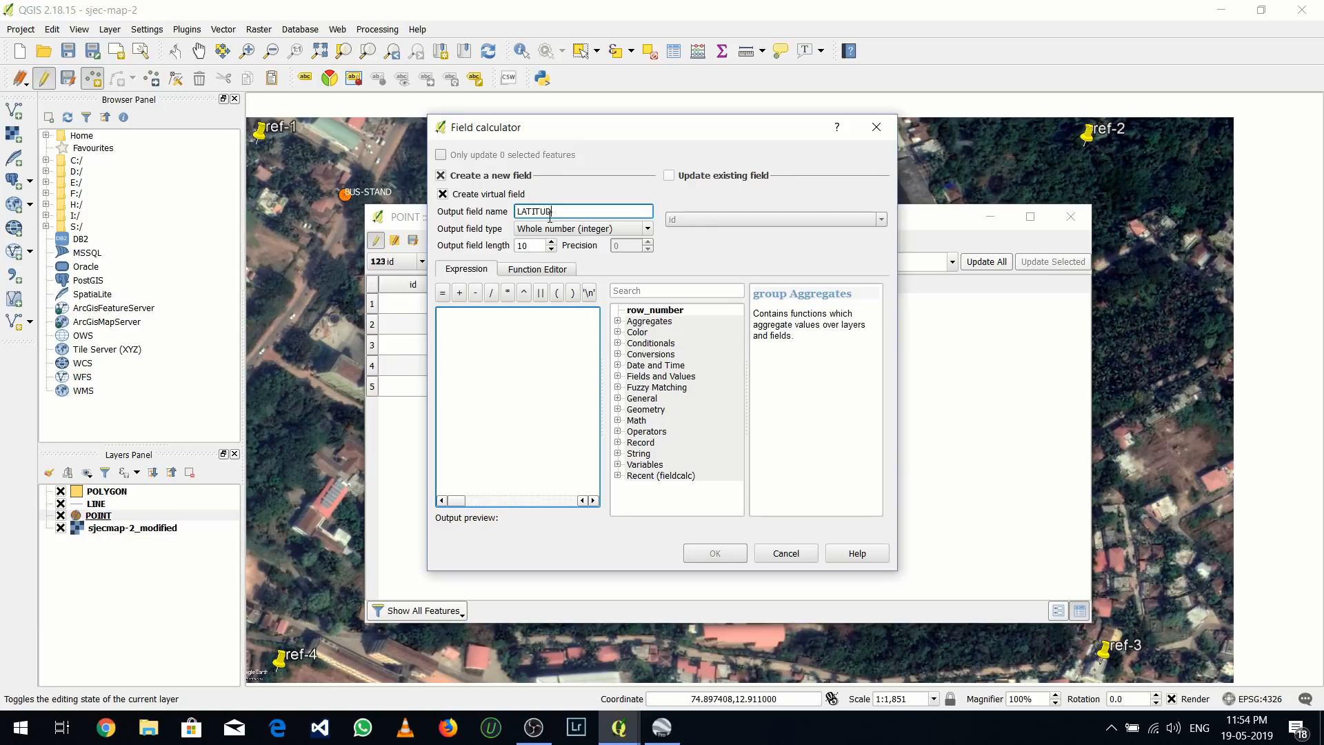
pyautogui.write('LATITUDE')
pyautogui.click(583, 229)
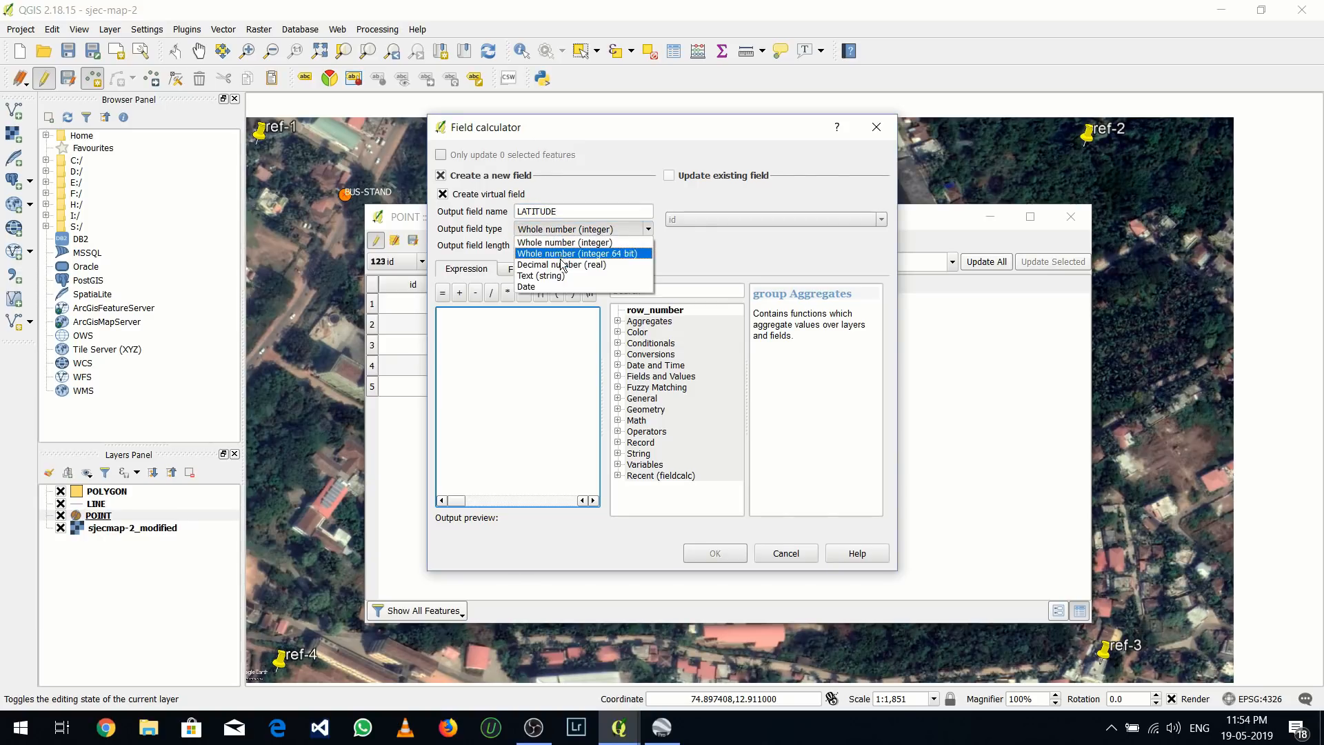
pyautogui.click(635, 259)
pyautogui.doubleClick(648, 243)
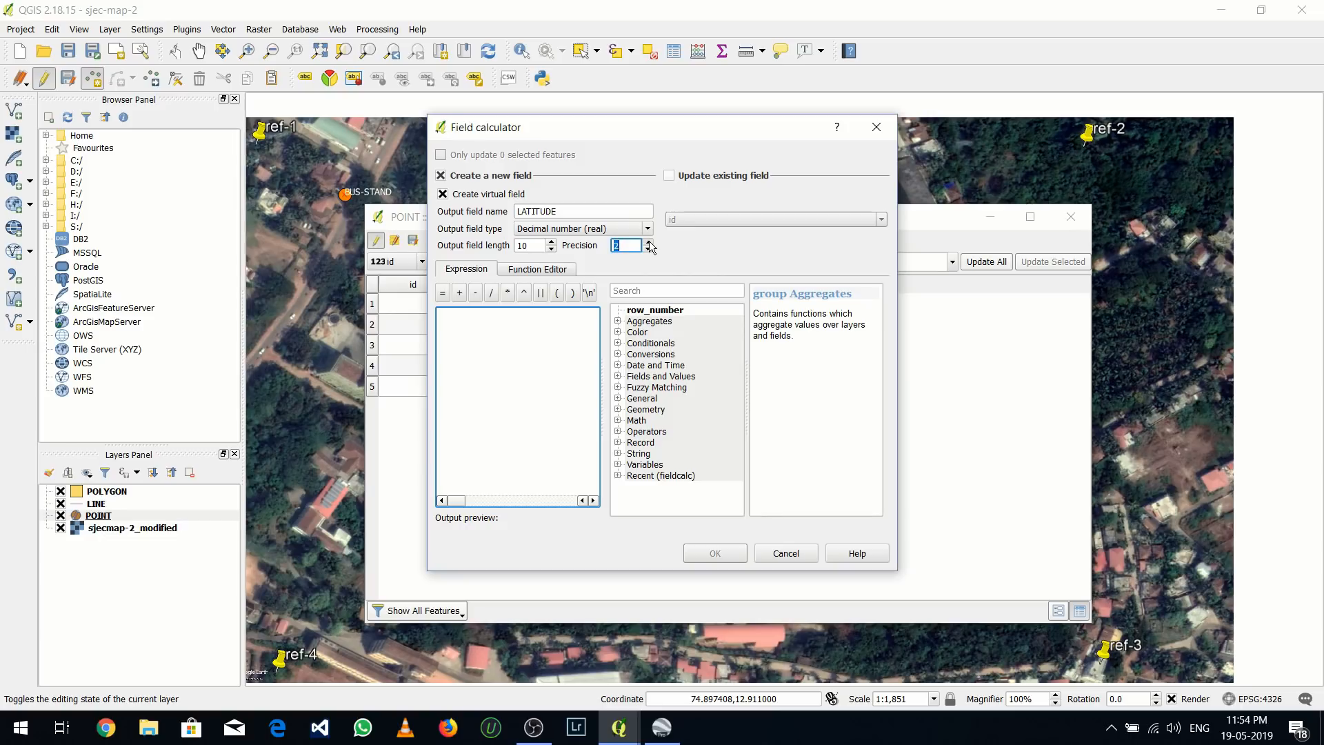
# Use the geometry function $y as the LATITUDE expression and create the field
pyautogui.click(618, 409)
pyautogui.scroll(-9, 642, 424)
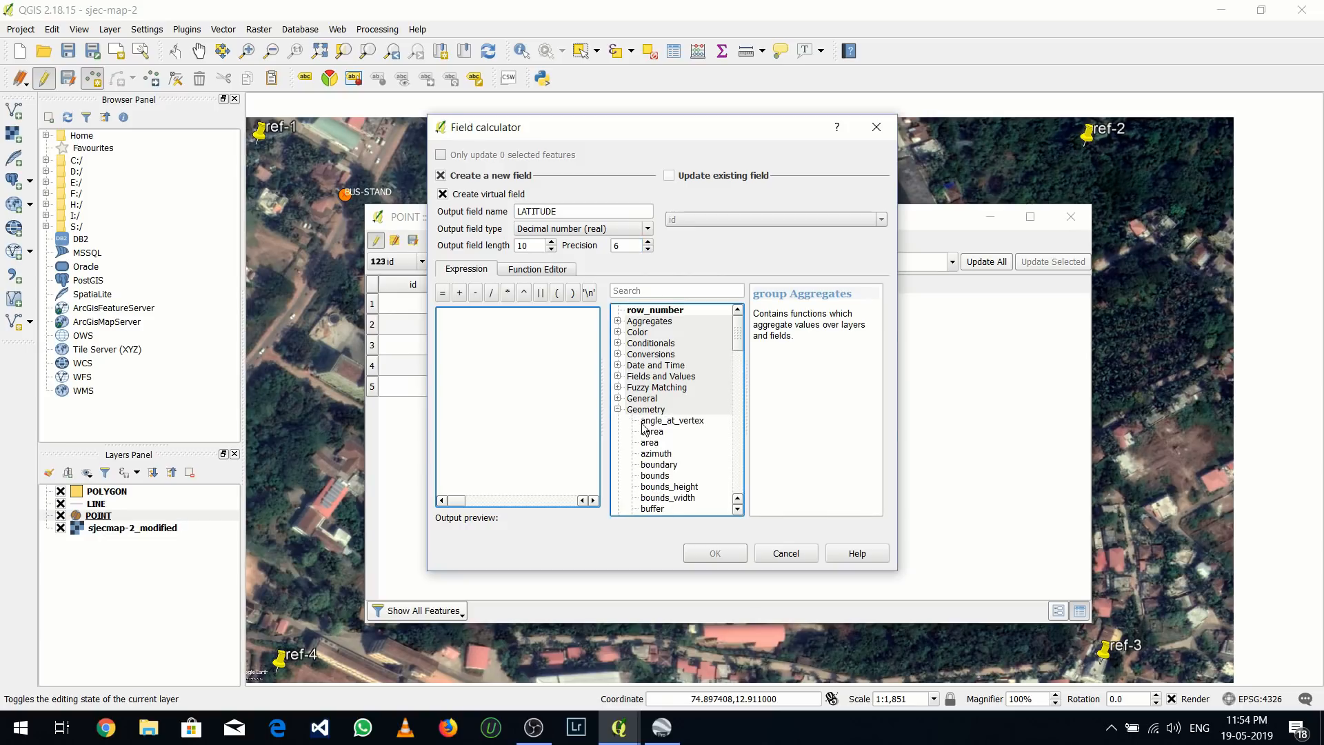
pyautogui.scroll(-15, 643, 427)
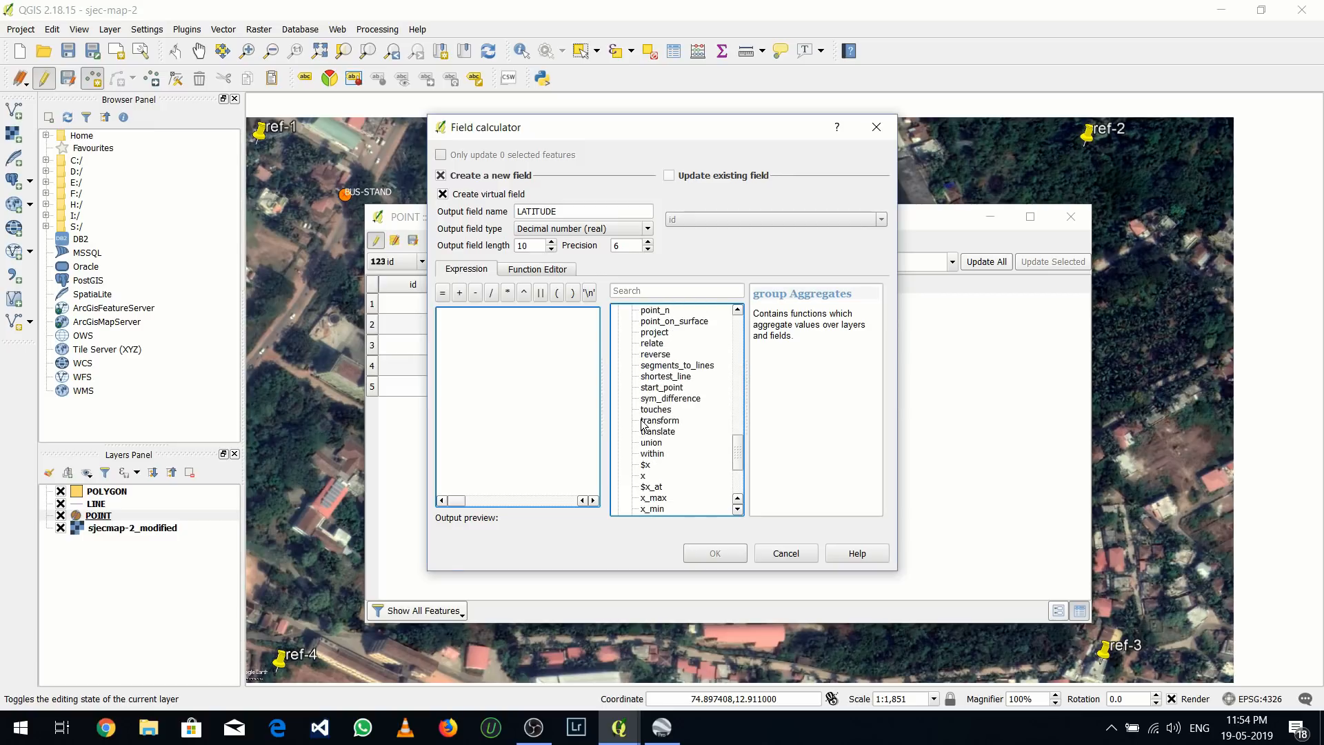
pyautogui.doubleClick(646, 454)
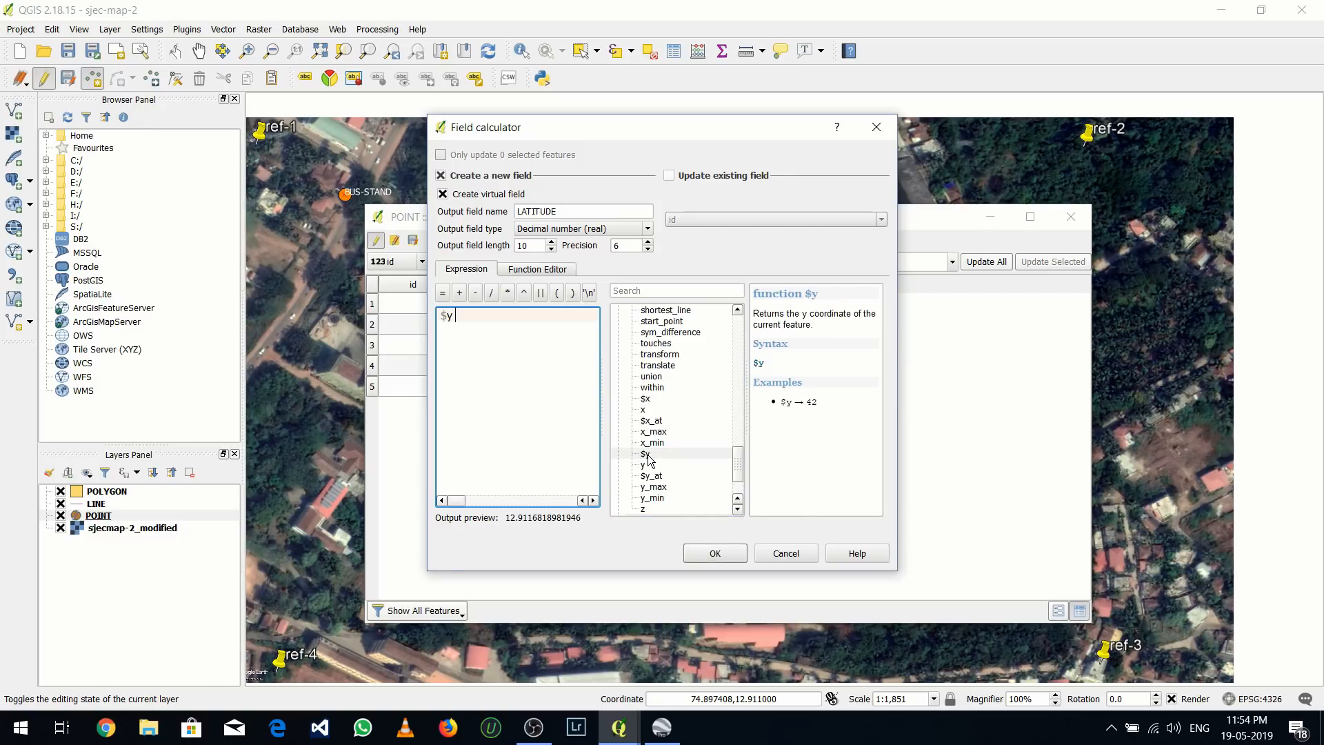
pyautogui.click(707, 555)
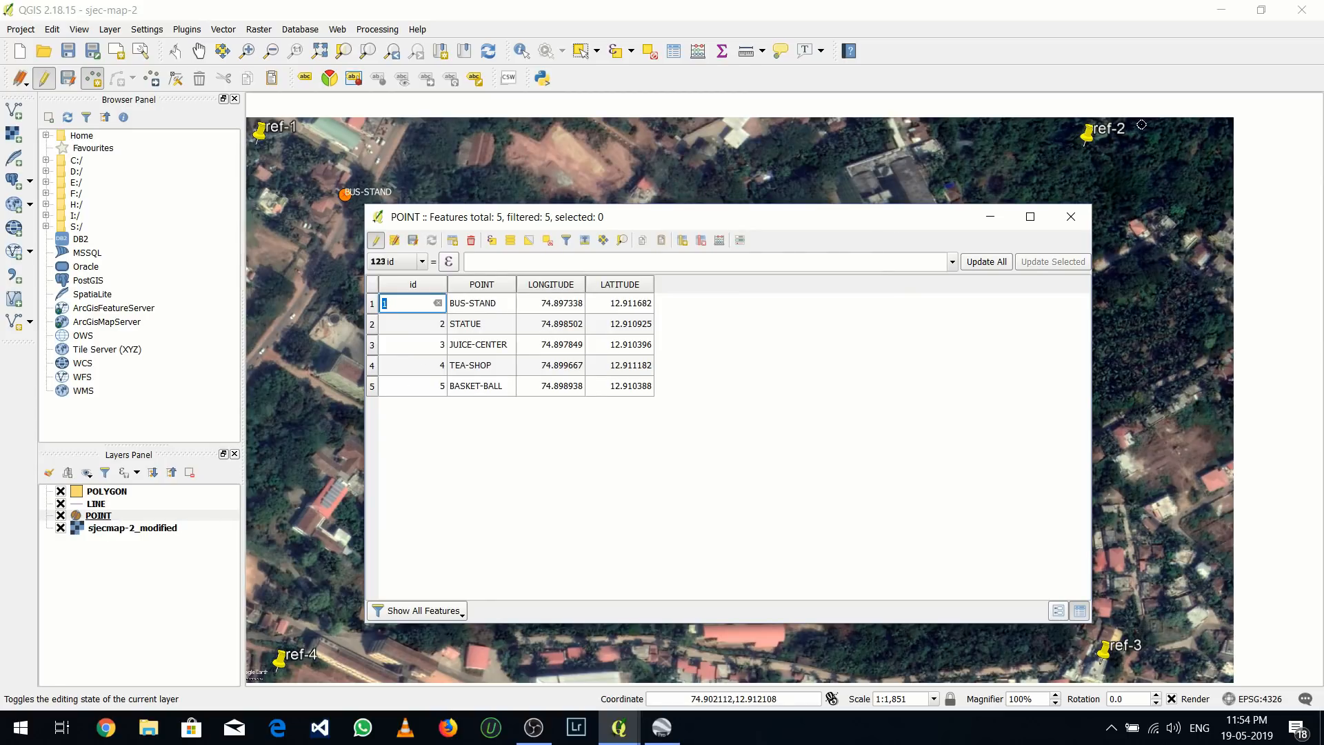
# Close the attribute table and stop editing the POINT layer, saving its changes
pyautogui.click(1072, 225)
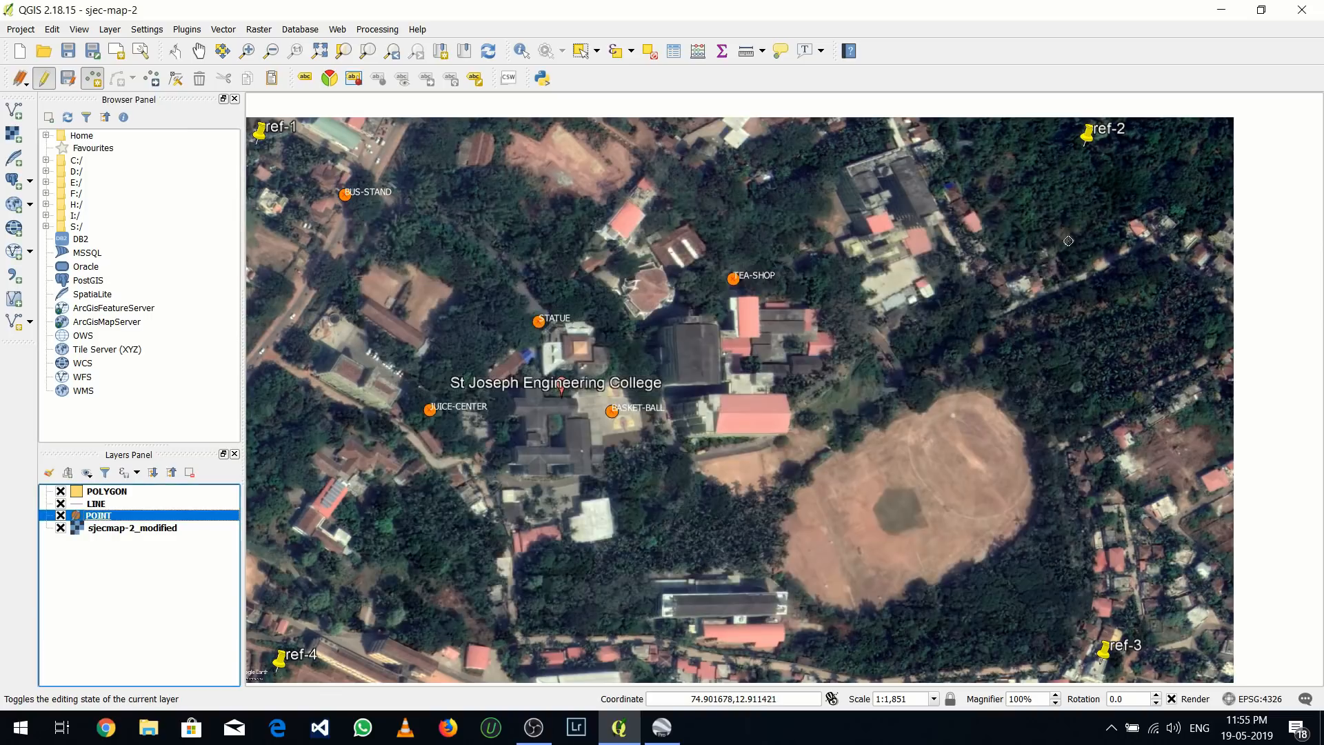
pyautogui.rightClick(114, 519)
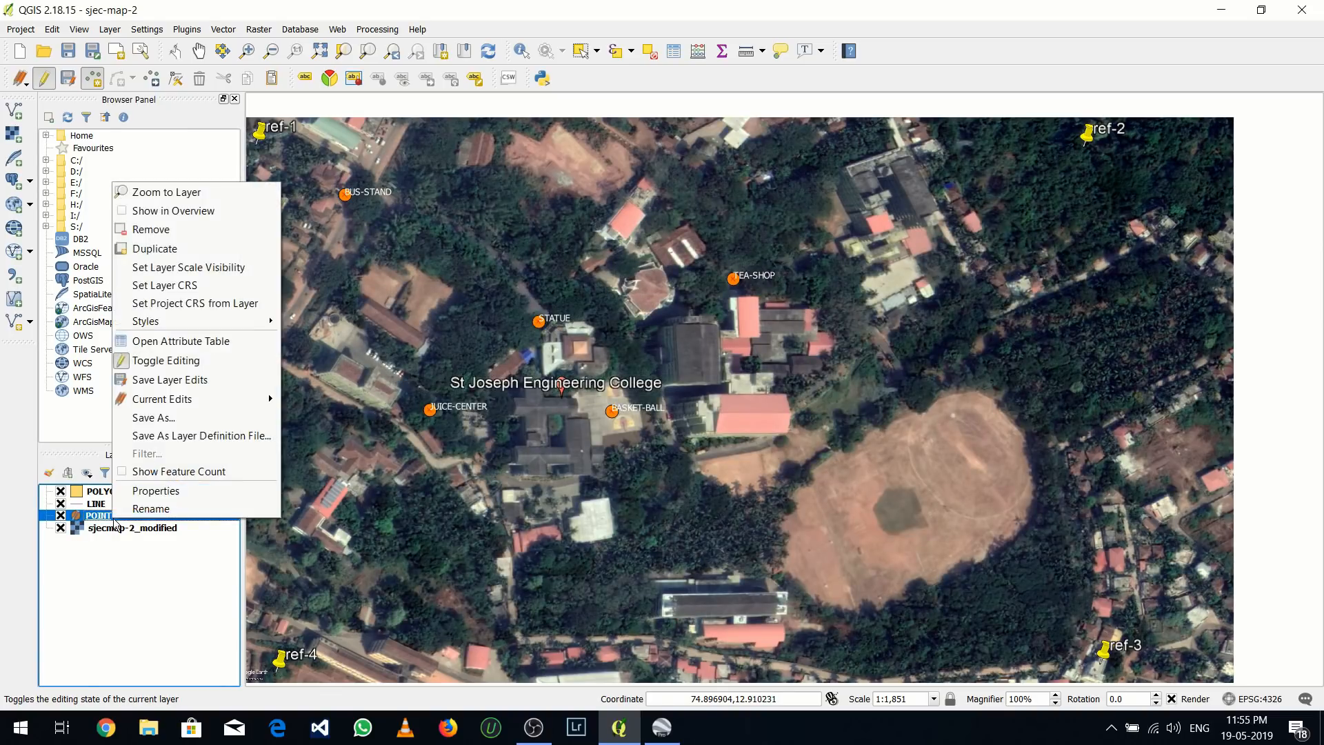
pyautogui.click(153, 360)
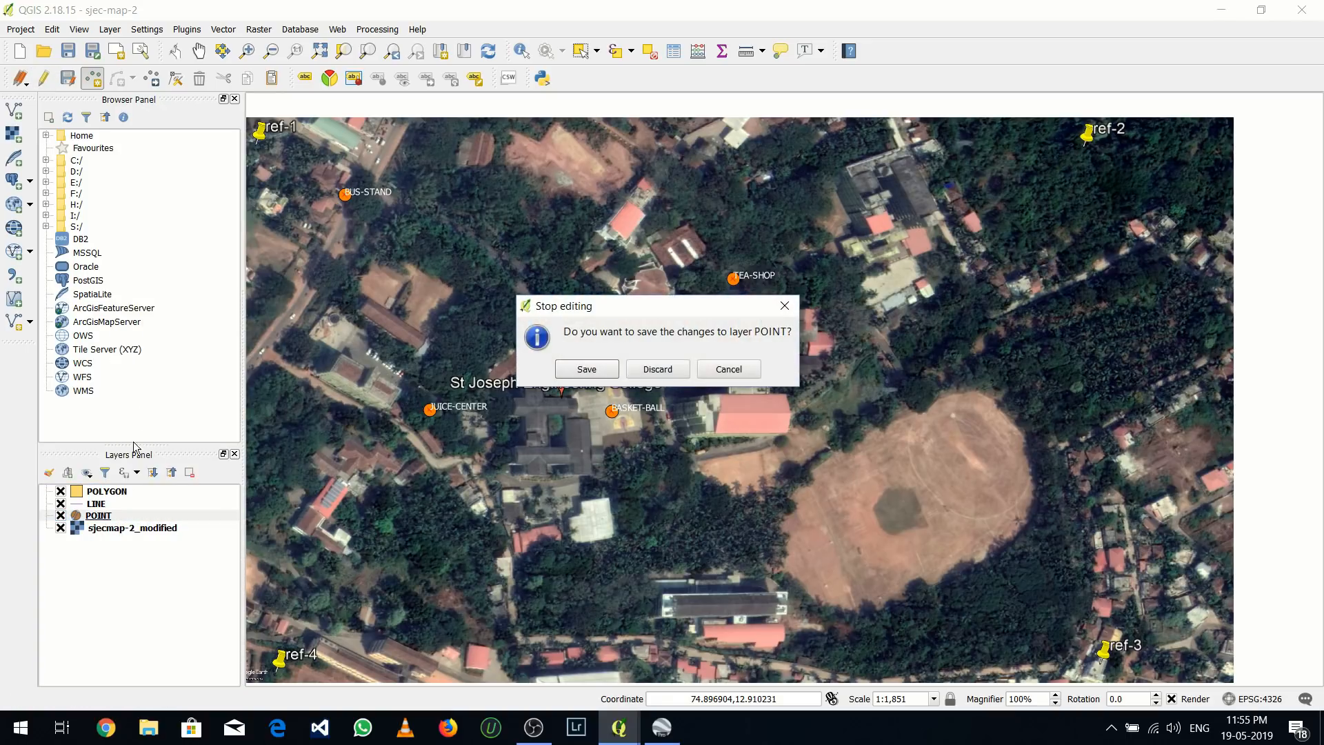
pyautogui.click(565, 371)
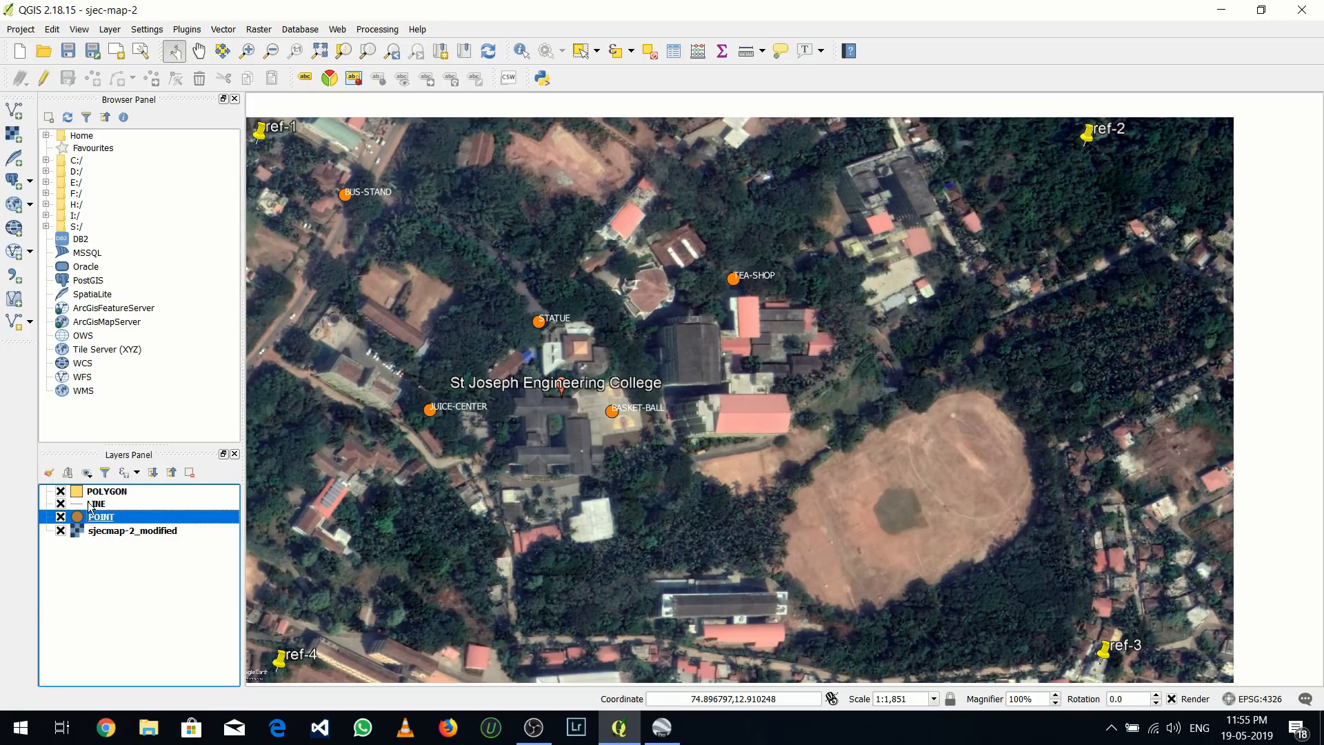
# Turn on editing for the LINE layer
pyautogui.click(90, 507)
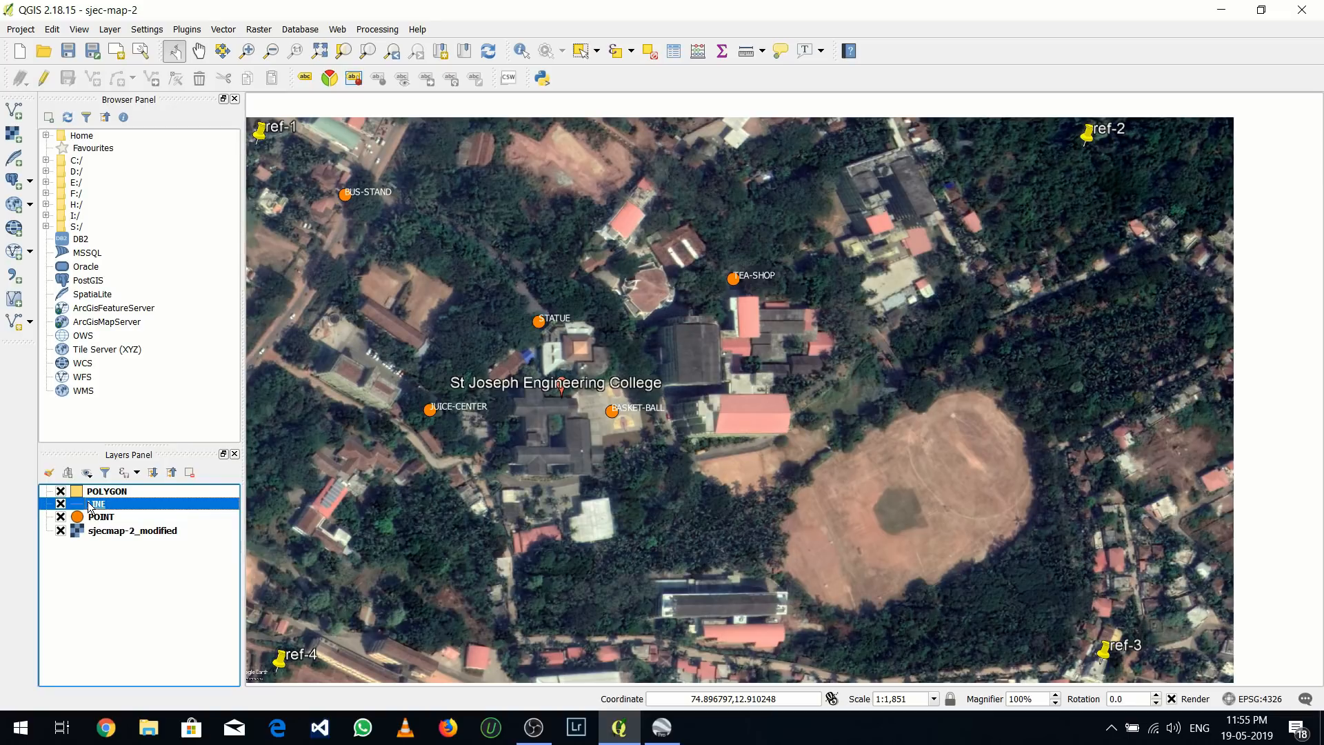
pyautogui.rightClick(90, 507)
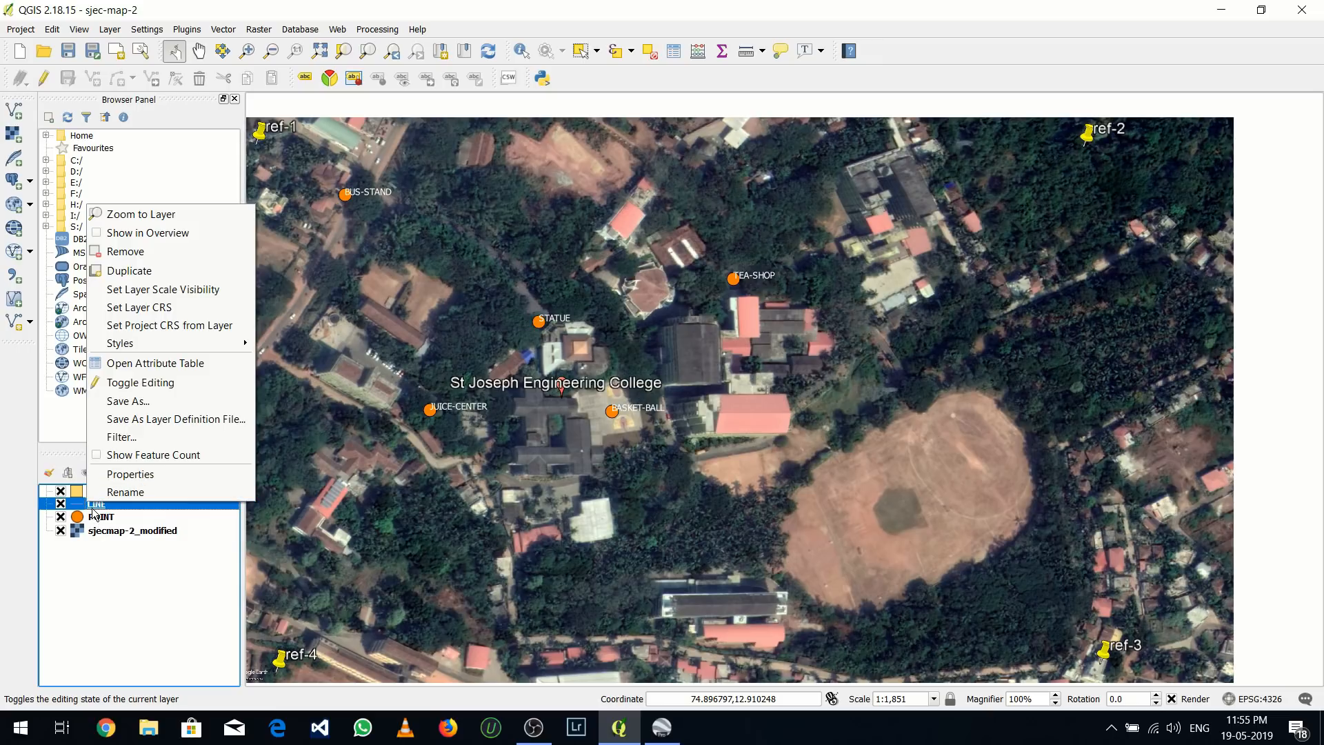
pyautogui.click(139, 386)
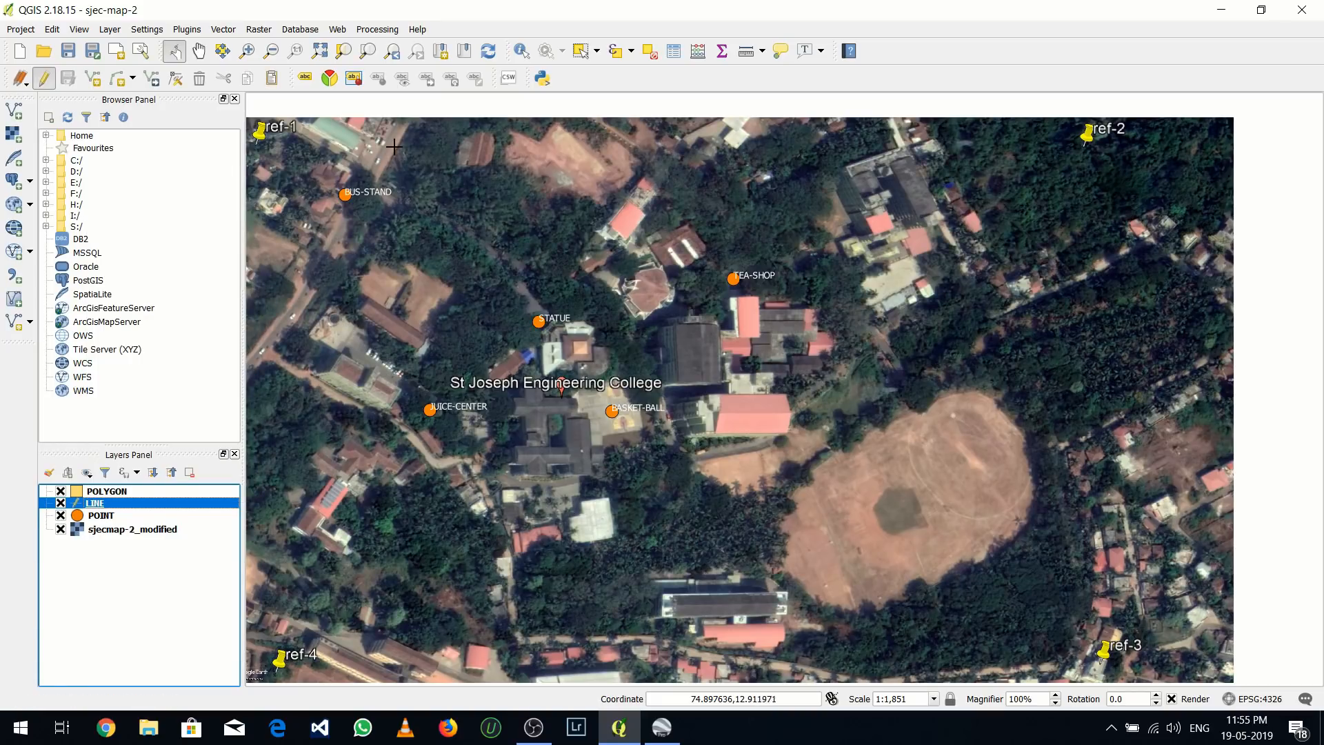
# Digitize a line feature along the main road running past BUS-STAND, ending at the image's upper edge
pyautogui.scroll(1, 396, 118)
pyautogui.scroll(-1, 403, 136)
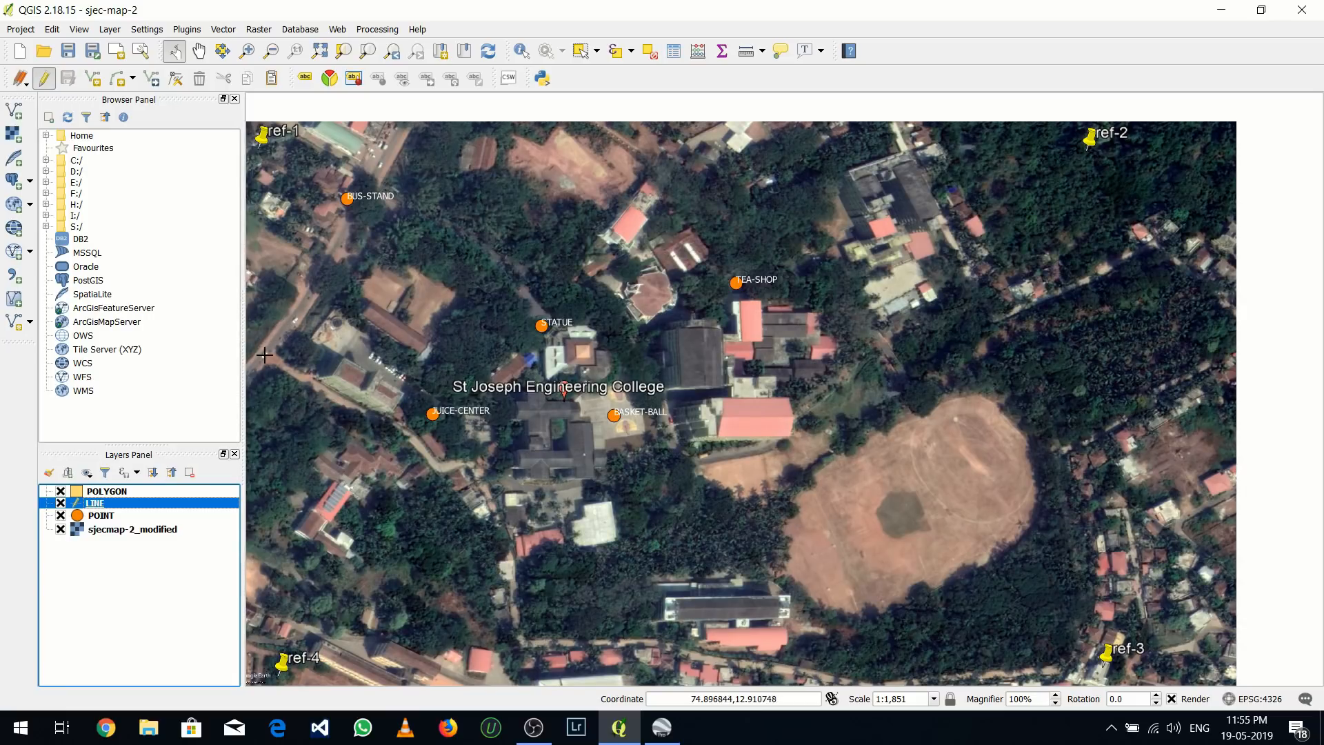
pyautogui.click(247, 372)
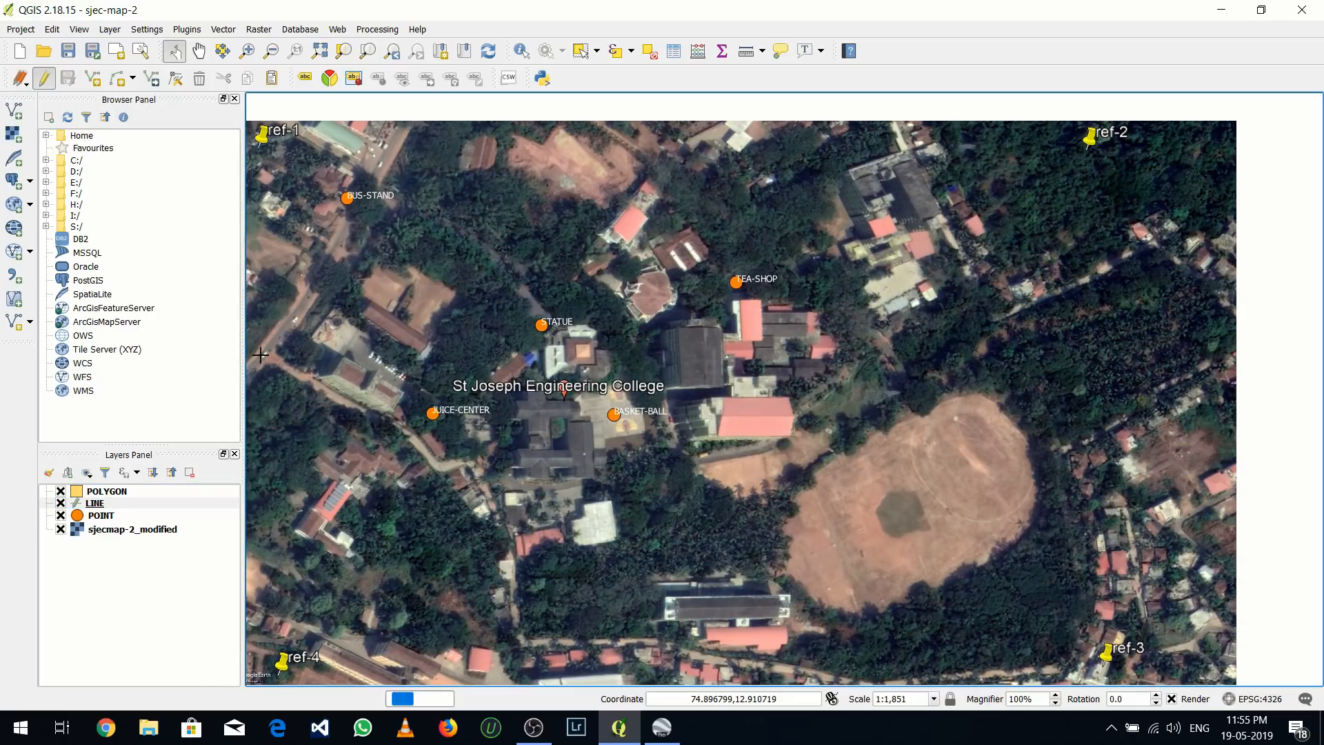
pyautogui.click(284, 330)
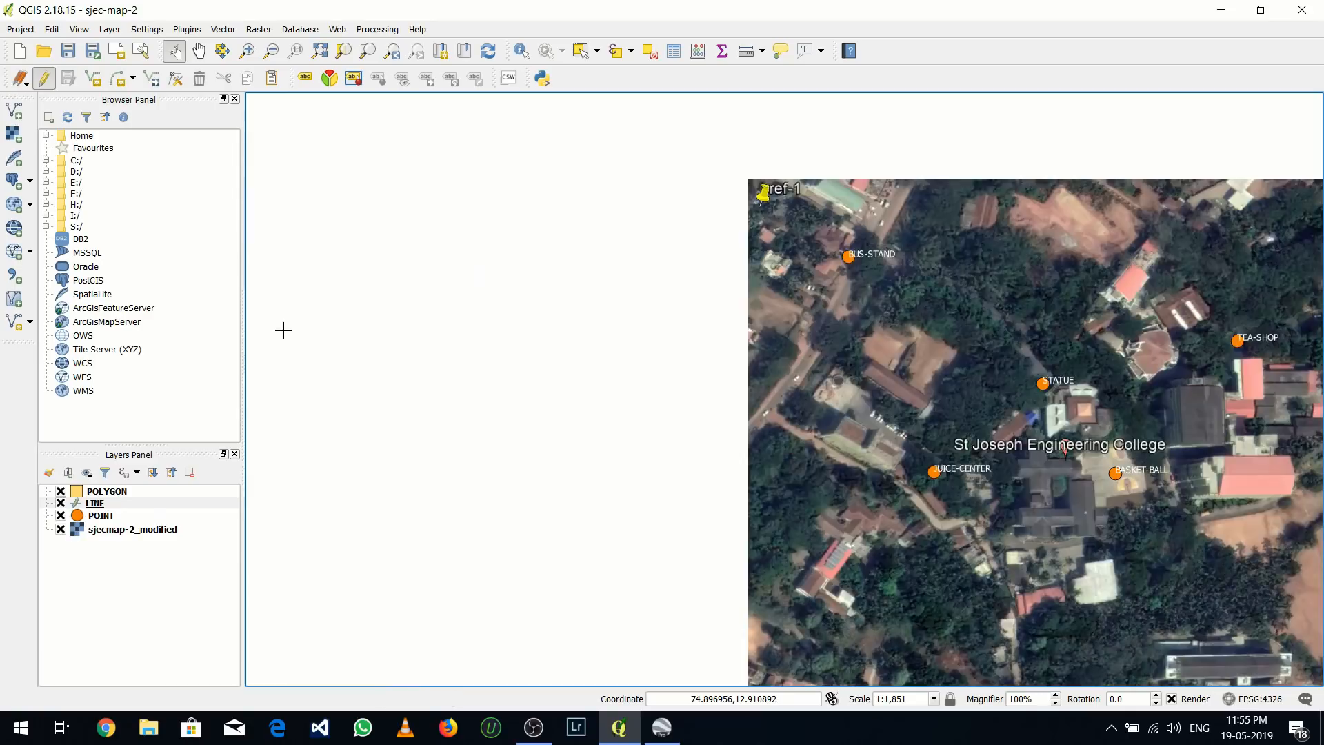
pyautogui.moveTo(1050, 235); pyautogui.dragTo(624, 201)
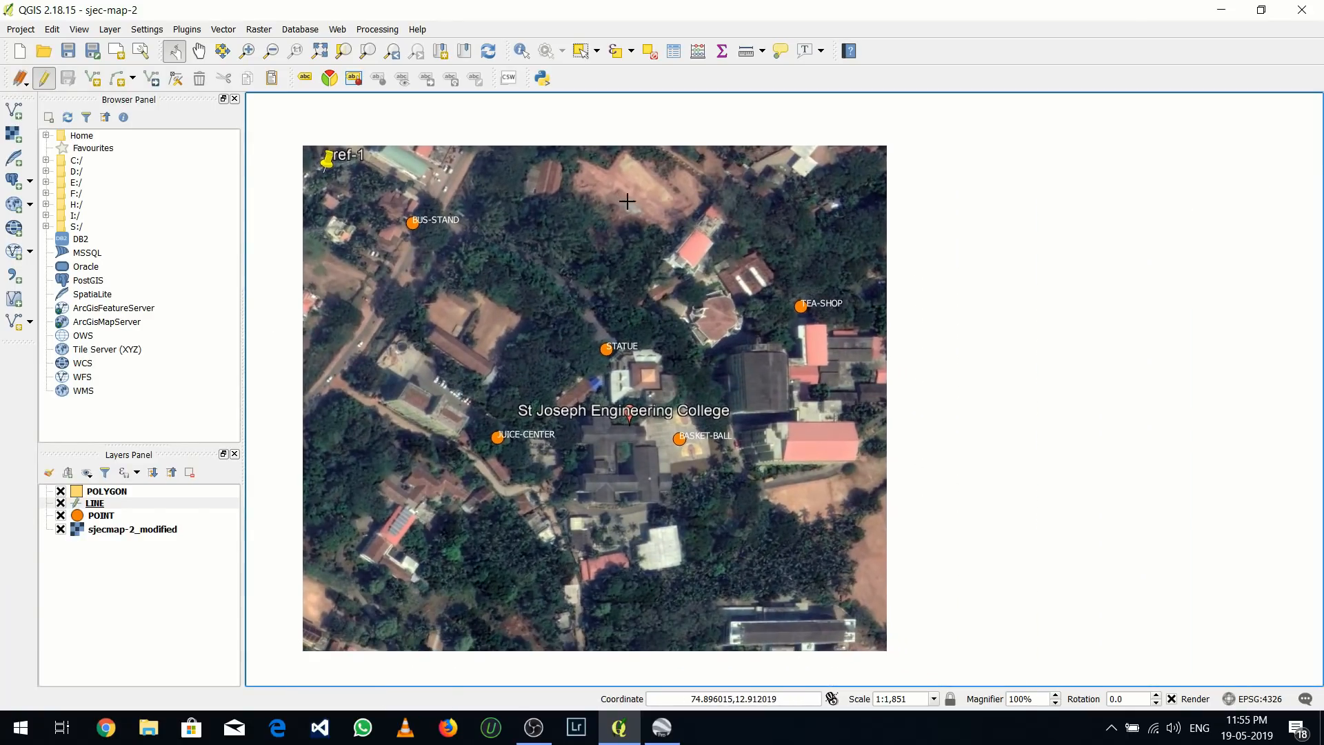
pyautogui.click(86, 77)
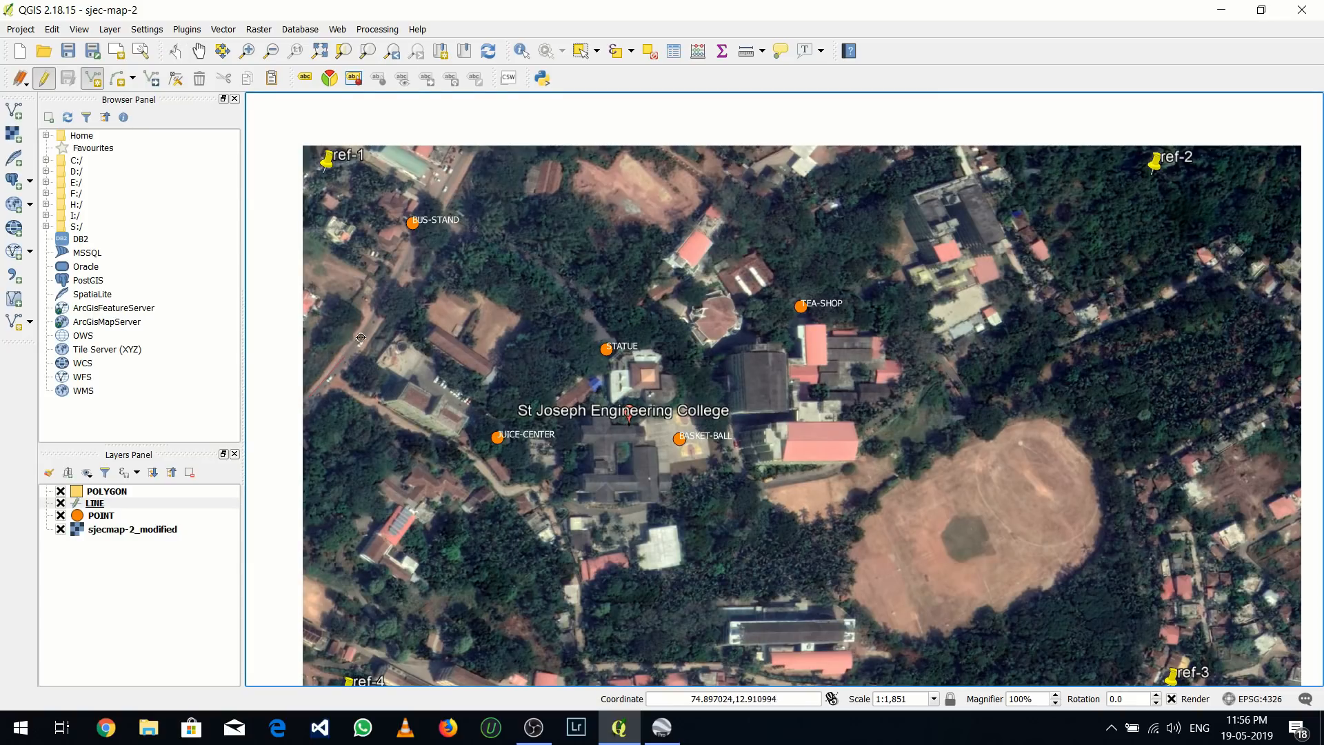
pyautogui.click(384, 304)
pyautogui.click(427, 222)
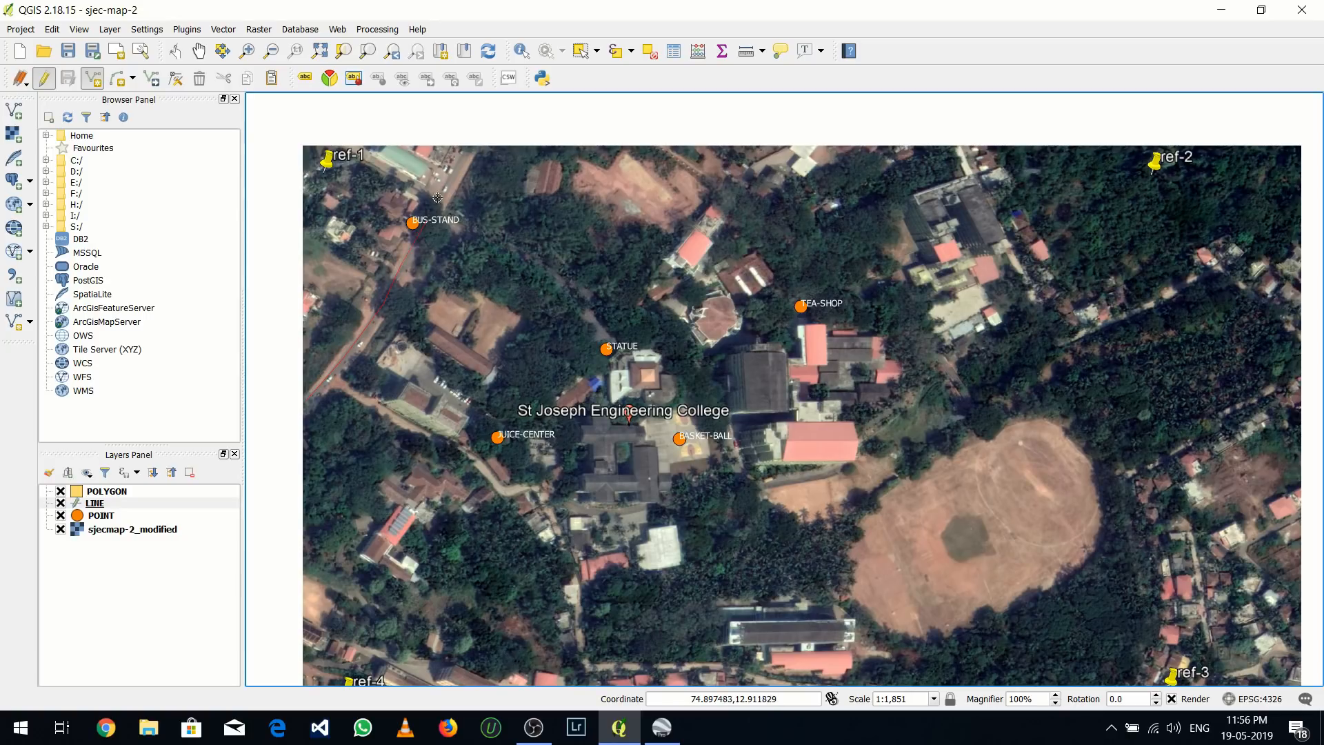
pyautogui.click(464, 153)
pyautogui.rightClick(465, 149)
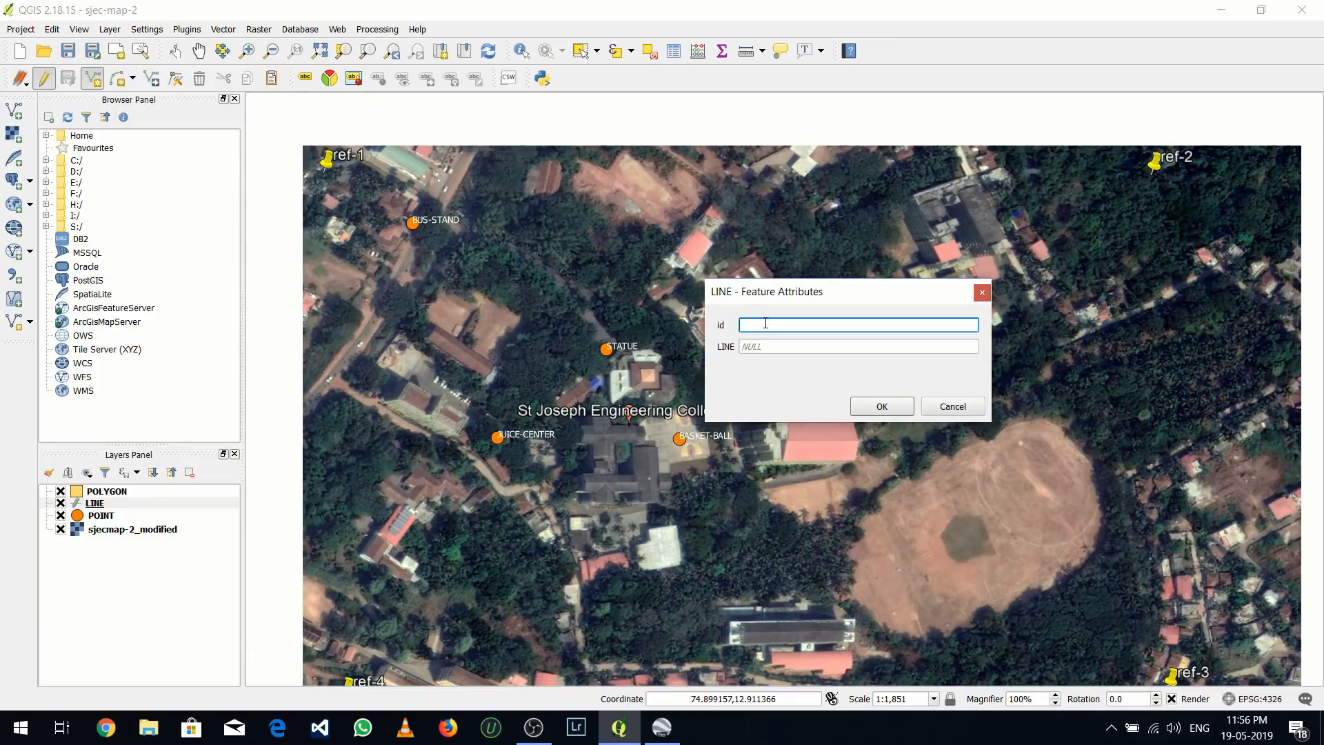
# Give the new road line the id 1 and the LINE attribute NH-169
pyautogui.write('1')
pyautogui.click(758, 344)
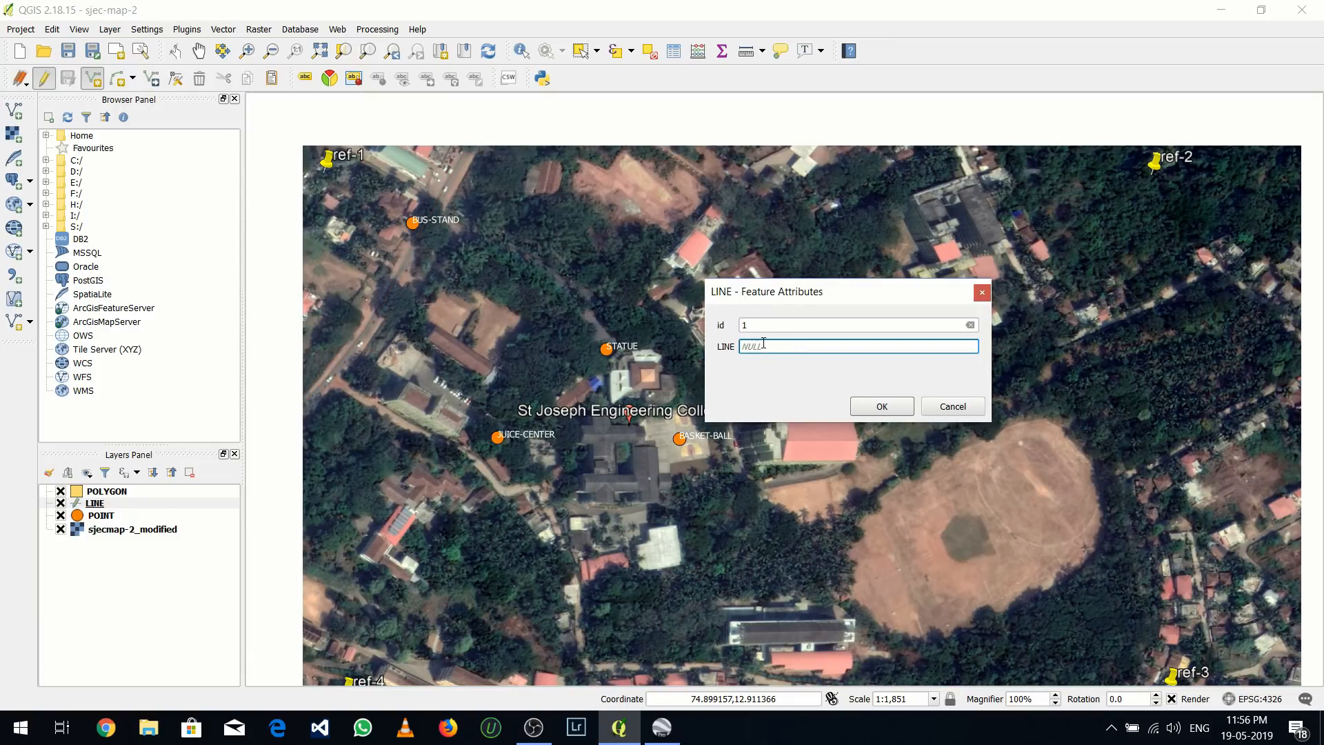
pyautogui.write('NH-169')
pyautogui.click(880, 406)
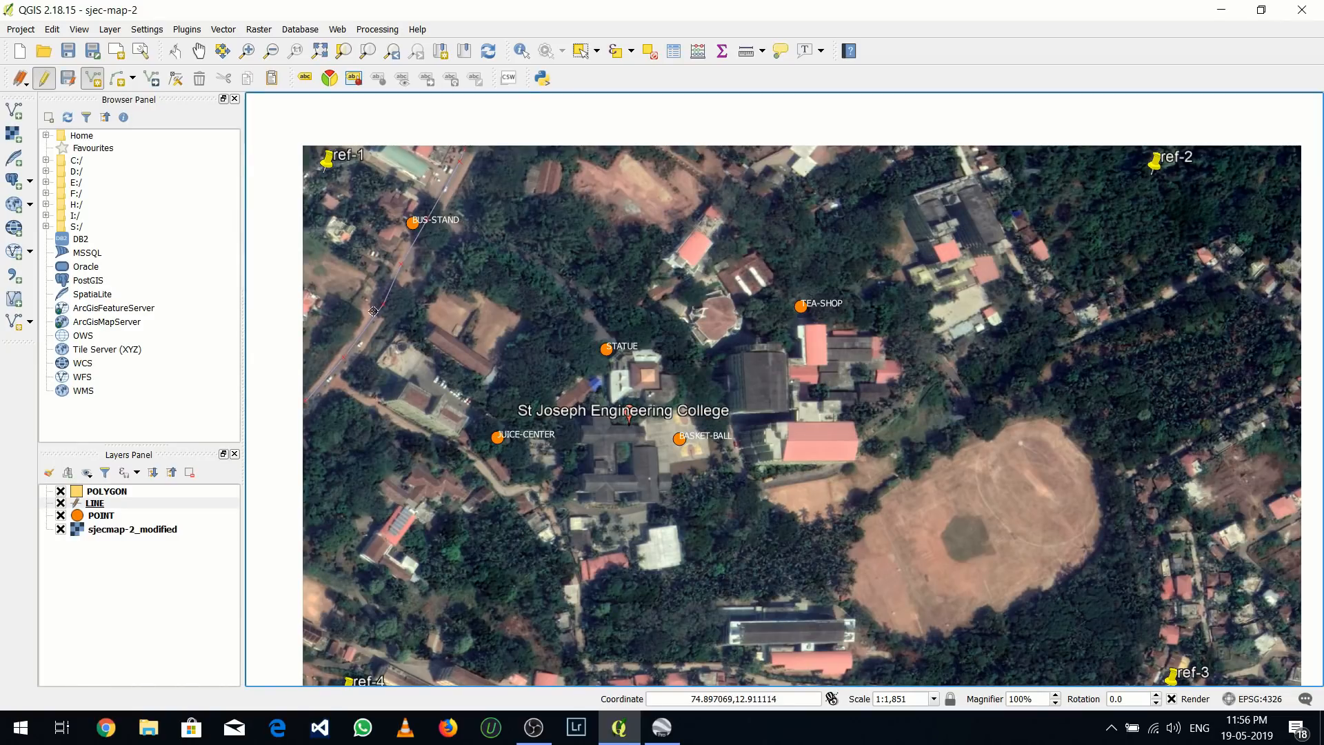
# Open the LINE layer's style properties and apply a line width of 2 millimetres
pyautogui.click(101, 509)
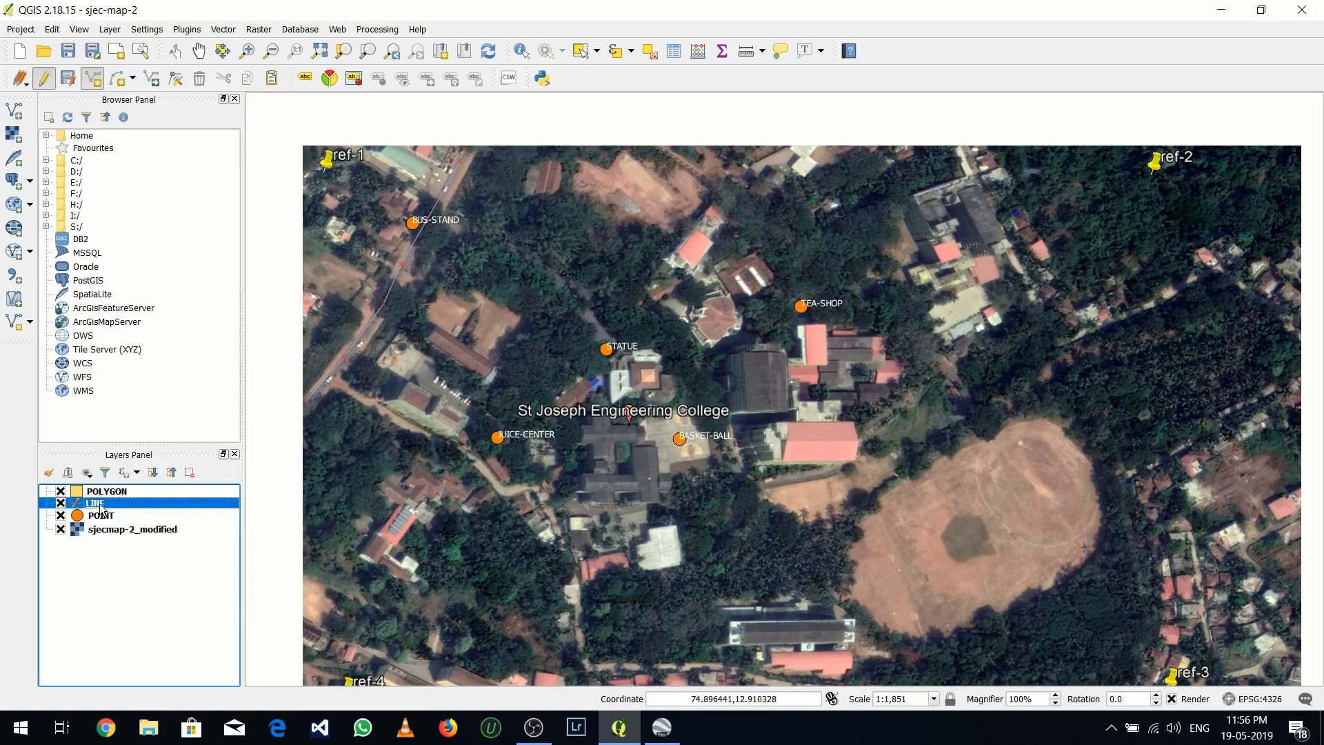
pyautogui.rightClick(100, 510)
pyautogui.click(131, 489)
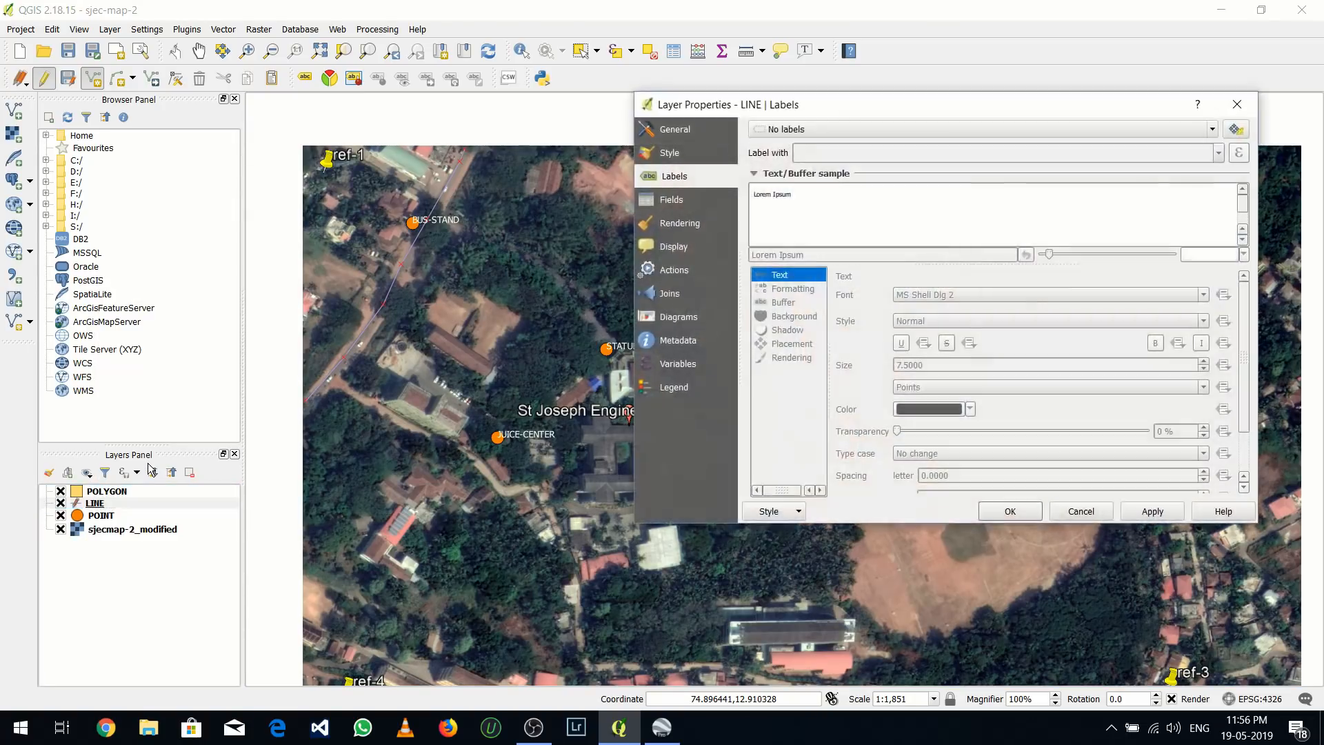
pyautogui.click(666, 150)
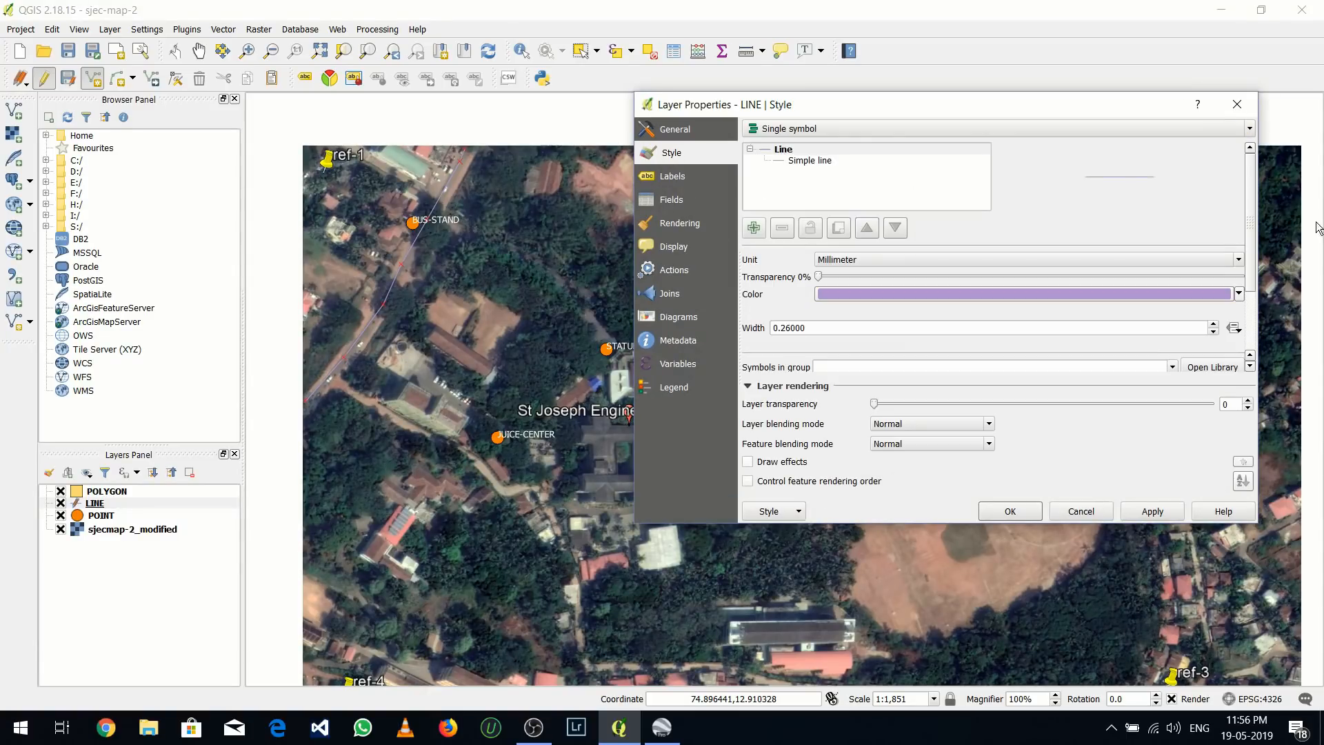
pyautogui.moveTo(807, 328); pyautogui.dragTo(756, 330)
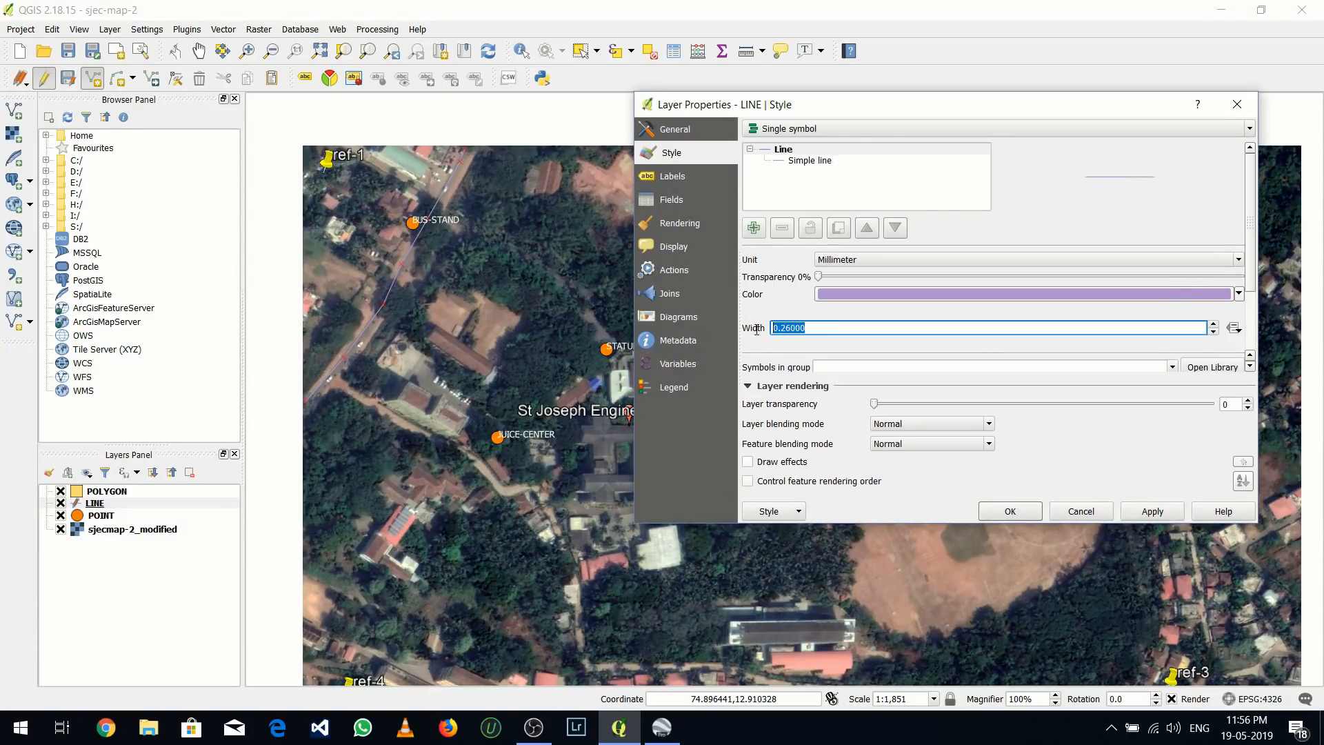
pyautogui.write('2')
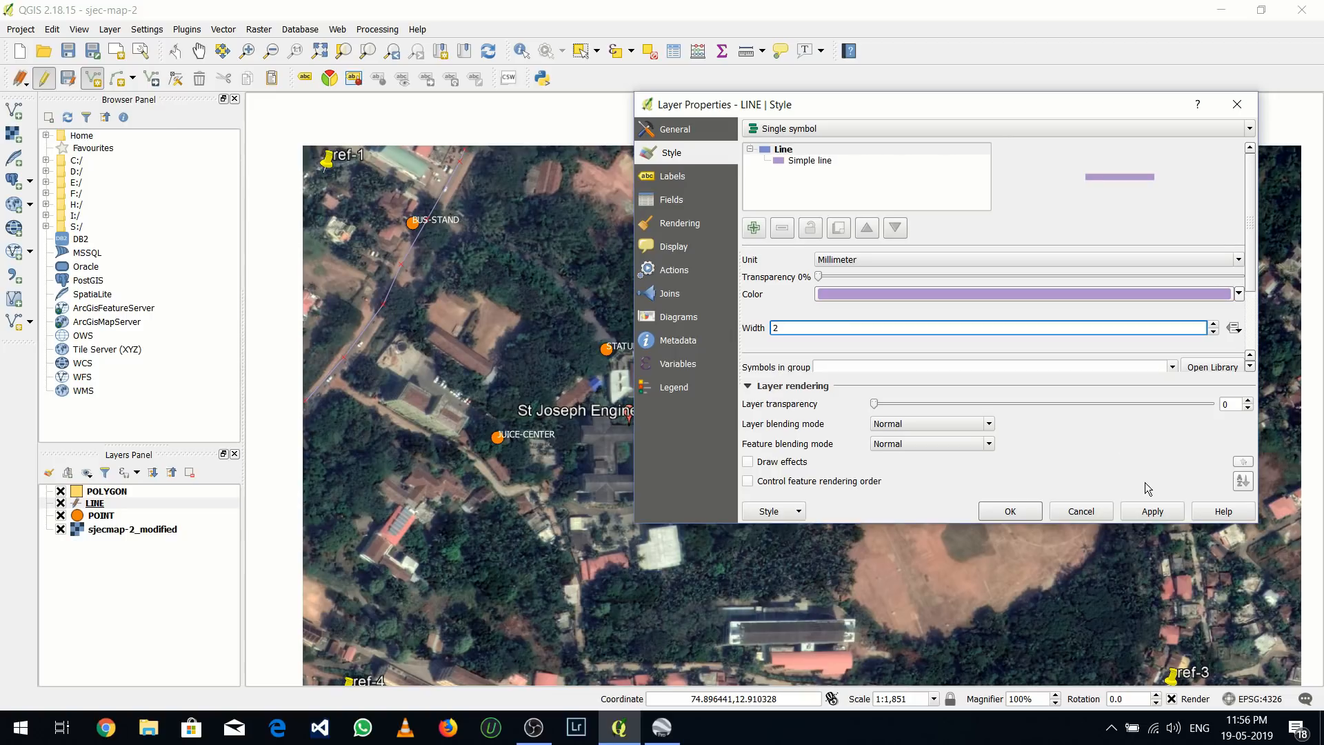
pyautogui.click(1148, 512)
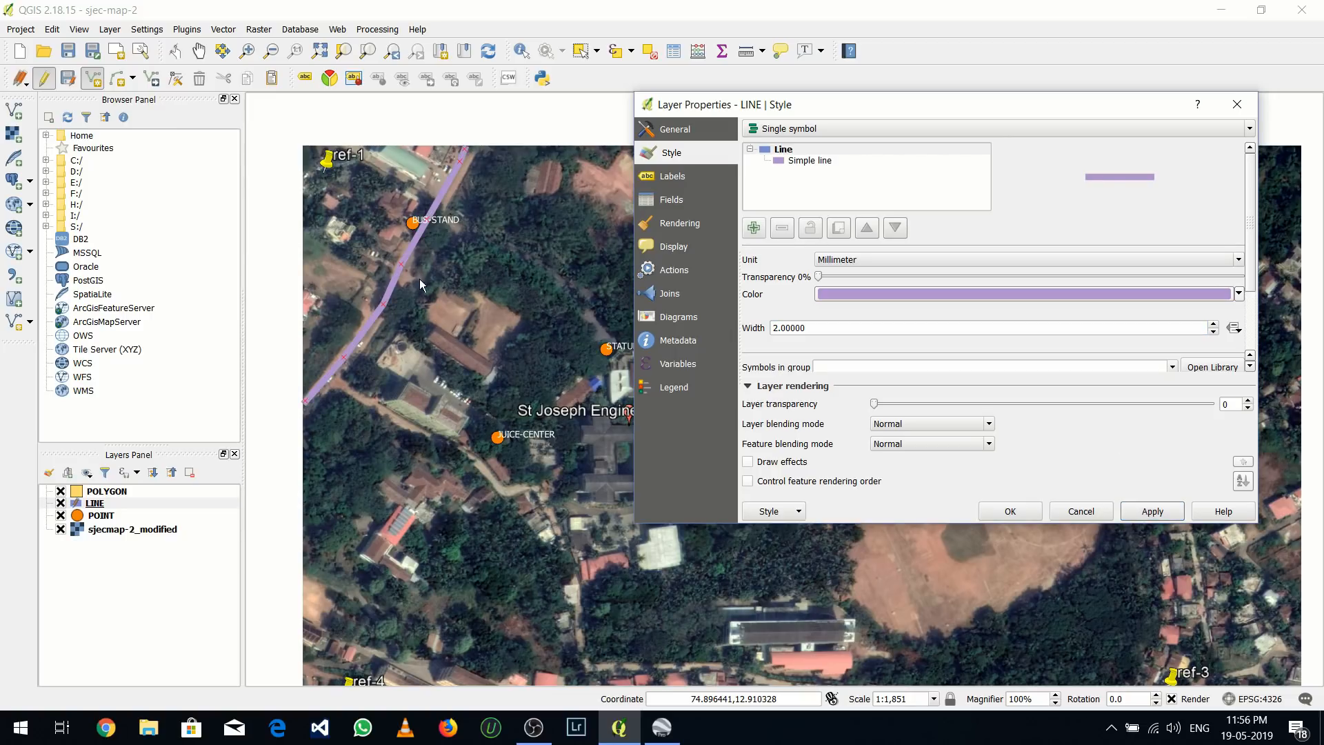
# Apply a layer transparency of 18 and a dark green line color to the LINE layer
pyautogui.click(873, 403)
pyautogui.moveTo(874, 404); pyautogui.dragTo(936, 408)
pyautogui.click(1144, 513)
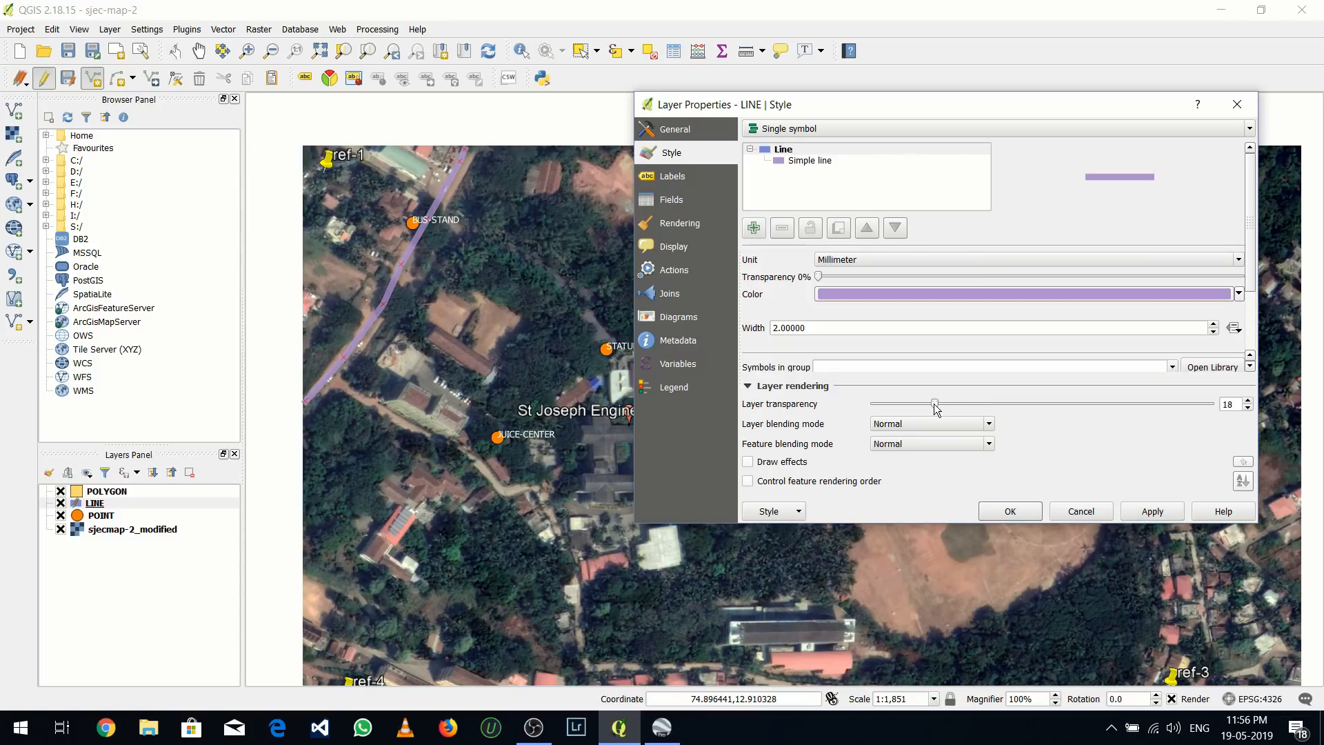
pyautogui.click(1150, 511)
pyautogui.click(1239, 294)
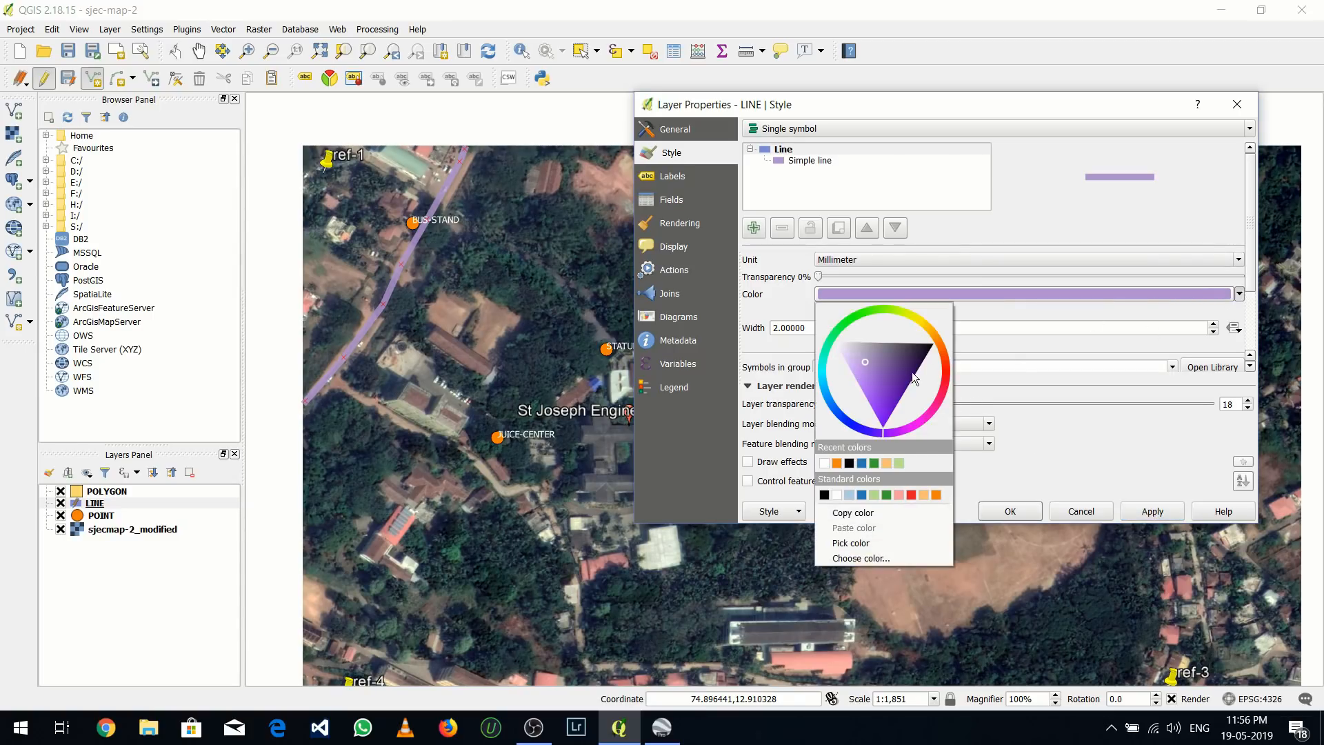
pyautogui.click(887, 494)
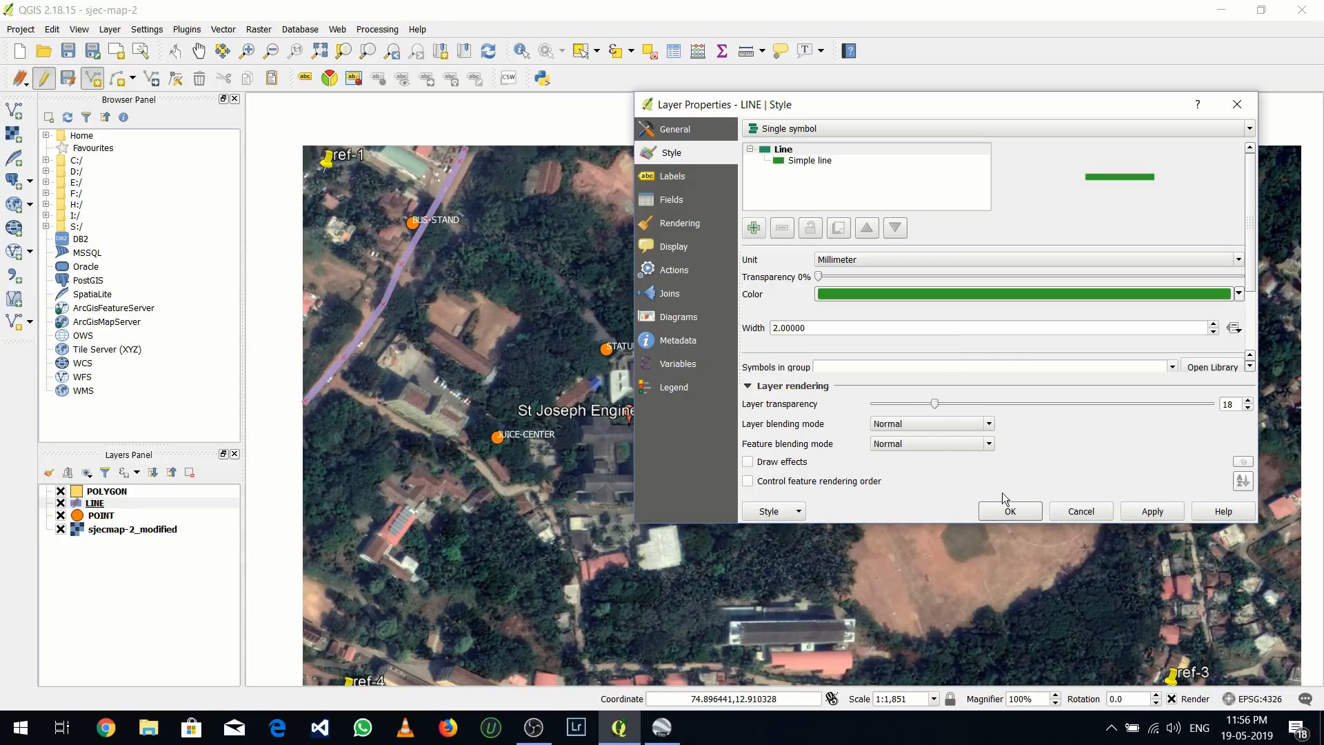
pyautogui.click(1143, 513)
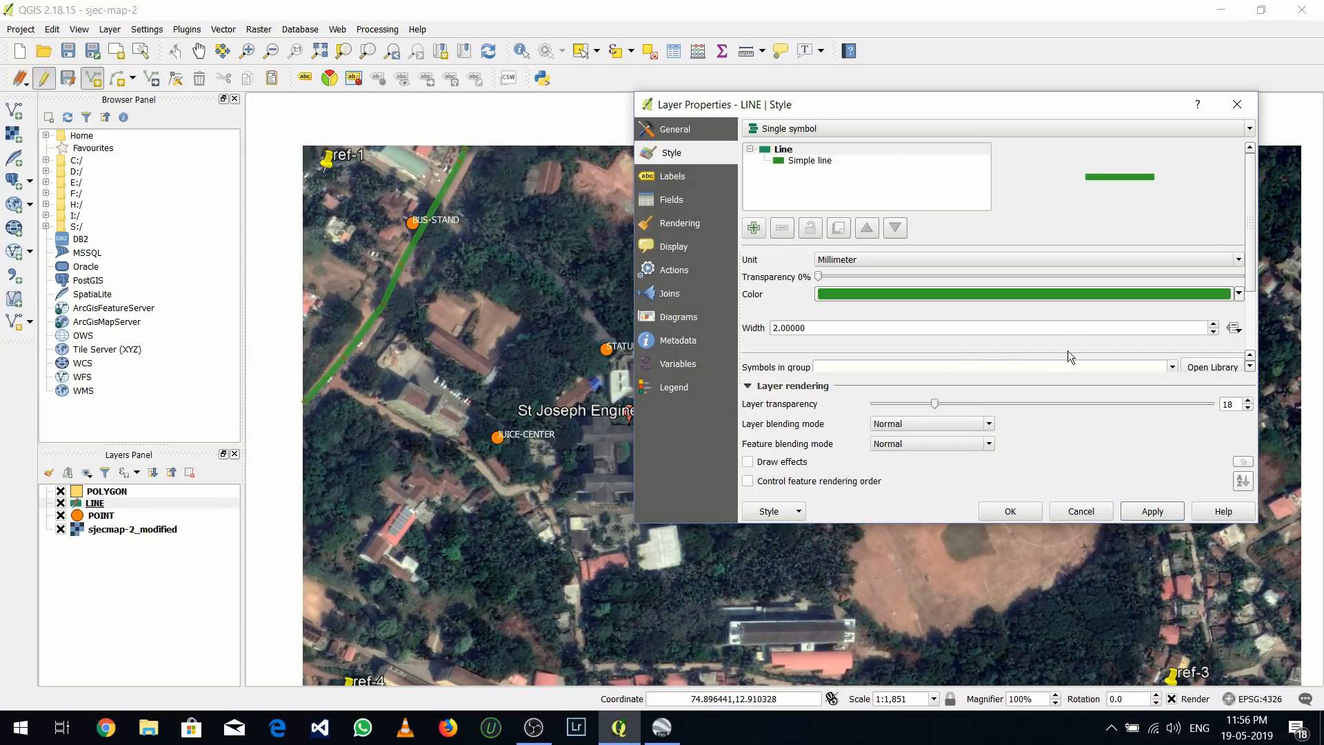
# Raise the LINE layer's transparency to 39 and set its line width to 3 millimetres
pyautogui.moveTo(933, 404); pyautogui.dragTo(1004, 403)
pyautogui.click(1148, 511)
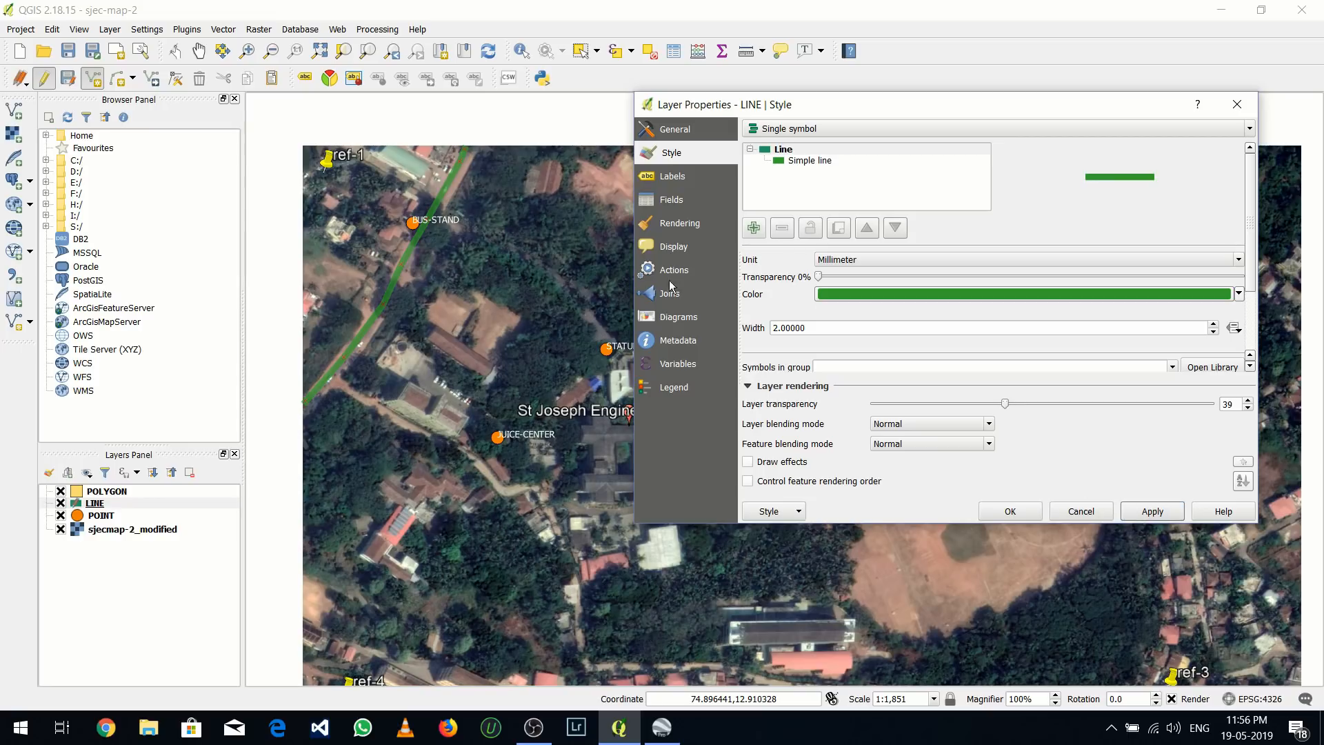
pyautogui.doubleClick(801, 327)
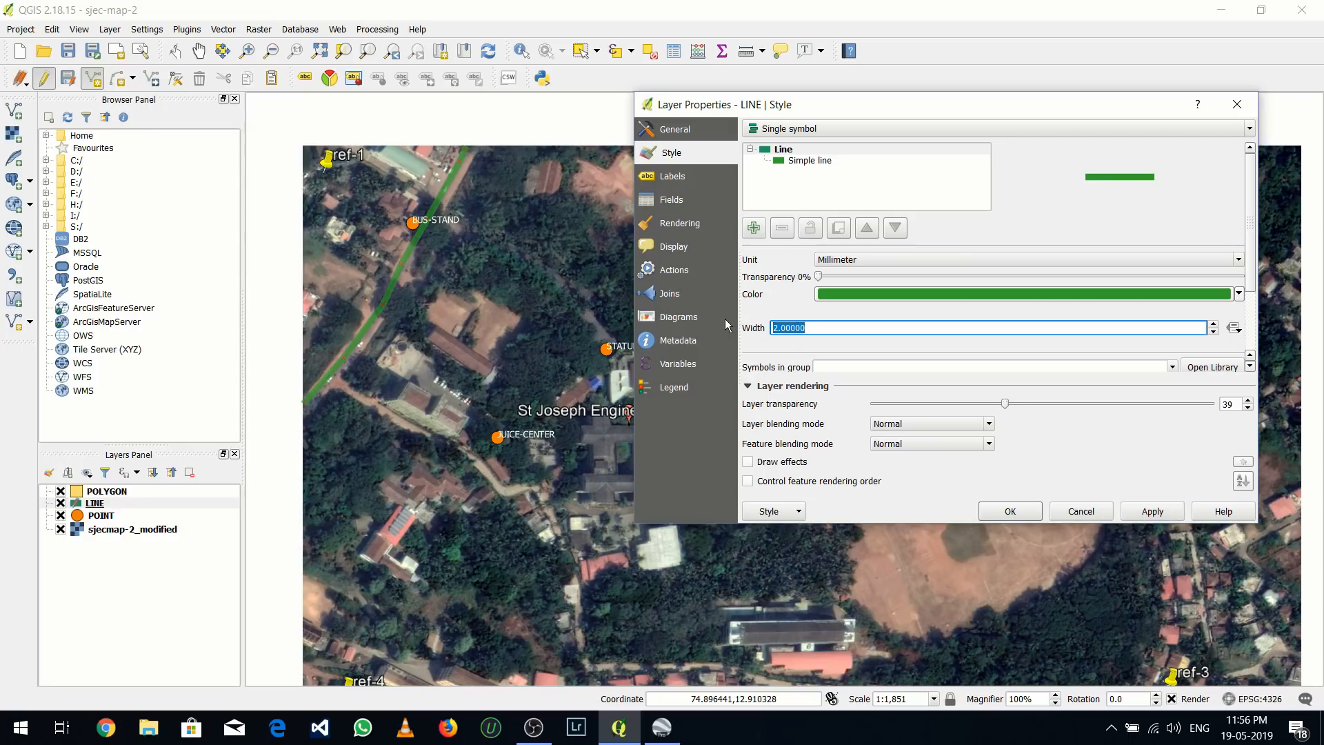
pyautogui.write('3')
pyautogui.click(1154, 514)
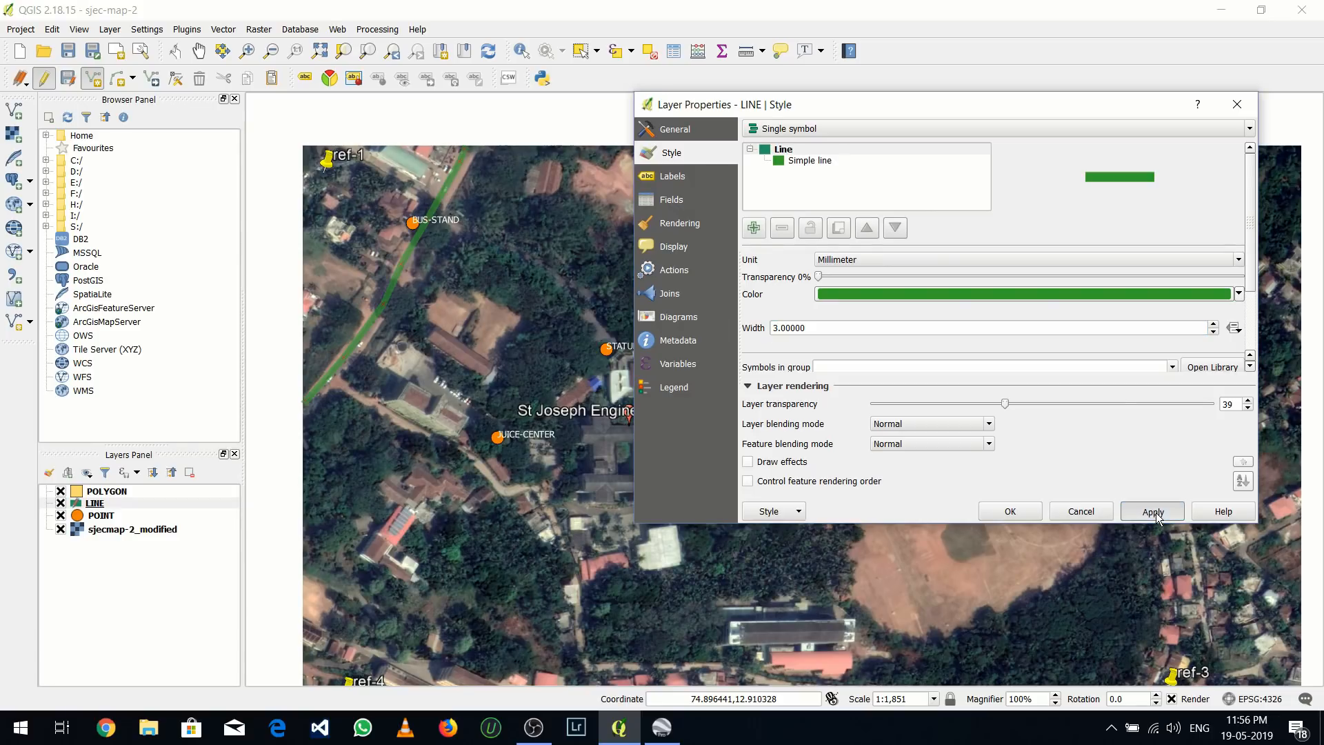
# Change the line color to the light orange standard color and apply it
pyautogui.click(1239, 295)
pyautogui.click(924, 494)
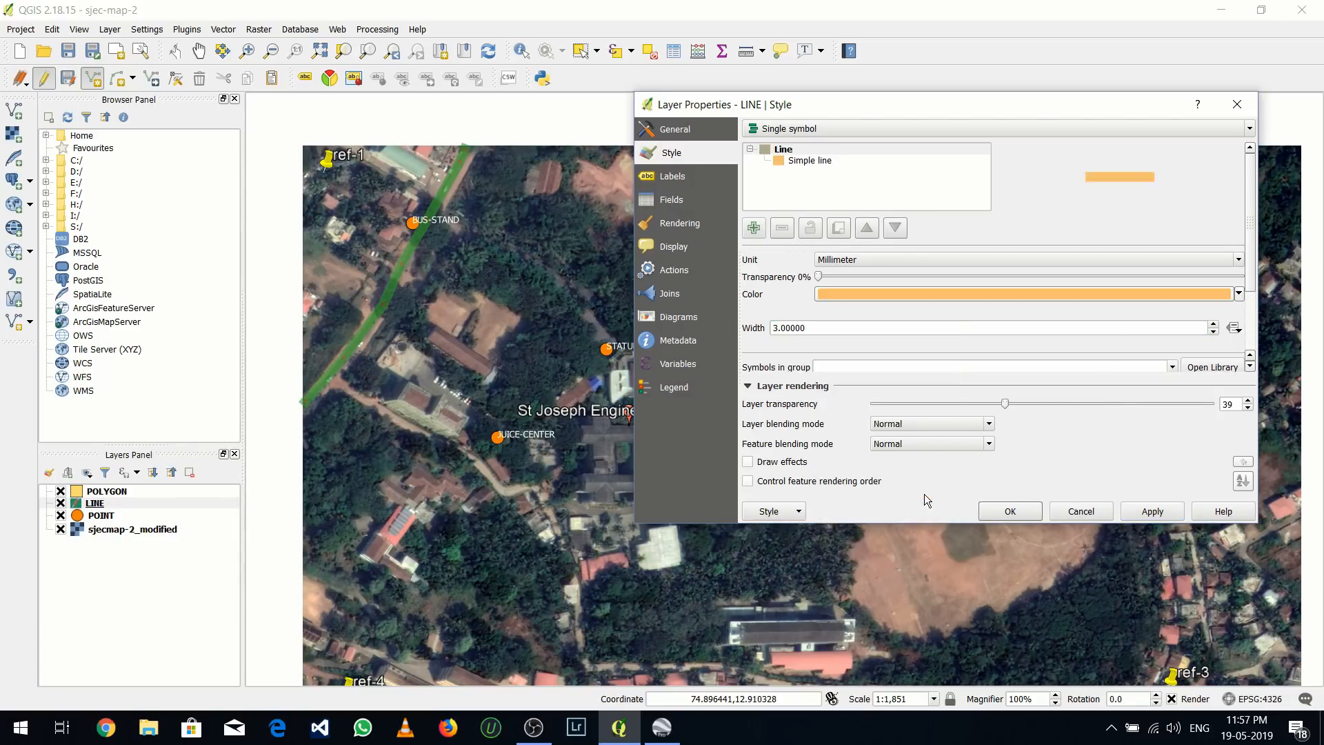
pyautogui.click(1126, 514)
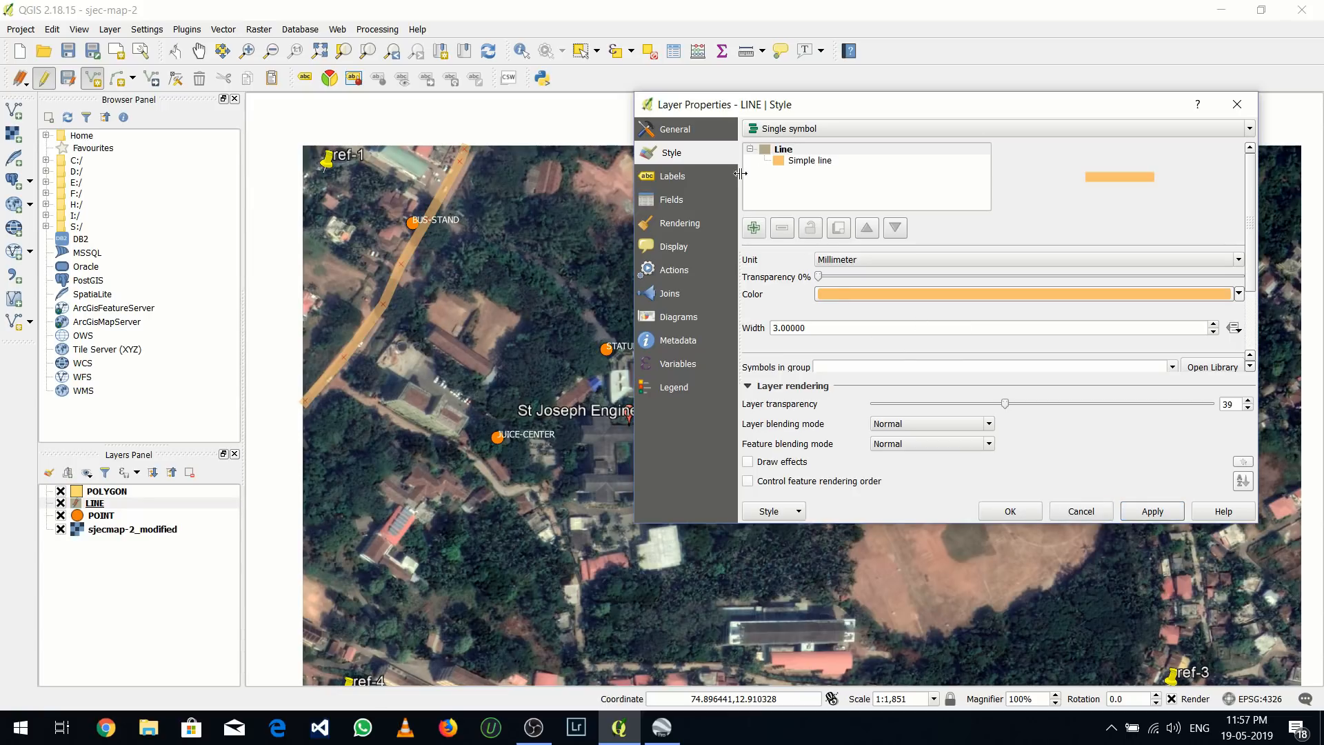
# Enable labels for the LINE layer using the LINE field and apply them
pyautogui.click(664, 181)
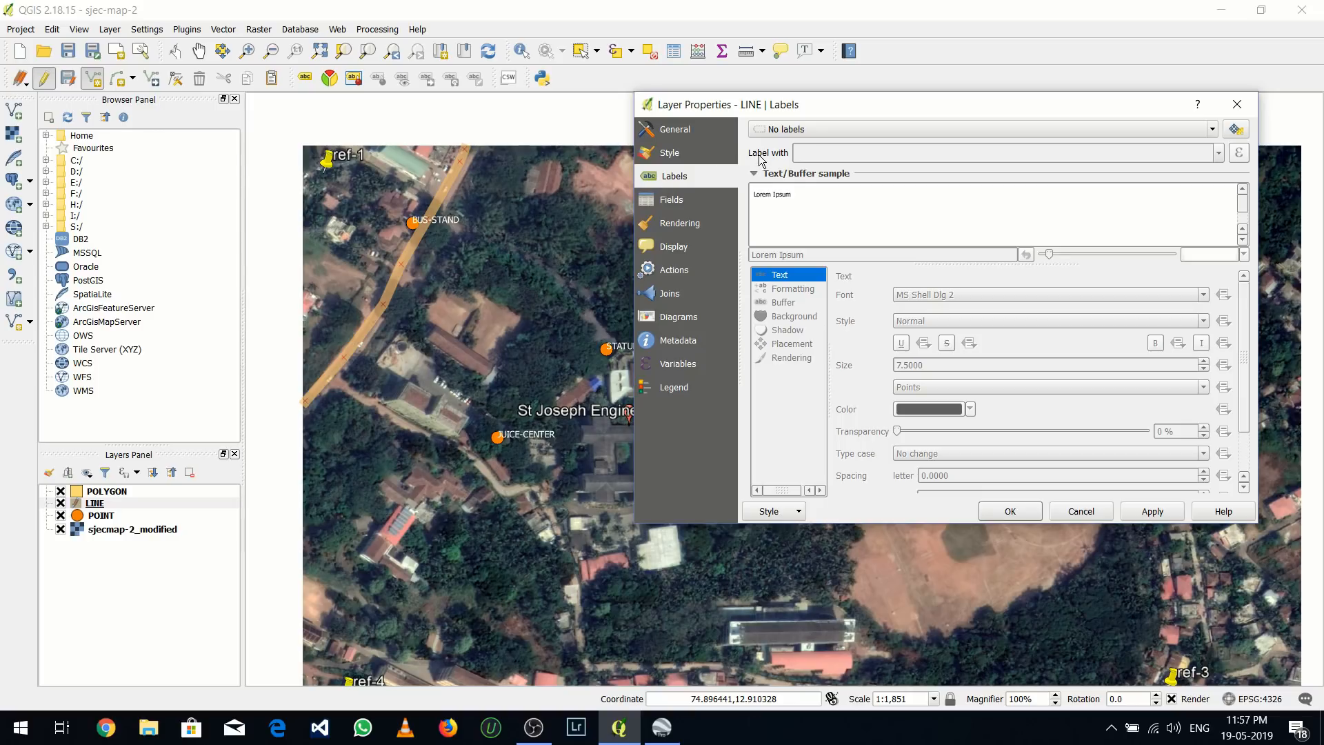
pyautogui.click(879, 133)
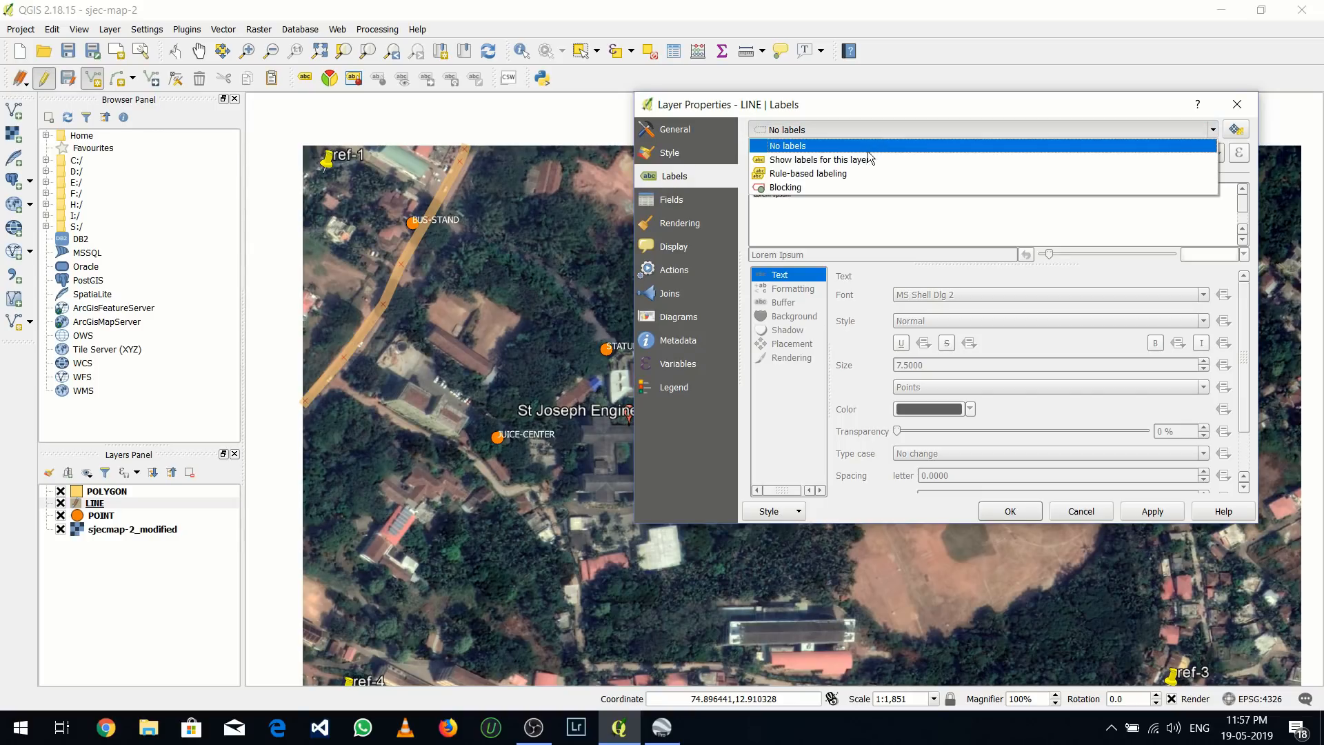
pyautogui.click(865, 159)
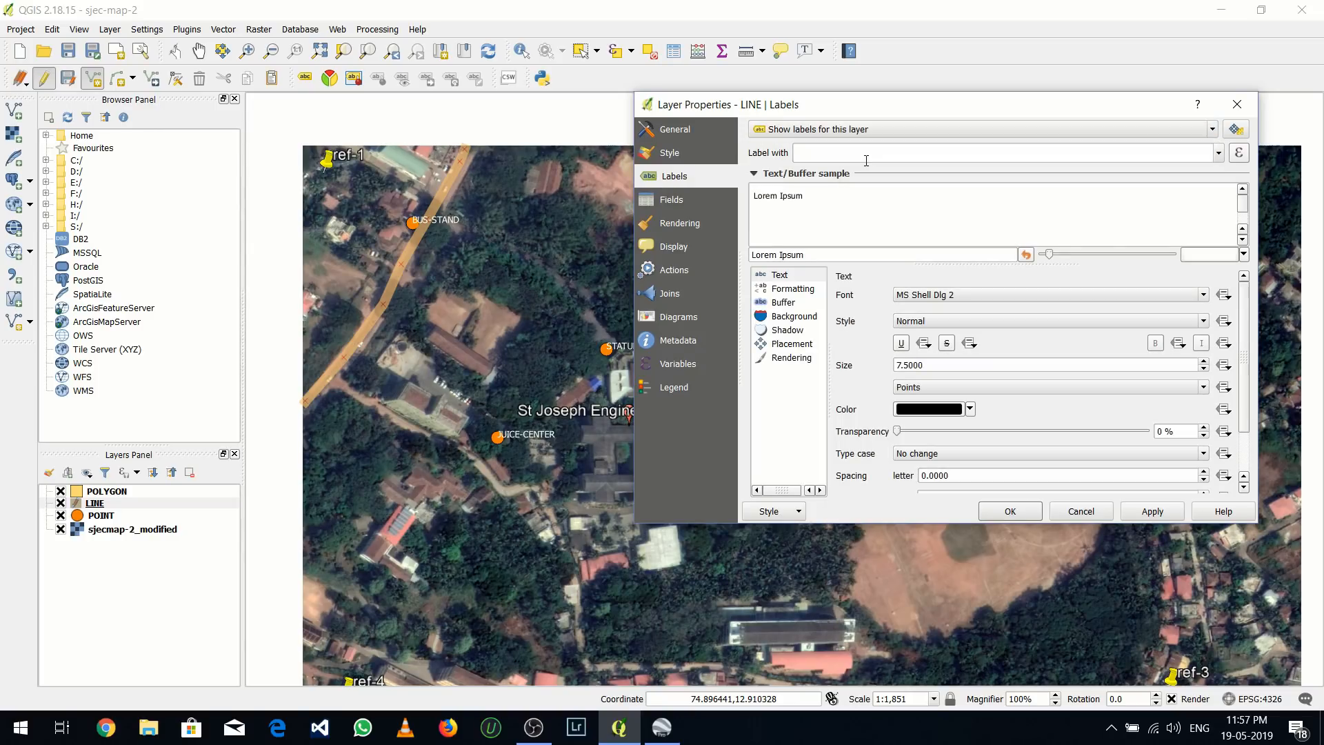
pyautogui.click(1219, 153)
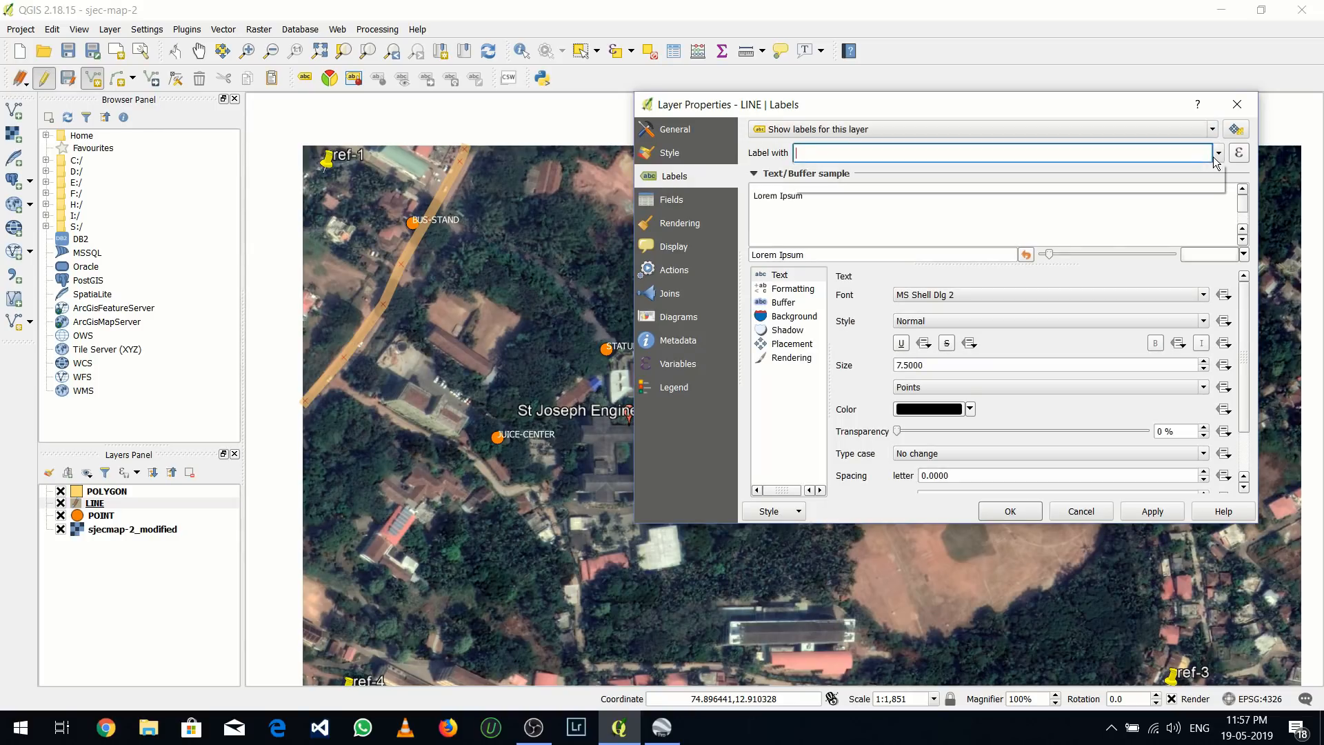
pyautogui.click(1147, 186)
pyautogui.click(1167, 507)
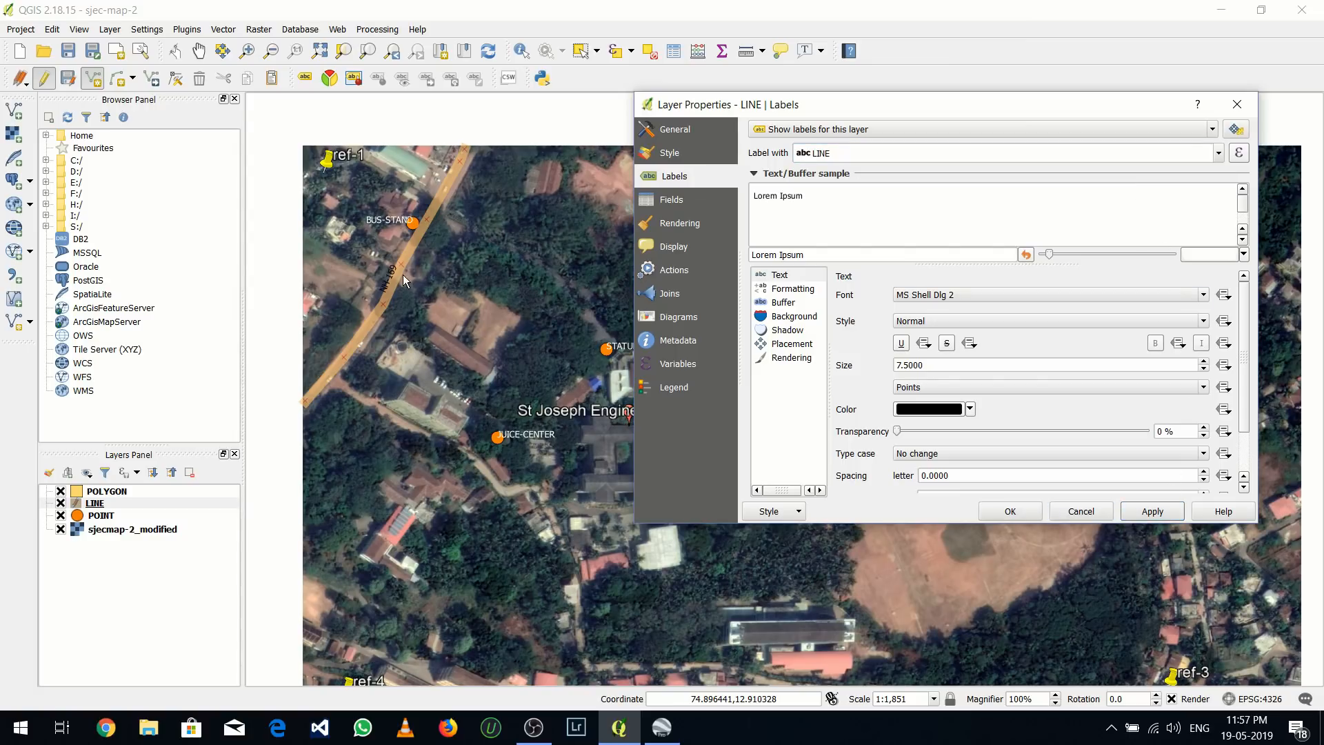
# Apply the dark blue standard color to the LINE layer's label text
pyautogui.click(970, 409)
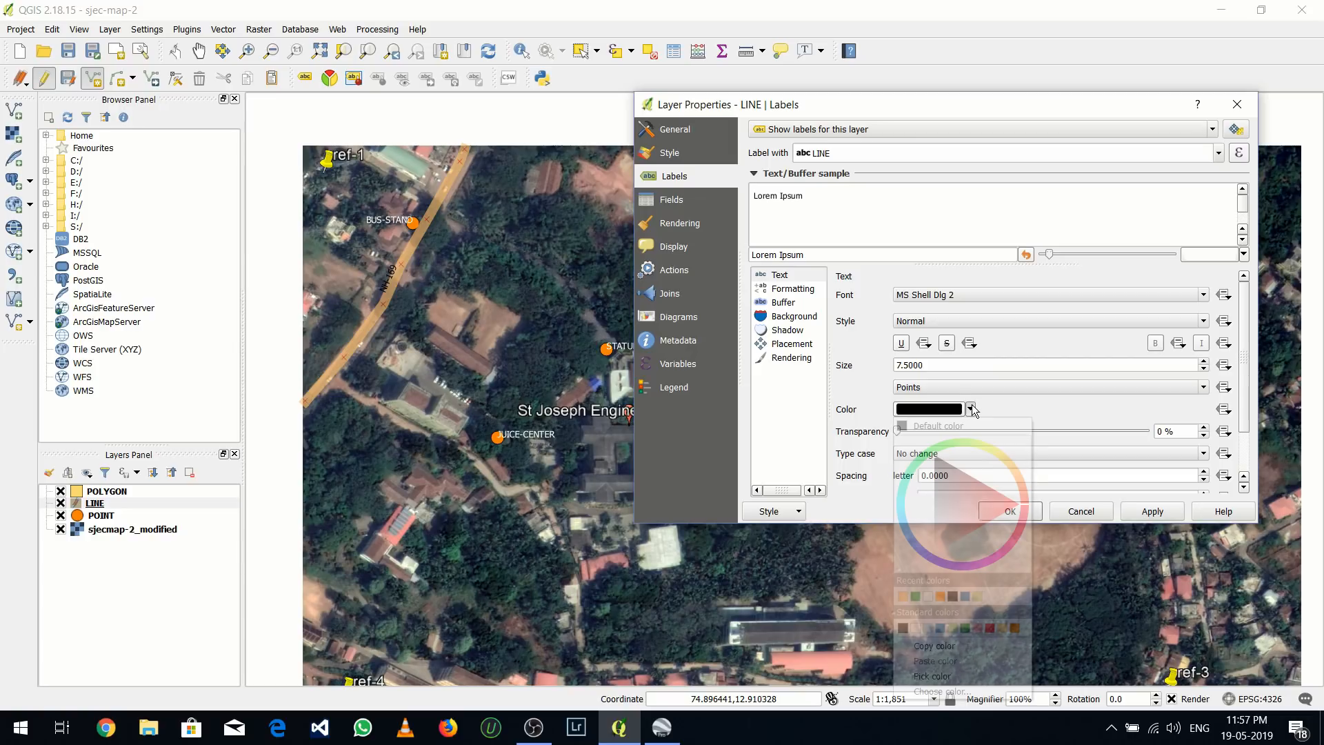
pyautogui.click(939, 628)
pyautogui.click(1152, 511)
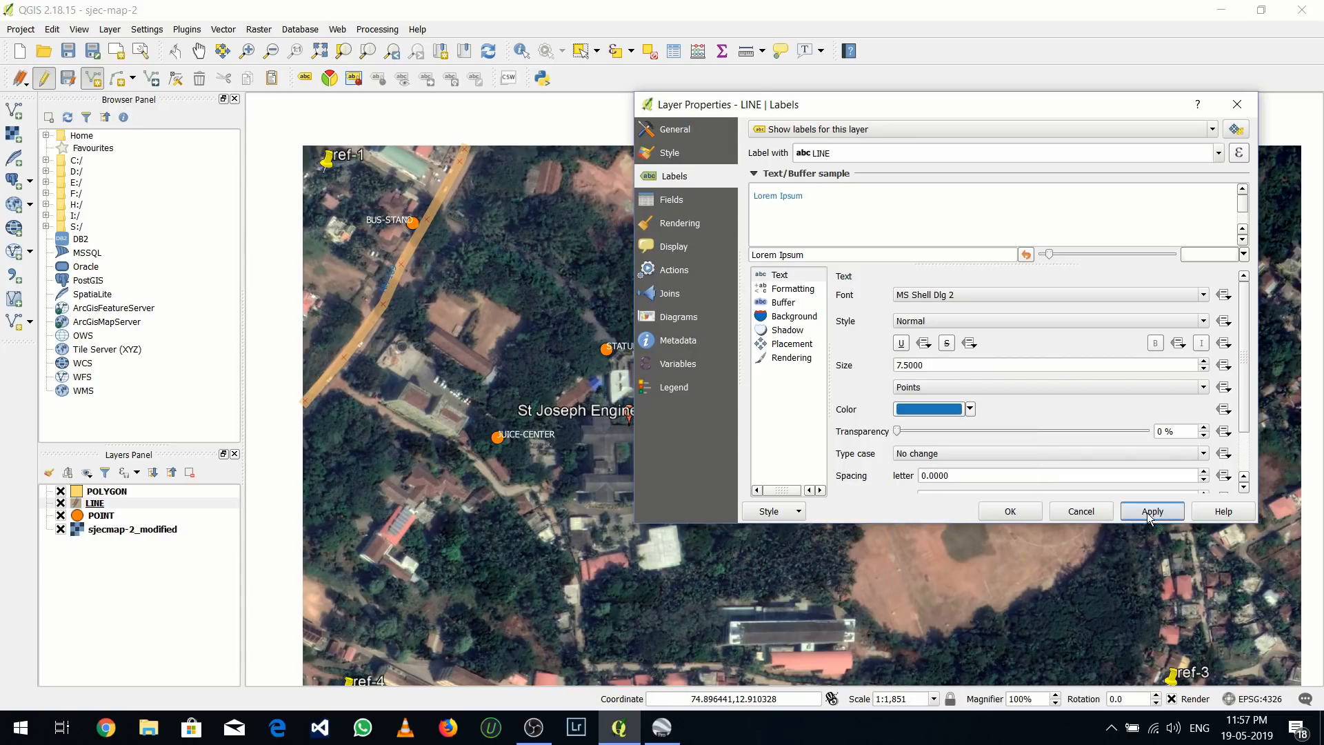
# Set the LINE layer's label text color to white and apply it
pyautogui.click(969, 409)
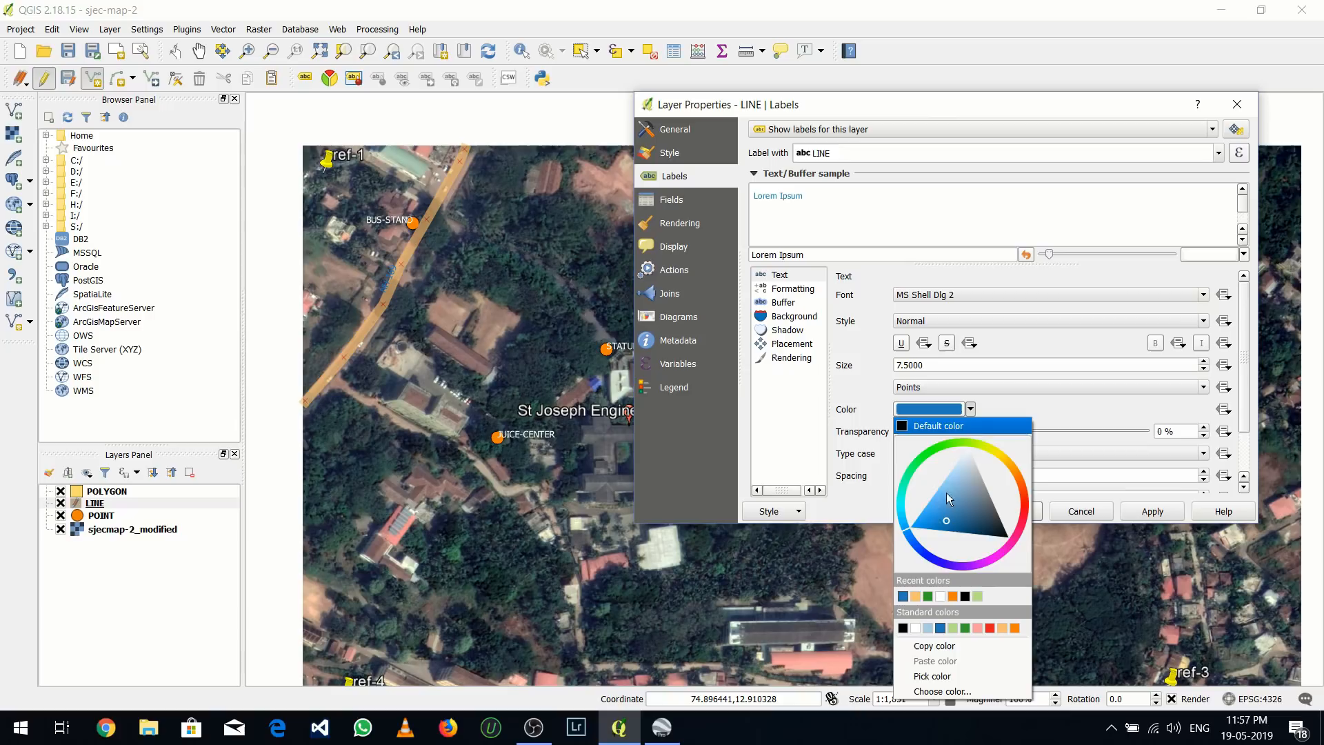
pyautogui.click(918, 628)
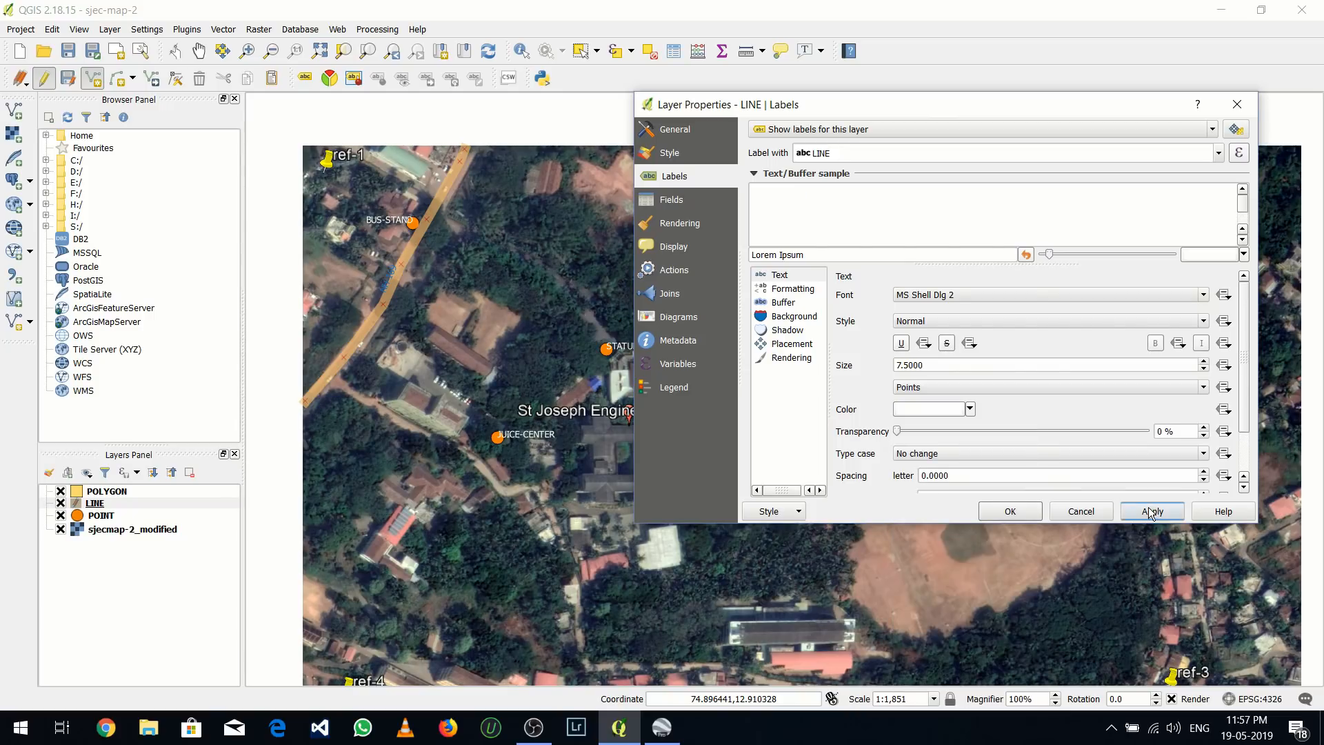
pyautogui.click(1152, 511)
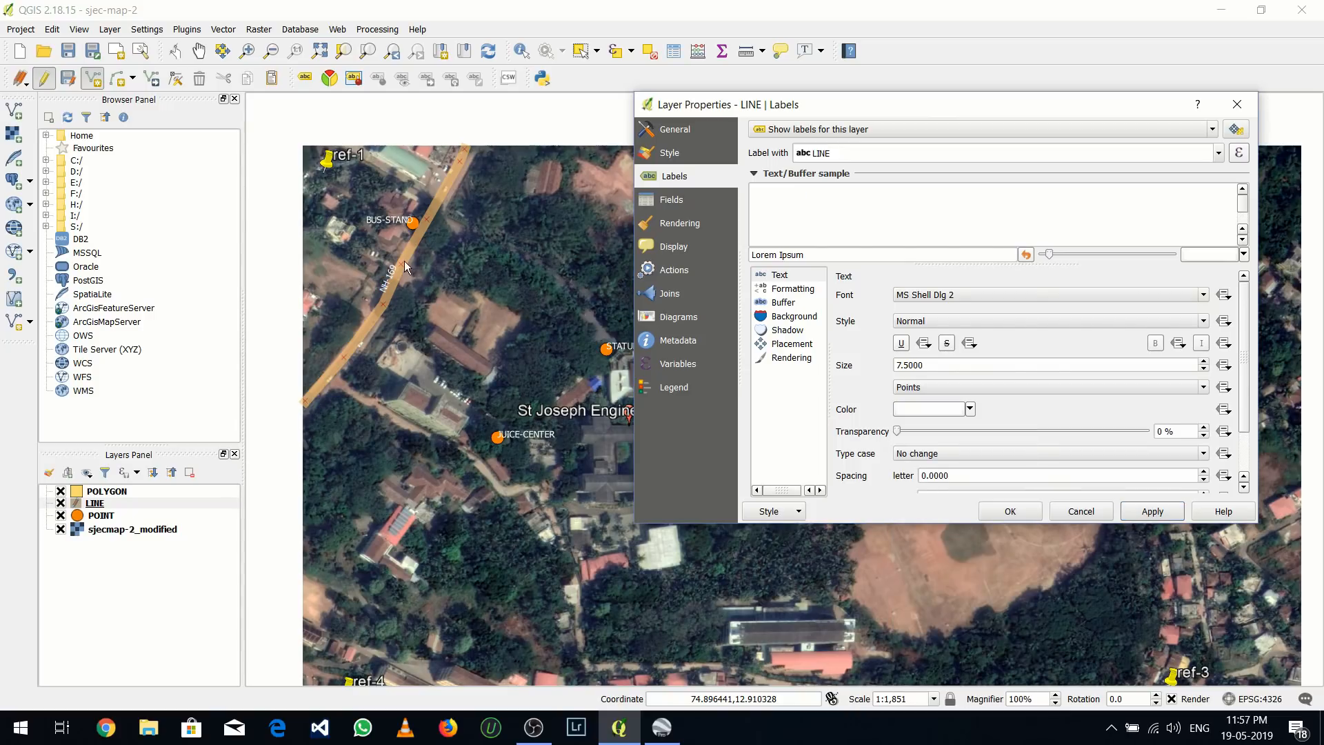
# Digitize the road from the highway near BUS-STAND to STATUE as a LINE feature with id 2 and name SJEC-MAIN RD
pyautogui.click(1237, 104)
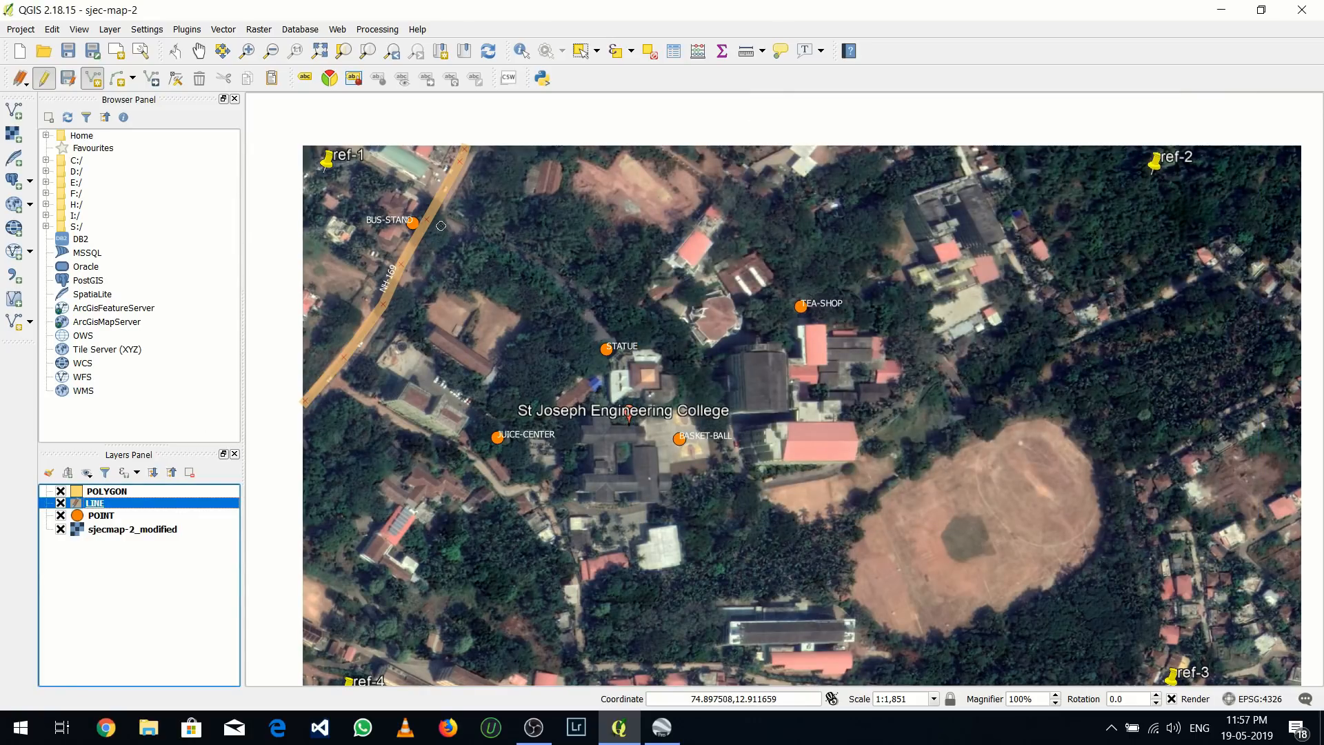
pyautogui.click(432, 219)
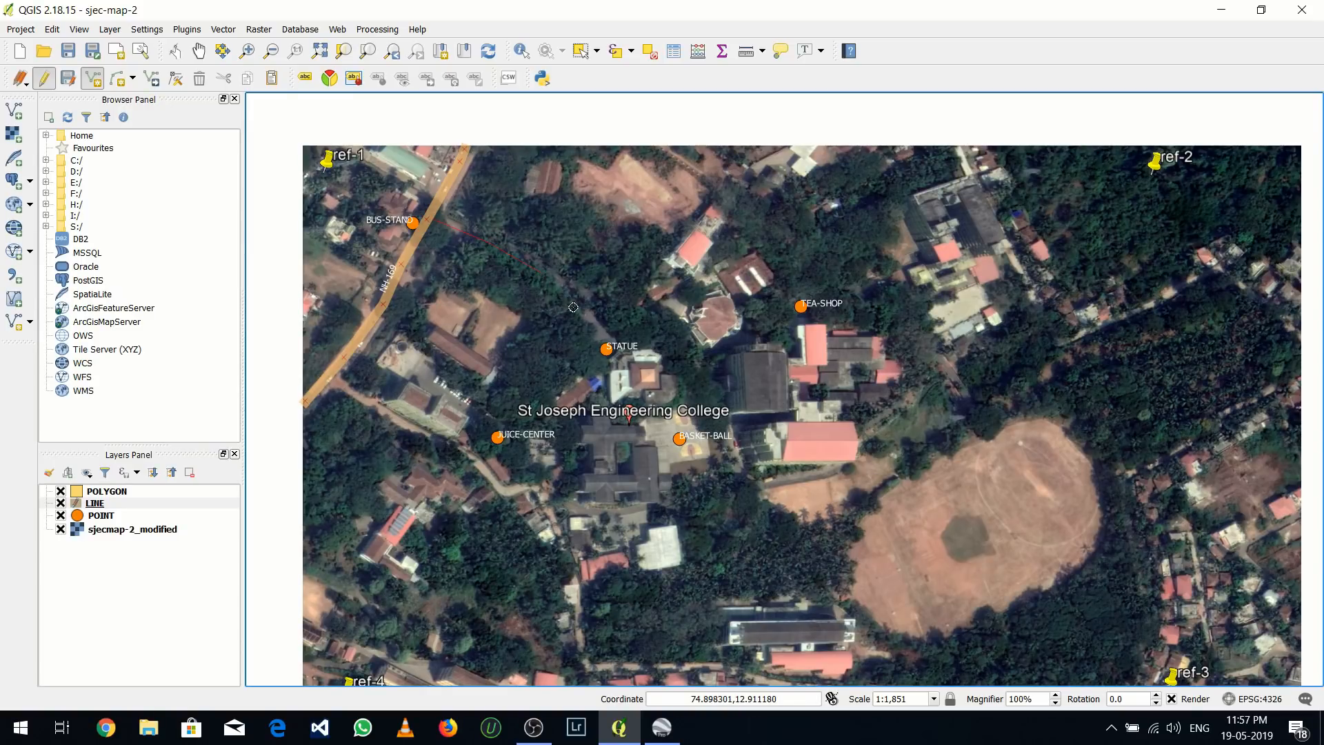
pyautogui.rightClick(606, 344)
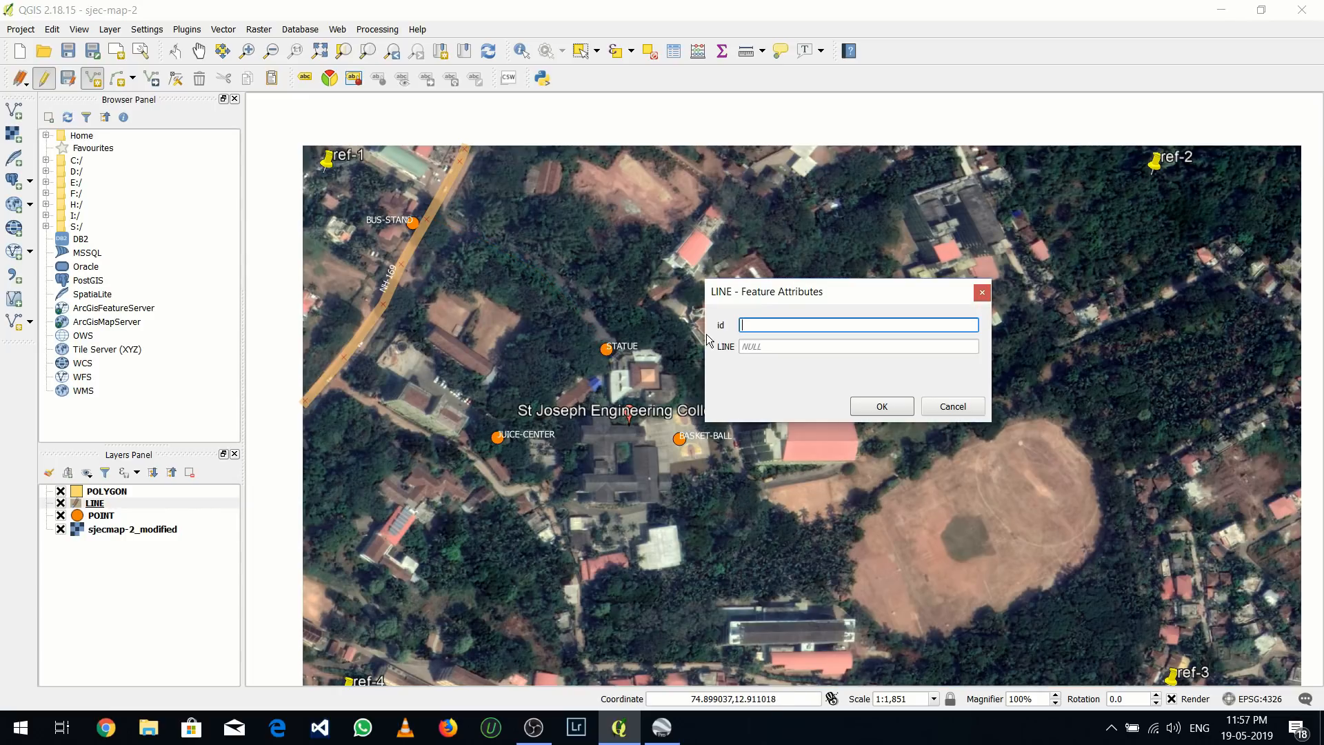
pyautogui.click(792, 346)
pyautogui.write('SJEC-MAIN RD')
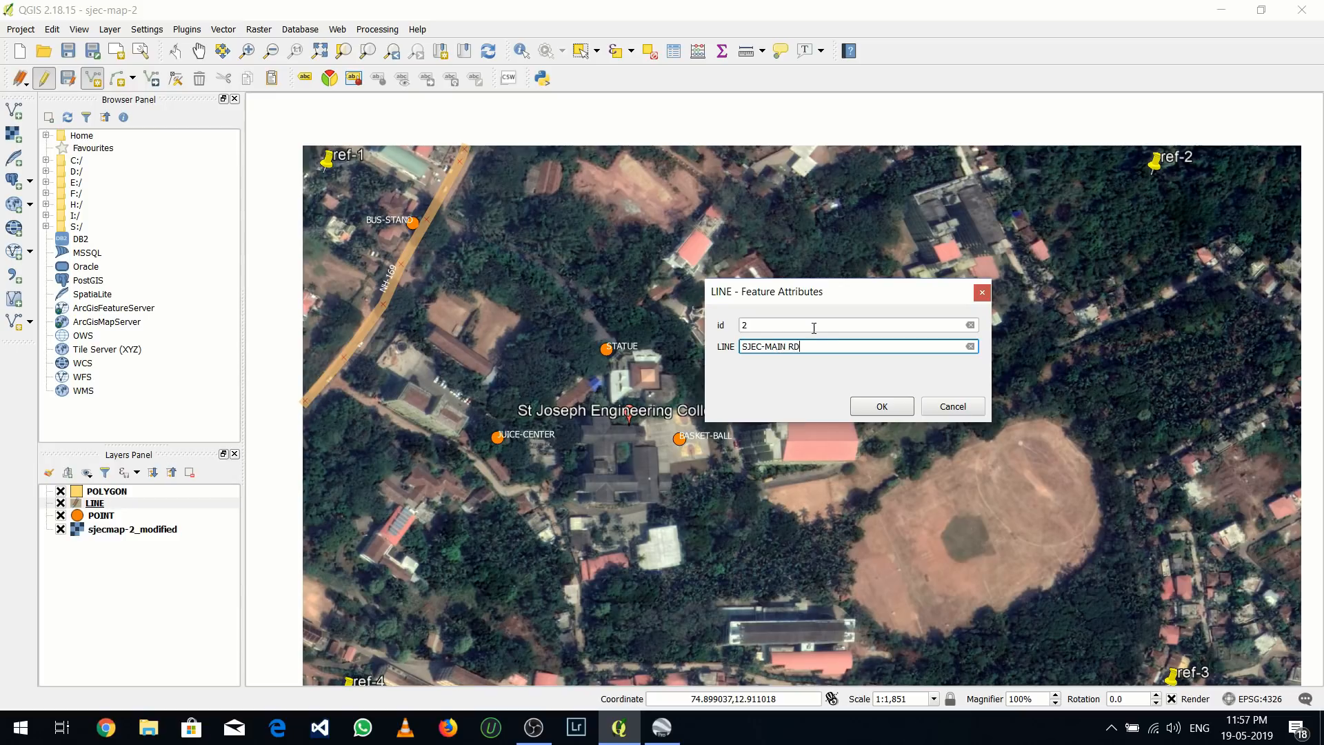
pyautogui.click(881, 406)
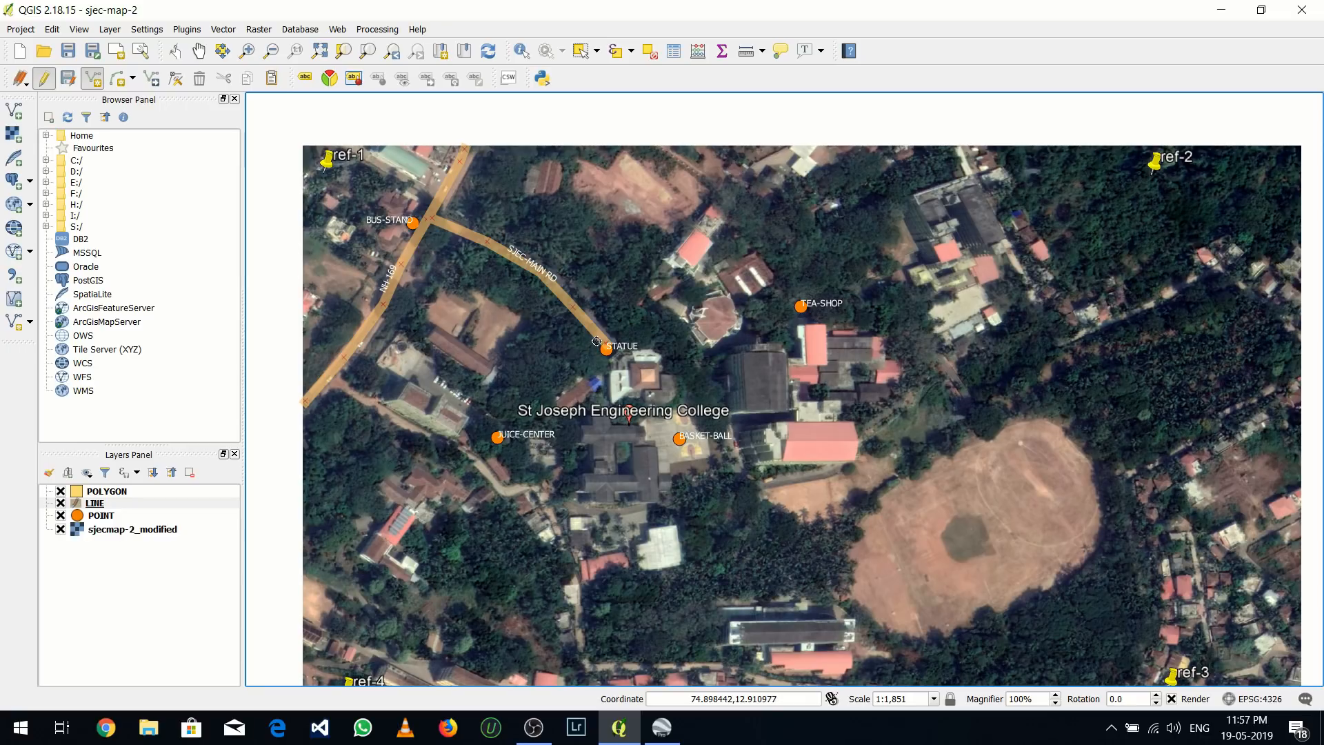
# Digitize the road from STATUE past JUICE-CENTER to the building west of it as a line with id 3 and name CANTEEN-RD
pyautogui.click(557, 374)
pyautogui.click(511, 418)
pyautogui.rightClick(465, 409)
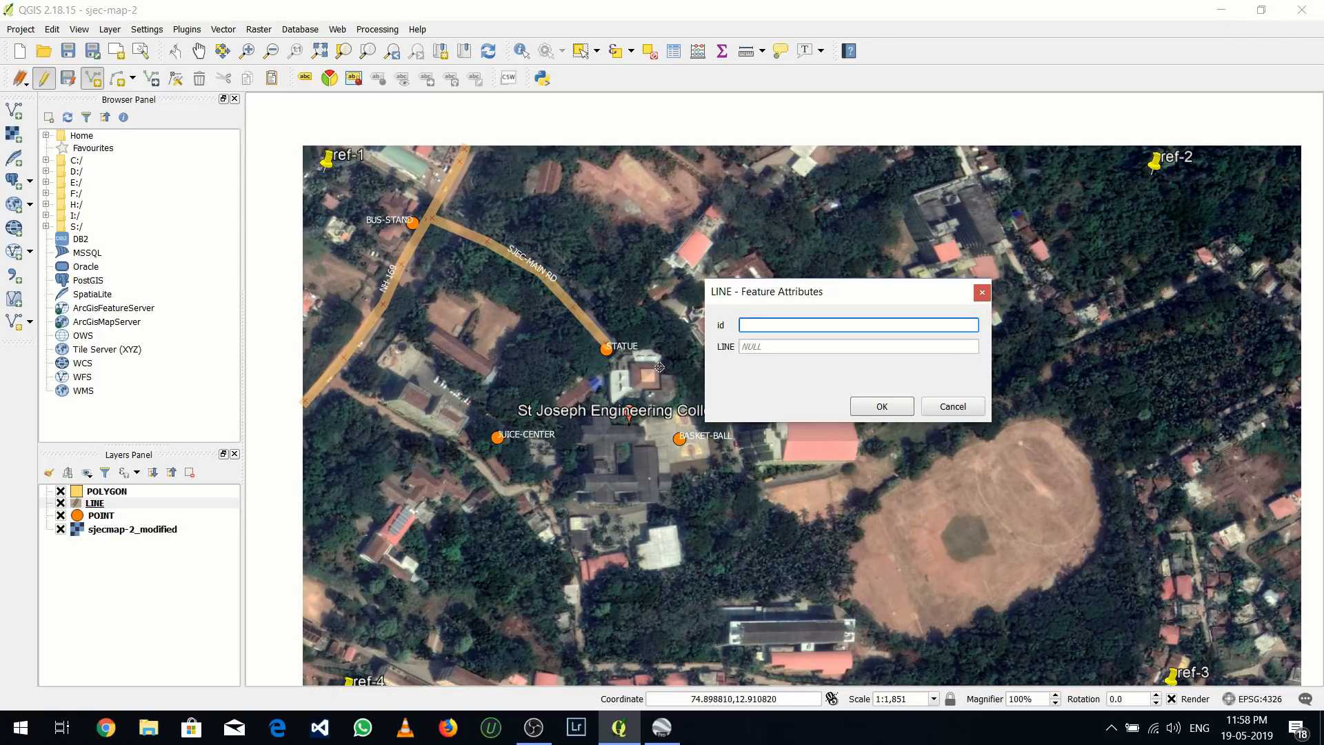
pyautogui.write('3')
pyautogui.click(755, 347)
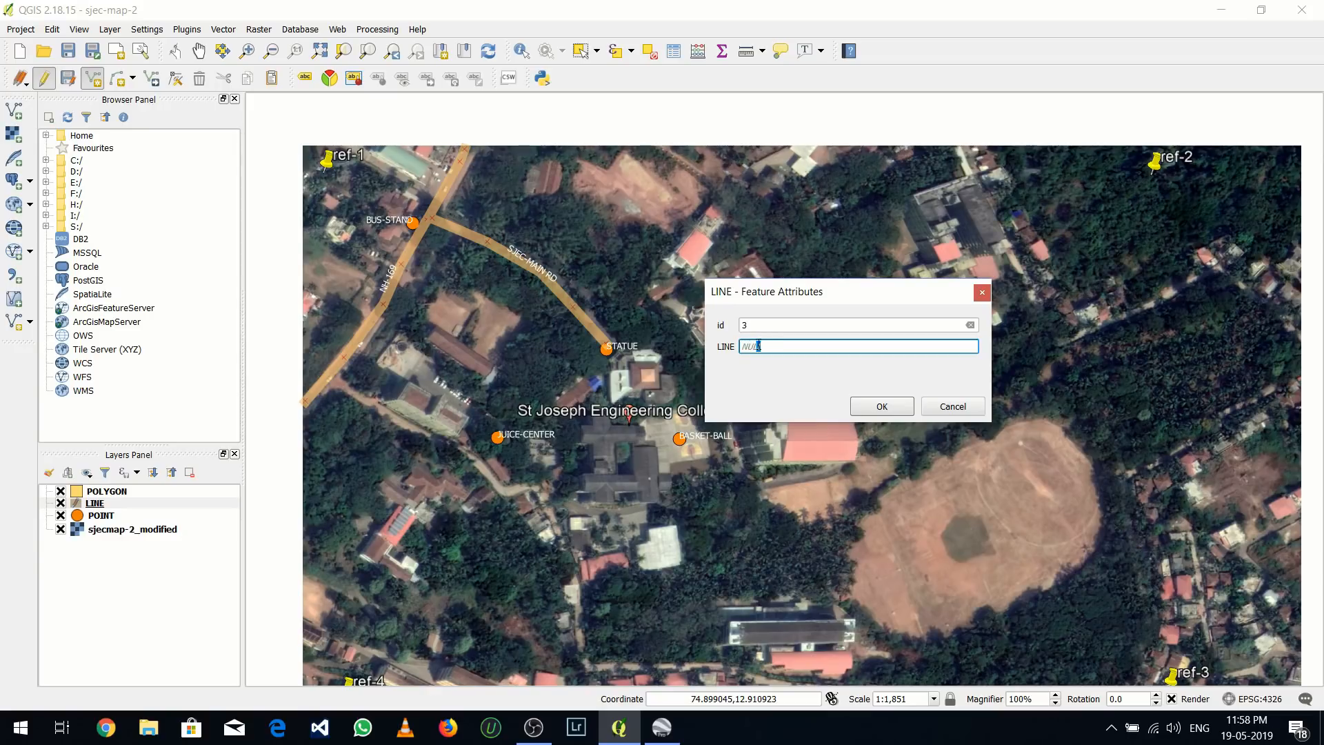
pyautogui.write('CANTEEN-RD')
pyautogui.click(882, 406)
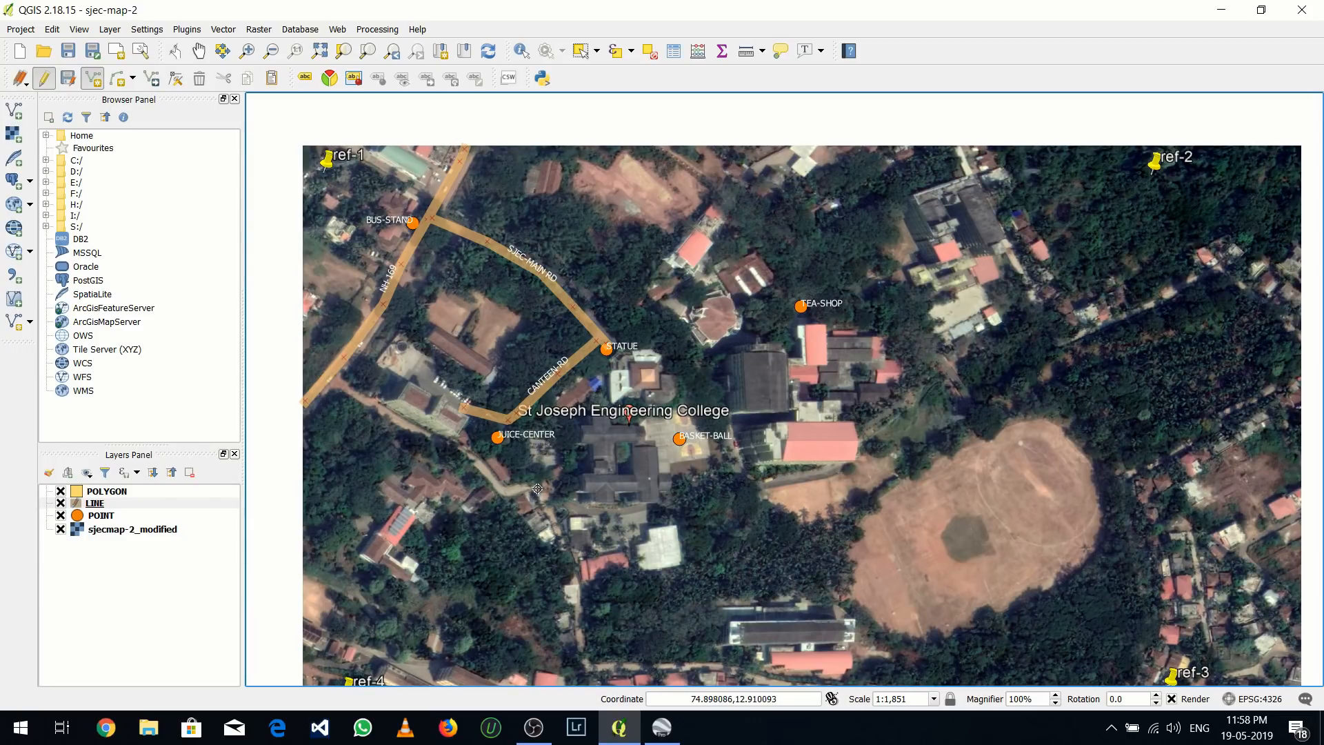
# Trace the road south of the college, curving northeast to the building below ref-2, with id 4 and name SERVICE-RD
pyautogui.click(537, 489)
pyautogui.click(622, 512)
pyautogui.click(648, 508)
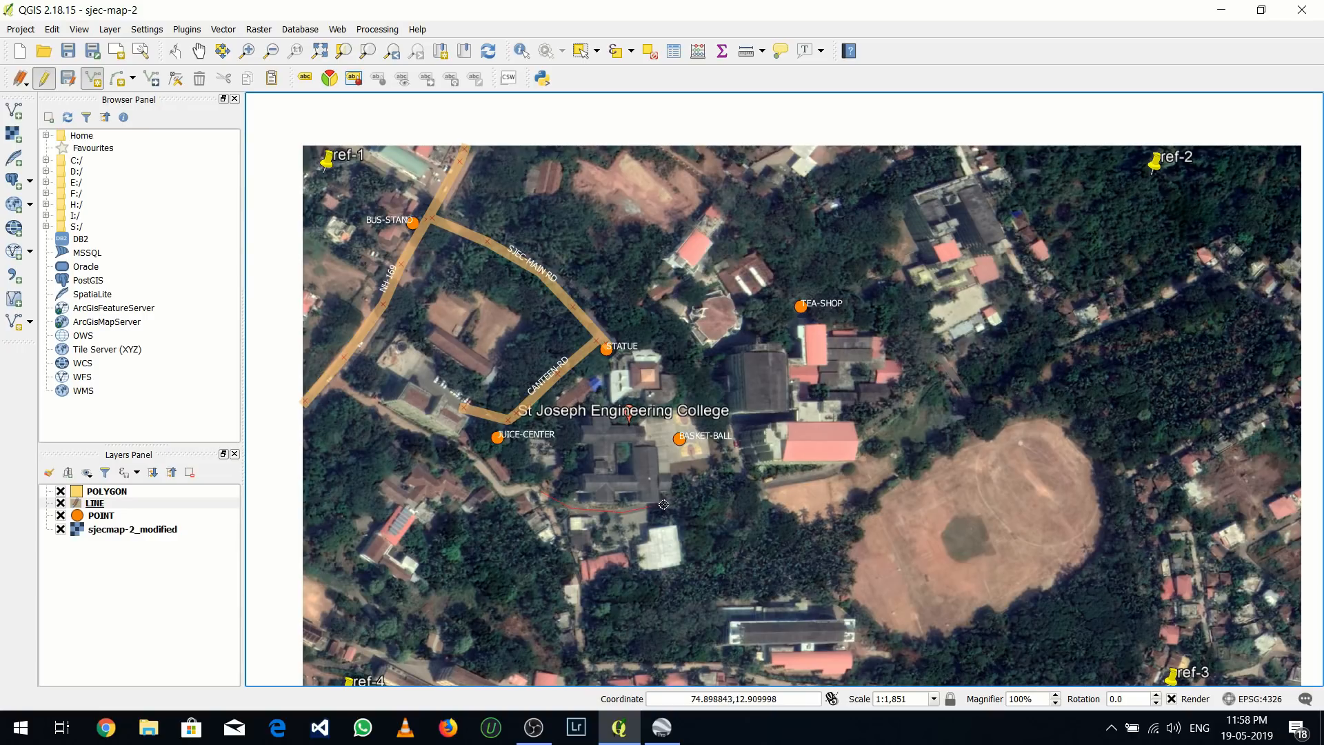
pyautogui.click(714, 490)
pyautogui.click(855, 447)
pyautogui.click(933, 340)
pyautogui.rightClick(944, 291)
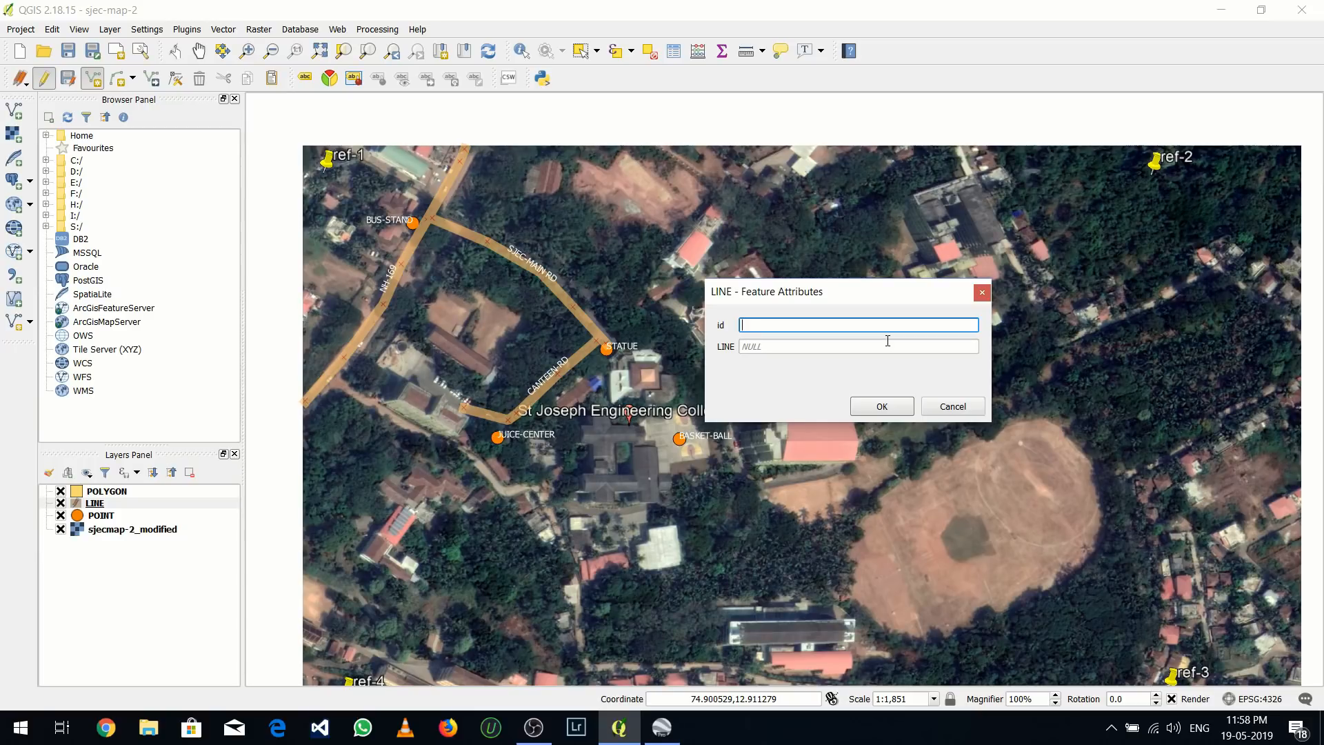
pyautogui.write('4')
pyautogui.click(802, 343)
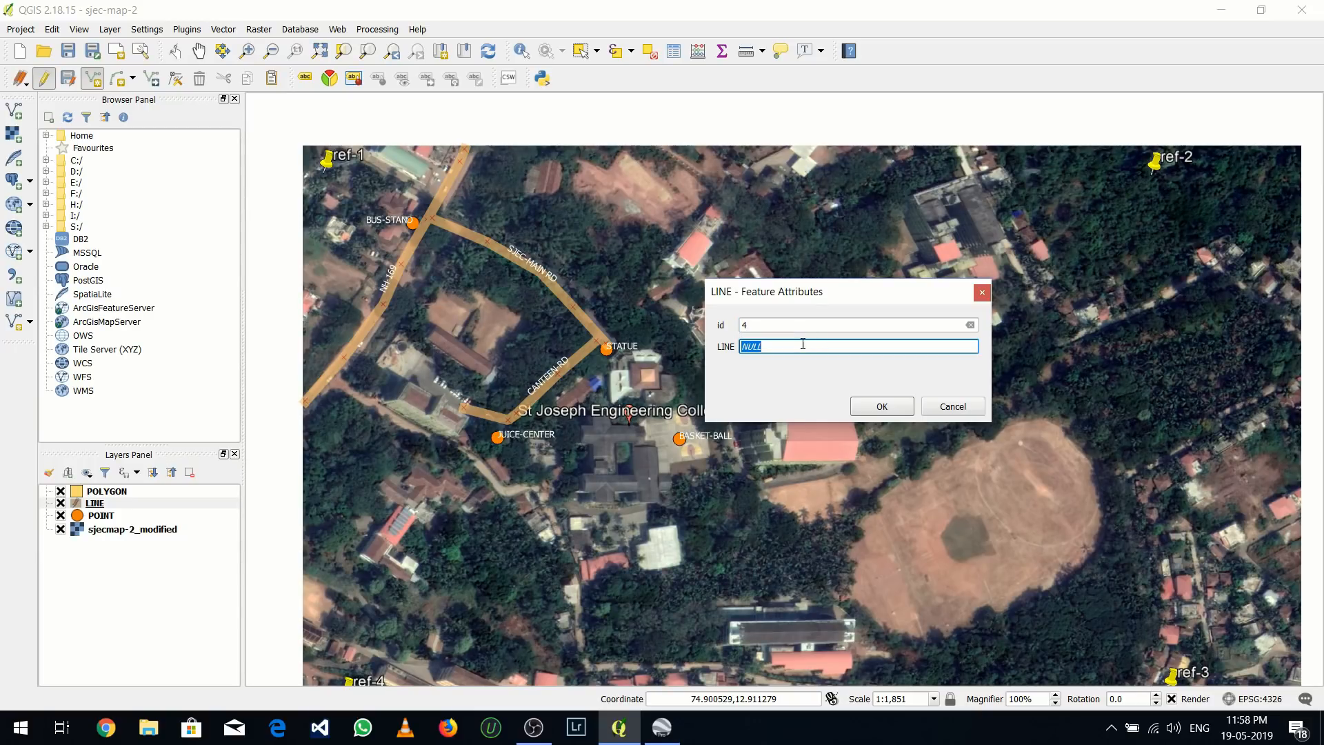
pyautogui.write('SERVICE-RD')
pyautogui.click(882, 406)
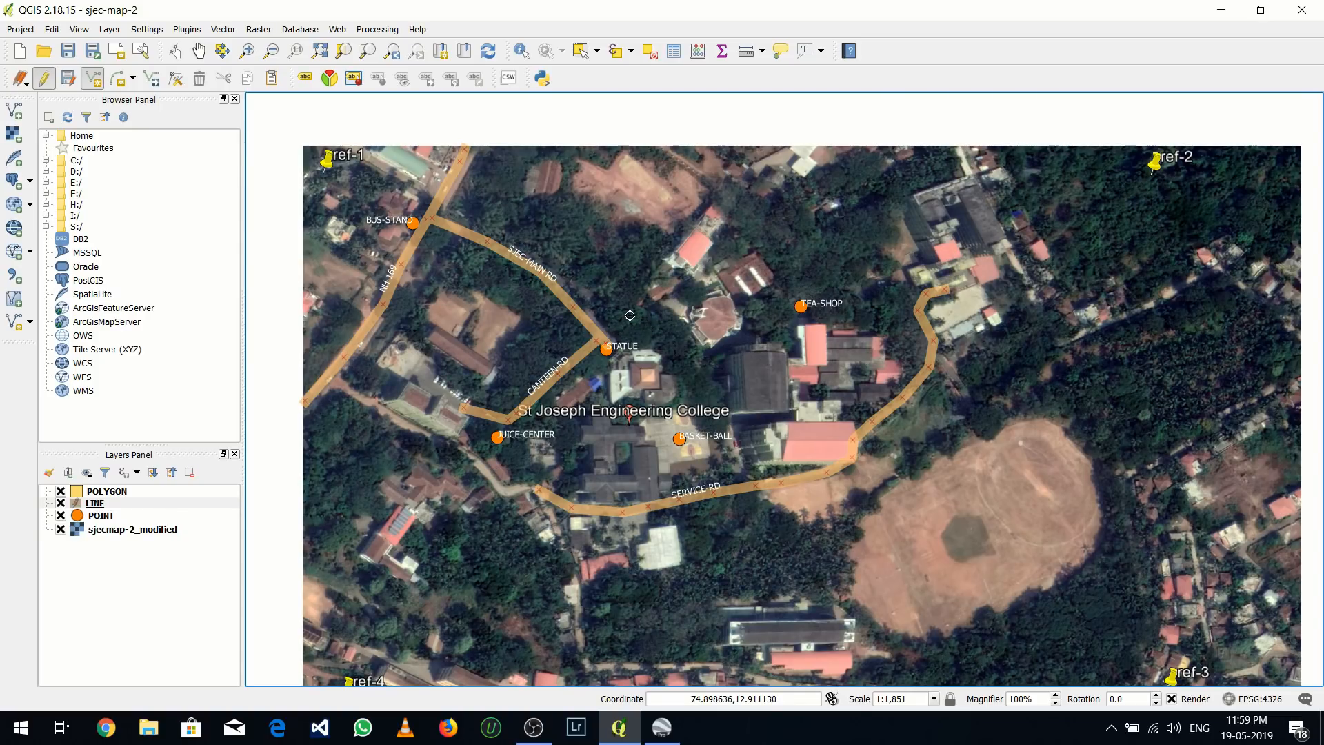
# Trace the road from STATUE past TEA-SHOP to the north end of SERVICE-RD, with id 5 and name BOYS HOSTEL ROAD
pyautogui.click(671, 336)
pyautogui.click(685, 359)
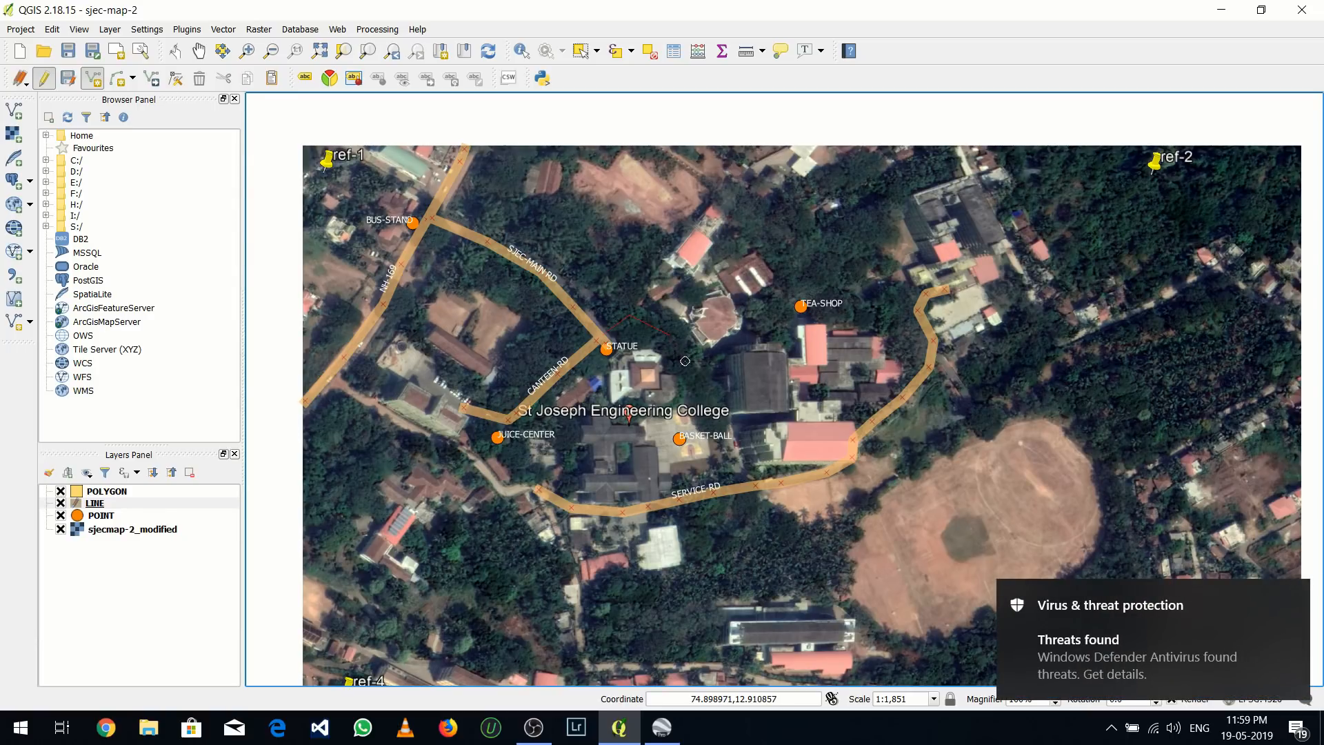
pyautogui.click(699, 379)
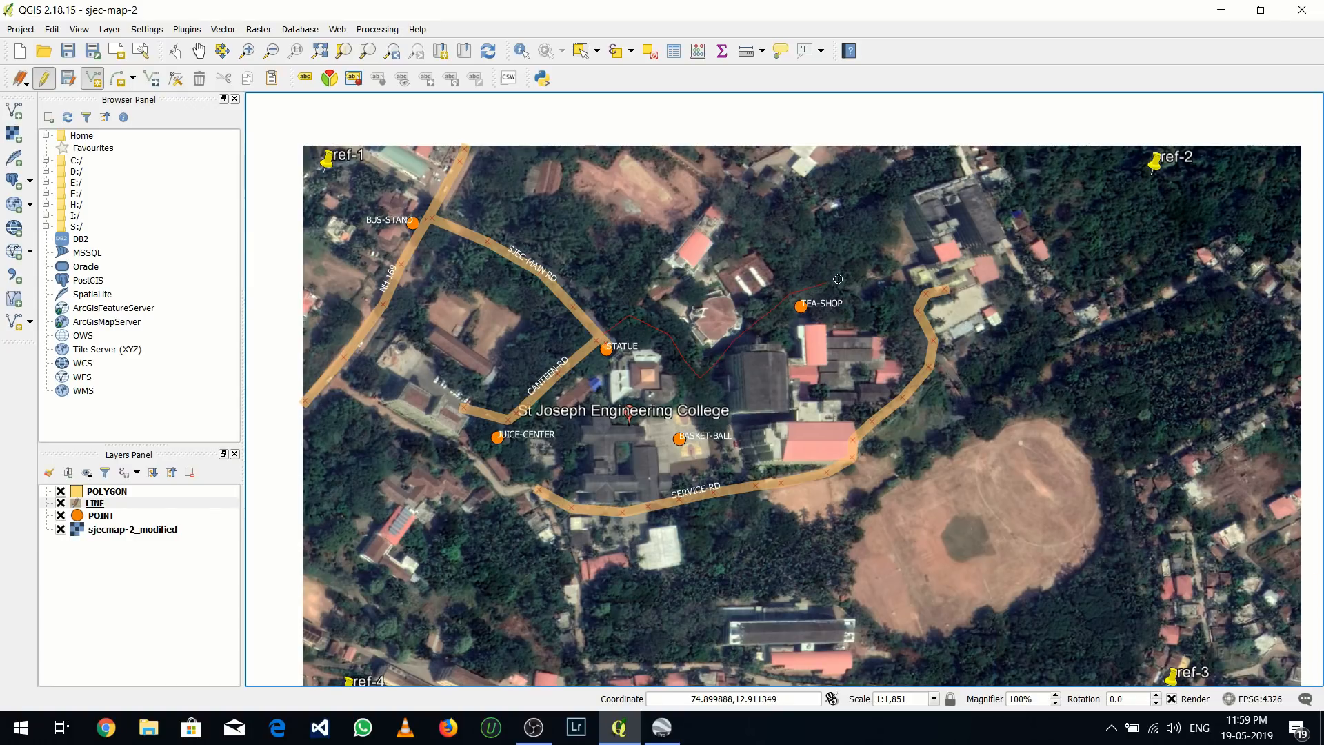
pyautogui.rightClick(921, 291)
pyautogui.write('5')
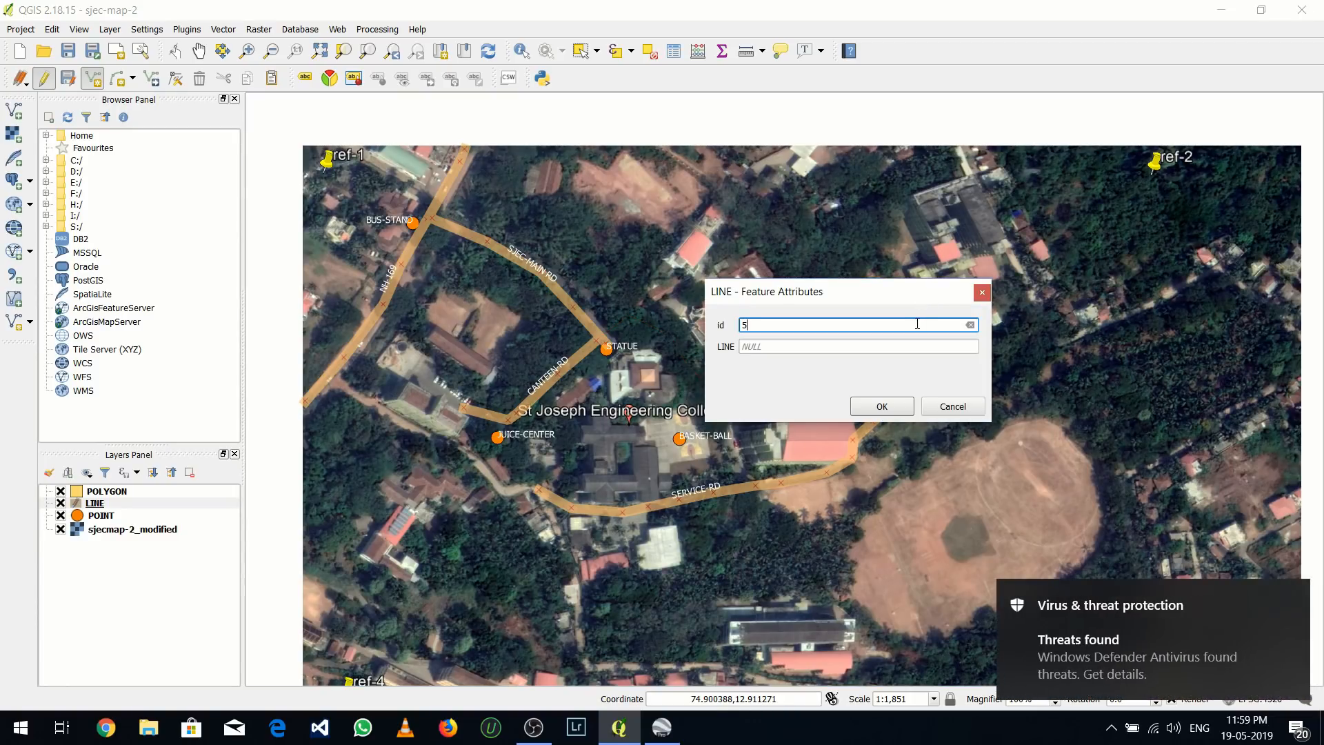
pyautogui.click(793, 346)
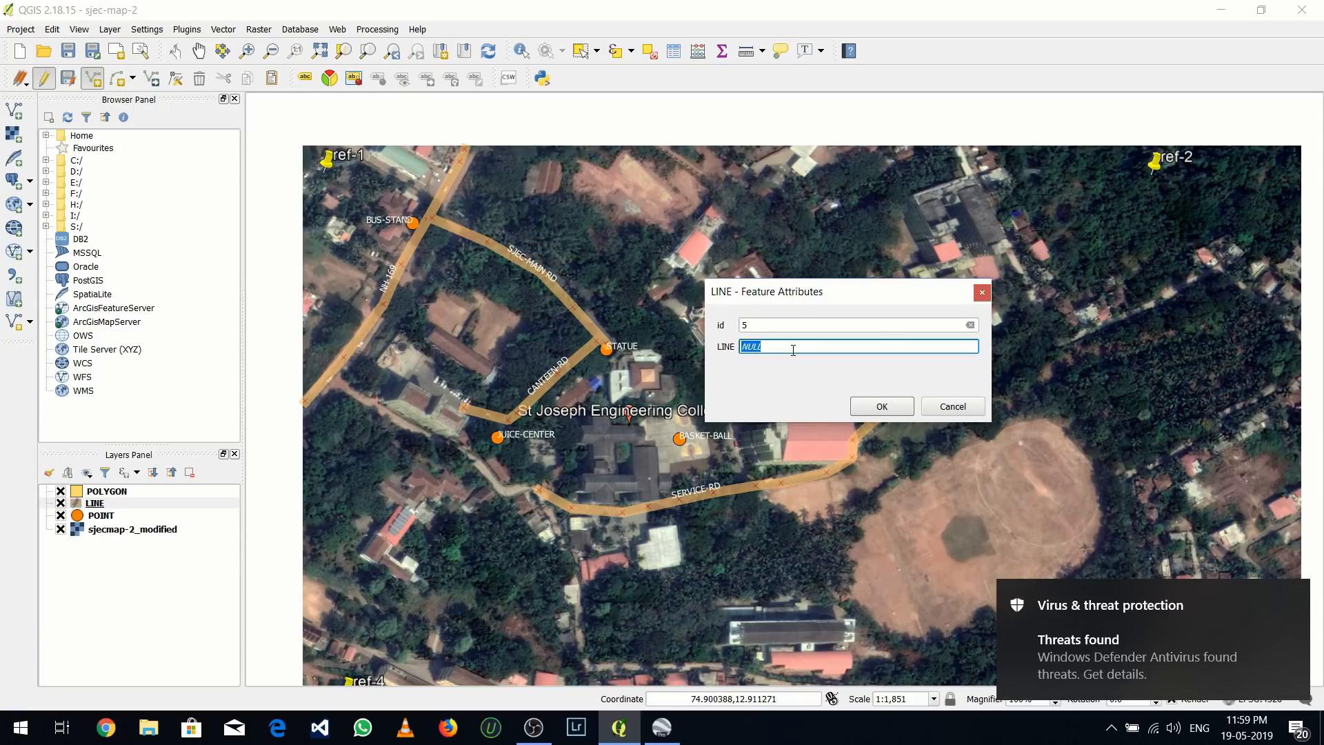
pyautogui.write('BO')
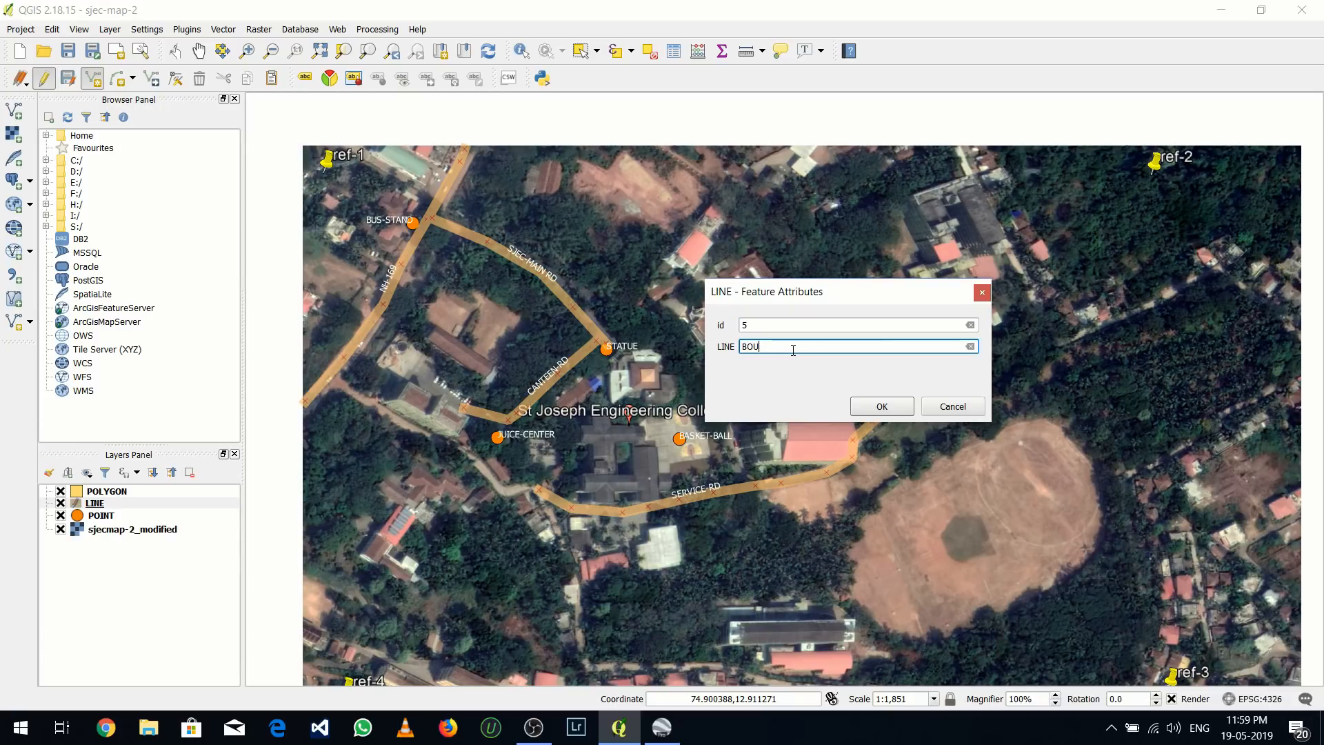
pyautogui.write('YS HOSTEL ROAD')
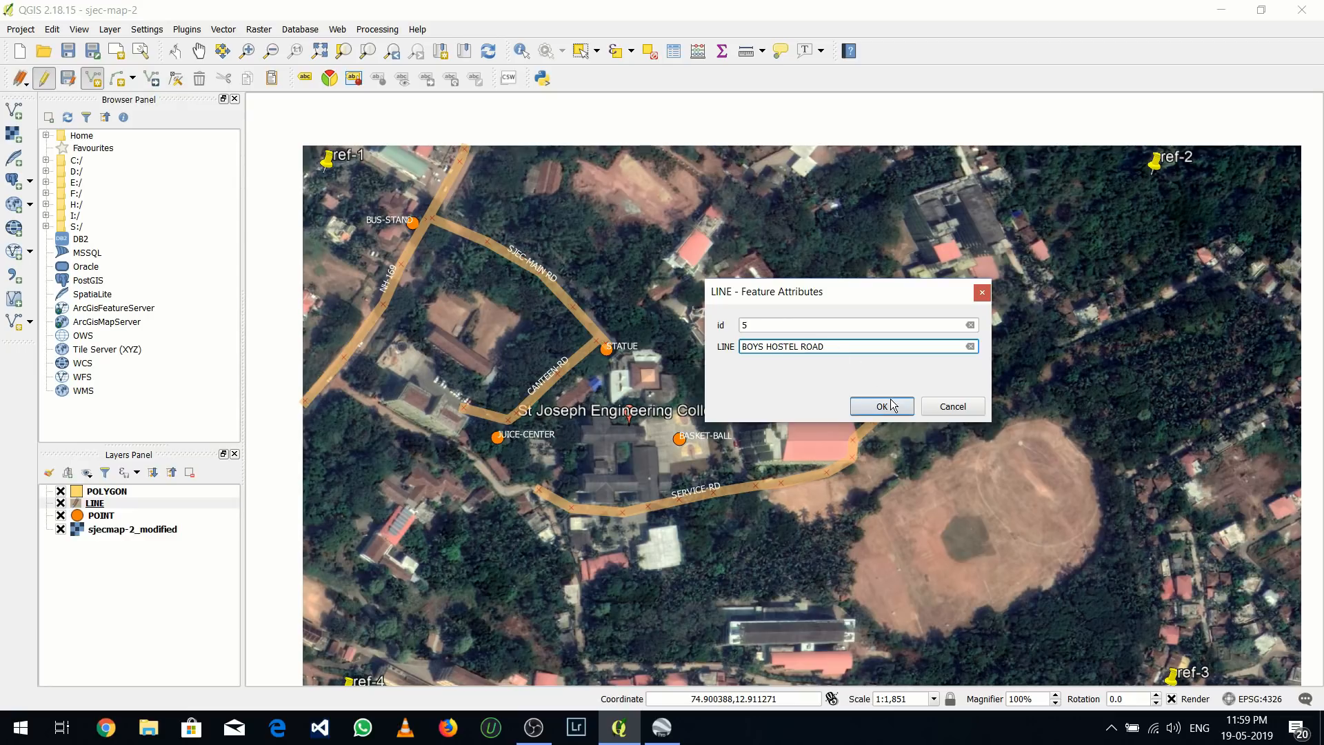
pyautogui.click(883, 404)
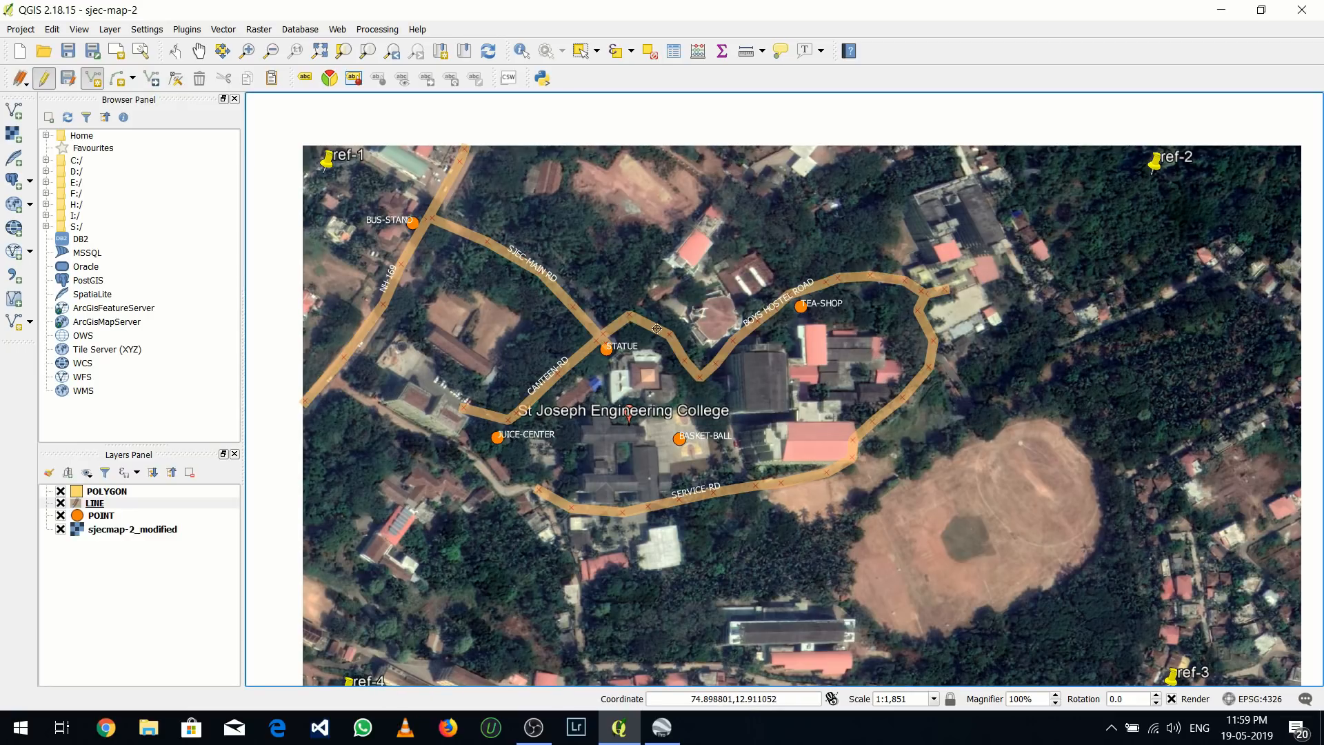
# Set up a virtual decimal field named LENGTH with precision 3 in the LINE layer's field calculator
pyautogui.rightClick(164, 506)
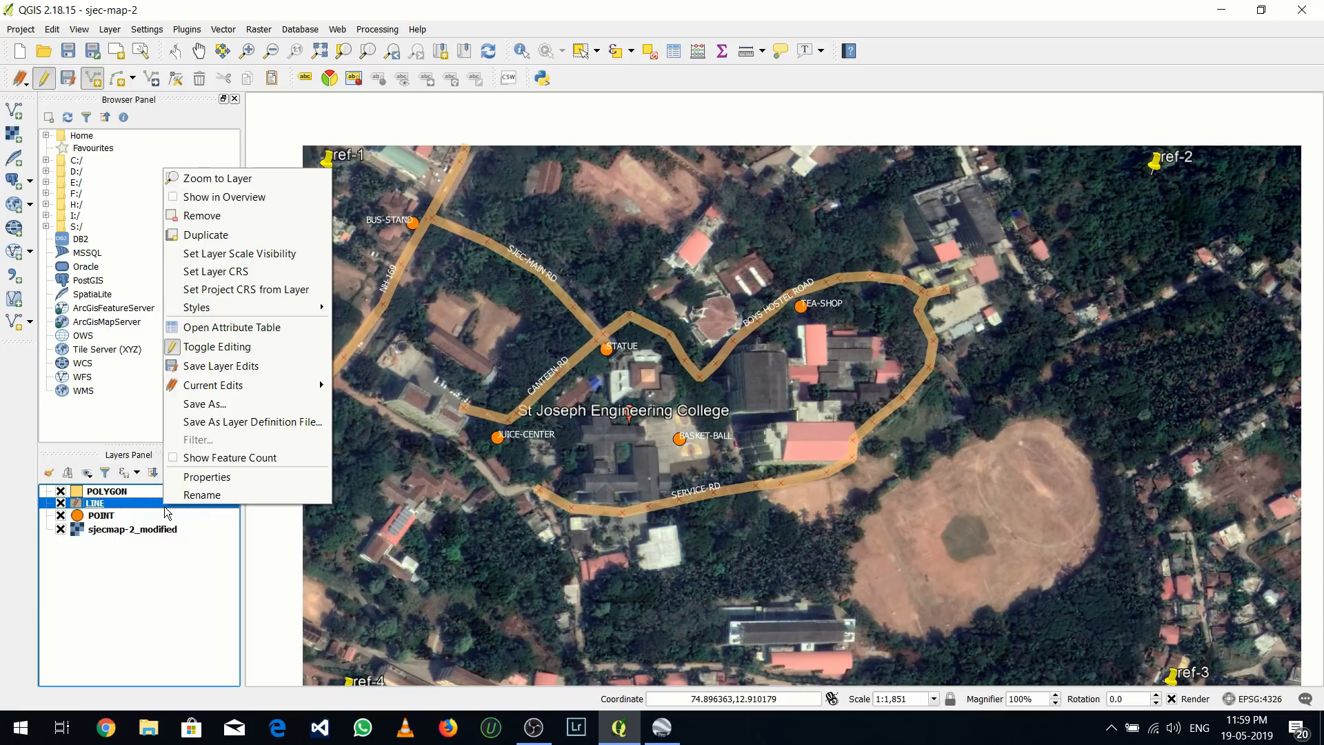
pyautogui.click(209, 330)
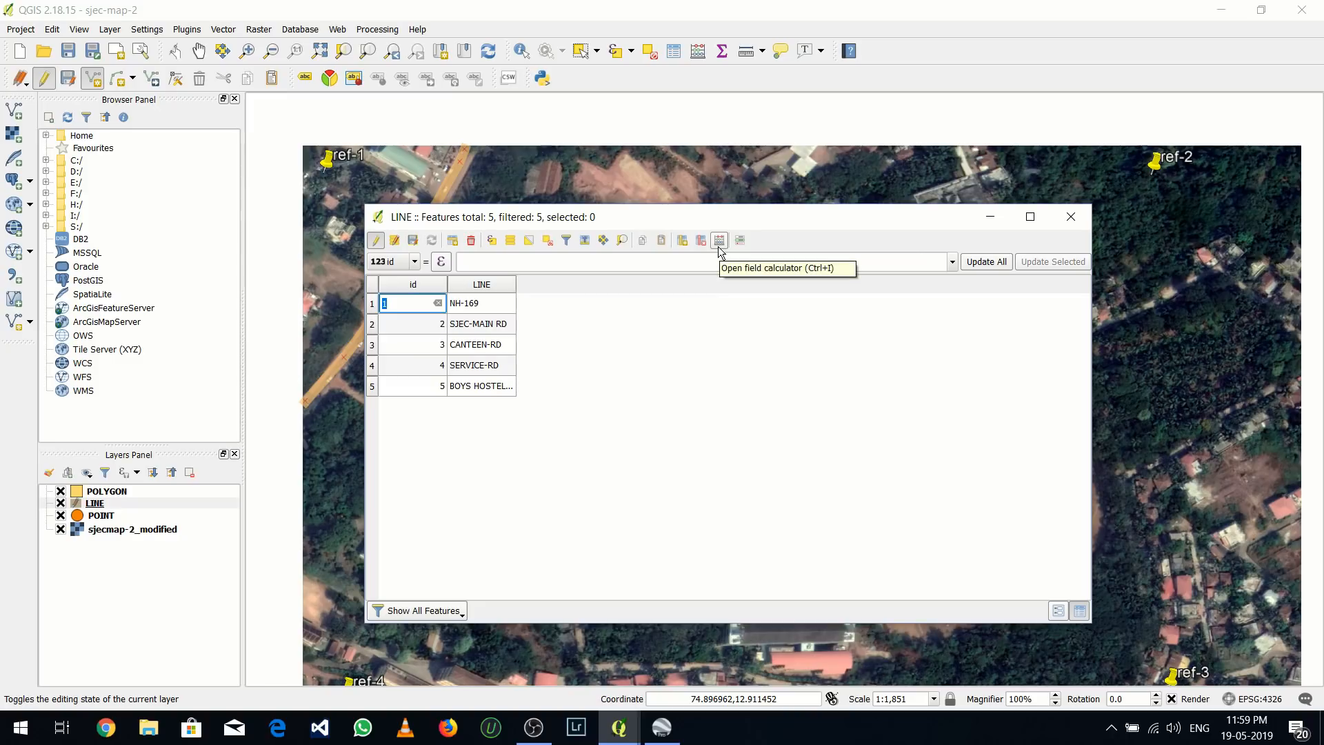
pyautogui.click(719, 241)
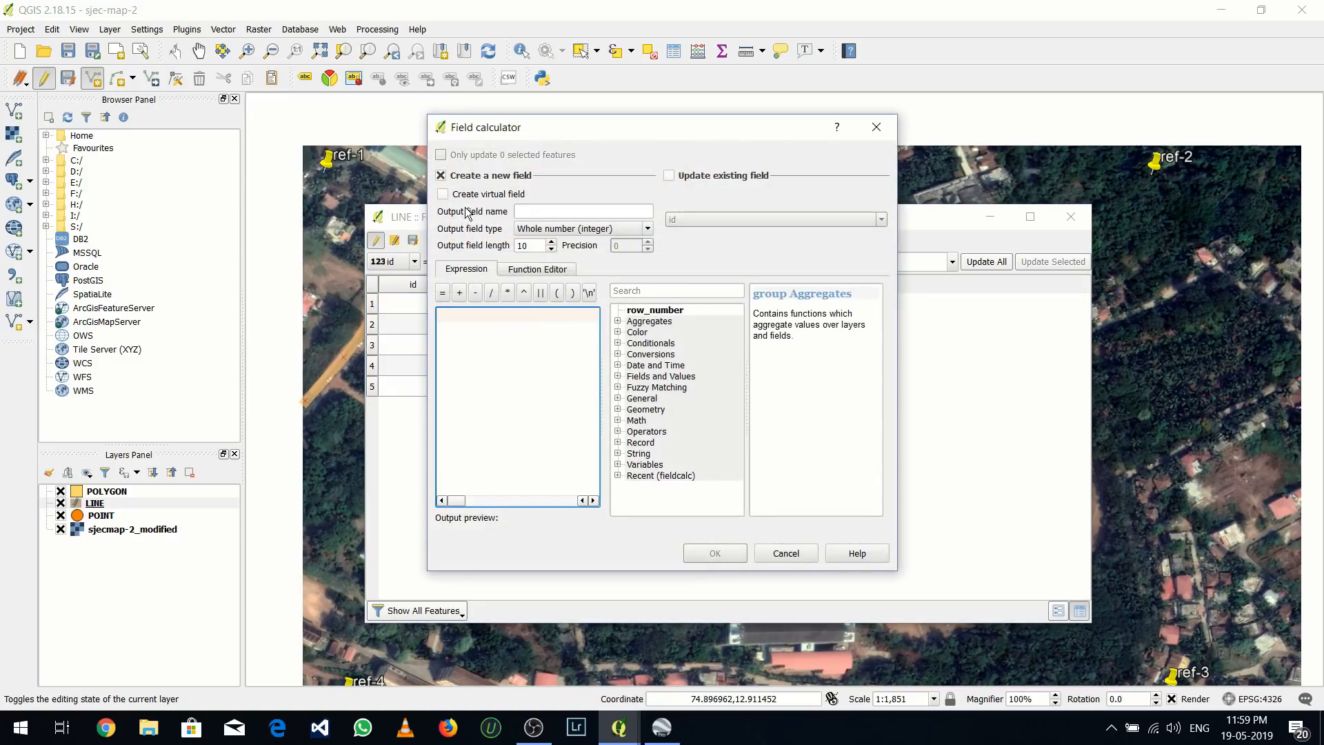
pyautogui.click(462, 196)
pyautogui.click(527, 212)
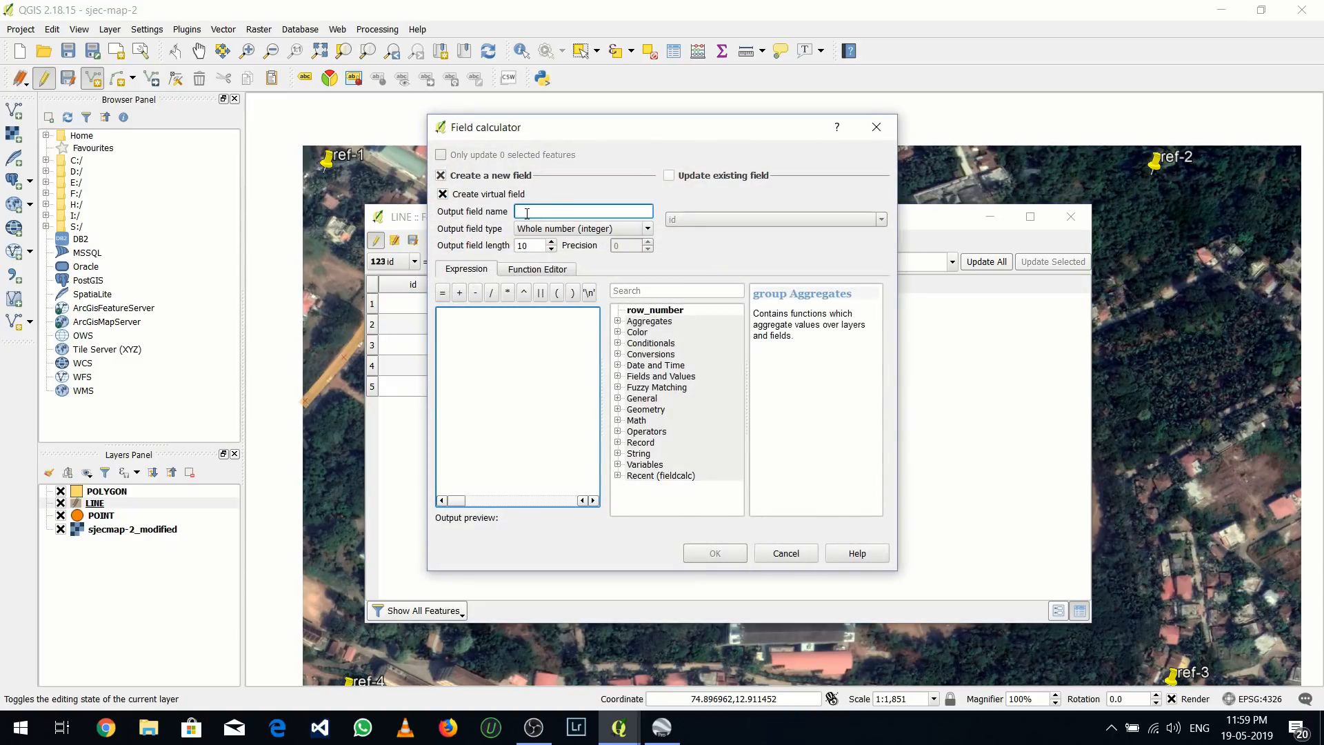
pyautogui.write('LENGTH')
pyautogui.click(528, 229)
pyautogui.click(532, 266)
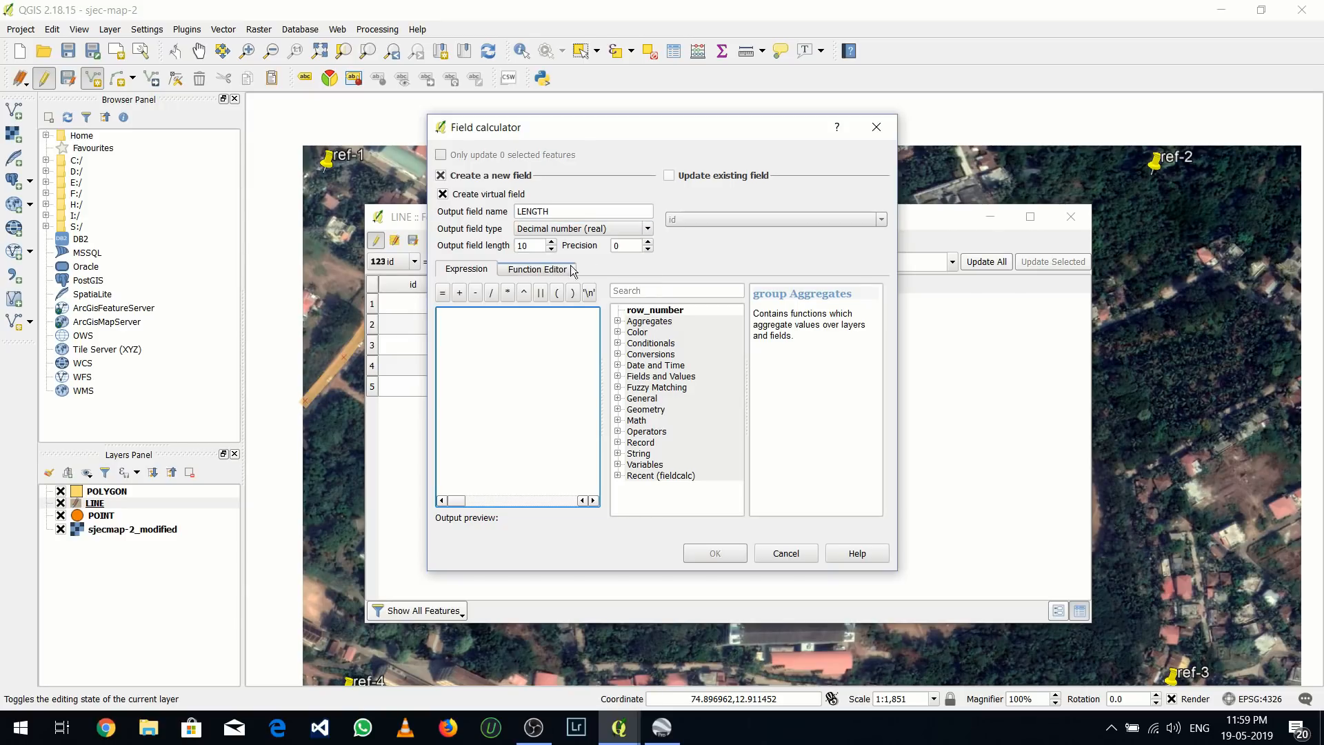
pyautogui.doubleClick(647, 242)
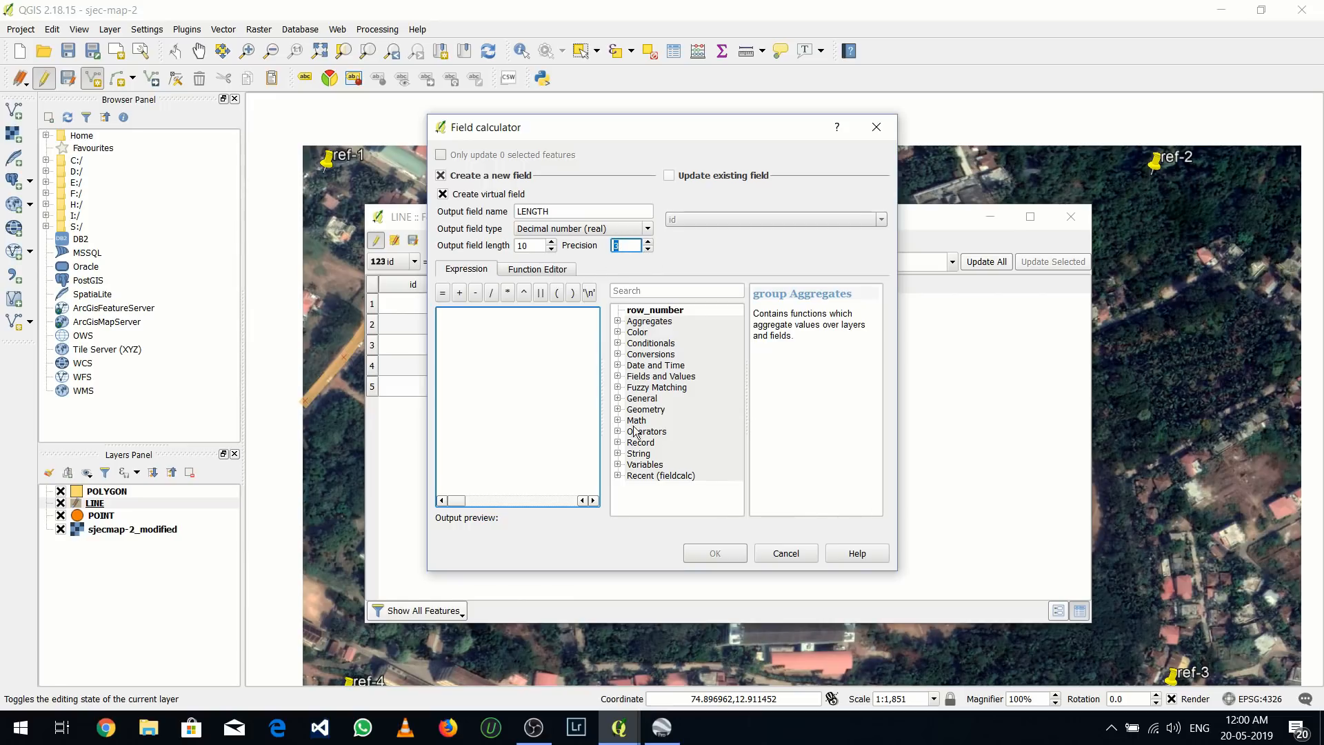
# Use the $length geometry function as the LENGTH field's expression, create the field and close the attribute table
pyautogui.click(618, 410)
pyautogui.scroll(-4, 648, 445)
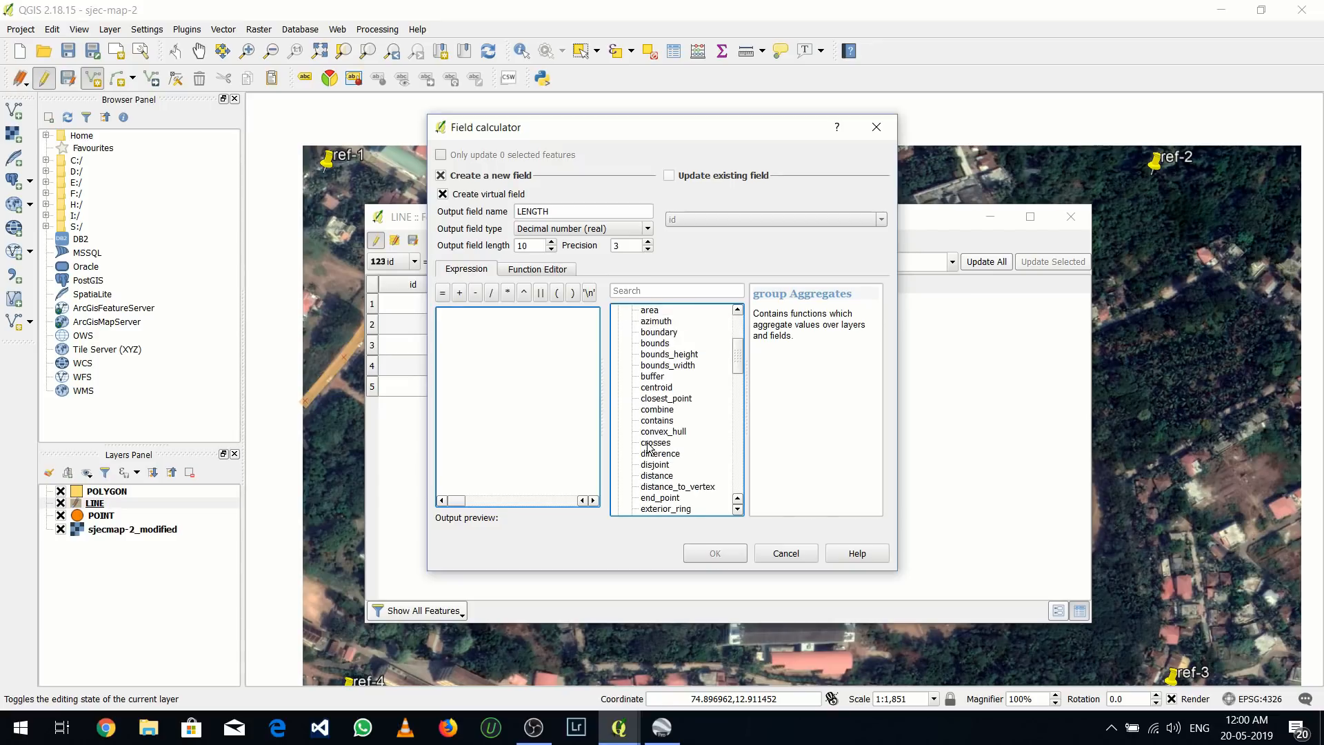
pyautogui.scroll(-6, 648, 446)
pyautogui.click(660, 465)
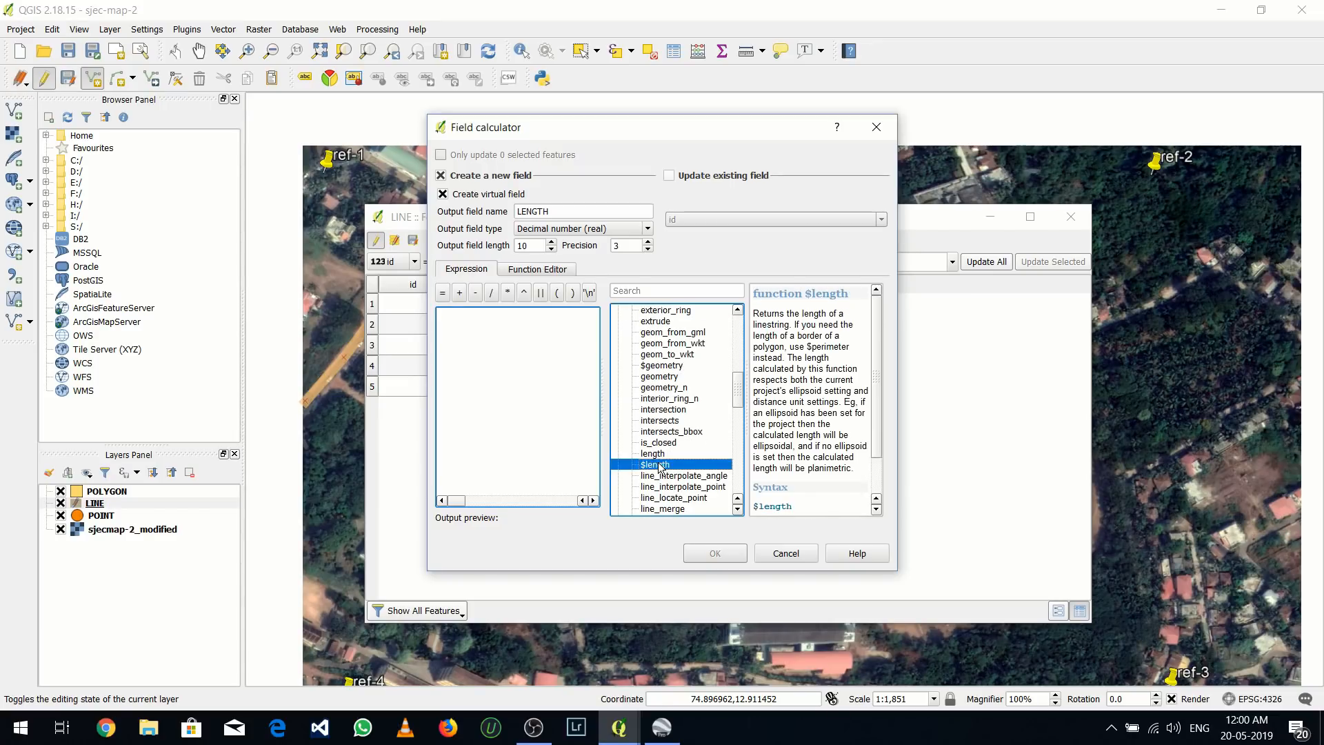
pyautogui.doubleClick(660, 465)
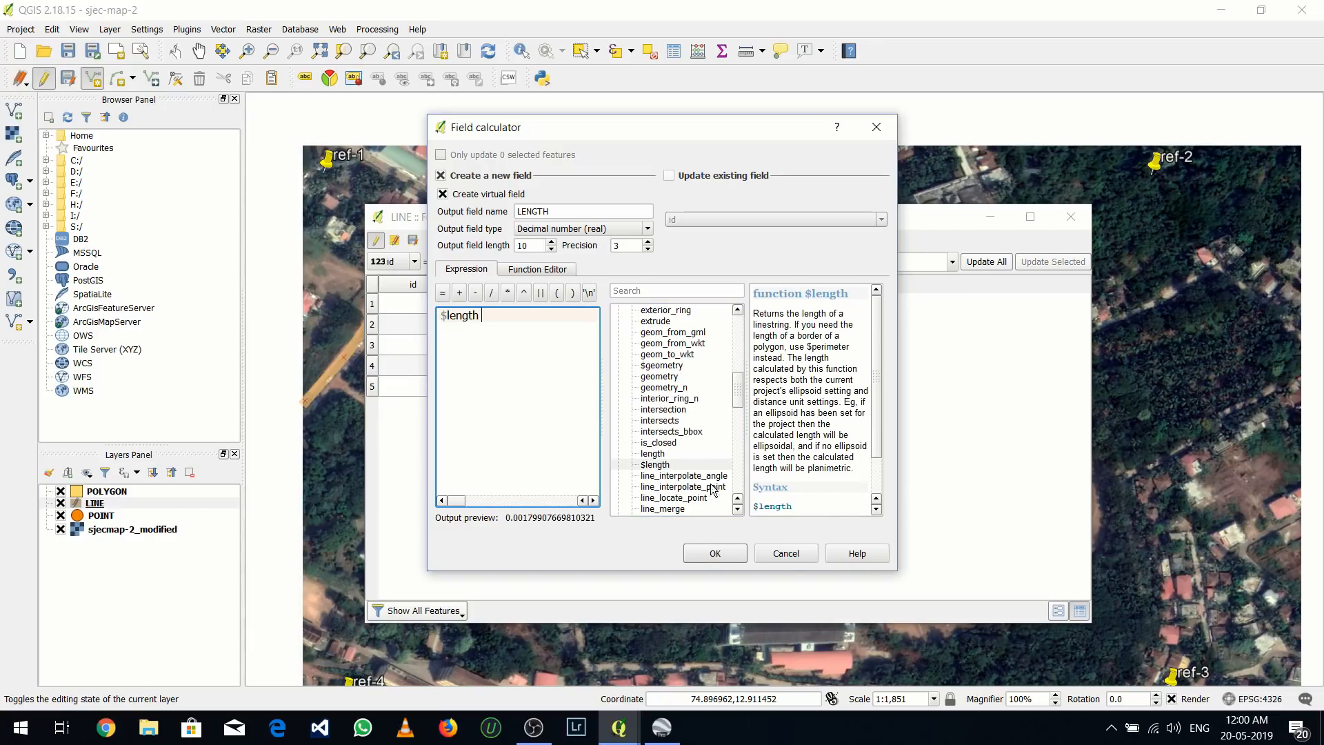
pyautogui.click(715, 554)
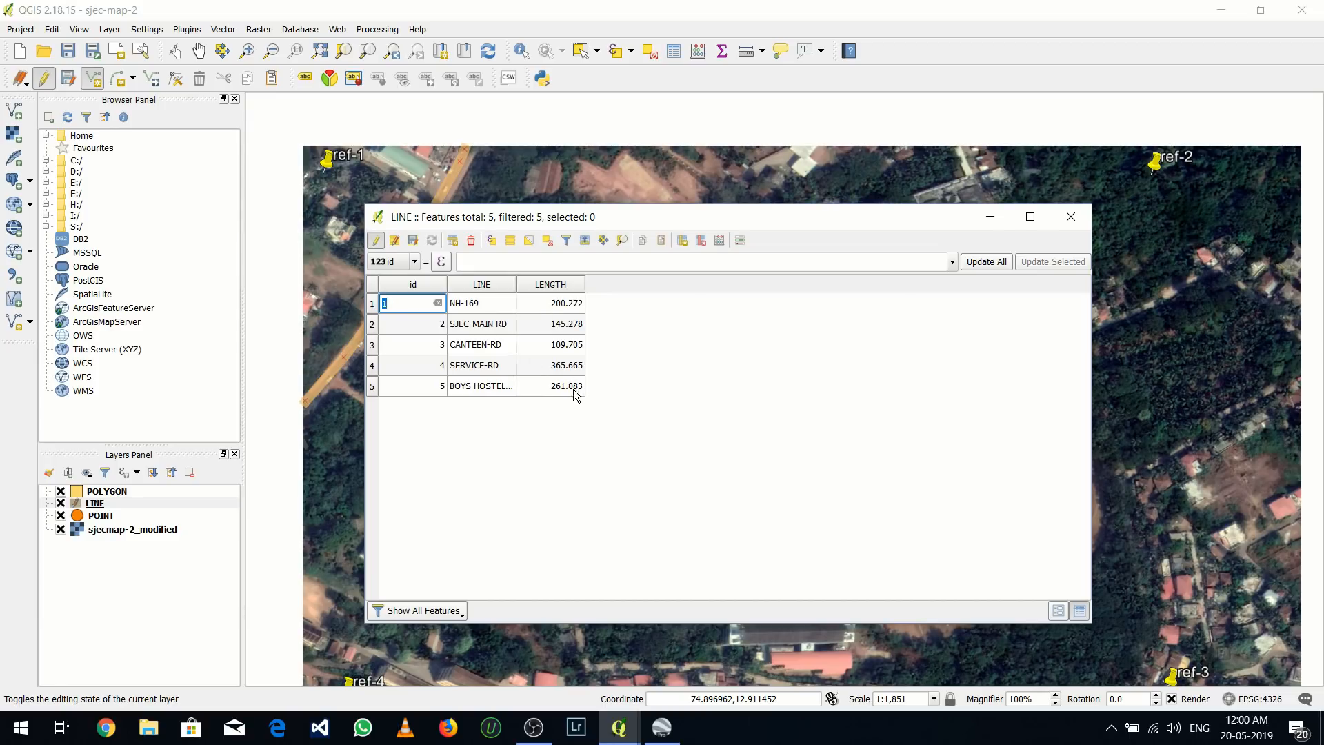
pyautogui.click(1067, 215)
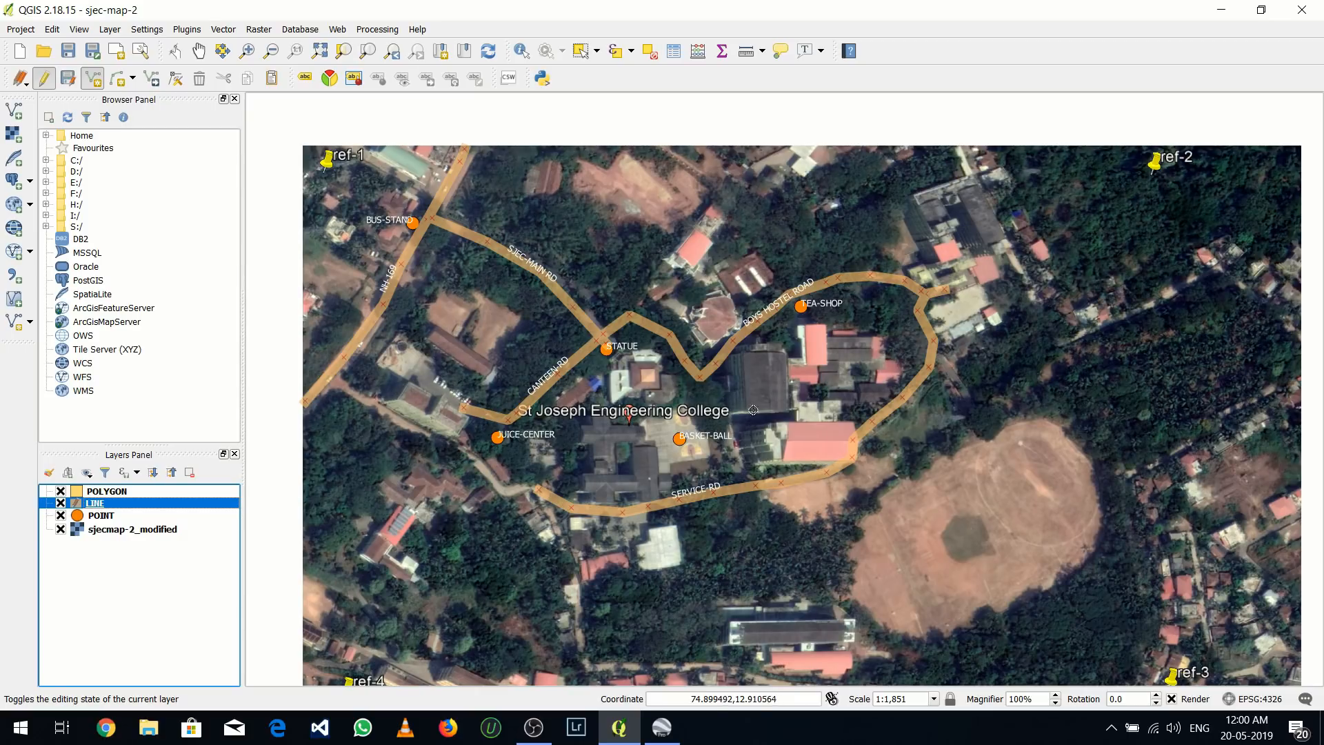
# Stop editing the LINE layer and save its changes
pyautogui.rightClick(169, 509)
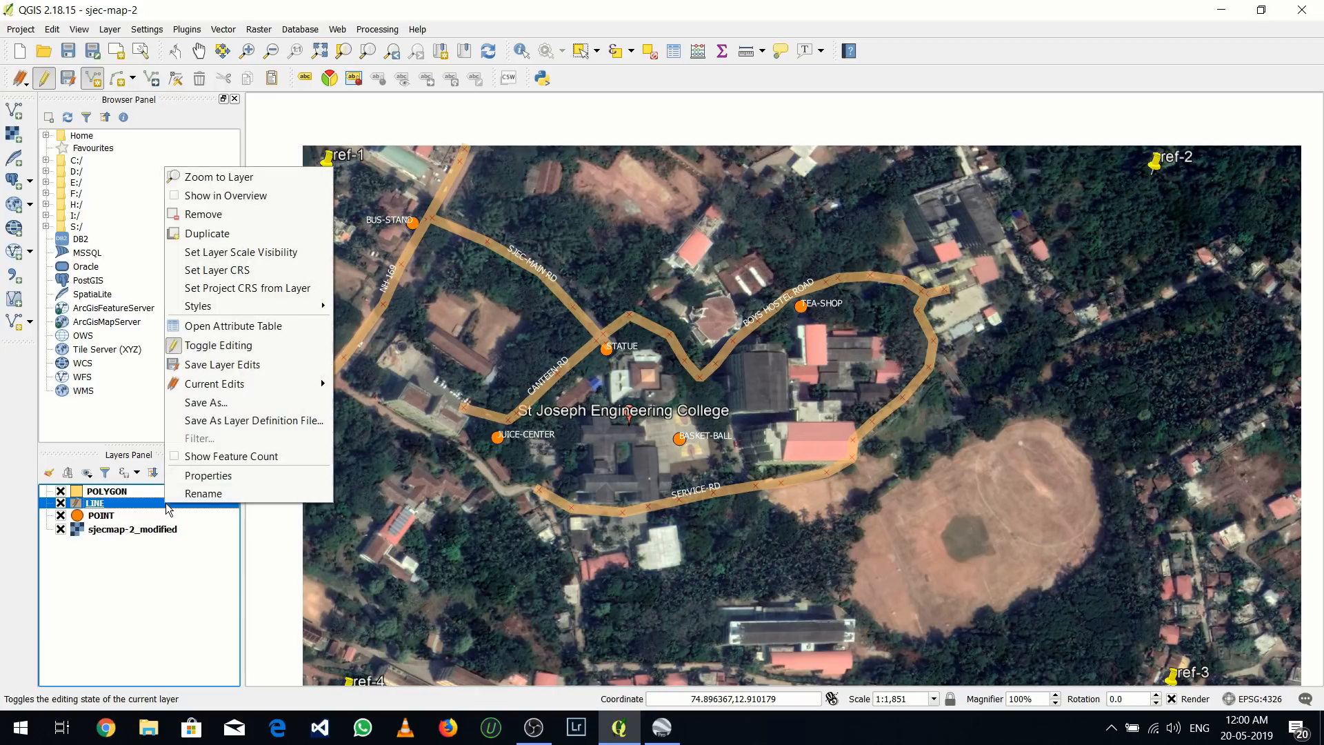
pyautogui.click(204, 346)
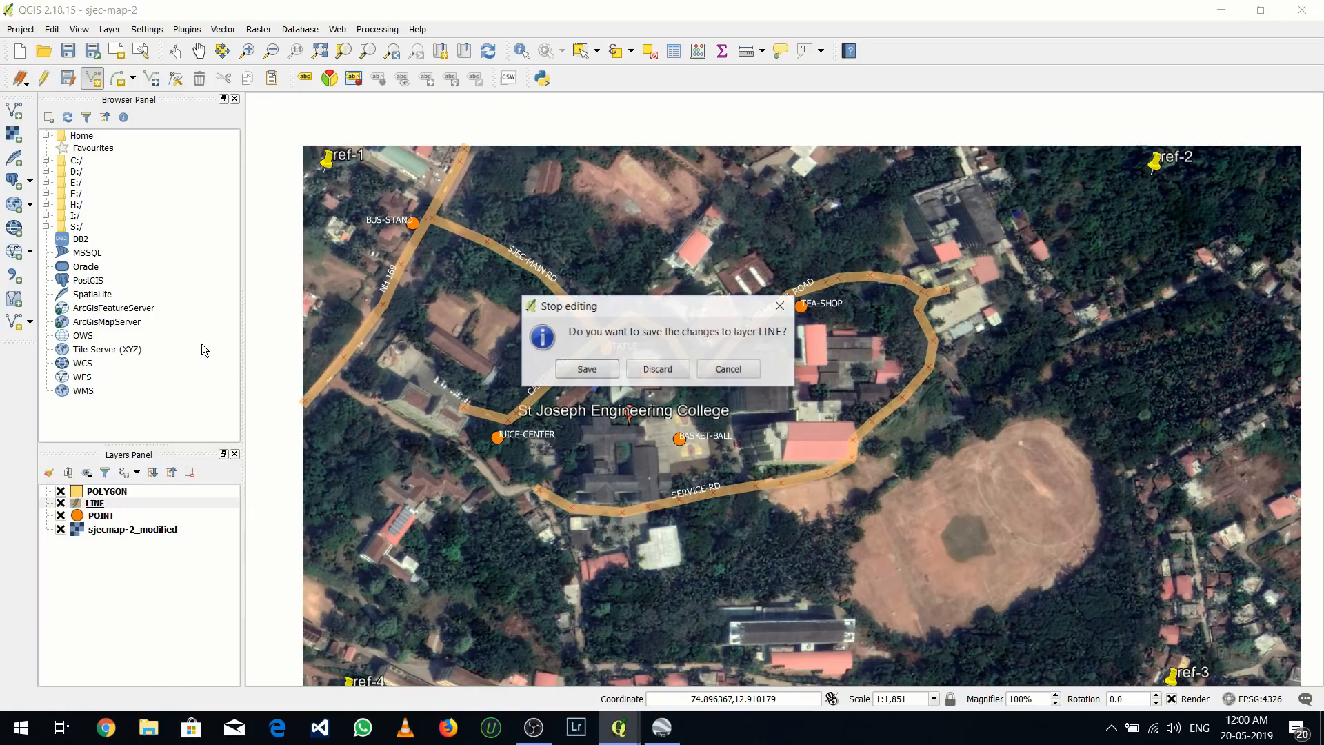
pyautogui.click(577, 371)
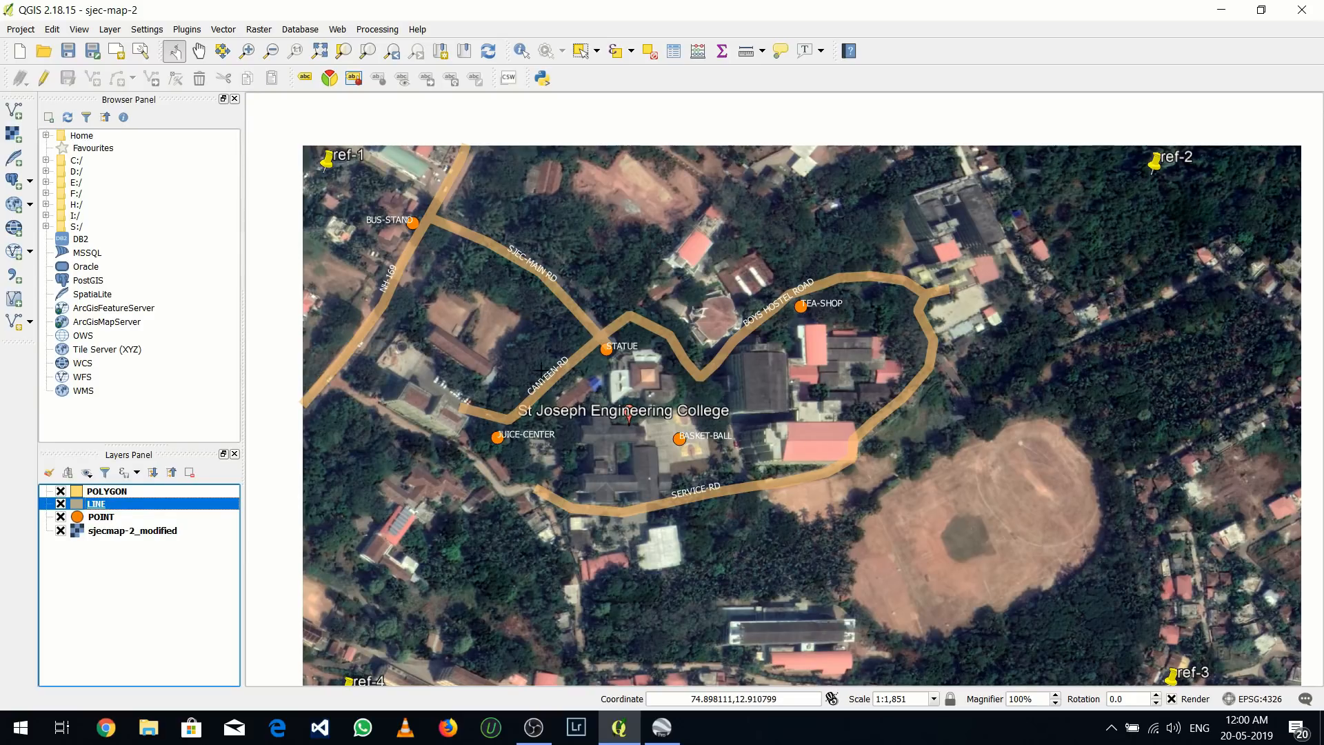
# Start editing the POLYGON layer and activate the Add Feature tool
pyautogui.click(152, 494)
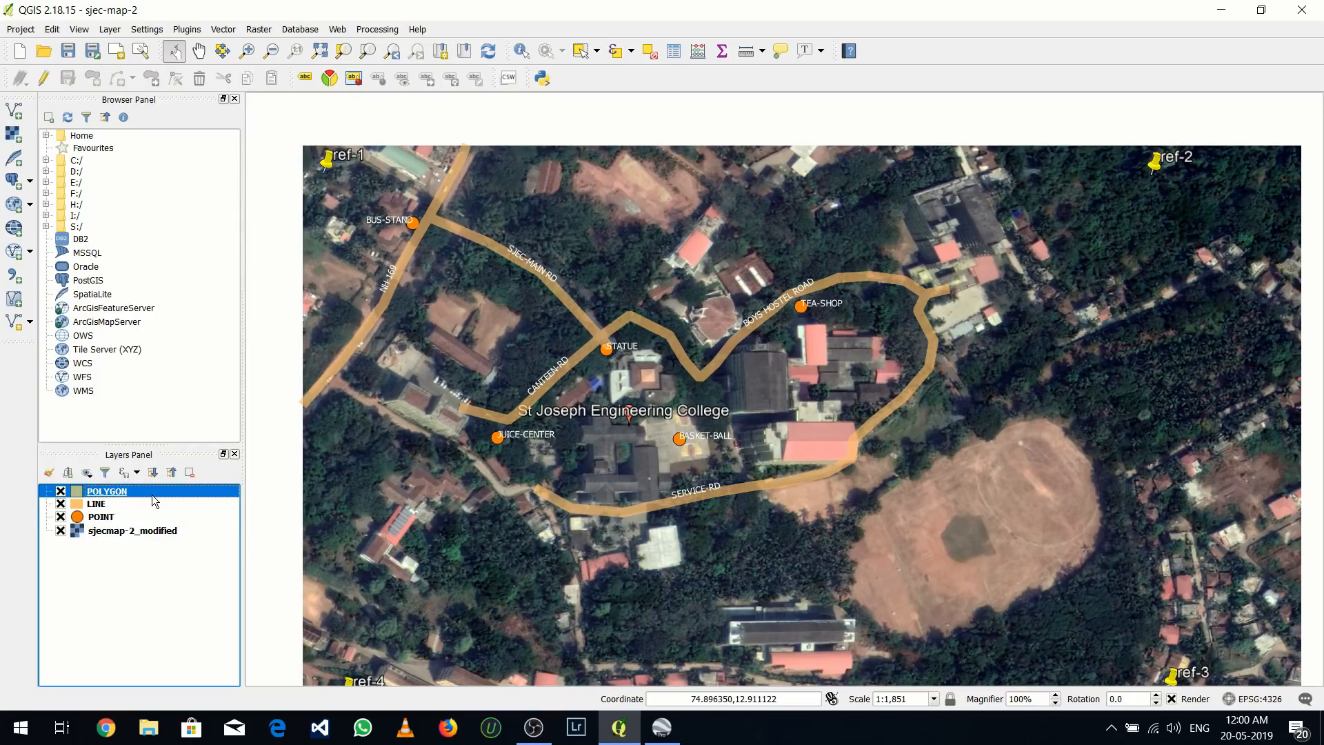
pyautogui.rightClick(152, 494)
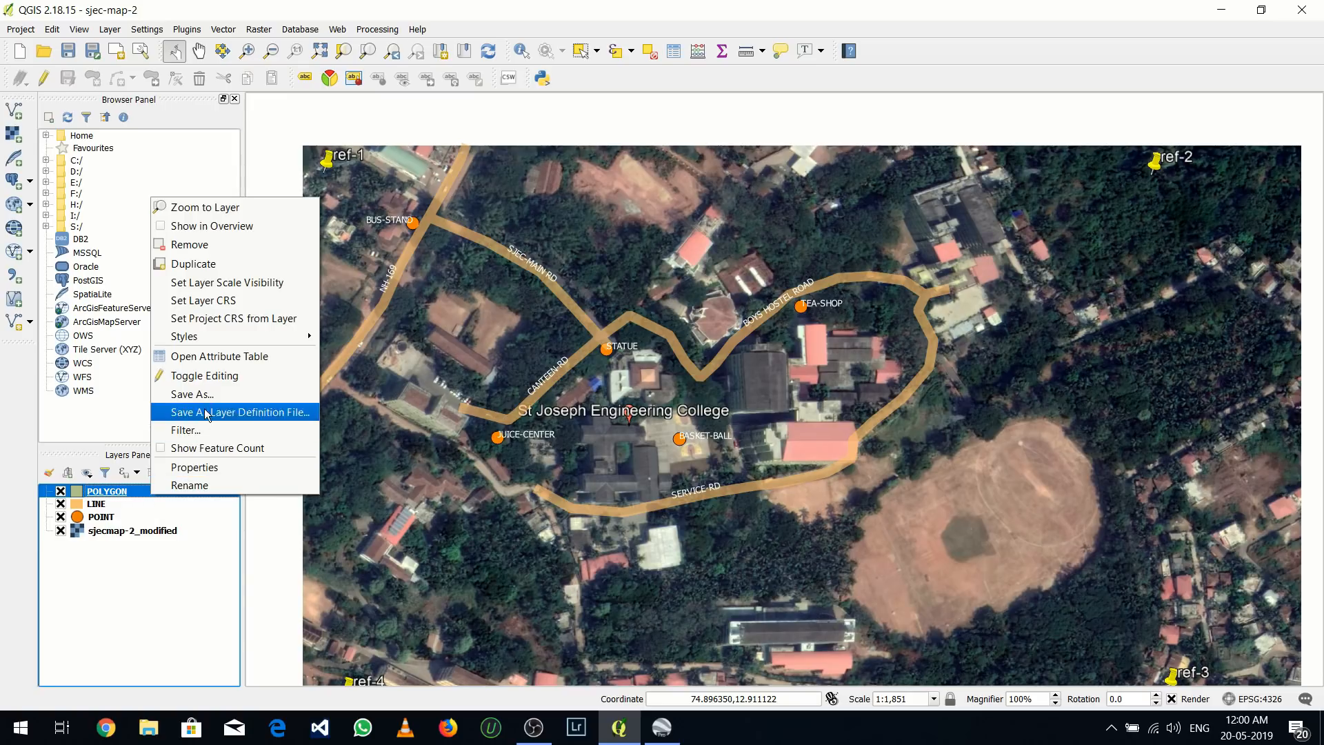
pyautogui.click(210, 376)
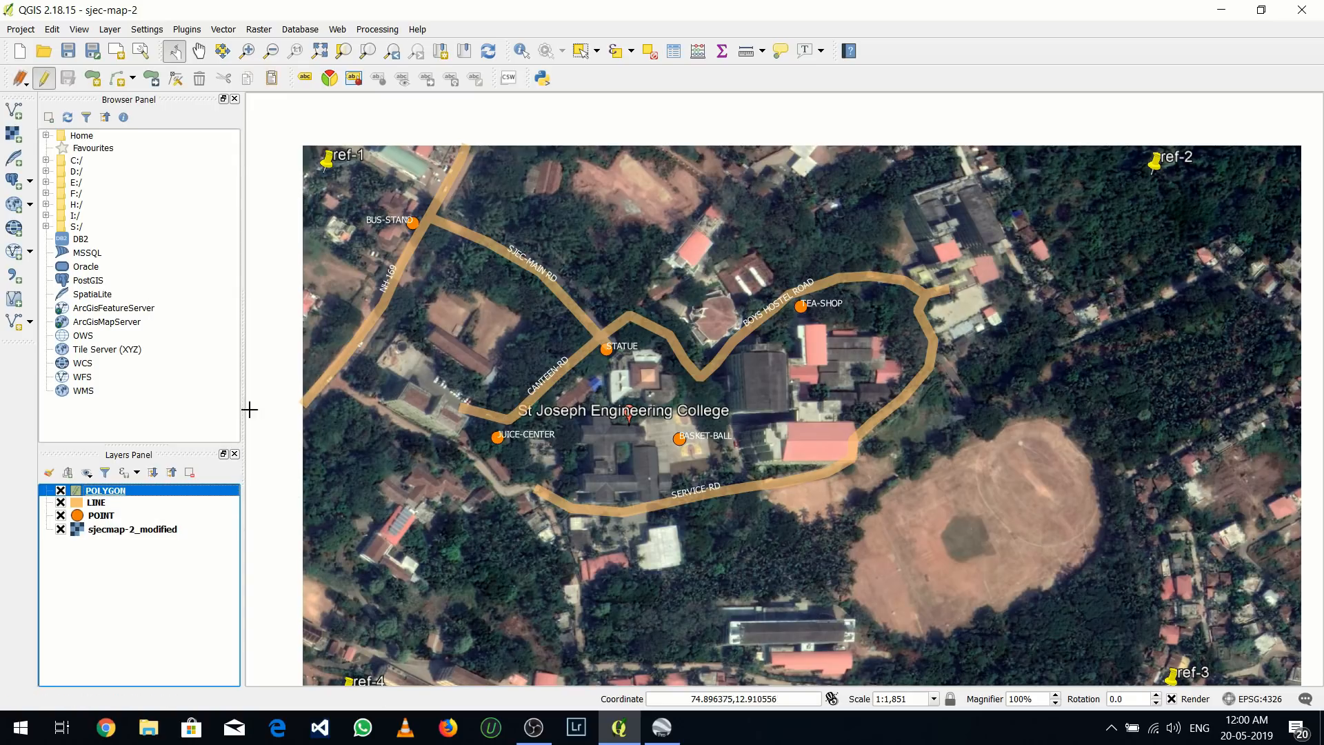
pyautogui.click(95, 81)
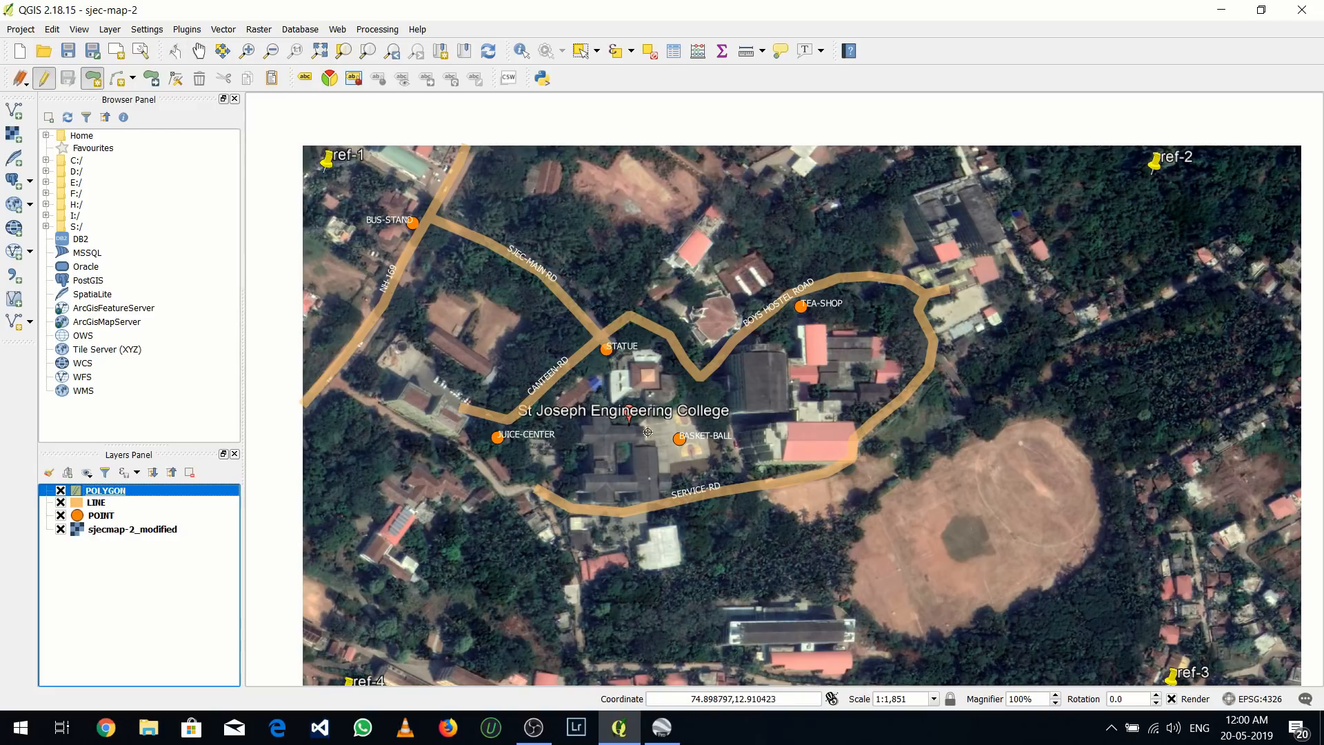
# Digitize the outline of the college building just southeast of the STATUE point as a polygon and finish the shape
pyautogui.scroll(2, 625, 366)
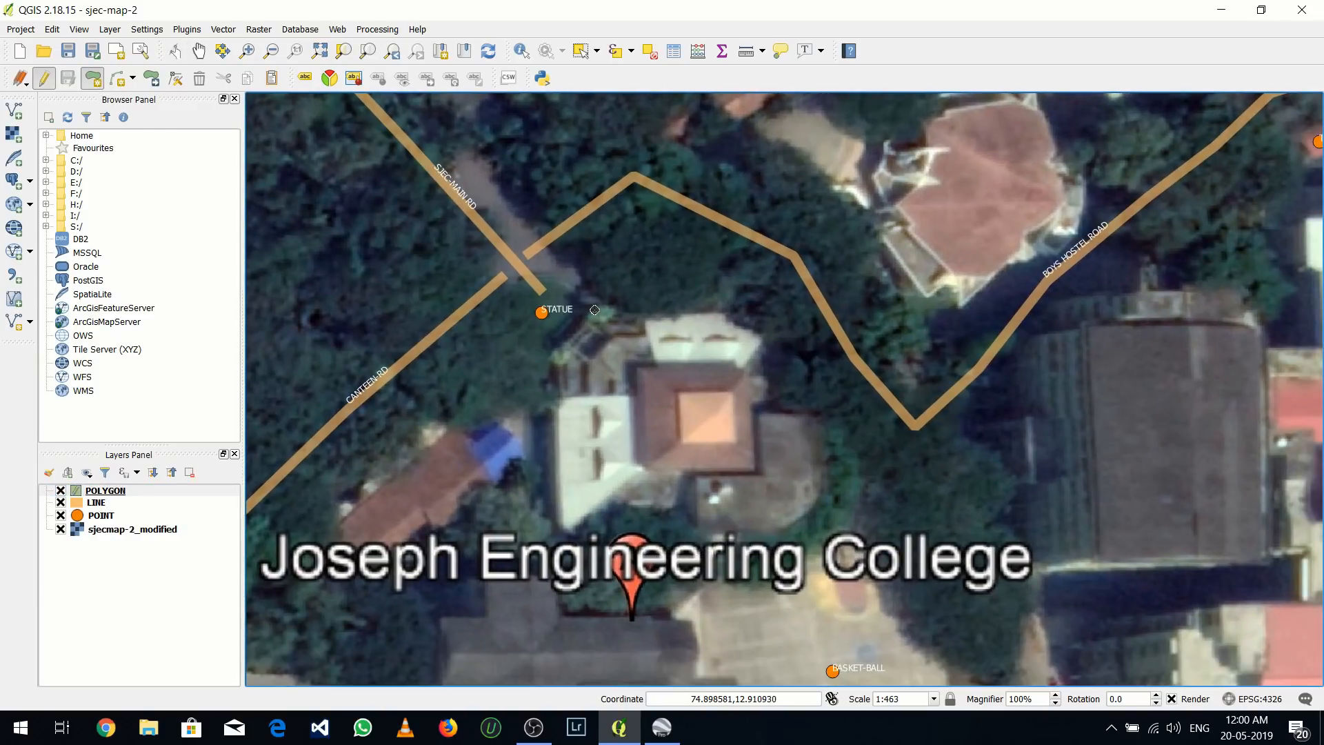
pyautogui.click(595, 309)
pyautogui.click(728, 312)
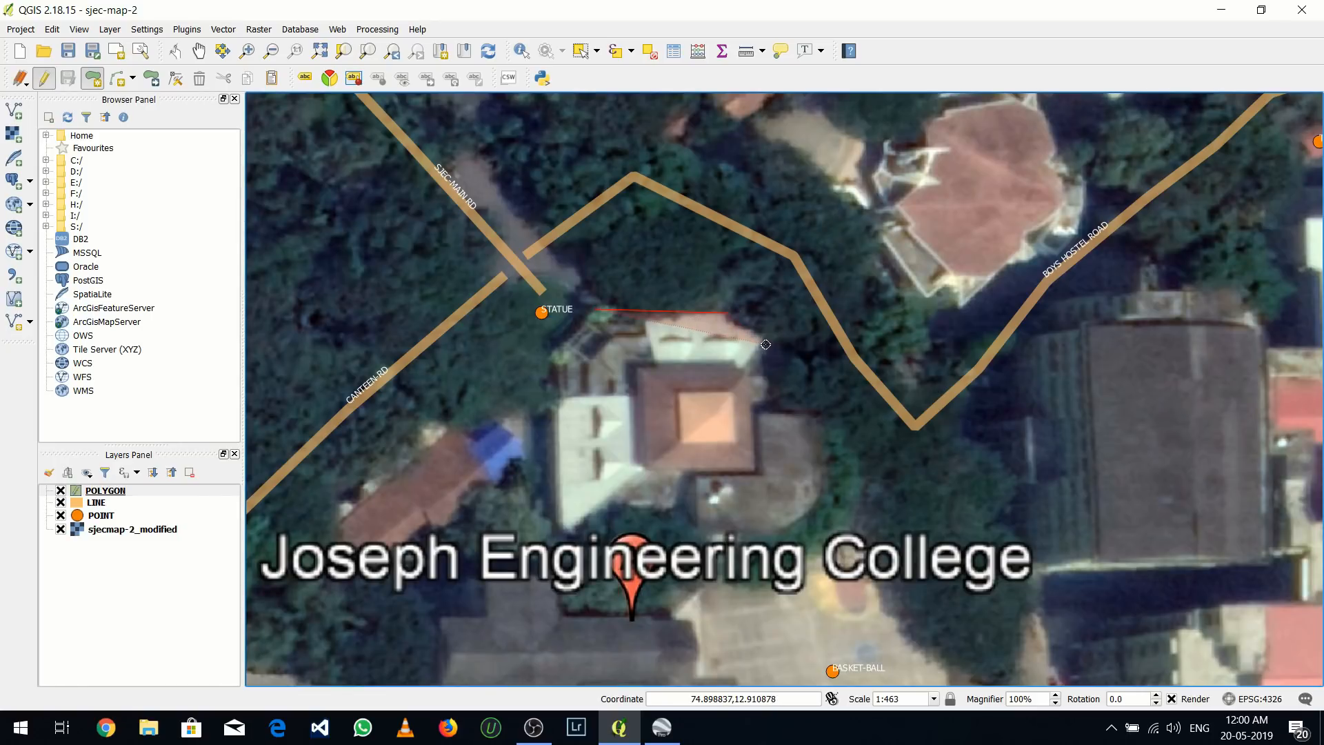
pyautogui.click(766, 344)
pyautogui.click(741, 373)
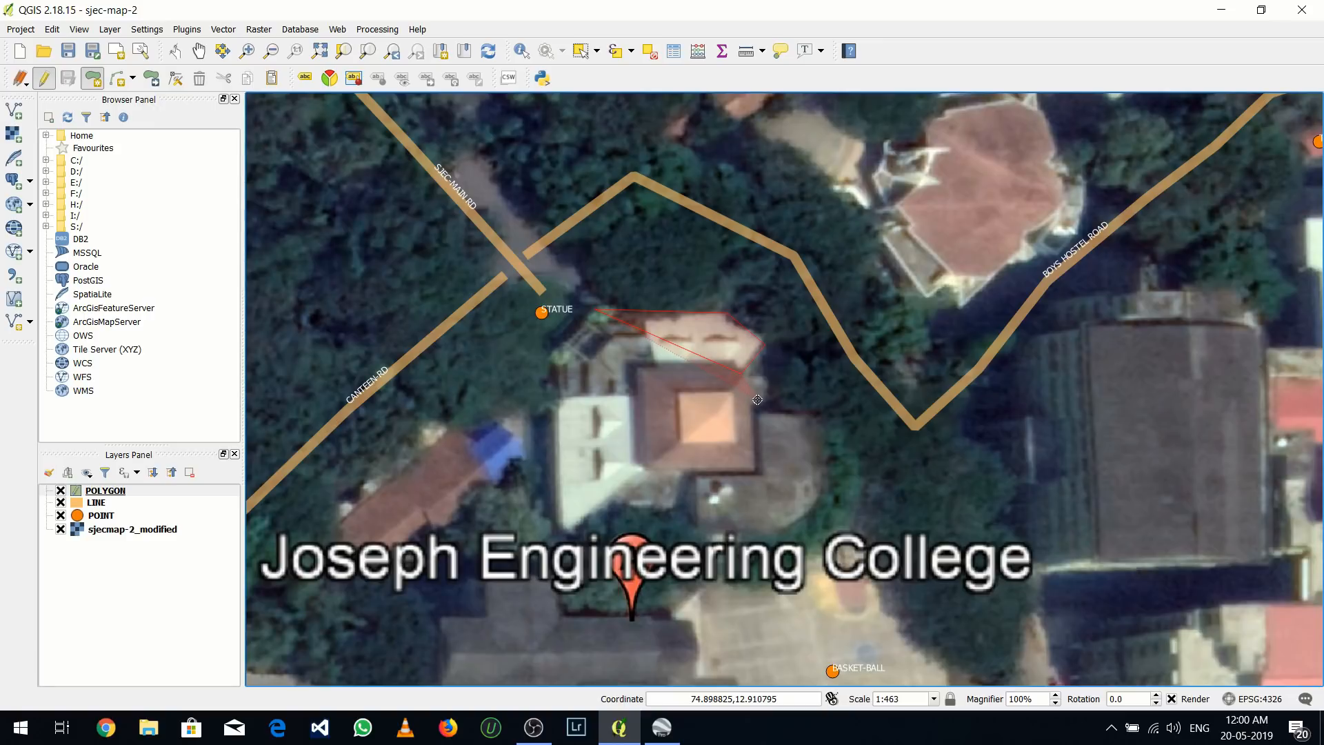
pyautogui.click(754, 473)
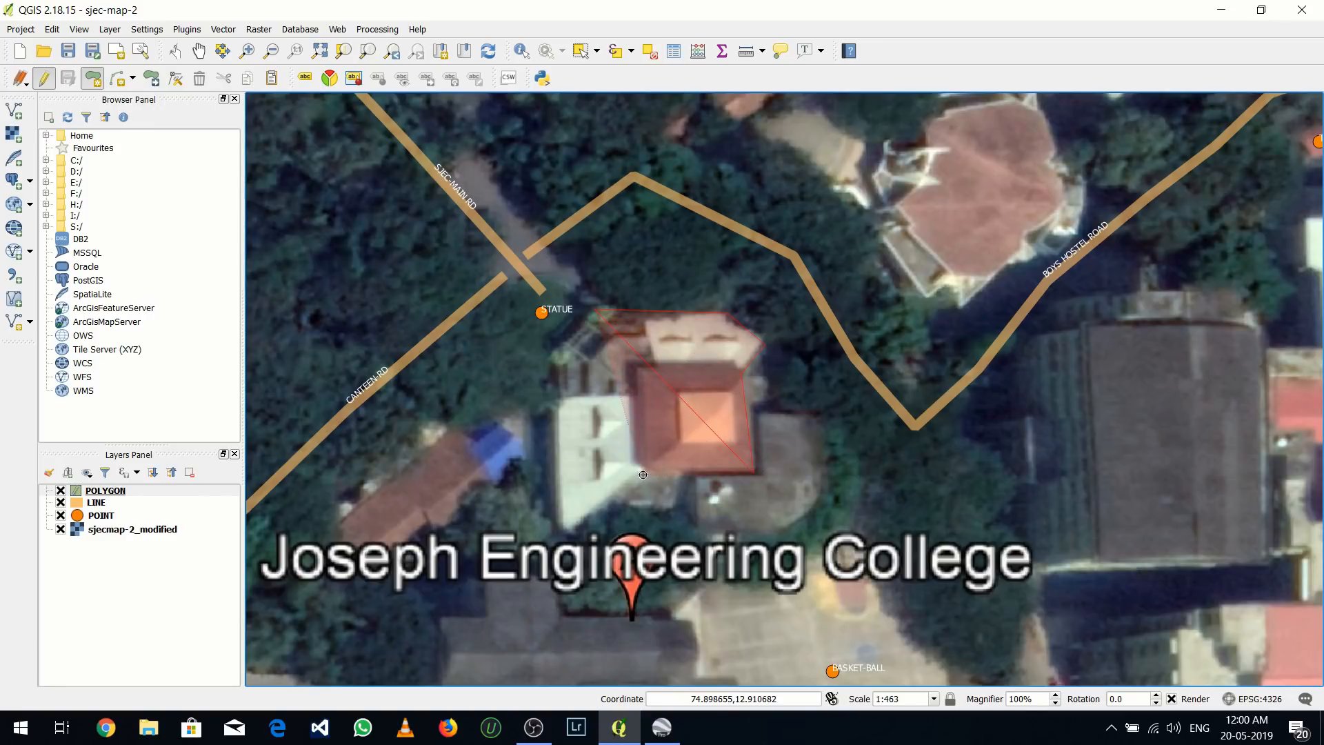
pyautogui.click(644, 471)
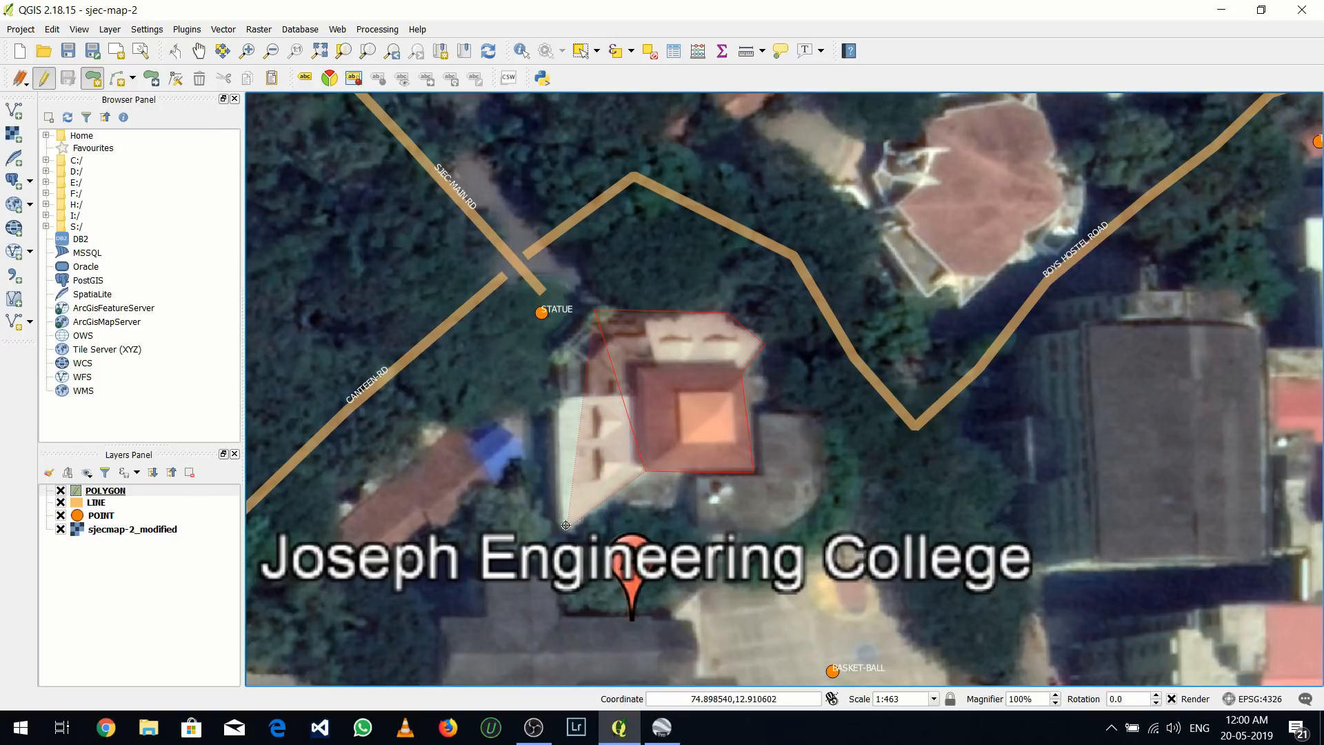
pyautogui.rightClick(561, 350)
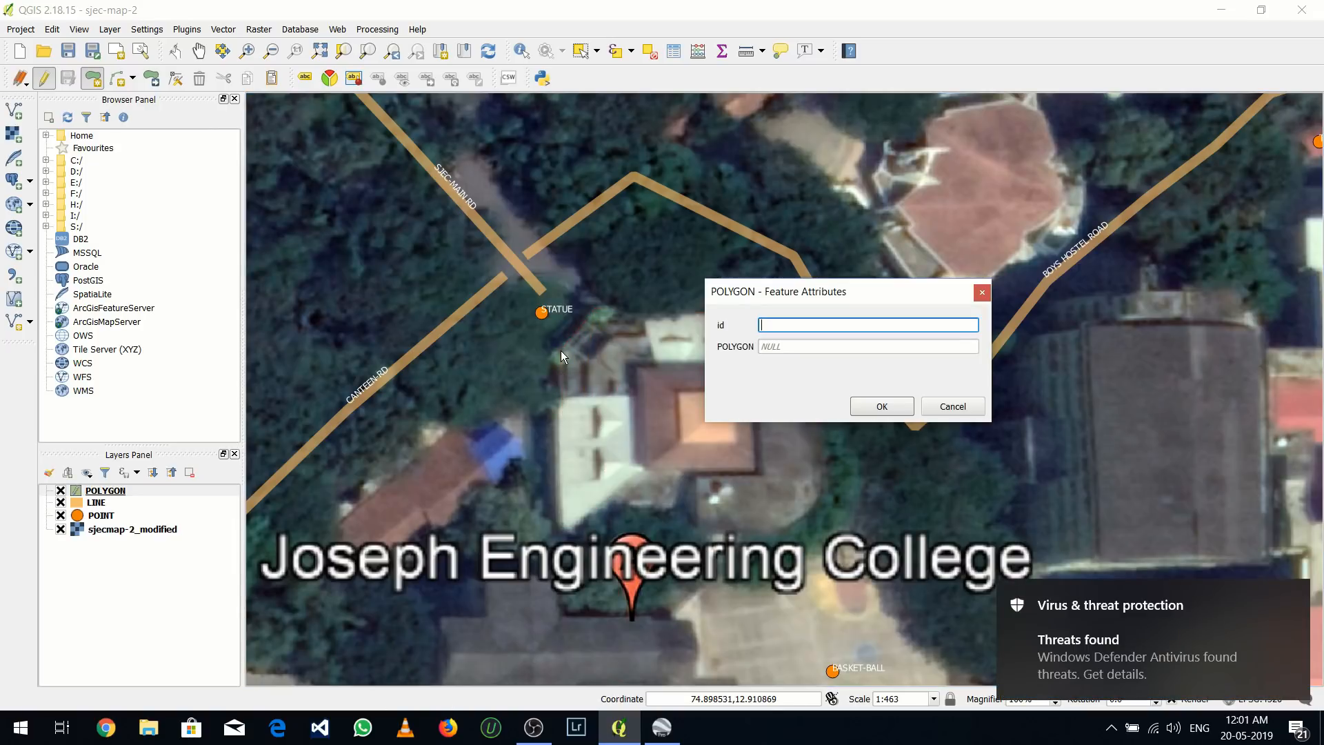
# Give the new polygon id 1 and the POLYGON value MAIN-BLOCK, and save its attributes
pyautogui.write('1')
pyautogui.click(779, 348)
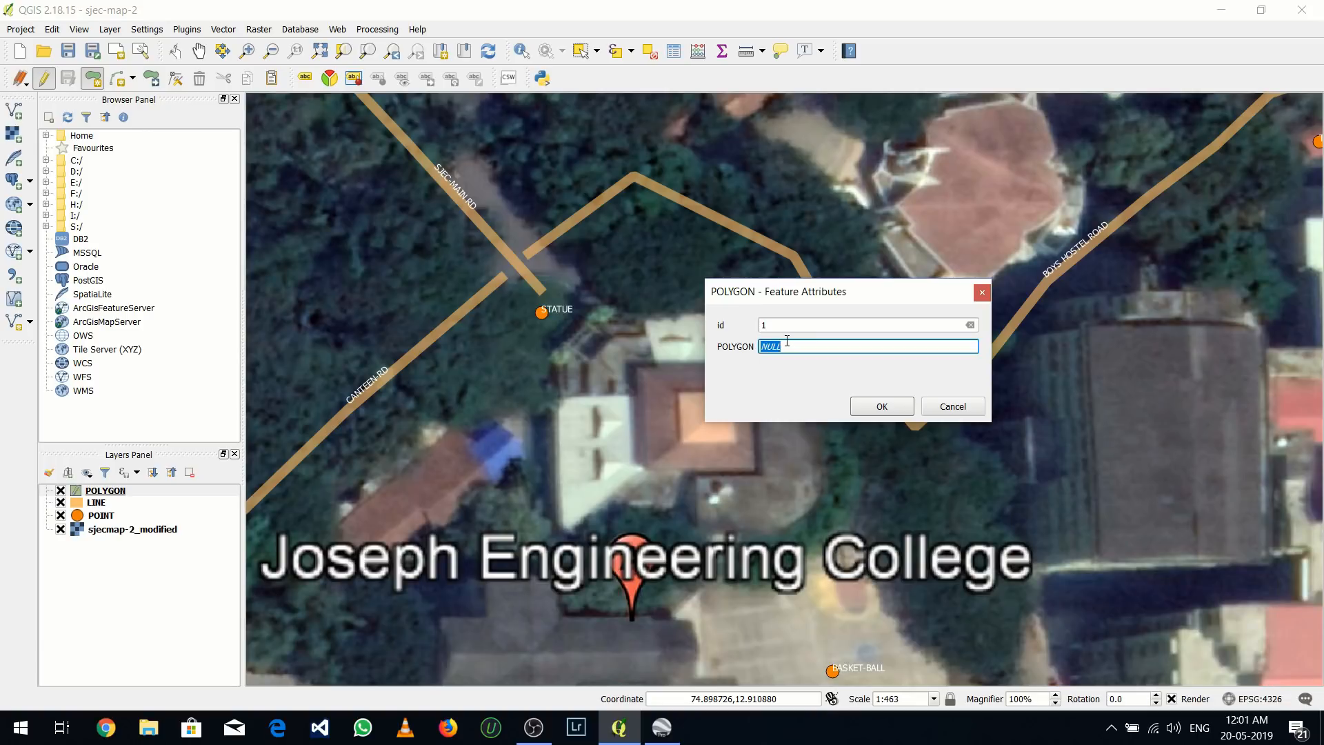
pyautogui.write('MAIN-BLOCK')
pyautogui.click(869, 409)
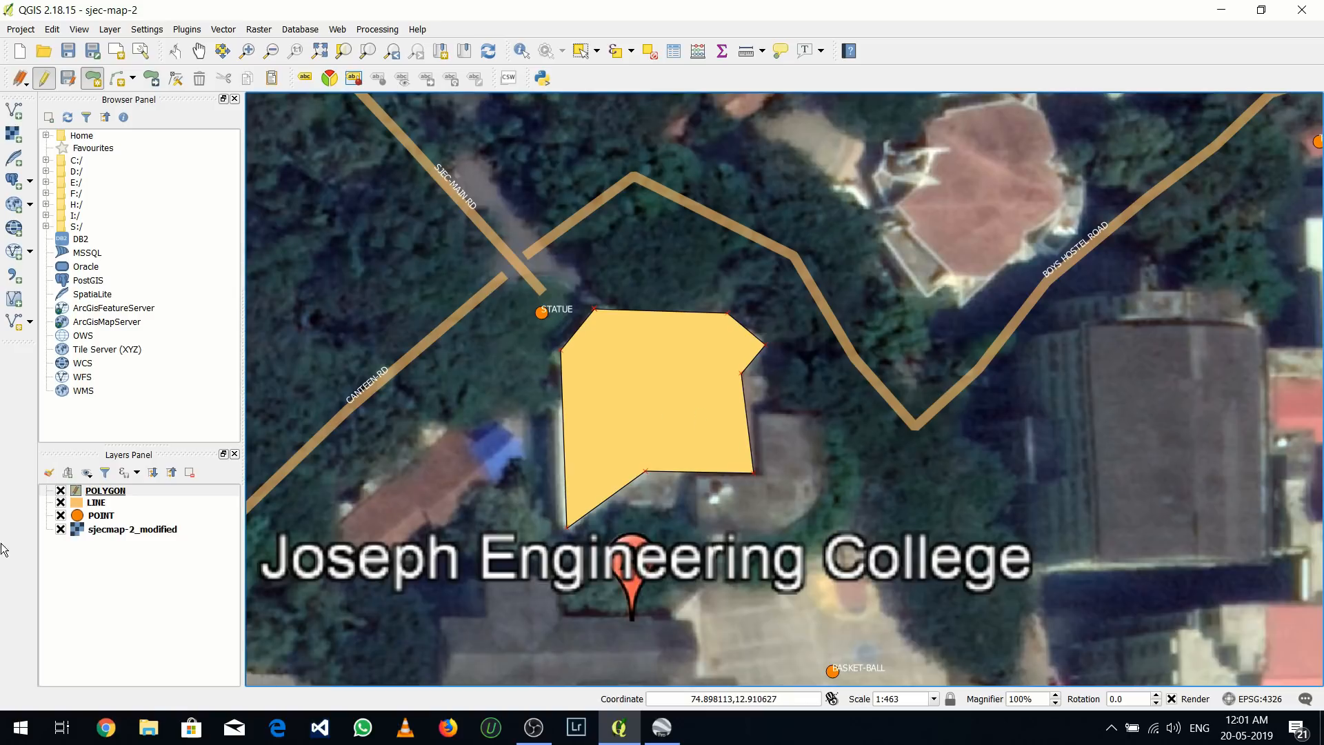
# Set the POLYGON layer's fill symbol transparency to 45% in its layer properties and apply it
pyautogui.rightClick(94, 491)
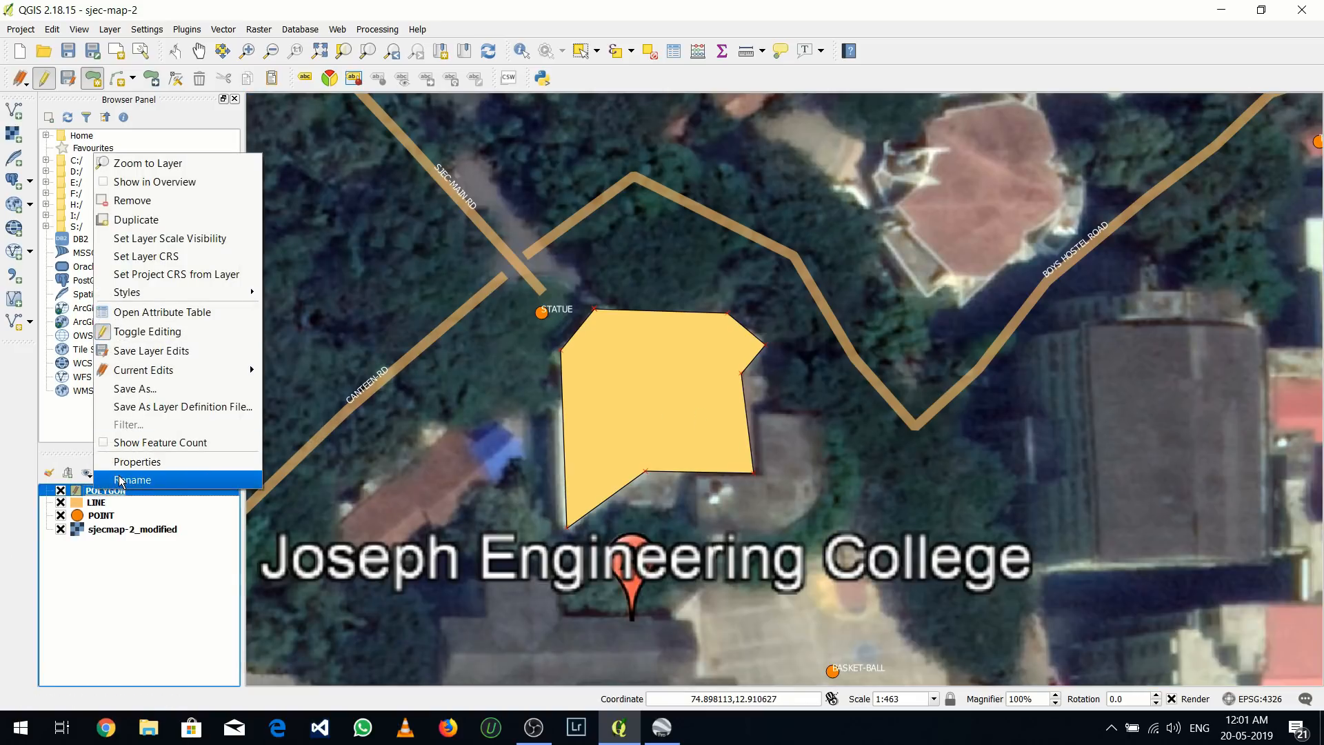
pyautogui.click(125, 462)
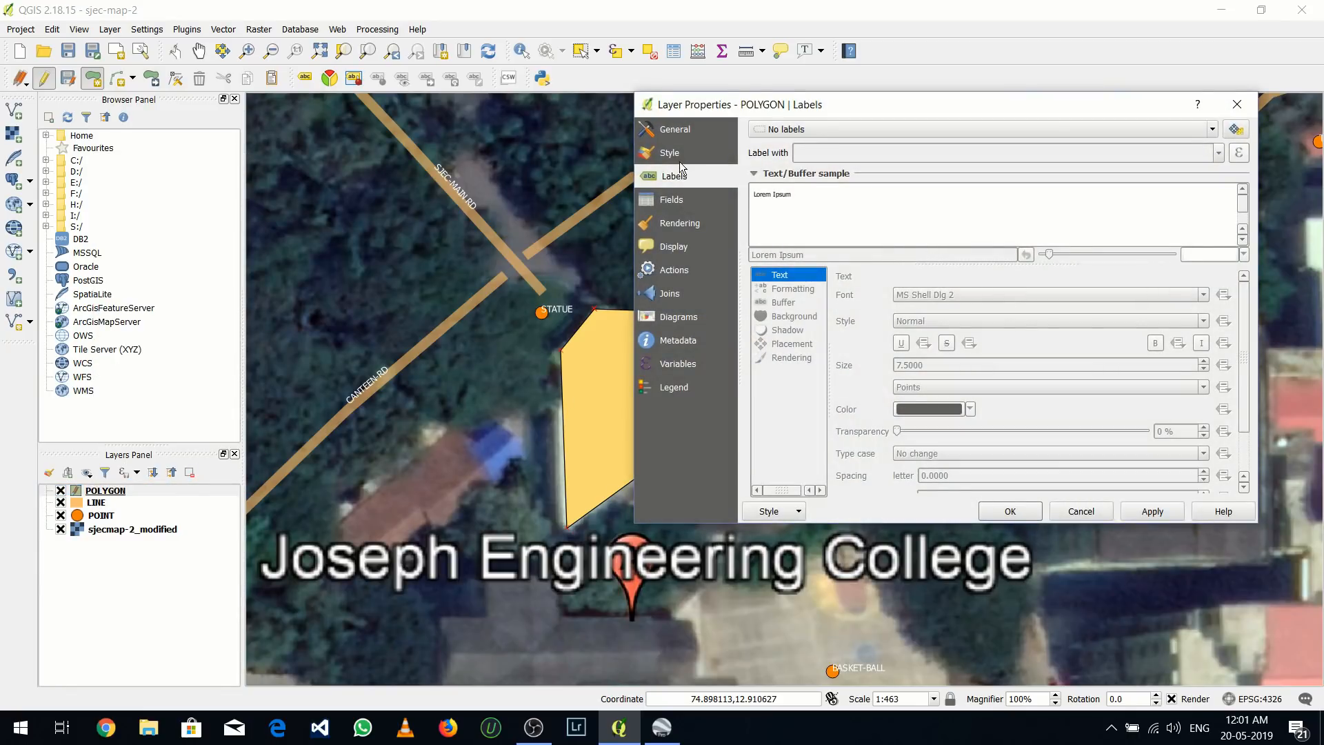
pyautogui.click(679, 160)
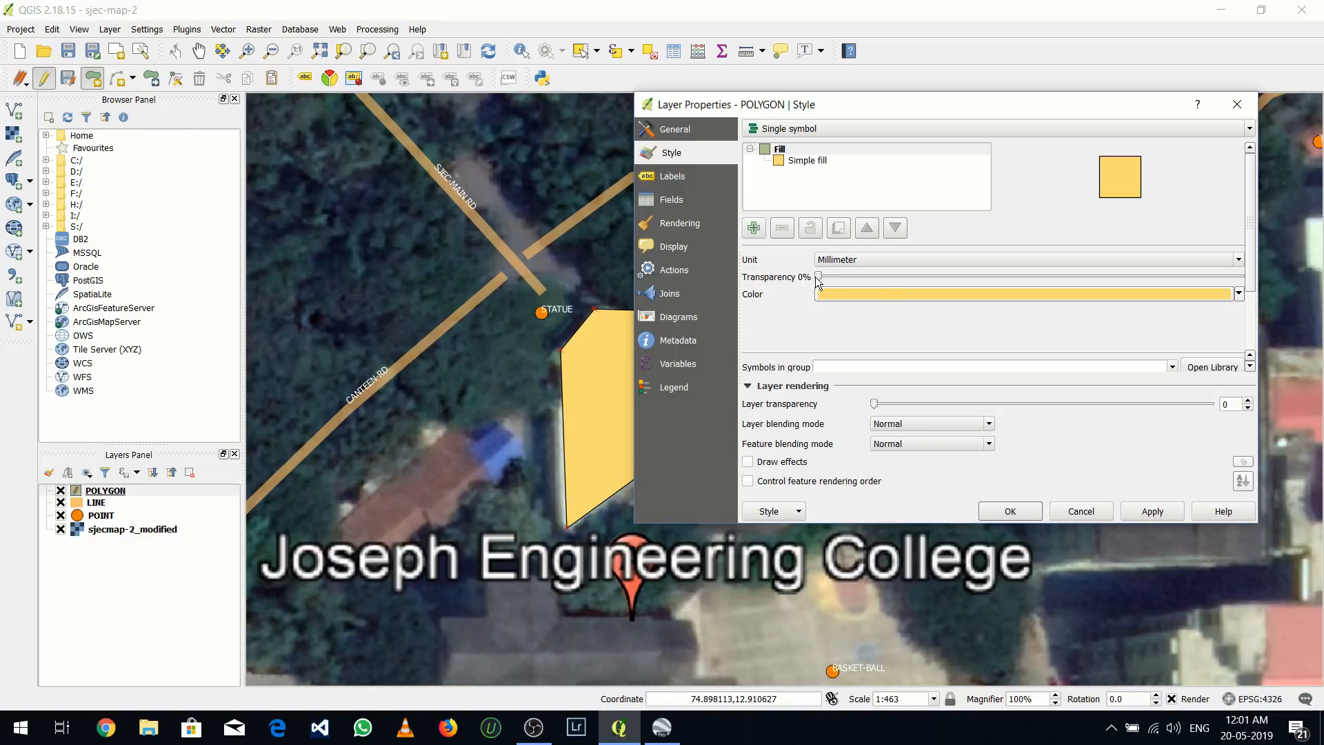
pyautogui.moveTo(818, 276); pyautogui.dragTo(1015, 277)
pyautogui.click(1172, 514)
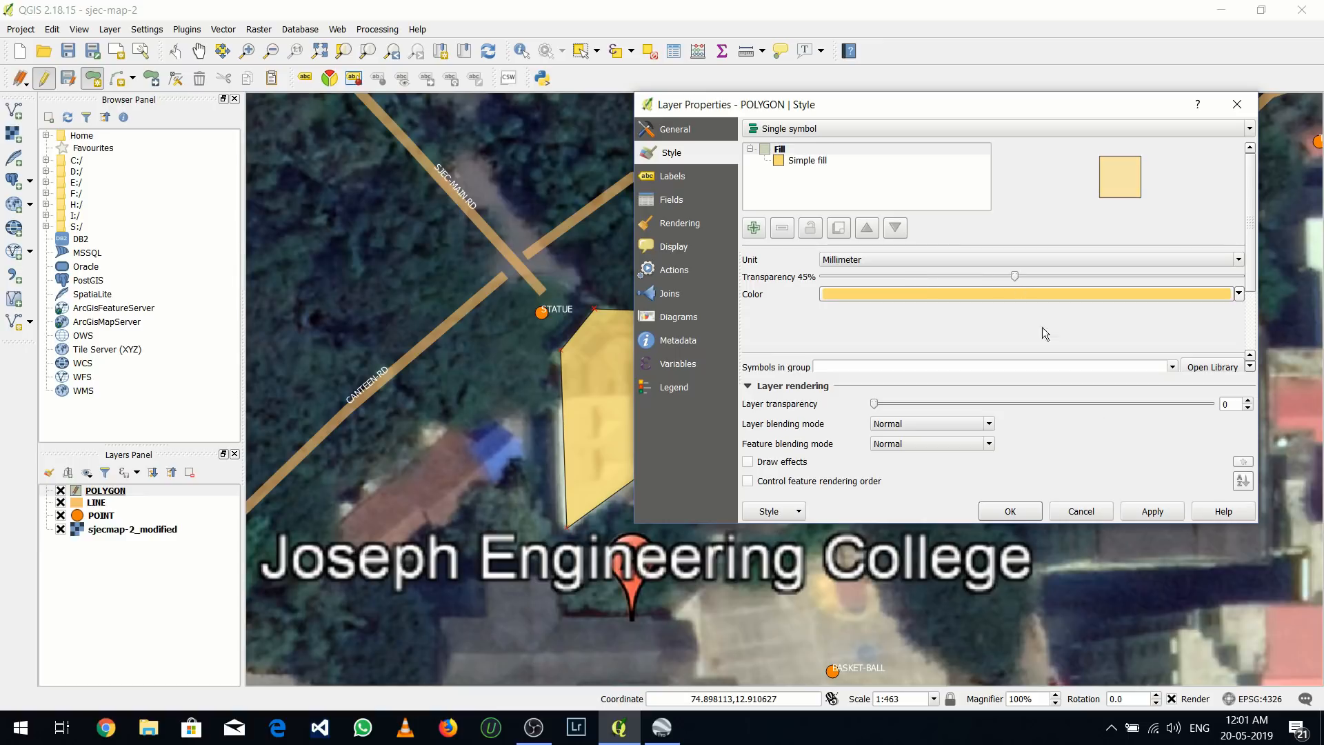
pyautogui.click(1141, 511)
pyautogui.moveTo(925, 113); pyautogui.dragTo(974, 114)
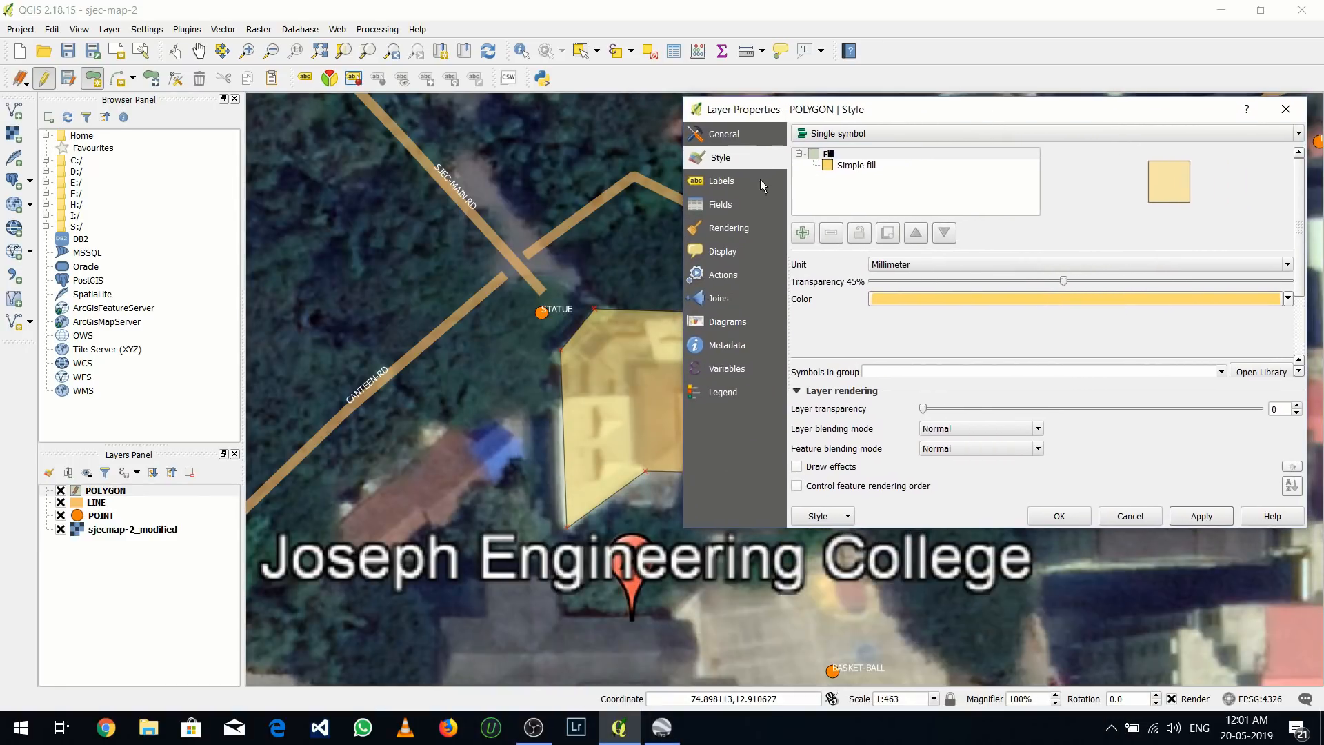
# Show labels for the POLYGON layer using the POLYGON field and apply the labeling
pyautogui.click(747, 183)
pyautogui.click(949, 134)
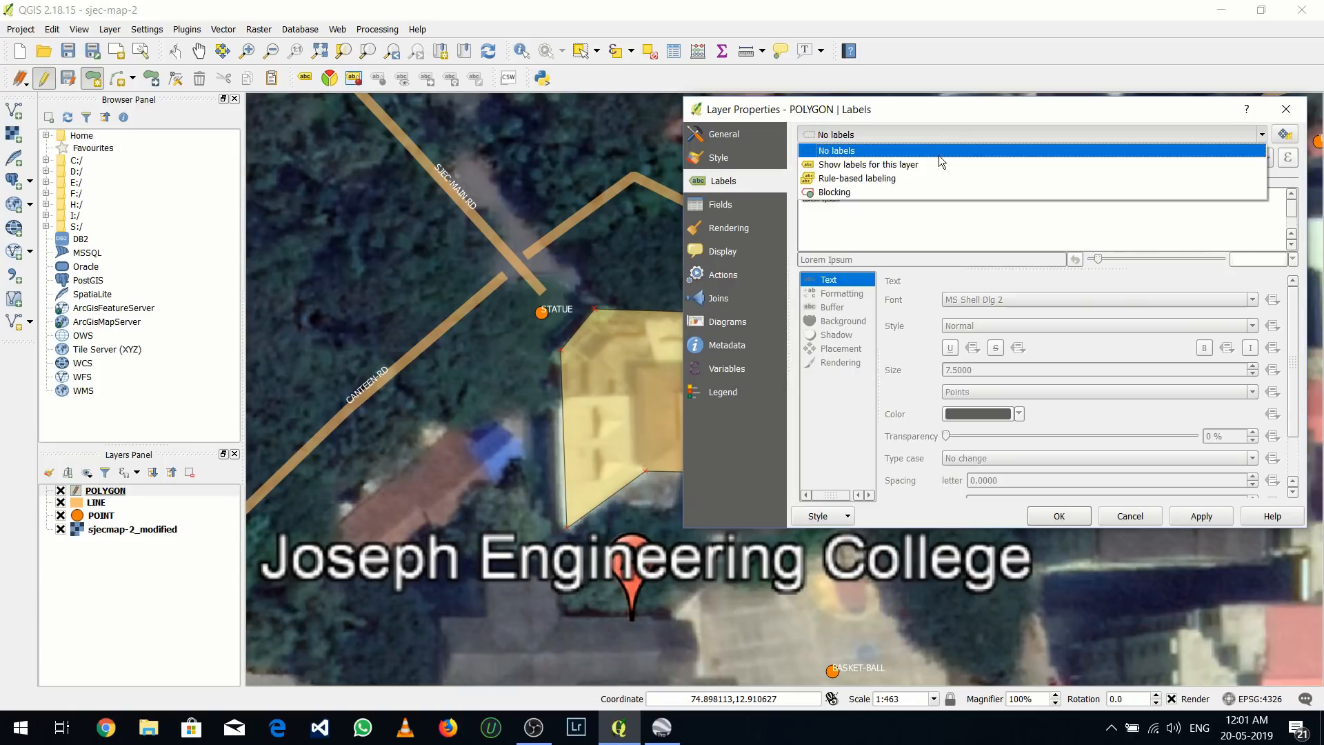
pyautogui.click(937, 159)
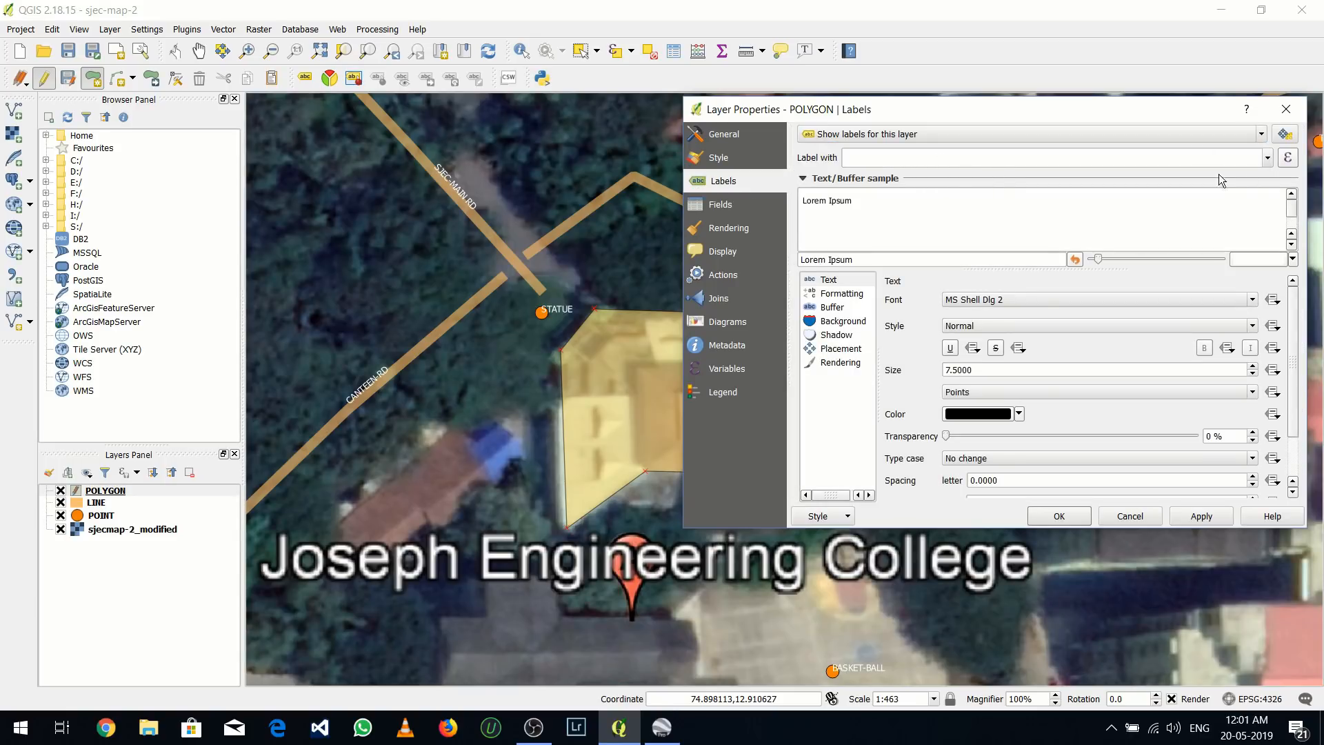
pyautogui.click(1267, 158)
pyautogui.click(1116, 196)
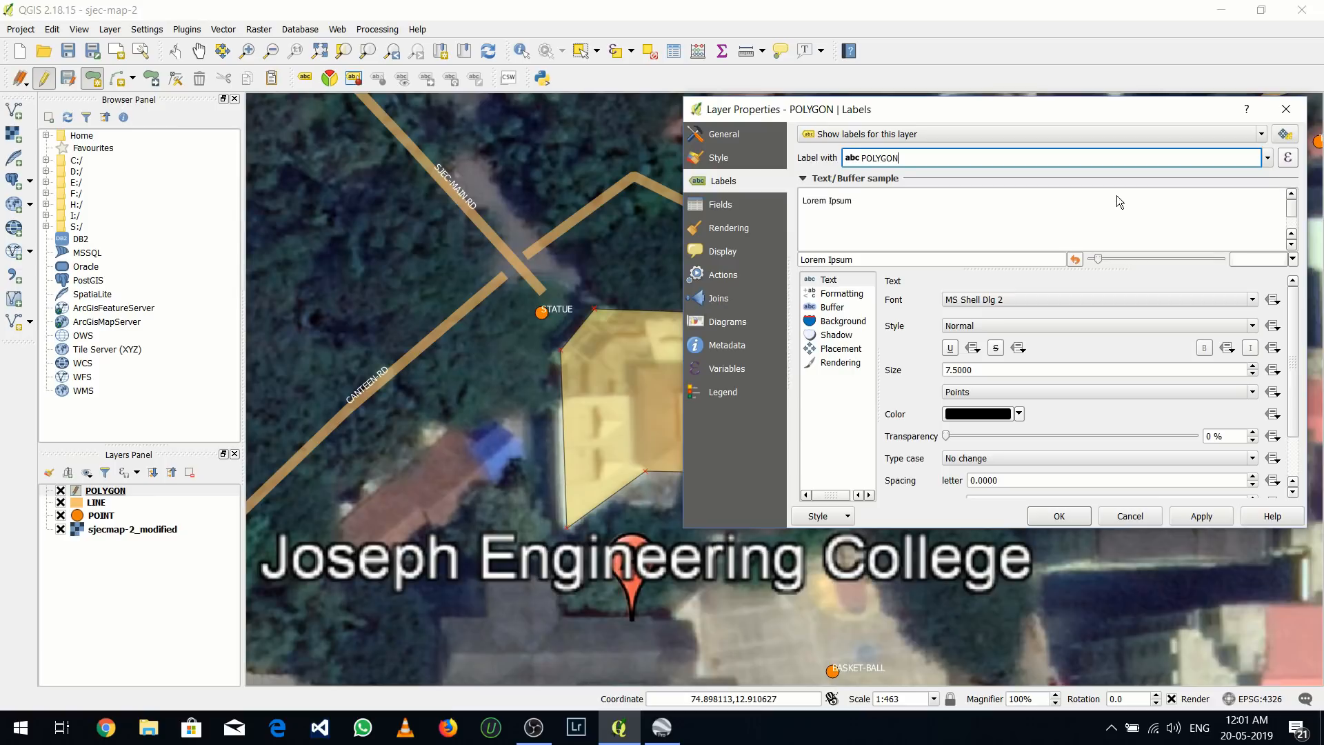
pyautogui.click(1189, 517)
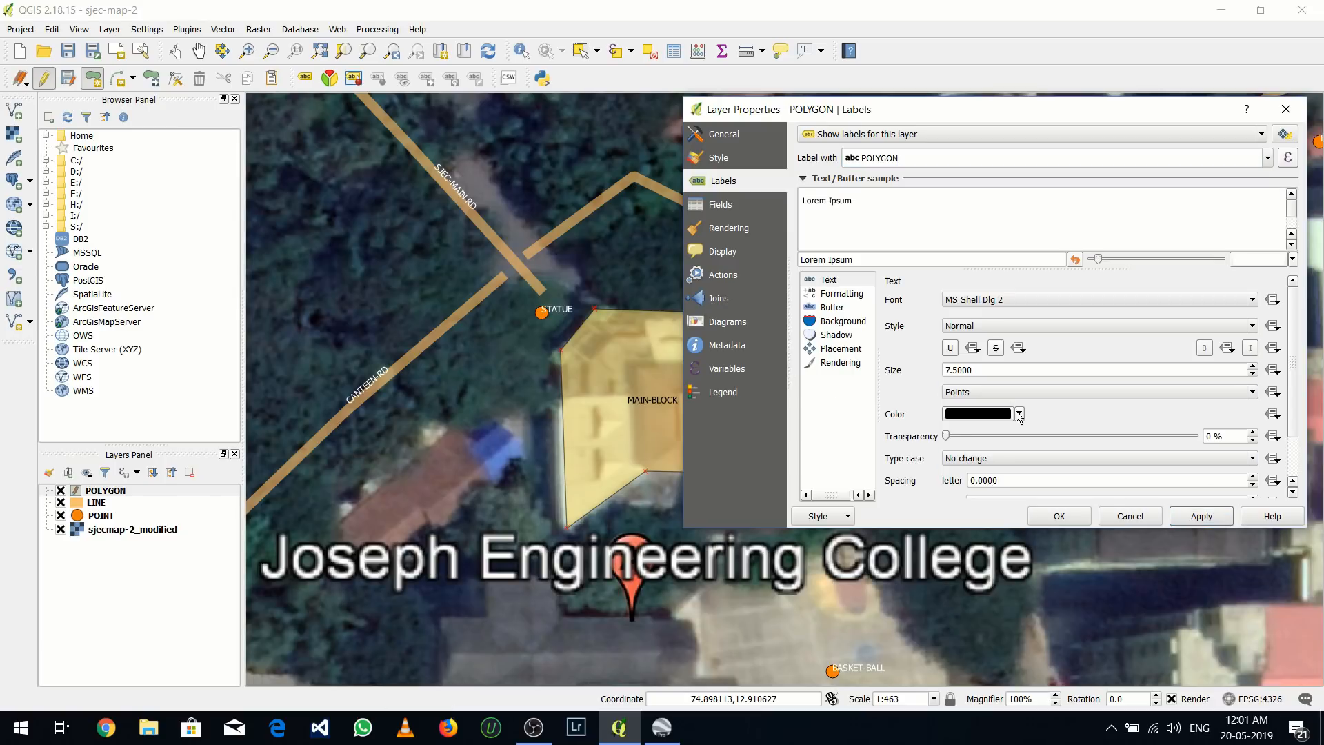
# Try orange as the text color of the POLYGON layer's labels
pyautogui.click(1019, 414)
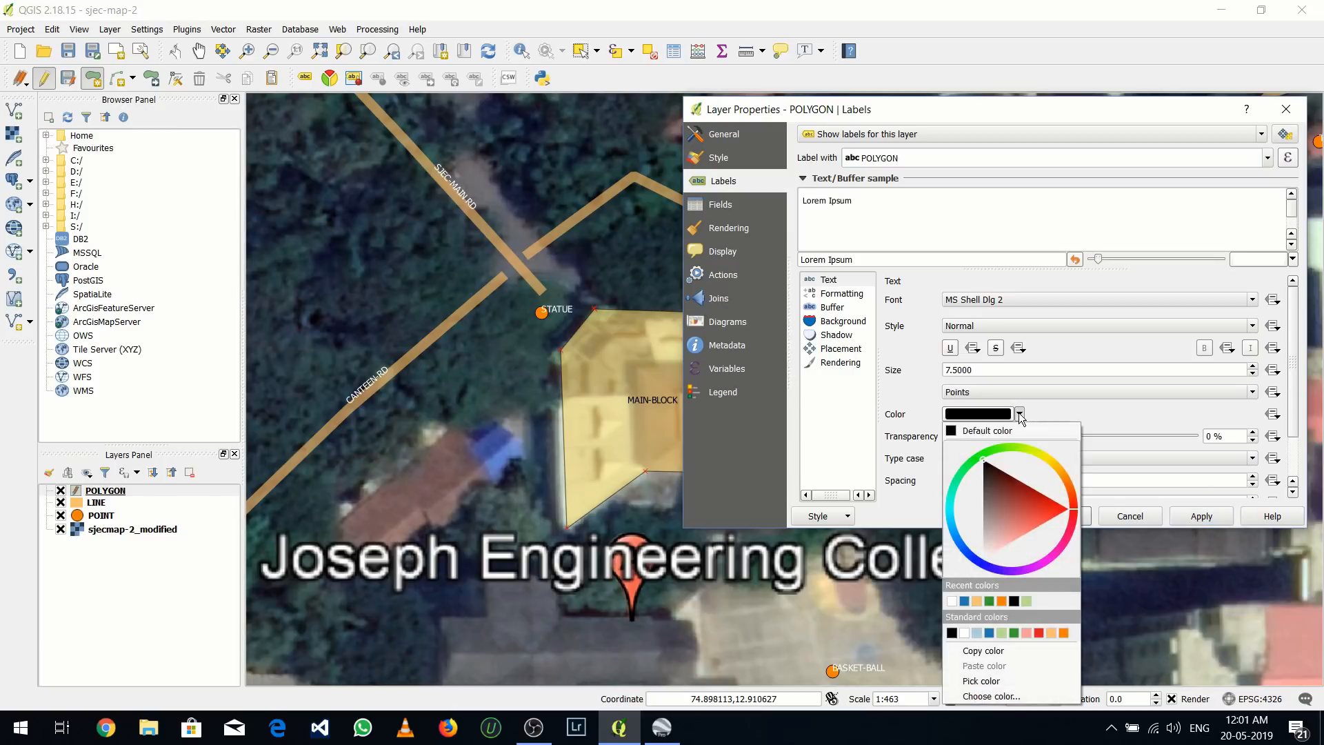
pyautogui.click(1065, 630)
pyautogui.click(1194, 510)
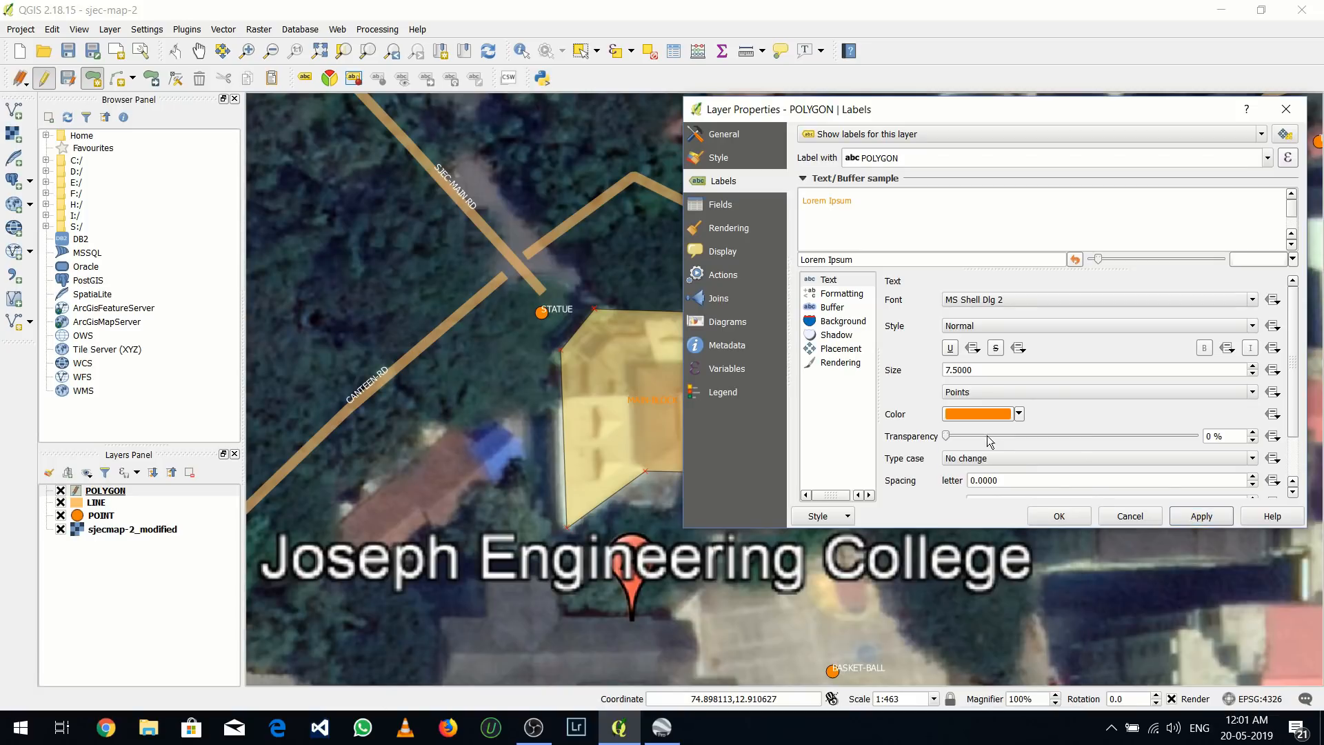
# Set the POLYGON layer's label text color to black, apply it and accept the layer properties
pyautogui.click(1018, 413)
pyautogui.click(953, 631)
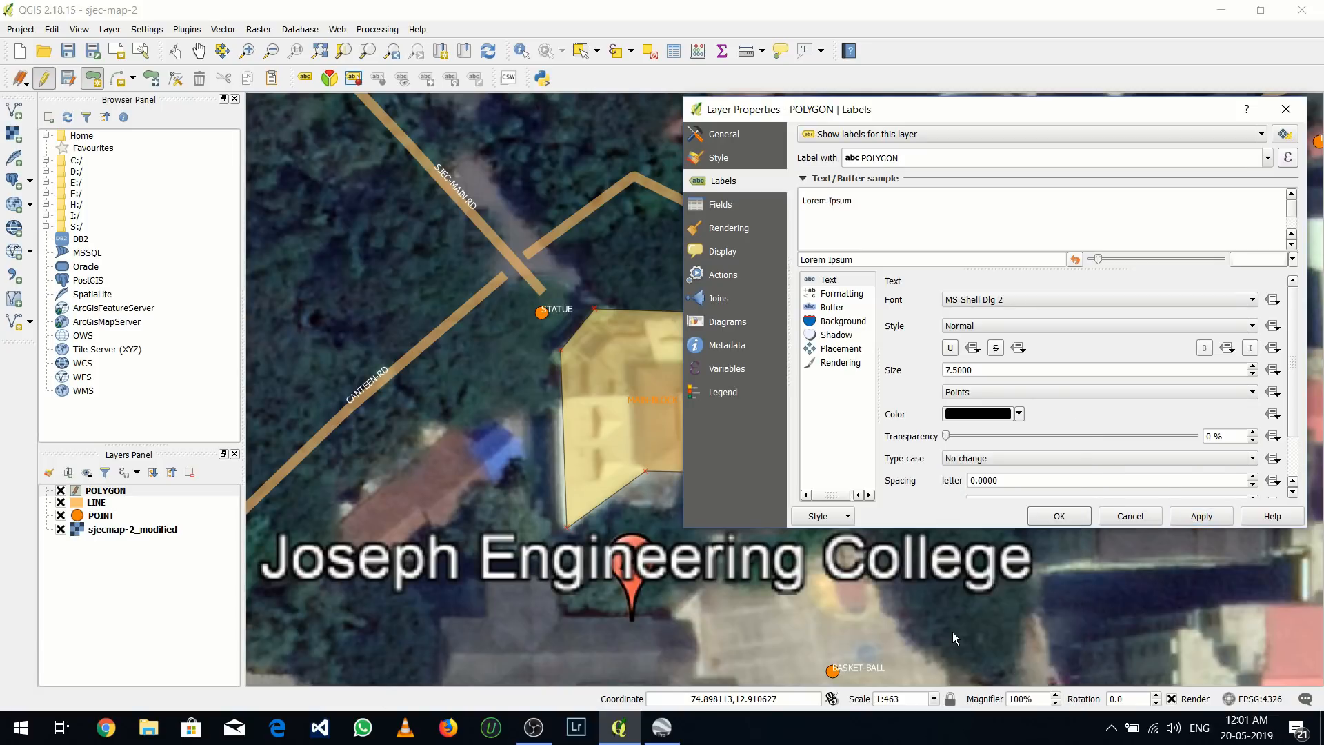
pyautogui.click(1194, 517)
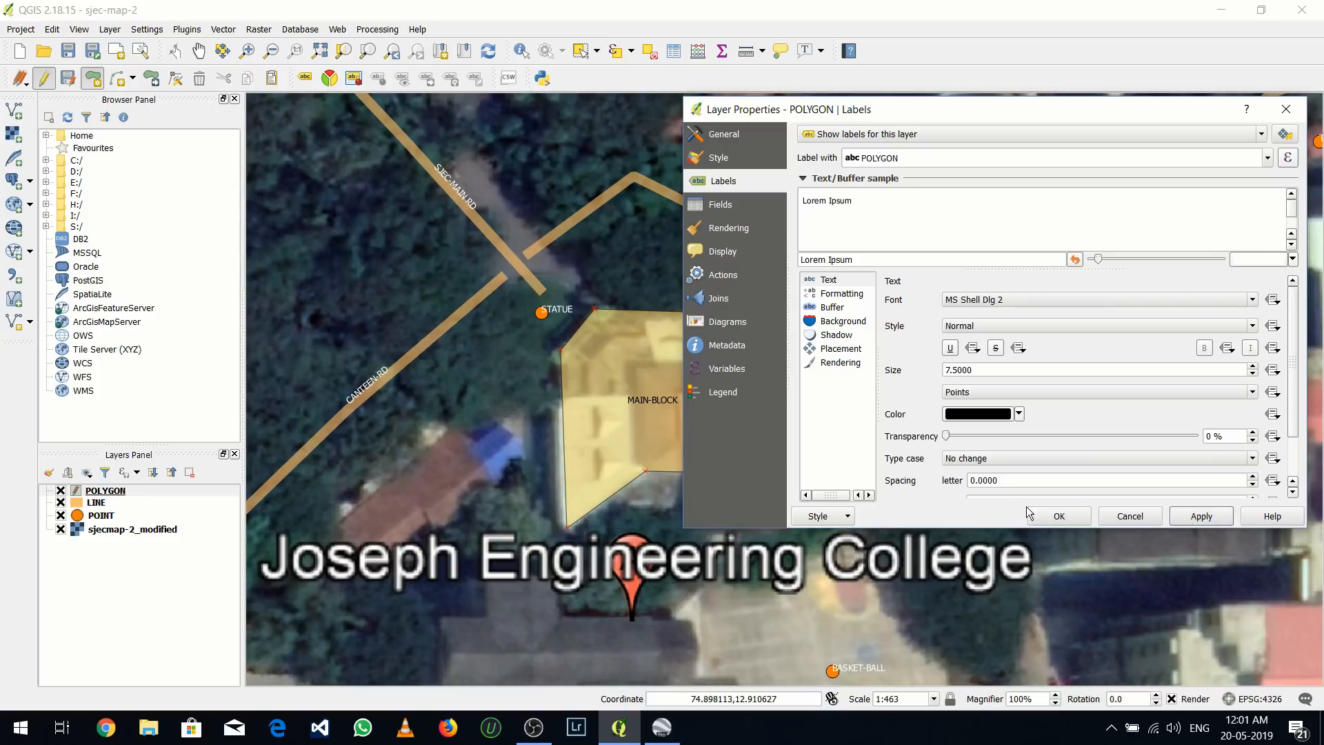
pyautogui.click(1058, 516)
# Digitize a four-cornered polygon around the large dark-roofed building east of MAIN-BLOCK and finish the shape
pyautogui.scroll(-1, 757, 494)
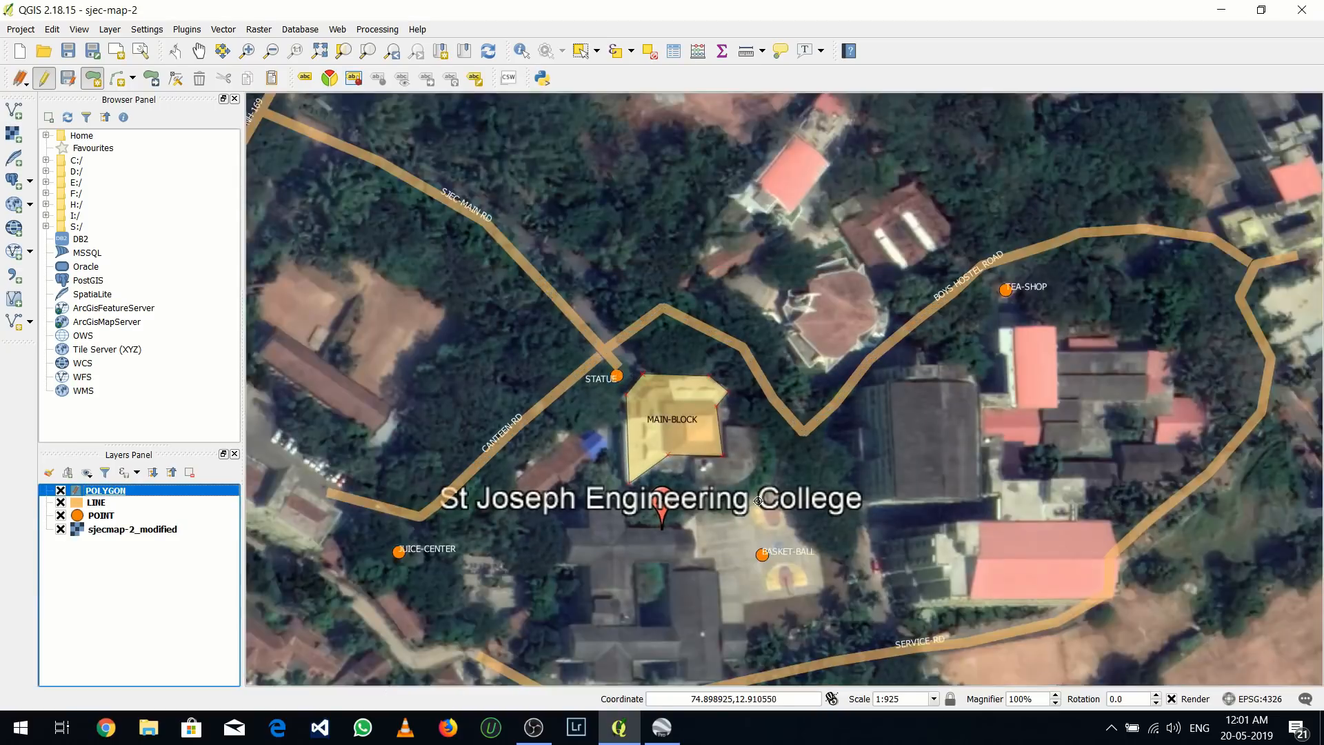
pyautogui.moveTo(756, 494); pyautogui.dragTo(616, 408)
pyautogui.moveTo(712, 407); pyautogui.dragTo(621, 389)
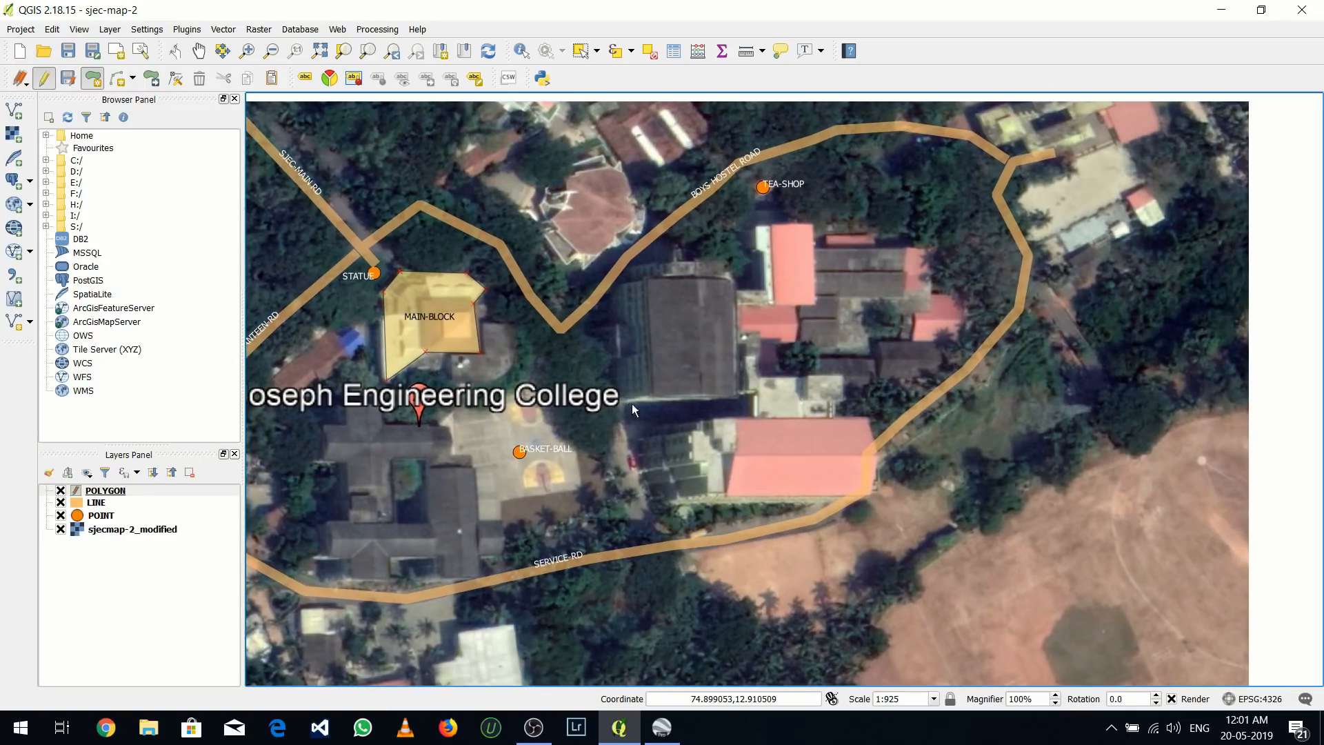
pyautogui.click(649, 281)
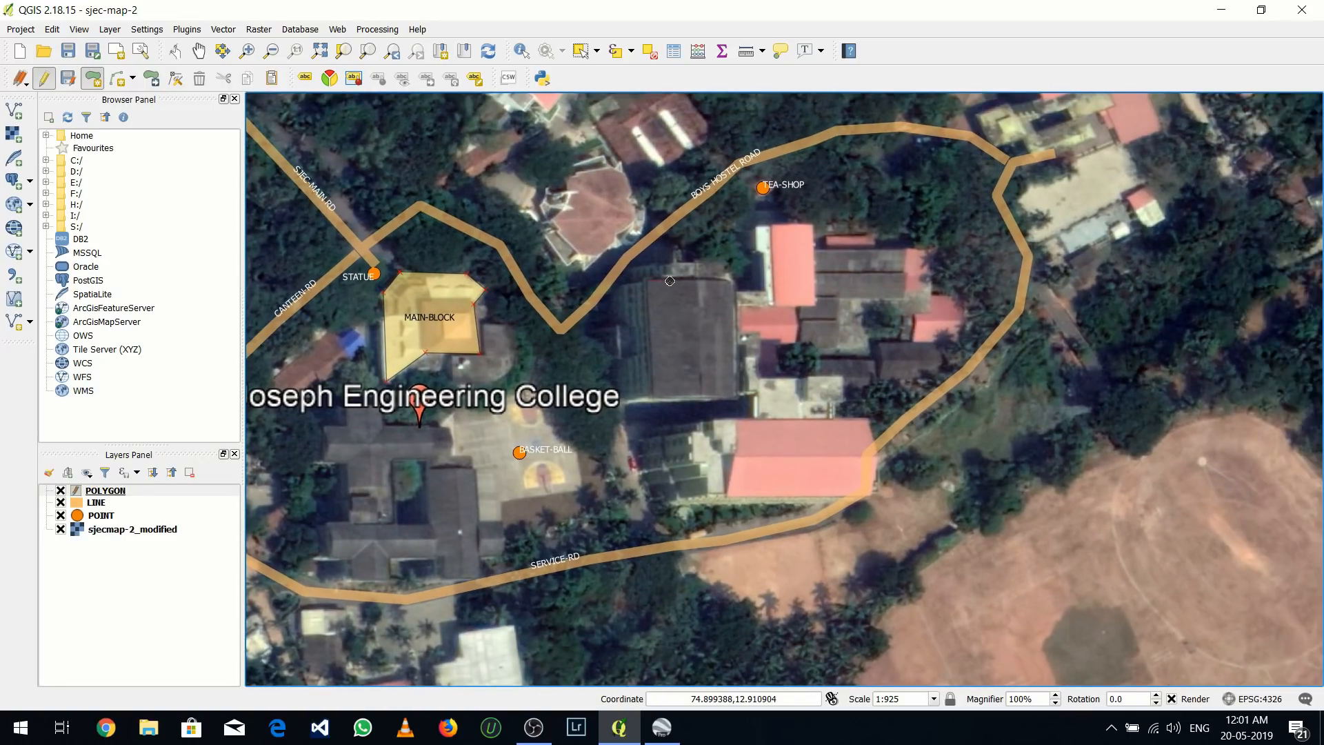
pyautogui.click(734, 281)
pyautogui.click(735, 398)
pyautogui.click(653, 399)
pyautogui.rightClick(654, 402)
# Give the dark-roofed building's polygon id 2 and the POLYGON value BLOCK-2, and save its attributes
pyautogui.write('2')
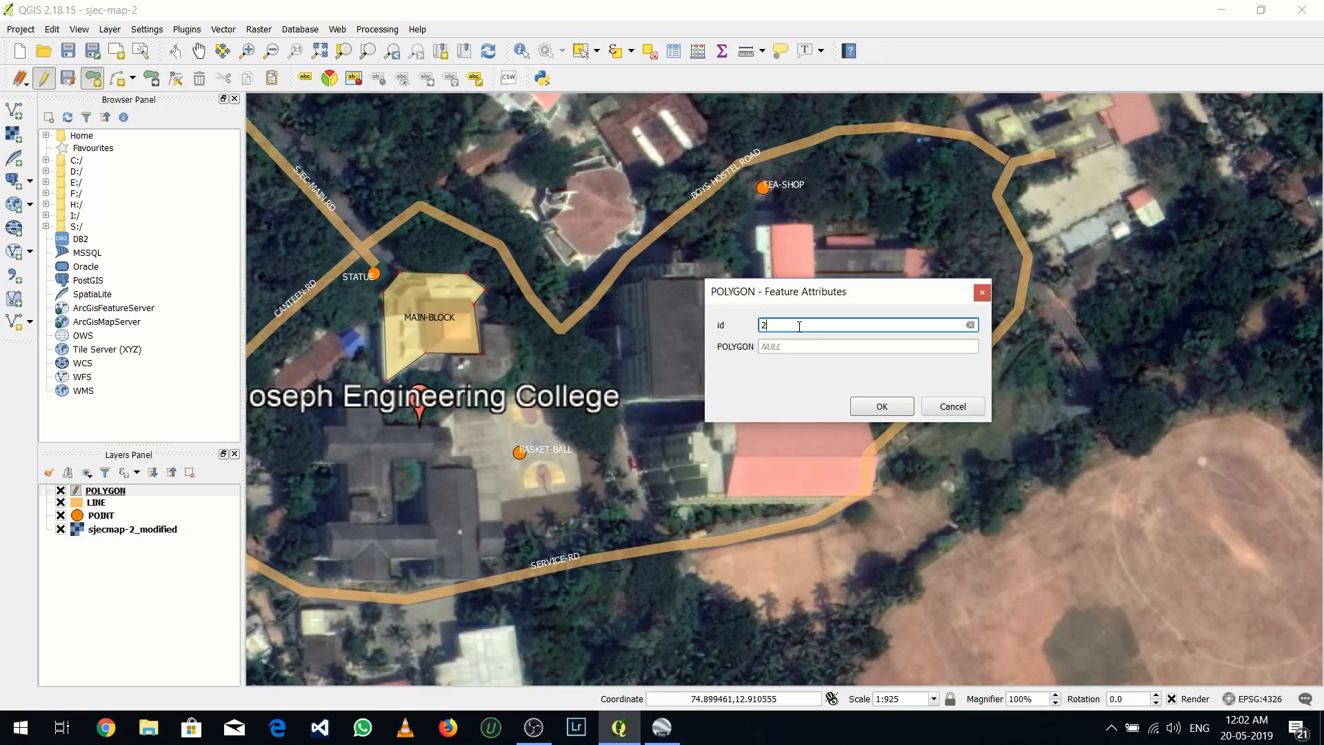
pyautogui.press('Tab')
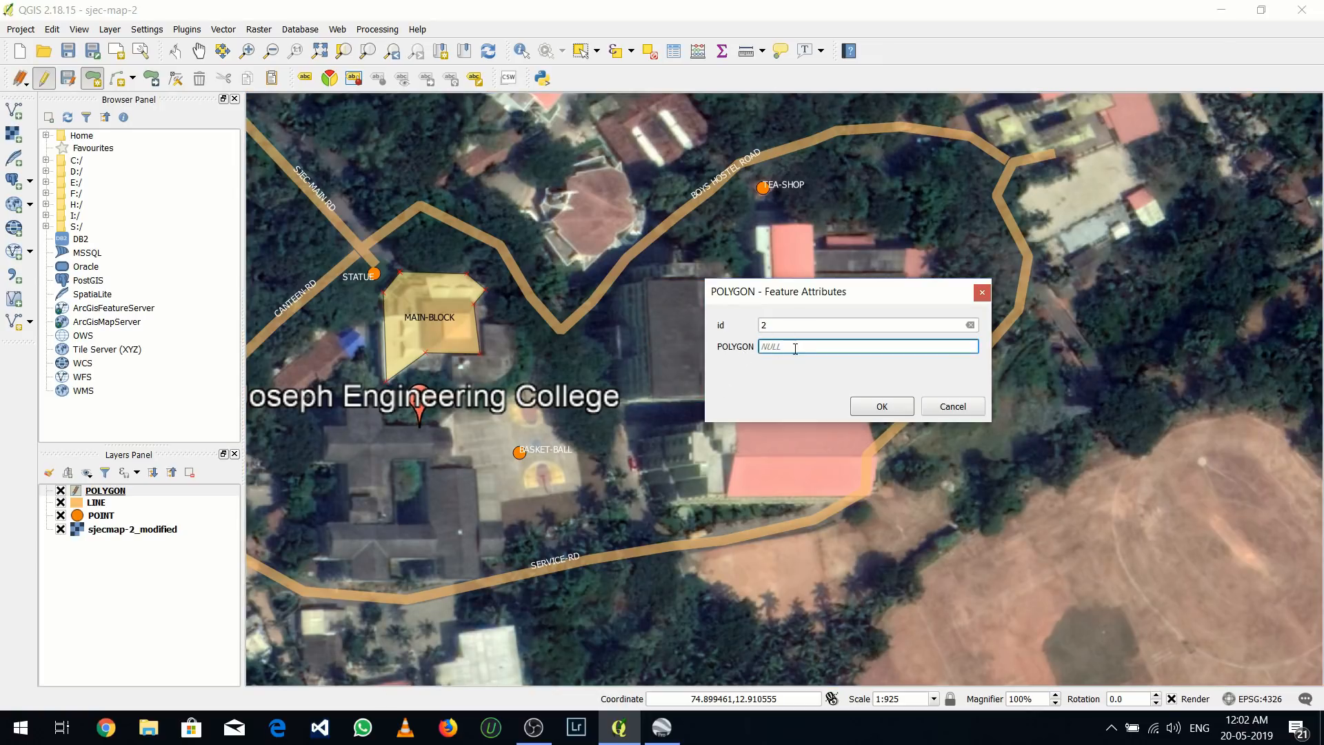
pyautogui.moveTo(791, 347); pyautogui.dragTo(759, 346)
pyautogui.write('BLOCK-2')
pyautogui.click(882, 409)
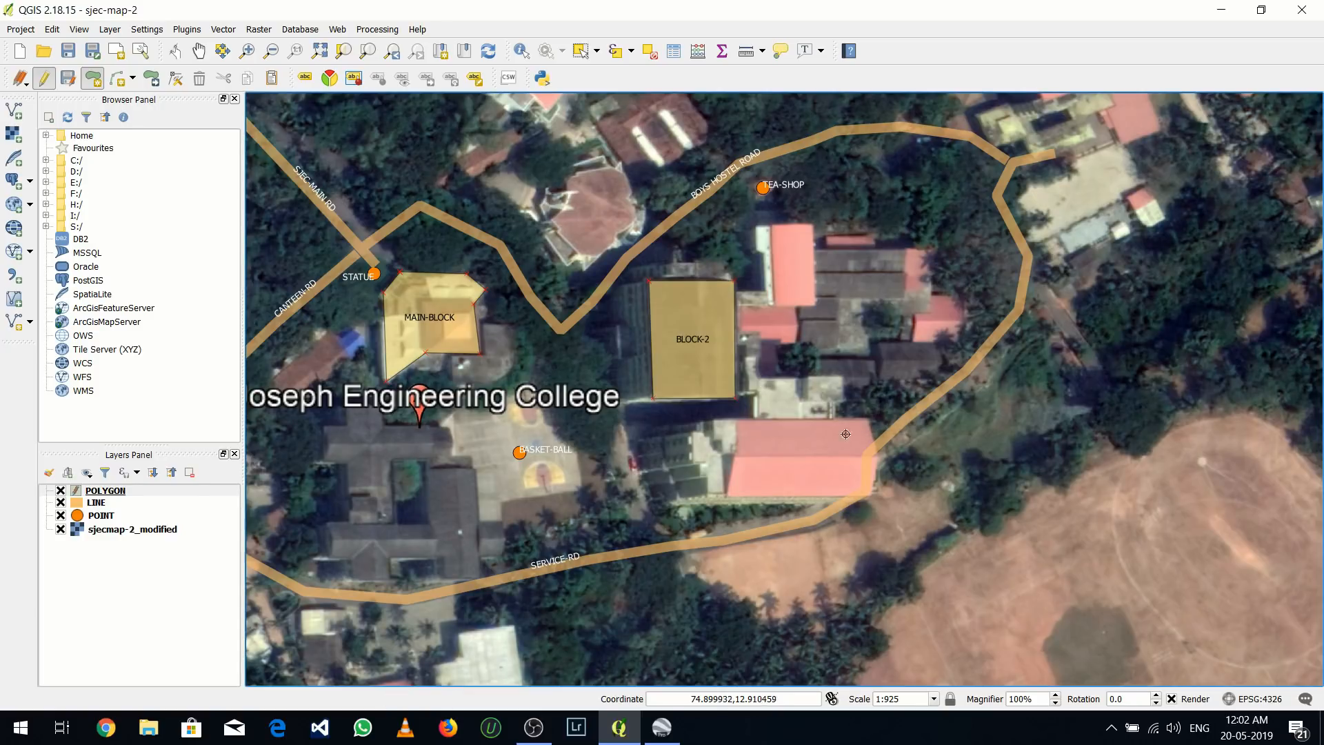
# Digitize the outline of the long pink-roofed building north of SERVICE-RD, including its stepped west end, and finish the polygon
pyautogui.click(709, 494)
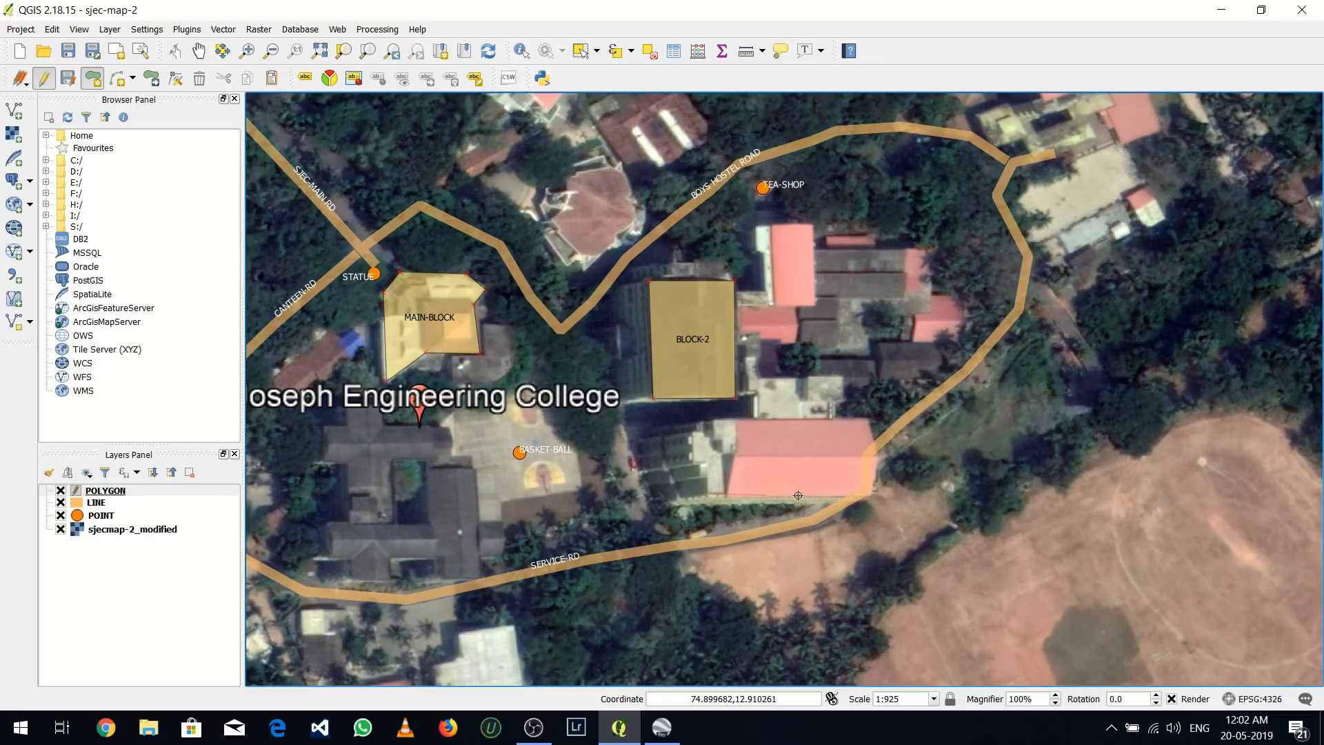
pyautogui.click(872, 492)
pyautogui.click(870, 418)
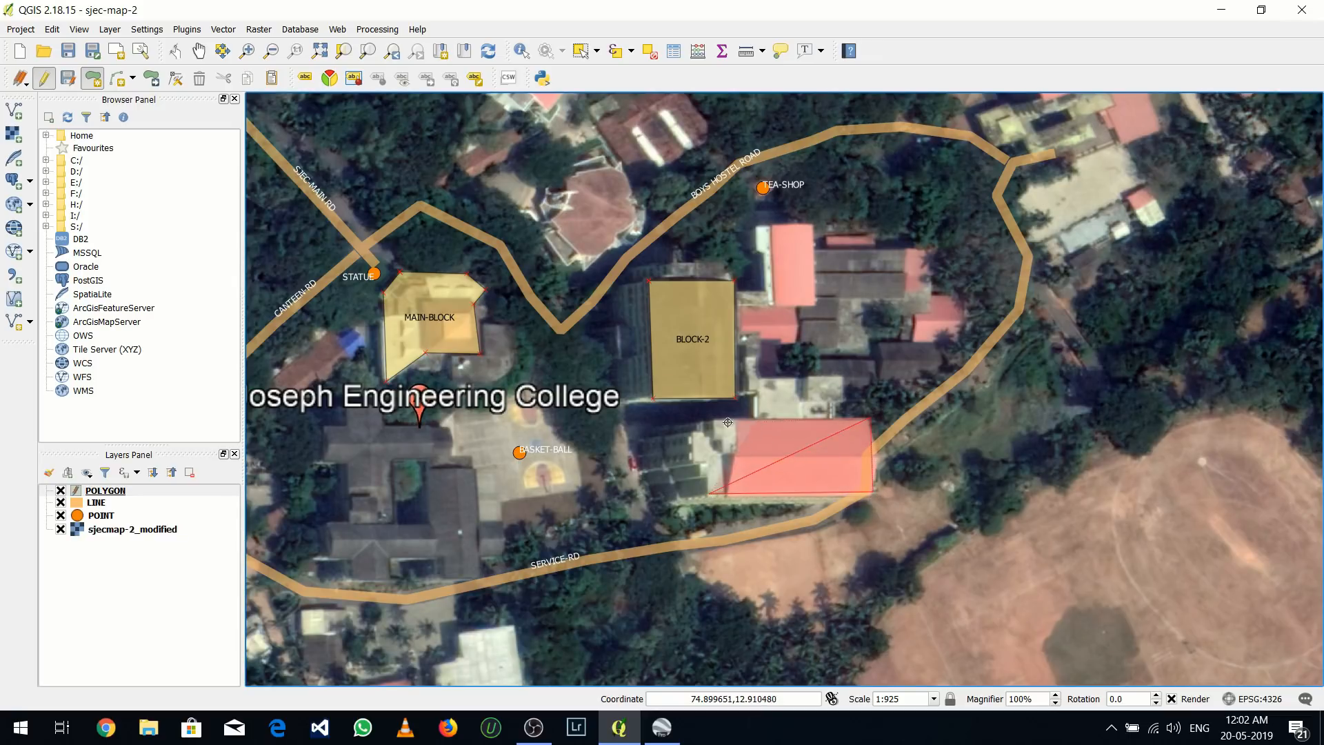
pyautogui.click(715, 418)
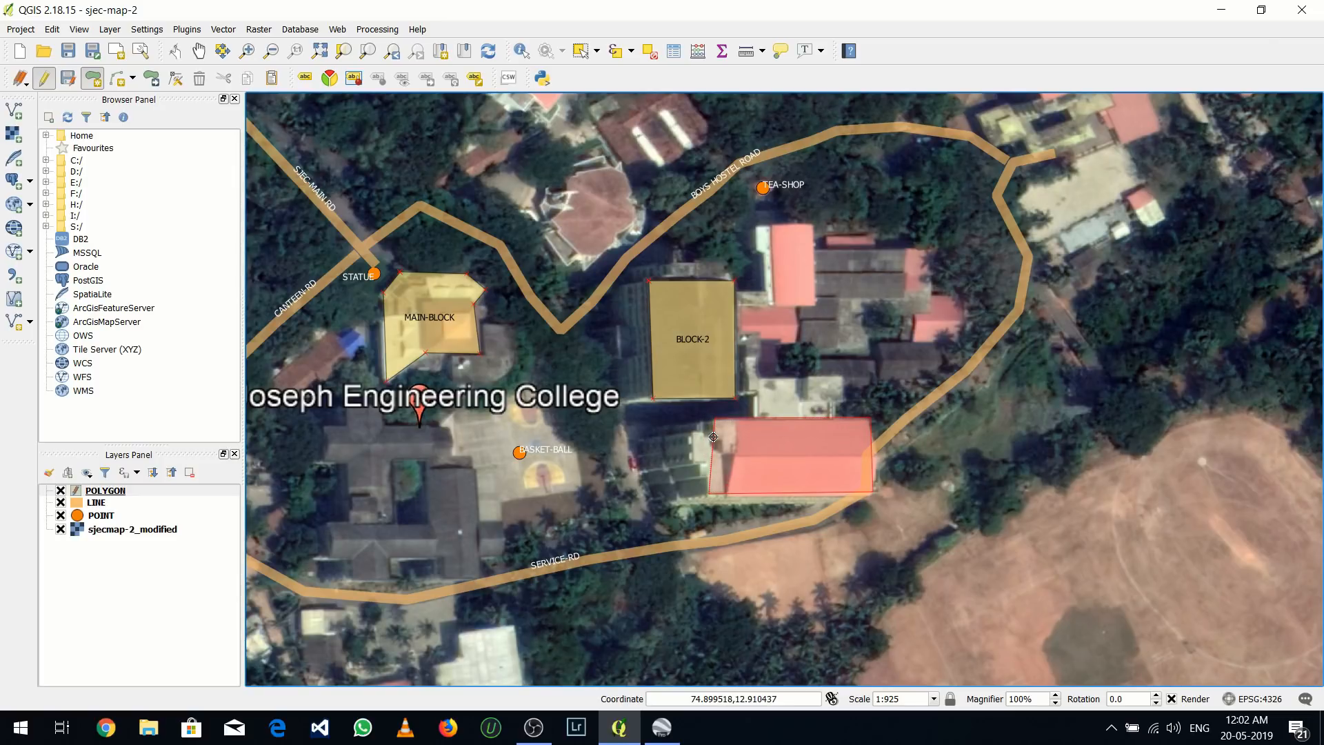
pyautogui.click(714, 429)
pyautogui.click(691, 440)
pyautogui.rightClick(702, 466)
pyautogui.rightClick(710, 477)
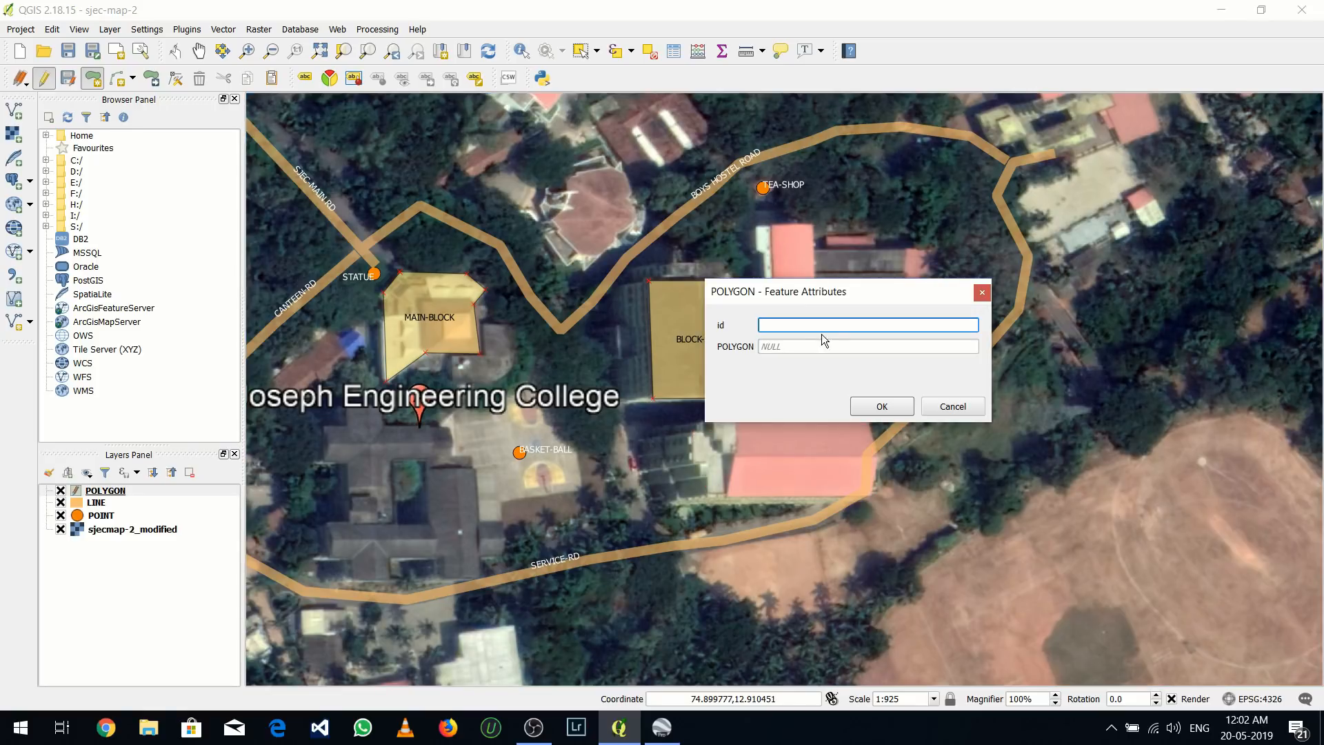
# Give the long pink-roofed building's polygon id 3 and the POLYGON value BLOCK-3, and save its attributes
pyautogui.write('3')
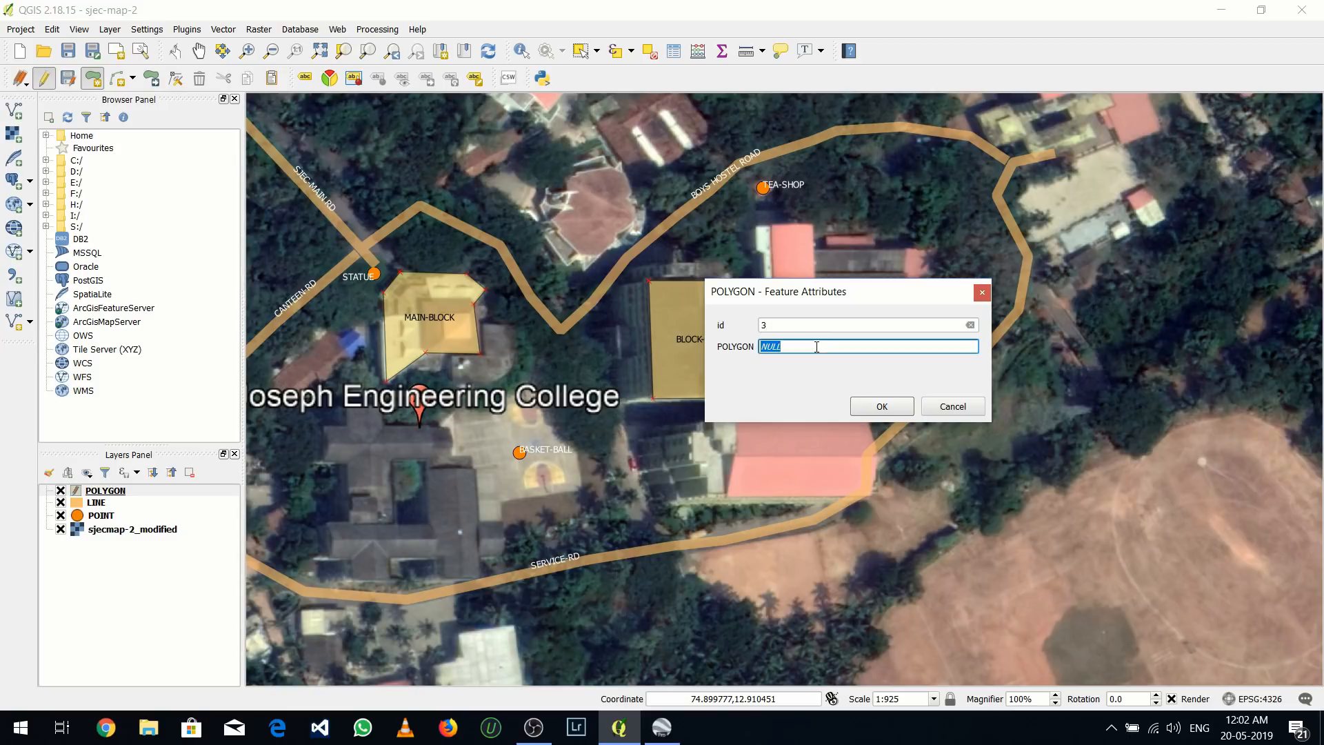
pyautogui.click(816, 347)
pyautogui.write('BLOCK-3')
pyautogui.click(880, 406)
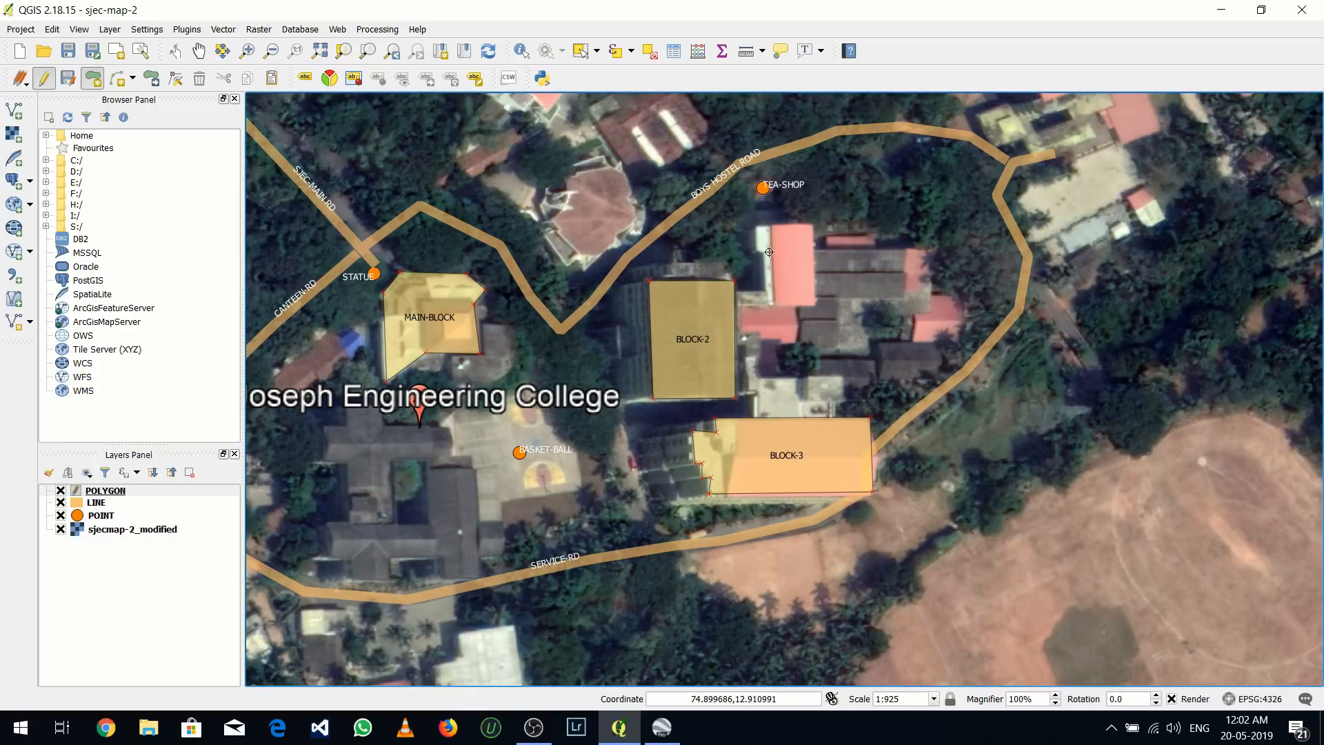
# Digitize the outline of the L-shaped pink-roofed building south of TEA-SHOP and finish the polygon
pyautogui.click(813, 225)
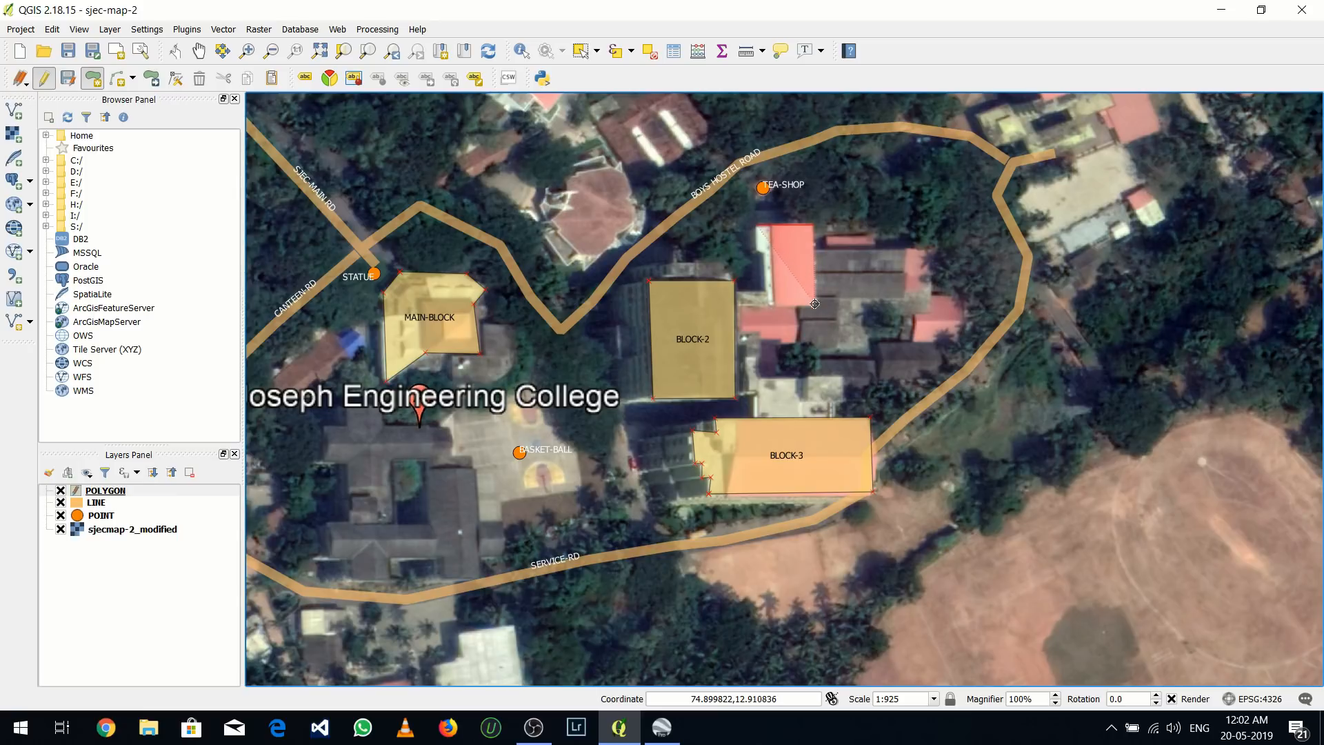
pyautogui.click(815, 305)
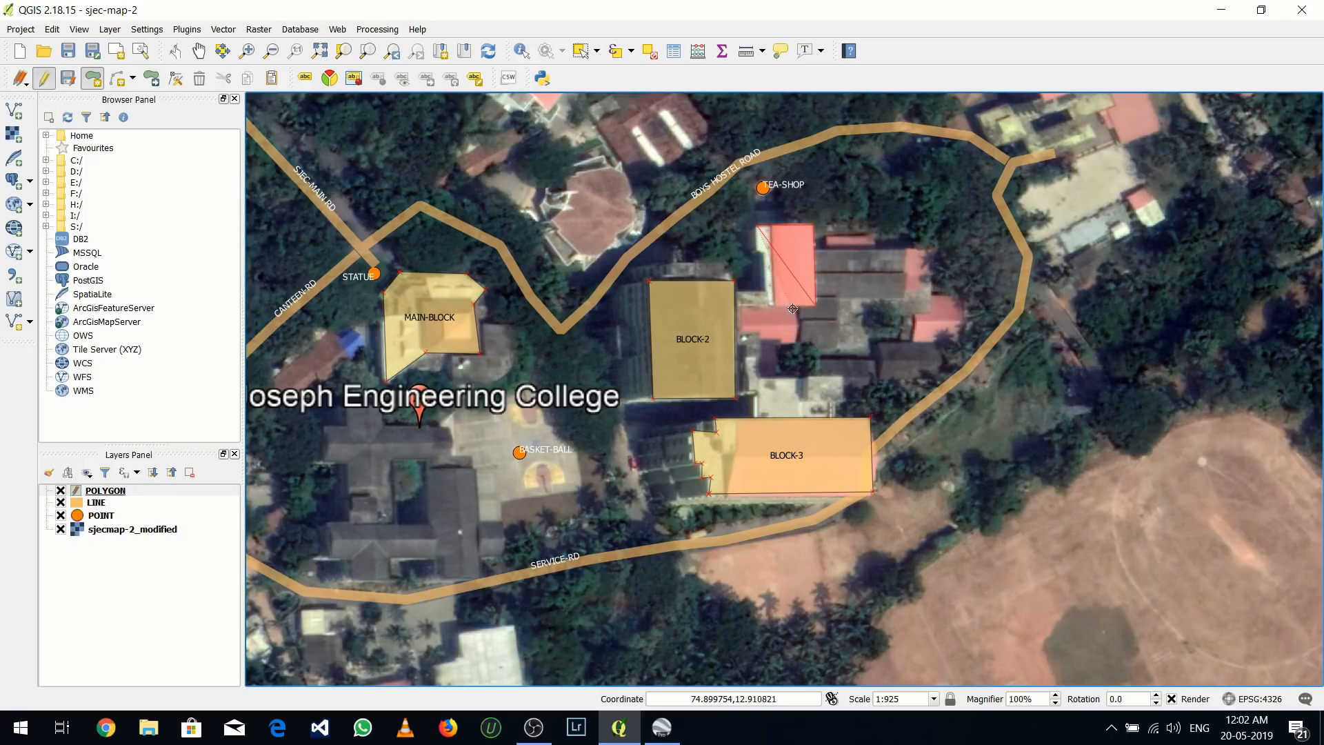
pyautogui.click(795, 306)
pyautogui.click(794, 342)
pyautogui.click(739, 340)
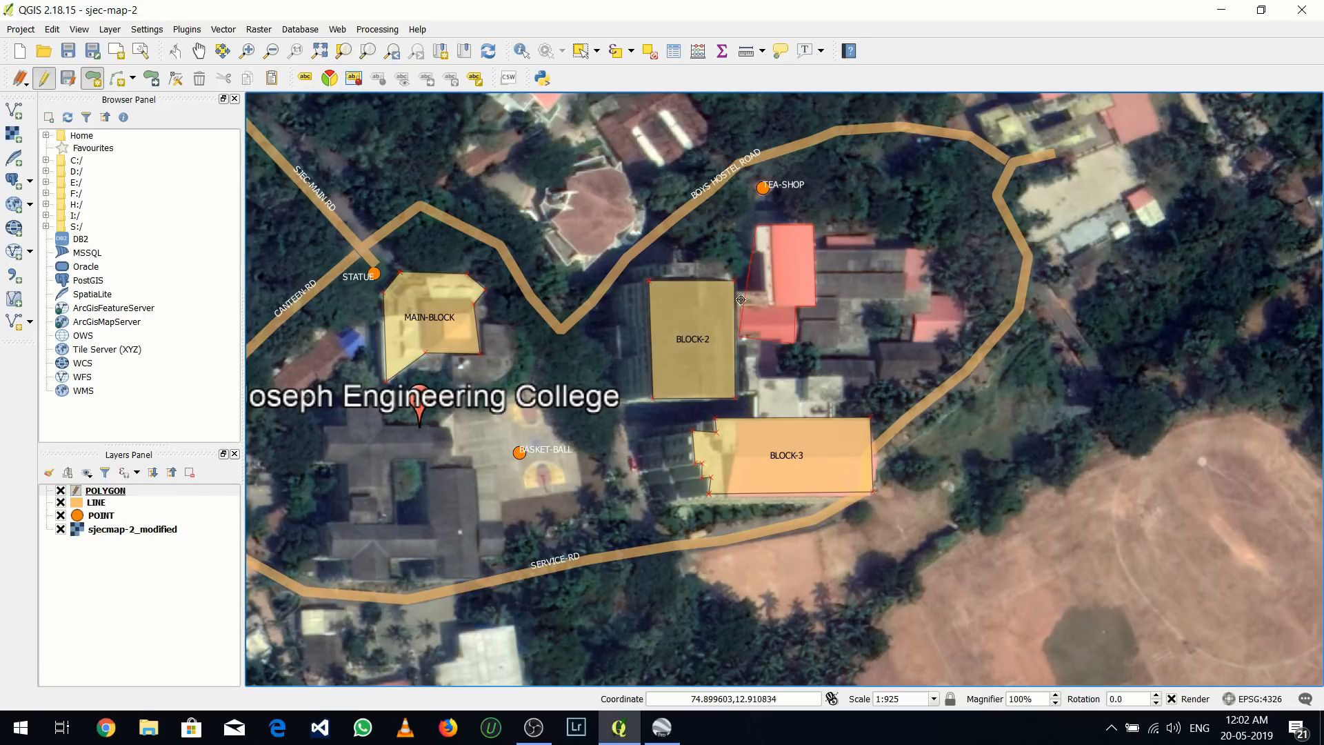
pyautogui.click(738, 292)
pyautogui.rightClick(757, 253)
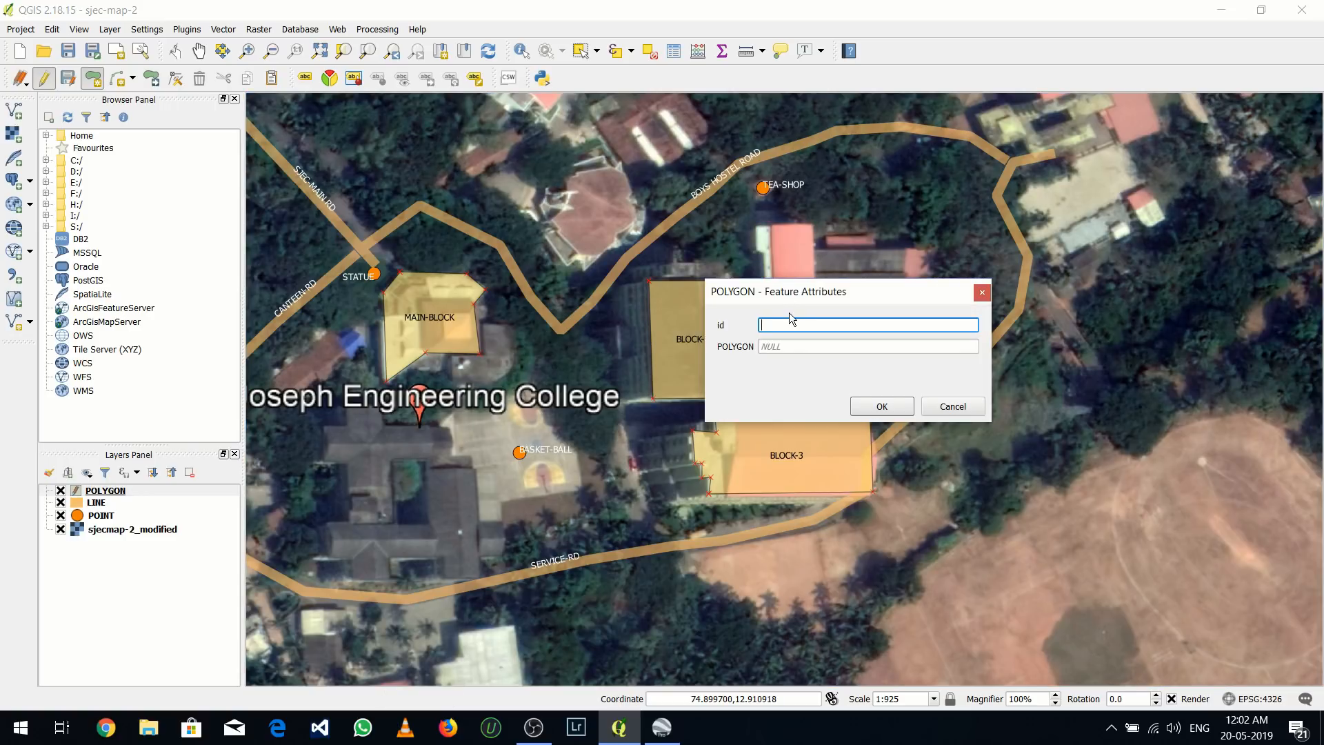
# Give the L-shaped building's polygon id 4 and the POLYGON value CIVIL-BLOCK, and save its attributes
pyautogui.write('4')
pyautogui.click(784, 348)
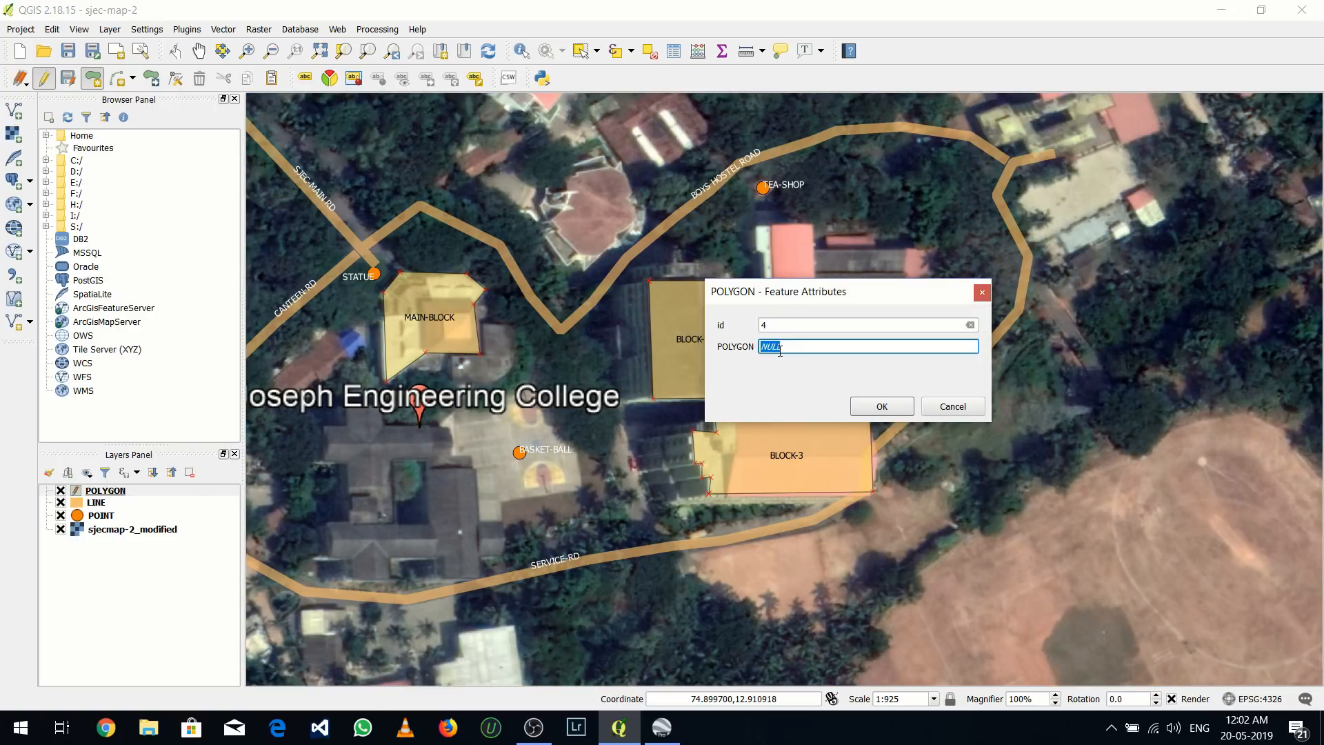
pyautogui.write('CIVIL-BLOCK')
pyautogui.click(880, 405)
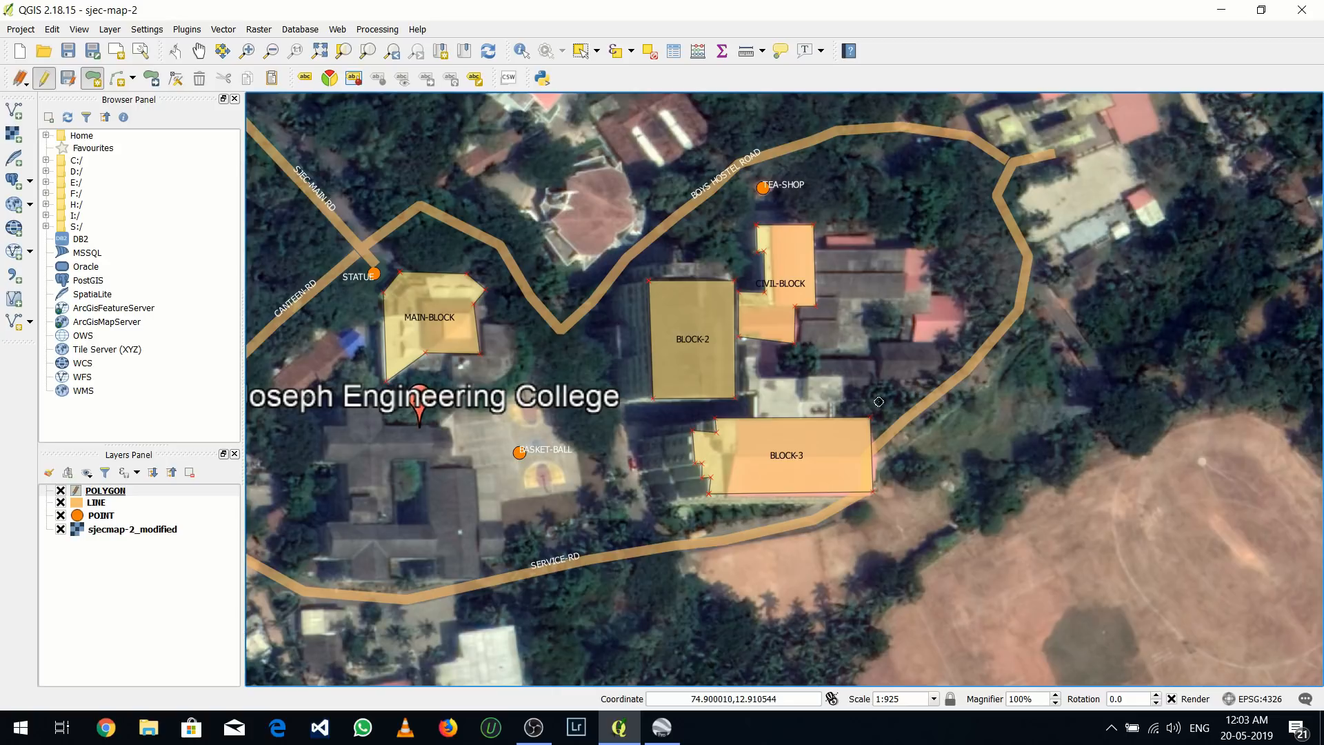
# Digitize the outline of the many-sided building northwest of BLOCK-2, beside the bend in the road, and finish the polygon
pyautogui.click(542, 206)
pyautogui.click(604, 157)
pyautogui.click(631, 194)
pyautogui.click(637, 220)
pyautogui.click(584, 268)
pyautogui.rightClick(545, 202)
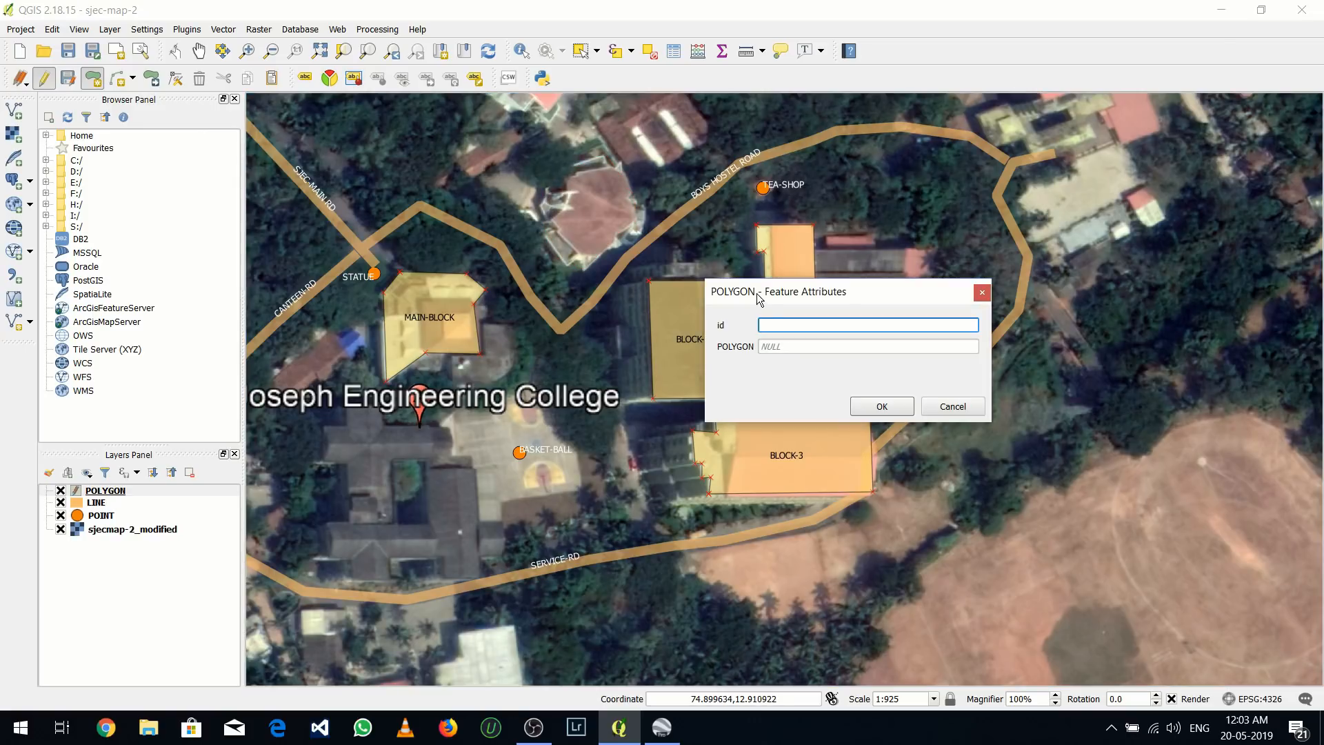
# Give the many-sided building's polygon id 5 and the POLYGON value CHAPEL, and save its attributes
pyautogui.write('5')
pyautogui.click(789, 344)
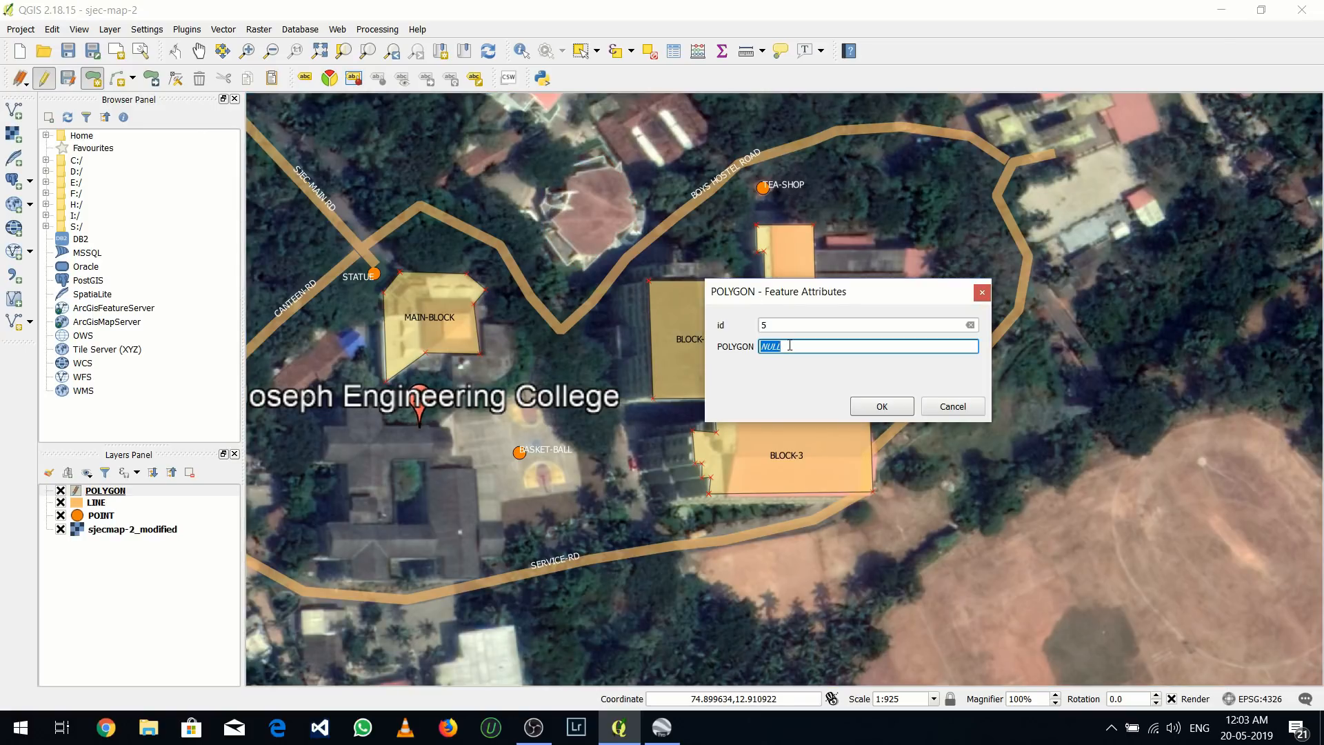
pyautogui.write('CHAPEL')
pyautogui.click(881, 407)
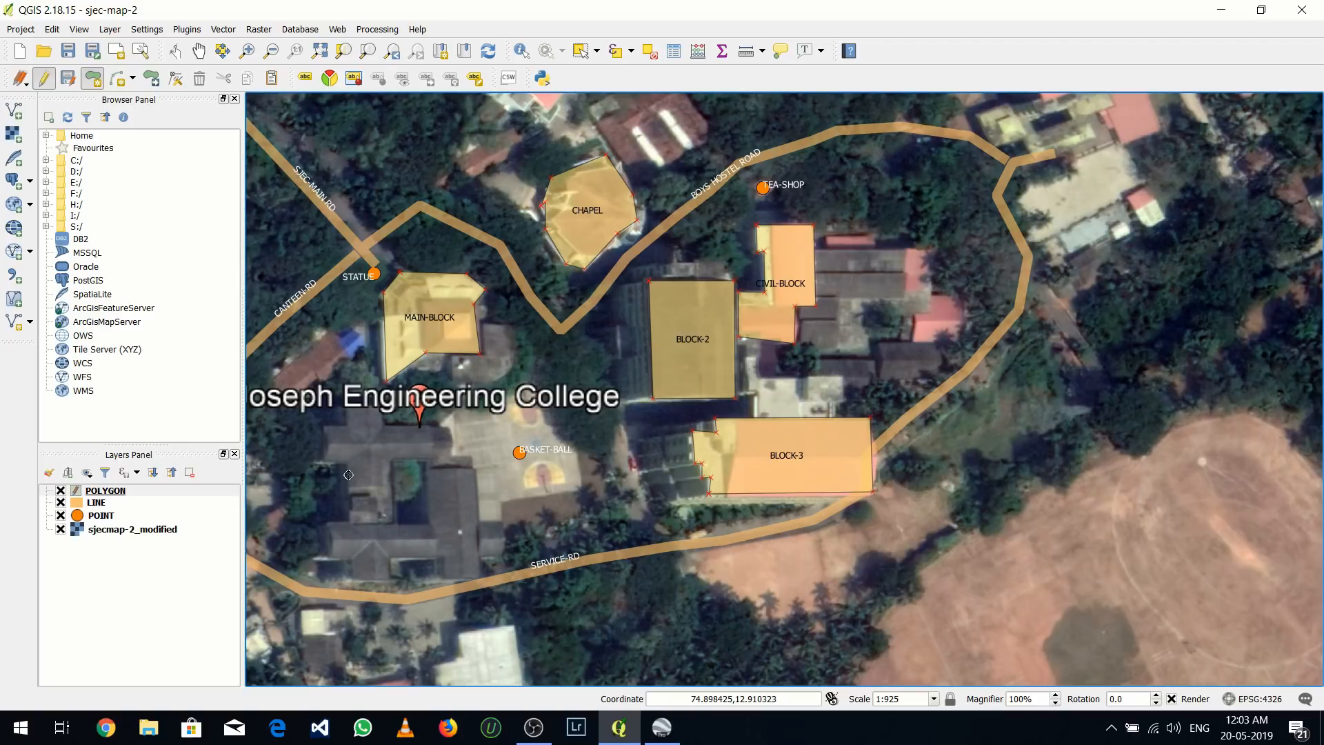
# In the POLYGON attribute table's field calculator, define a virtual field AREAD as a decimal number with precision 3
pyautogui.click(104, 491)
pyautogui.rightClick(104, 491)
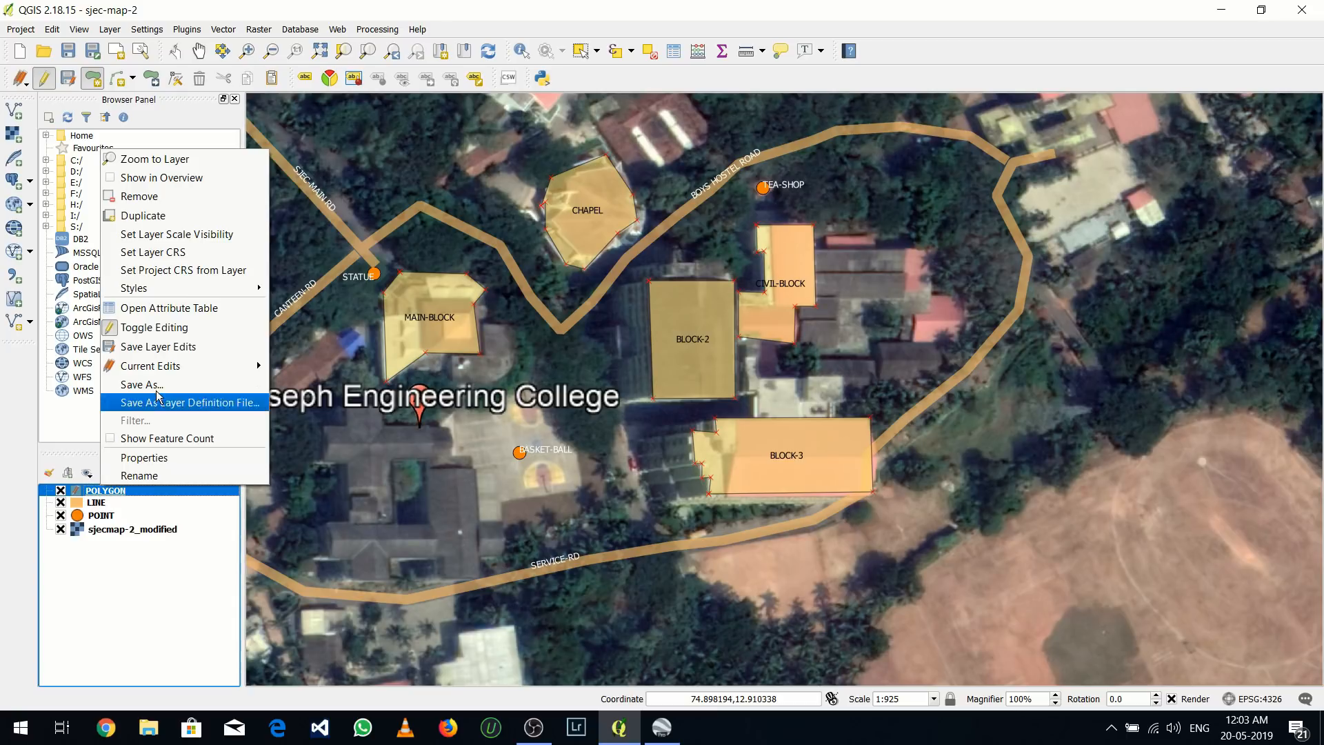
pyautogui.click(178, 314)
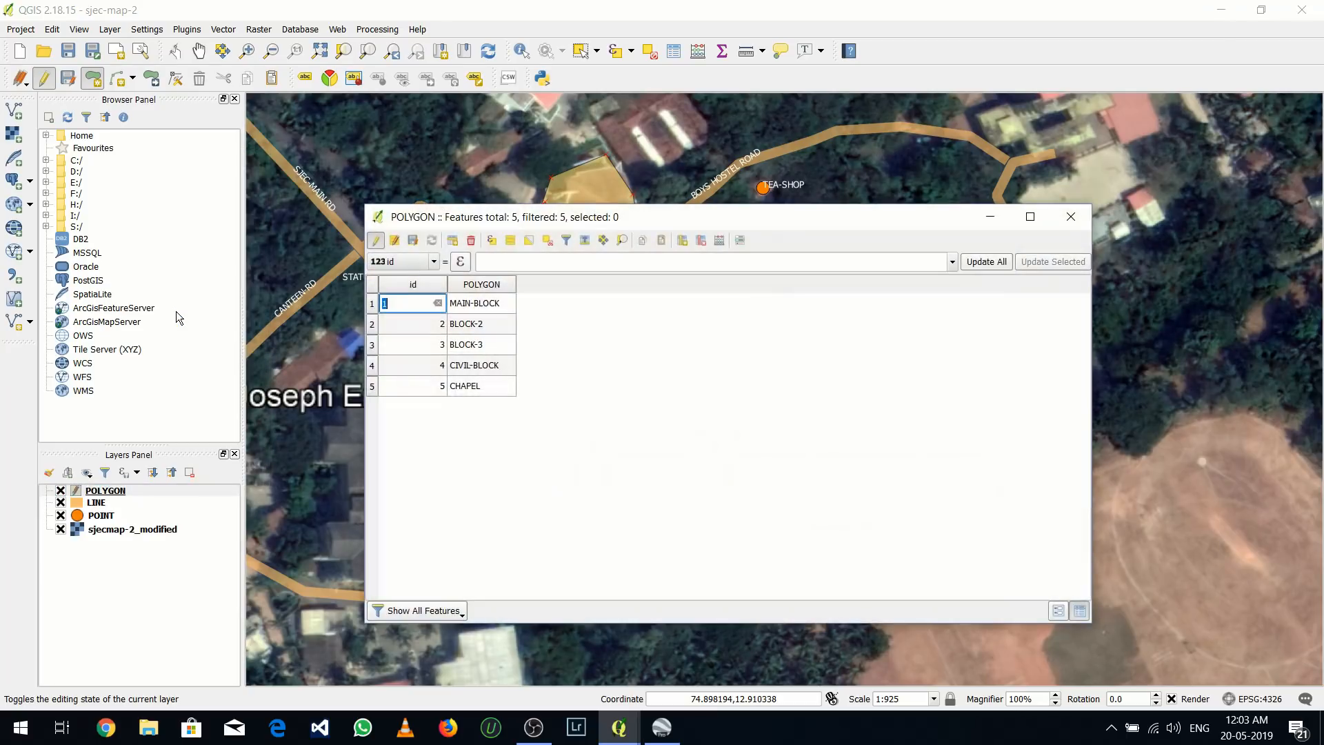
pyautogui.click(714, 242)
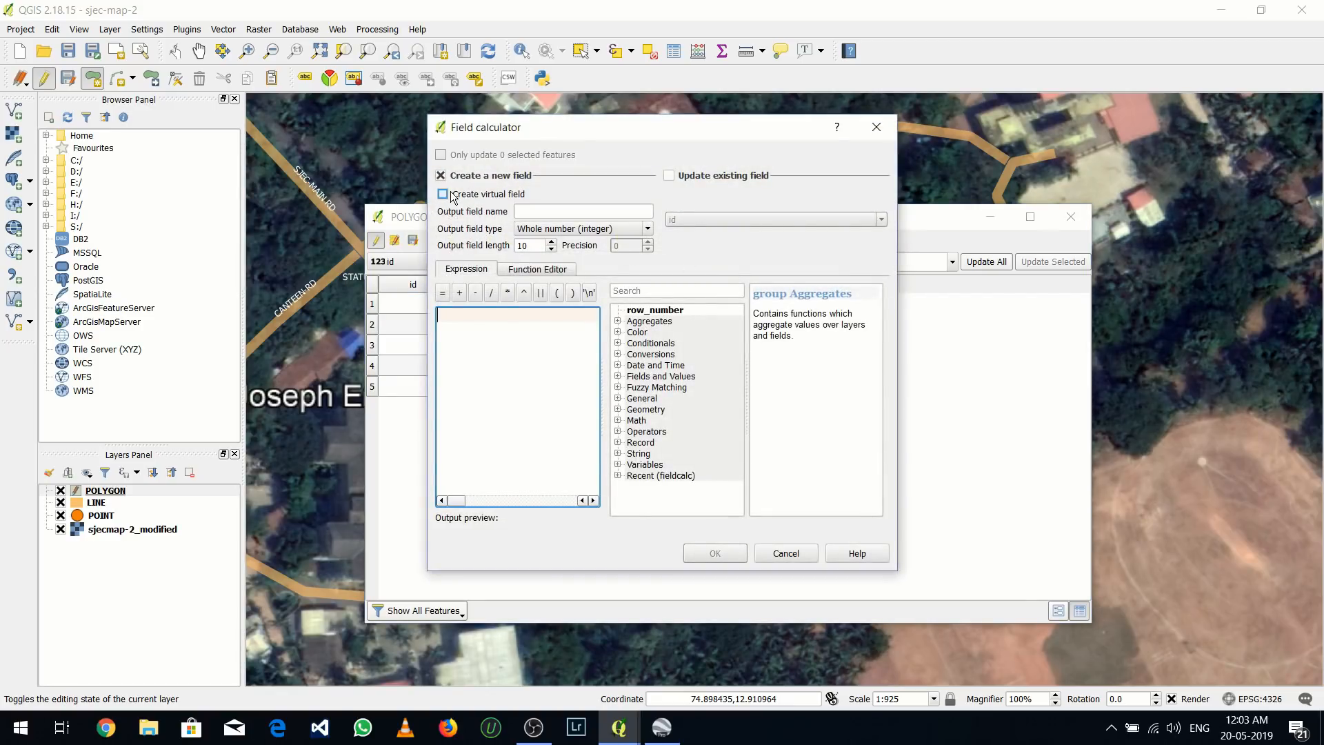
pyautogui.click(451, 194)
pyautogui.click(513, 213)
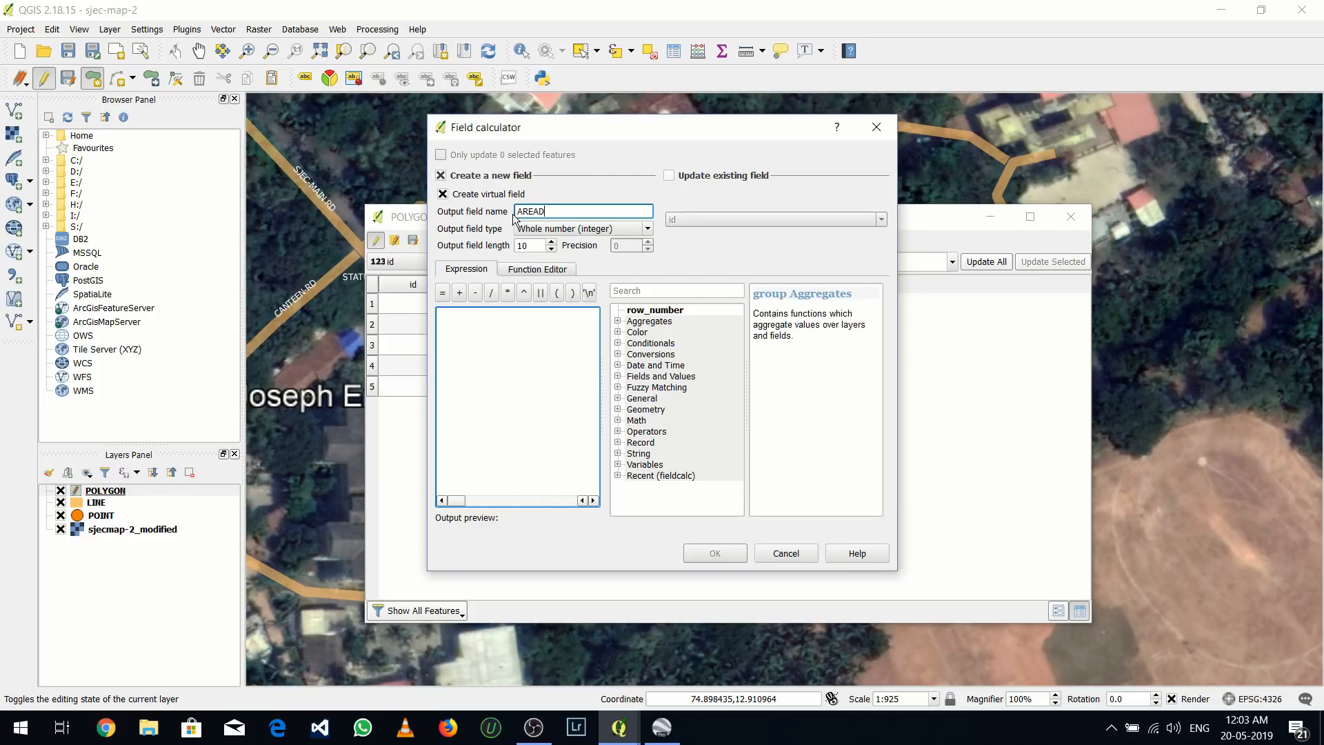
pyautogui.click(582, 228)
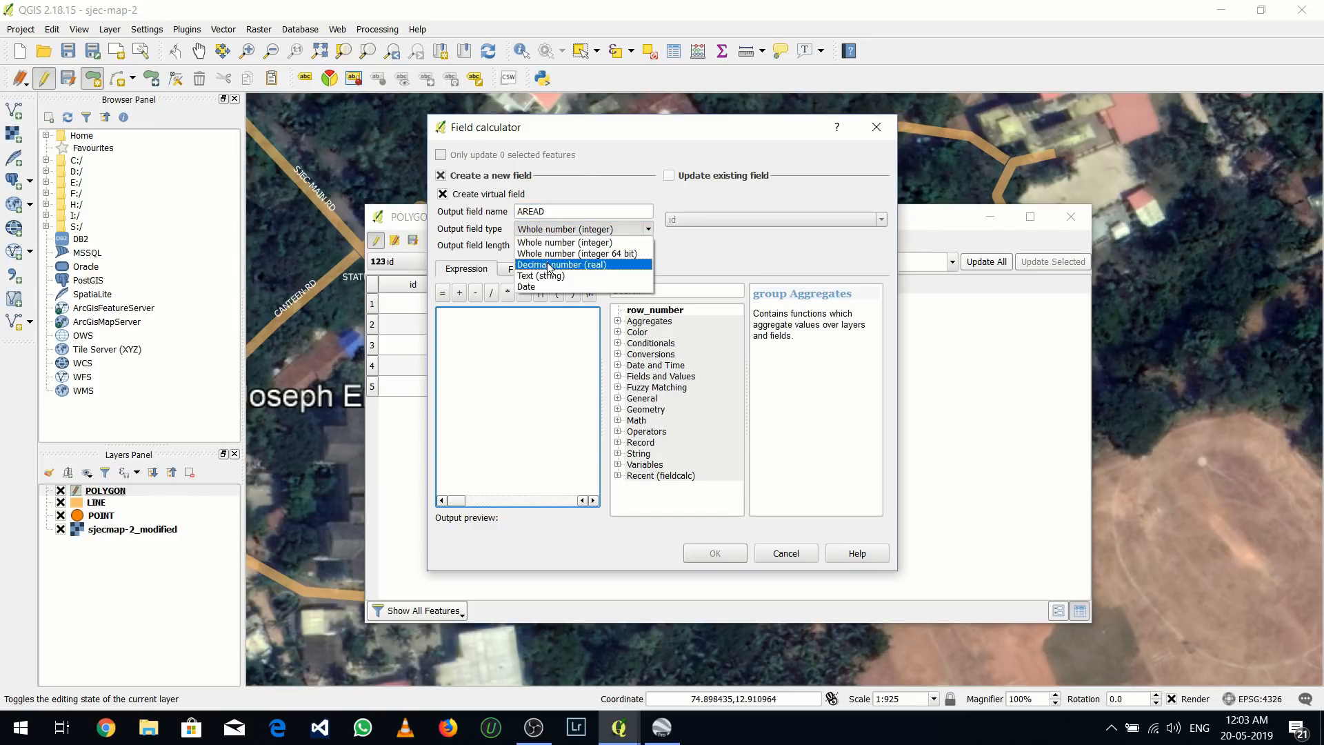
pyautogui.click(559, 254)
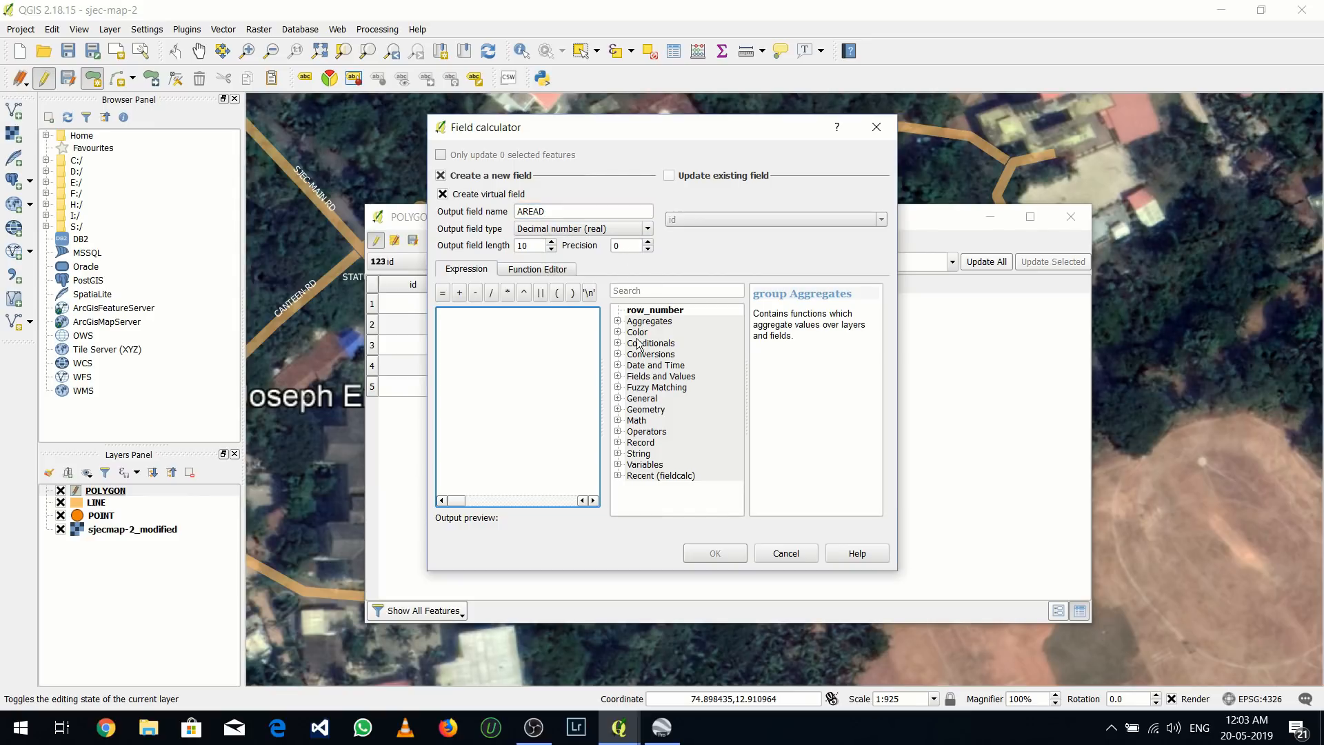
pyautogui.click(647, 242)
pyautogui.click(647, 242)
# Use the geometry function $area as the AREAD expression, create the field, and close the attribute table
pyautogui.click(618, 410)
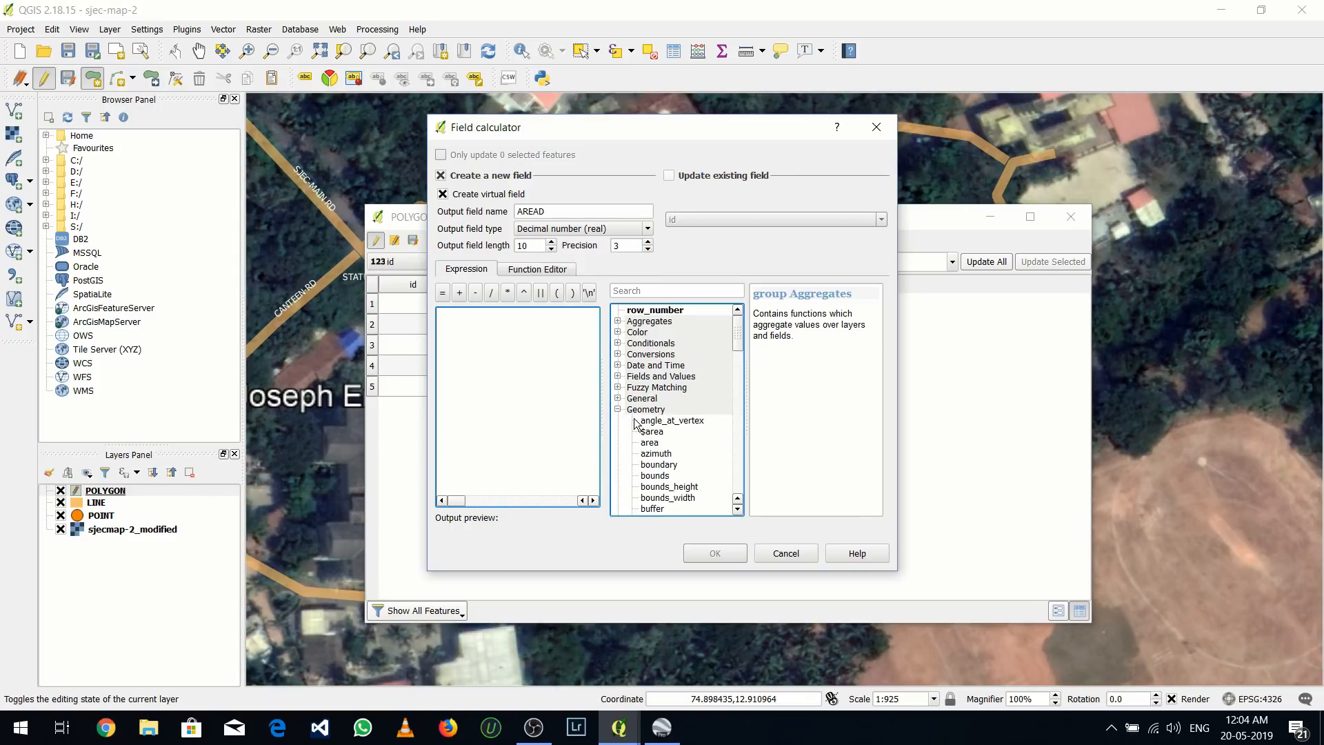
pyautogui.scroll(-1, 639, 420)
pyautogui.doubleClick(648, 399)
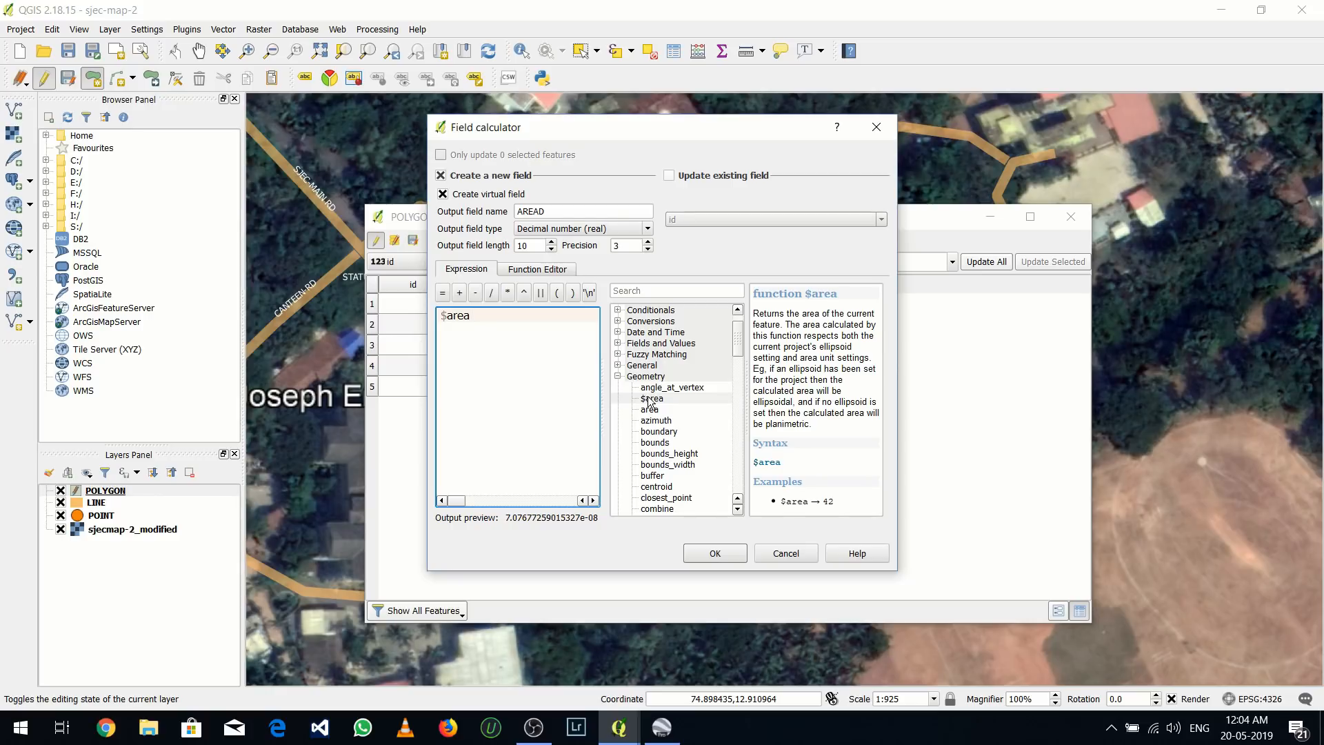
pyautogui.click(718, 551)
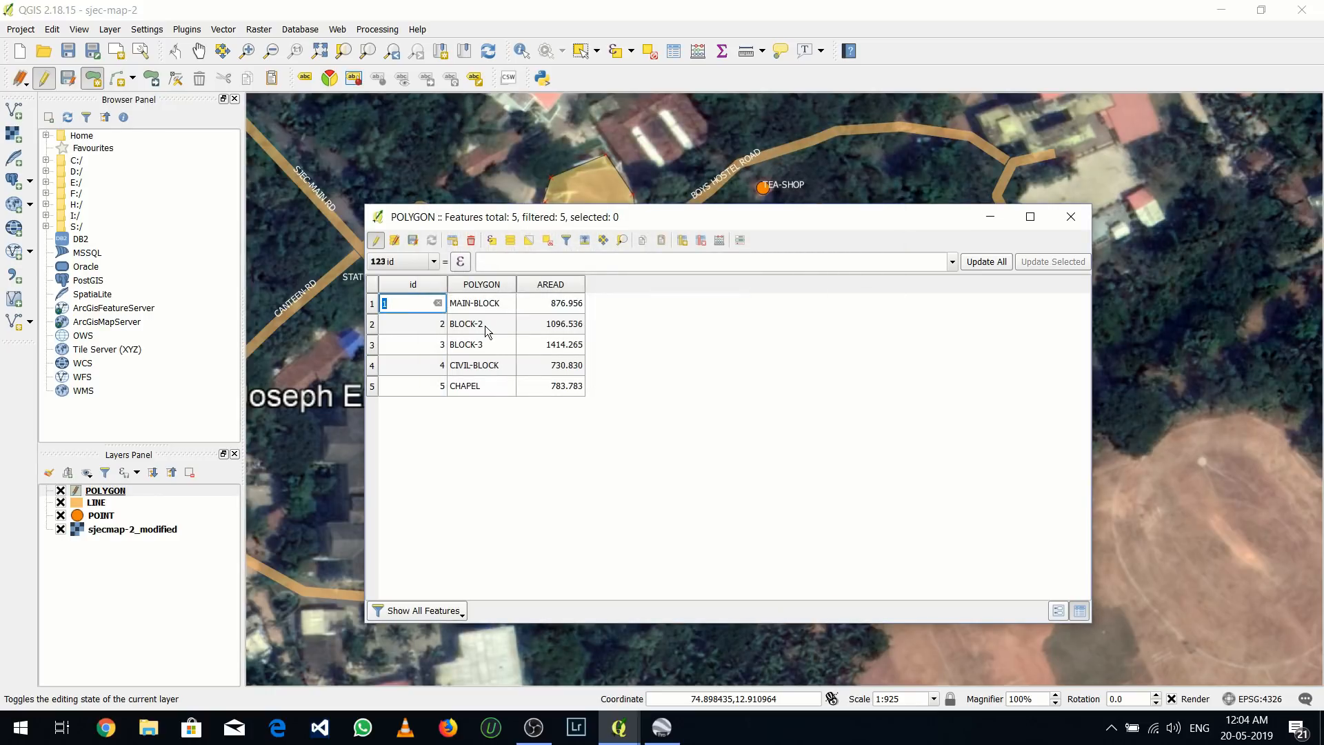
pyautogui.click(1064, 218)
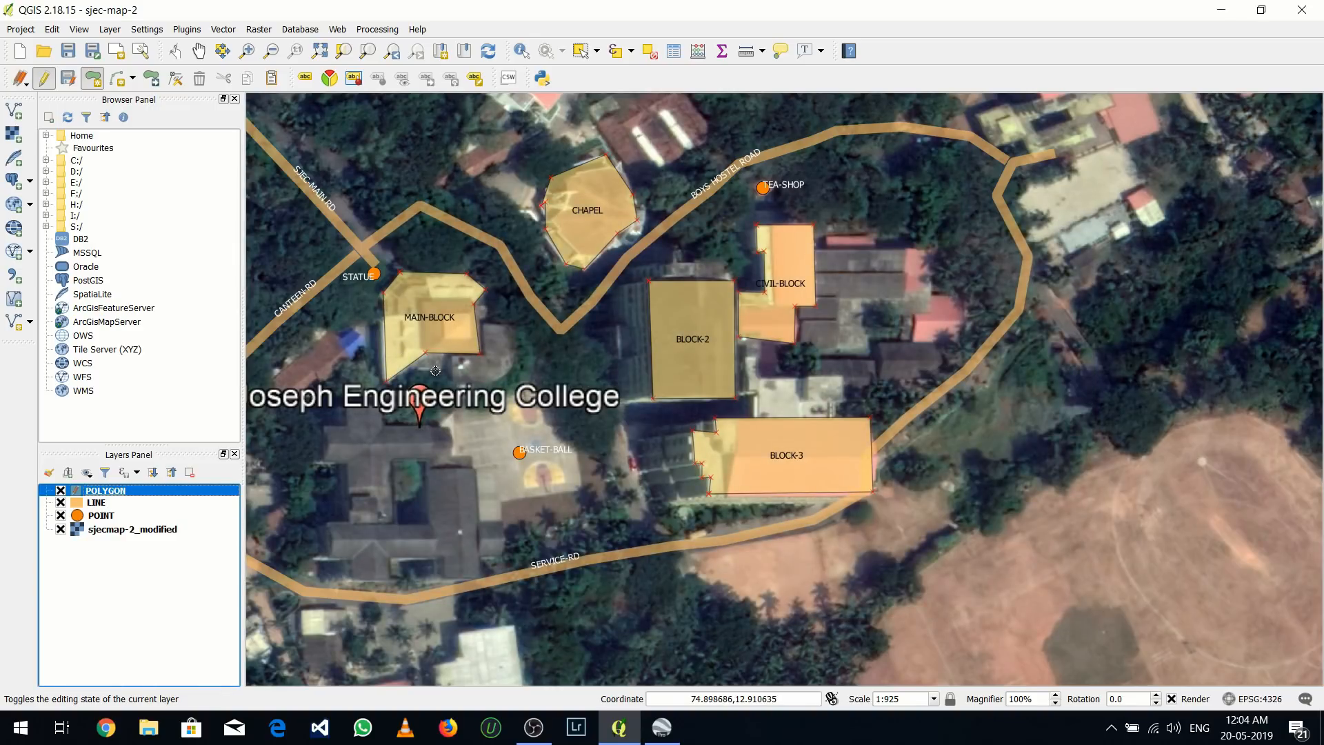
# Stop editing the POLYGON layer and save its changes
pyautogui.moveTo(431, 367); pyautogui.dragTo(532, 391)
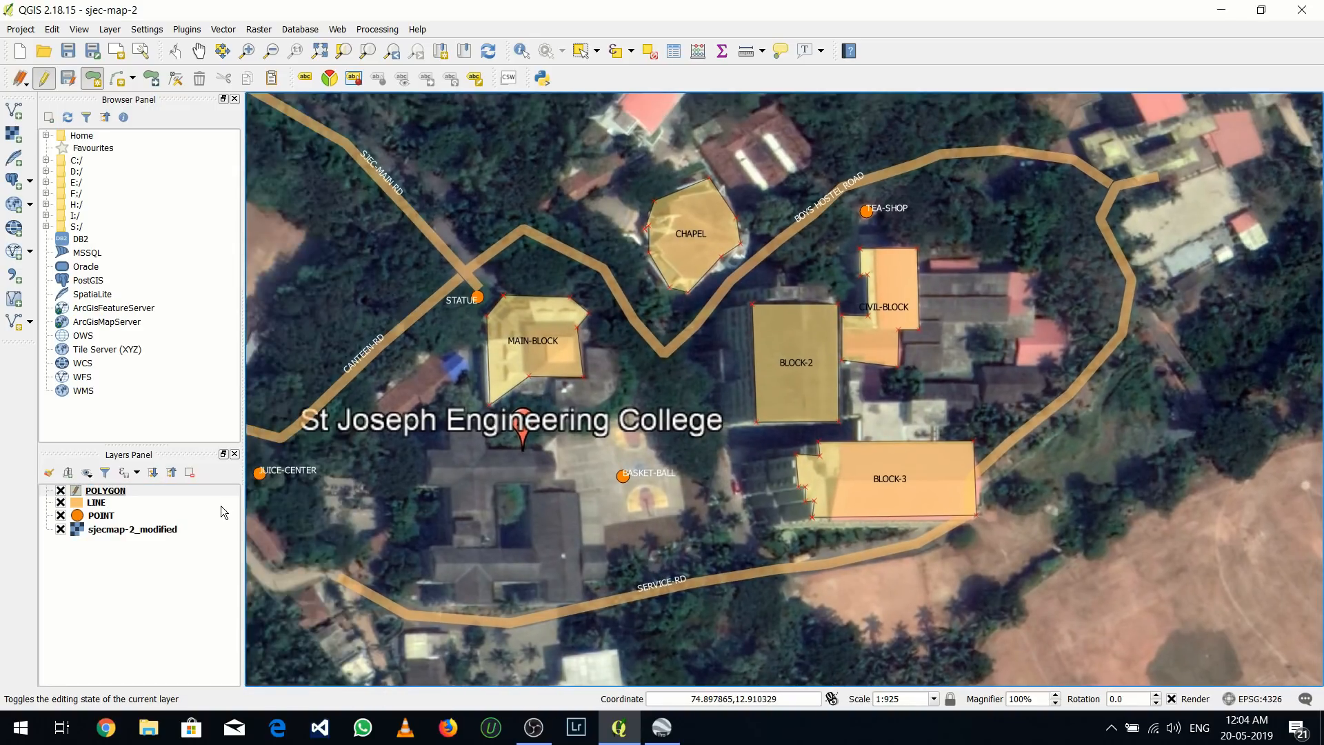
pyautogui.rightClick(144, 493)
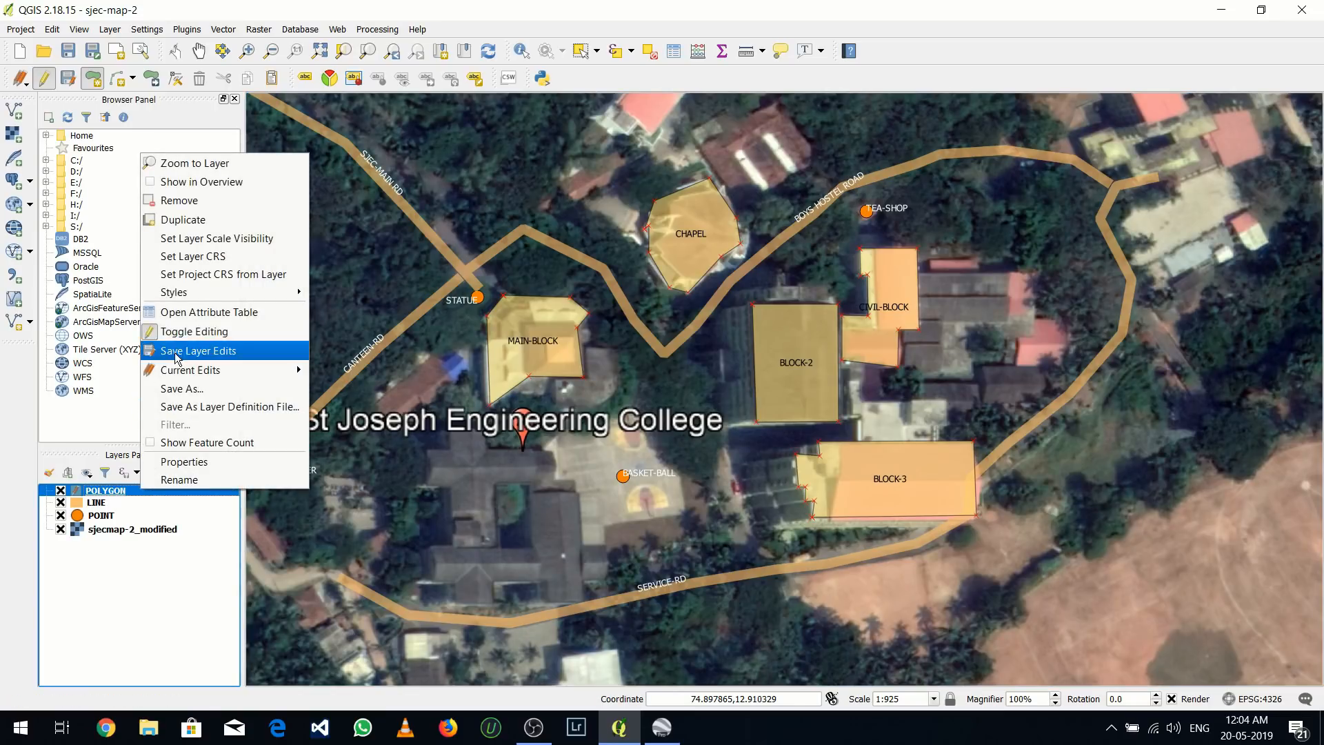
pyautogui.click(194, 331)
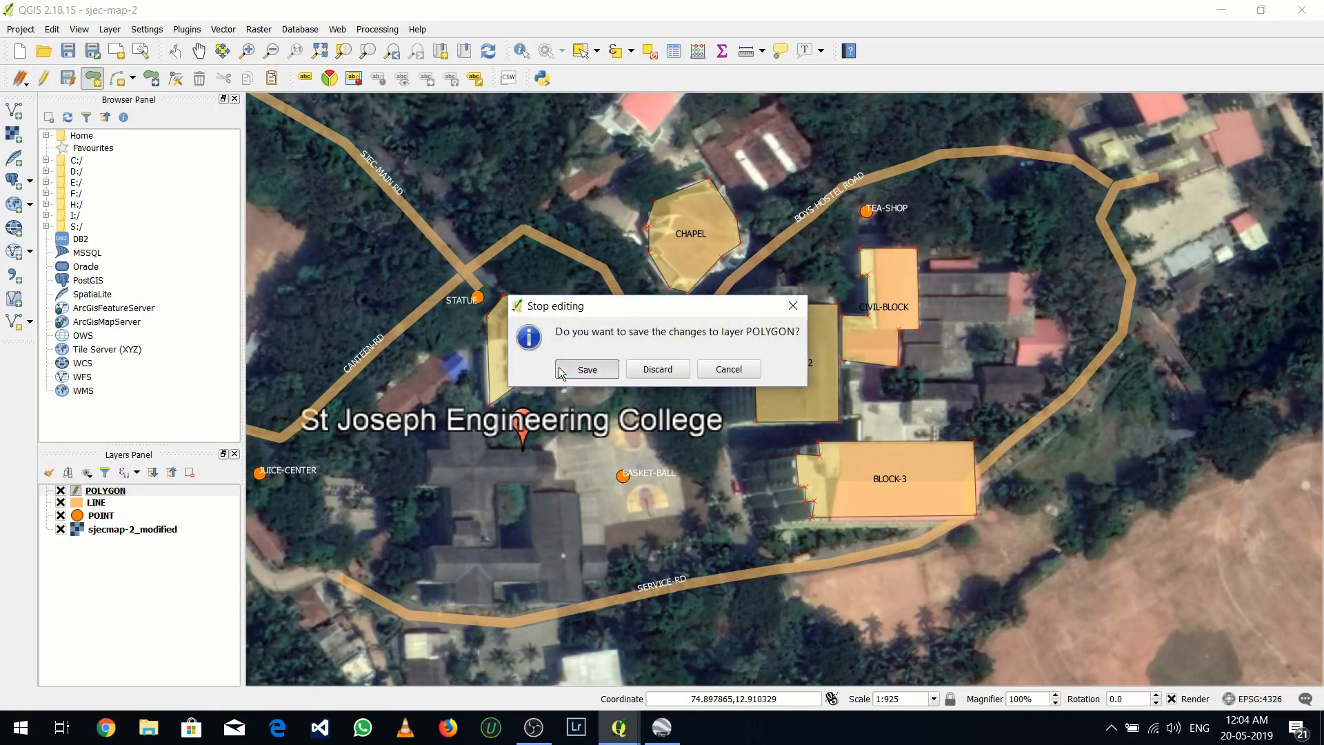
pyautogui.click(586, 369)
# Fit the whole georeferenced image in the canvas and create a new print composer titled SJEC-MAP2
pyautogui.scroll(-1, 510, 434)
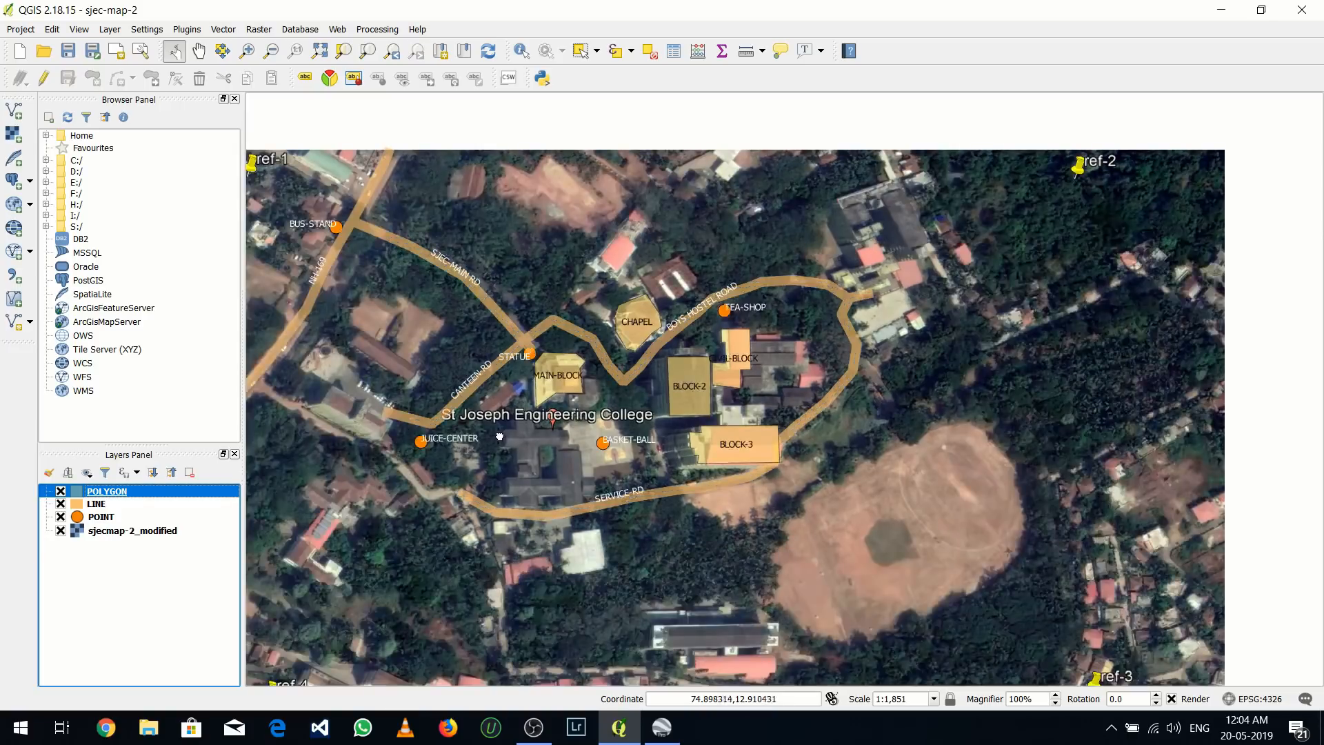
pyautogui.moveTo(510, 434); pyautogui.dragTo(501, 382)
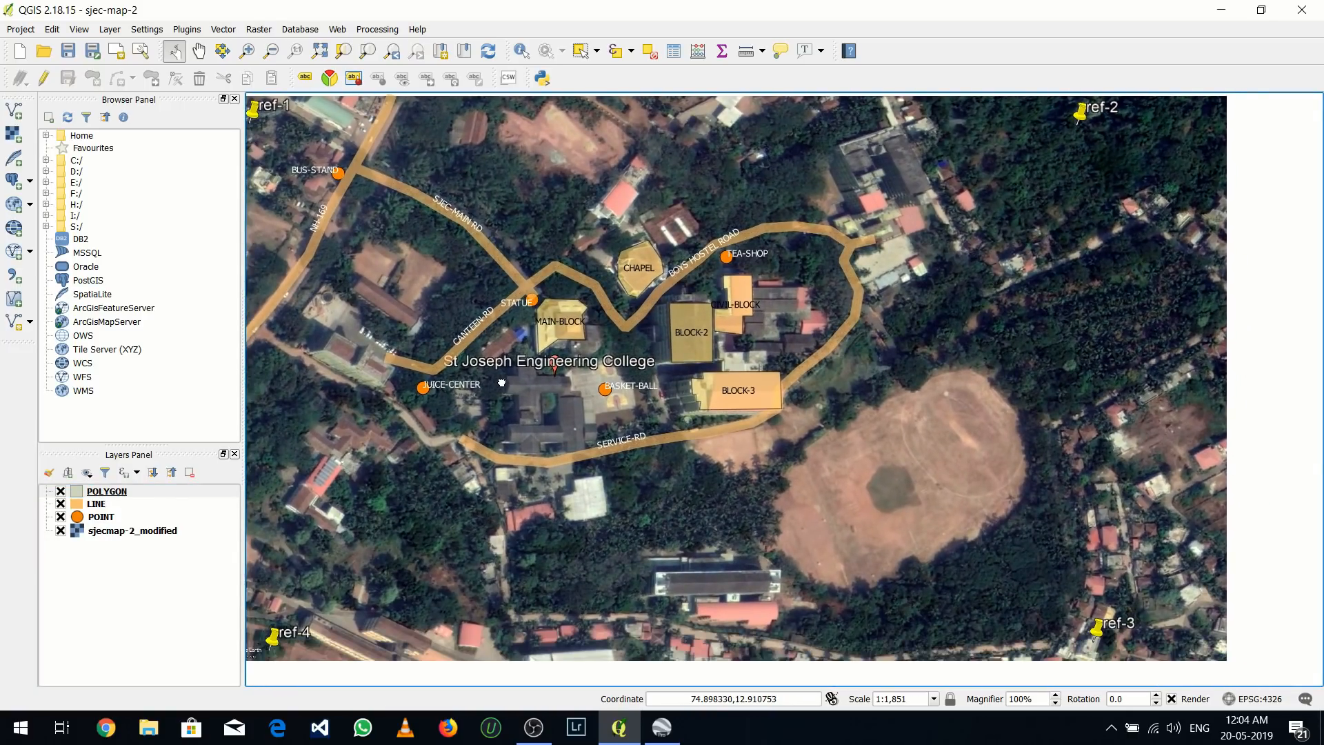
pyautogui.moveTo(502, 382)
pyautogui.mouseDown()
pyautogui.moveTo(562, 409)
pyautogui.moveTo(505, 382)
pyautogui.mouseUp()
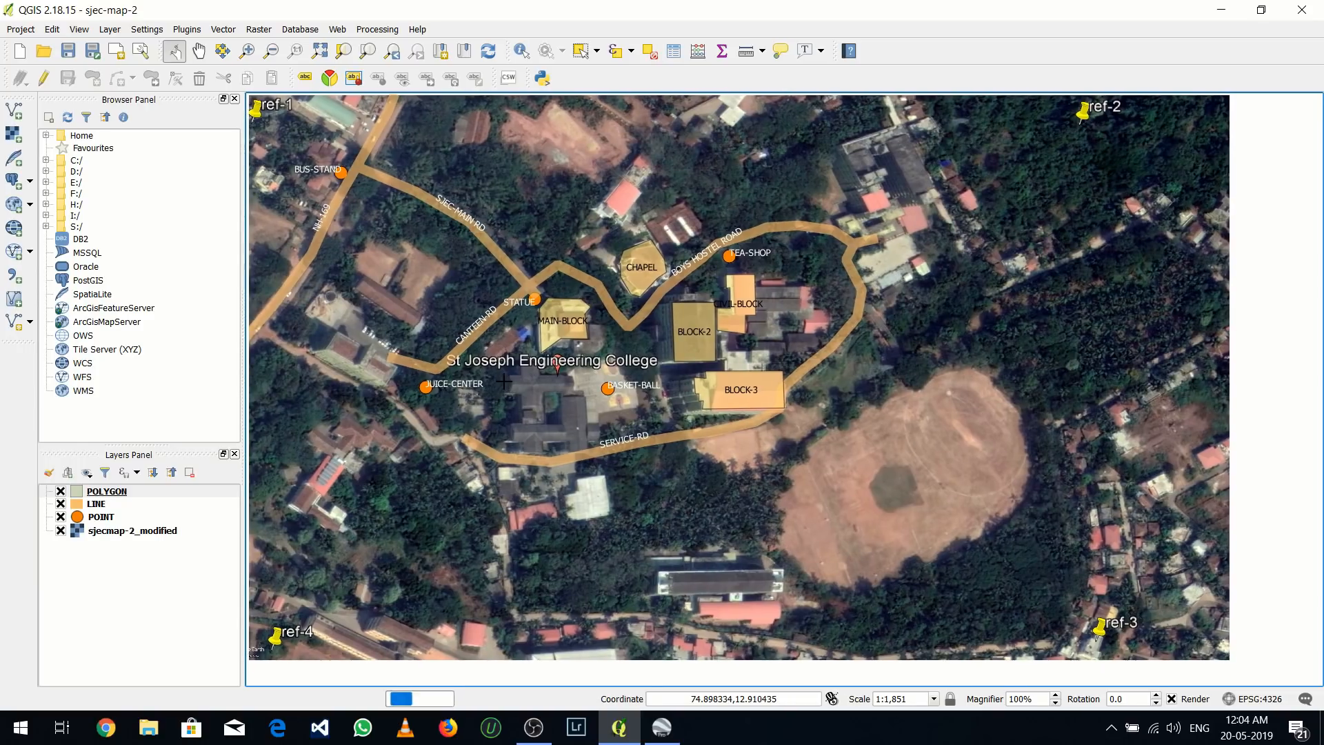
pyautogui.click(15, 31)
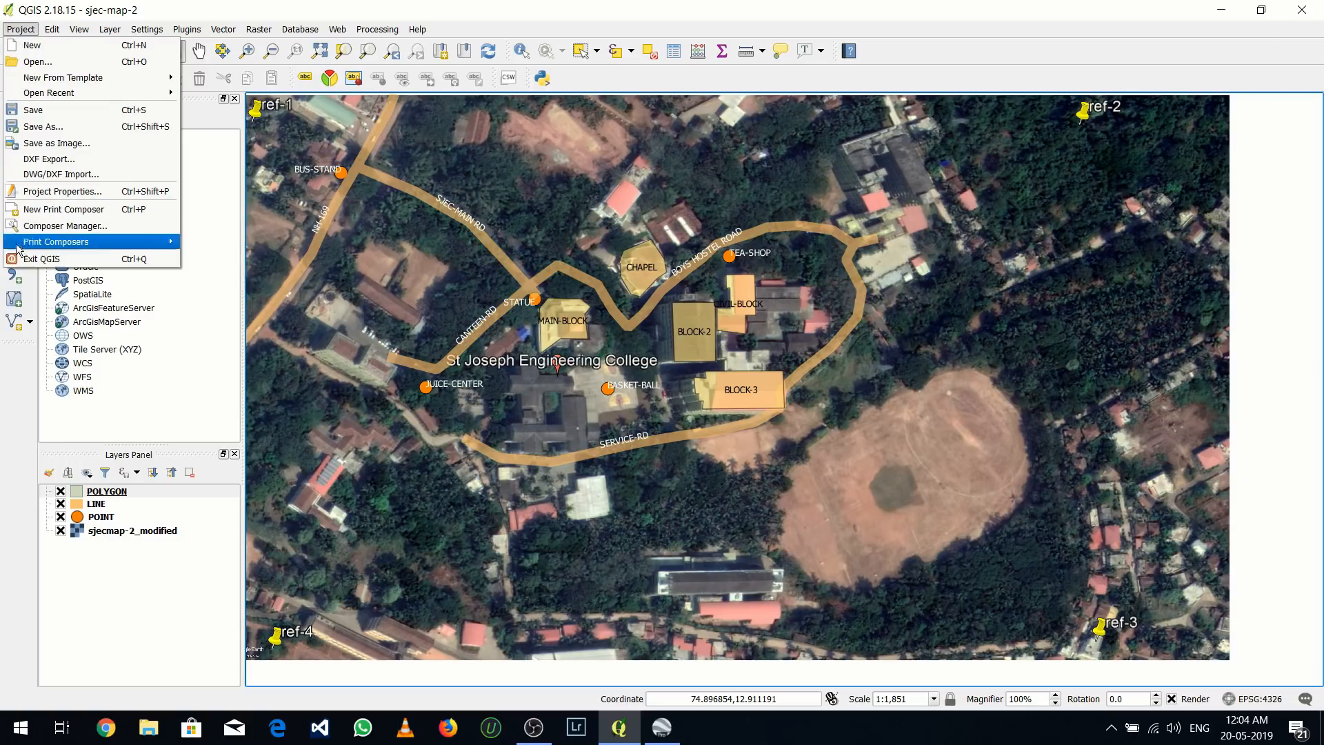
pyautogui.click(38, 213)
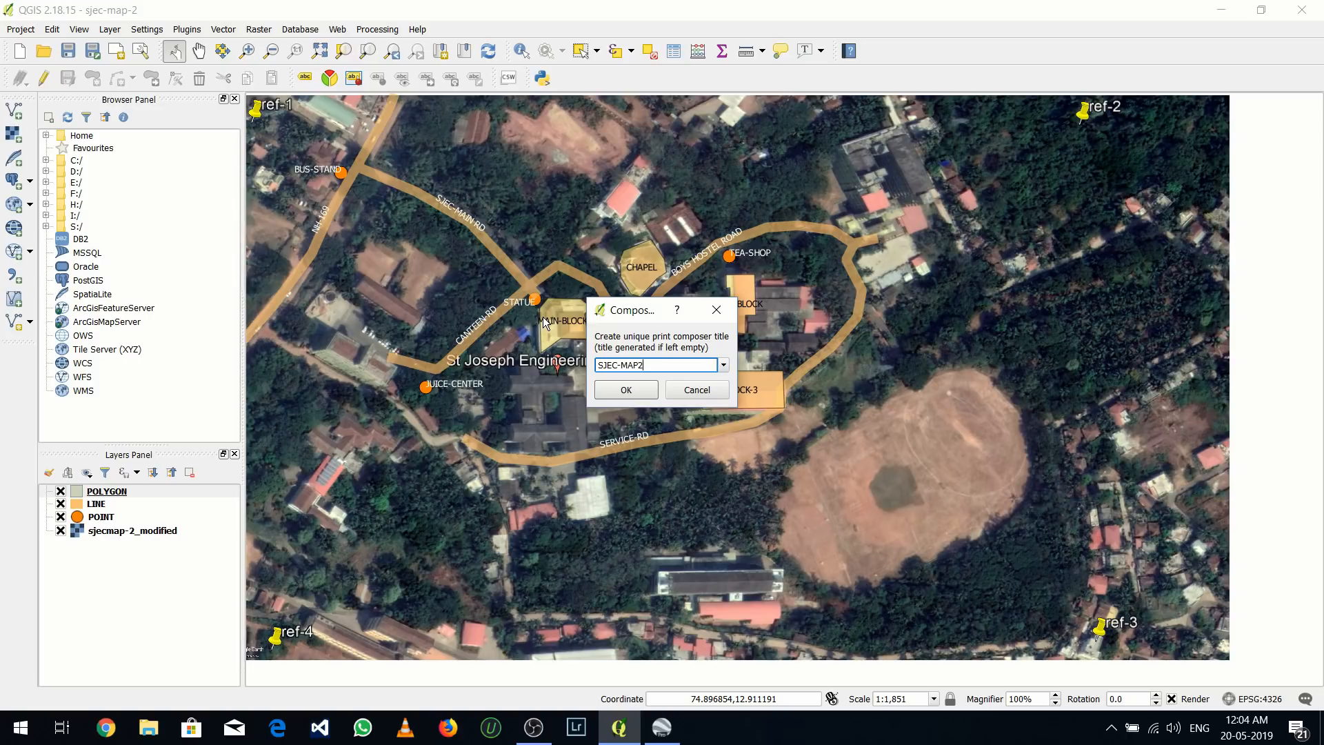
pyautogui.click(608, 391)
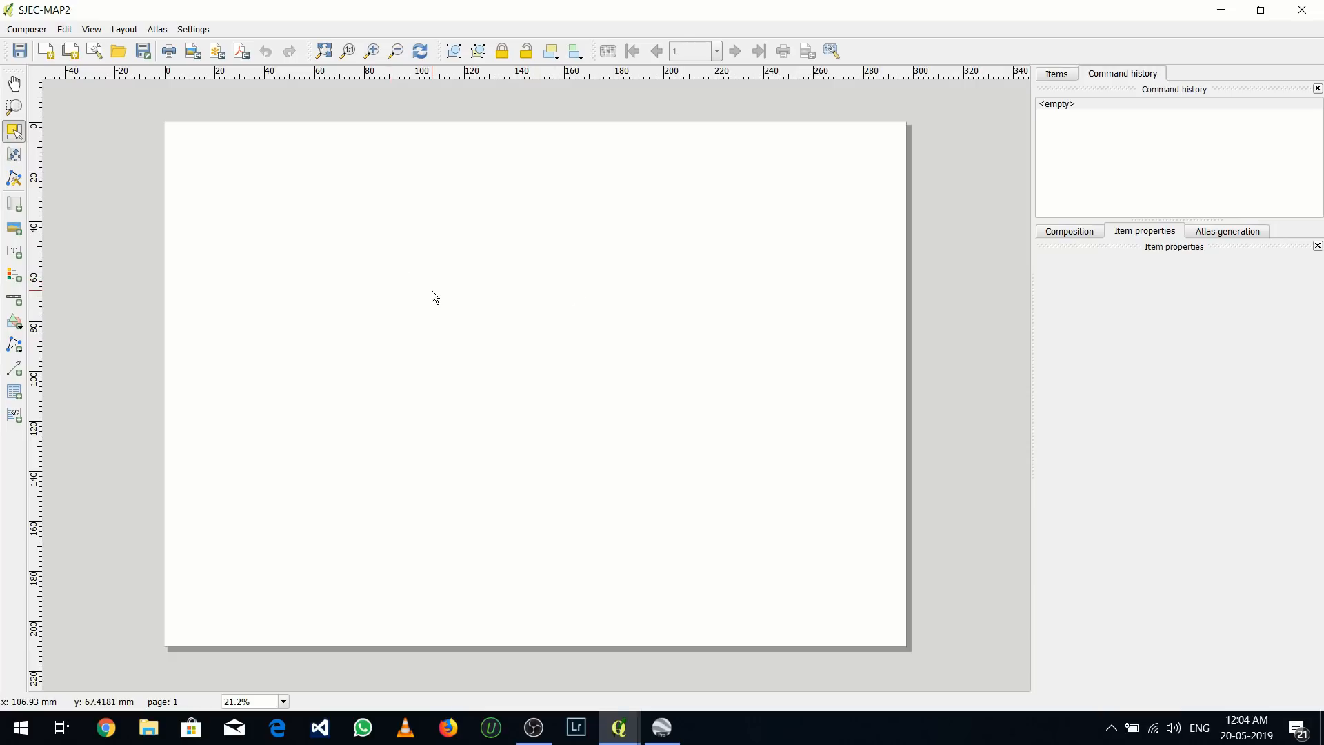
# Add a map to the composer page near its left edge and enlarge it to about 218 by 122 mm
pyautogui.click(117, 32)
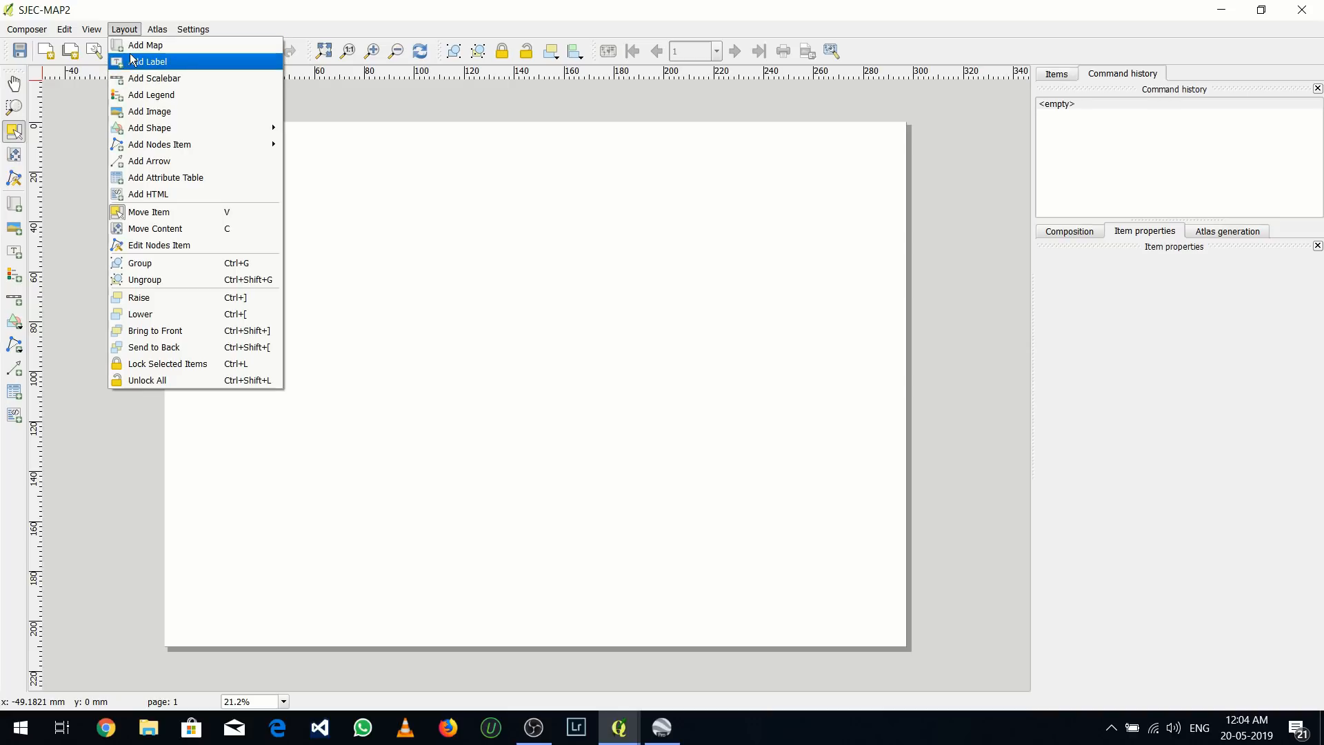
pyautogui.click(133, 47)
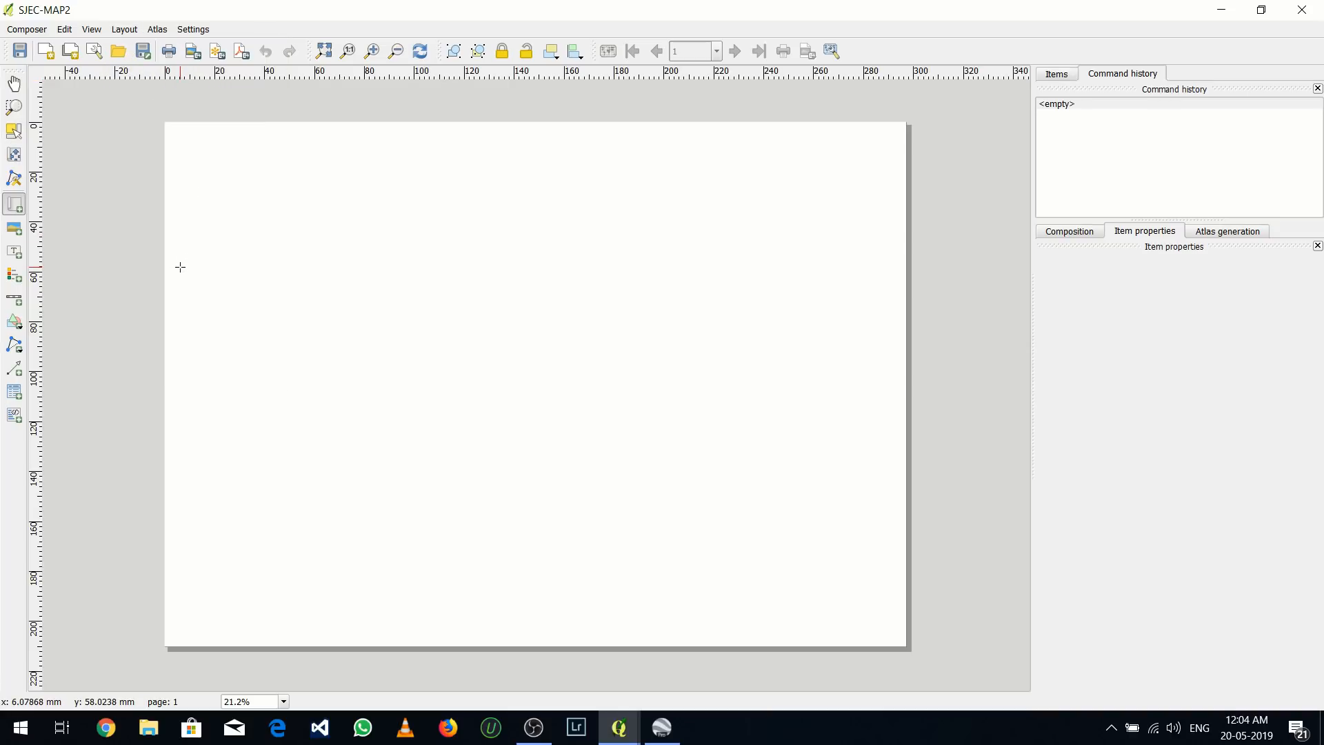
pyautogui.moveTo(180, 266); pyautogui.dragTo(552, 495)
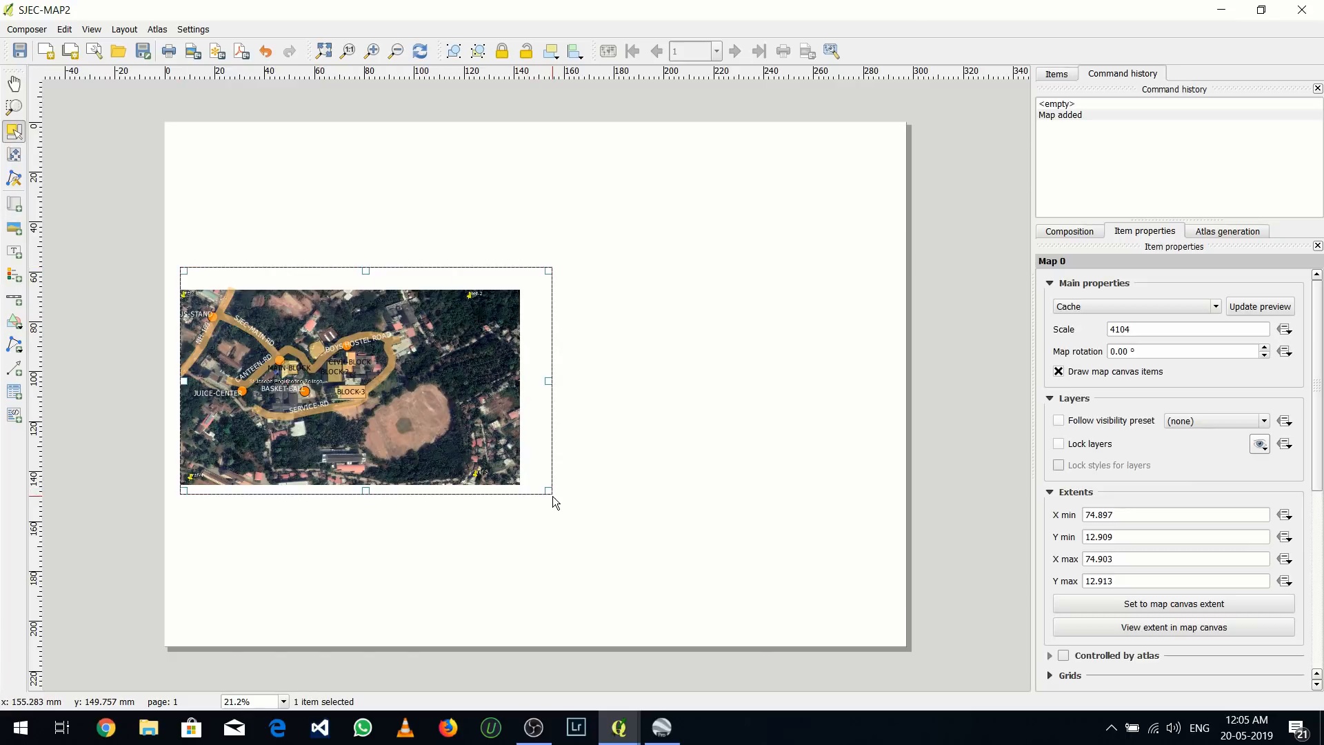
pyautogui.click(522, 469)
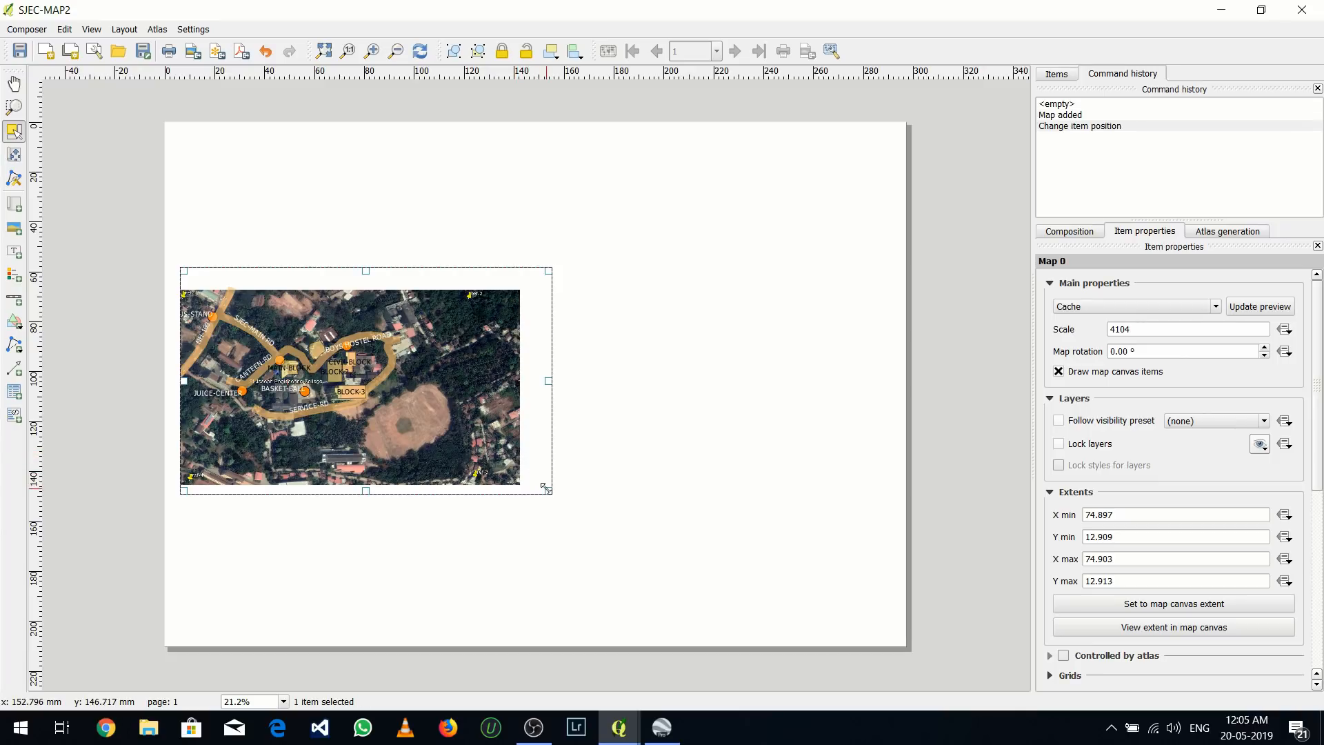
pyautogui.moveTo(549, 491); pyautogui.dragTo(652, 539)
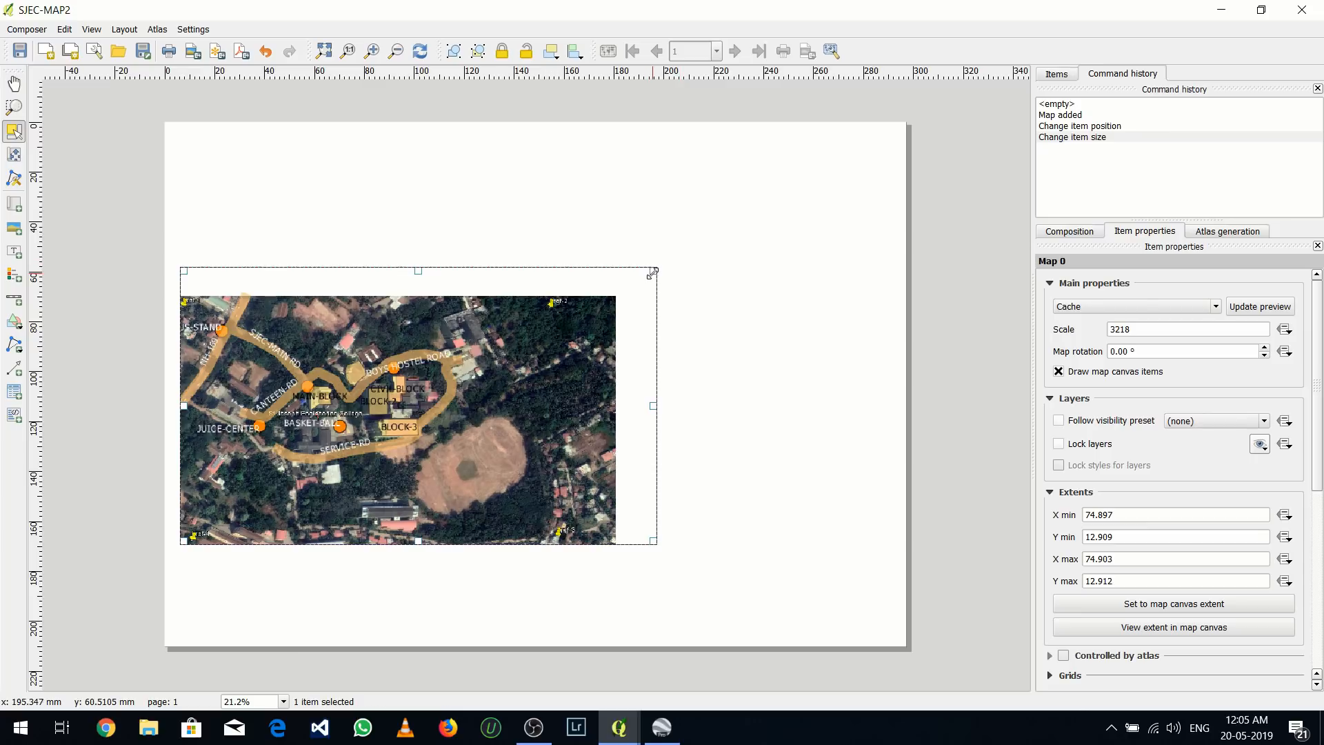
pyautogui.moveTo(652, 272); pyautogui.dragTo(722, 242)
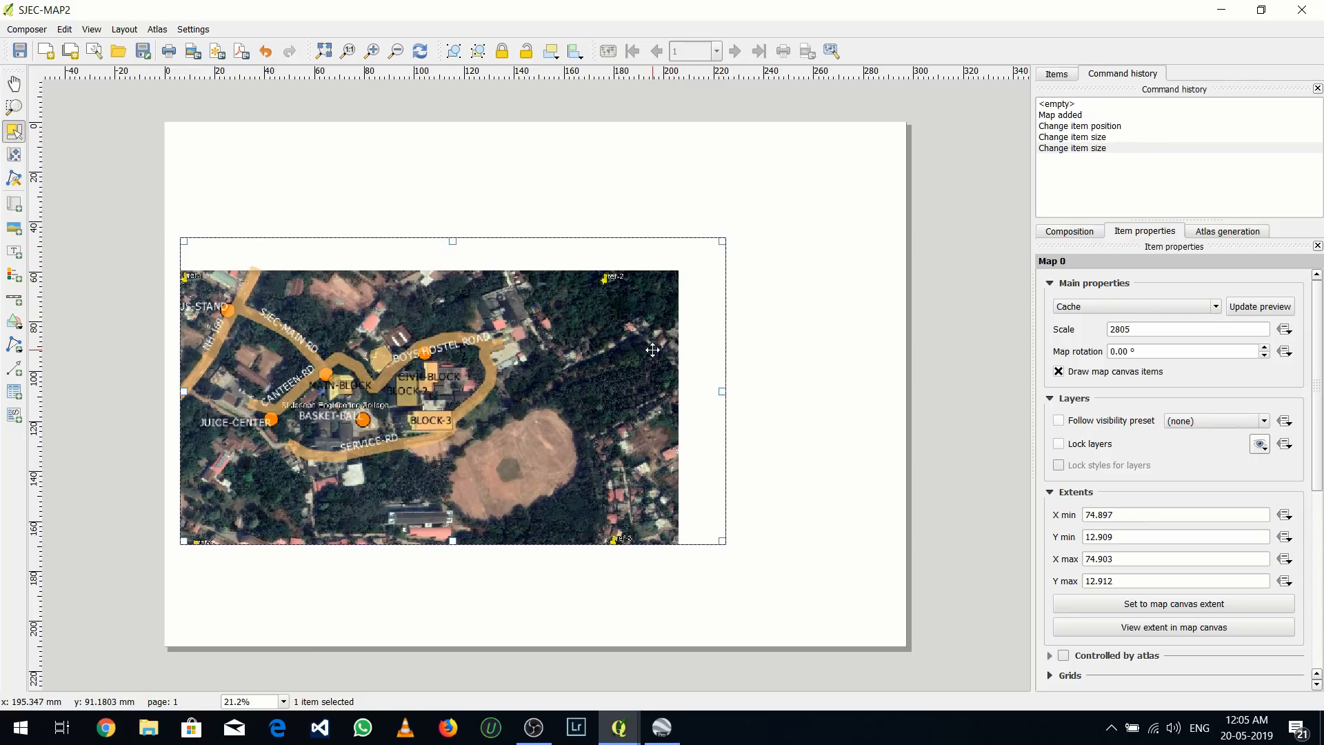
pyautogui.click(284, 217)
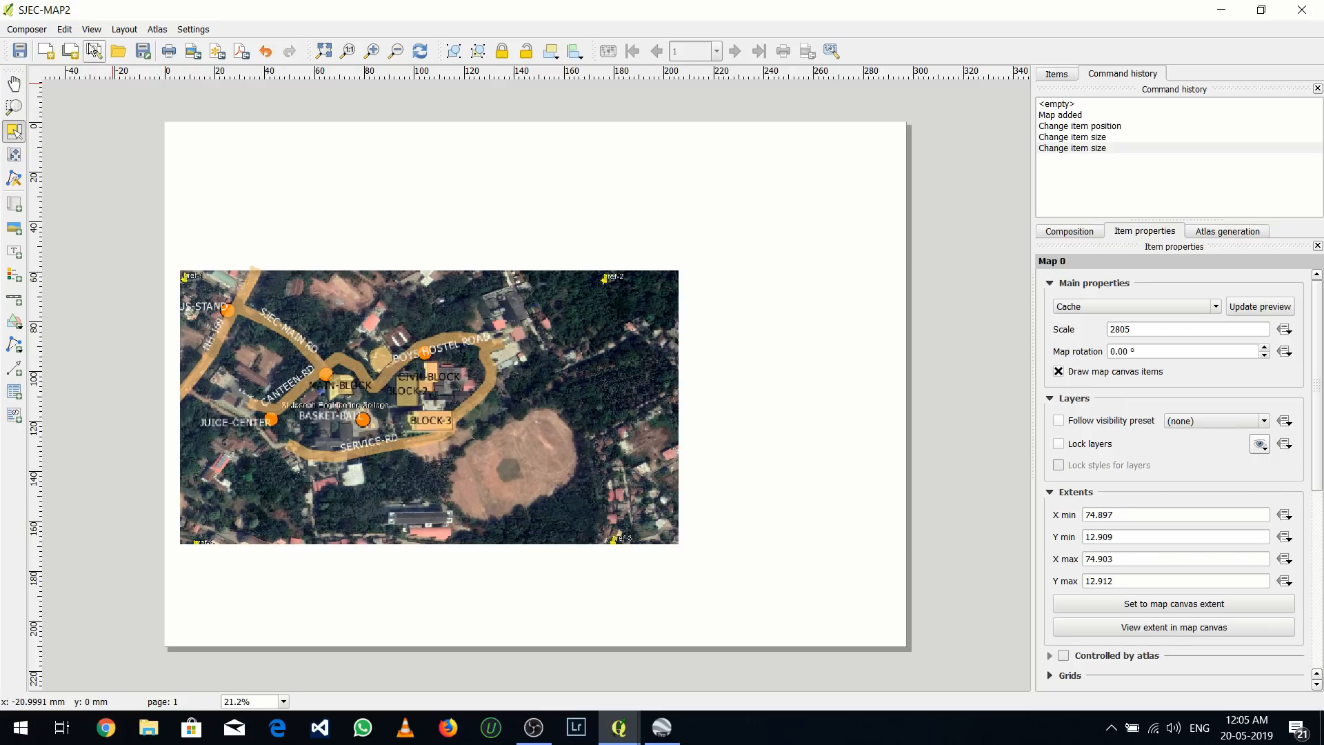
# Add a label above the map on the composer page and set its text to SJEC MAP
pyautogui.click(124, 29)
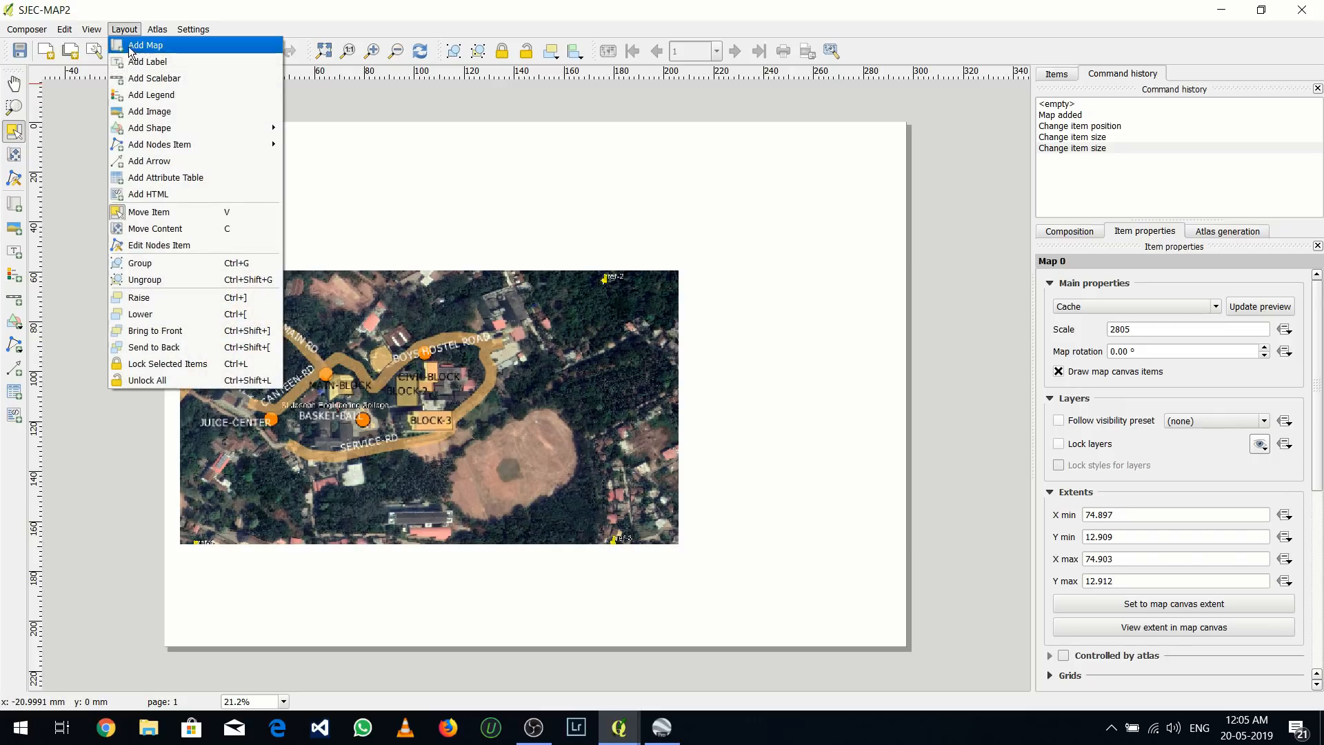
pyautogui.click(147, 59)
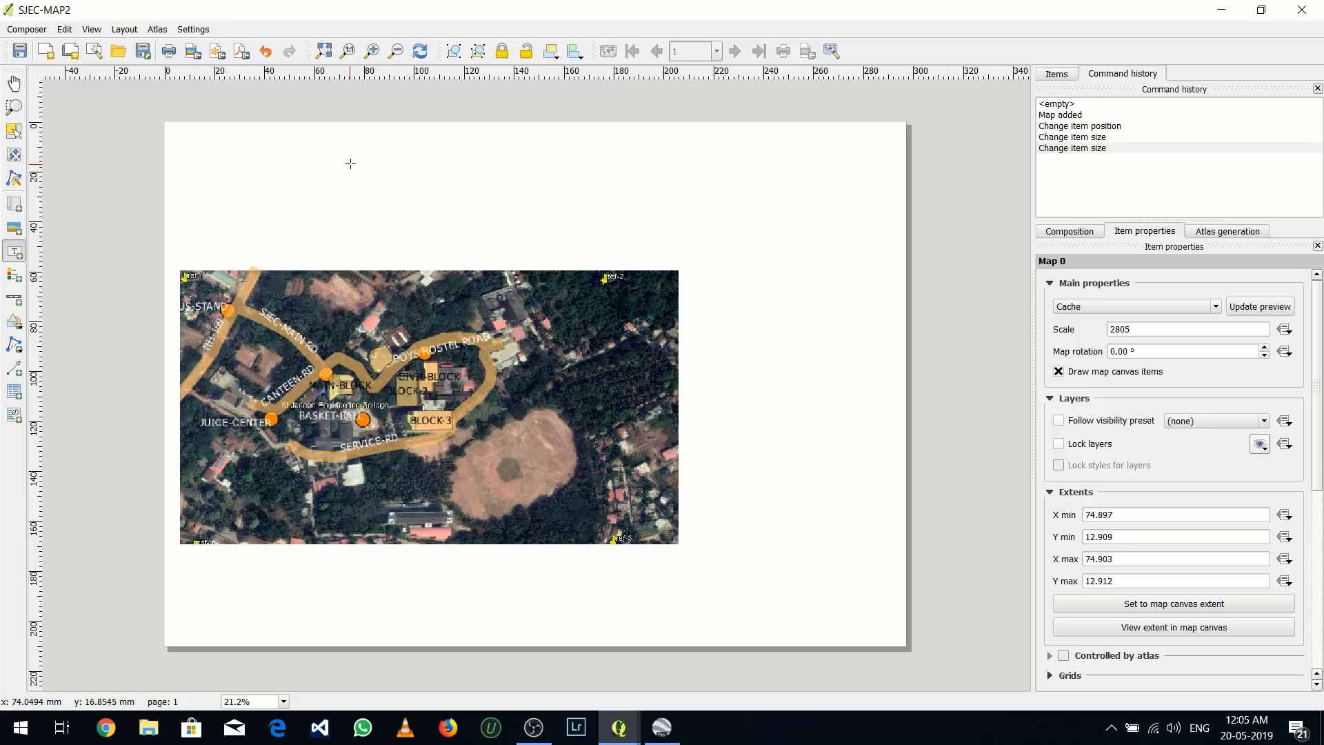
pyautogui.moveTo(349, 164); pyautogui.dragTo(611, 194)
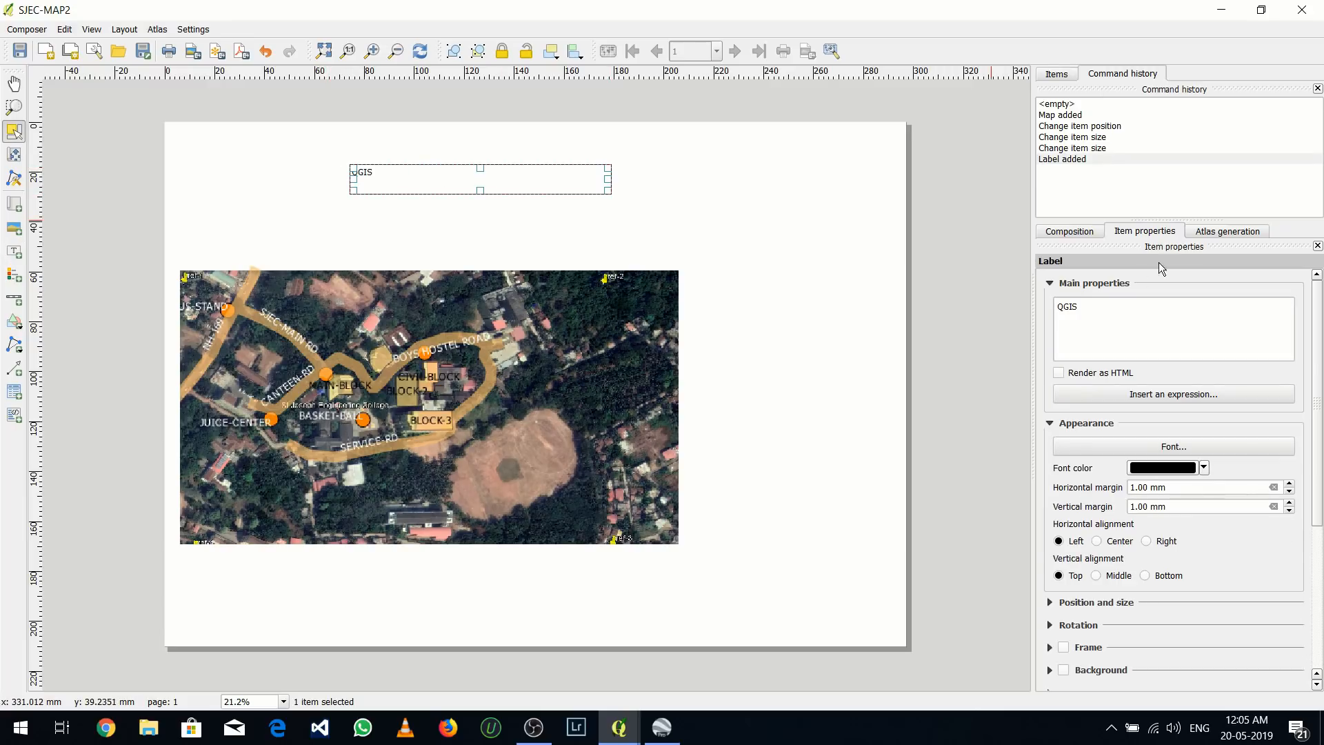
pyautogui.click(1095, 304)
pyautogui.hotkey('ctrl', 'a')
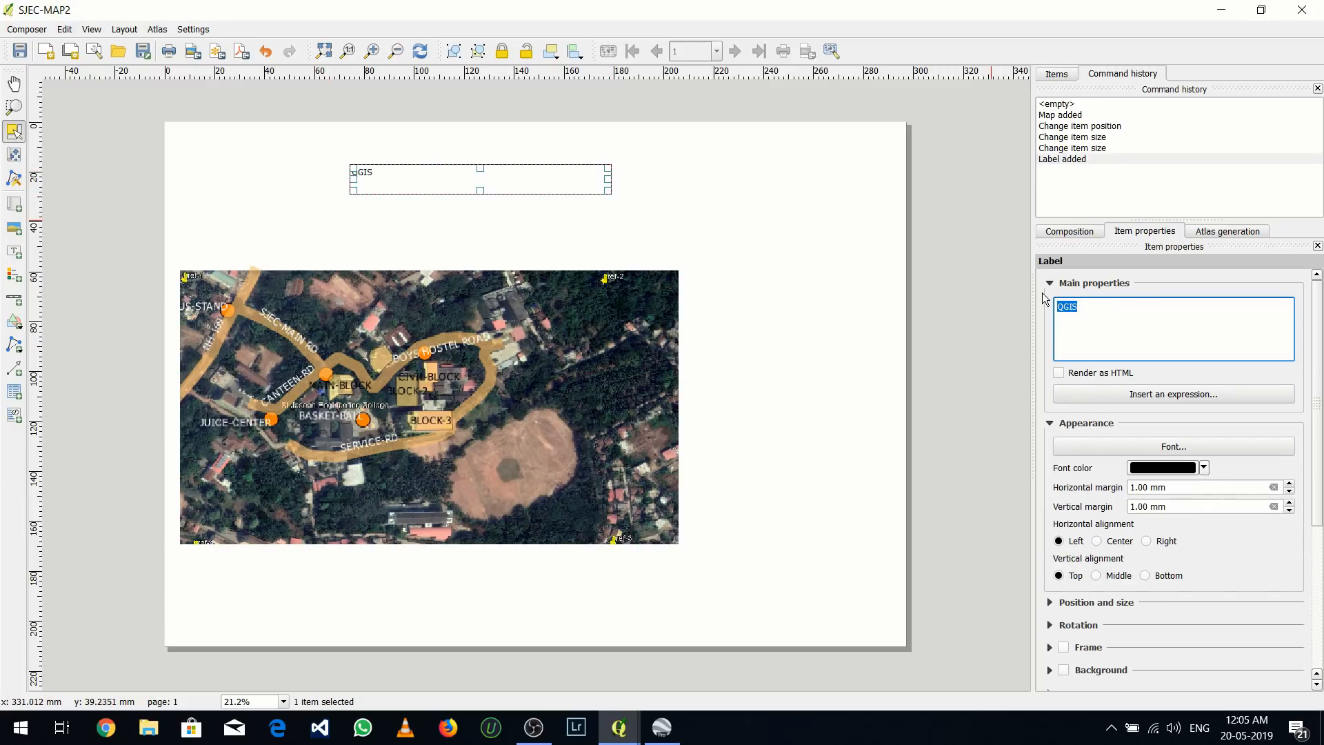
pyautogui.write('SJEC')
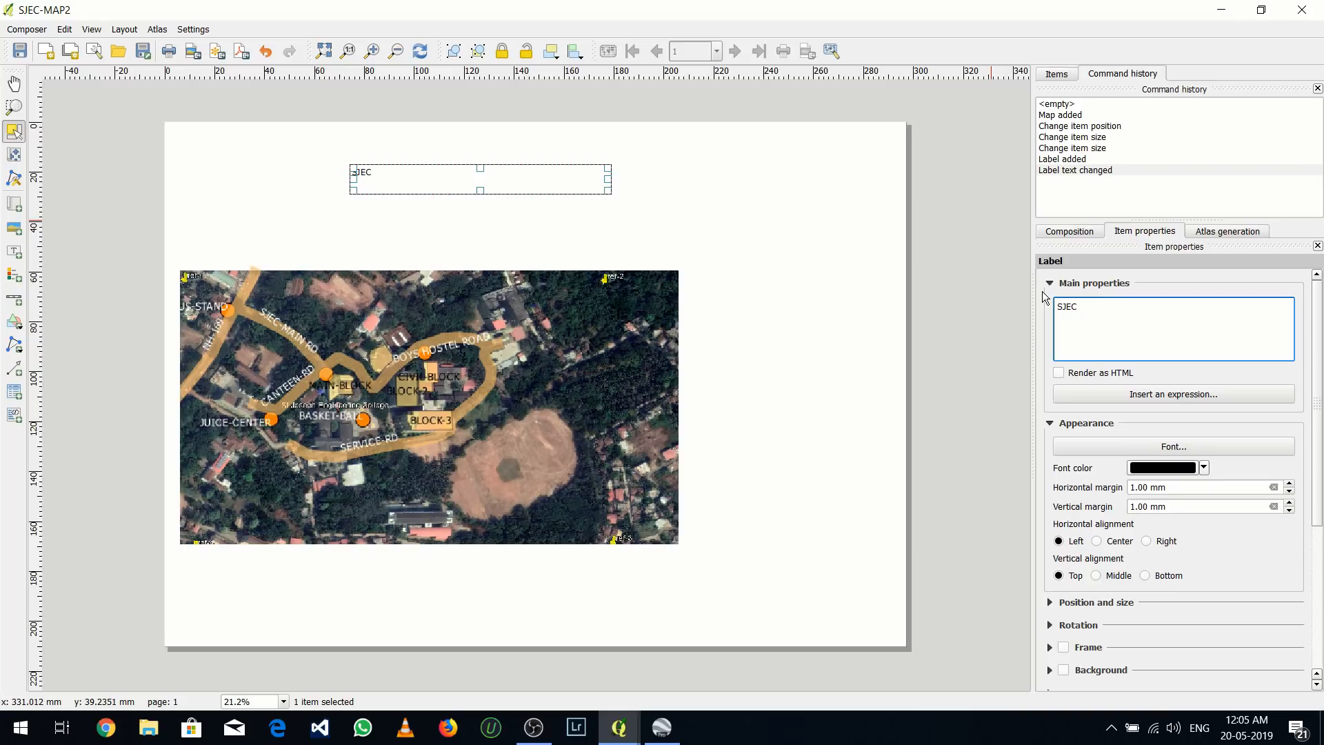
pyautogui.write(' MAP')
# Set the title label's font size to 28 and its font color to light orange
pyautogui.click(1189, 453)
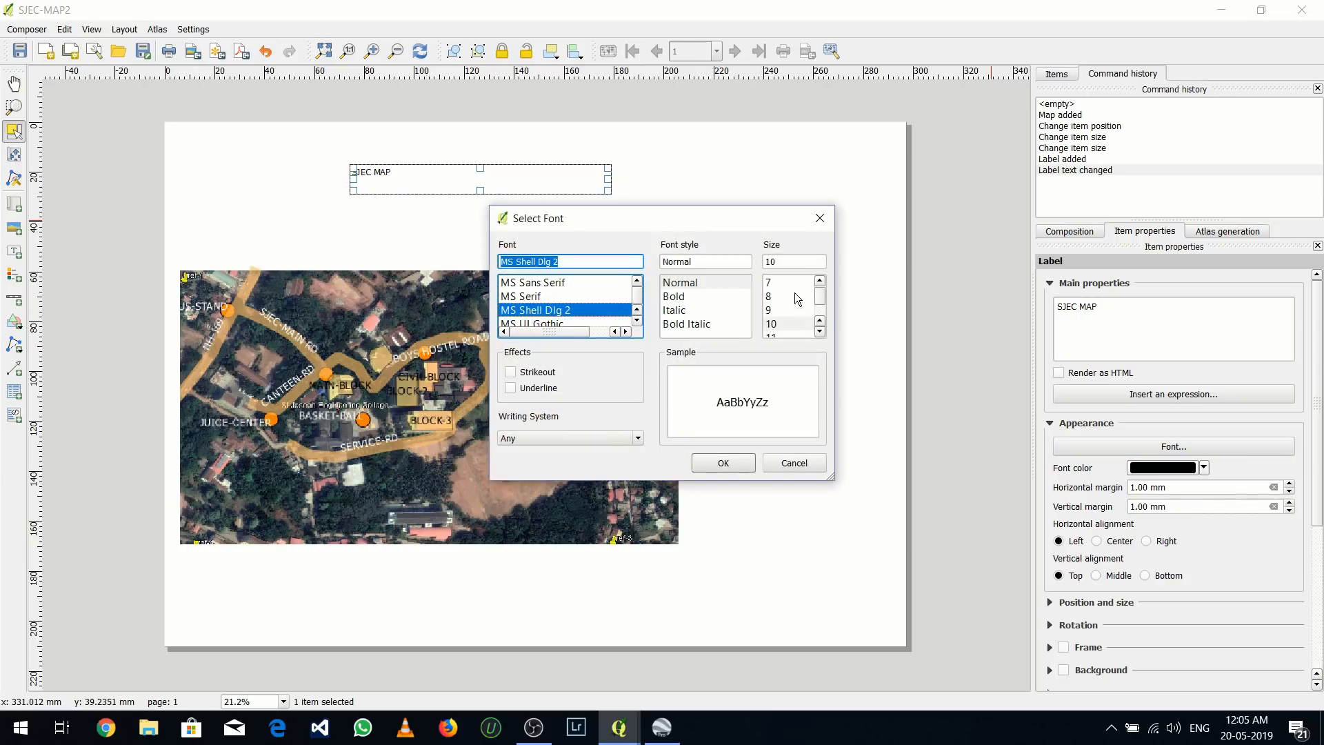
pyautogui.scroll(-5, 820, 327)
pyautogui.click(772, 282)
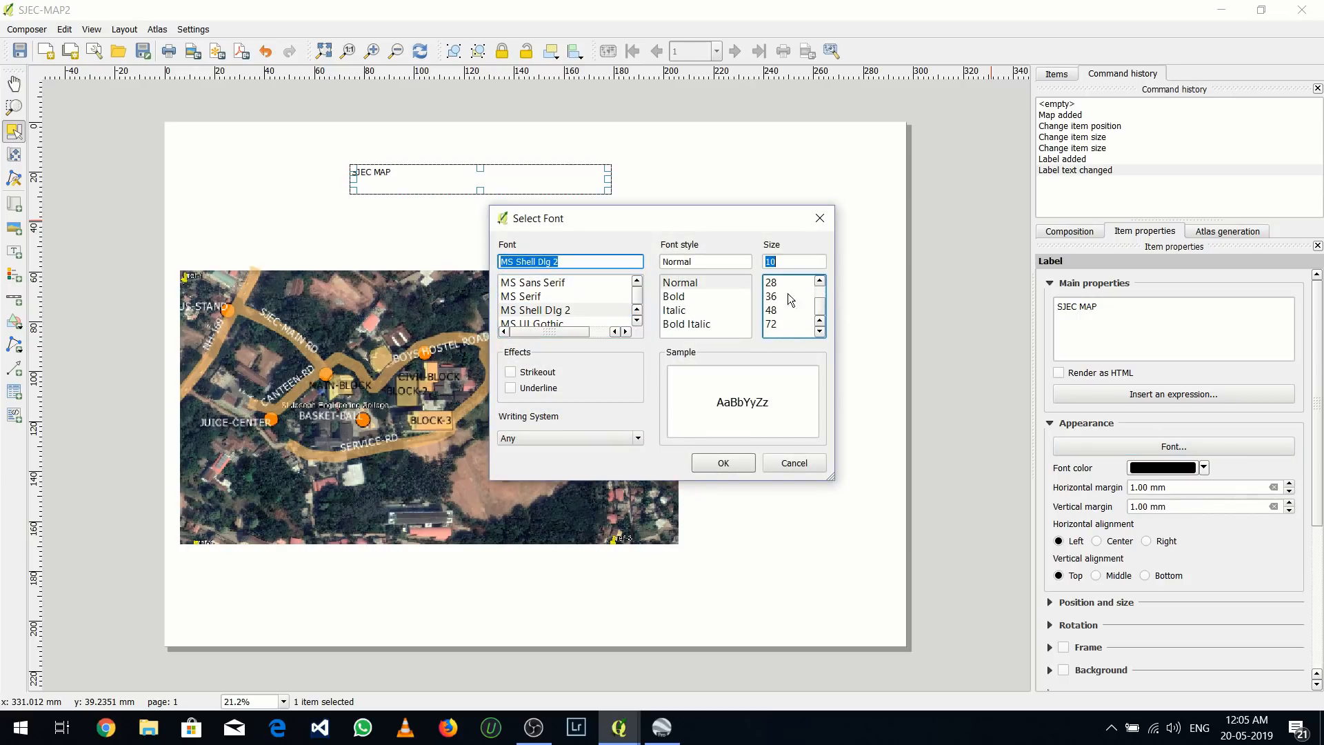
pyautogui.click(748, 458)
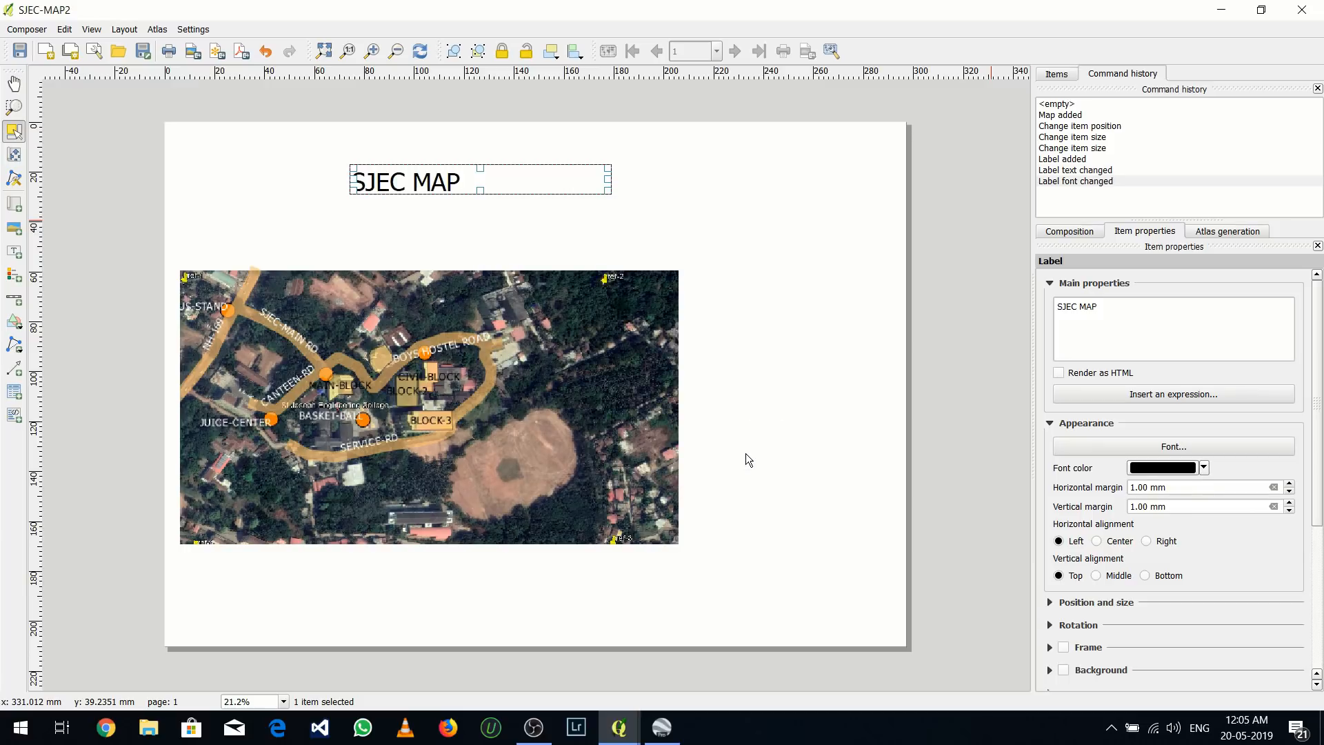
pyautogui.click(1203, 468)
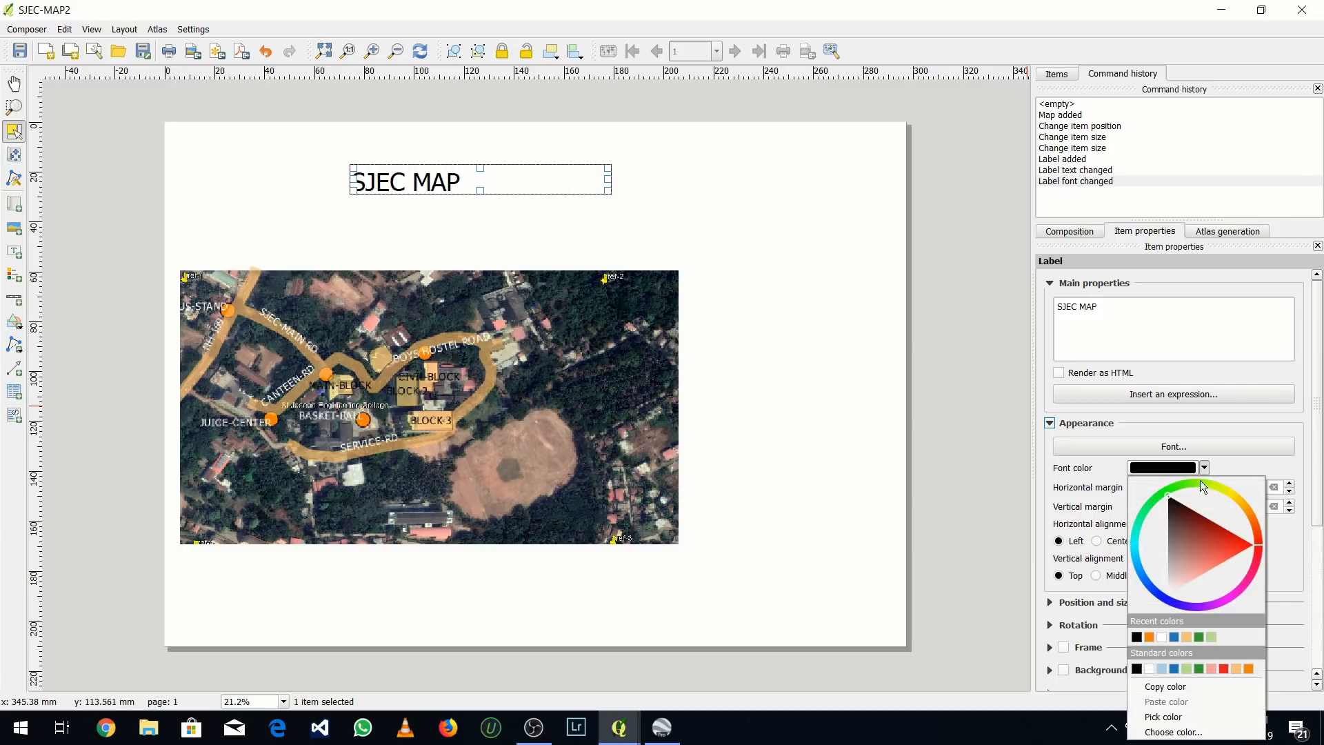
pyautogui.click(1186, 636)
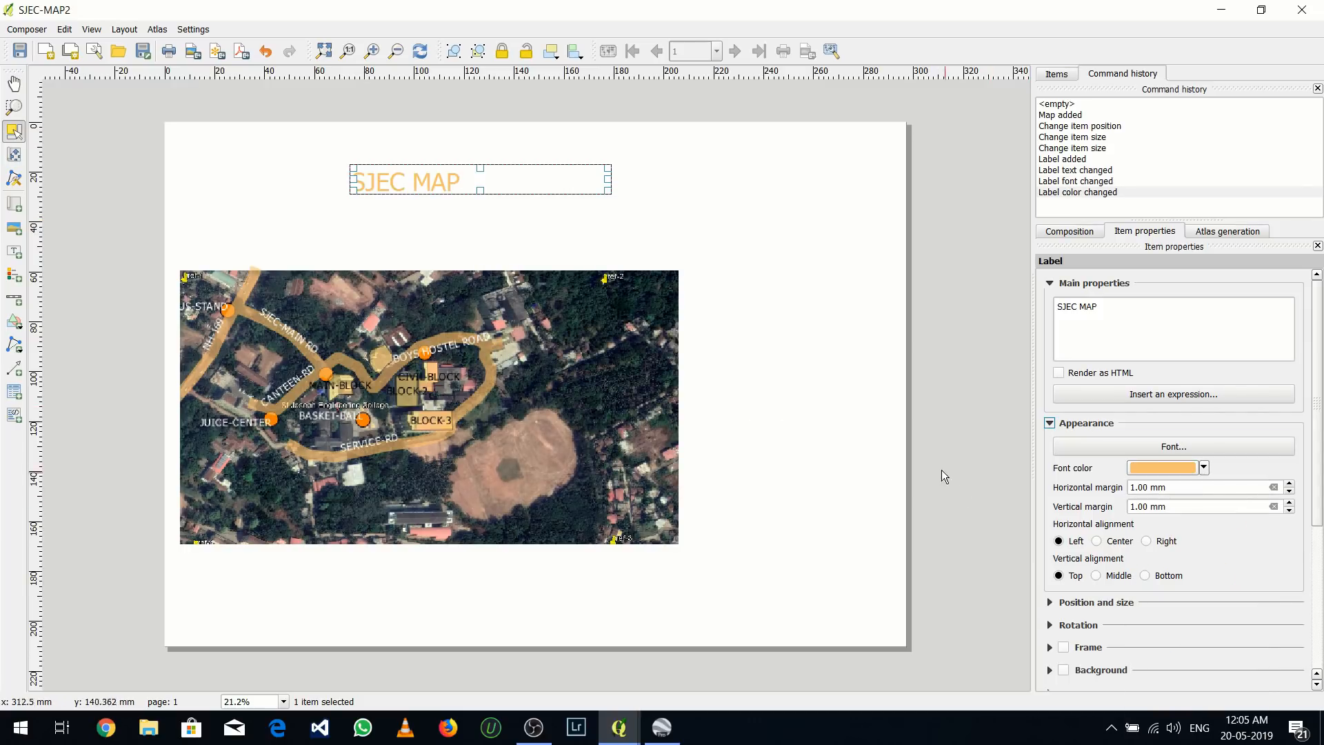
# Move the map slightly up and right, then add a scale bar directly below the image's lower-right corner
pyautogui.moveTo(536, 344)
pyautogui.mouseDown()
pyautogui.moveTo(538, 316)
pyautogui.moveTo(529, 354)
pyautogui.mouseUp()
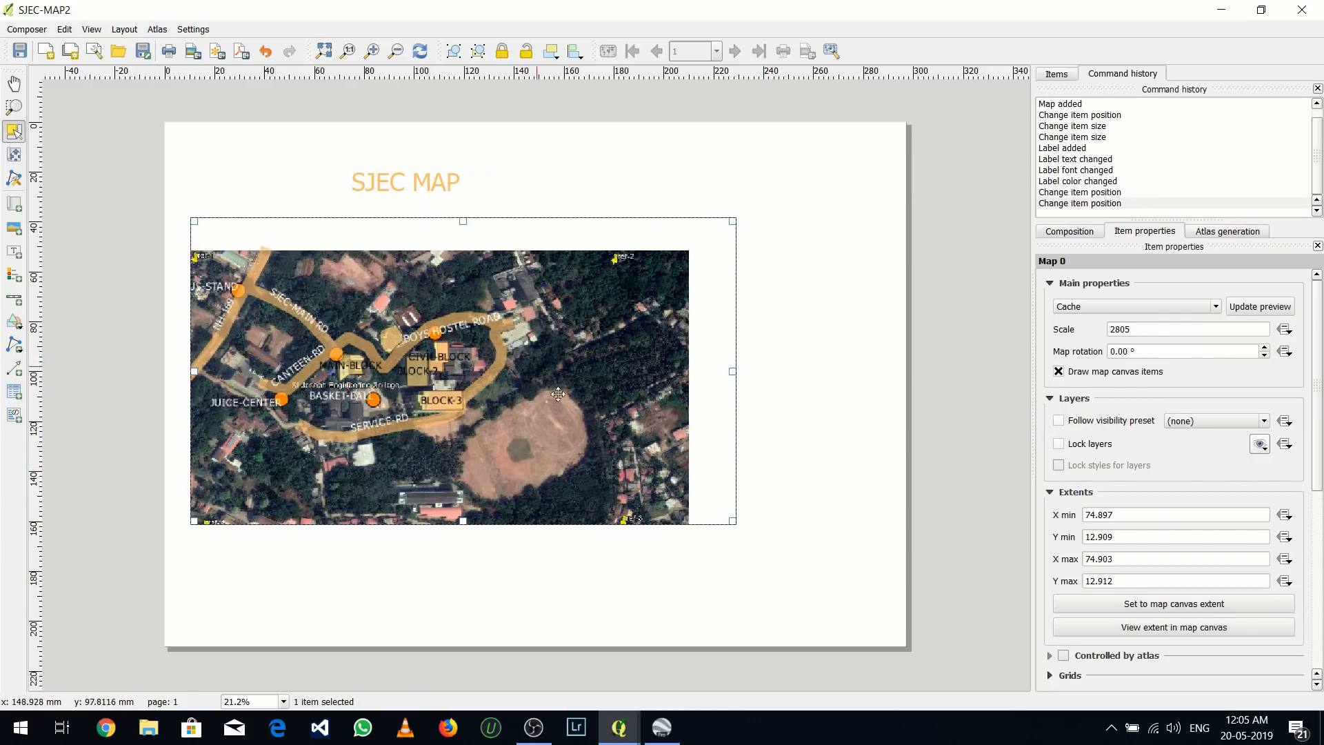
pyautogui.click(124, 30)
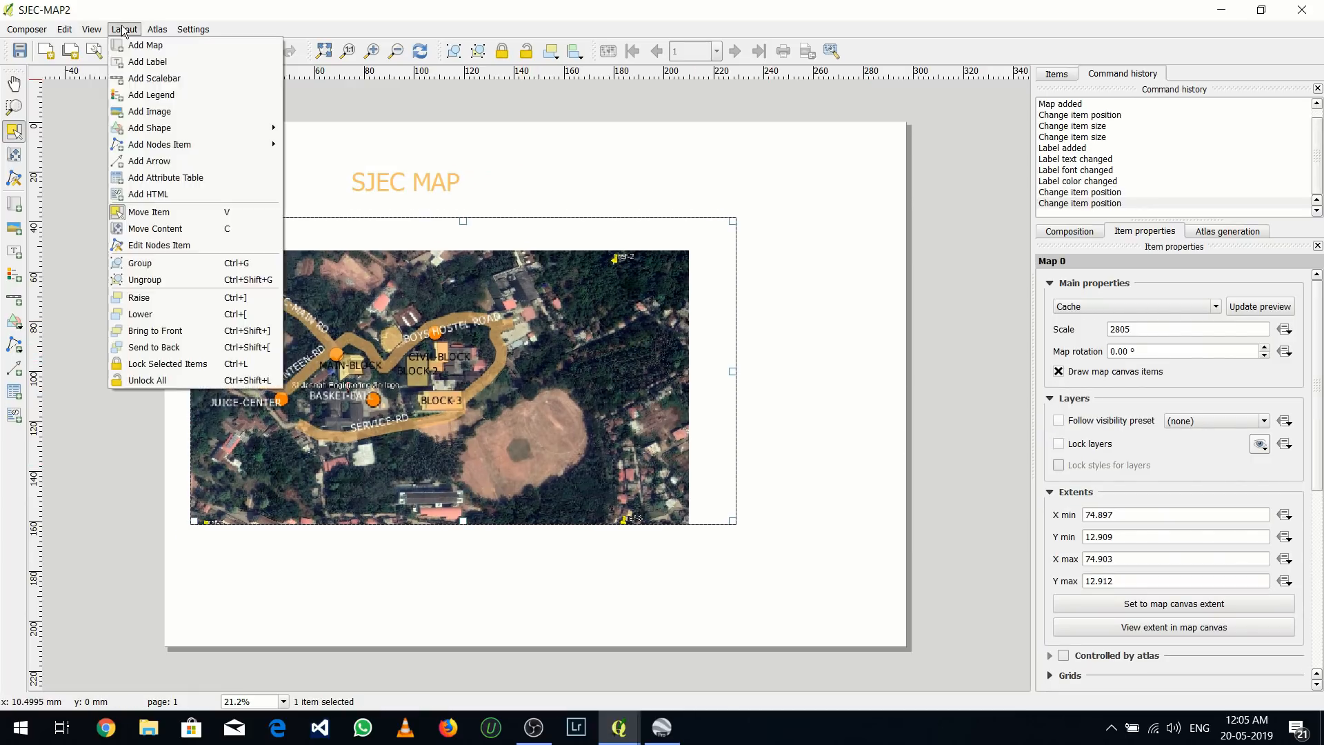
pyautogui.click(123, 30)
pyautogui.click(123, 29)
pyautogui.click(132, 91)
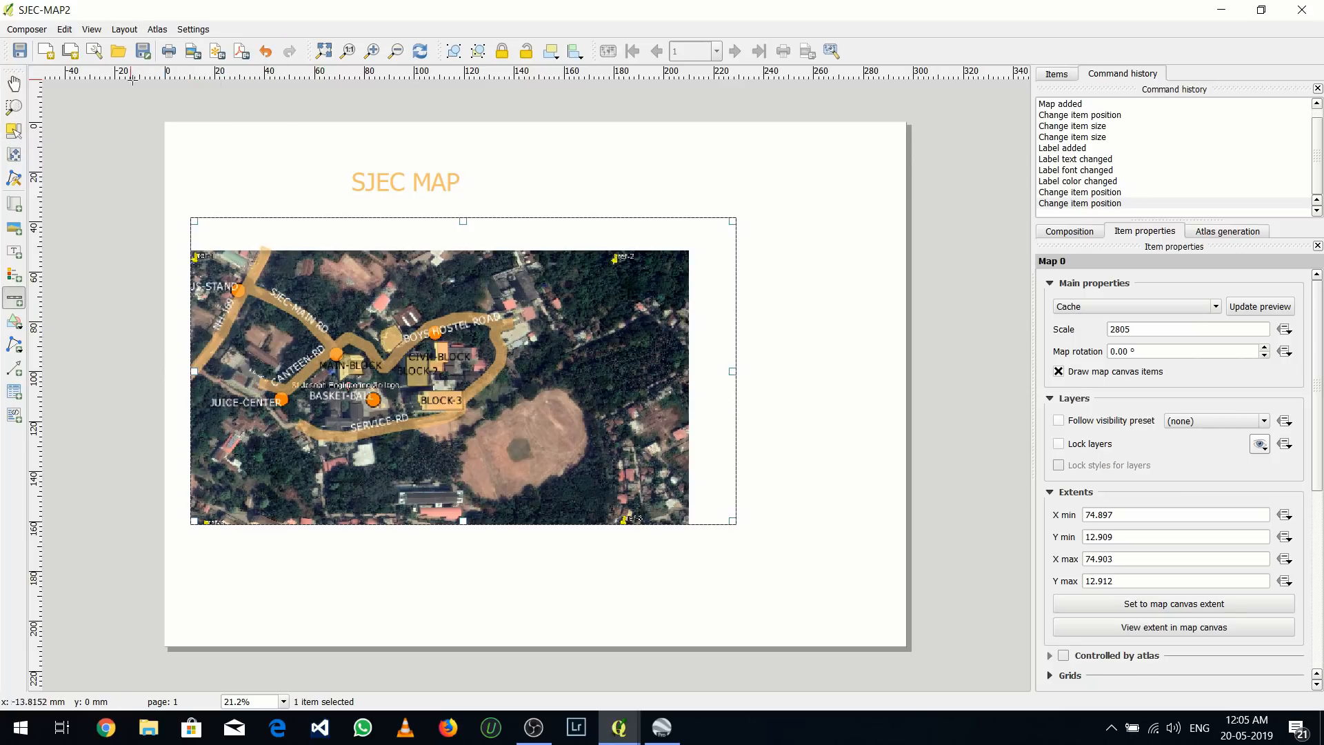
pyautogui.click(609, 551)
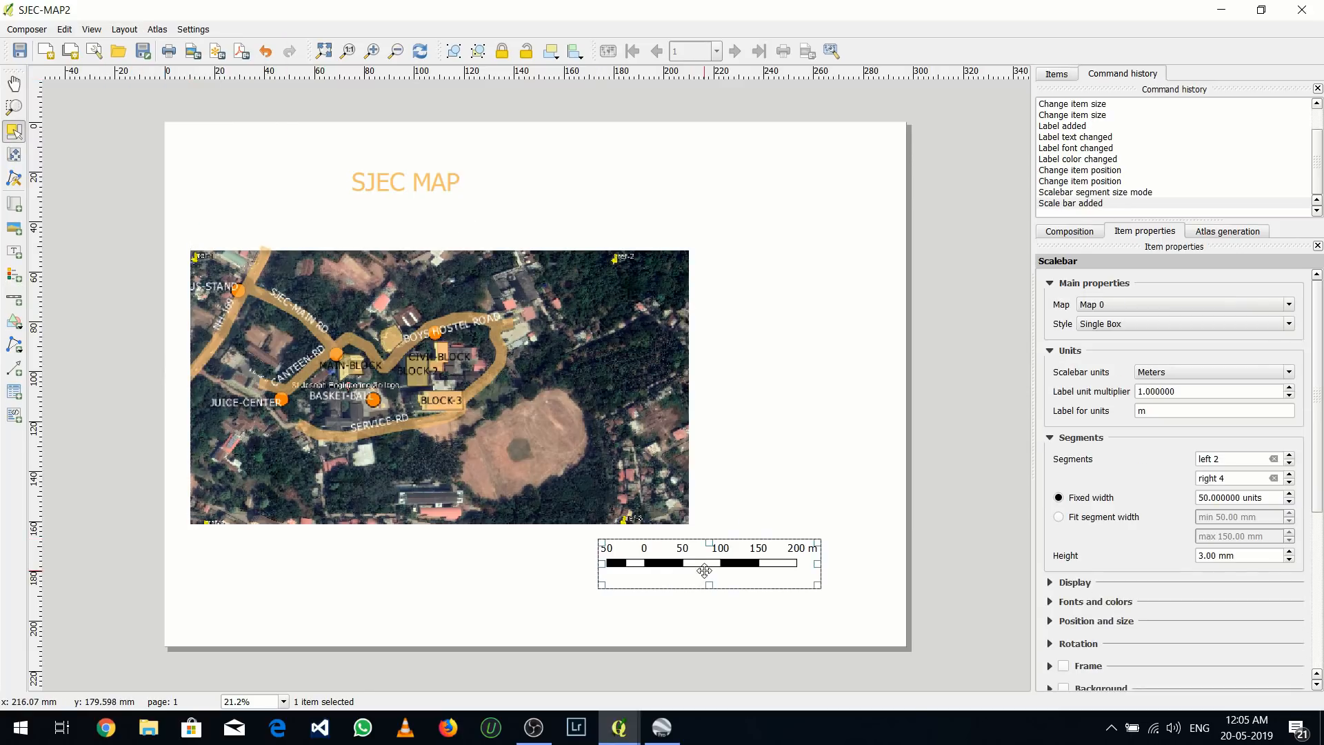
pyautogui.moveTo(693, 573); pyautogui.dragTo(576, 552)
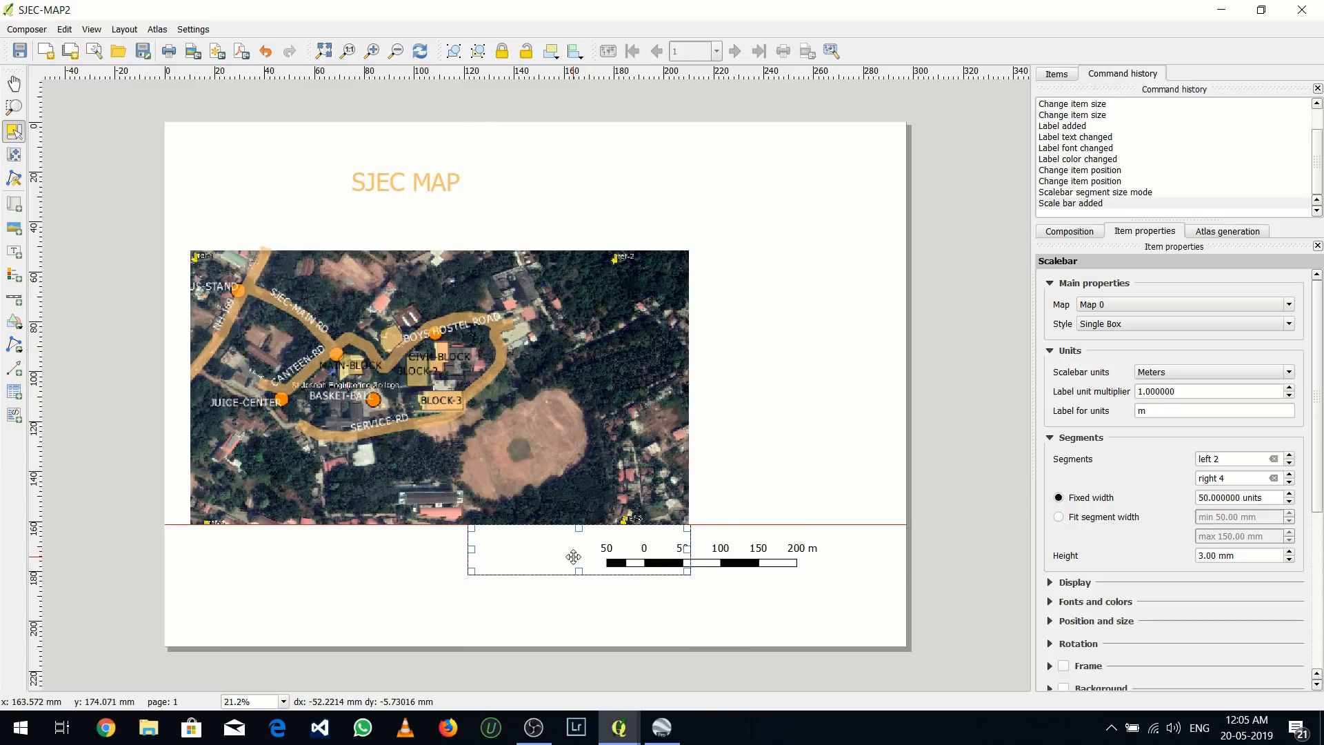
# Add a legend near the page's upper-right corner, clear of the map, and shift it slightly left
pyautogui.click(125, 29)
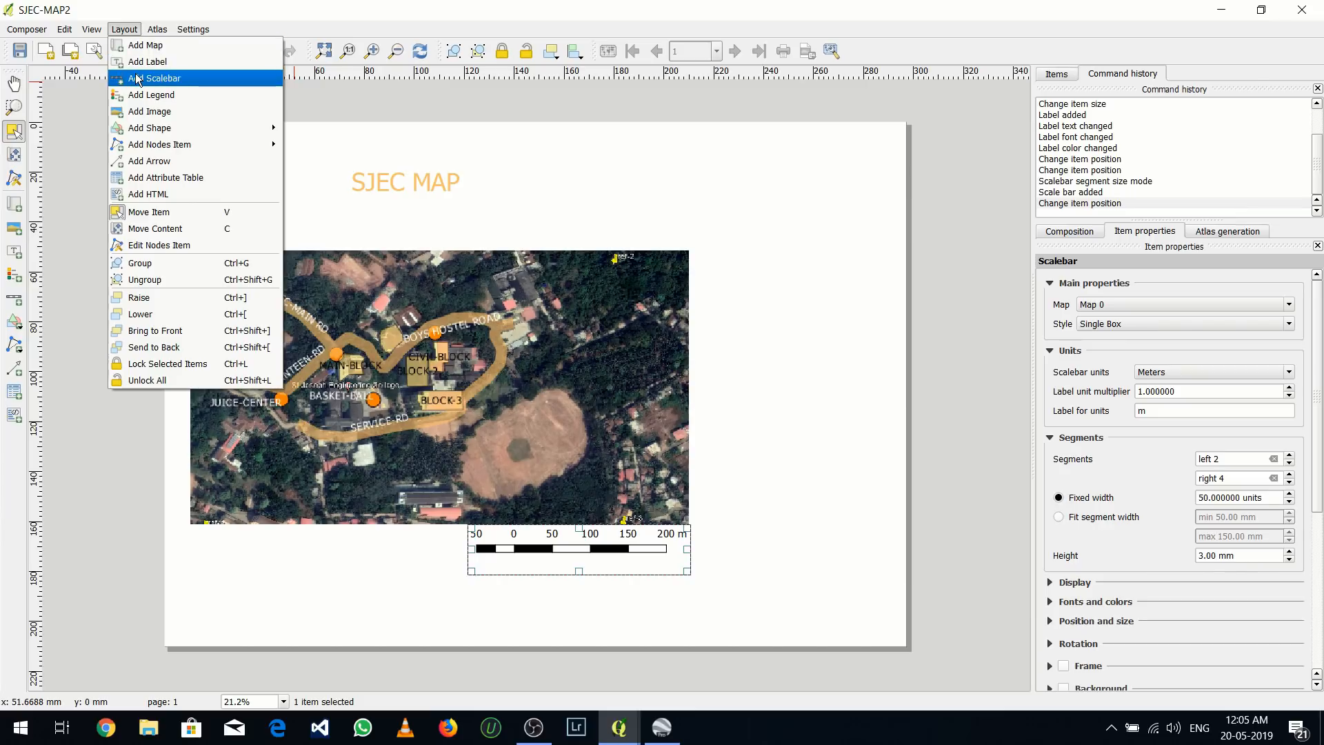
pyautogui.click(136, 97)
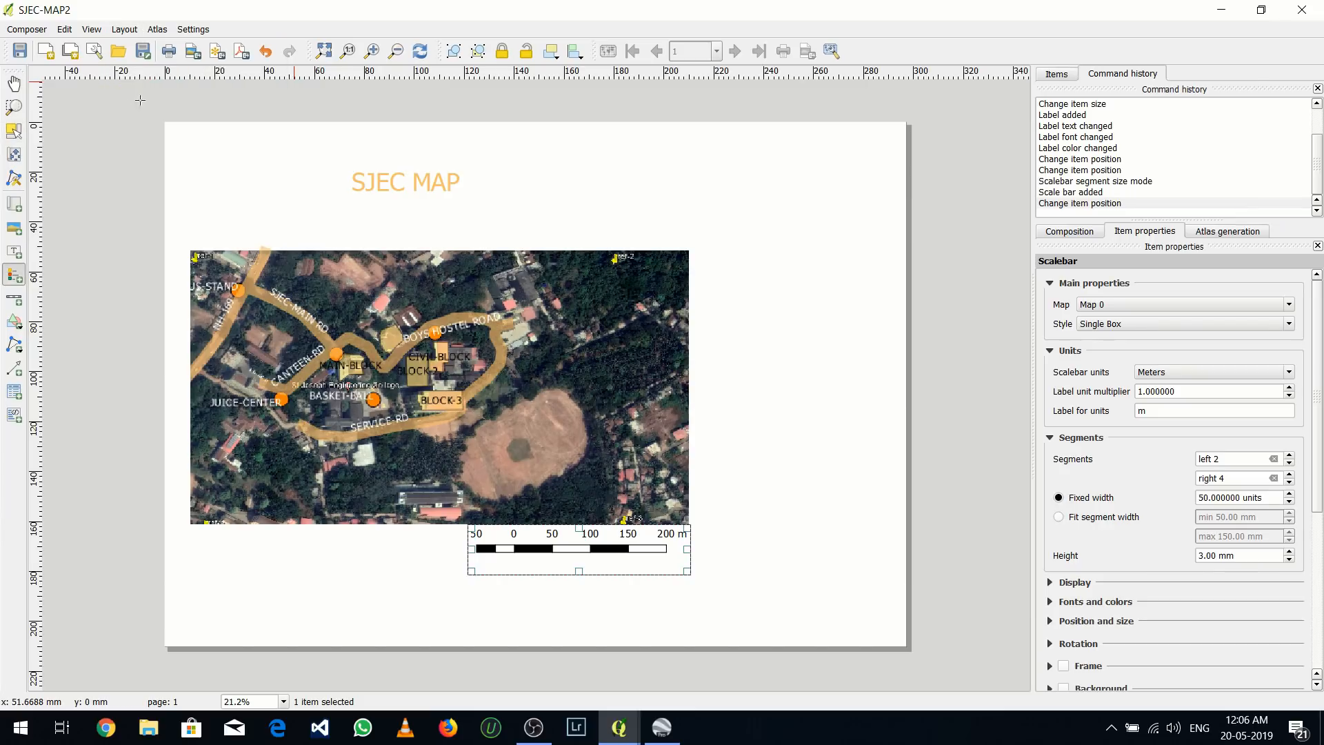
pyautogui.moveTo(790, 176); pyautogui.dragTo(870, 301)
pyautogui.moveTo(823, 247); pyautogui.dragTo(786, 236)
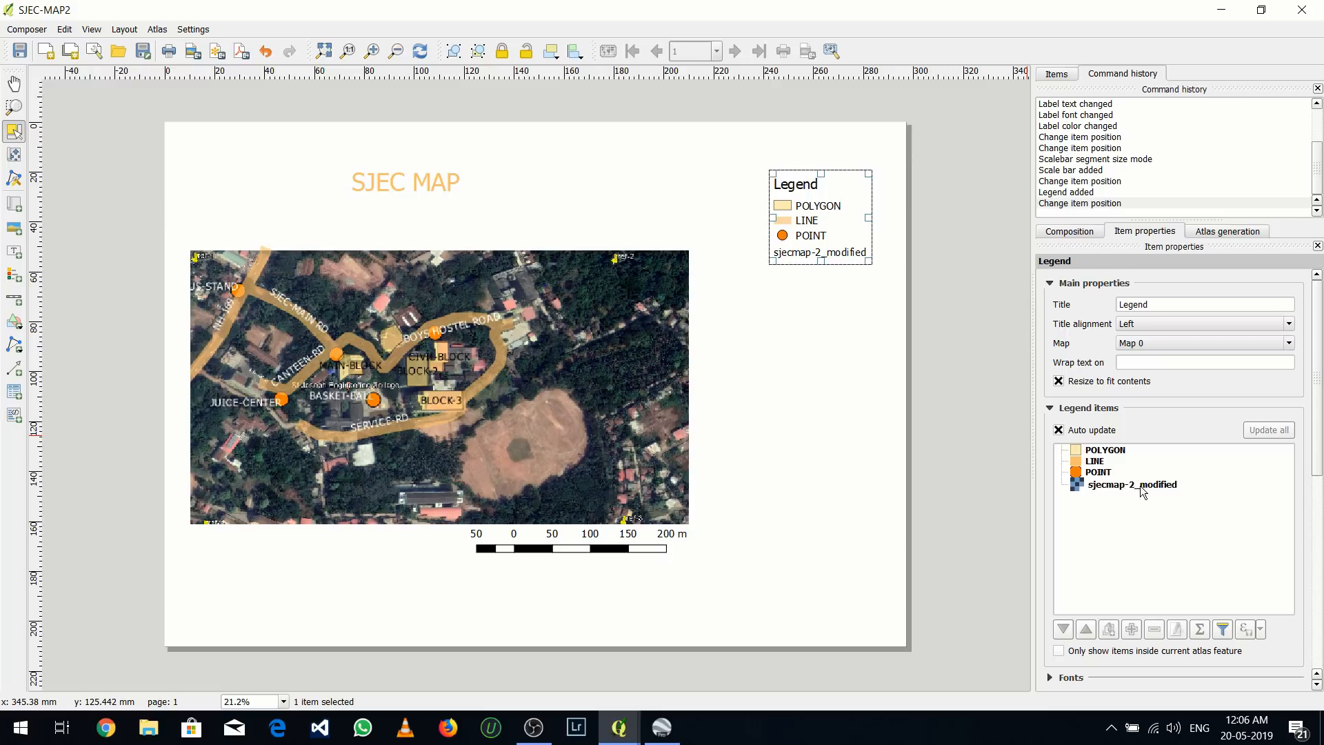
# Turn off the legend's auto update and hide its sjecmap-2_modified entry
pyautogui.click(1060, 430)
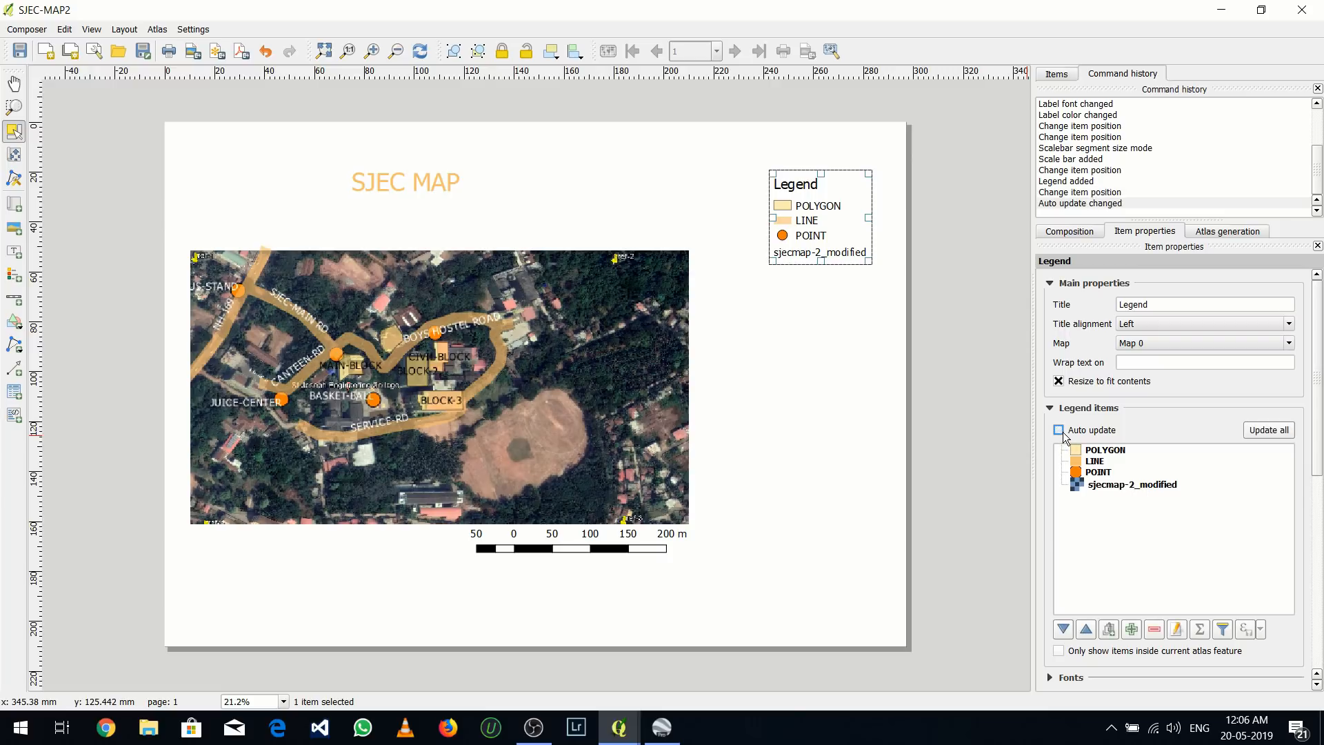
pyautogui.click(1115, 484)
pyautogui.rightClick(1114, 482)
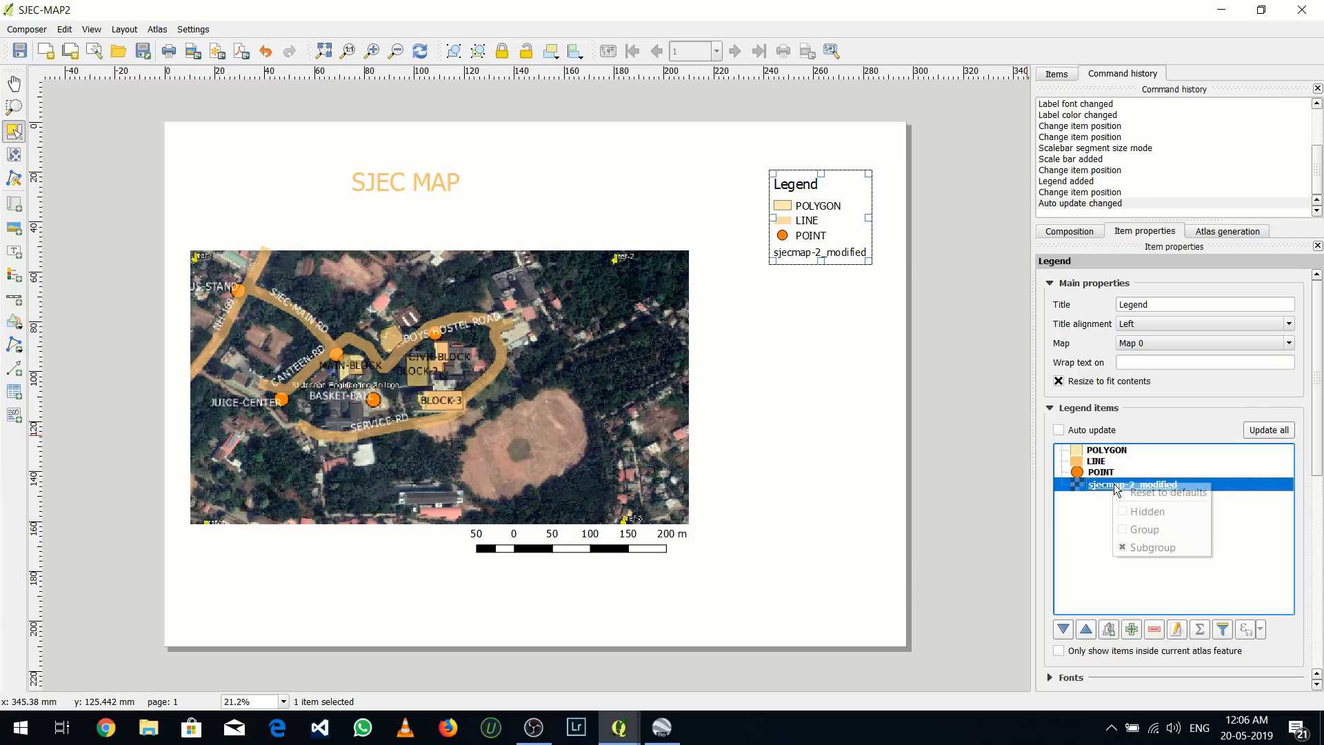
pyautogui.click(1125, 514)
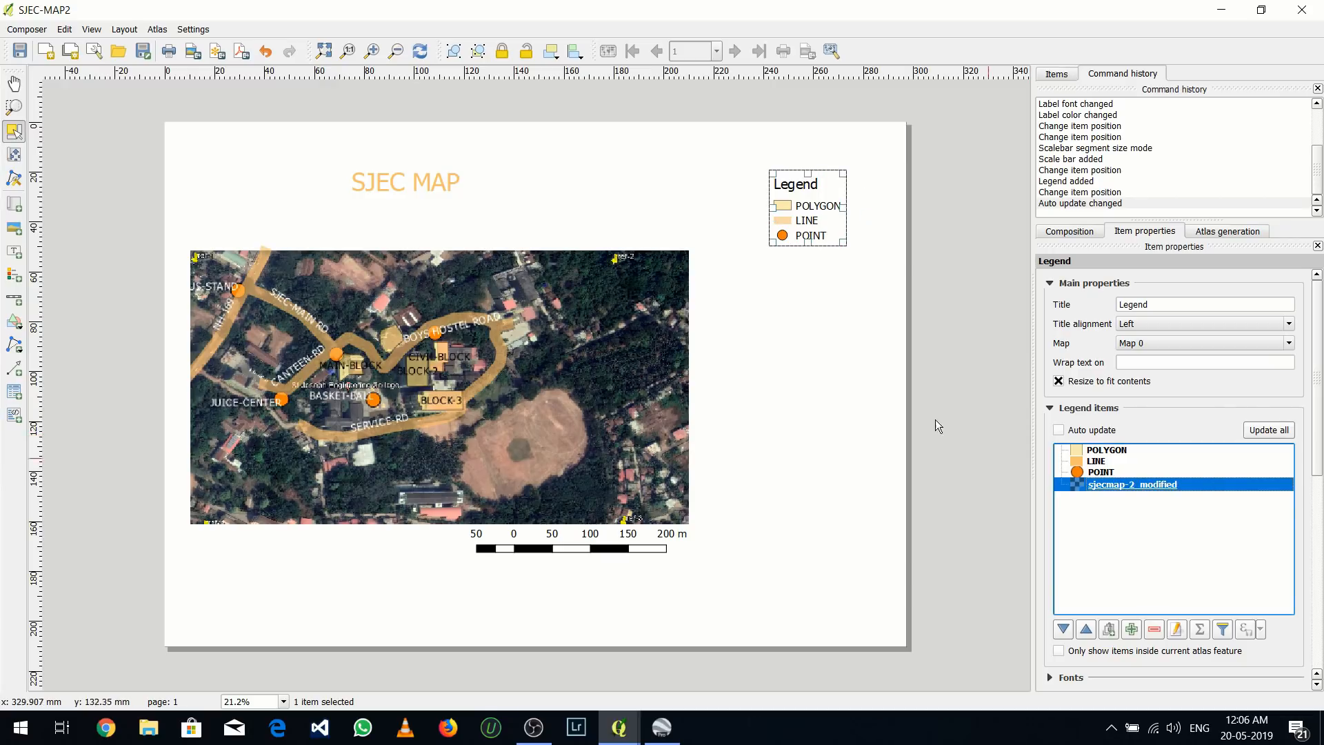
pyautogui.click(819, 321)
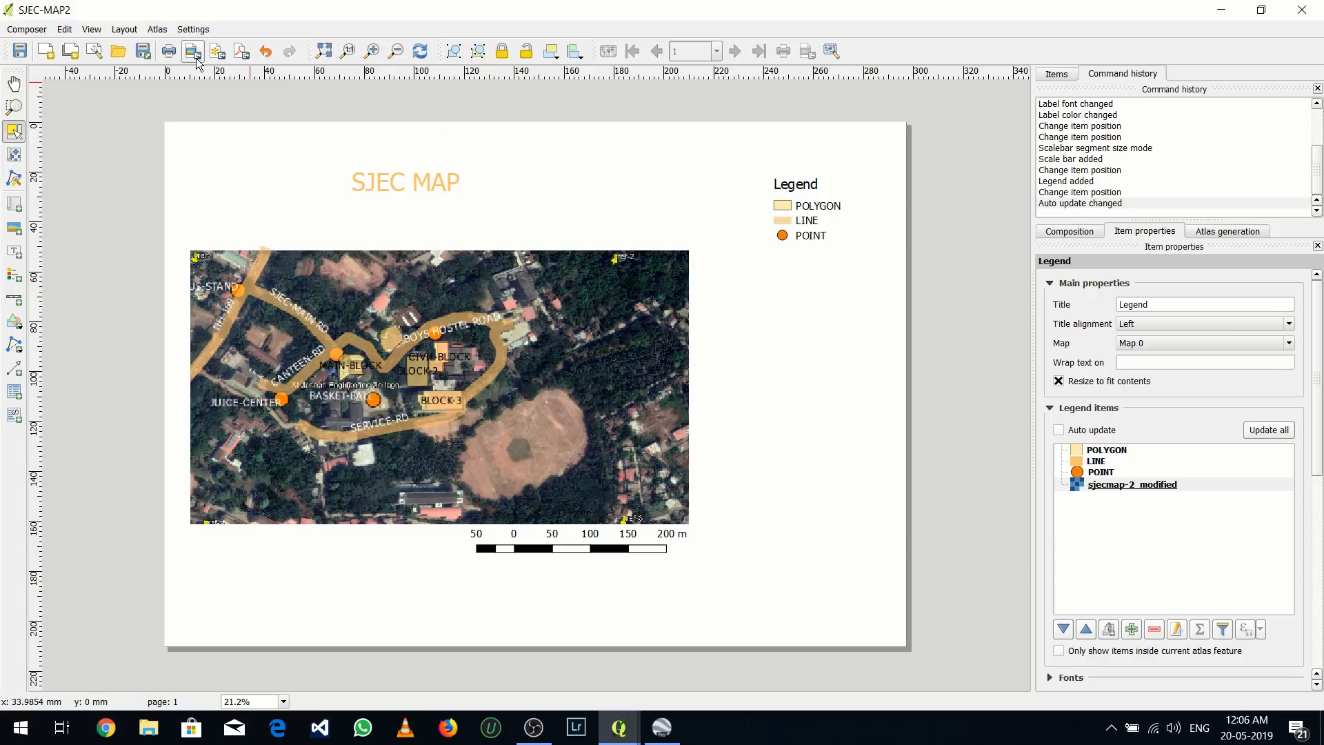
# Draw a vertical north arrow about 28 mm long, pointing up, just left of the legend
pyautogui.click(135, 31)
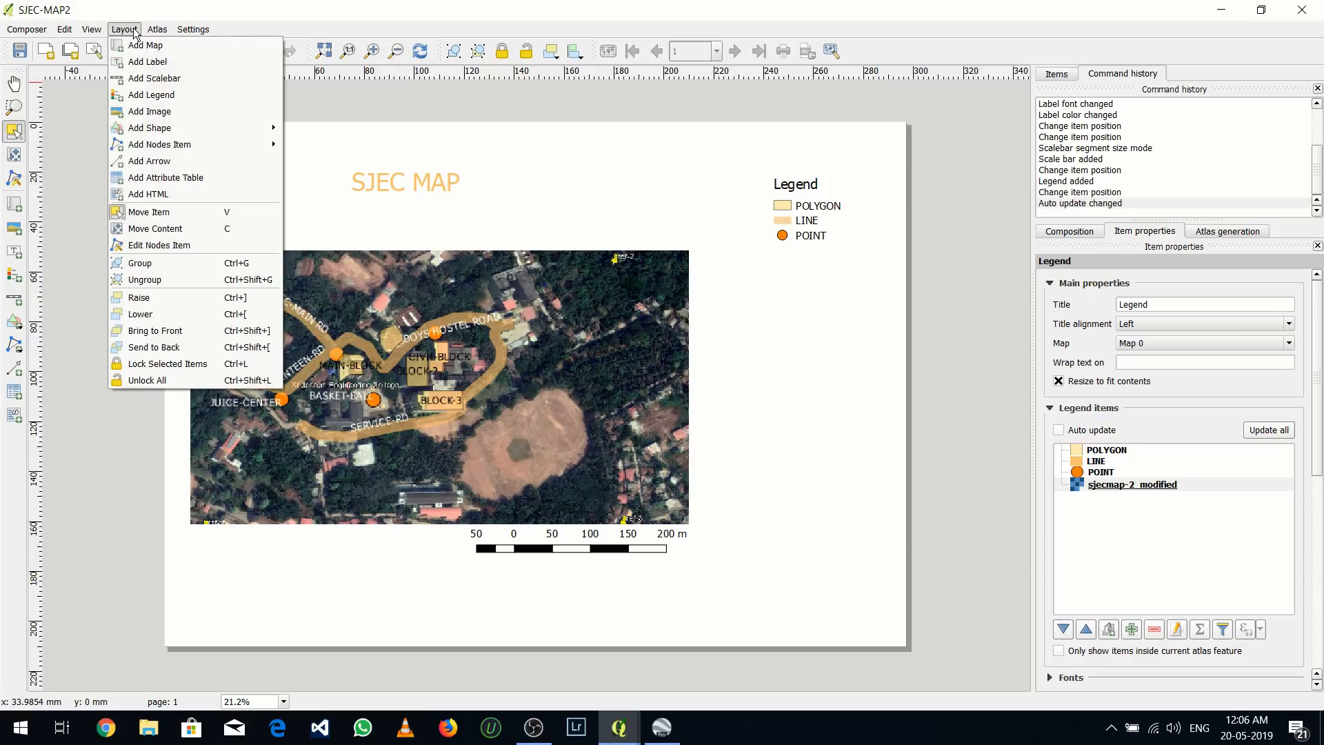
pyautogui.click(149, 160)
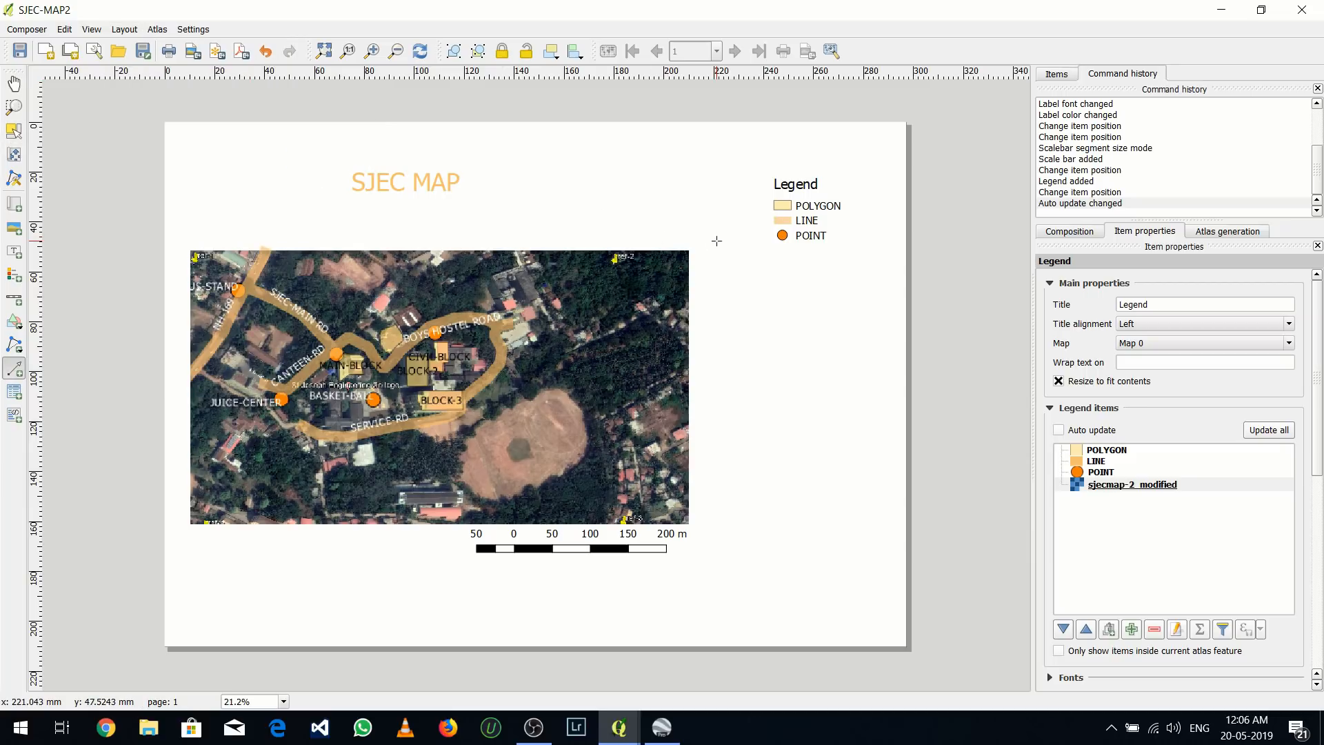
pyautogui.moveTo(716, 241); pyautogui.dragTo(717, 171)
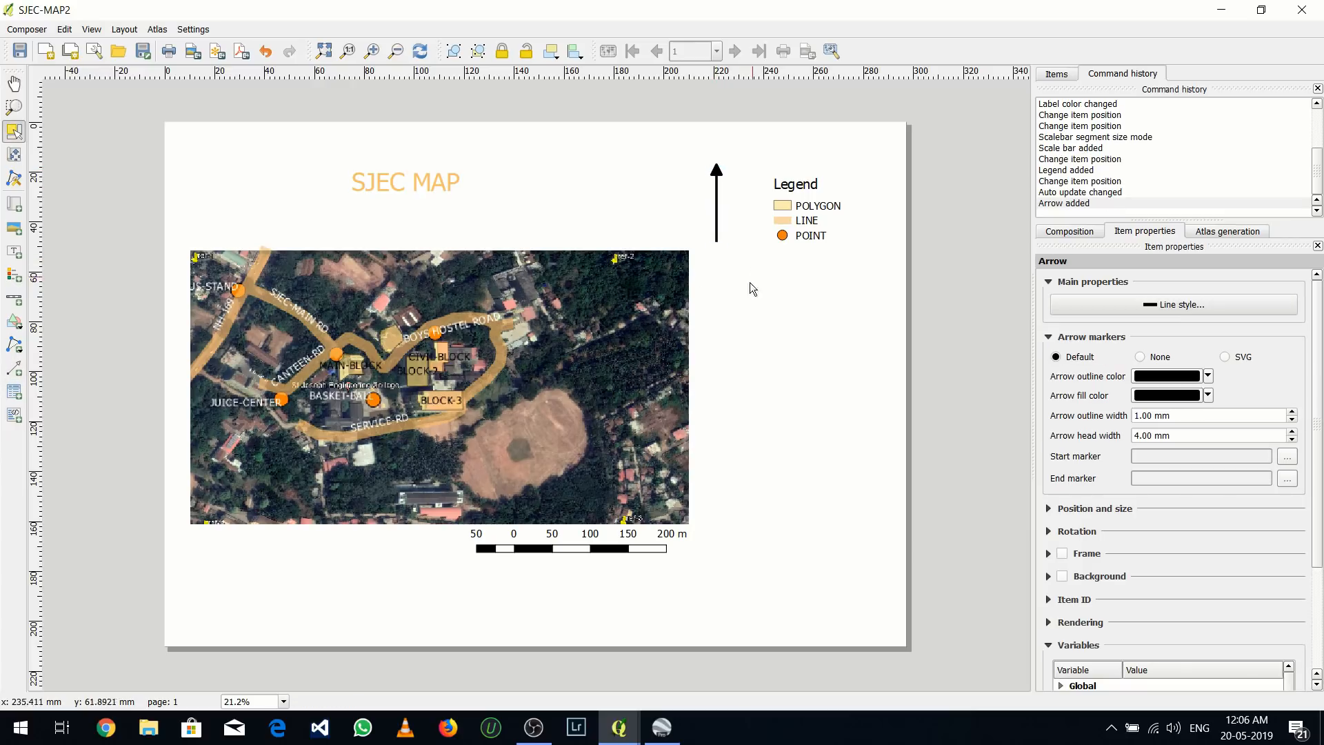
# Add an attribute table below the legend, shorten its frame to fit the rows, and set its layer to POINT
pyautogui.click(116, 30)
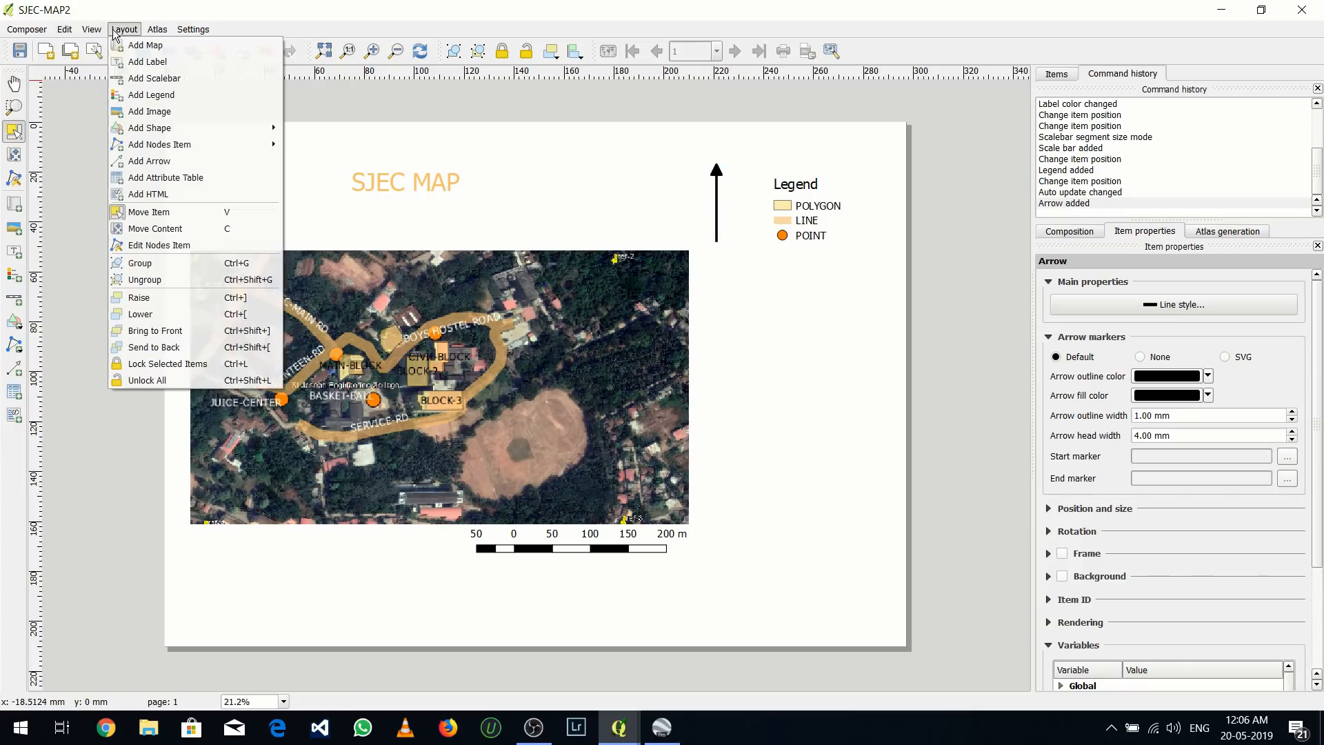
pyautogui.click(164, 178)
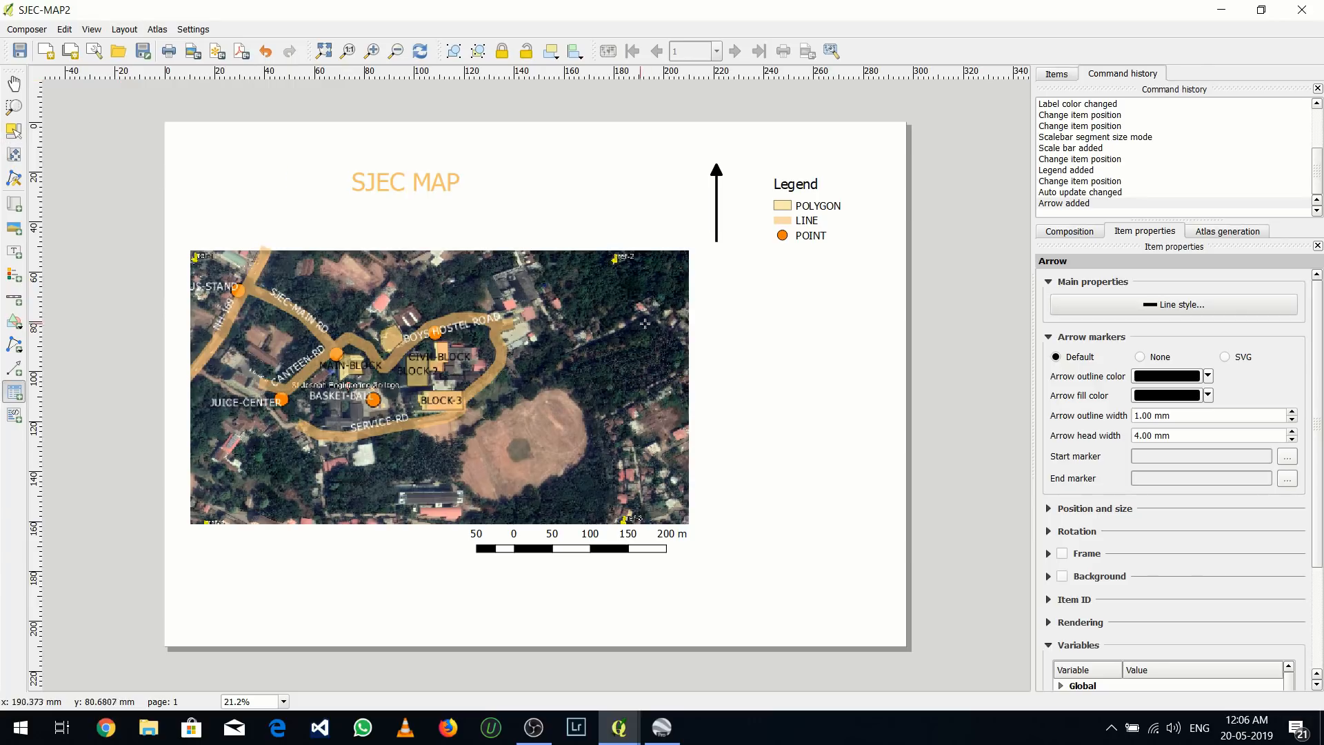
pyautogui.moveTo(709, 289); pyautogui.dragTo(881, 435)
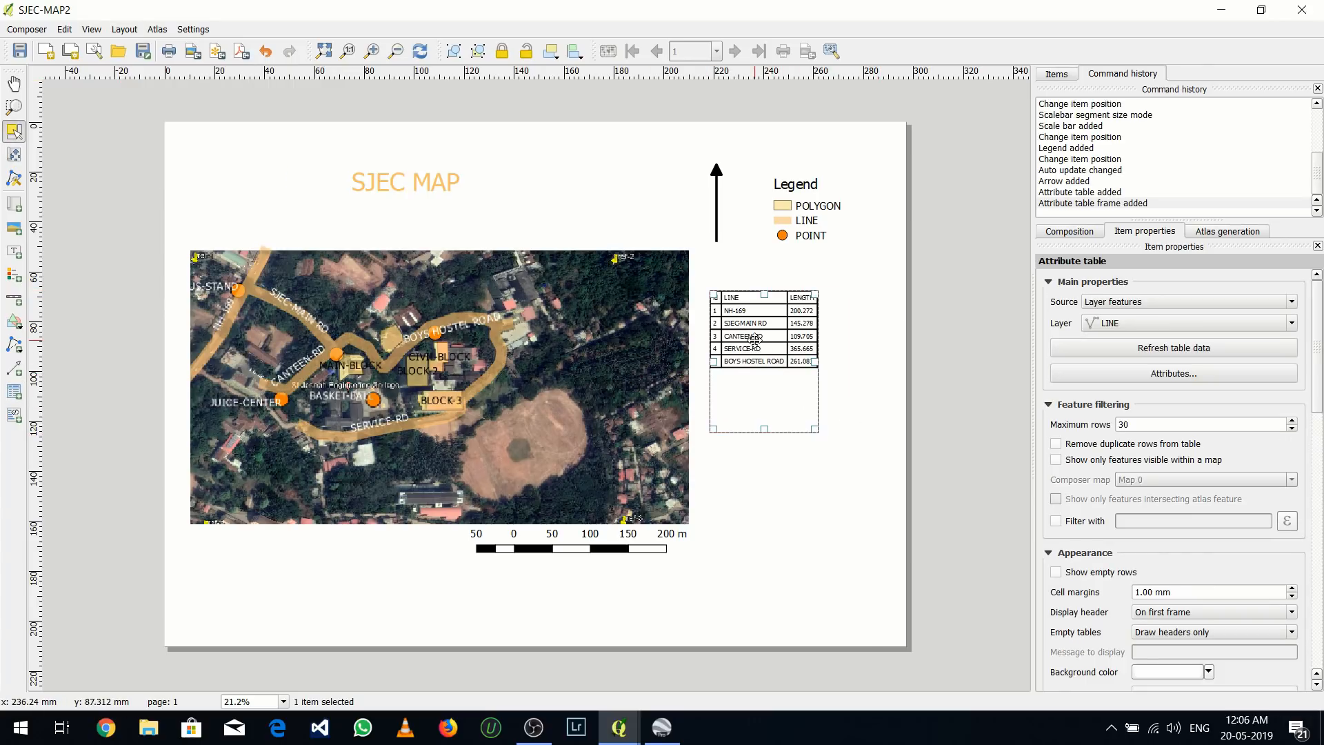
pyautogui.moveTo(764, 427); pyautogui.dragTo(763, 363)
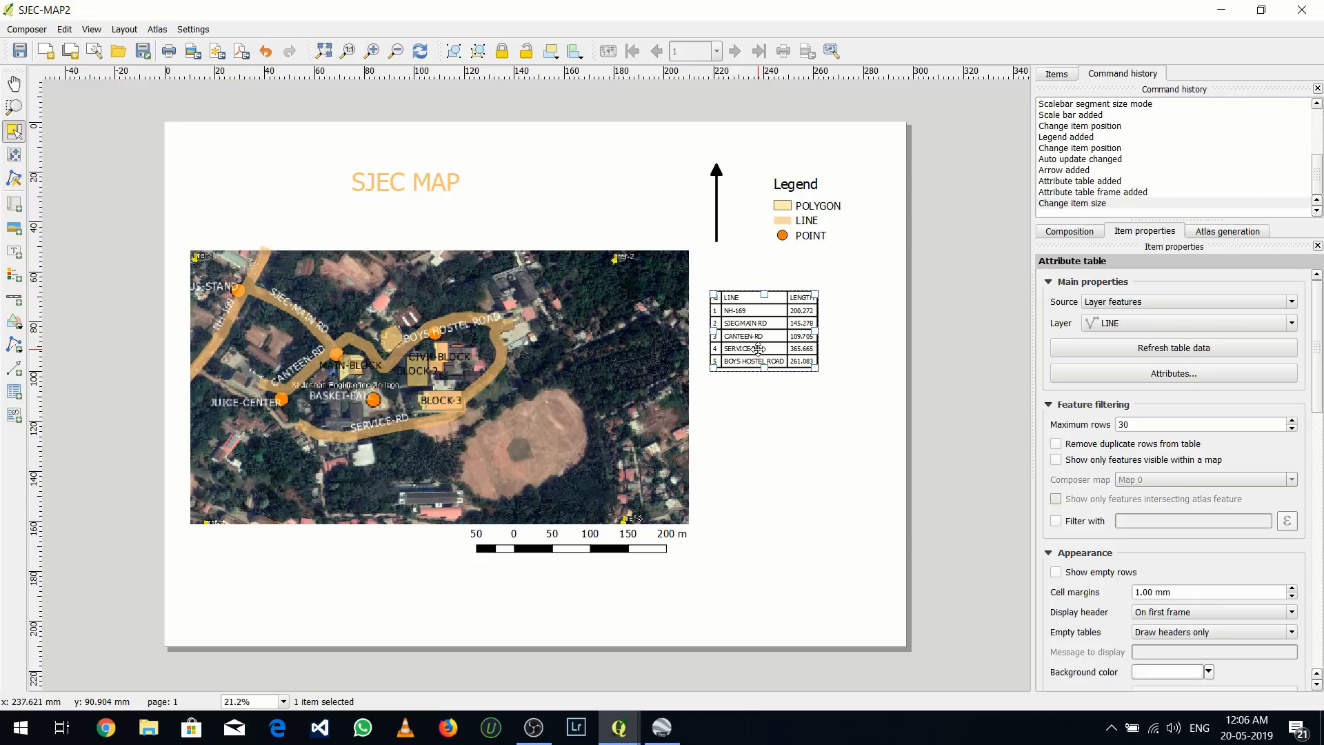
pyautogui.click(1115, 327)
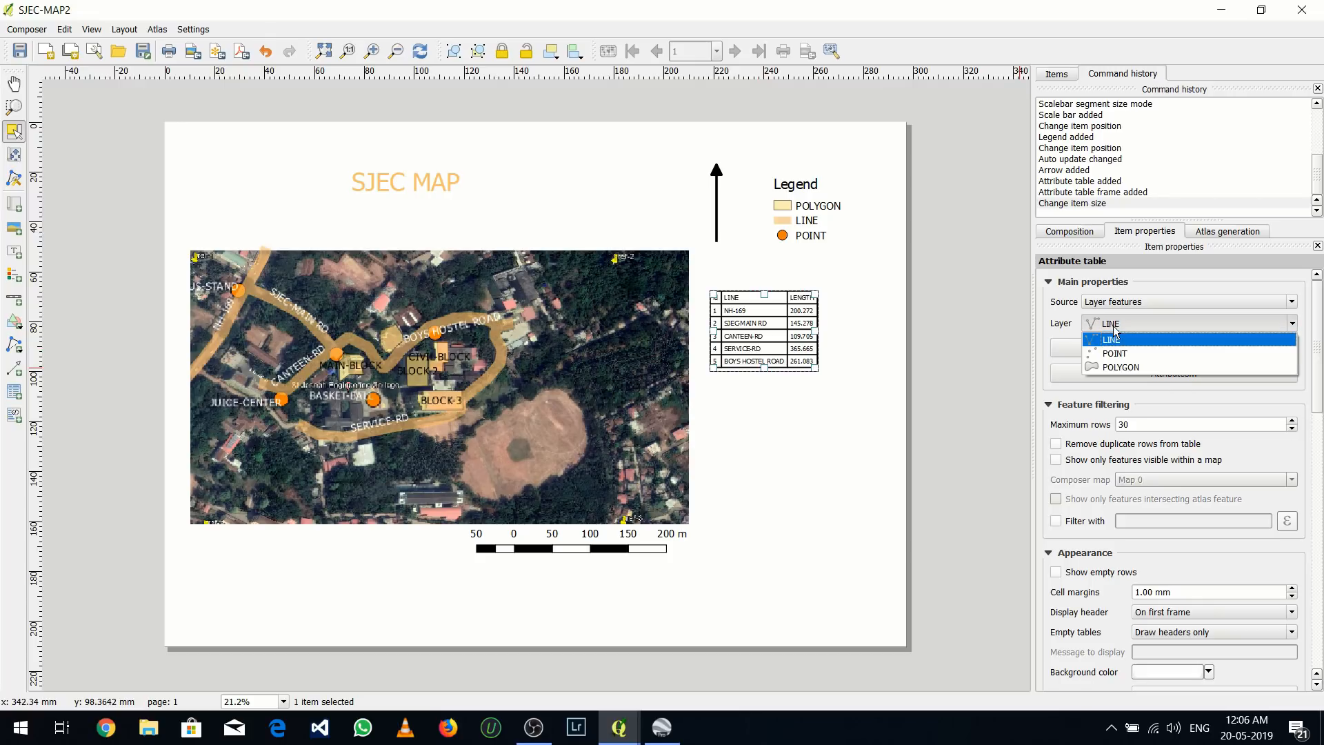
pyautogui.click(1120, 354)
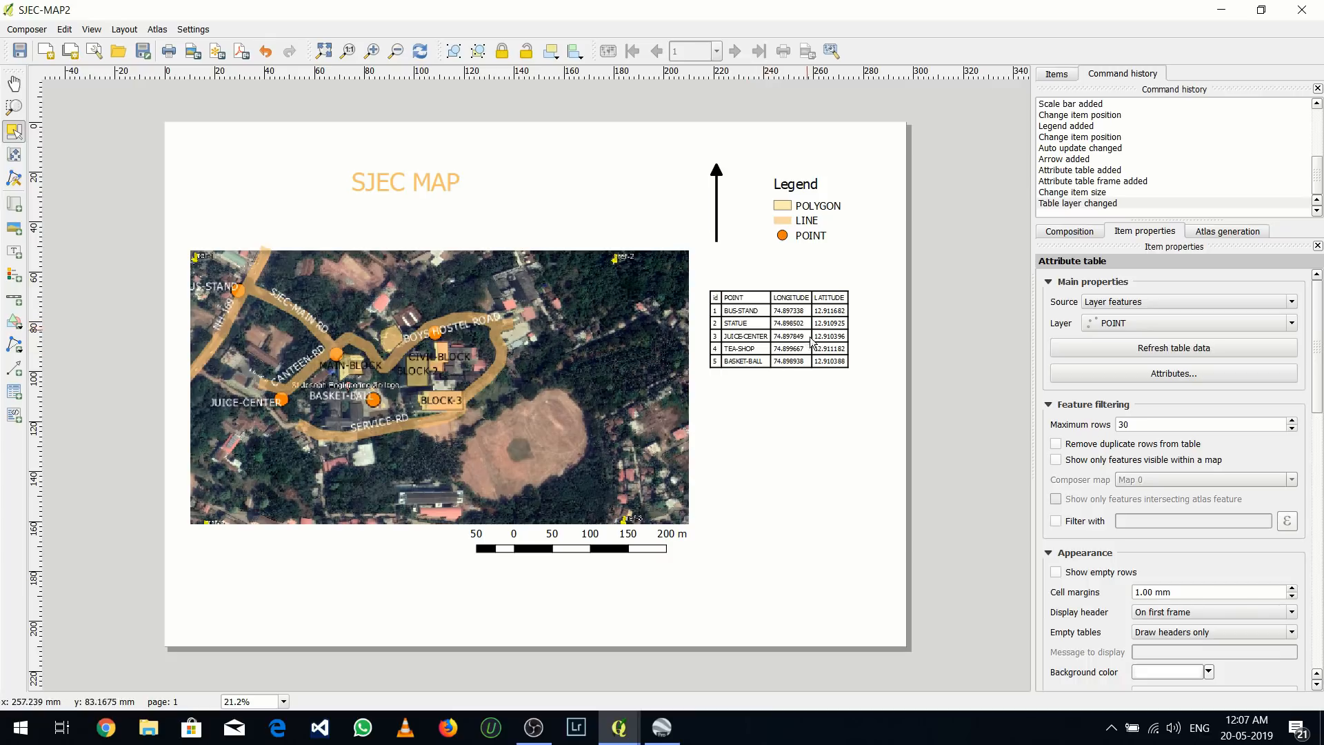
# Add a second attribute table, showing the LINE layer, directly below the POINT table
pyautogui.click(116, 30)
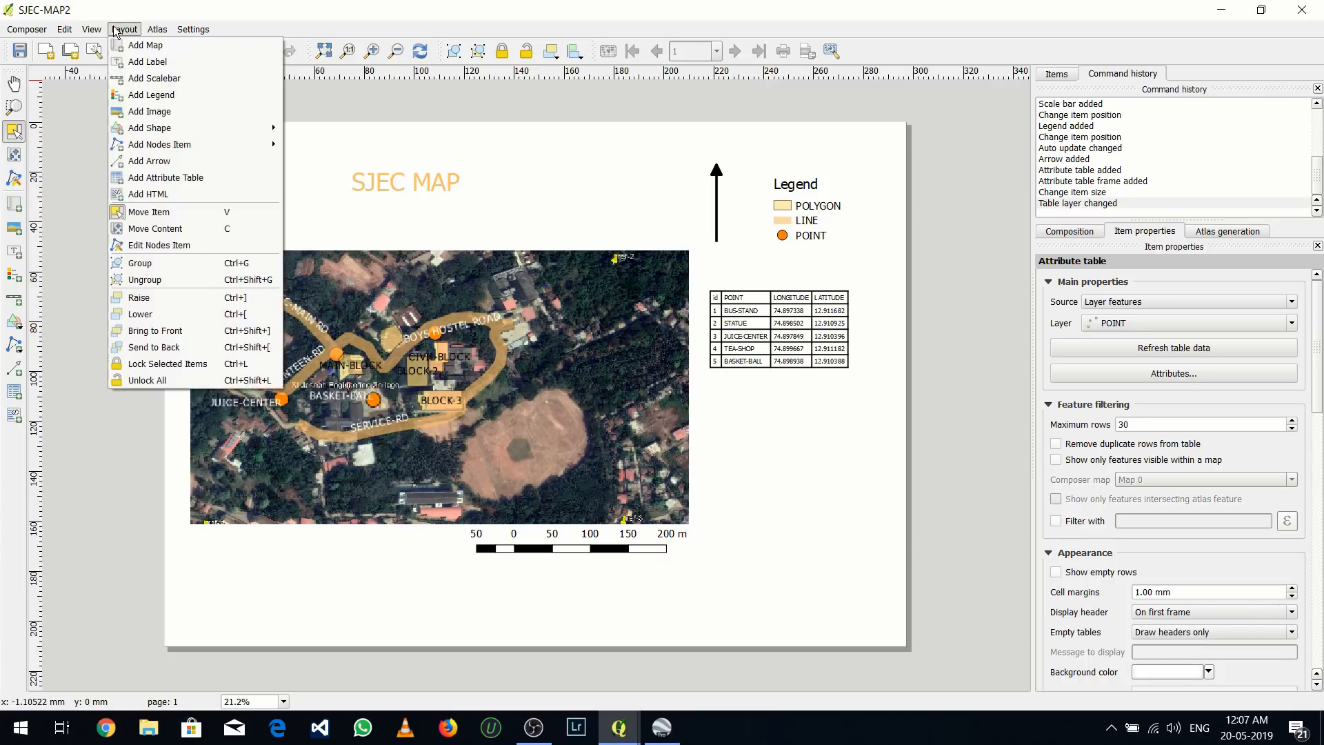
pyautogui.click(166, 175)
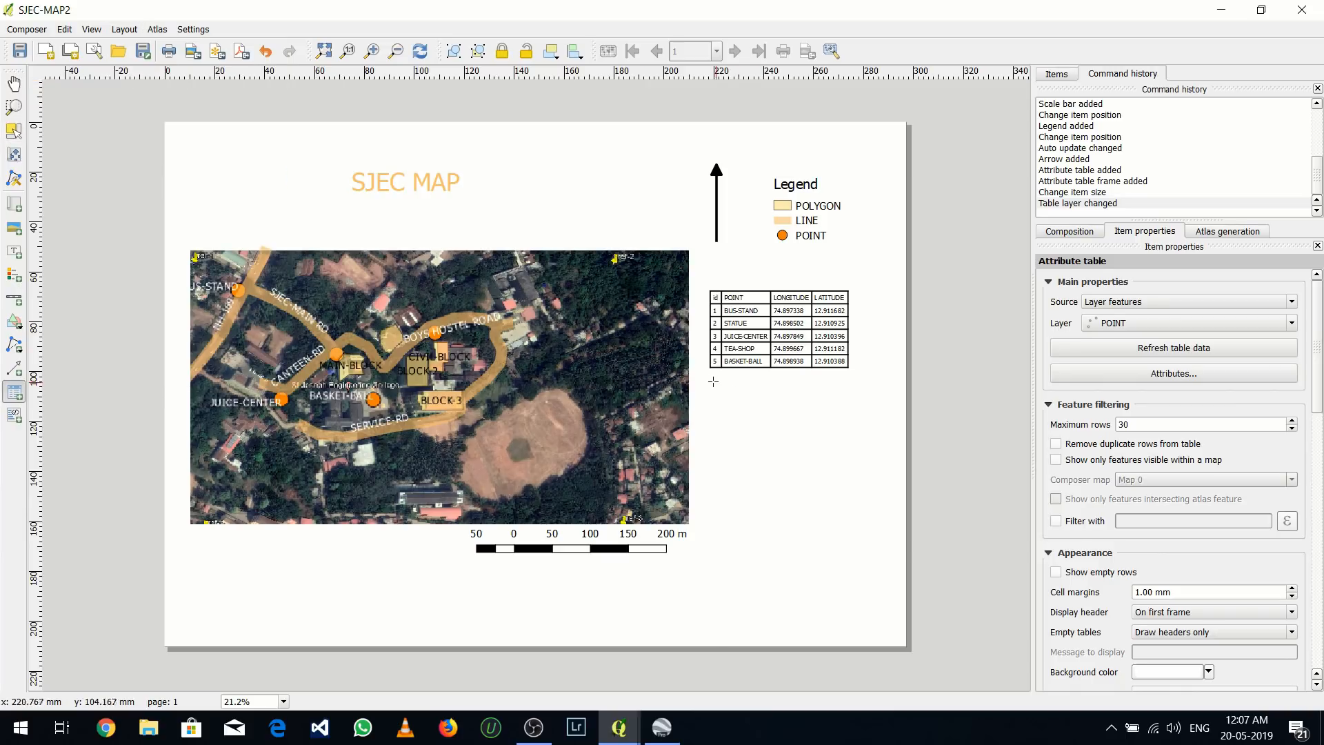
pyautogui.moveTo(709, 382); pyautogui.dragTo(849, 460)
pyautogui.click(808, 477)
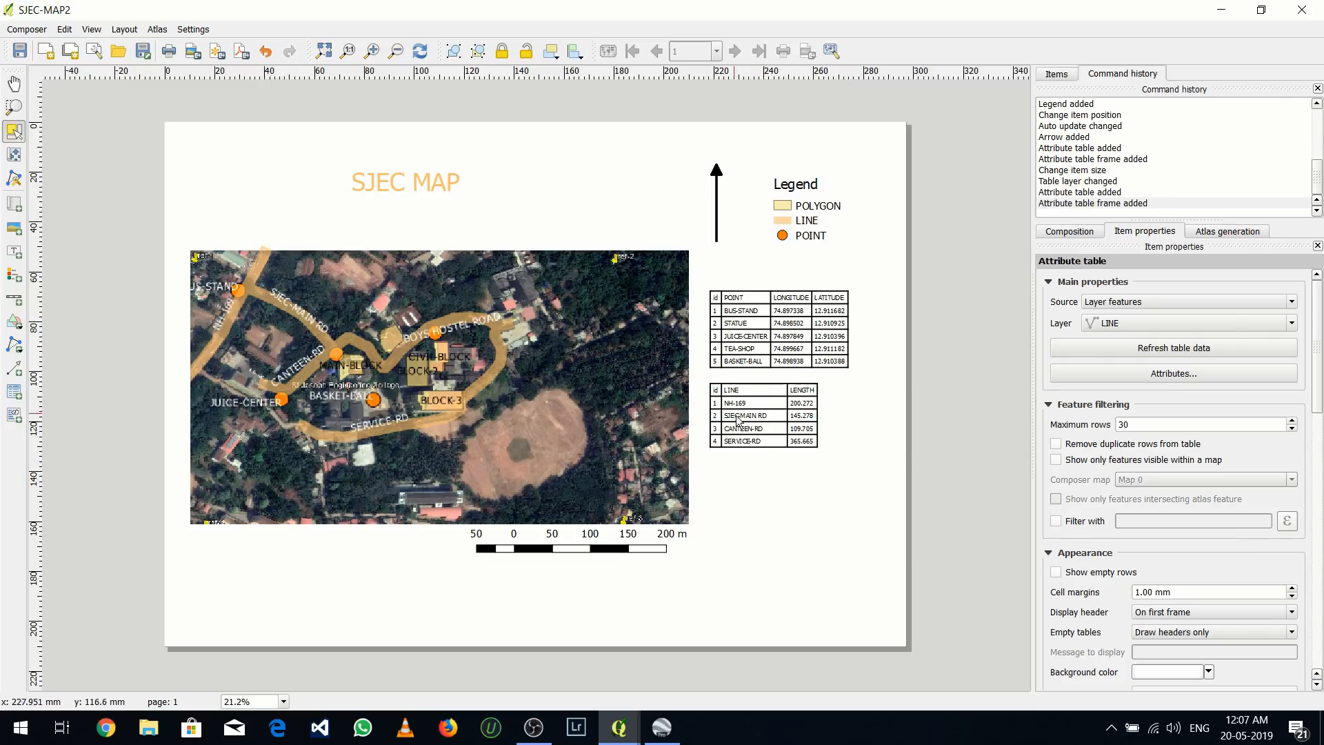
# Add a third attribute table directly below the LINE table and set its layer to POLYGON
pyautogui.click(124, 29)
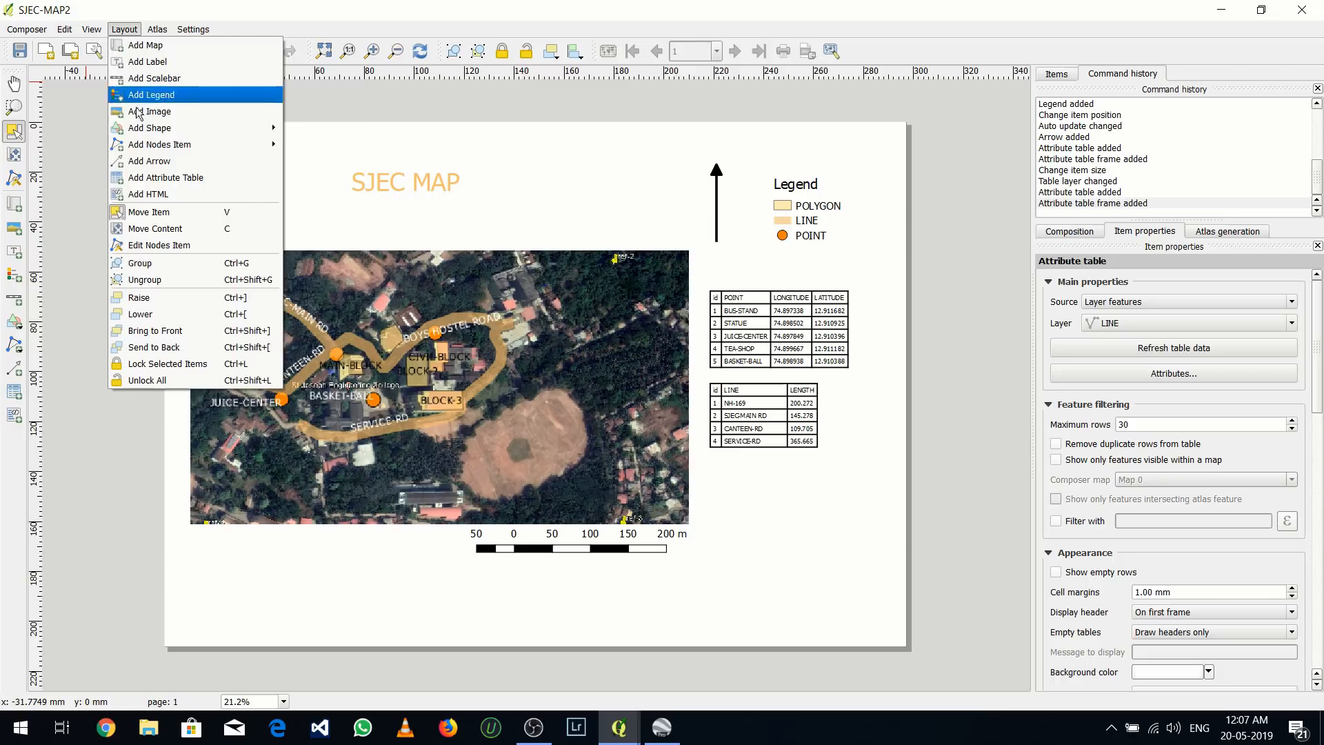
pyautogui.click(170, 182)
pyautogui.moveTo(710, 473); pyautogui.dragTo(840, 558)
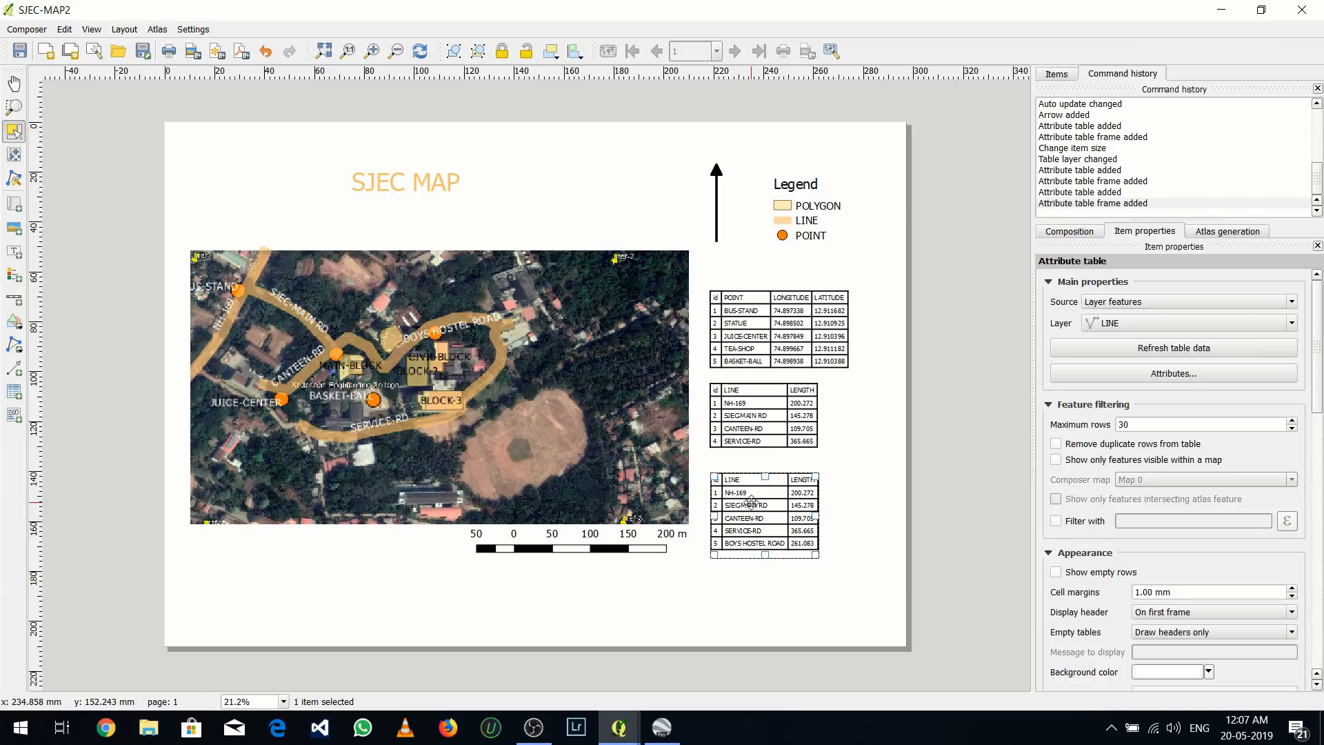
pyautogui.moveTo(751, 500); pyautogui.dragTo(750, 487)
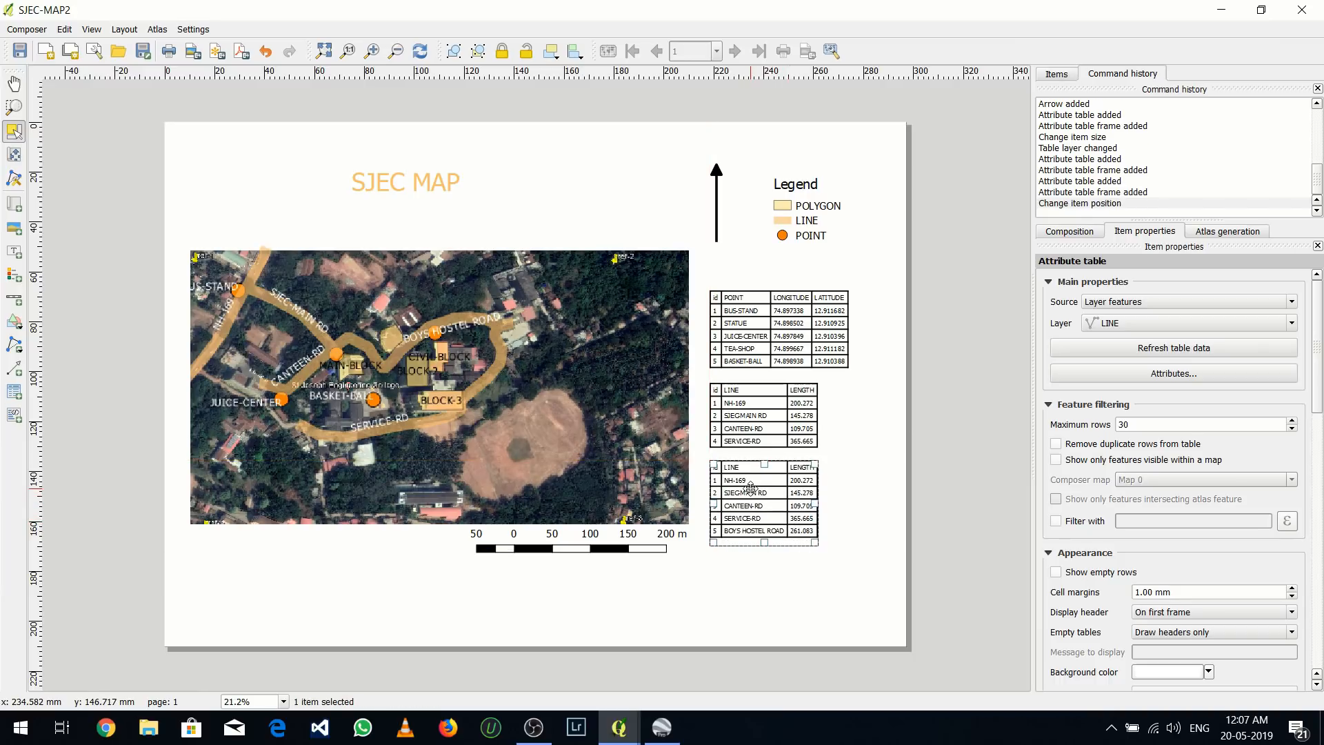
pyautogui.click(1117, 323)
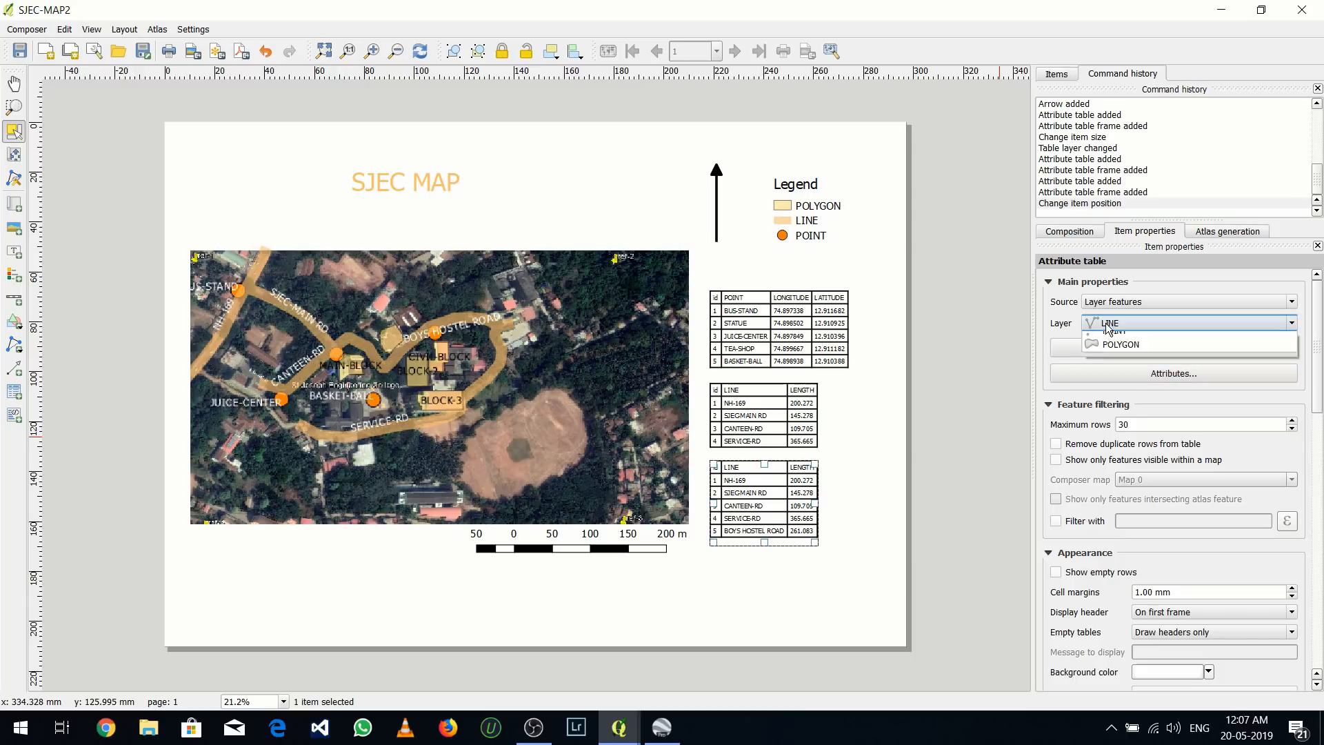
pyautogui.click(1118, 367)
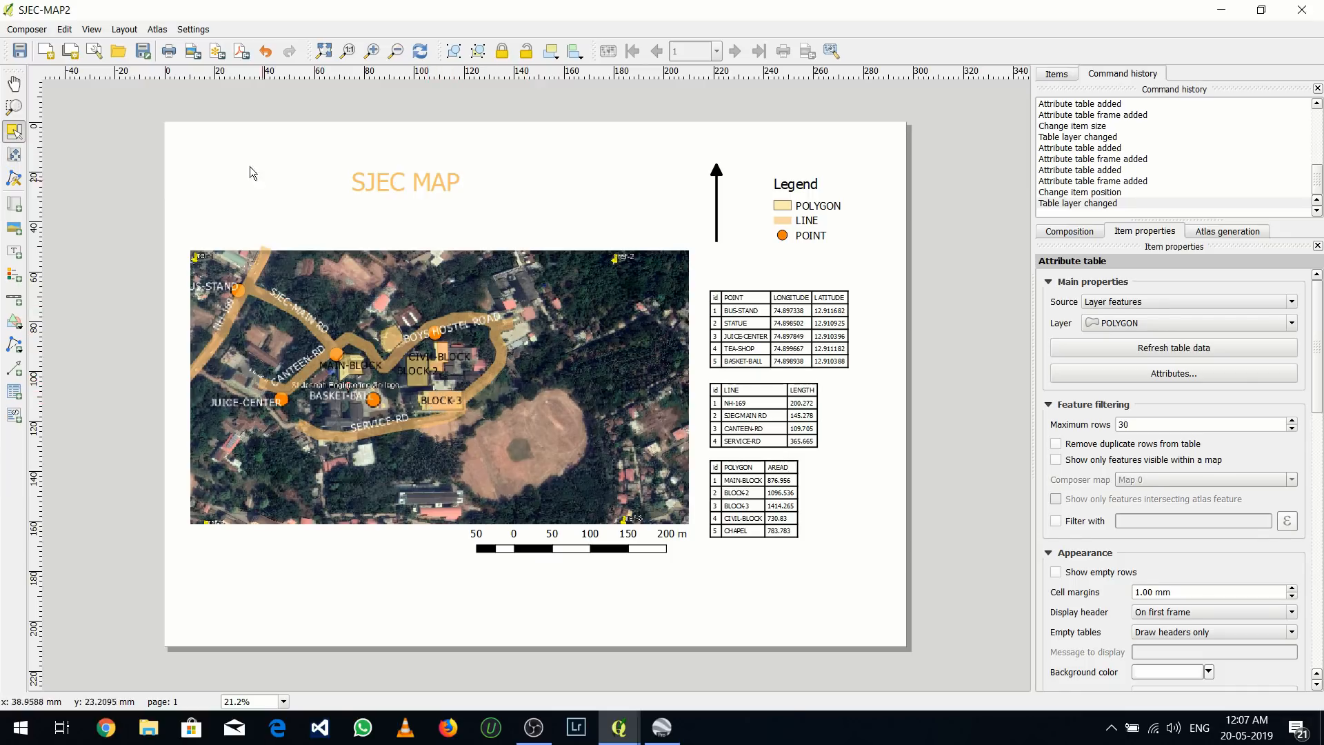
# Export the composition as a PDF named SJECMAP-2 on the Desktop
pyautogui.click(241, 53)
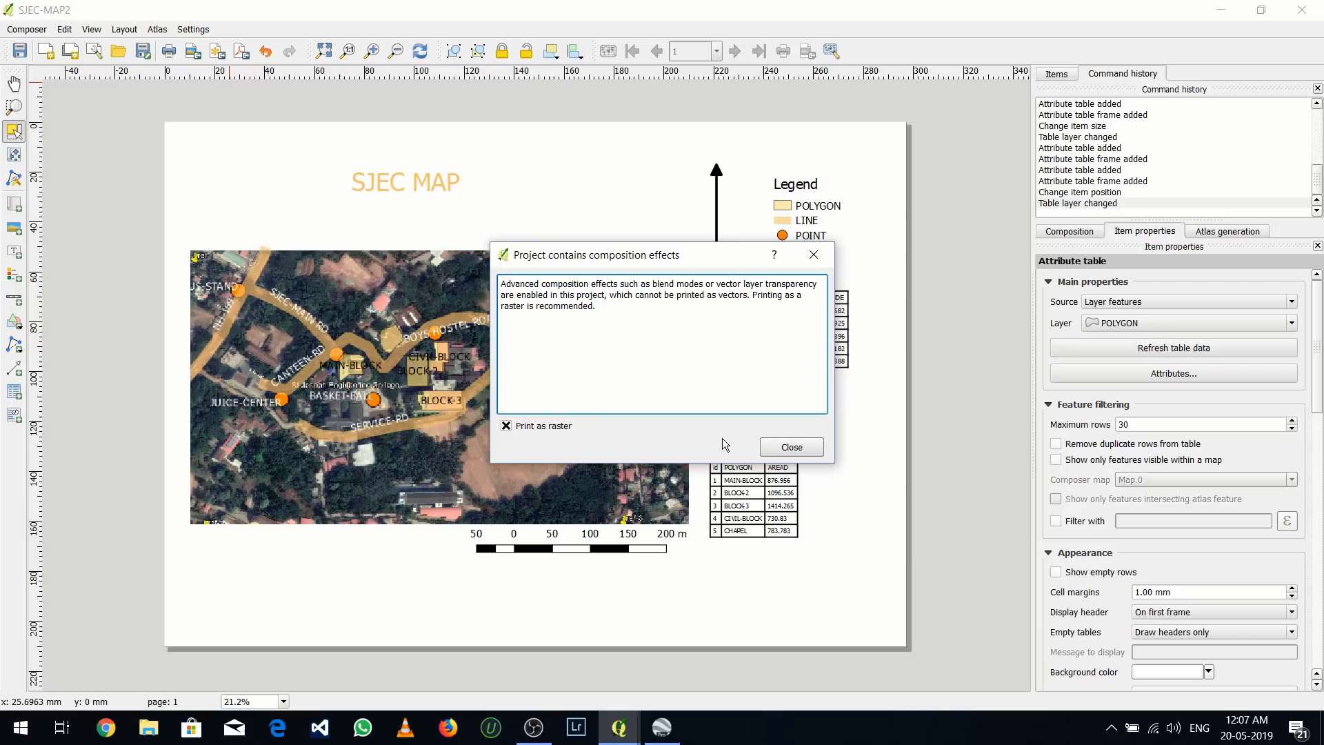
pyautogui.click(790, 447)
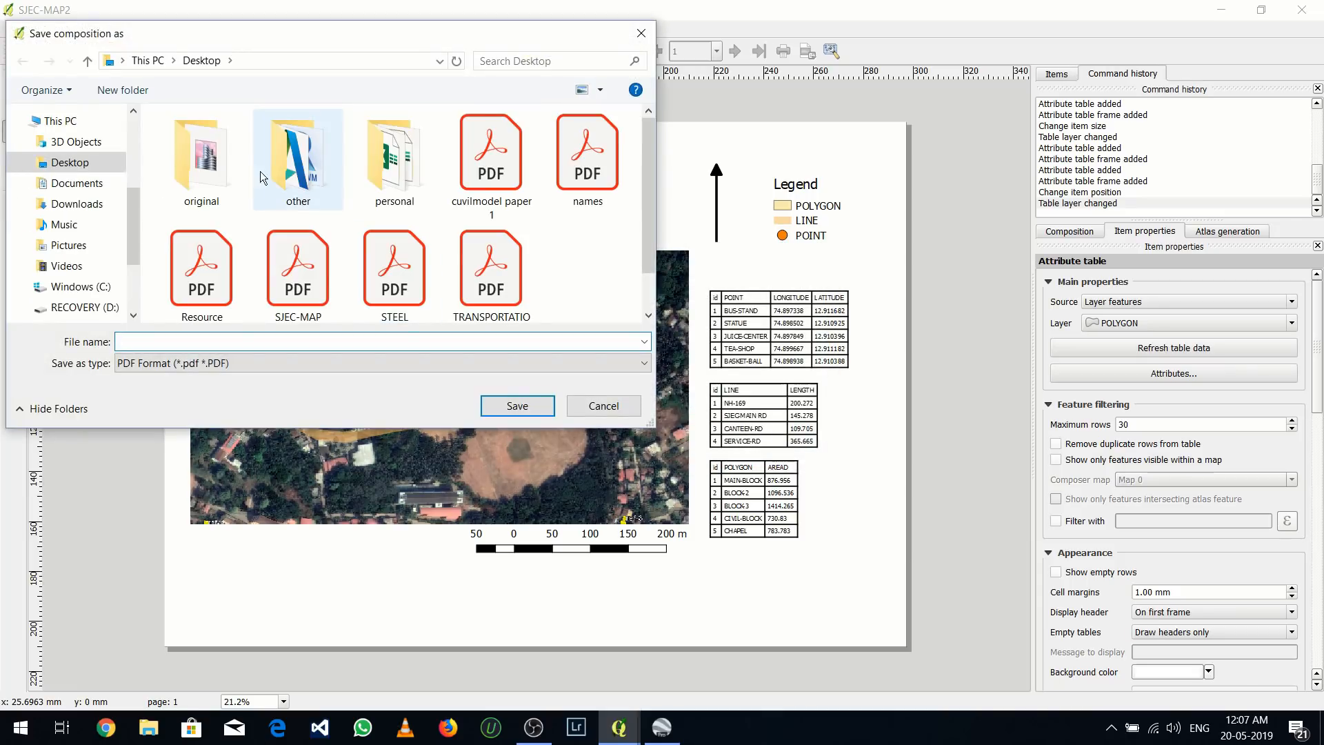
pyautogui.moveTo(135, 209); pyautogui.dragTo(134, 227)
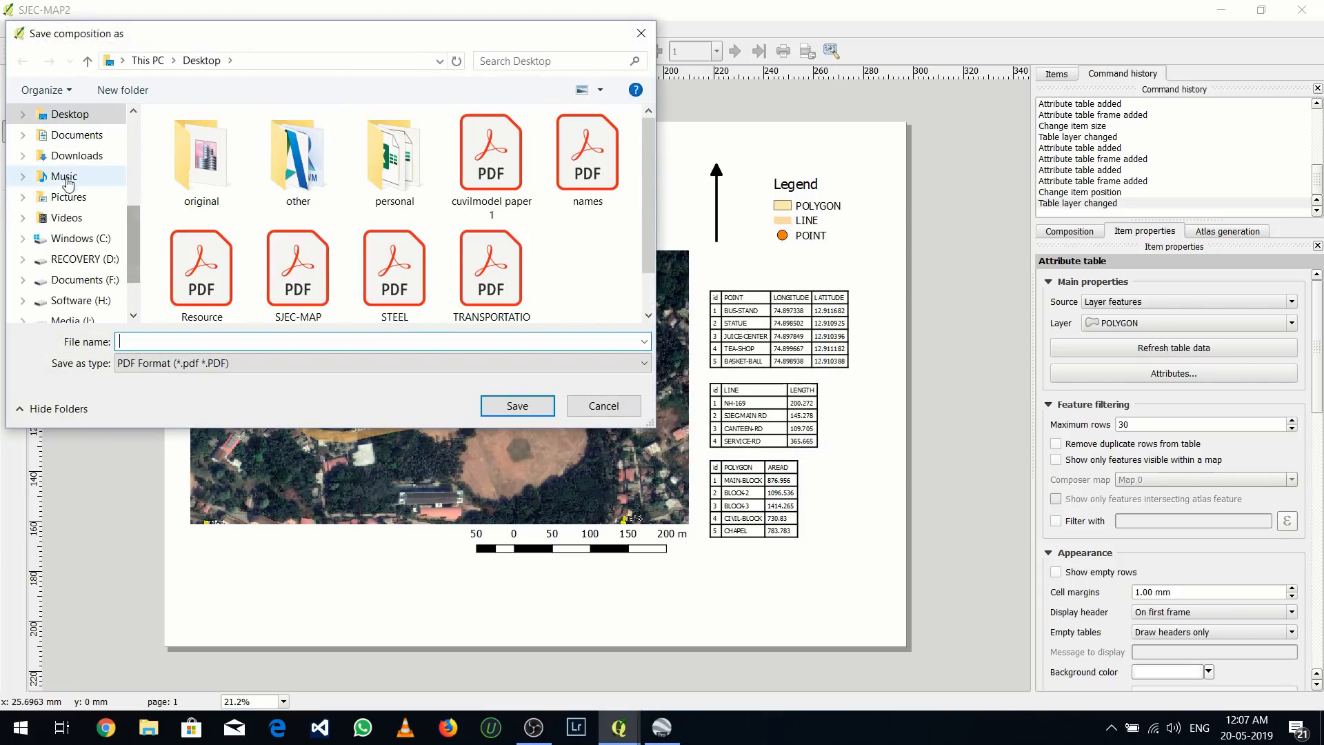
pyautogui.click(80, 114)
pyautogui.click(152, 338)
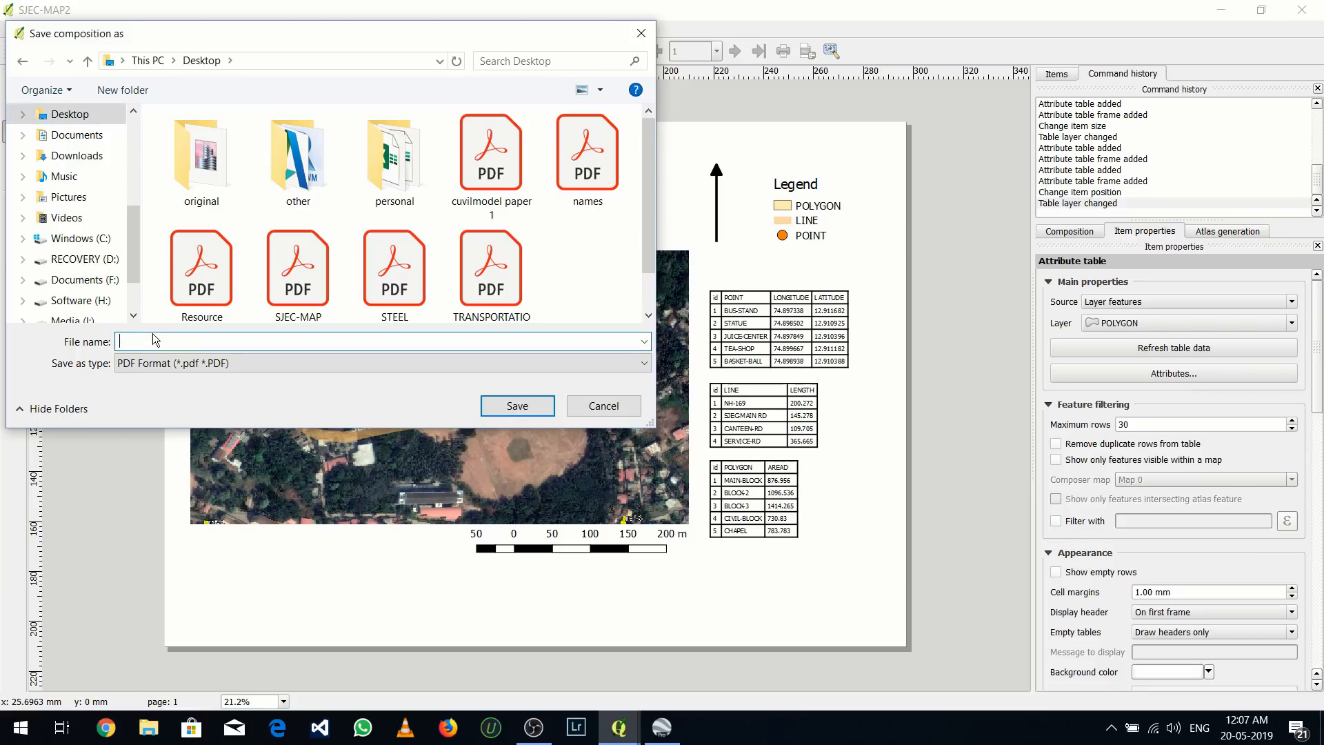
pyautogui.write('SJE')
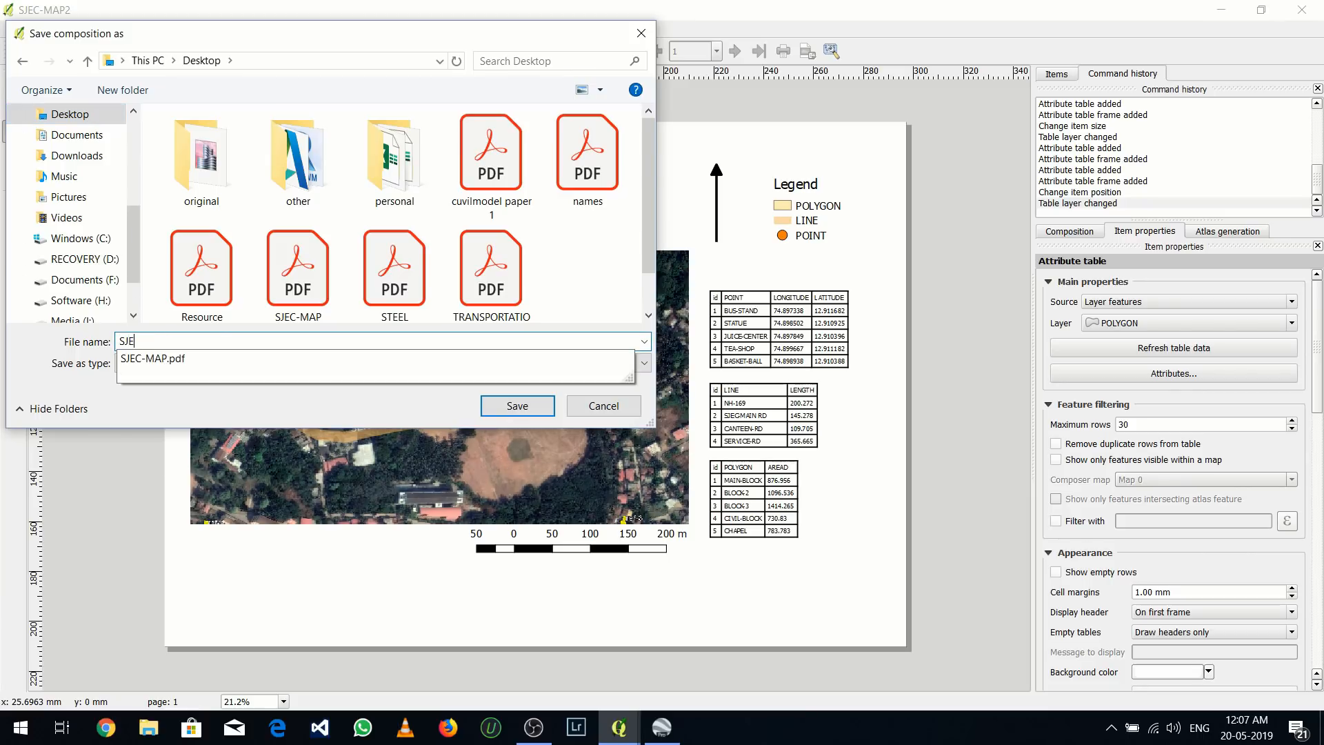
pyautogui.write('CMAP-2')
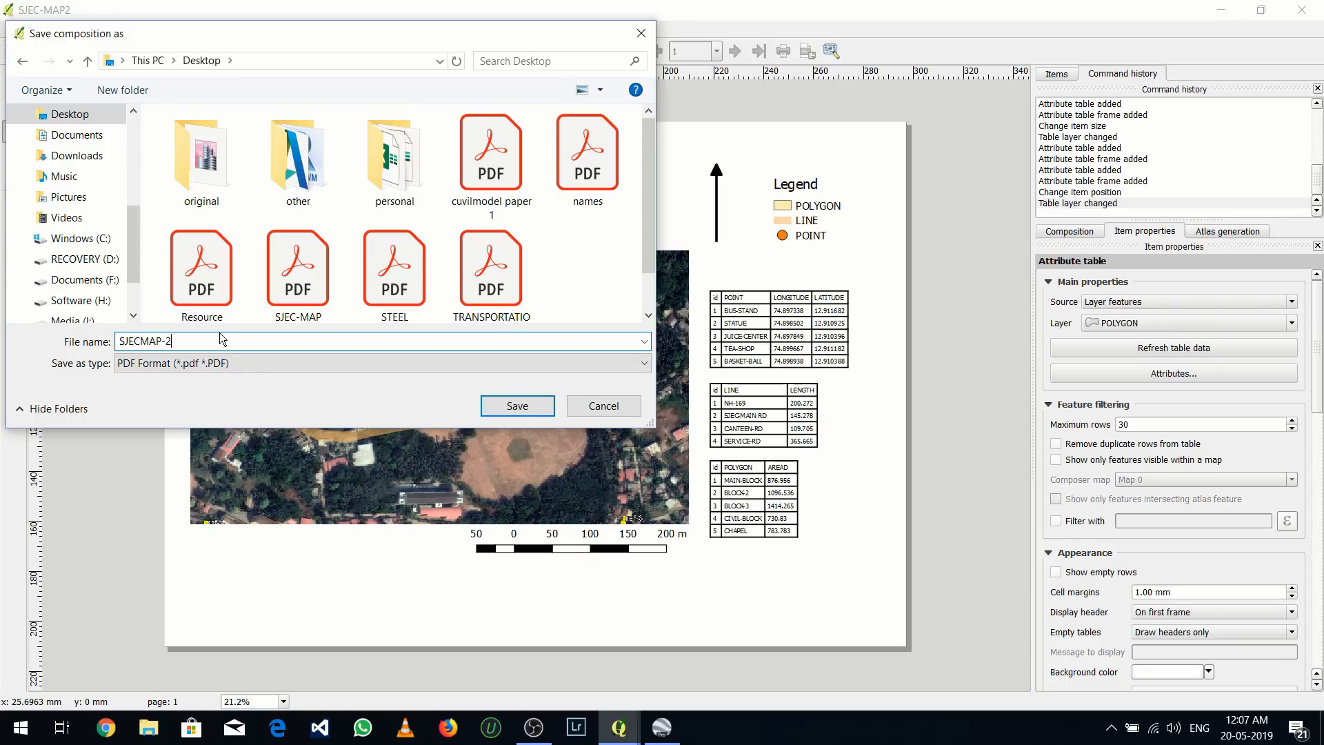
pyautogui.click(518, 406)
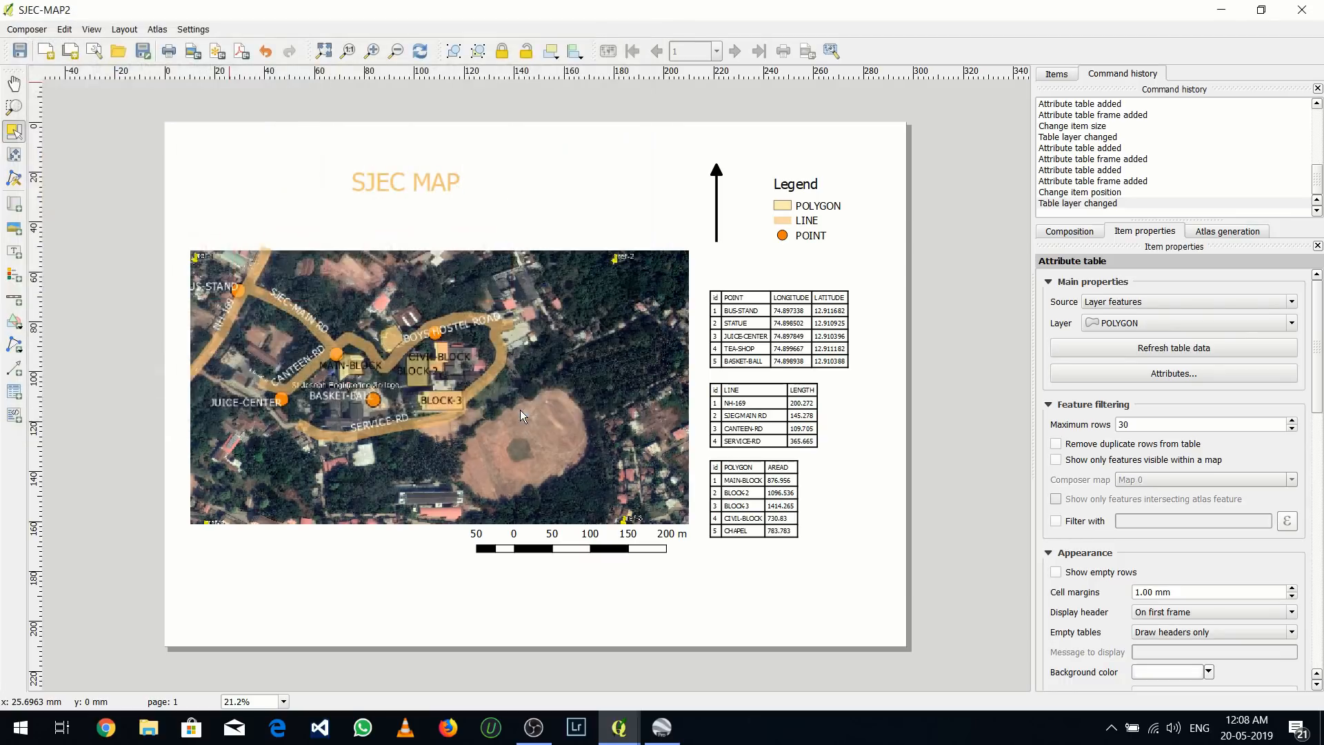
# Minimize the open windows and open the exported SJECMAP-2 PDF from the desktop
pyautogui.click(1222, 10)
pyautogui.click(1223, 11)
pyautogui.click(1223, 11)
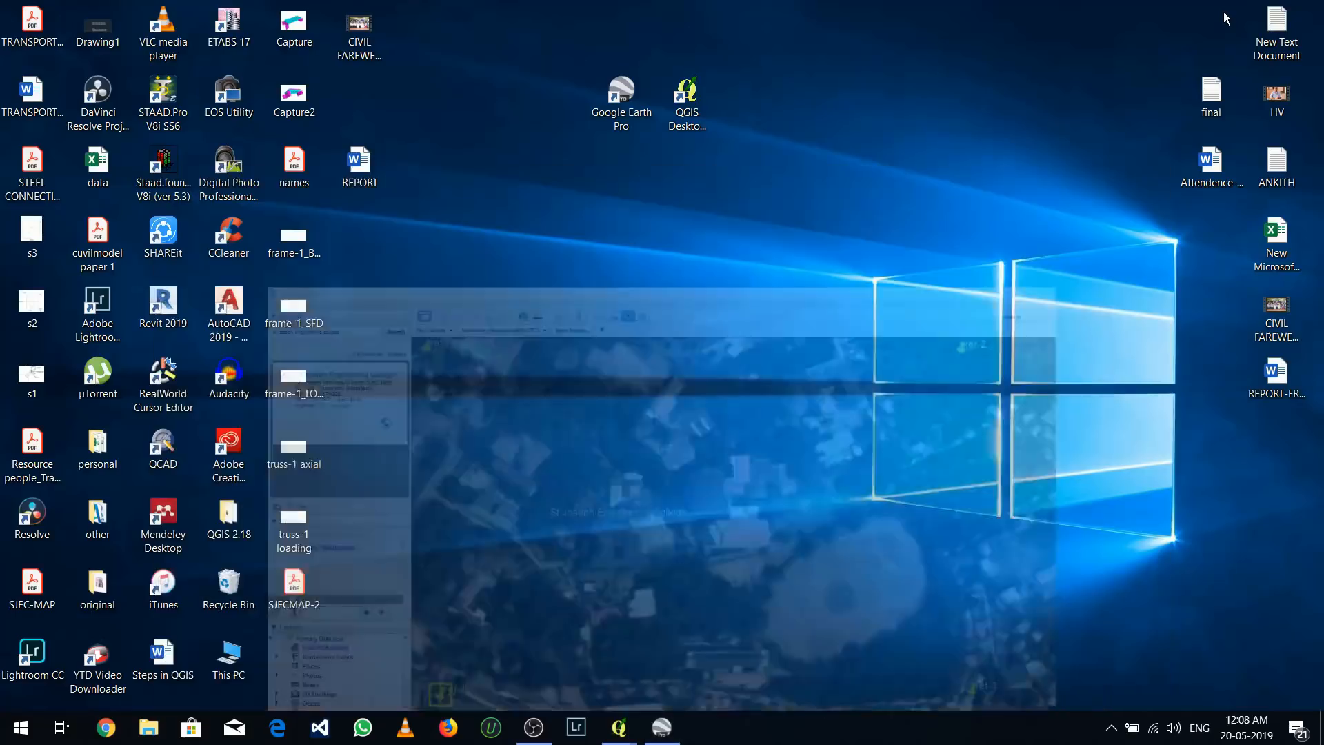
pyautogui.doubleClick(314, 580)
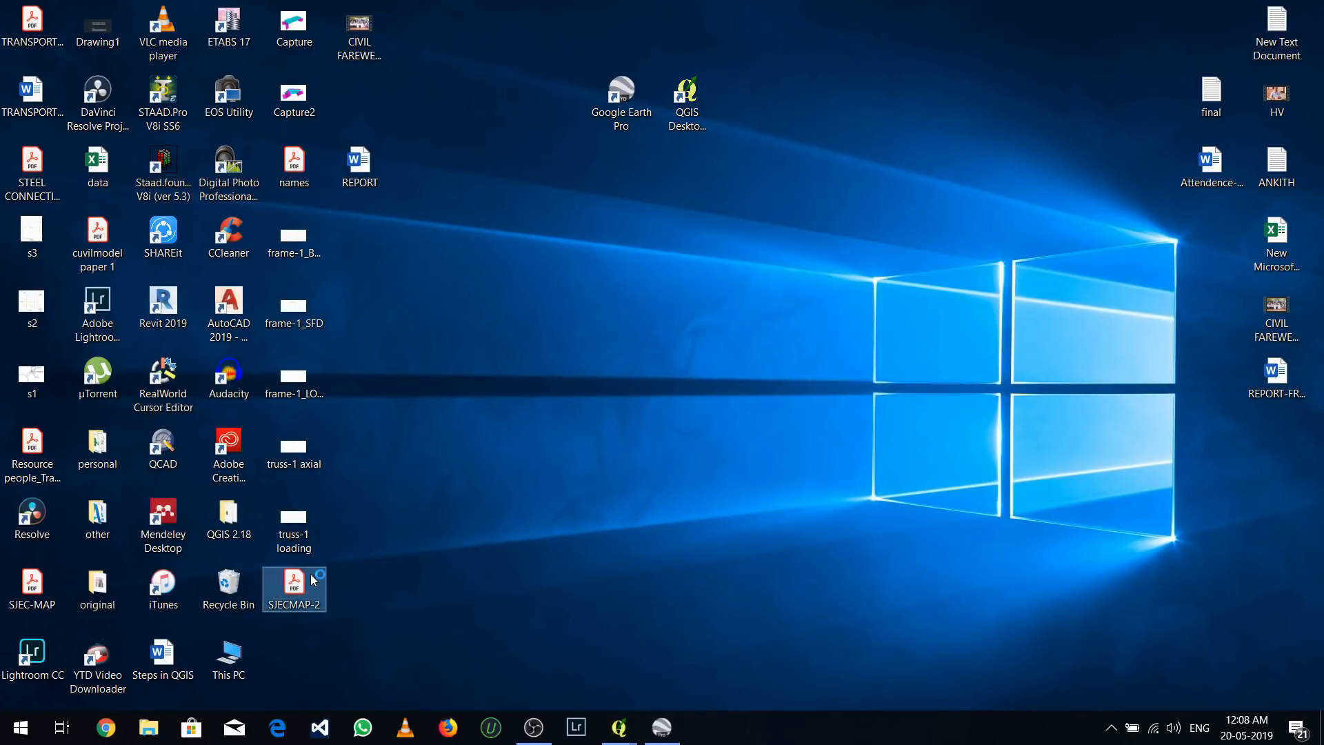